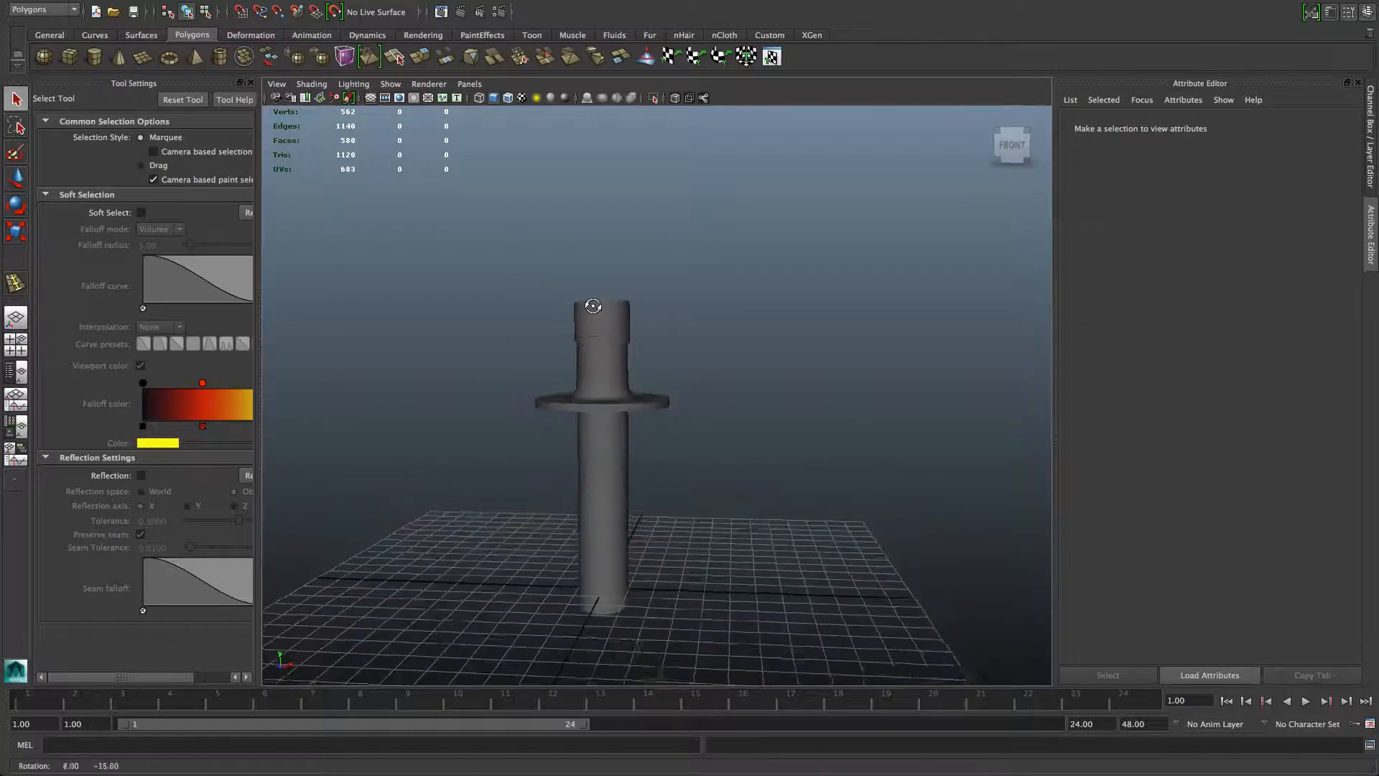
# Hide the tool settings to enlarge the modelling viewport around the handle
pyautogui.keyDown('alt'); pyautogui.moveTo(613, 299); pyautogui.dragTo(633, 318, button='right'); pyautogui.keyUp('alt')
pyautogui.moveTo(632, 319)
pyautogui.keyDown('alt'); pyautogui.mouseDown()
pyautogui.moveTo(622, 330)
pyautogui.moveTo(626, 319)
pyautogui.mouseUp(); pyautogui.keyUp('alt')
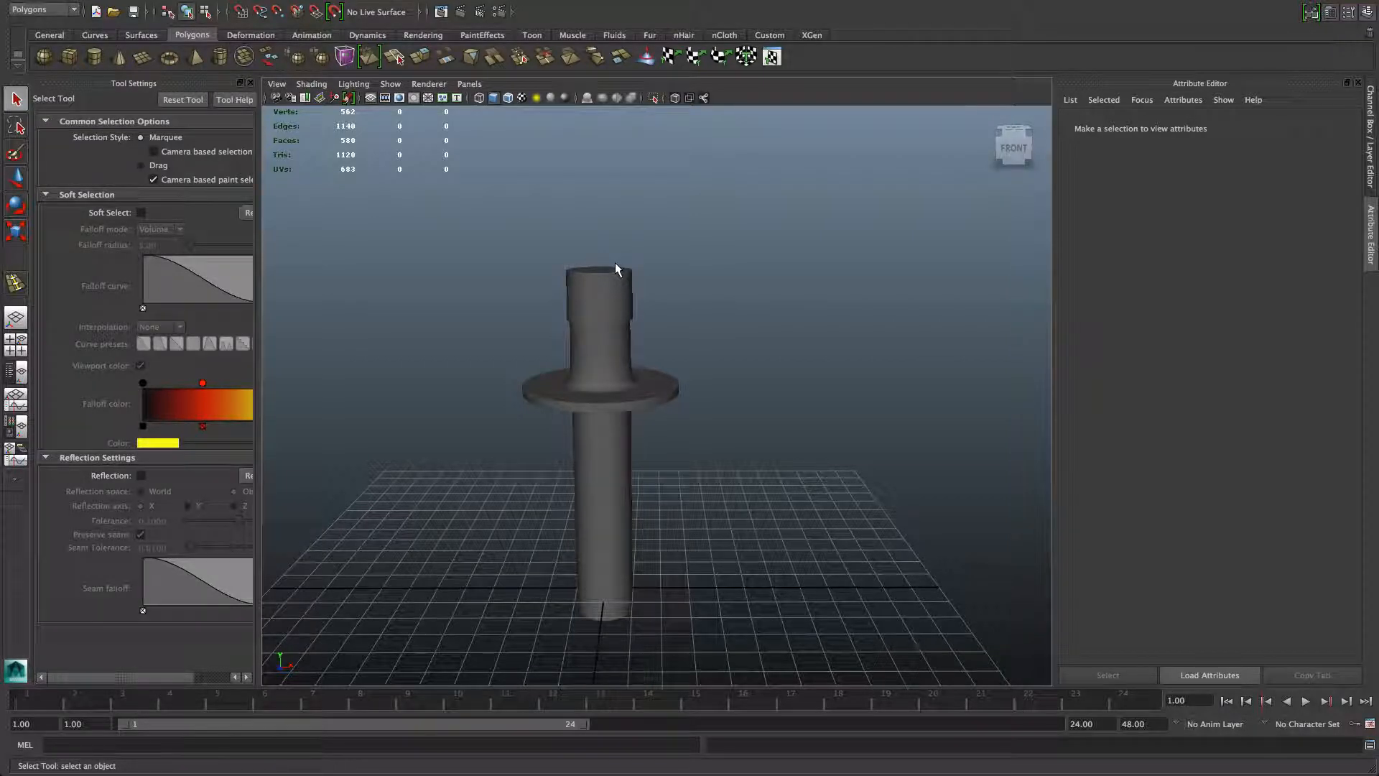
pyautogui.click(251, 84)
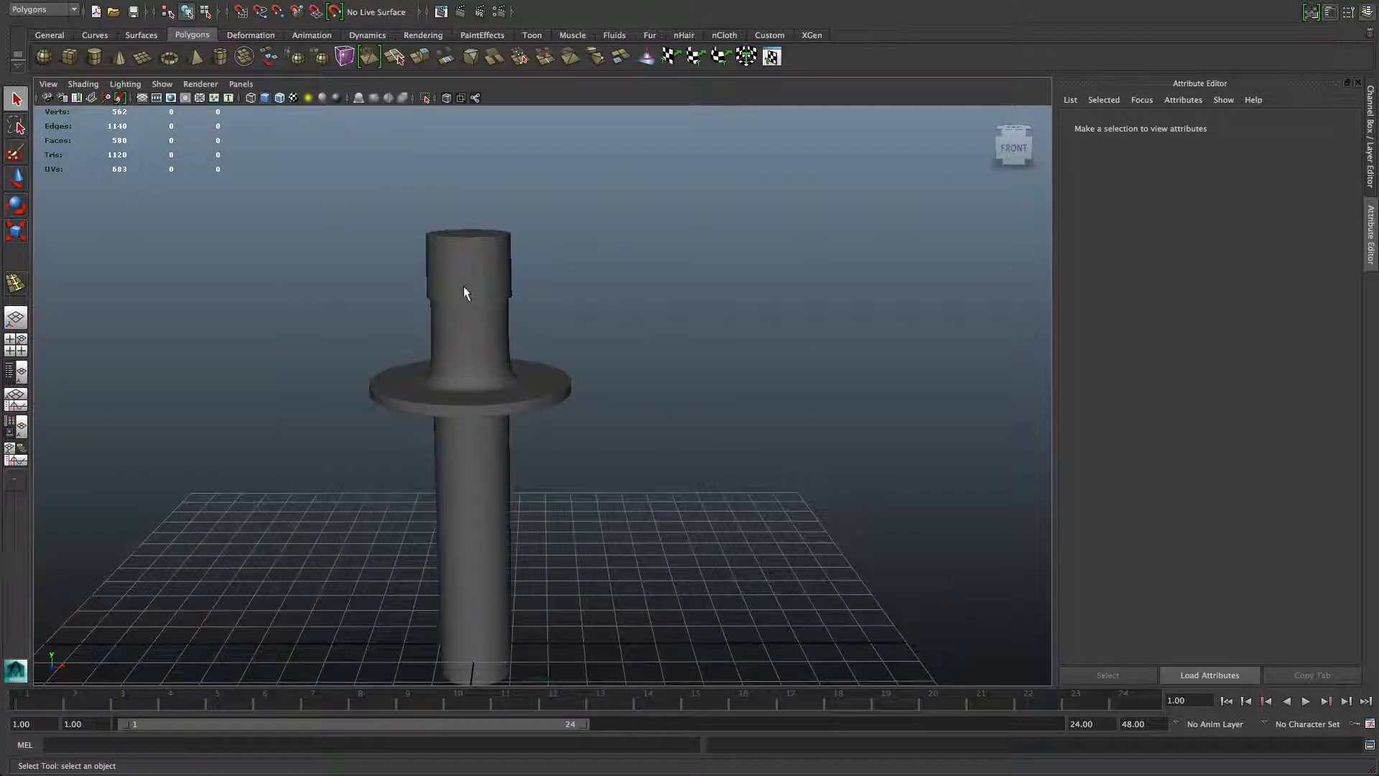
pyautogui.moveTo(464, 329)
pyautogui.keyDown('alt'); pyautogui.mouseDown()
pyautogui.moveTo(493, 308)
pyautogui.moveTo(490, 325)
pyautogui.mouseUp(); pyautogui.keyUp('alt')
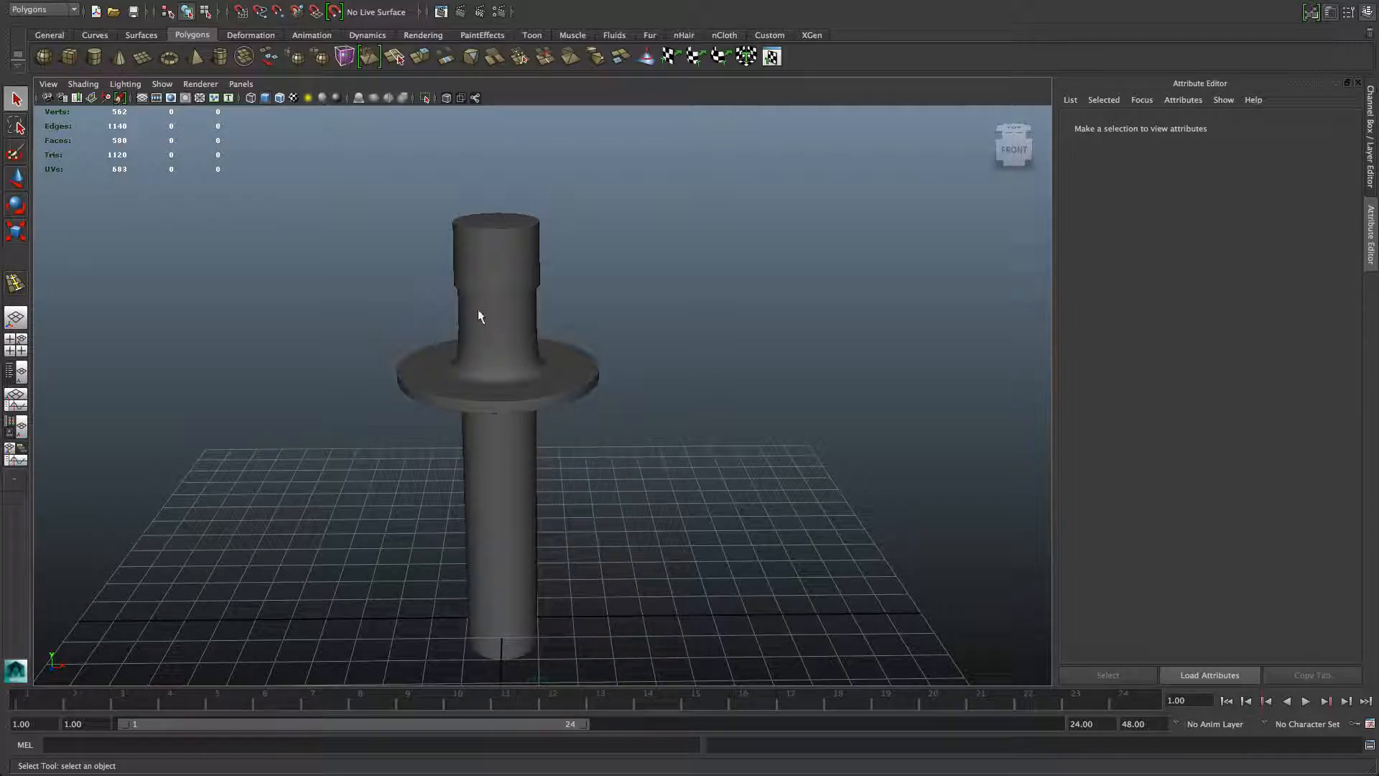
# Select the handle's cylinder mesh above the round guard for editing its top cap
pyautogui.keyDown('alt'); pyautogui.moveTo(486, 277); pyautogui.dragTo(452, 326); pyautogui.keyUp('alt')
pyautogui.keyDown('alt'); pyautogui.moveTo(452, 326); pyautogui.dragTo(431, 395, button='middle'); pyautogui.keyUp('alt')
pyautogui.moveTo(431, 396)
pyautogui.keyDown('alt'); pyautogui.mouseDown()
pyautogui.moveTo(407, 394)
pyautogui.moveTo(423, 369)
pyautogui.mouseUp(); pyautogui.keyUp('alt')
pyautogui.keyDown('alt'); pyautogui.moveTo(423, 369); pyautogui.dragTo(441, 397, button='middle'); pyautogui.keyUp('alt')
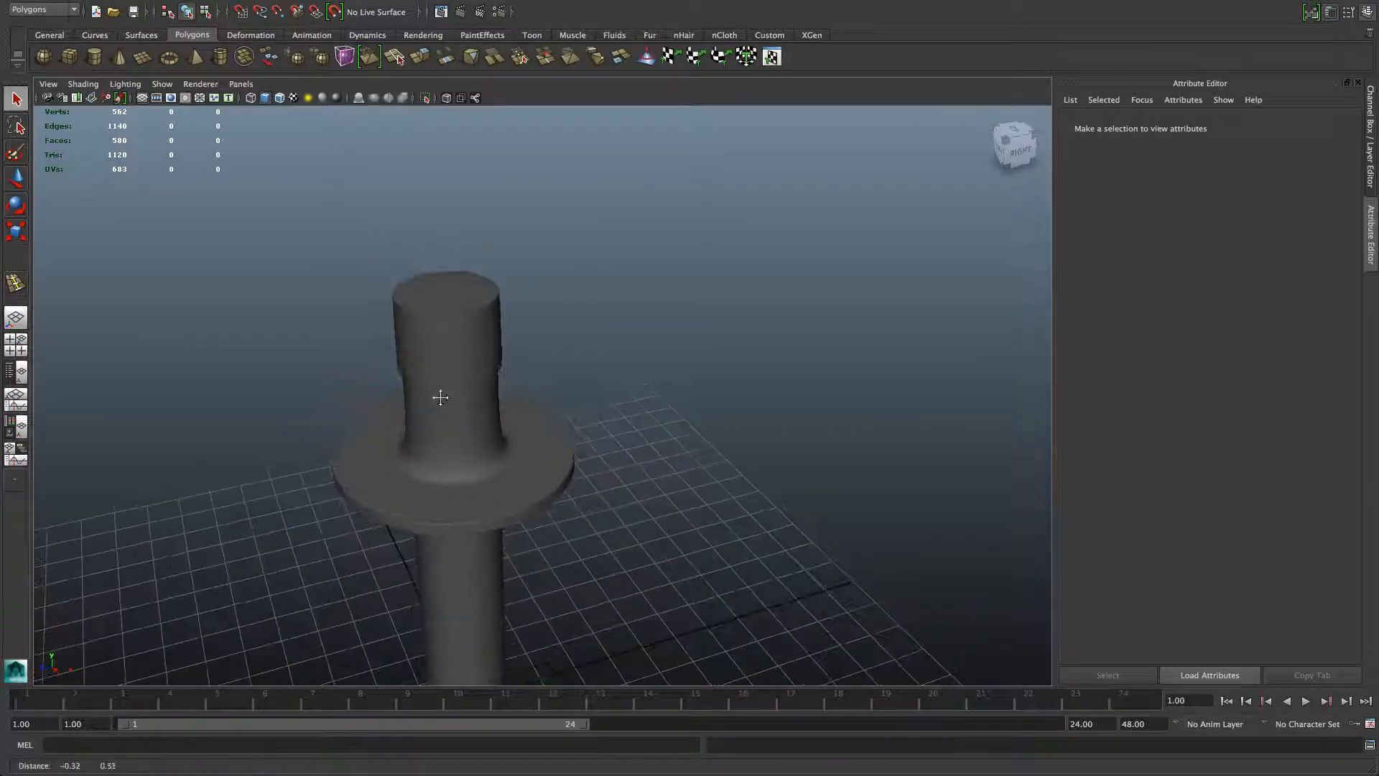
pyautogui.click(443, 297)
pyautogui.keyDown('alt'); pyautogui.moveTo(436, 316); pyautogui.dragTo(481, 307); pyautogui.keyUp('alt')
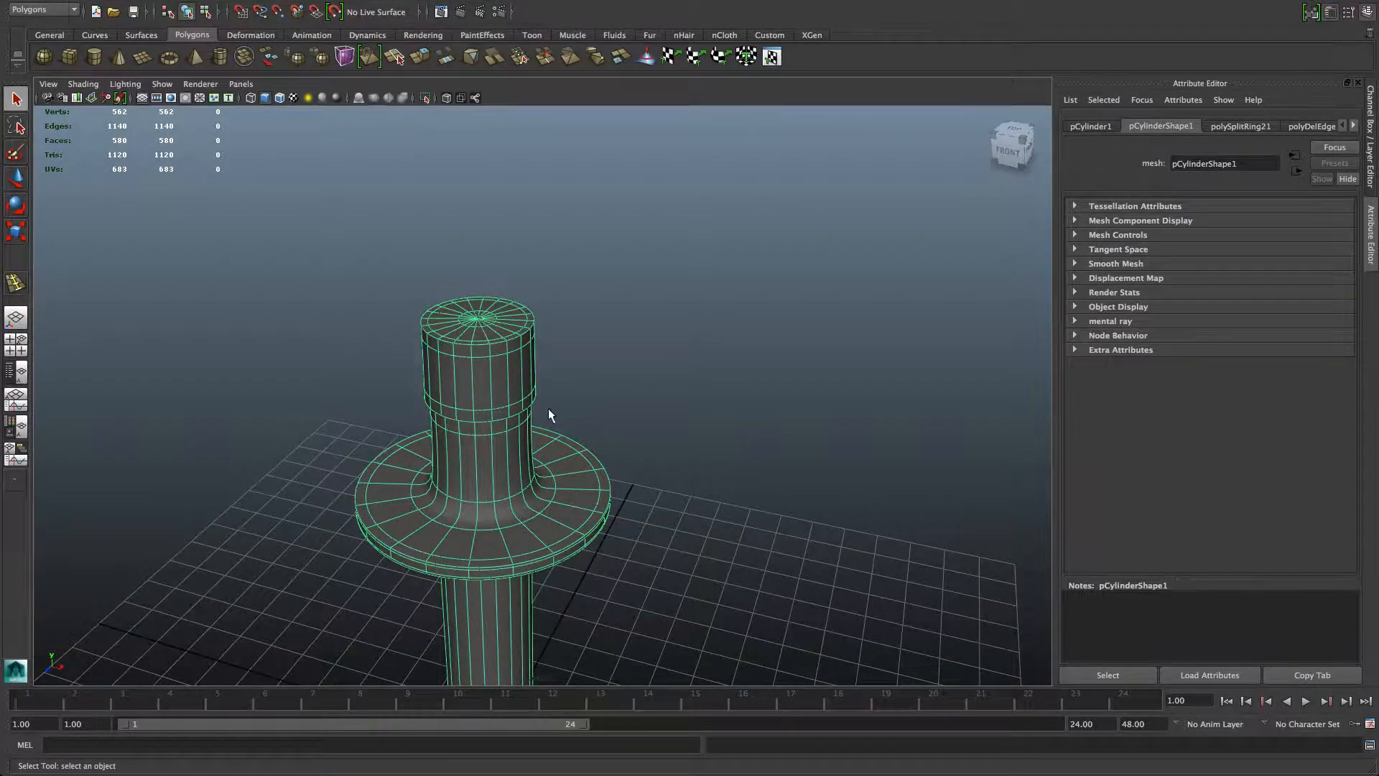
pyautogui.keyDown('alt'); pyautogui.moveTo(549, 408); pyautogui.dragTo(589, 458); pyautogui.keyUp('alt')
pyautogui.keyDown('alt'); pyautogui.moveTo(542, 456); pyautogui.dragTo(557, 422, button='middle'); pyautogui.keyUp('alt')
pyautogui.scroll(4, 557, 422)
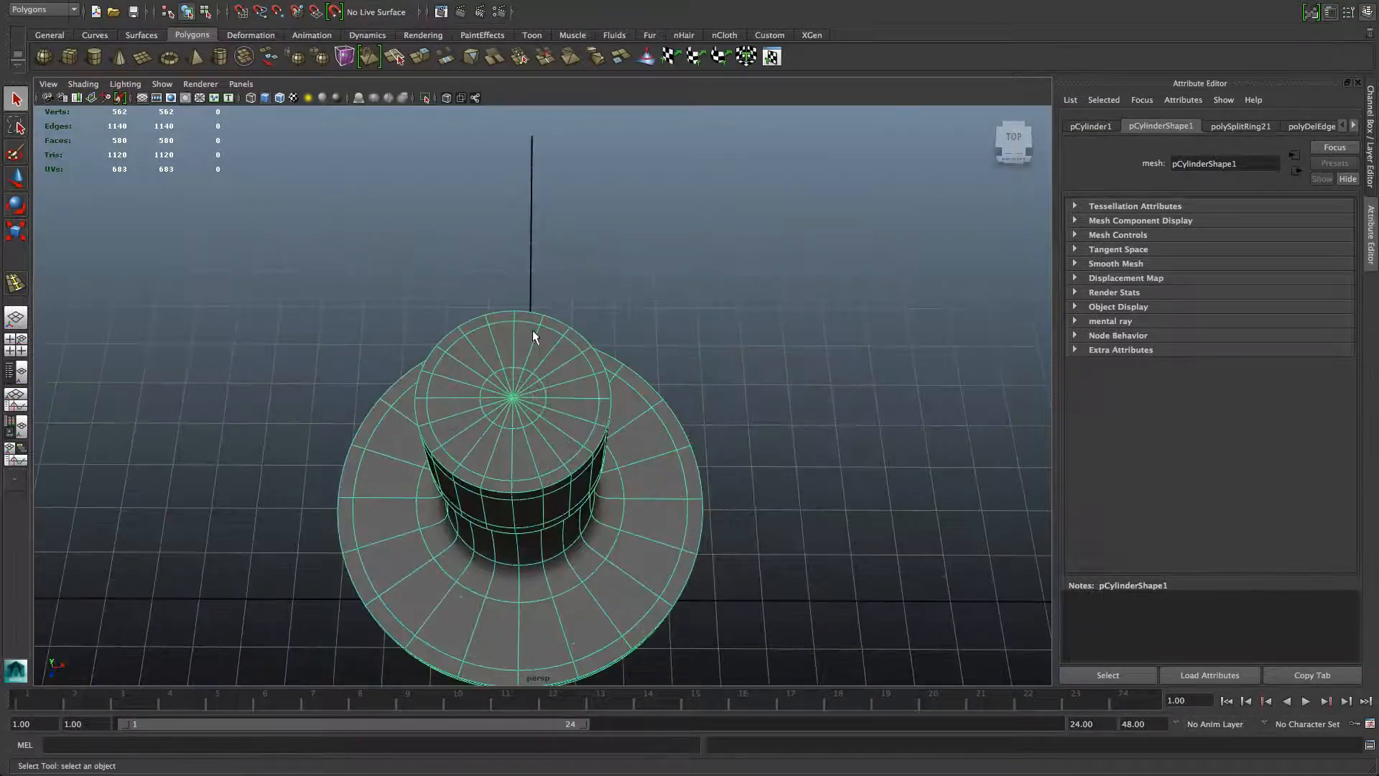
# Delete only the triangular faces at the centre of the top cap, keeping lower faces out of the selection
pyautogui.moveTo(532, 335); pyautogui.dragTo(506, 427, button='right')
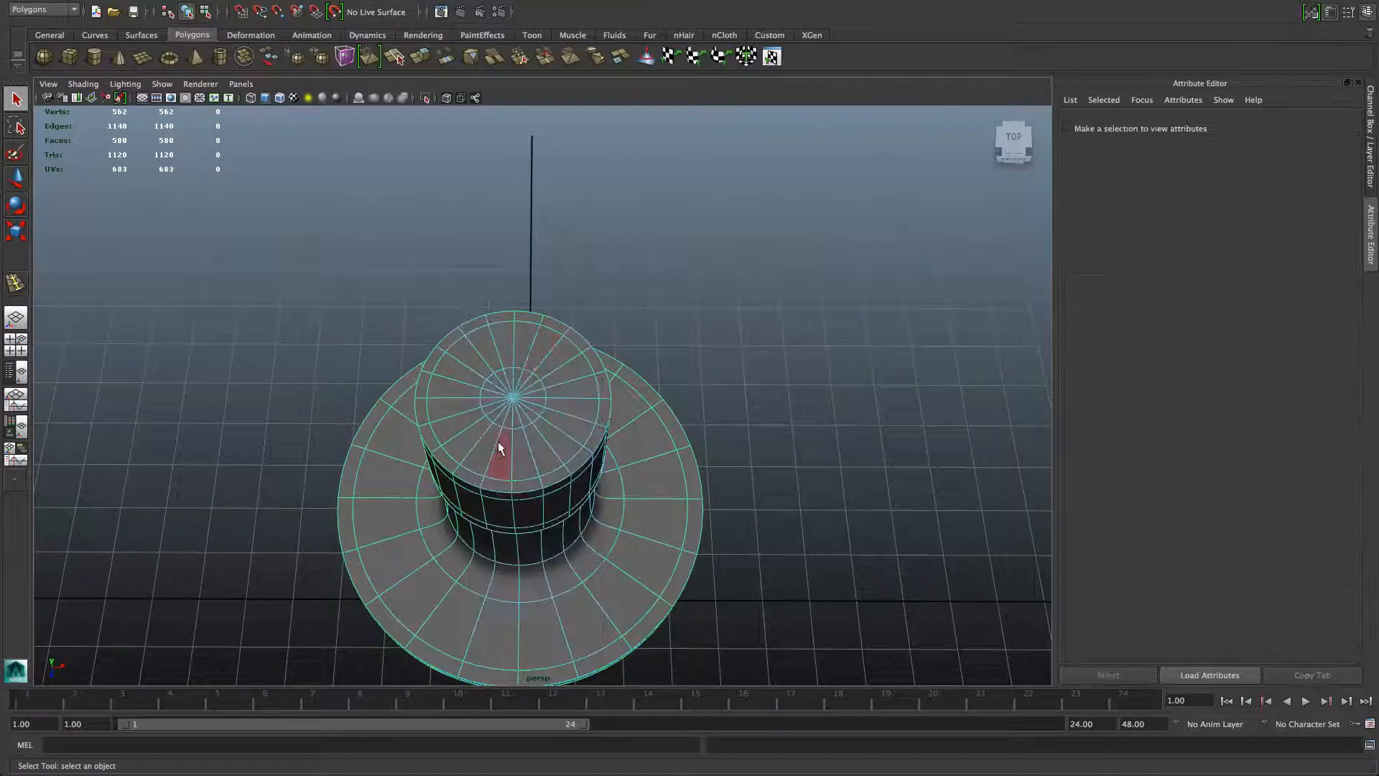
pyautogui.doubleClick(512, 399)
pyautogui.keyDown('alt'); pyautogui.moveTo(520, 411); pyautogui.dragTo(412, 371); pyautogui.keyUp('alt')
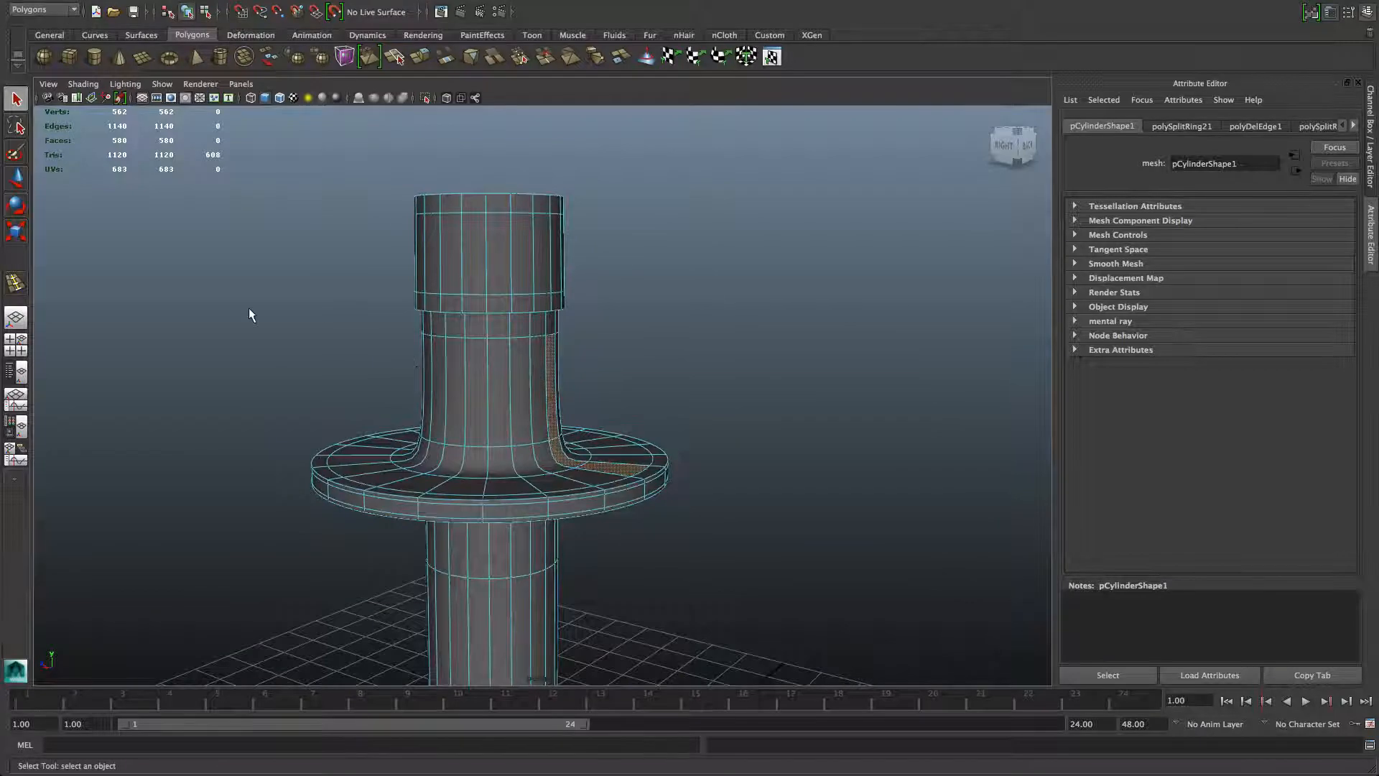
pyautogui.keyDown('ctrl'); pyautogui.moveTo(224, 335); pyautogui.dragTo(824, 604); pyautogui.keyUp('ctrl')
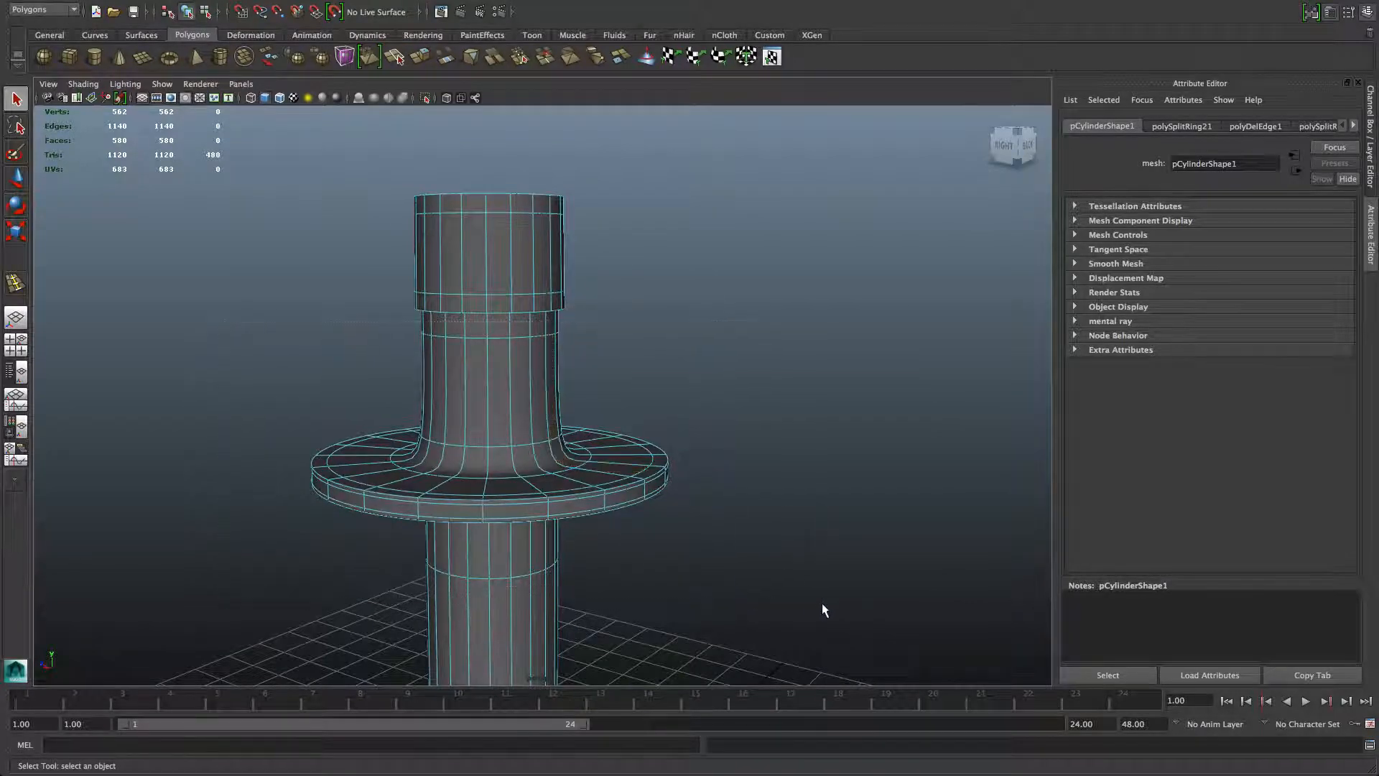
pyautogui.keyDown('alt'); pyautogui.moveTo(381, 463); pyautogui.dragTo(527, 486); pyautogui.keyUp('alt')
pyautogui.keyDown('alt'); pyautogui.moveTo(526, 486); pyautogui.dragTo(144, 467, button='right'); pyautogui.keyUp('alt')
pyautogui.keyDown('alt'); pyautogui.moveTo(492, 524); pyautogui.dragTo(488, 533, button='middle'); pyautogui.keyUp('alt')
pyautogui.keyDown('alt'); pyautogui.moveTo(488, 533); pyautogui.dragTo(456, 502); pyautogui.keyUp('alt')
pyautogui.keyDown('alt'); pyautogui.moveTo(455, 502); pyautogui.dragTo(614, 549, button='right'); pyautogui.keyUp('alt')
pyautogui.keyDown('alt'); pyautogui.moveTo(614, 550); pyautogui.dragTo(597, 546); pyautogui.keyUp('alt')
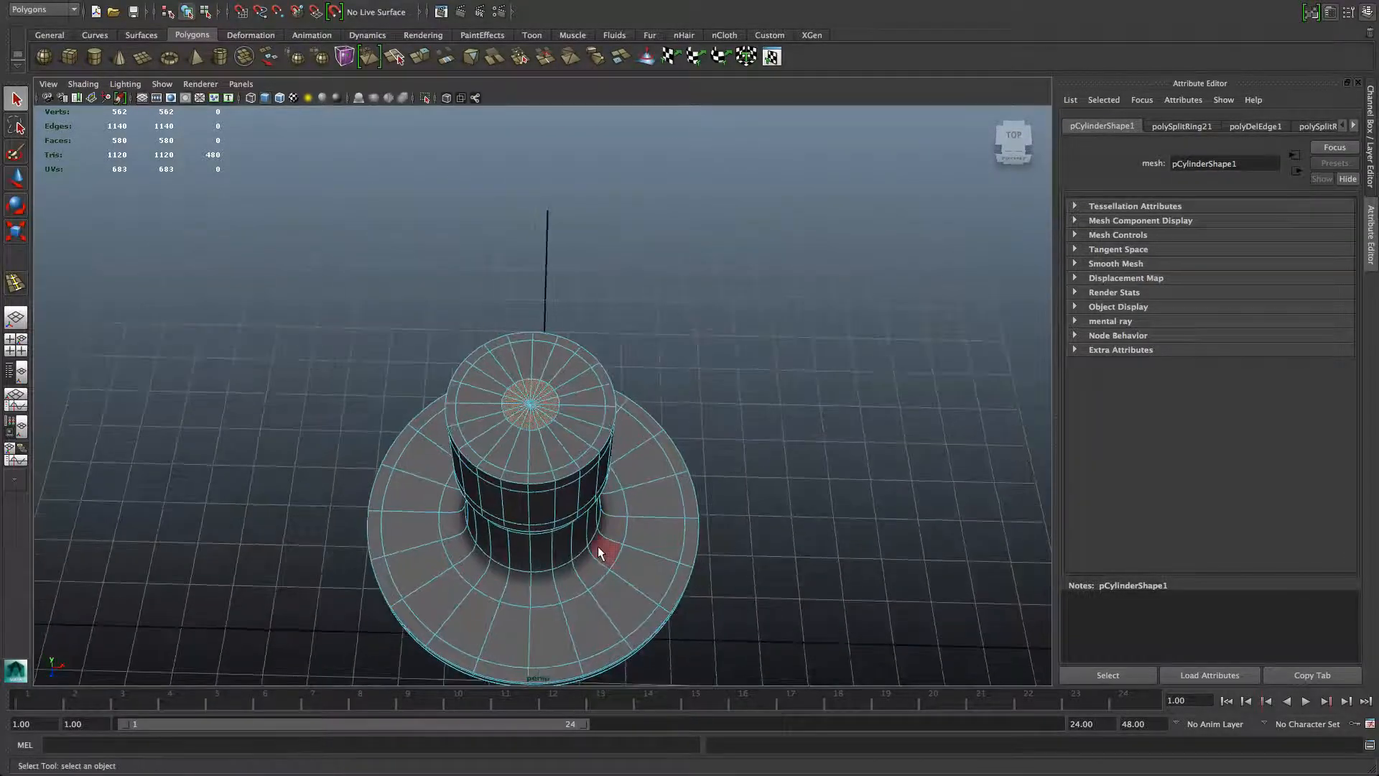
pyautogui.press('Delete')
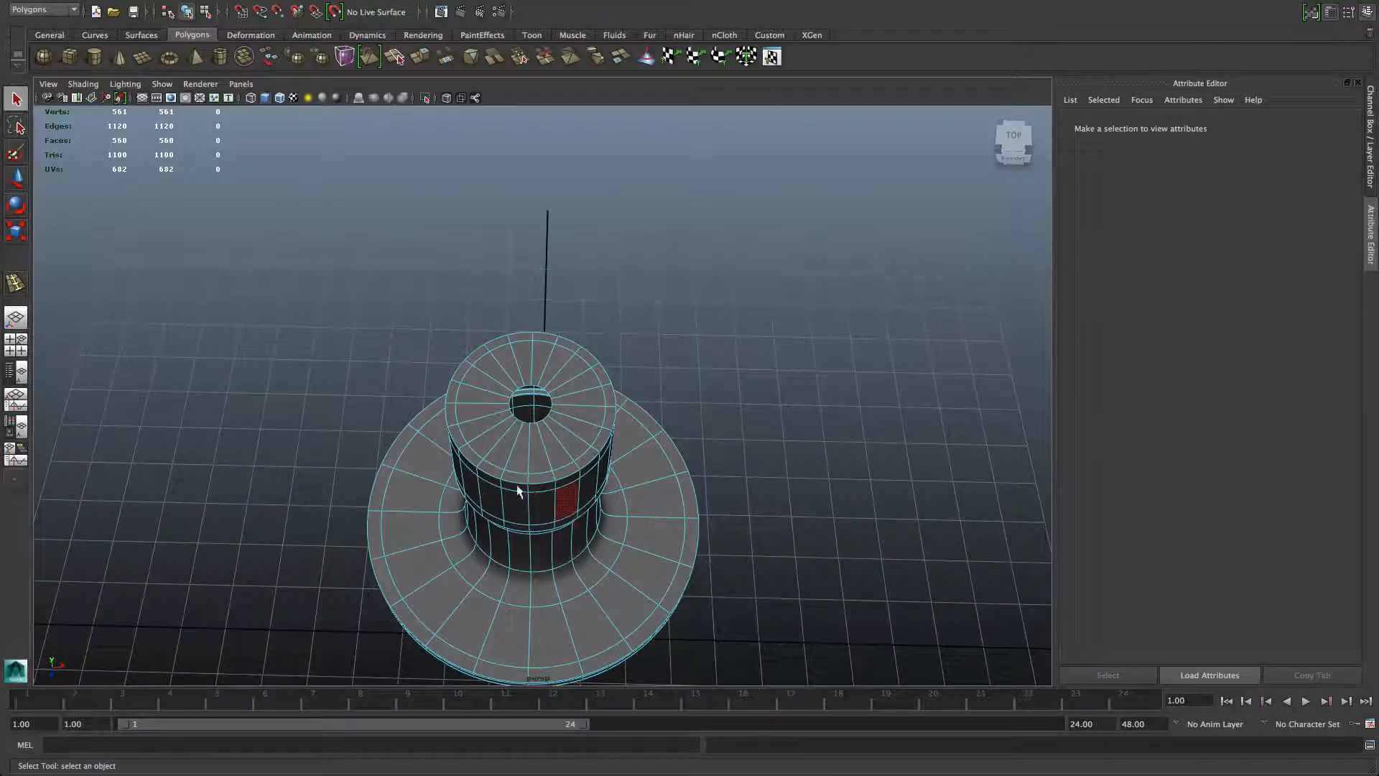
# Turn off smooth preview and scale the hole's border edge loop outward uniformly, leaving a narrow rim on the cap
pyautogui.keyDown('alt'); pyautogui.moveTo(585, 523); pyautogui.dragTo(751, 513, button='right'); pyautogui.keyUp('alt')
pyautogui.moveTo(610, 391); pyautogui.dragTo(612, 359, button='right')
pyautogui.doubleClick(555, 389)
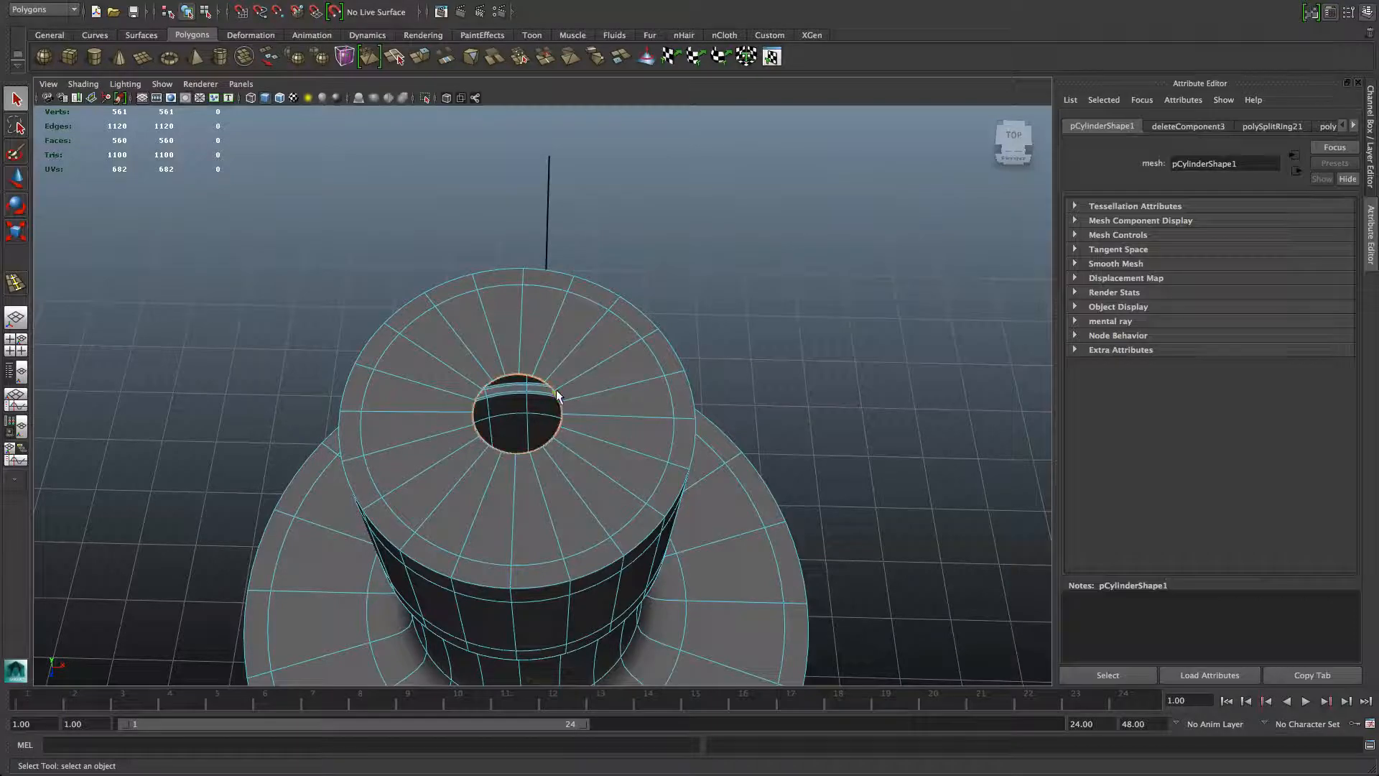
pyautogui.keyDown('alt'); pyautogui.moveTo(565, 423); pyautogui.dragTo(554, 410); pyautogui.keyUp('alt')
pyautogui.keyDown('alt'); pyautogui.moveTo(519, 338); pyautogui.dragTo(519, 348); pyautogui.keyUp('alt')
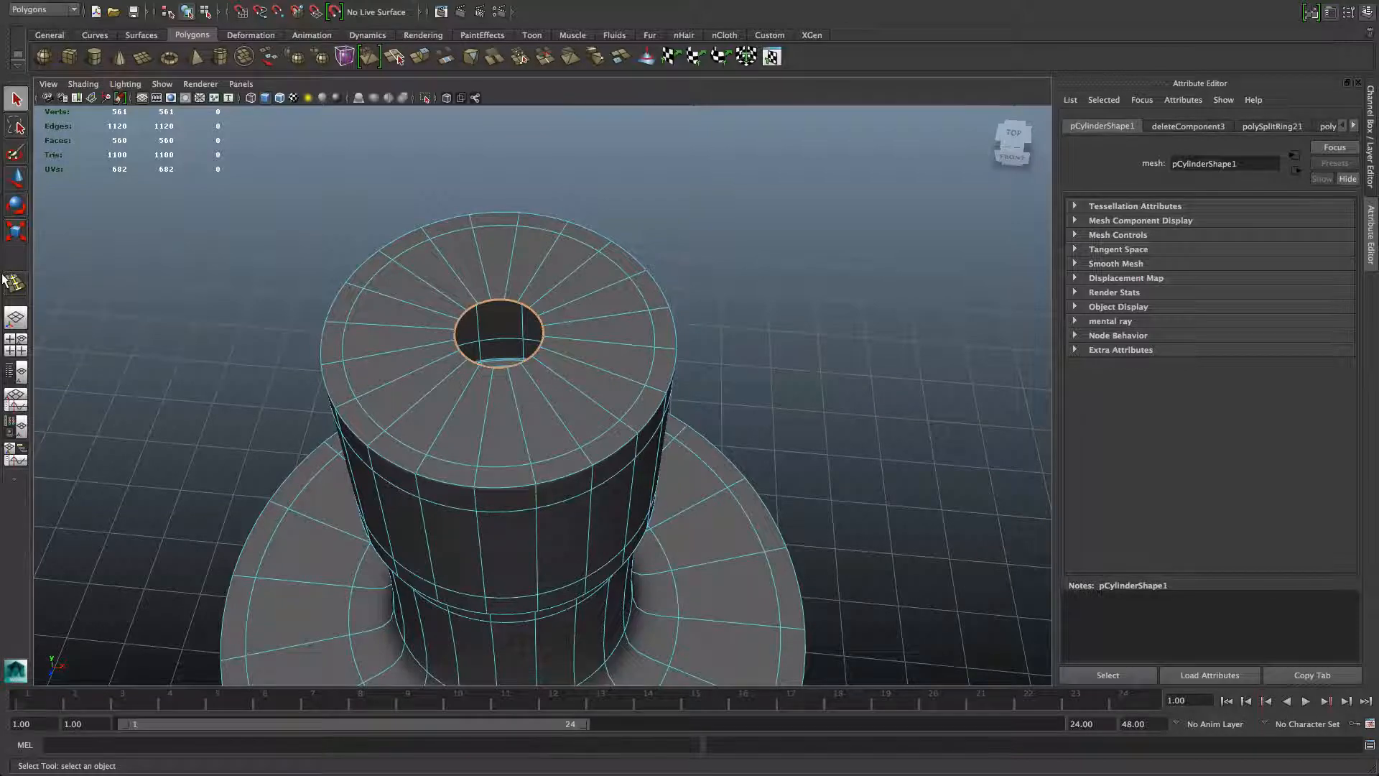
pyautogui.press('1')
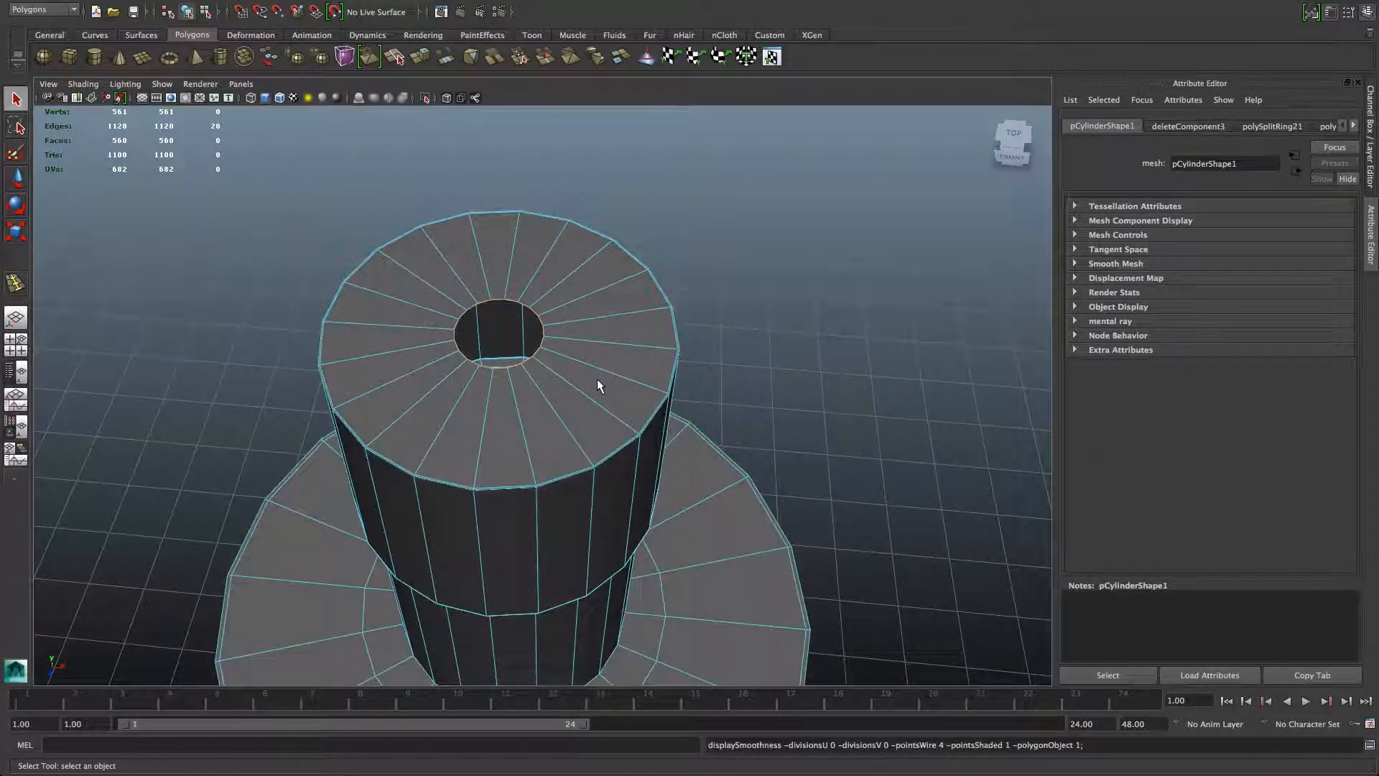
pyautogui.moveTo(571, 364)
pyautogui.keyDown('alt'); pyautogui.mouseDown()
pyautogui.moveTo(579, 345)
pyautogui.moveTo(583, 369)
pyautogui.mouseUp(); pyautogui.keyUp('alt')
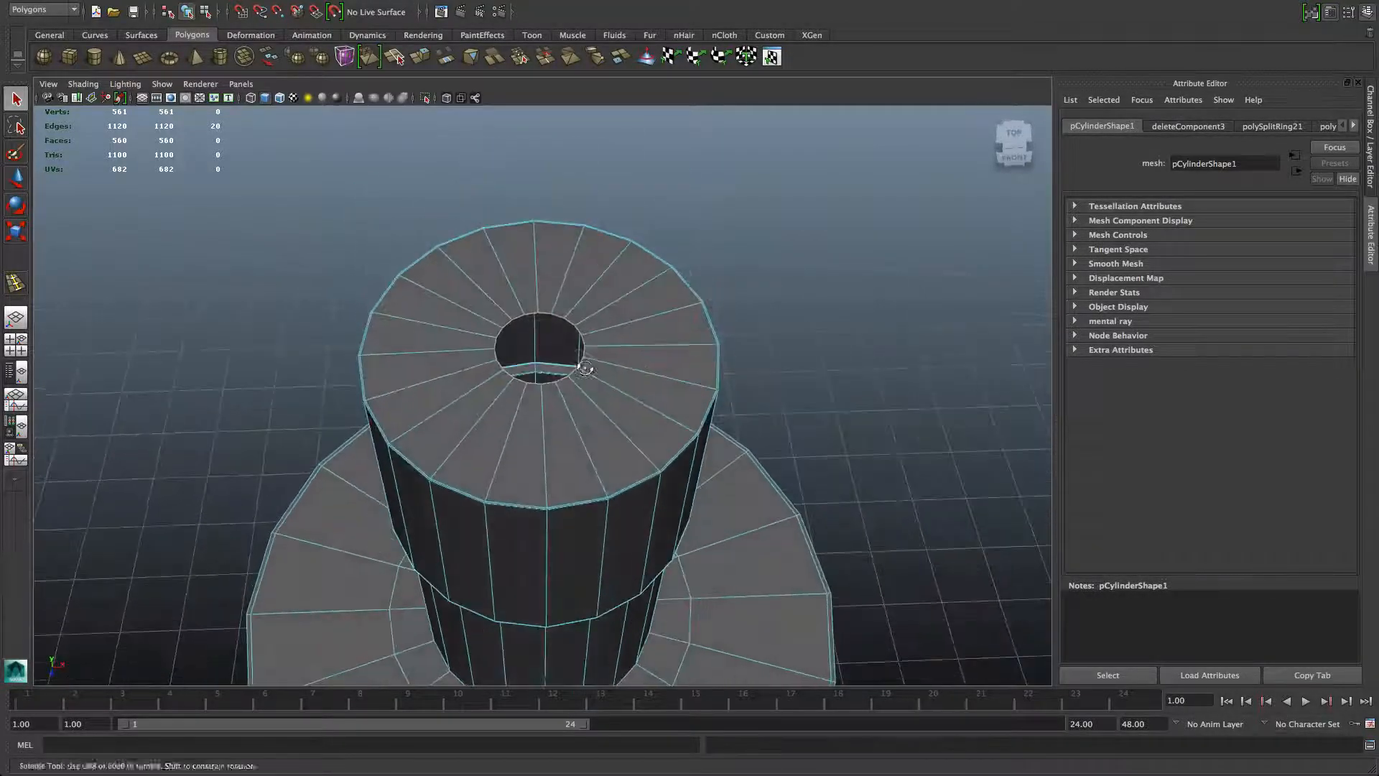
pyautogui.click(15, 228)
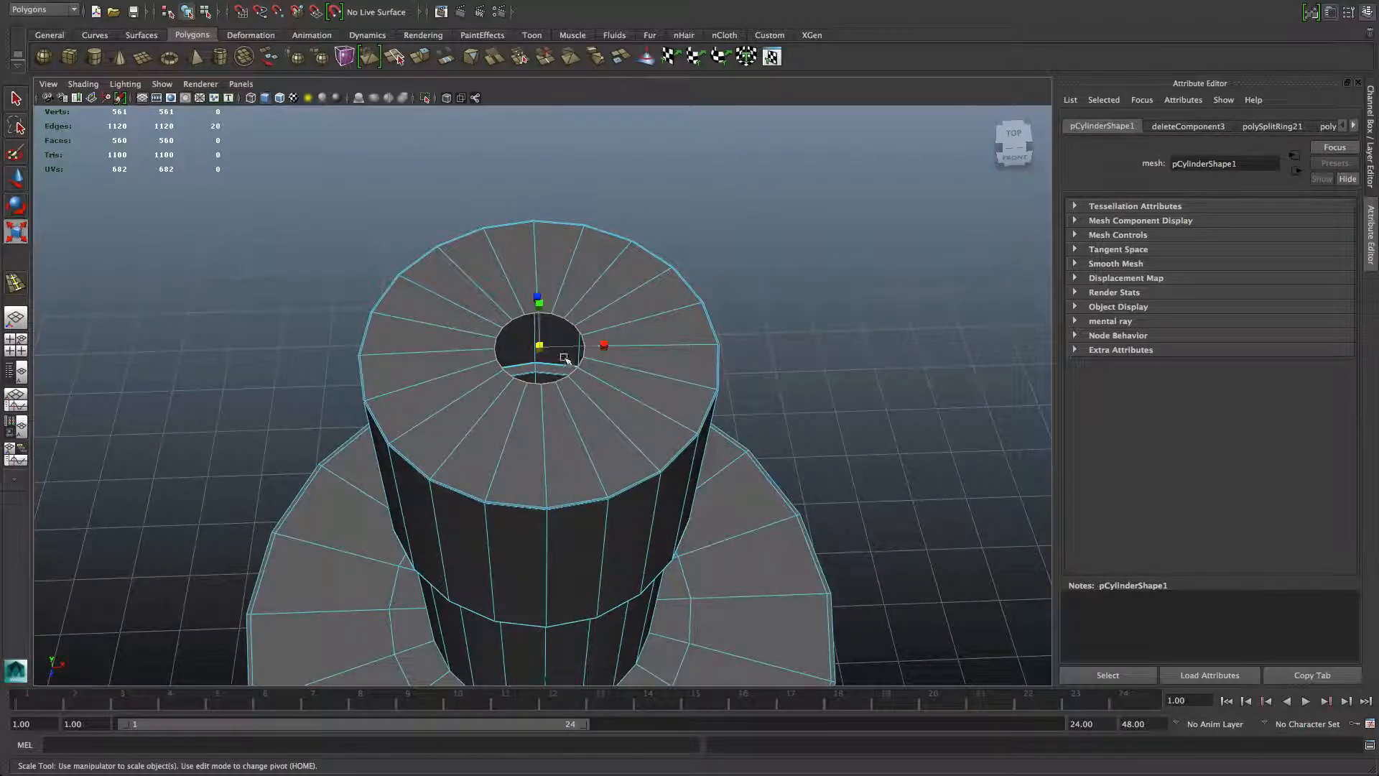
pyautogui.moveTo(540, 347); pyautogui.dragTo(716, 342)
pyautogui.keyDown('alt'); pyautogui.moveTo(592, 408); pyautogui.dragTo(400, 352); pyautogui.keyUp('alt')
pyautogui.keyDown('alt'); pyautogui.moveTo(631, 308); pyautogui.dragTo(515, 311, button='right'); pyautogui.keyUp('alt')
pyautogui.keyDown('alt'); pyautogui.moveTo(514, 311); pyautogui.dragTo(551, 339, button='middle'); pyautogui.keyUp('alt')
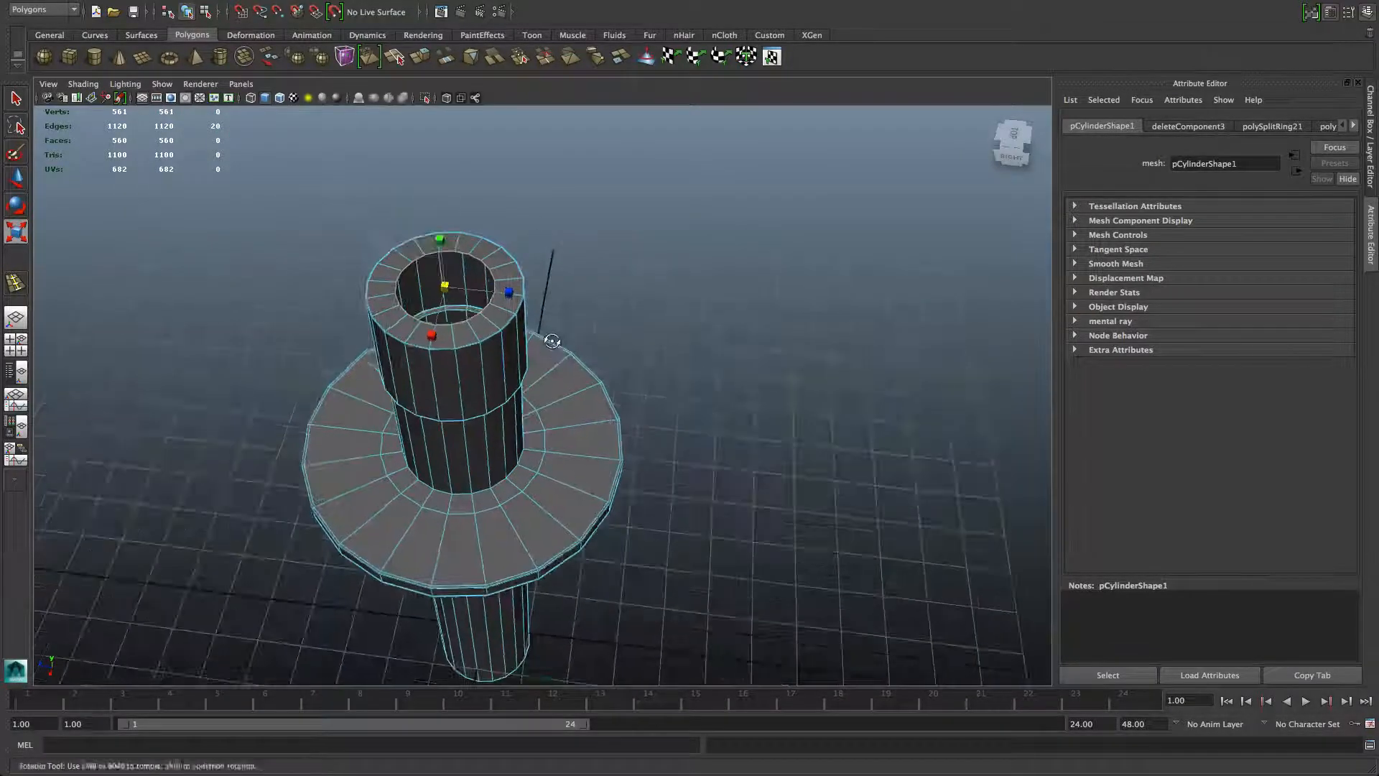
# In top view, flatten seven neighbouring border vertices on one side of the opening into a straight line by scaling along Z
pyautogui.keyDown('alt'); pyautogui.moveTo(551, 338); pyautogui.dragTo(551, 356); pyautogui.keyUp('alt')
pyautogui.click(1015, 139)
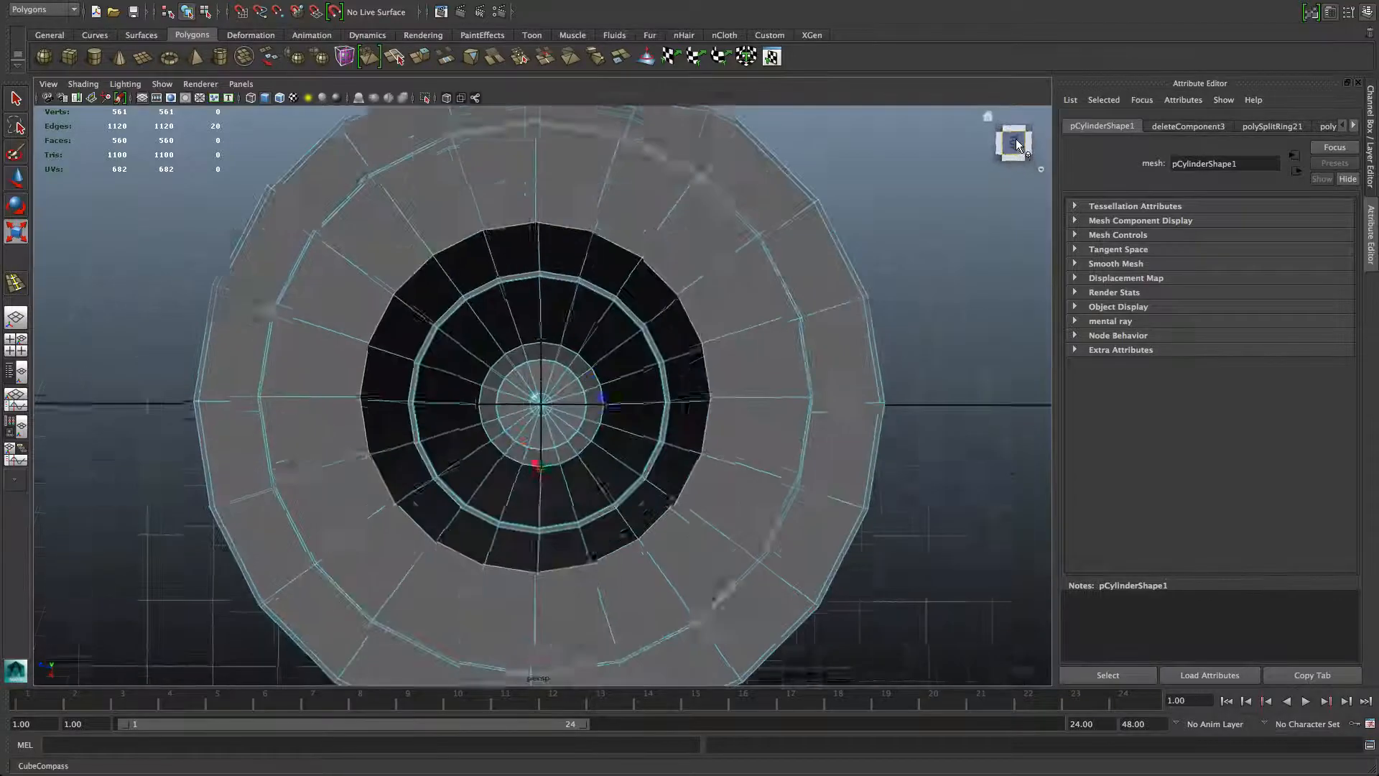
pyautogui.scroll(-5, 782, 286)
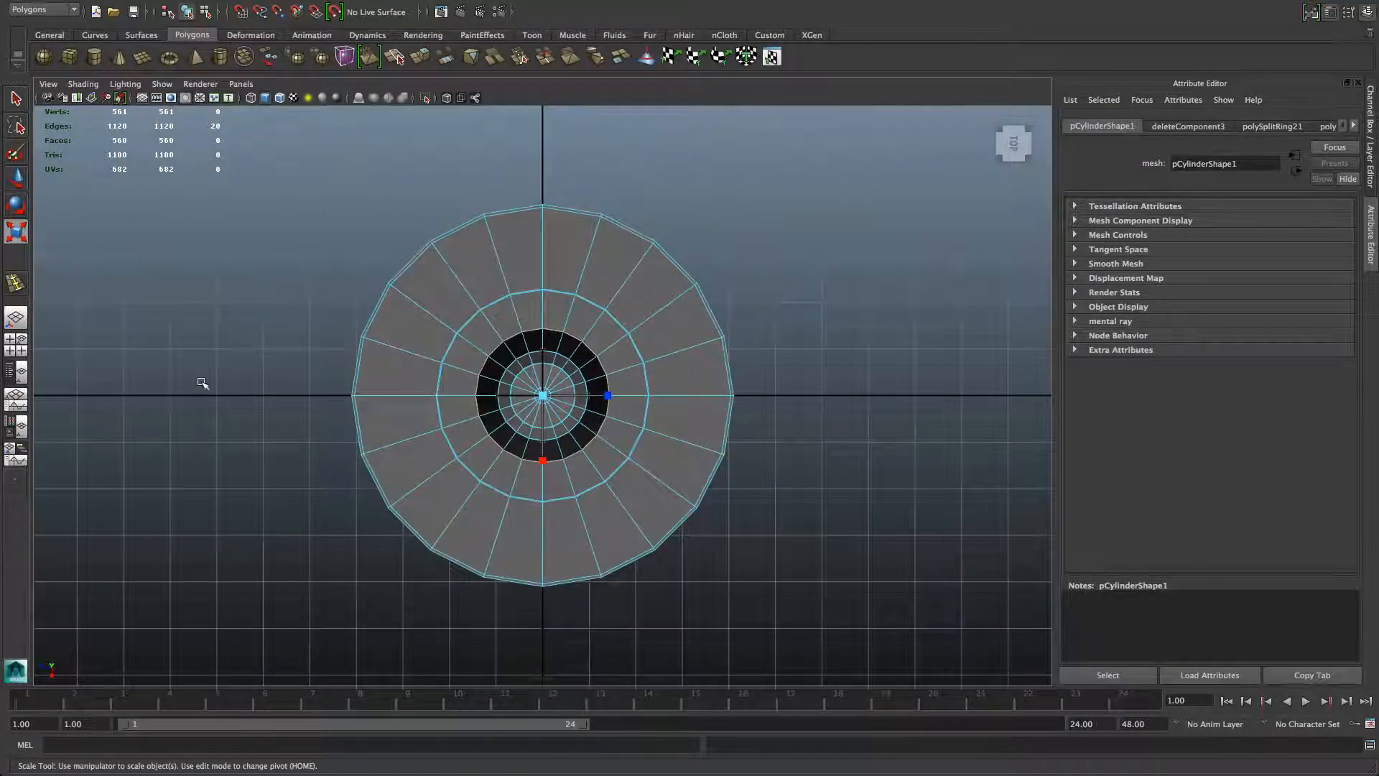
pyautogui.scroll(-5, 531, 542)
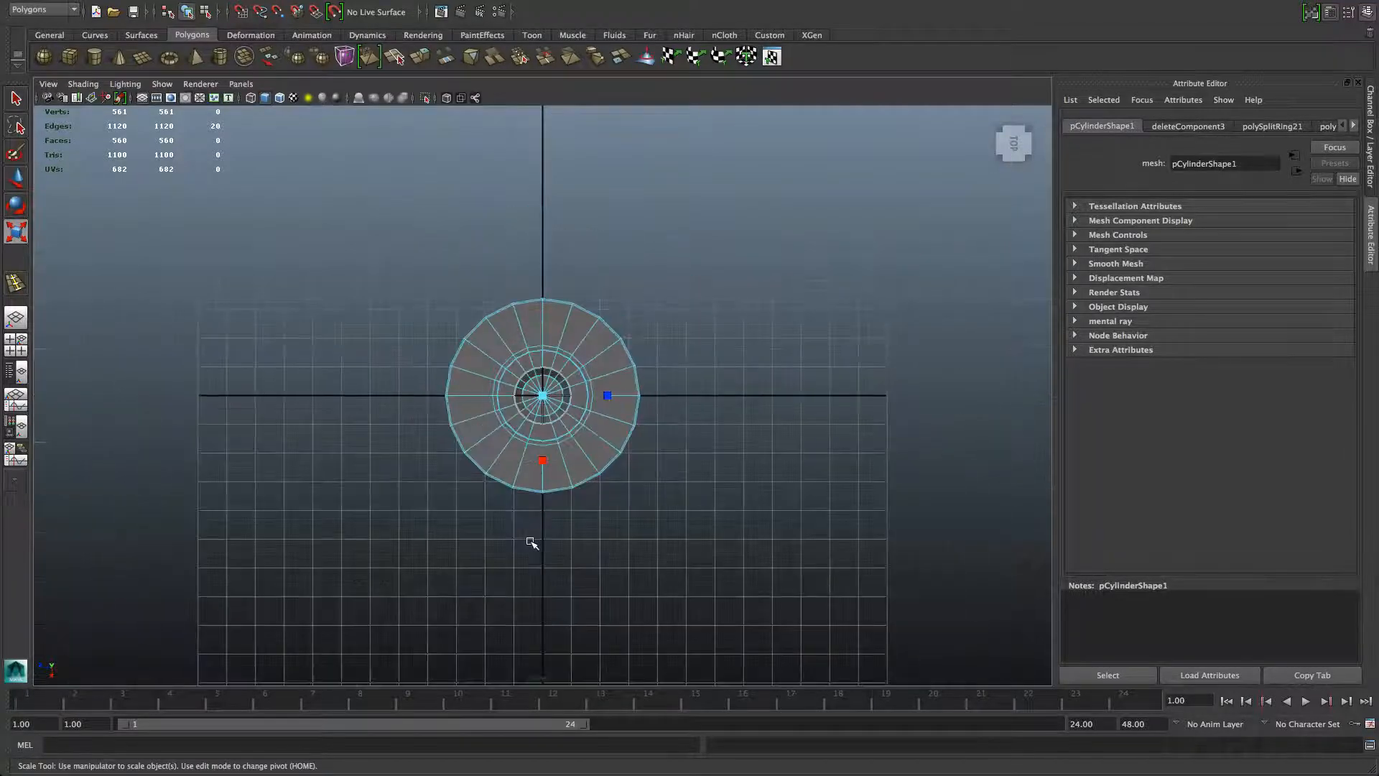
pyautogui.scroll(10, 612, 399)
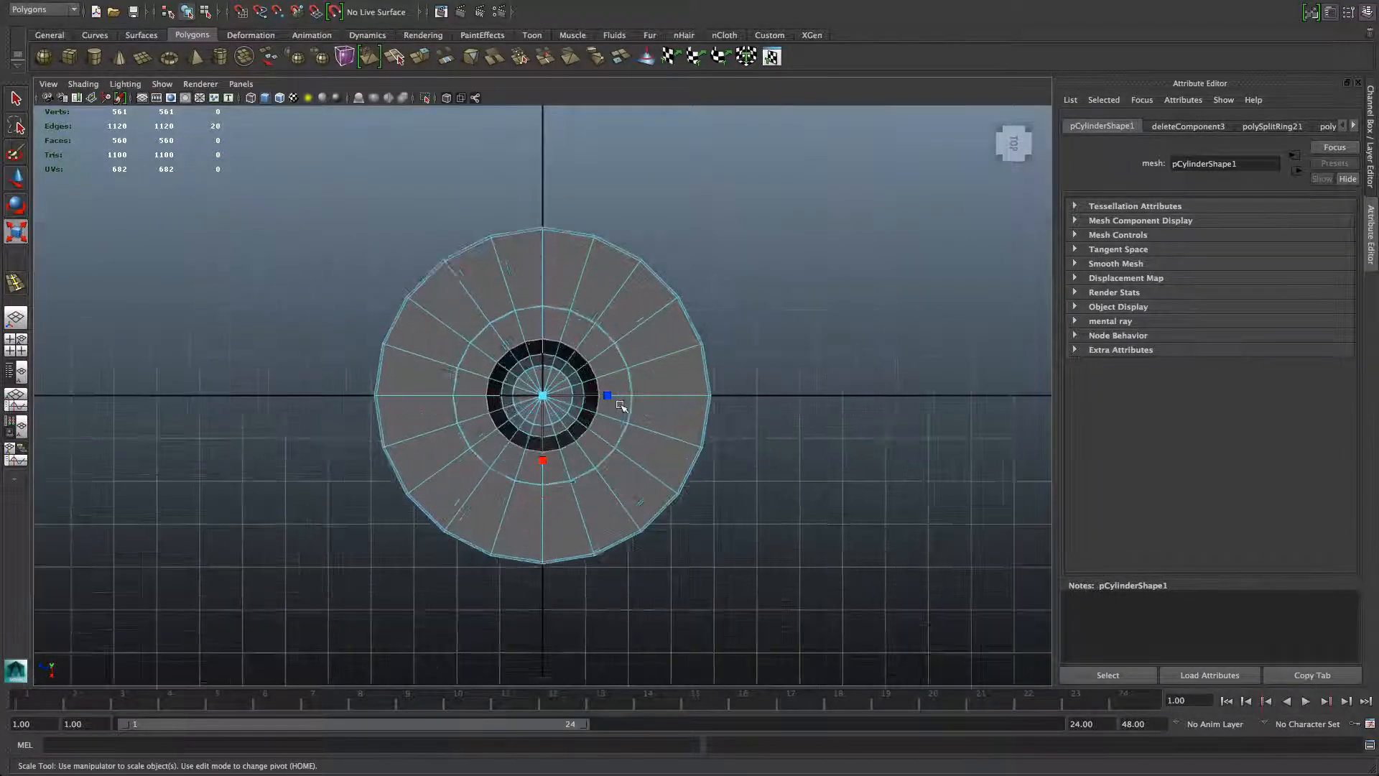
pyautogui.scroll(-2, 589, 368)
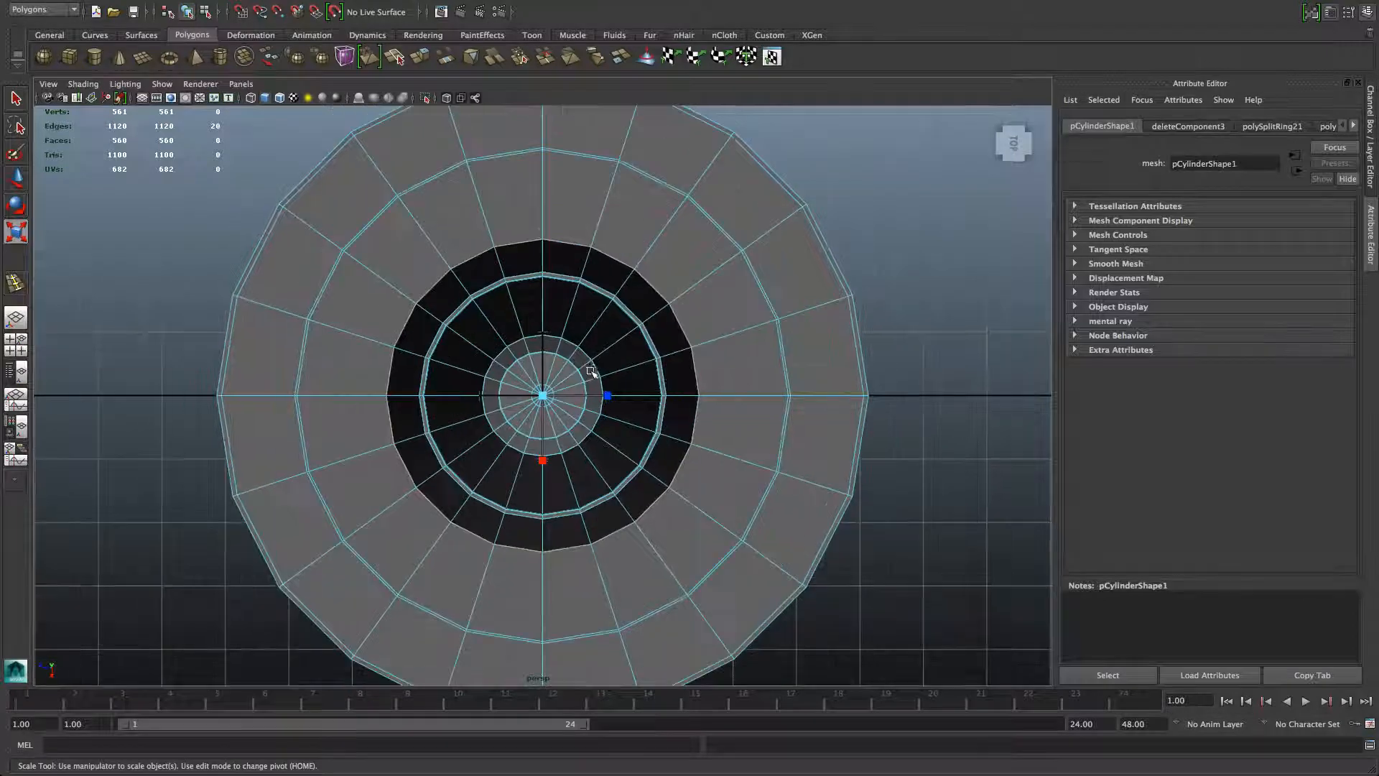
pyautogui.moveTo(743, 381); pyautogui.dragTo(695, 376, button='right')
pyautogui.click(699, 395)
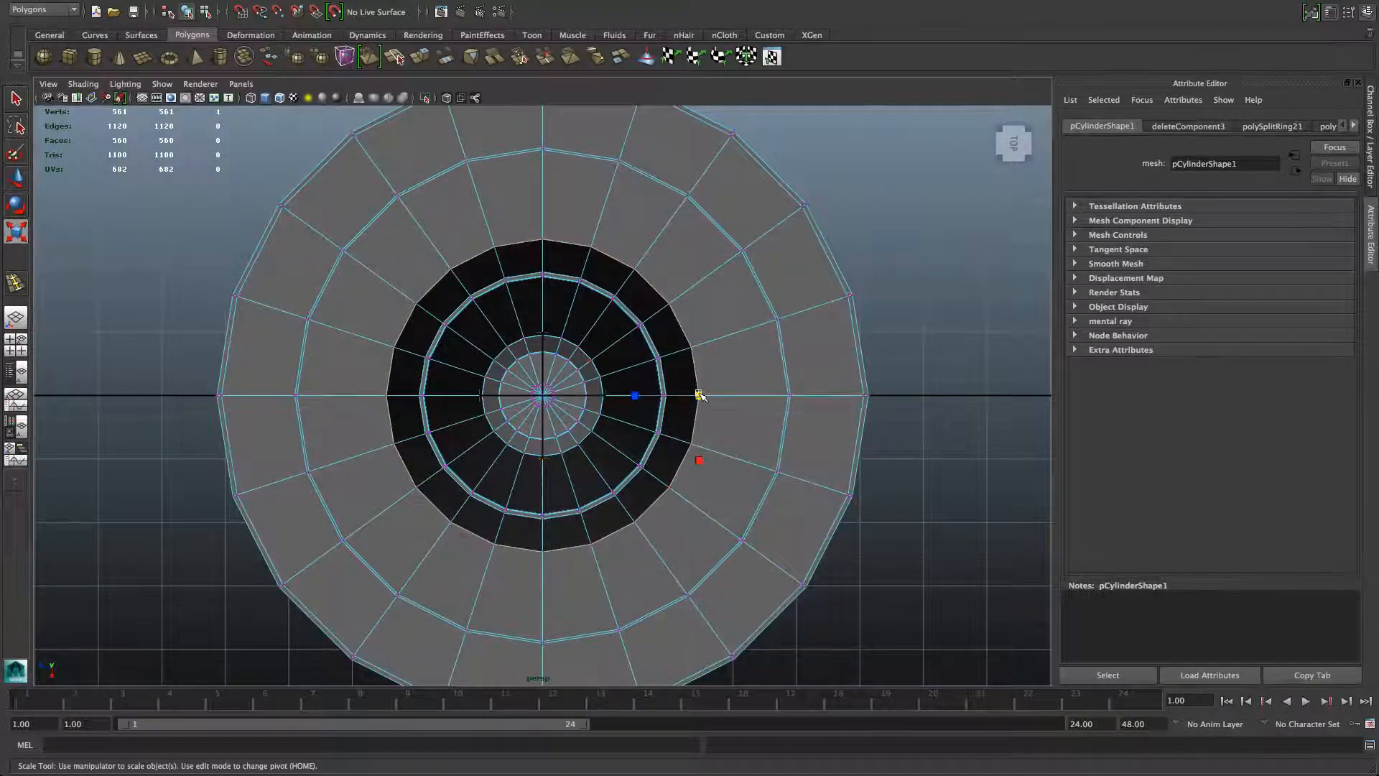
pyautogui.keyDown('shift'); pyautogui.click(692, 348); pyautogui.keyUp('shift')
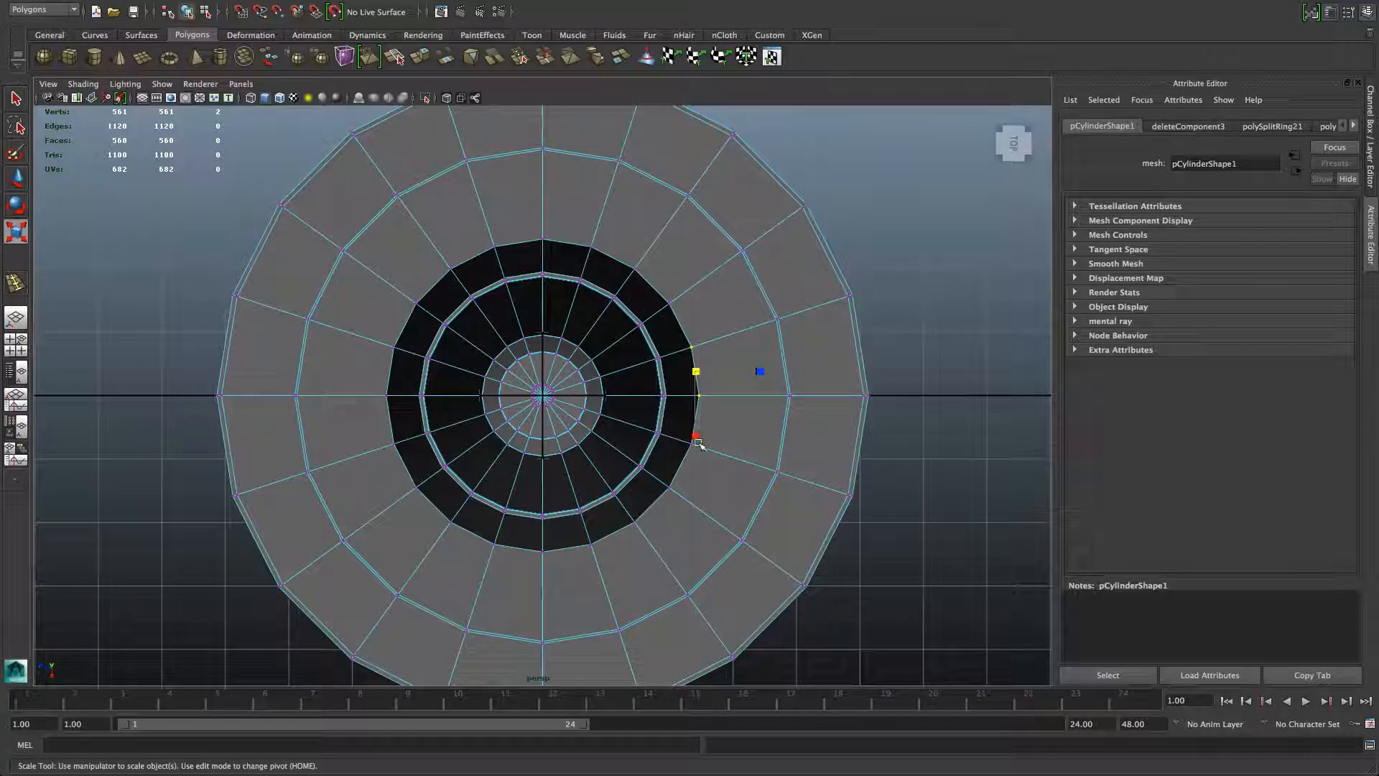
pyautogui.keyDown('shift'); pyautogui.click(667, 303); pyautogui.keyUp('shift')
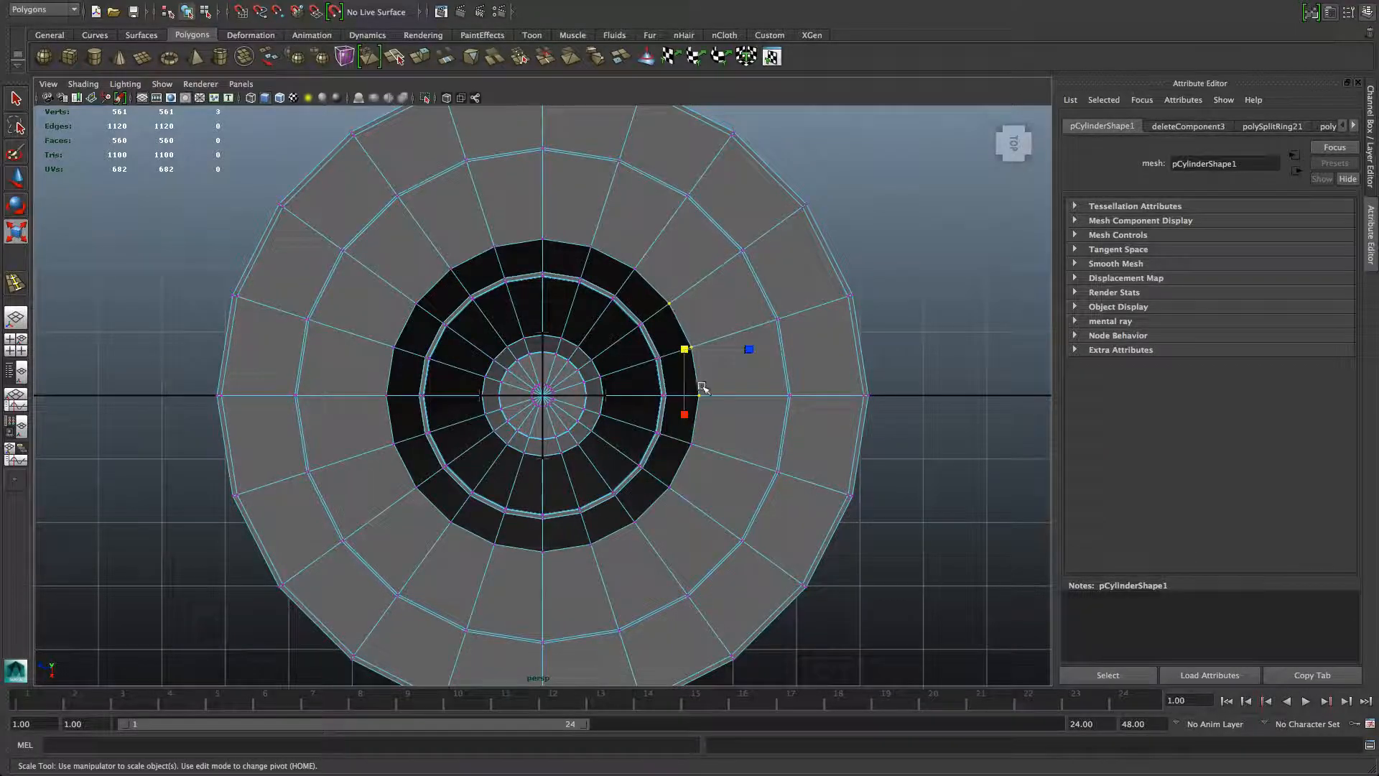
pyautogui.keyDown('shift'); pyautogui.click(692, 443); pyautogui.keyUp('shift')
pyautogui.keyDown('shift'); pyautogui.click(669, 488); pyautogui.keyUp('shift')
pyautogui.keyDown('shift'); pyautogui.click(634, 522); pyautogui.keyUp('shift')
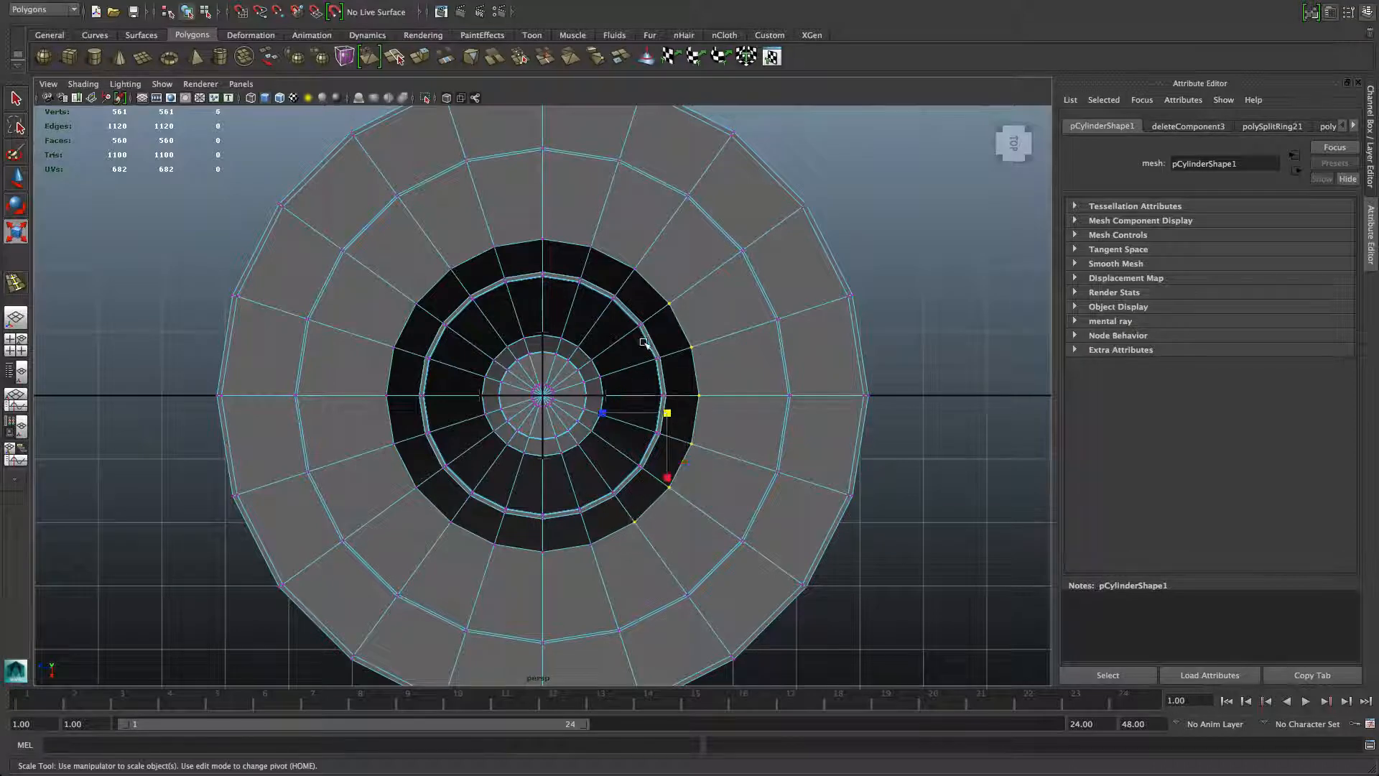
pyautogui.keyDown('shift'); pyautogui.click(635, 270); pyautogui.keyUp('shift')
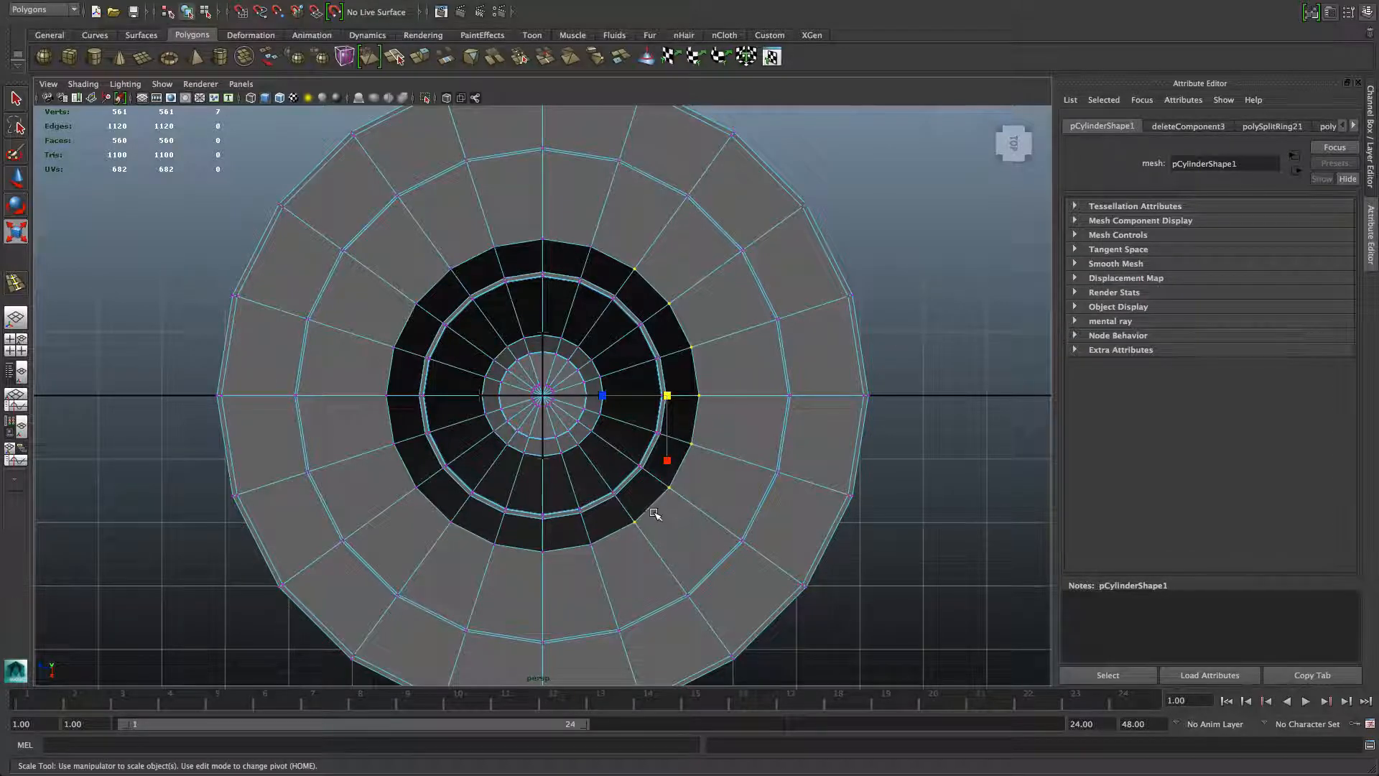
pyautogui.keyDown('shift'); pyautogui.click(386, 398); pyautogui.keyUp('shift')
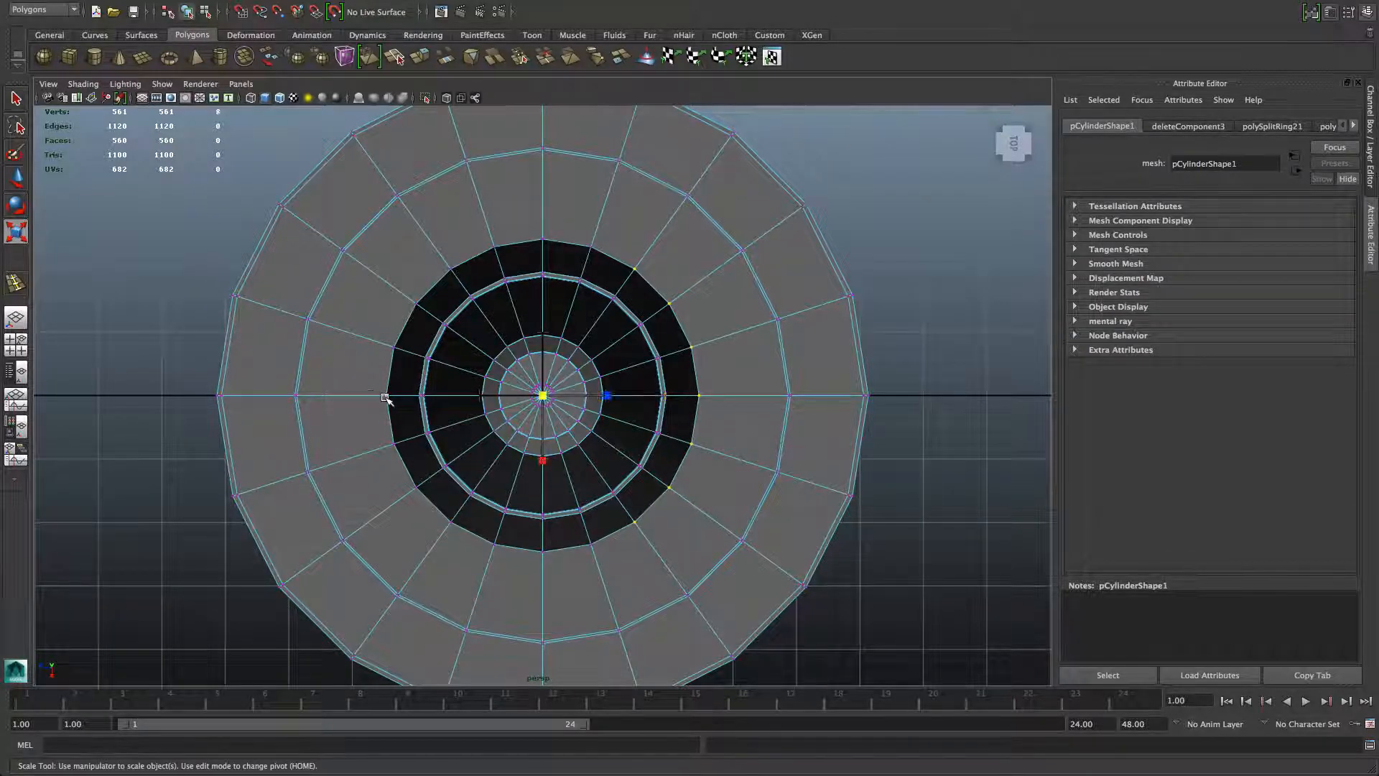
pyautogui.keyDown('shift'); pyautogui.click(383, 395); pyautogui.keyUp('shift')
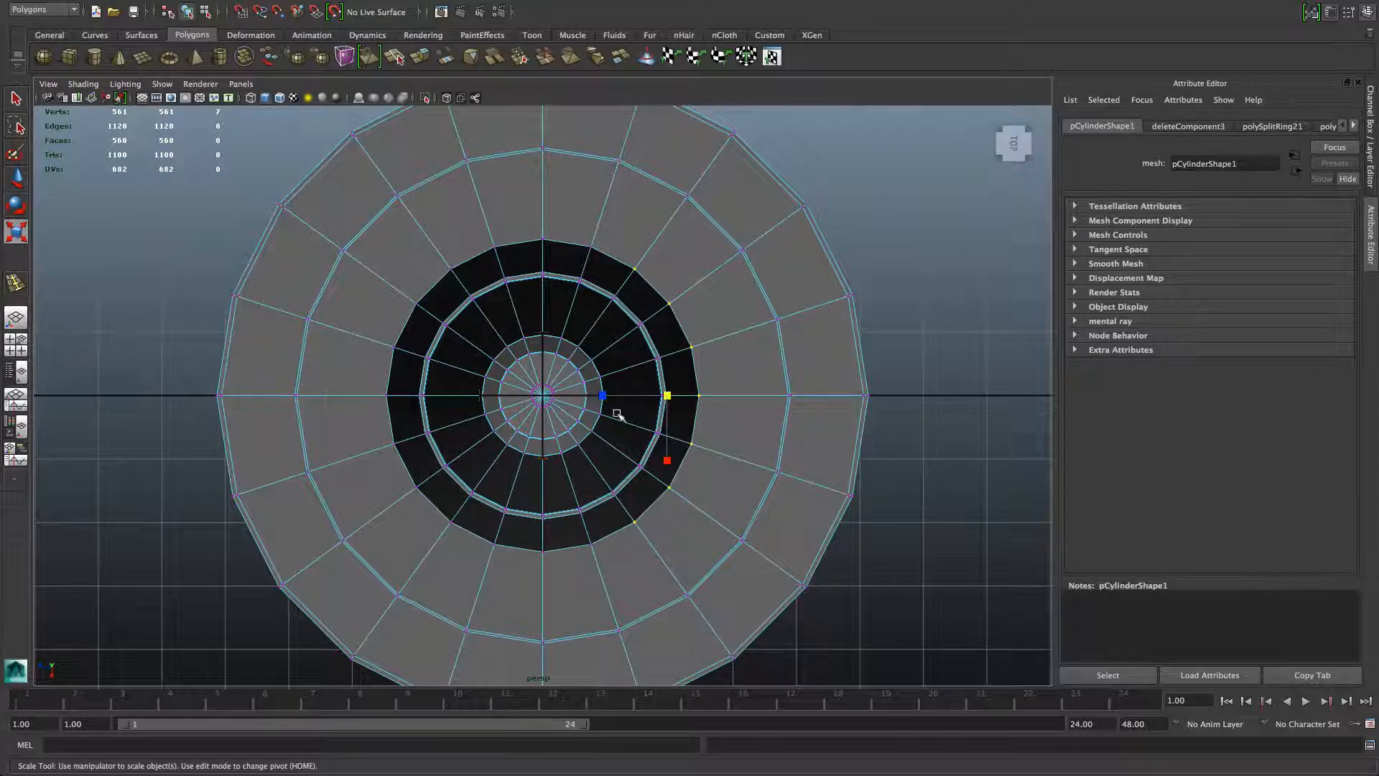
pyautogui.moveTo(602, 395); pyautogui.dragTo(666, 395)
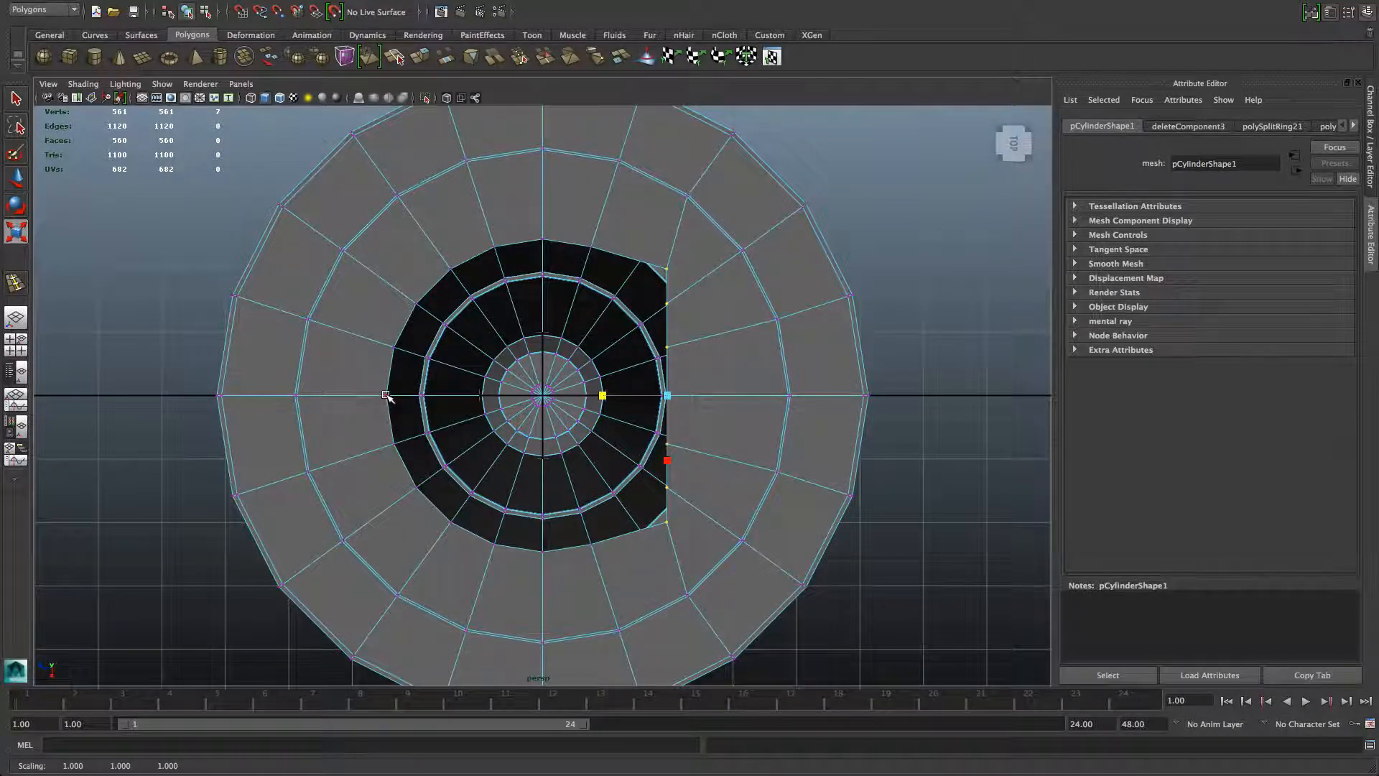
# Flatten the seven opposite border vertices of the opening into a parallel straight line by scaling along Z
pyautogui.click(385, 396)
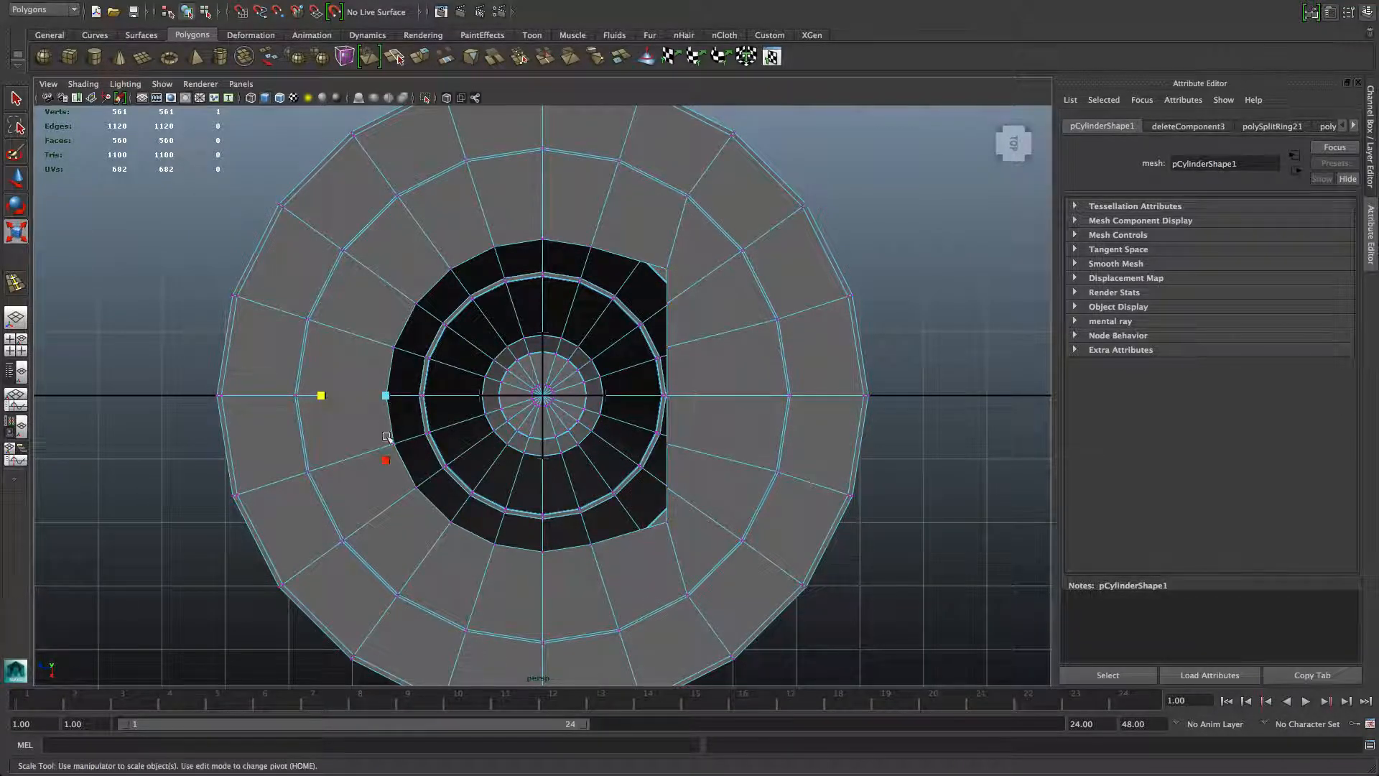
pyautogui.keyDown('shift'); pyautogui.click(393, 347); pyautogui.keyUp('shift')
pyautogui.keyDown('shift'); pyautogui.click(415, 303); pyautogui.keyUp('shift')
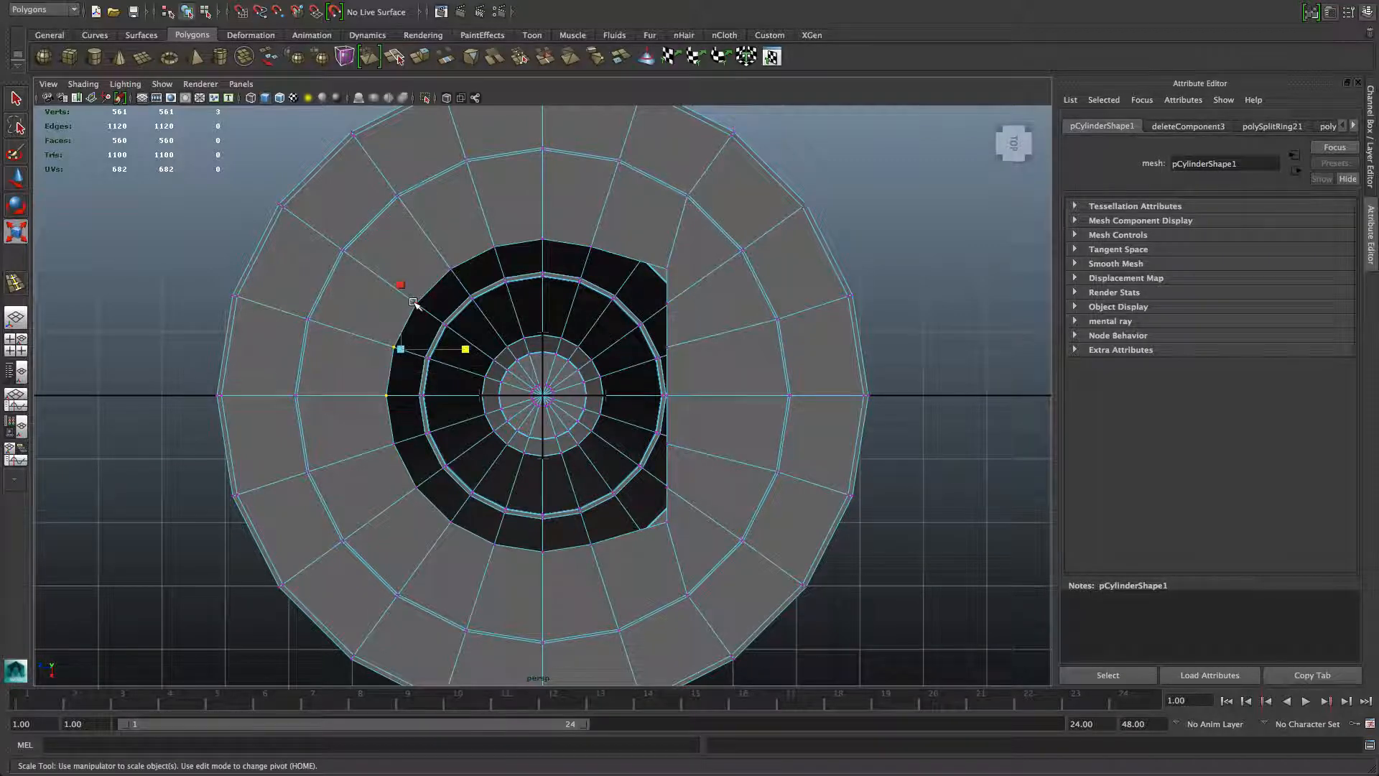
pyautogui.keyDown('shift'); pyautogui.click(450, 269); pyautogui.keyUp('shift')
pyautogui.keyDown('shift'); pyautogui.click(394, 444); pyautogui.keyUp('shift')
pyautogui.keyDown('shift'); pyautogui.click(416, 488); pyautogui.keyUp('shift')
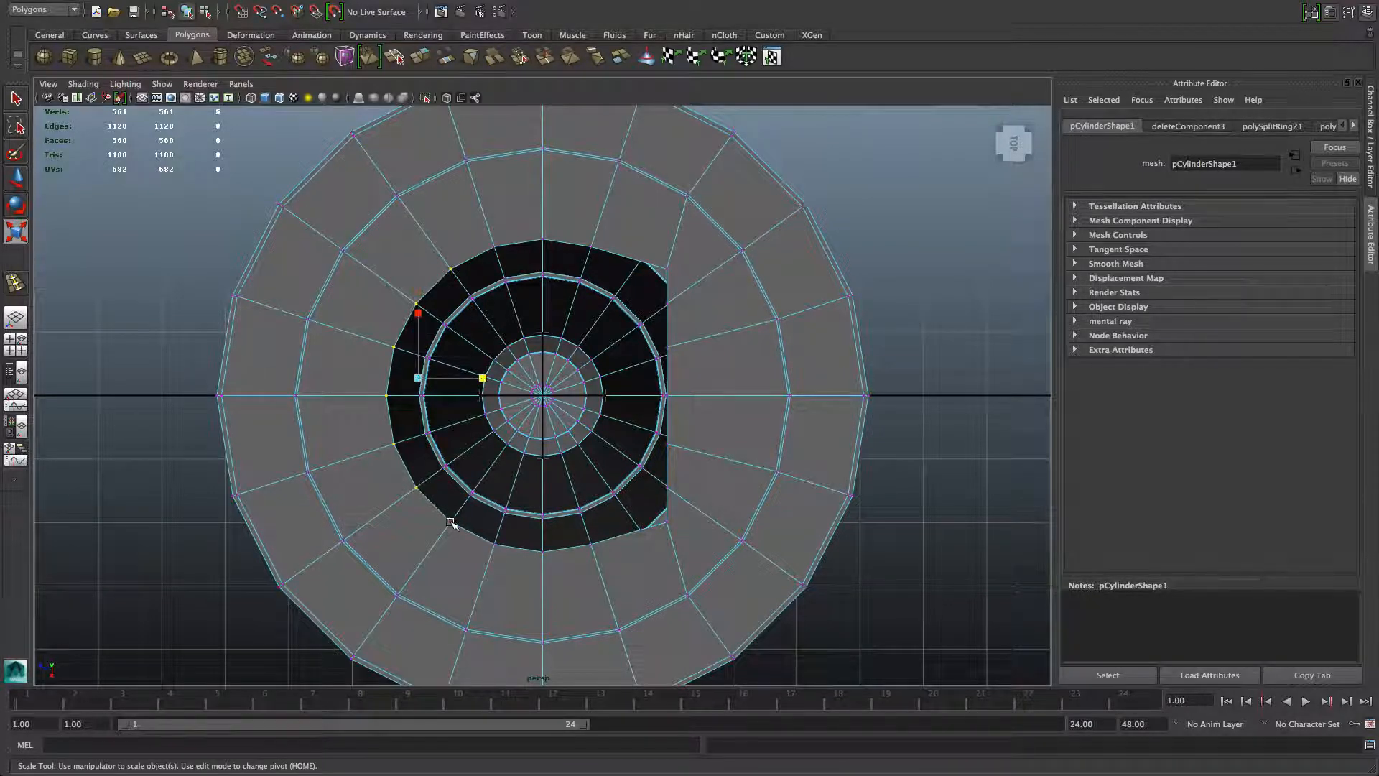
pyautogui.keyDown('shift'); pyautogui.click(450, 522); pyautogui.keyUp('shift')
pyautogui.moveTo(482, 396); pyautogui.dragTo(419, 397)
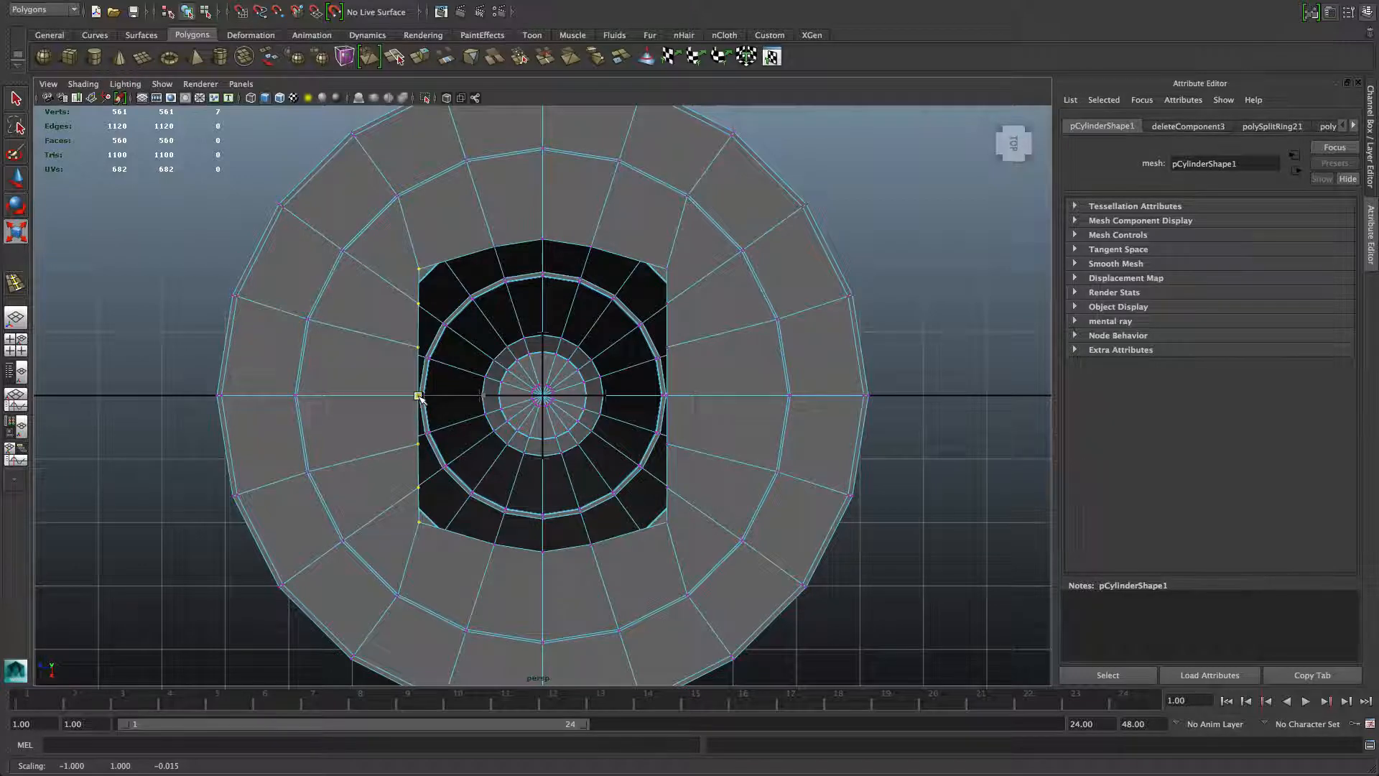
pyautogui.scroll(-3, 541, 476)
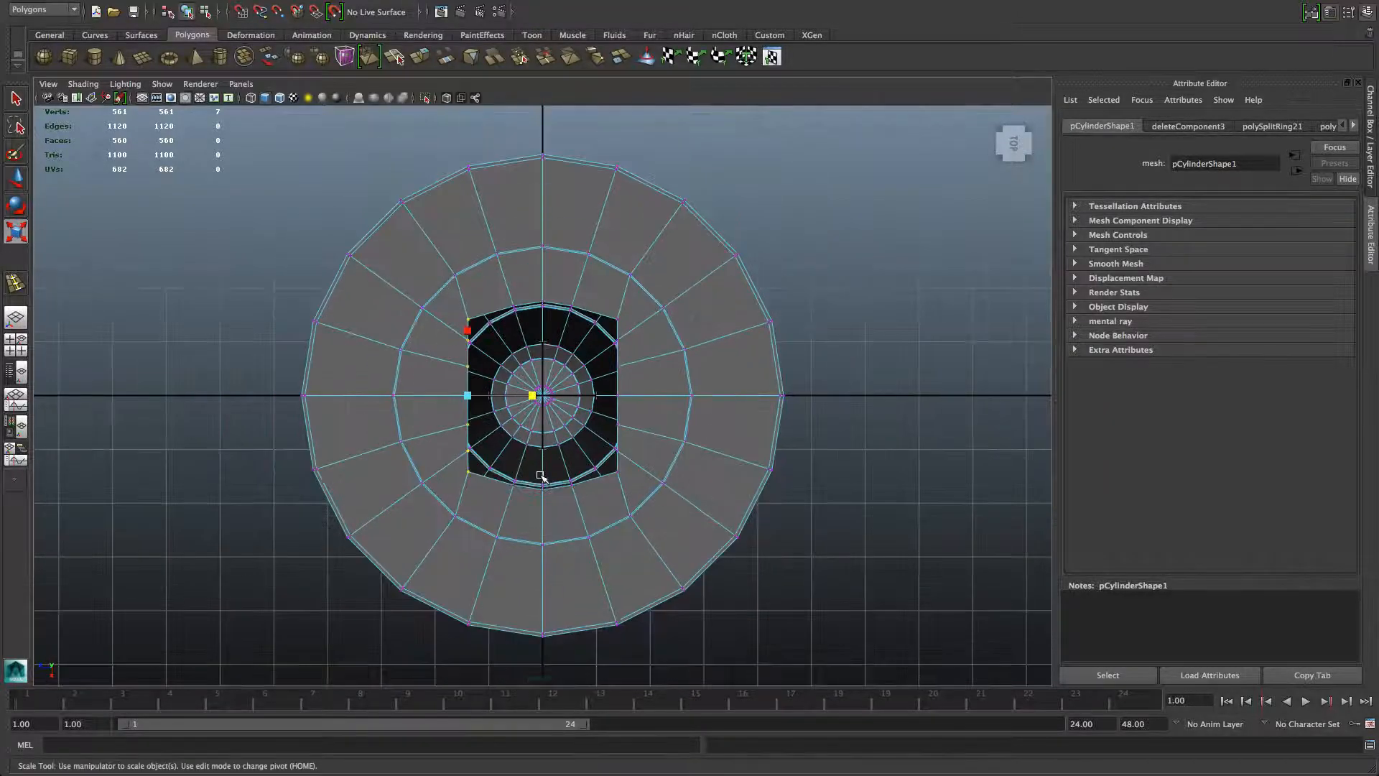
# Select the fourteen vertices of the opening's two straight sides and scale them together along Z, narrowing the hole into a slot
pyautogui.keyDown('alt'); pyautogui.moveTo(535, 472); pyautogui.dragTo(240, 549); pyautogui.keyUp('alt')
pyautogui.keyDown('alt'); pyautogui.moveTo(240, 548); pyautogui.dragTo(337, 573, button='right'); pyautogui.keyUp('alt')
pyautogui.keyDown('alt'); pyautogui.moveTo(337, 574); pyautogui.dragTo(511, 594); pyautogui.keyUp('alt')
pyautogui.keyDown('alt'); pyautogui.moveTo(511, 594); pyautogui.dragTo(625, 598, button='right'); pyautogui.keyUp('alt')
pyautogui.keyDown('alt'); pyautogui.moveTo(625, 598); pyautogui.dragTo(573, 496); pyautogui.keyUp('alt')
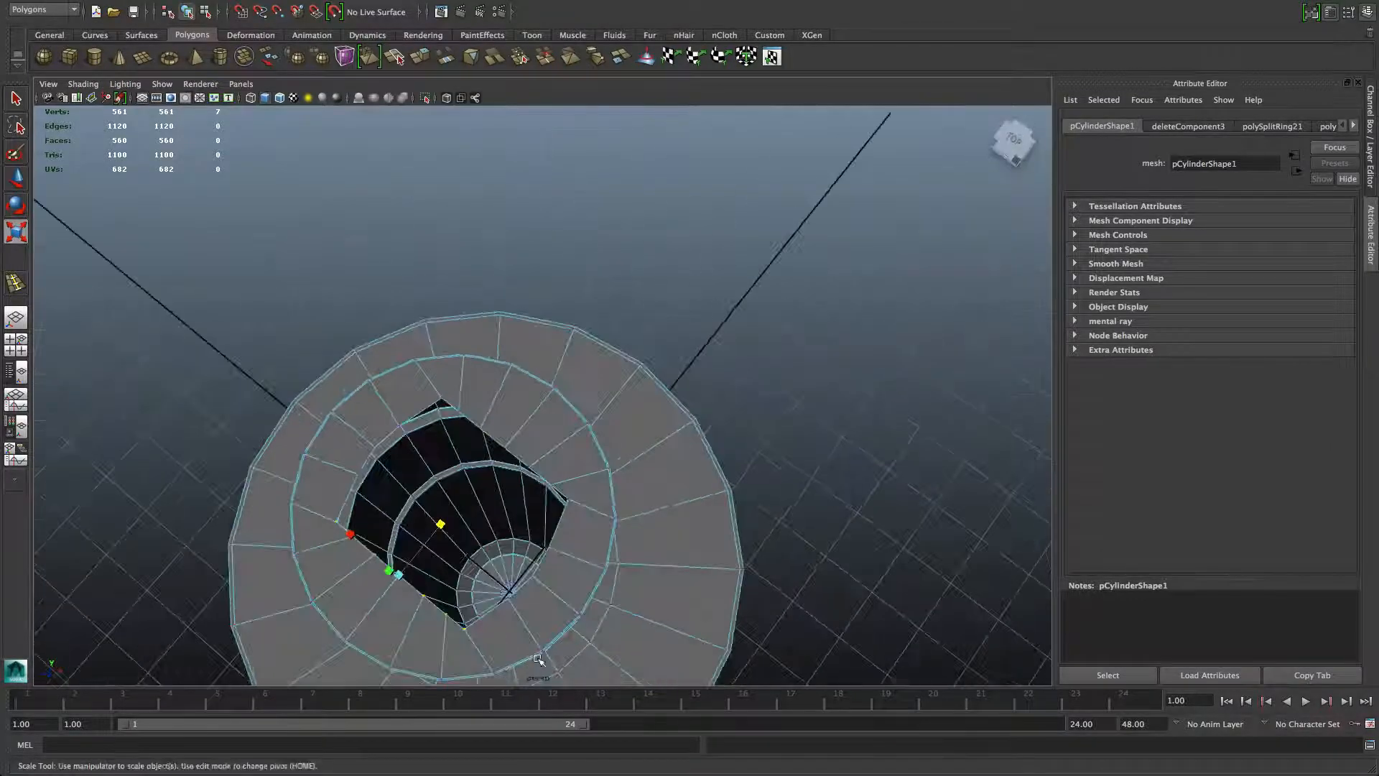
pyautogui.keyDown('shift'); pyautogui.click(561, 494); pyautogui.keyUp('shift')
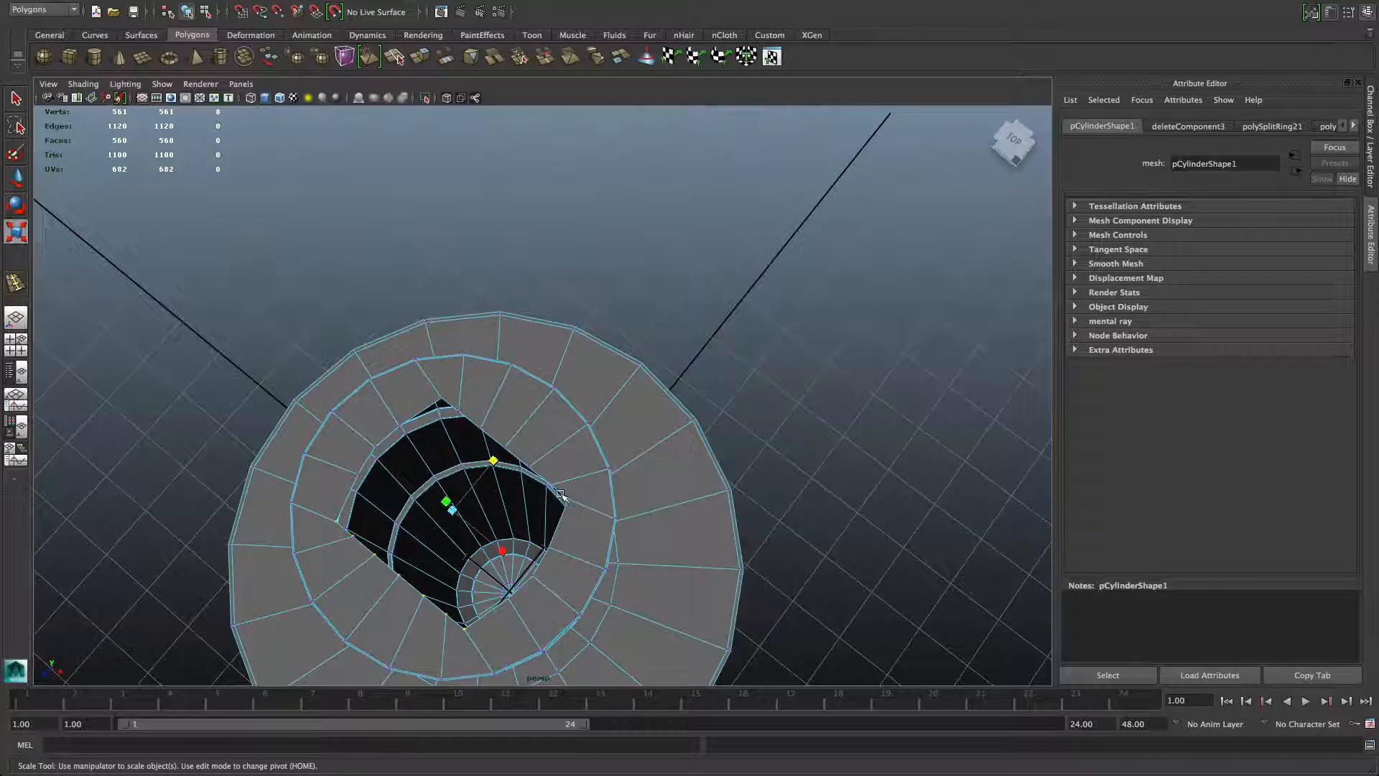
pyautogui.keyDown('shift'); pyautogui.click(529, 465); pyautogui.keyUp('shift')
pyautogui.keyDown('shift'); pyautogui.click(504, 447); pyautogui.keyUp('shift')
pyautogui.keyDown('shift'); pyautogui.click(459, 410); pyautogui.keyUp('shift')
pyautogui.keyDown('alt'); pyautogui.moveTo(441, 397); pyautogui.dragTo(566, 452); pyautogui.keyUp('alt')
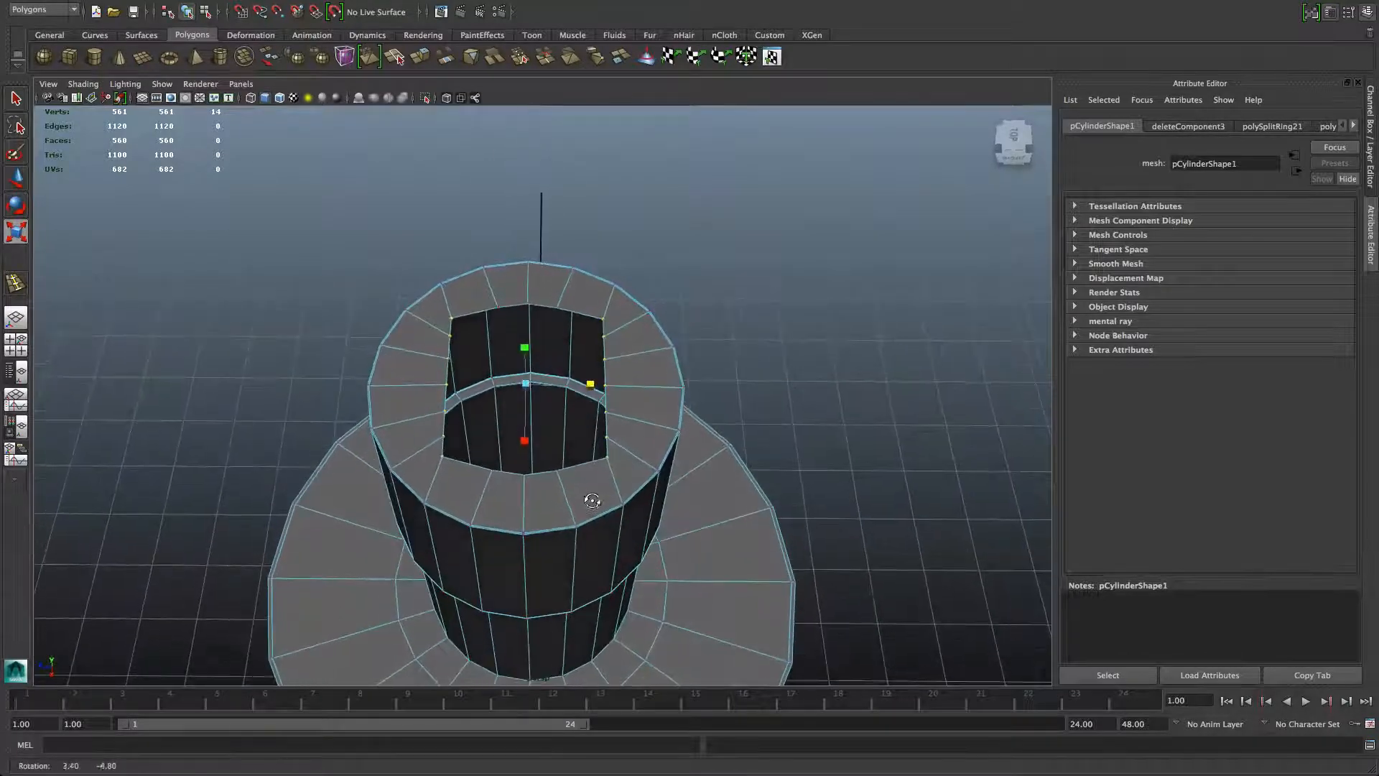
pyautogui.click(590, 386)
pyautogui.moveTo(590, 386); pyautogui.dragTo(564, 389)
pyautogui.keyDown('alt'); pyautogui.moveTo(564, 388); pyautogui.dragTo(494, 451); pyautogui.keyUp('alt')
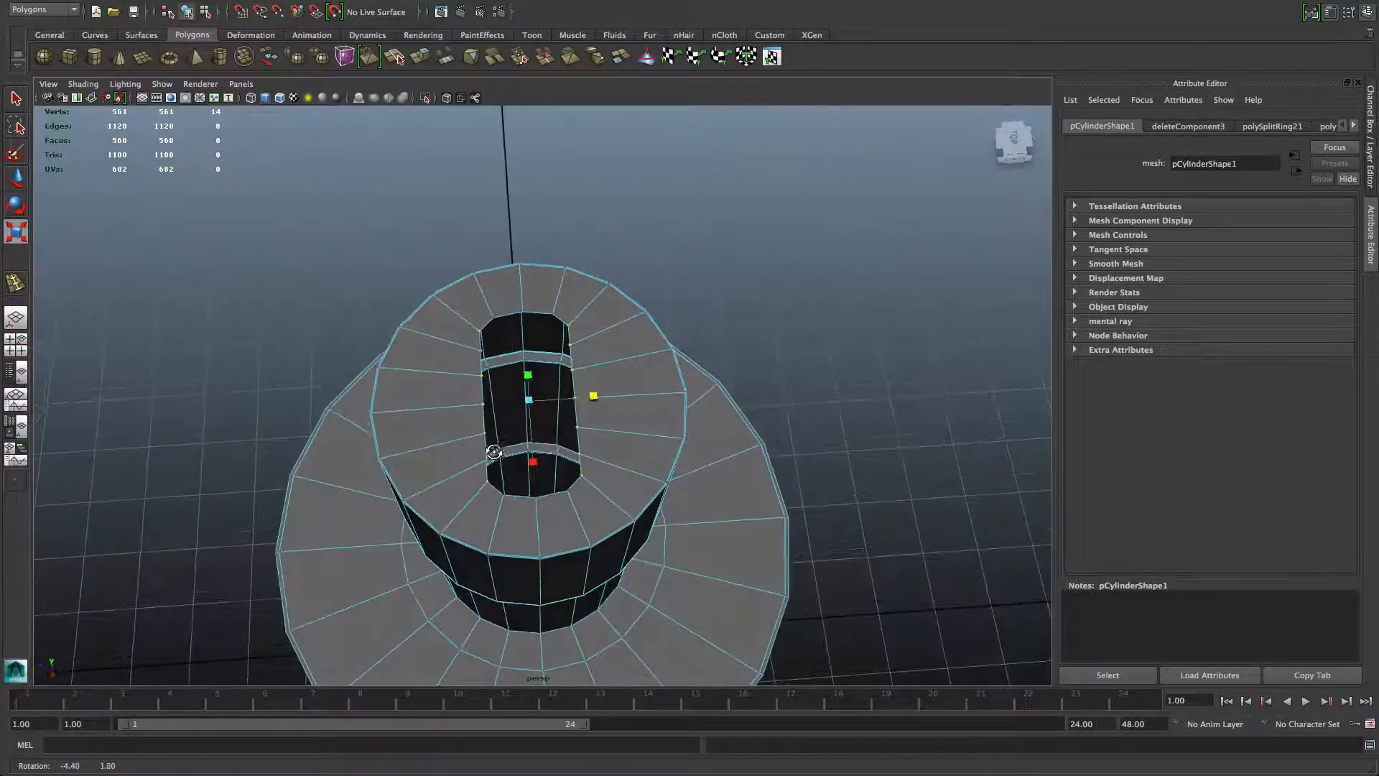
# Extrude the slot's border edge loop and scale the new loop slightly inward to form a thin rim around the opening
pyautogui.click(427, 57)
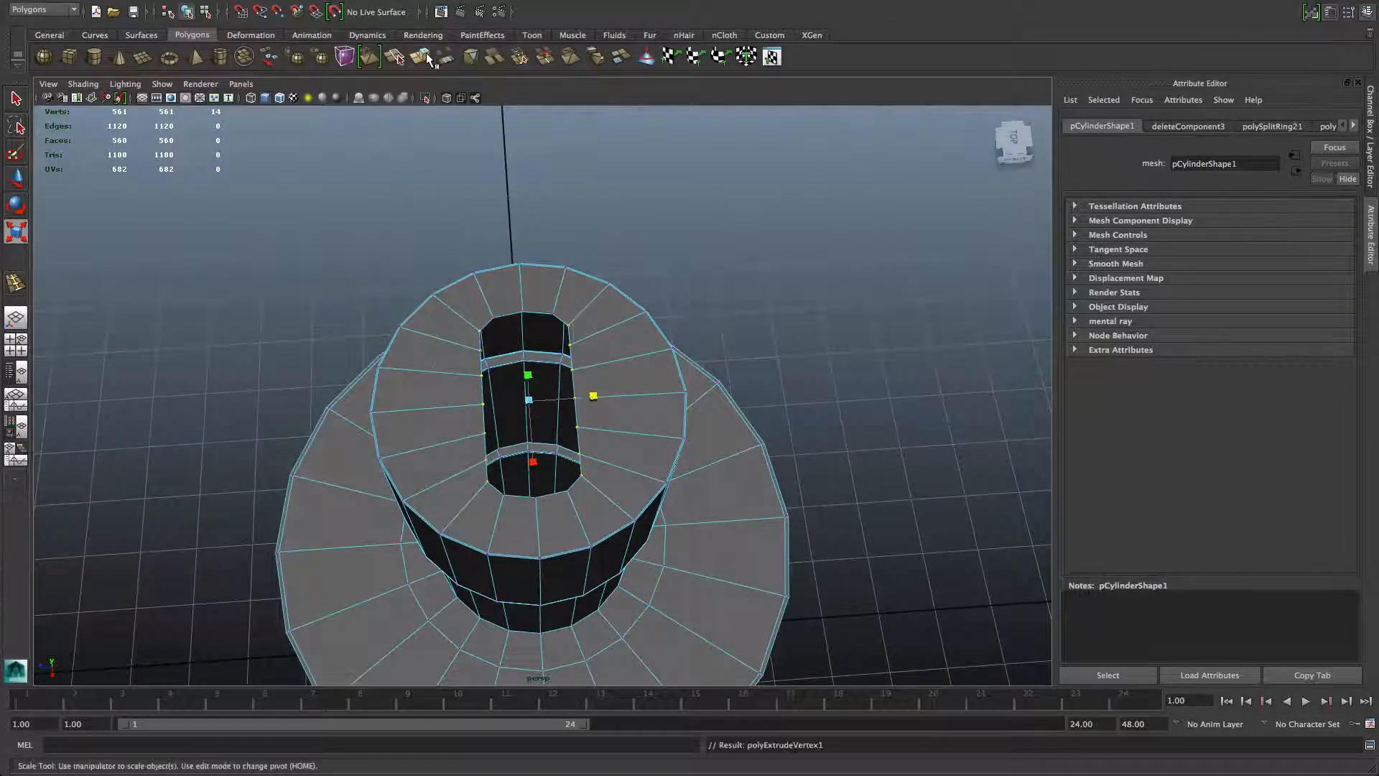
pyautogui.hotkey('ctrl', 'z')
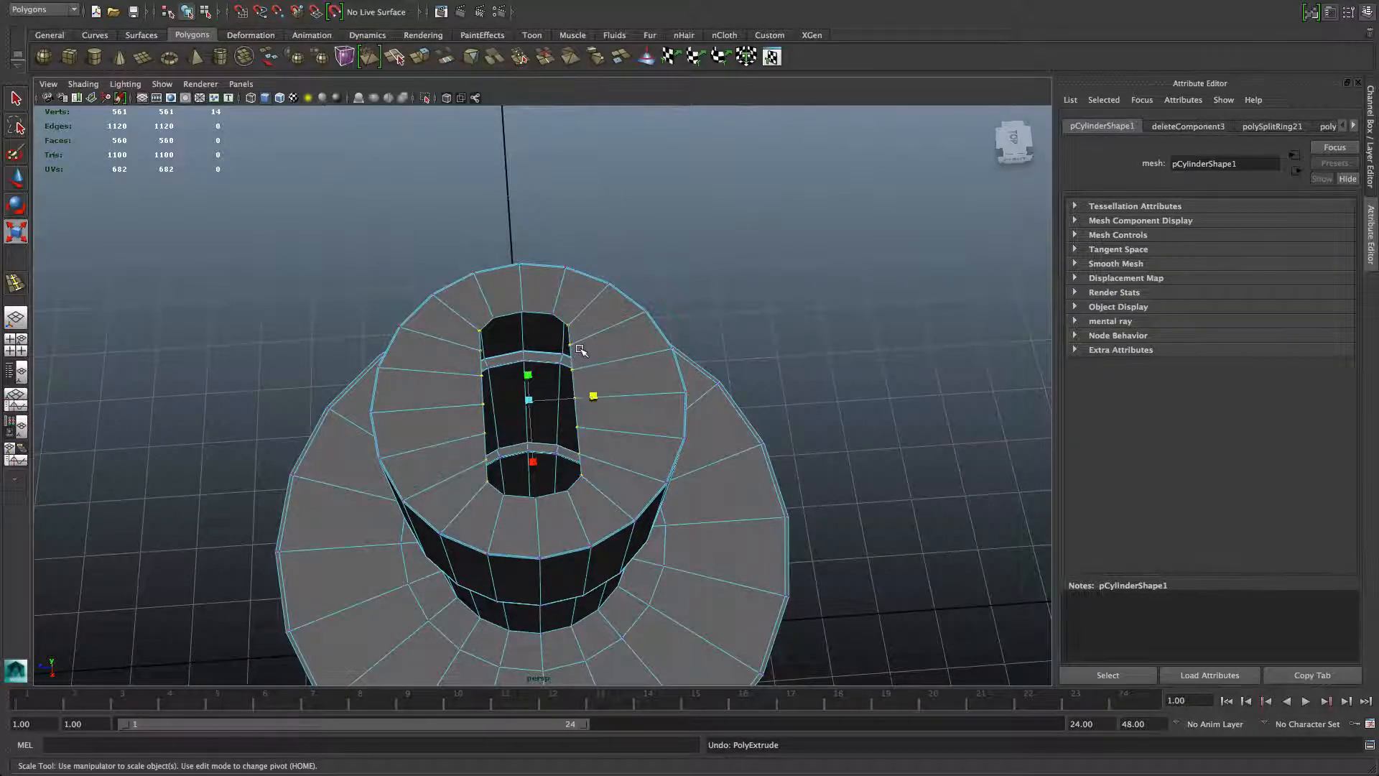
pyautogui.moveTo(579, 348); pyautogui.dragTo(582, 314, button='right')
pyautogui.doubleClick(570, 357)
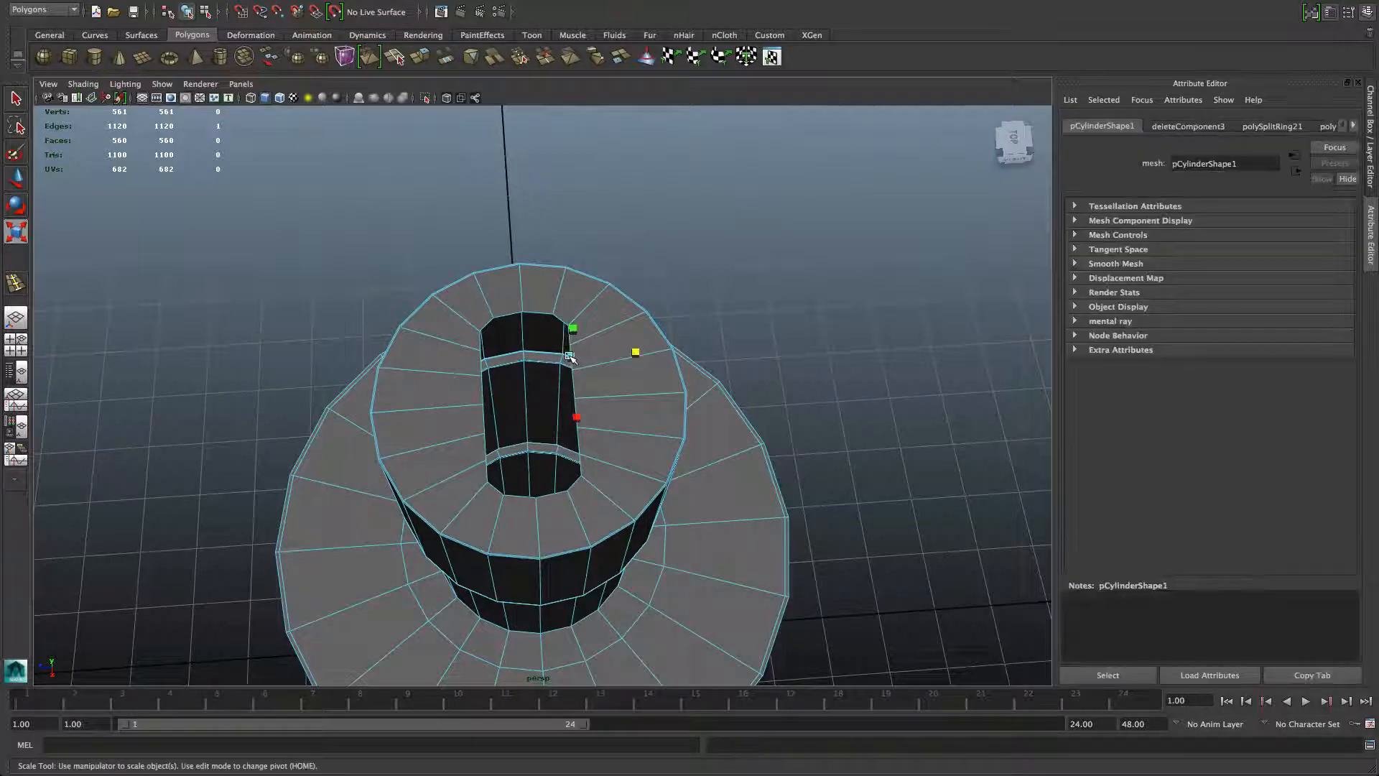
pyautogui.keyDown('alt'); pyautogui.moveTo(569, 357); pyautogui.dragTo(468, 145); pyautogui.keyUp('alt')
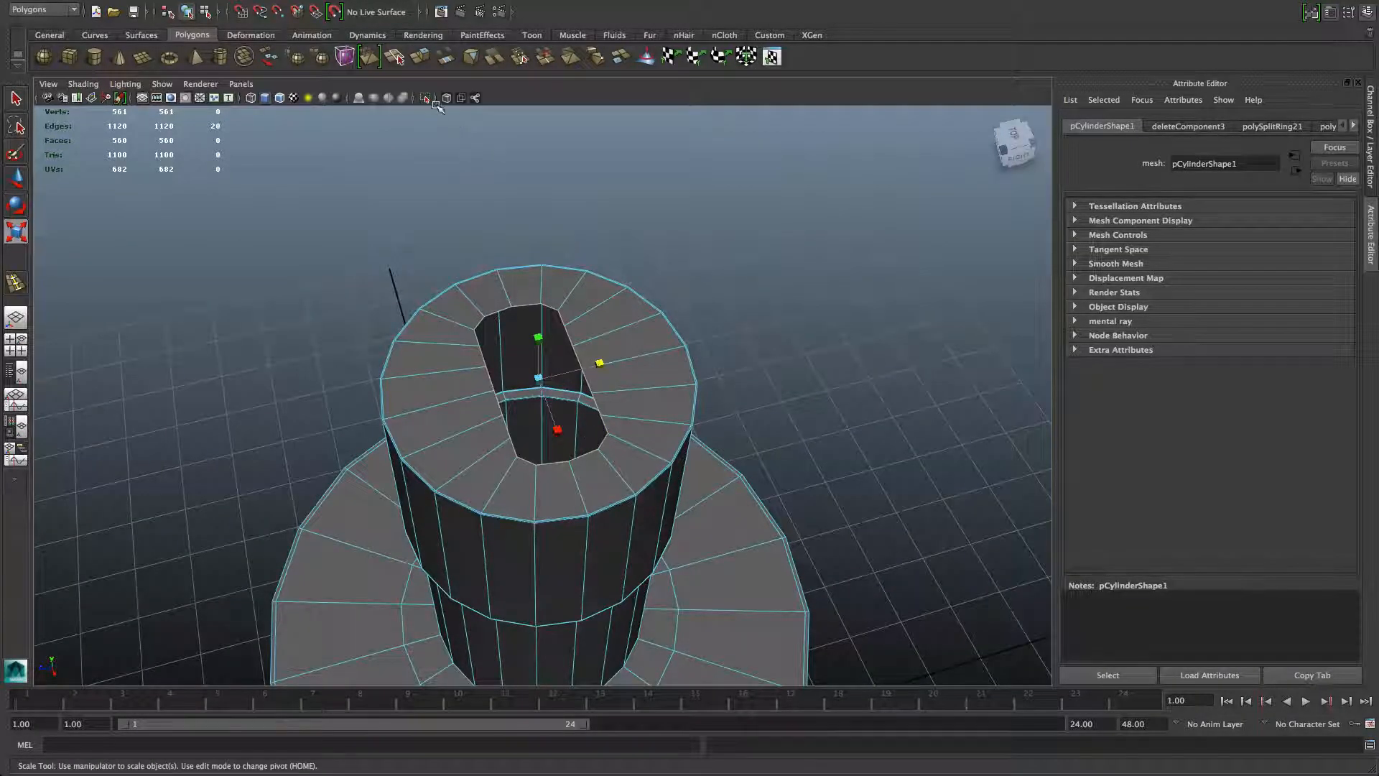
pyautogui.click(423, 56)
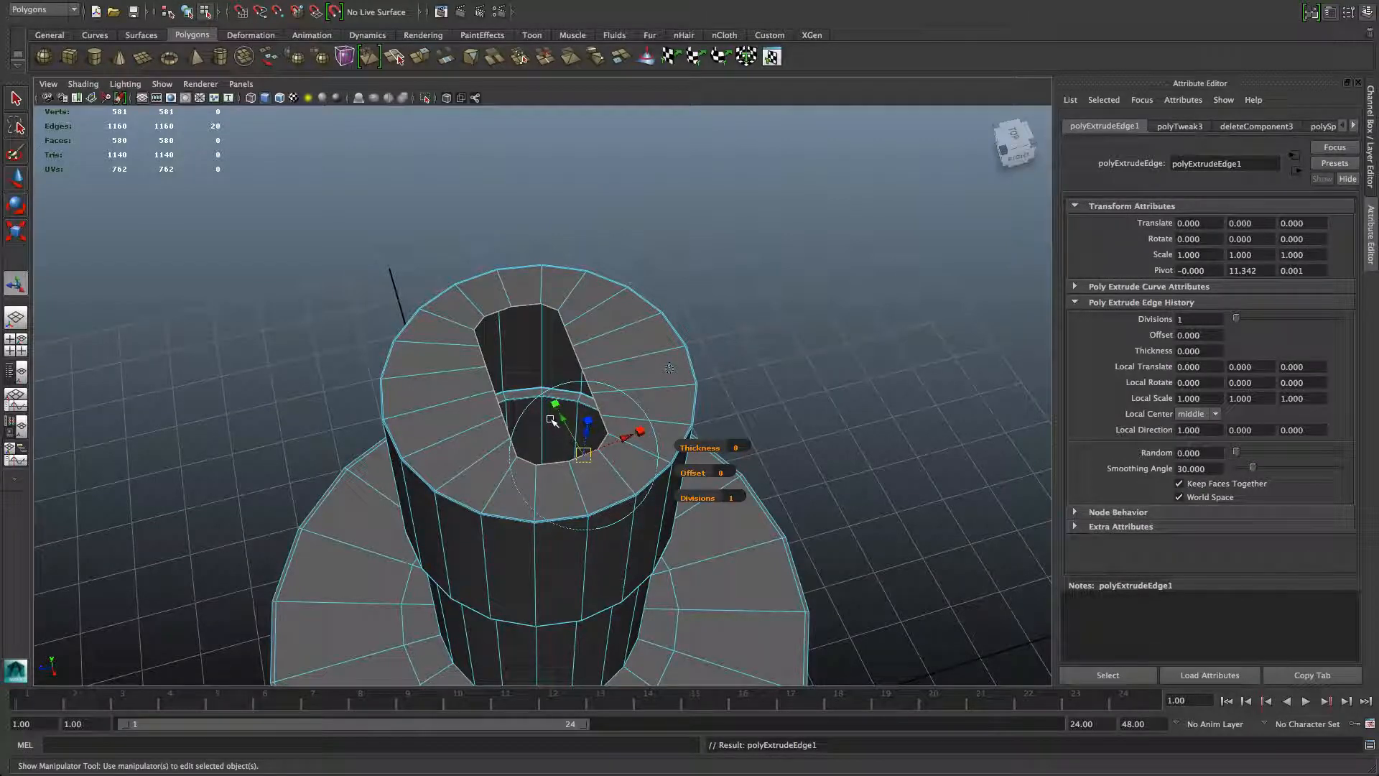
pyautogui.press('r')
pyautogui.moveTo(539, 380); pyautogui.dragTo(535, 379)
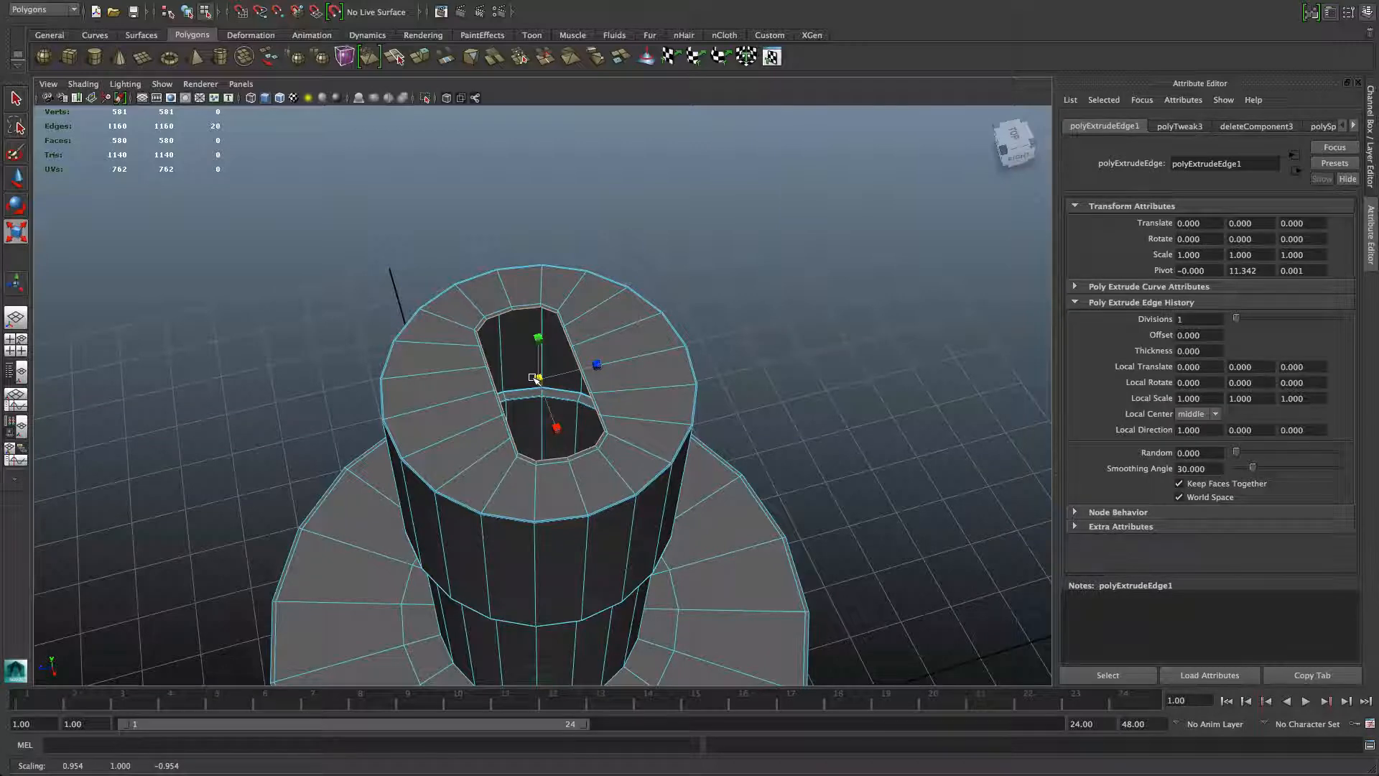
pyautogui.moveTo(582, 368)
pyautogui.keyDown('alt'); pyautogui.mouseDown()
pyautogui.moveTo(592, 377)
pyautogui.moveTo(576, 385)
pyautogui.mouseUp(); pyautogui.keyUp('alt')
pyautogui.keyDown('alt'); pyautogui.moveTo(577, 384); pyautogui.dragTo(837, 429, button='right'); pyautogui.keyUp('alt')
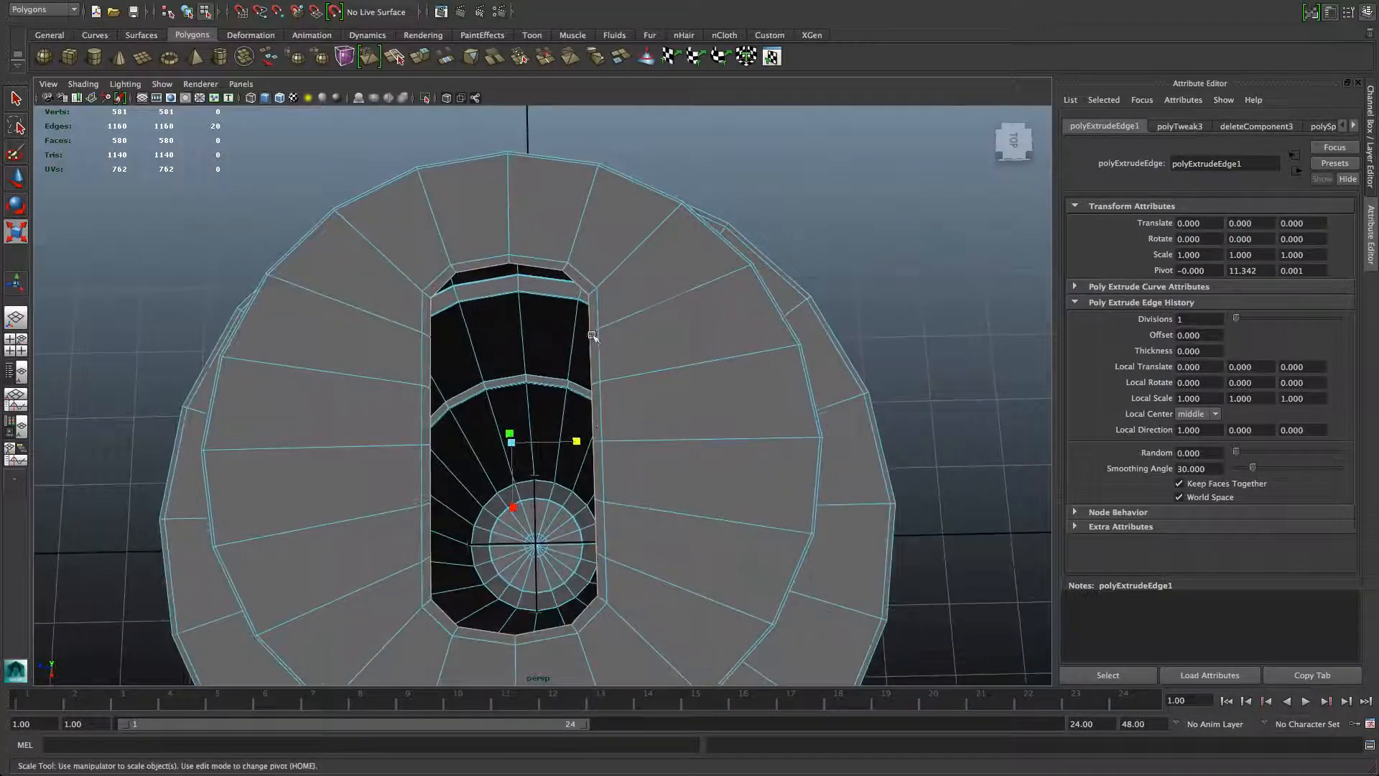
pyautogui.moveTo(576, 441); pyautogui.dragTo(575, 442)
# Extrude the inner border loop again and move it straight up to raise a tall hollow slot-shaped block above the cap
pyautogui.keyDown('alt'); pyautogui.moveTo(422, 359); pyautogui.dragTo(628, 522); pyautogui.keyUp('alt')
pyautogui.keyDown('alt'); pyautogui.moveTo(619, 514); pyautogui.dragTo(585, 517, button='middle'); pyautogui.keyUp('alt')
pyautogui.keyDown('alt'); pyautogui.moveTo(480, 214); pyautogui.dragTo(518, 291); pyautogui.keyUp('alt')
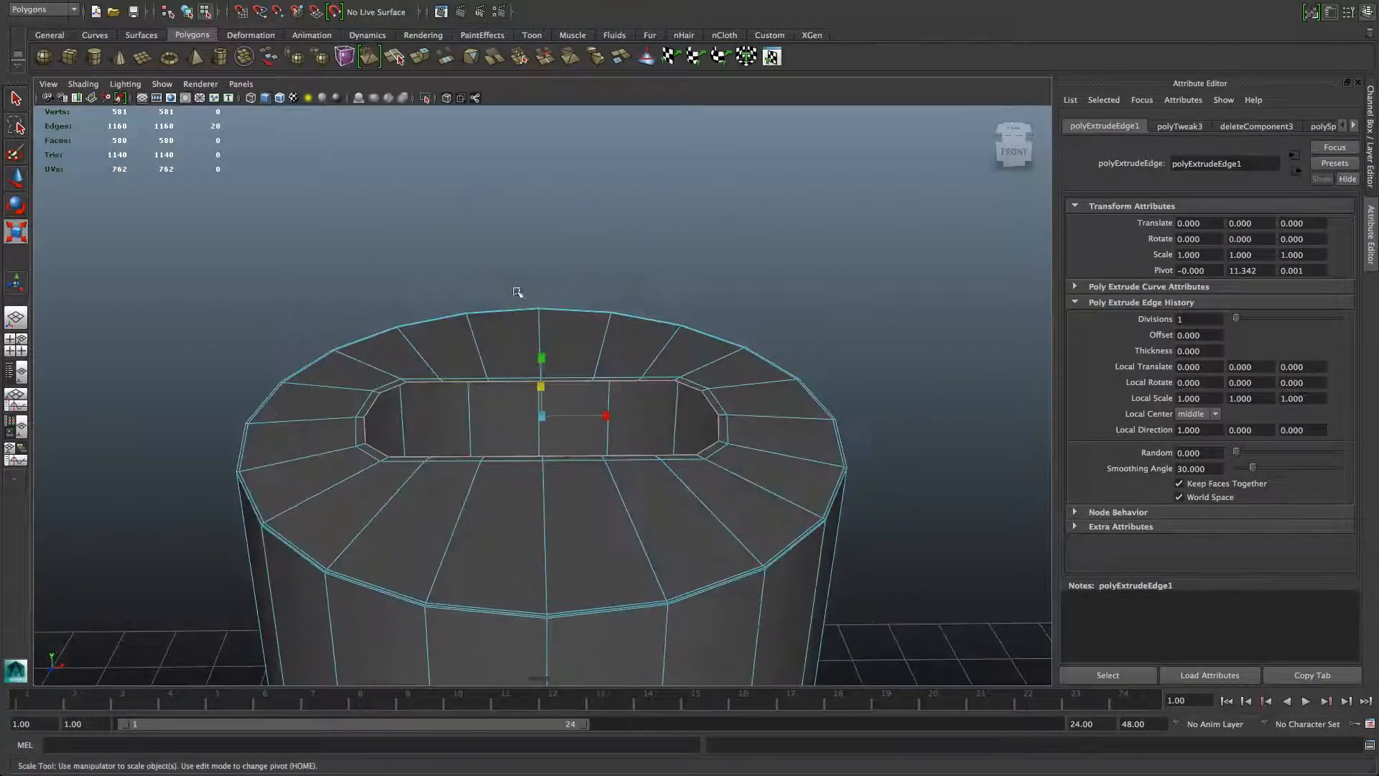
pyautogui.click(420, 56)
pyautogui.press('w')
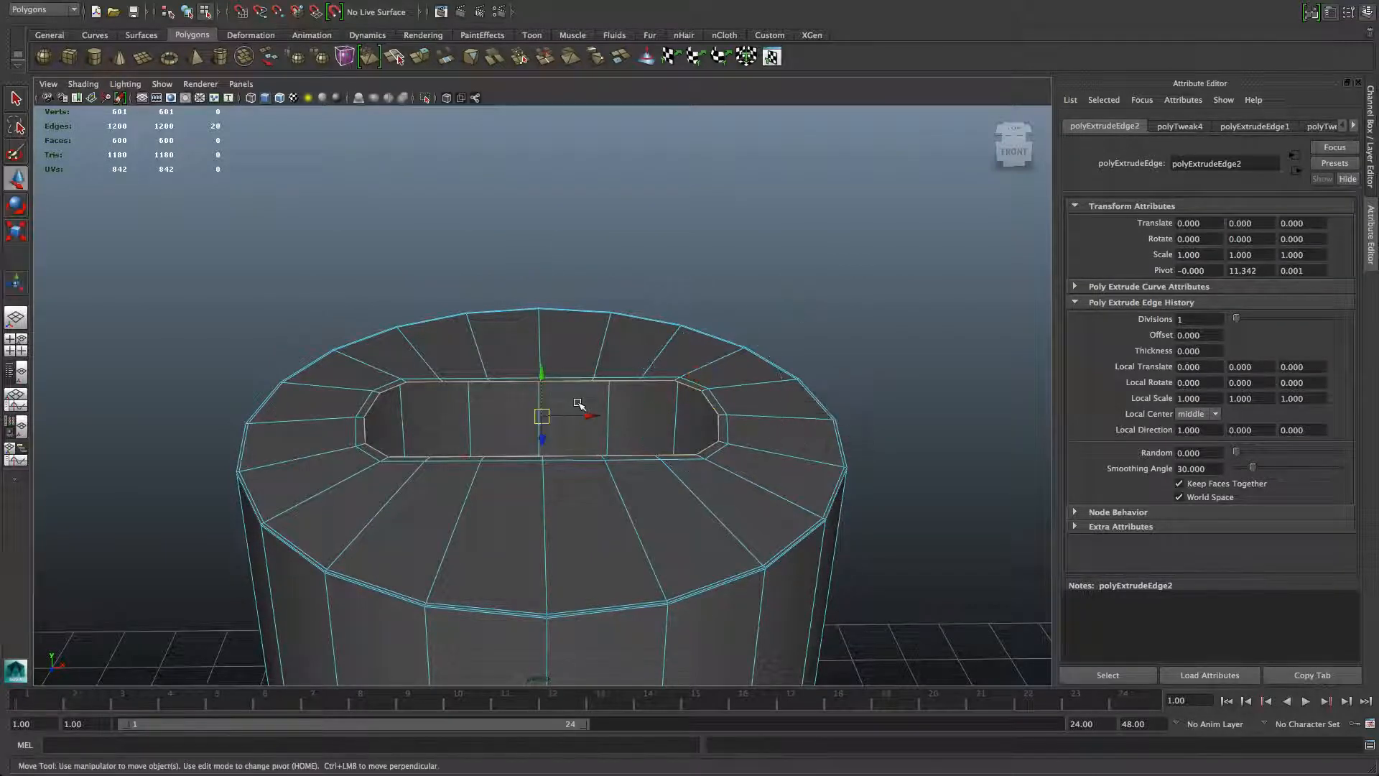
pyautogui.moveTo(541, 370); pyautogui.dragTo(564, 153)
pyautogui.keyDown('alt'); pyautogui.moveTo(586, 272); pyautogui.dragTo(588, 243); pyautogui.keyUp('alt')
pyautogui.keyDown('alt'); pyautogui.moveTo(785, 277); pyautogui.dragTo(536, 295, button='right'); pyautogui.keyUp('alt')
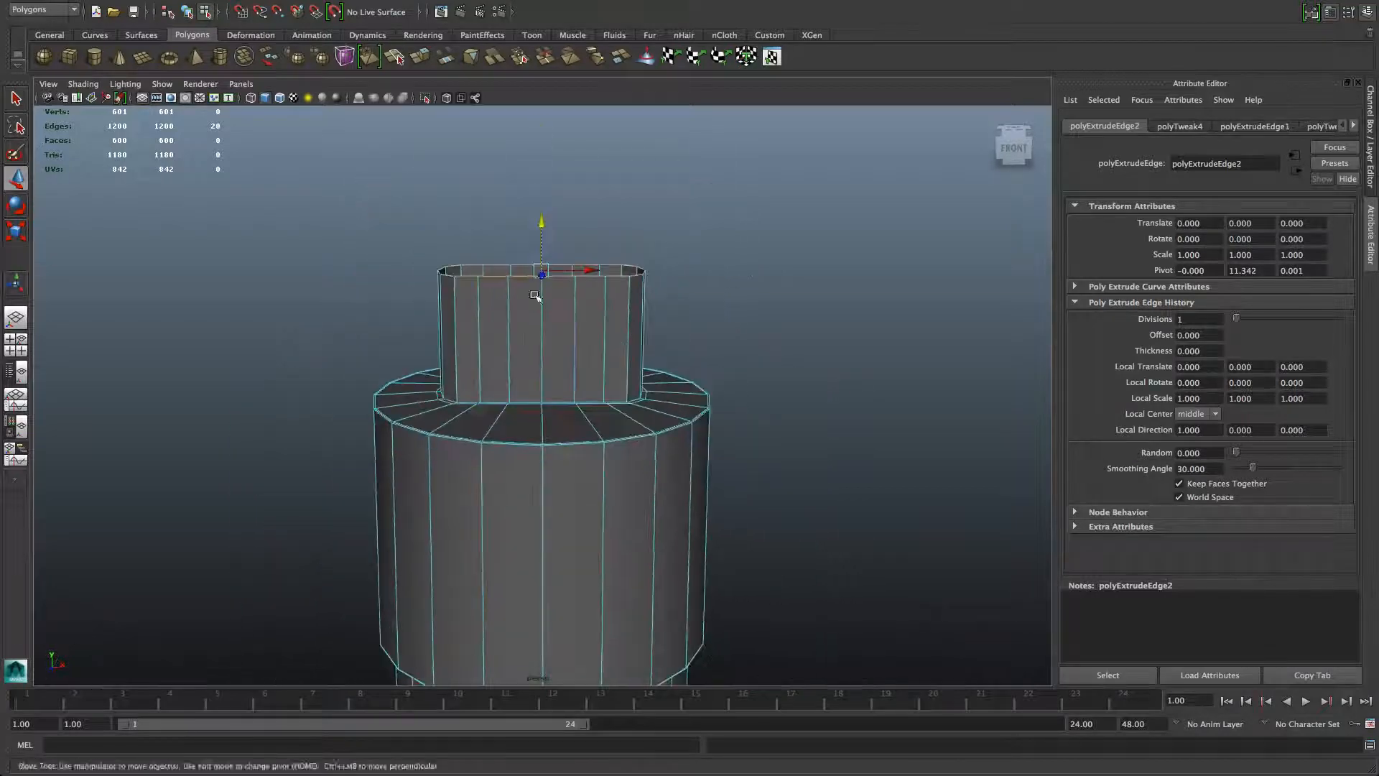
pyautogui.keyDown('alt'); pyautogui.moveTo(591, 289); pyautogui.dragTo(586, 334); pyautogui.keyUp('alt')
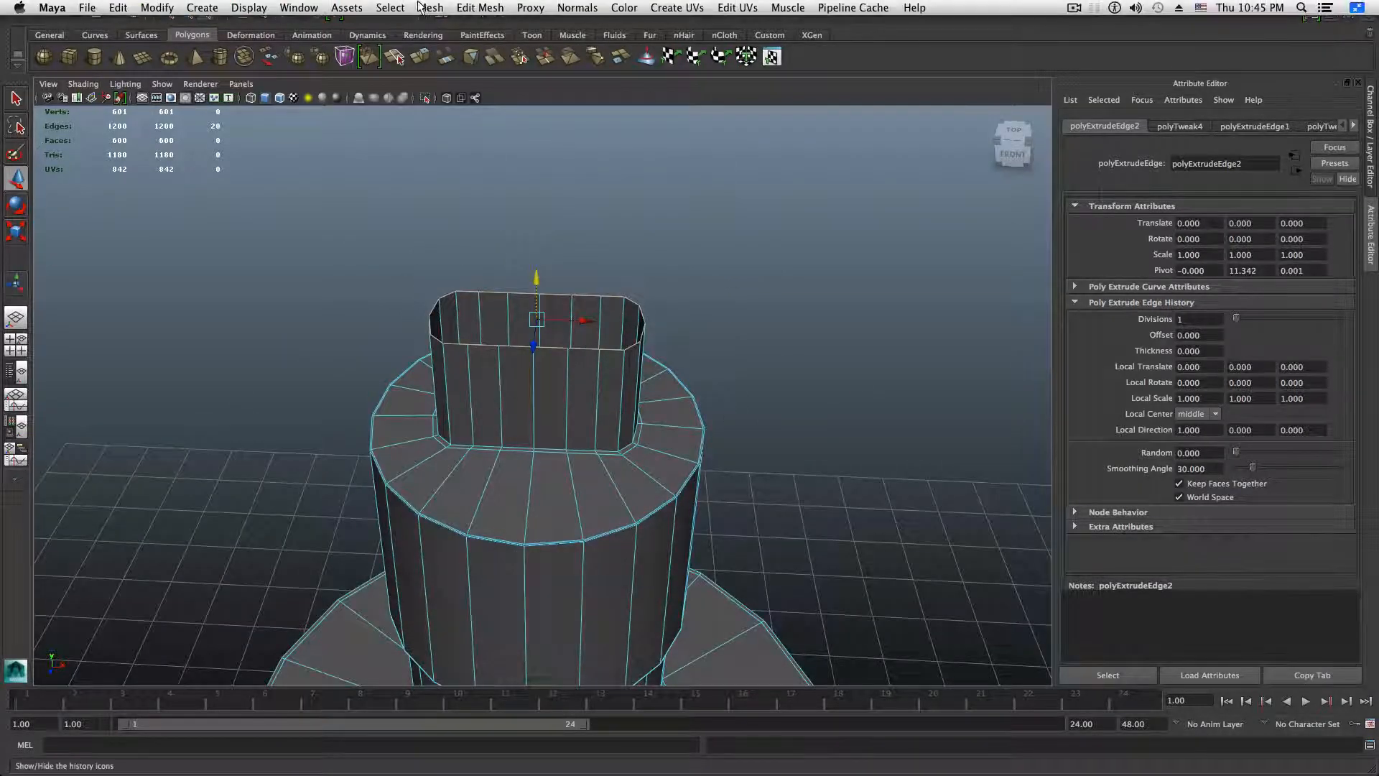
# Close the open top of the raised block with Fill Hole
pyautogui.click(424, 9)
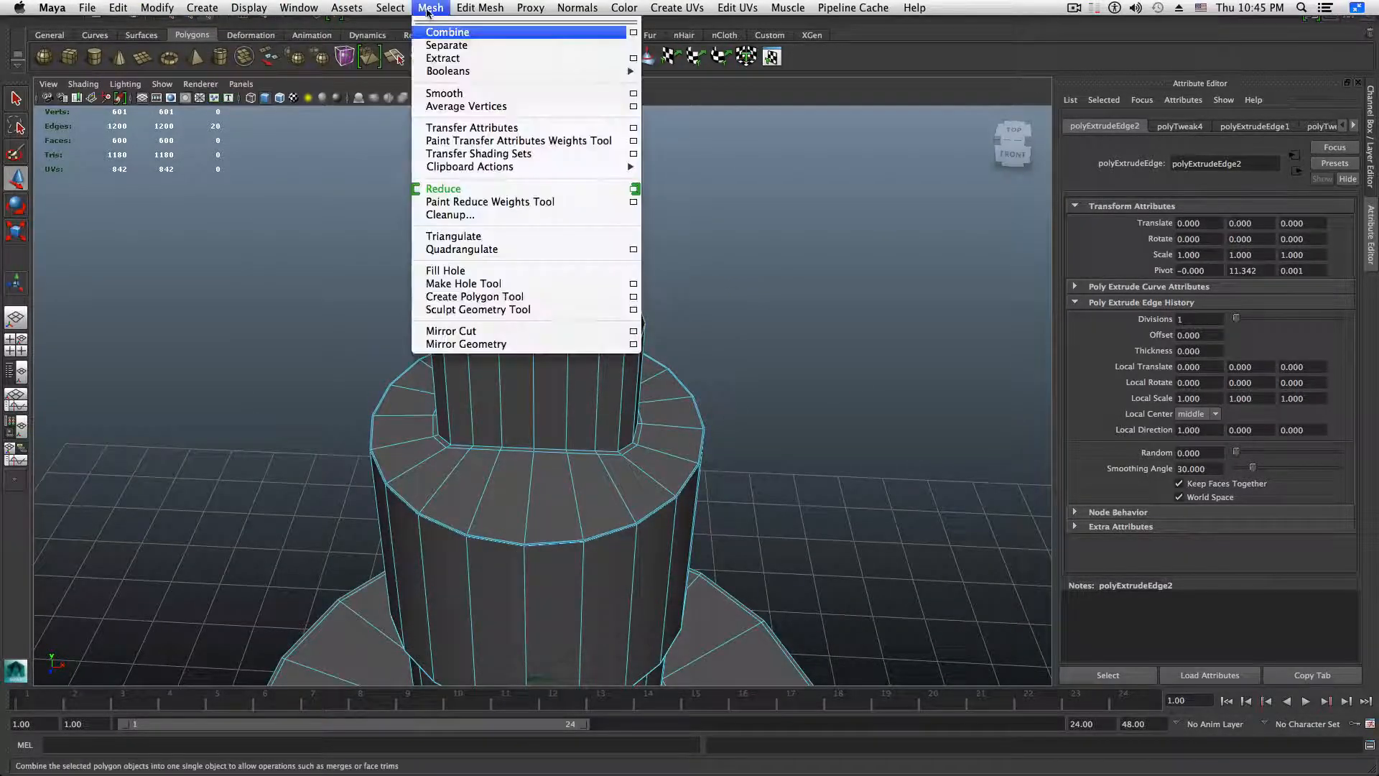
pyautogui.click(448, 272)
pyautogui.keyDown('alt'); pyautogui.moveTo(689, 392); pyautogui.dragTo(406, 396); pyautogui.keyUp('alt')
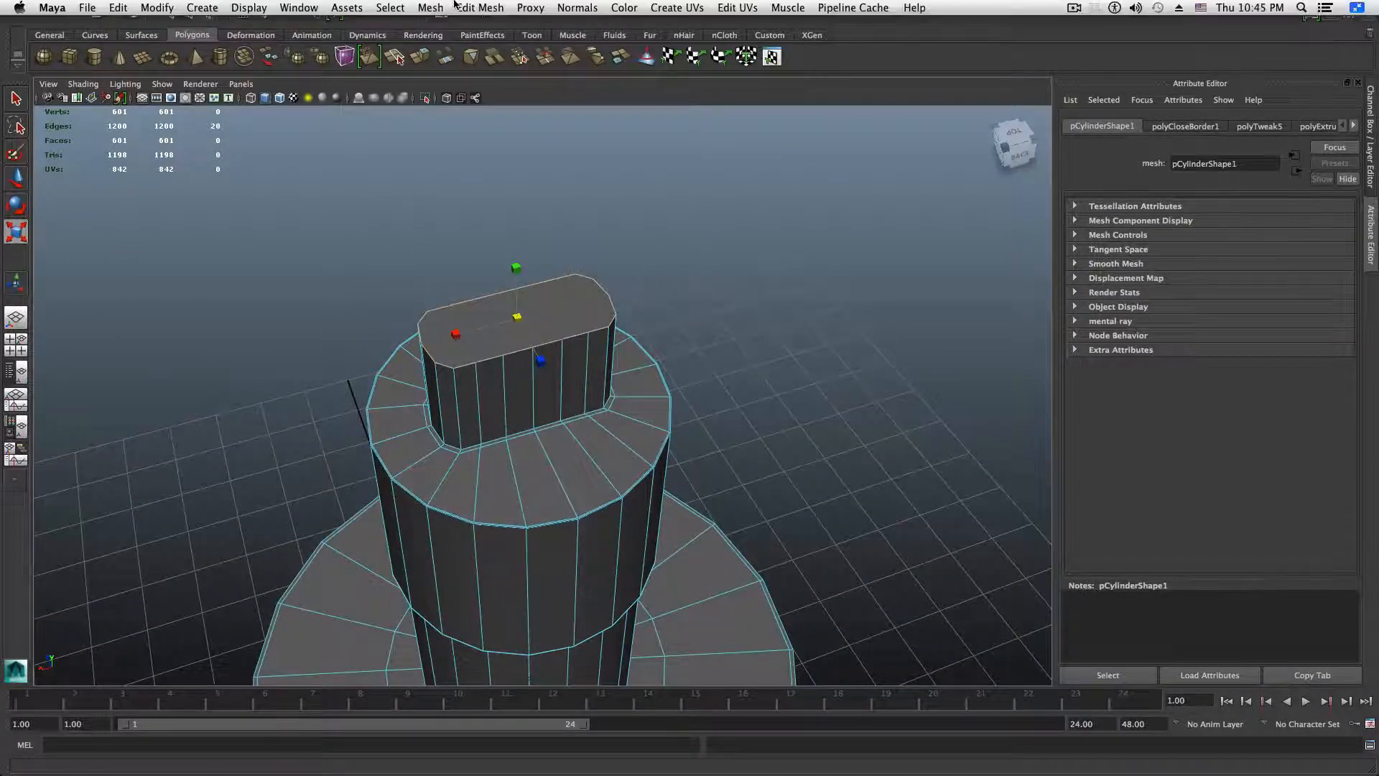
# With the Interactive Split Tool, cut a cross edge over the middle of the block's top face between opposite side vertices
pyautogui.click(480, 7)
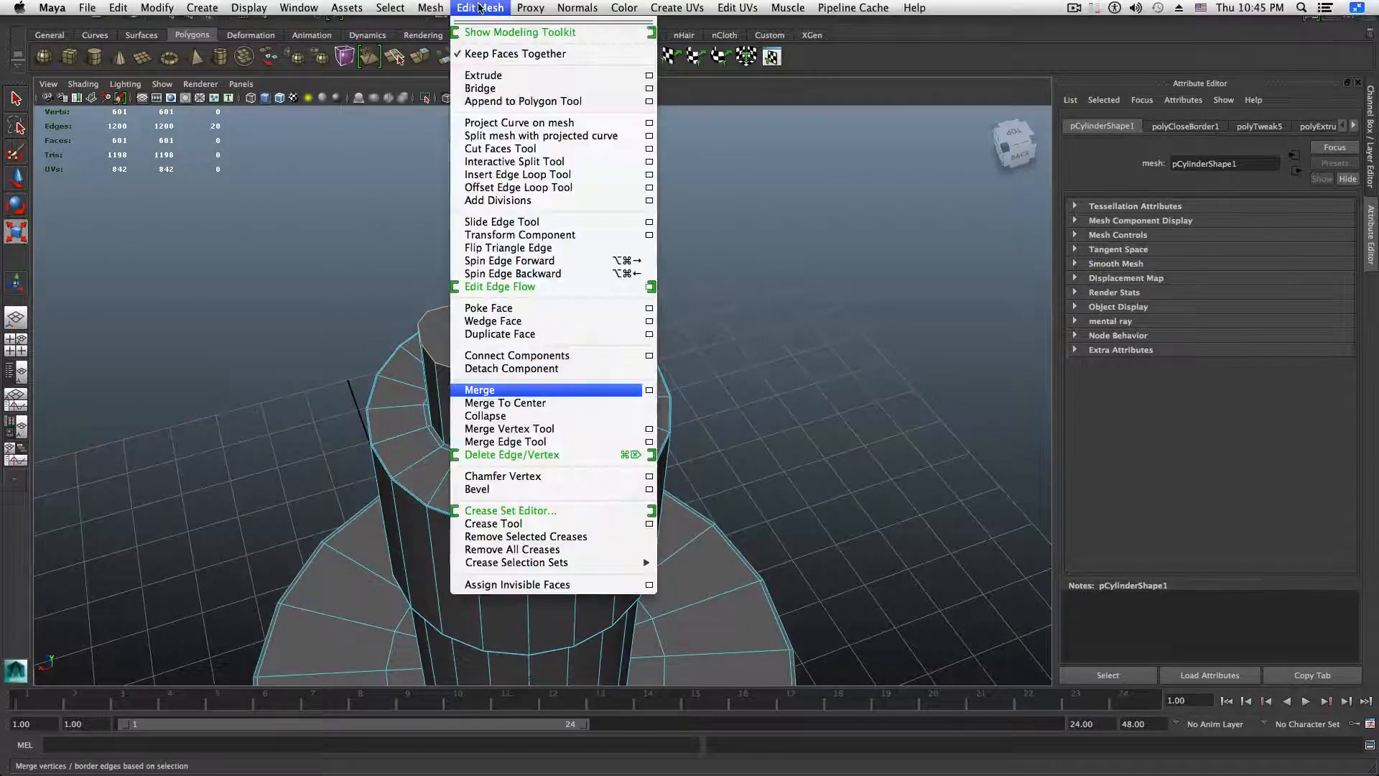
pyautogui.click(517, 175)
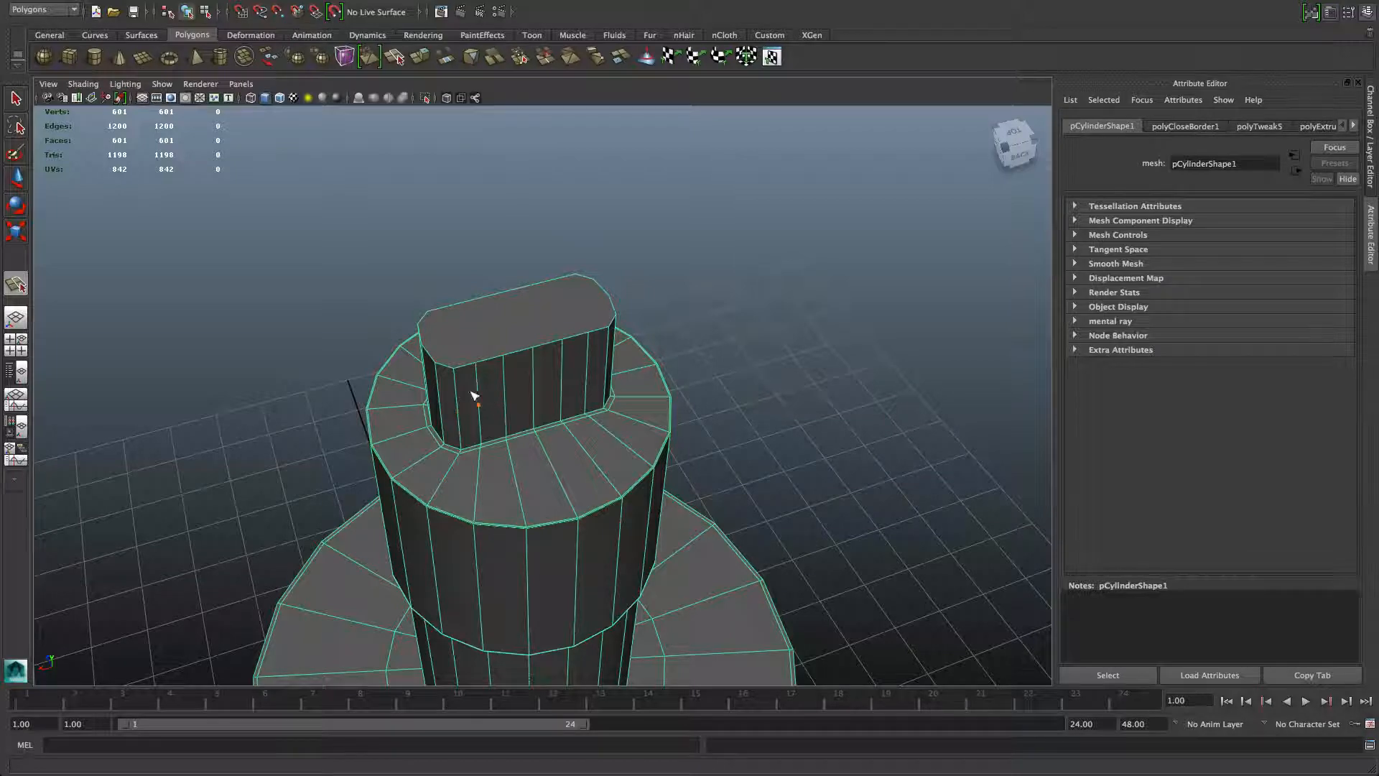
pyautogui.scroll(5, 539, 390)
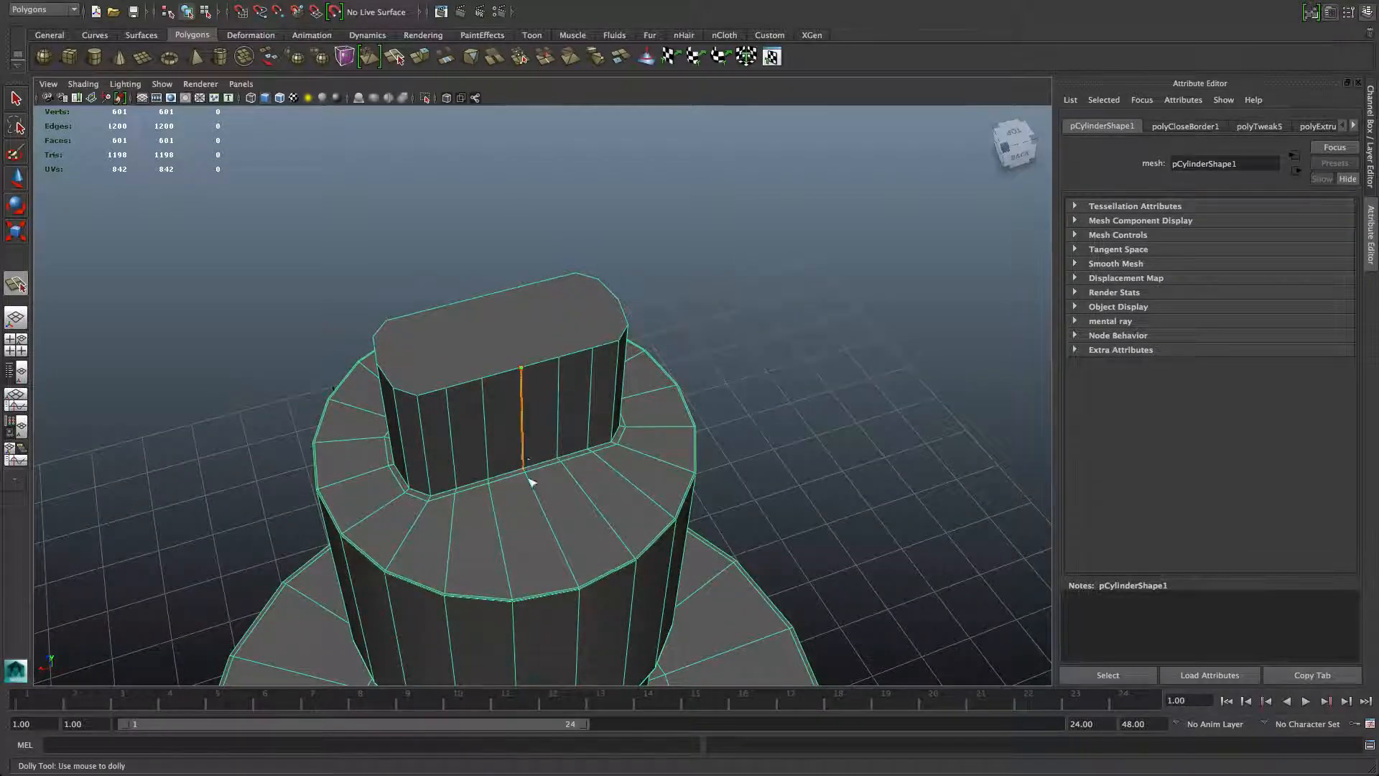
pyautogui.keyDown('alt'); pyautogui.moveTo(523, 373); pyautogui.dragTo(686, 359); pyautogui.keyUp('alt')
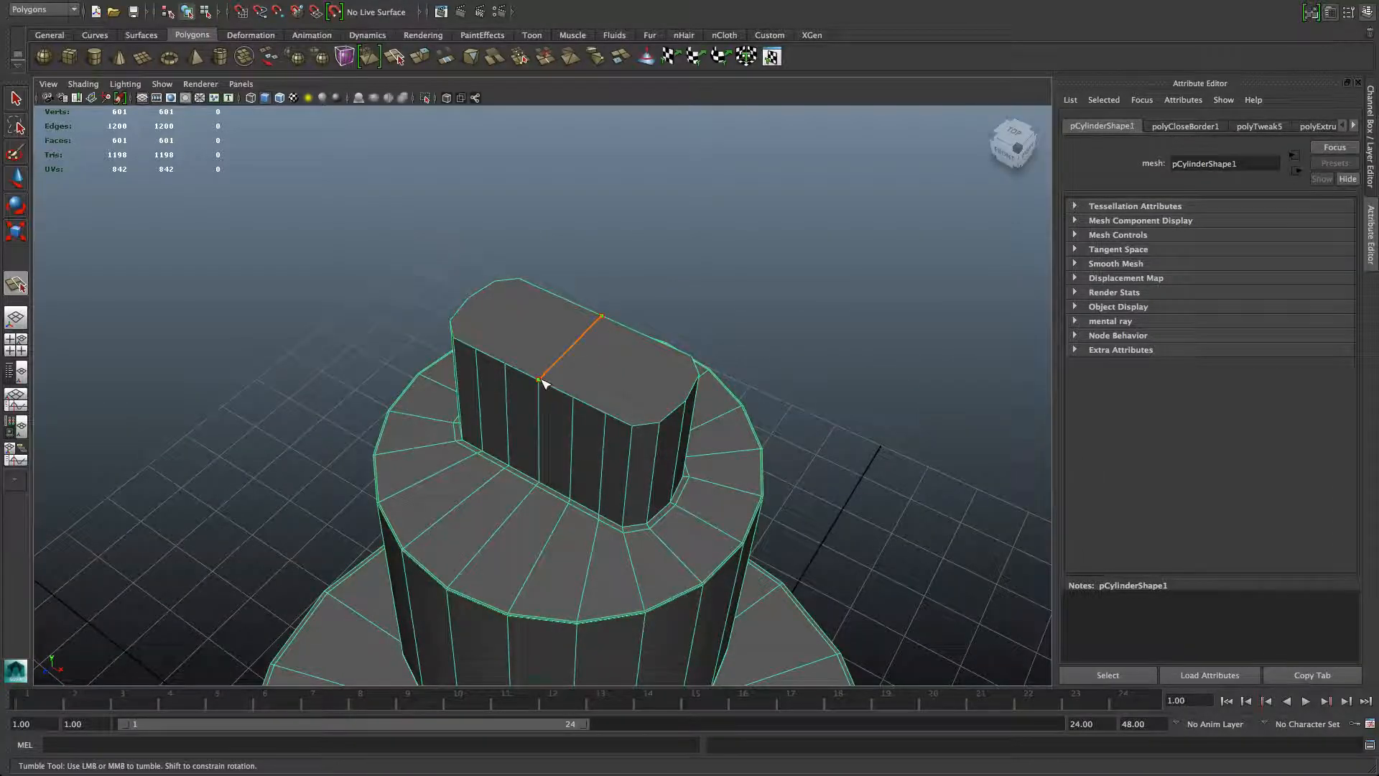
pyautogui.press('Return')
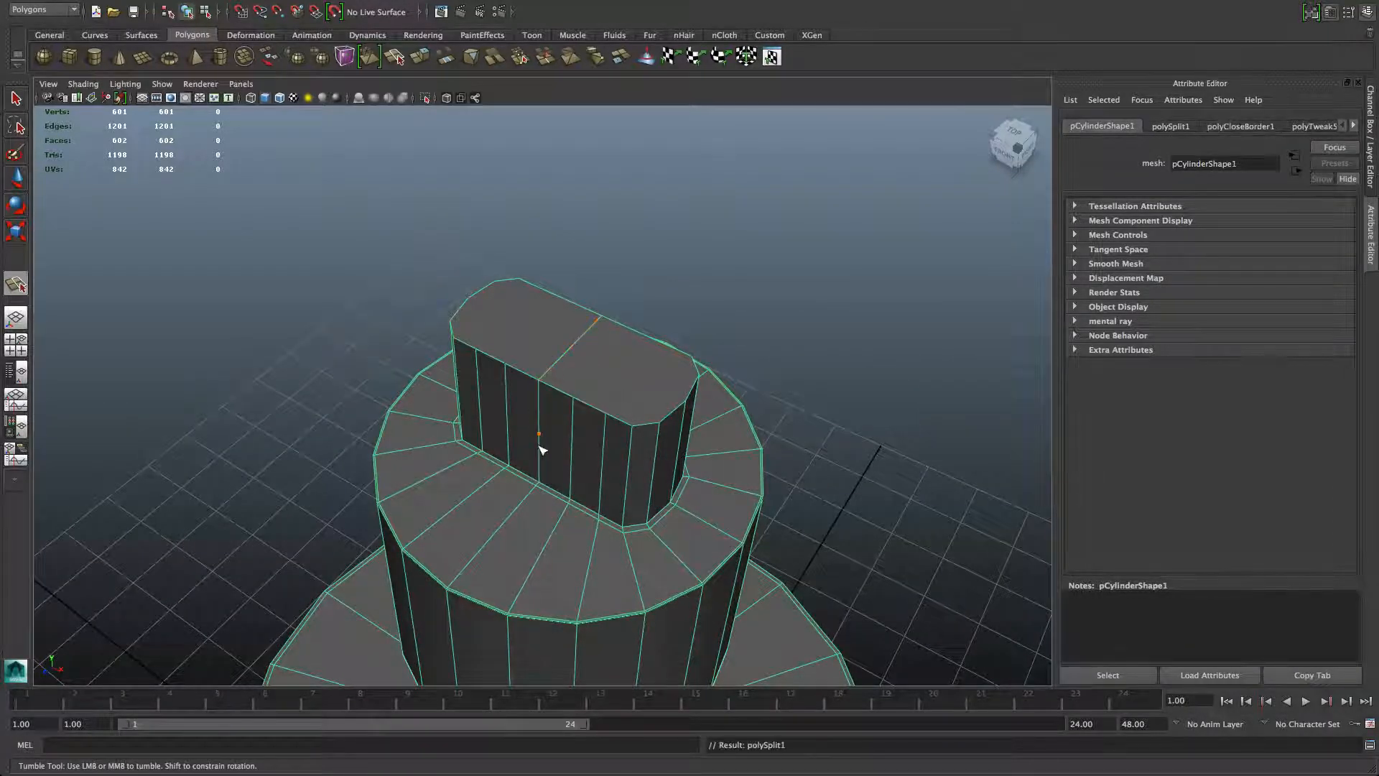
# Split the top face with three more parallel cross edges from the middle cut towards one end, joining opposite side vertices
pyautogui.click(575, 399)
pyautogui.keyDown('alt'); pyautogui.moveTo(622, 390); pyautogui.dragTo(438, 384); pyautogui.keyUp('alt')
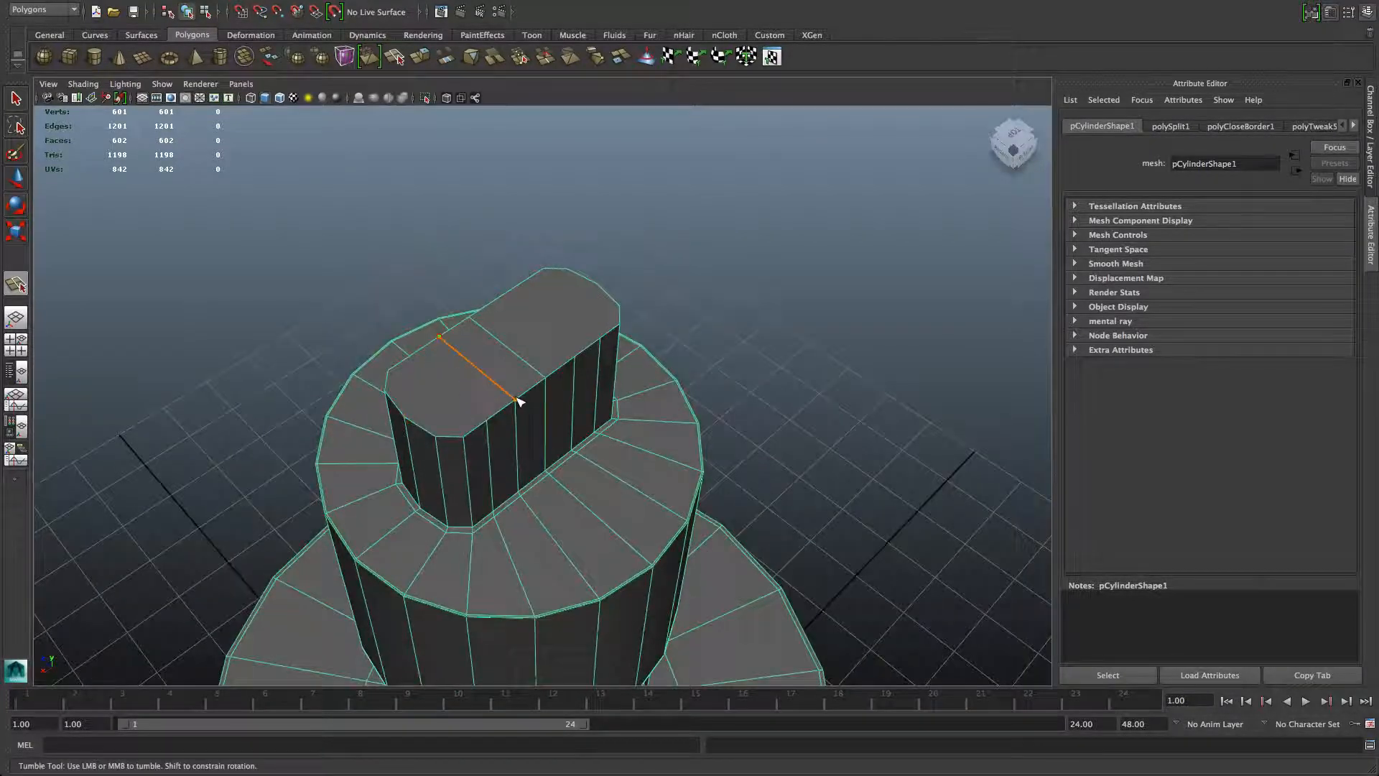
pyautogui.click(515, 398)
pyautogui.press('Return')
pyautogui.click(487, 421)
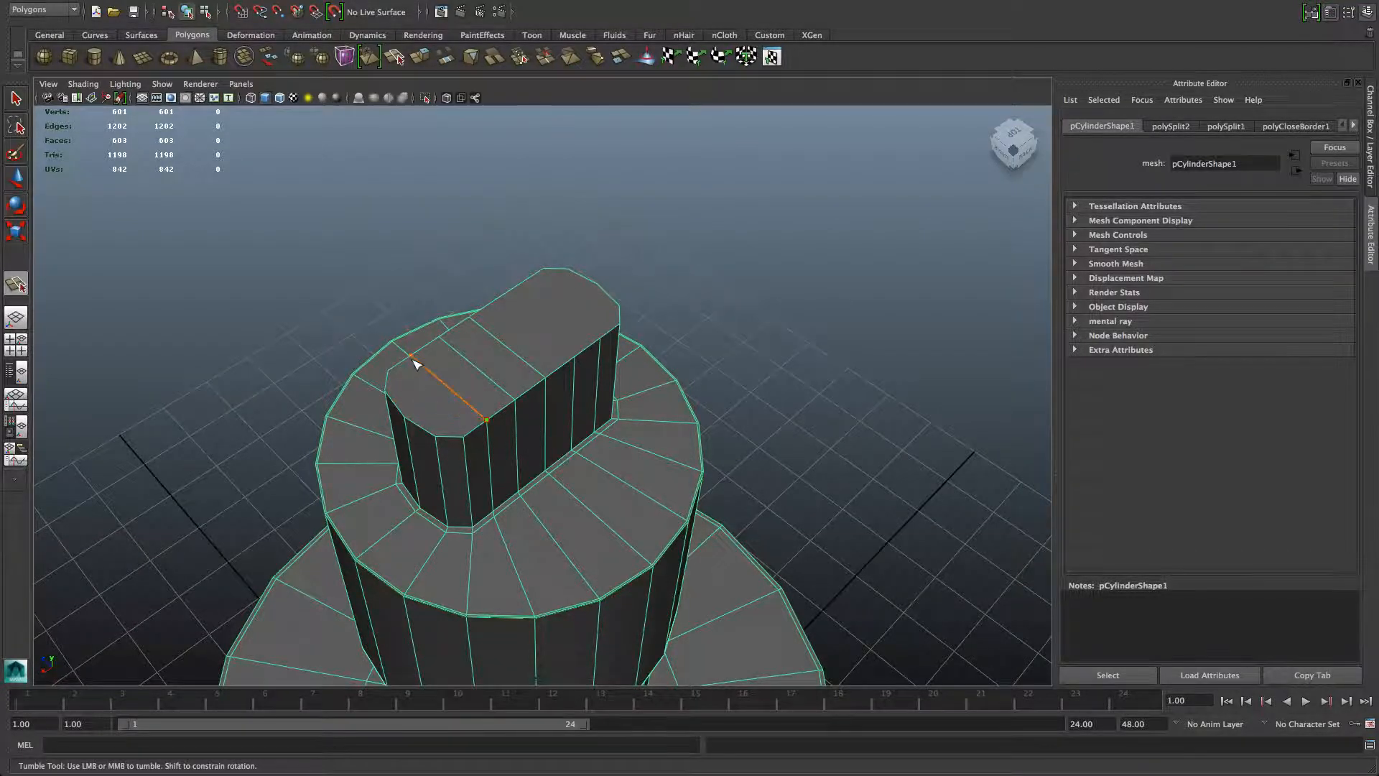
pyautogui.keyDown('alt'); pyautogui.moveTo(424, 394); pyautogui.dragTo(580, 447); pyautogui.keyUp('alt')
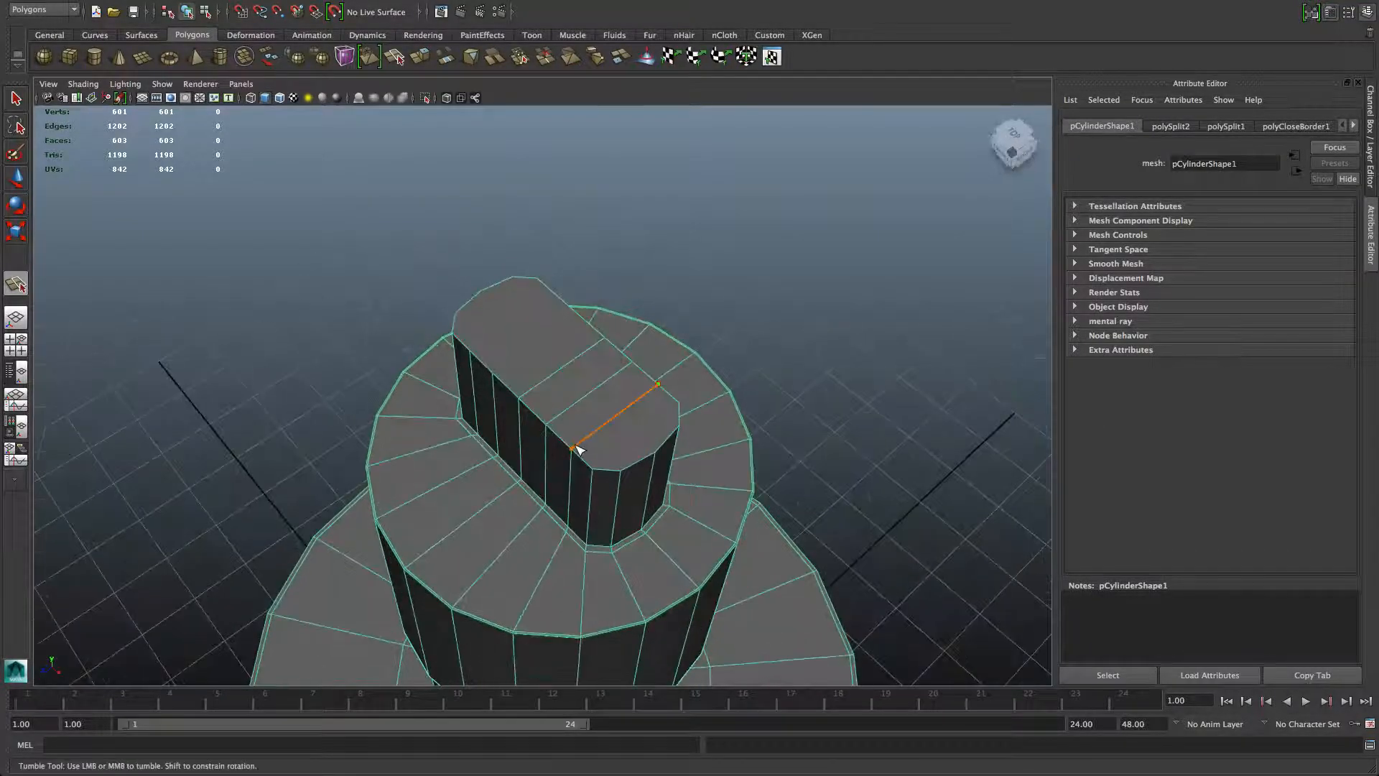
pyautogui.click(575, 449)
pyautogui.press('Return')
pyautogui.click(592, 469)
pyautogui.press('Return')
# Add three matching cross edges on the other half of the top face, joining the remaining opposite side vertices
pyautogui.keyDown('alt'); pyautogui.moveTo(663, 425); pyautogui.dragTo(542, 390); pyautogui.keyUp('alt')
pyautogui.click(531, 393)
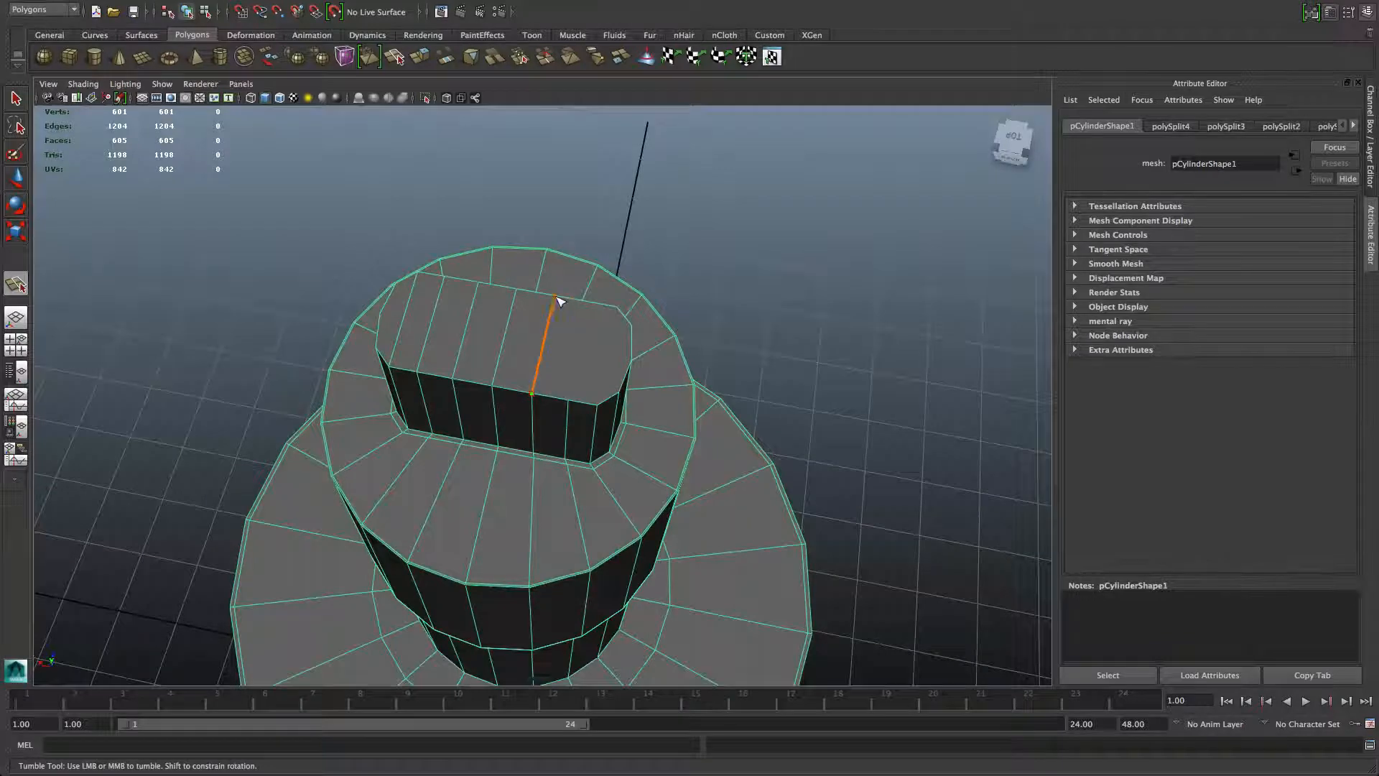
pyautogui.click(554, 296)
pyautogui.press('Return')
pyautogui.keyDown('alt'); pyautogui.moveTo(593, 389); pyautogui.dragTo(357, 375); pyautogui.keyUp('alt')
pyautogui.keyDown('alt'); pyautogui.moveTo(558, 403); pyautogui.dragTo(616, 380); pyautogui.keyUp('alt')
pyautogui.click(618, 359)
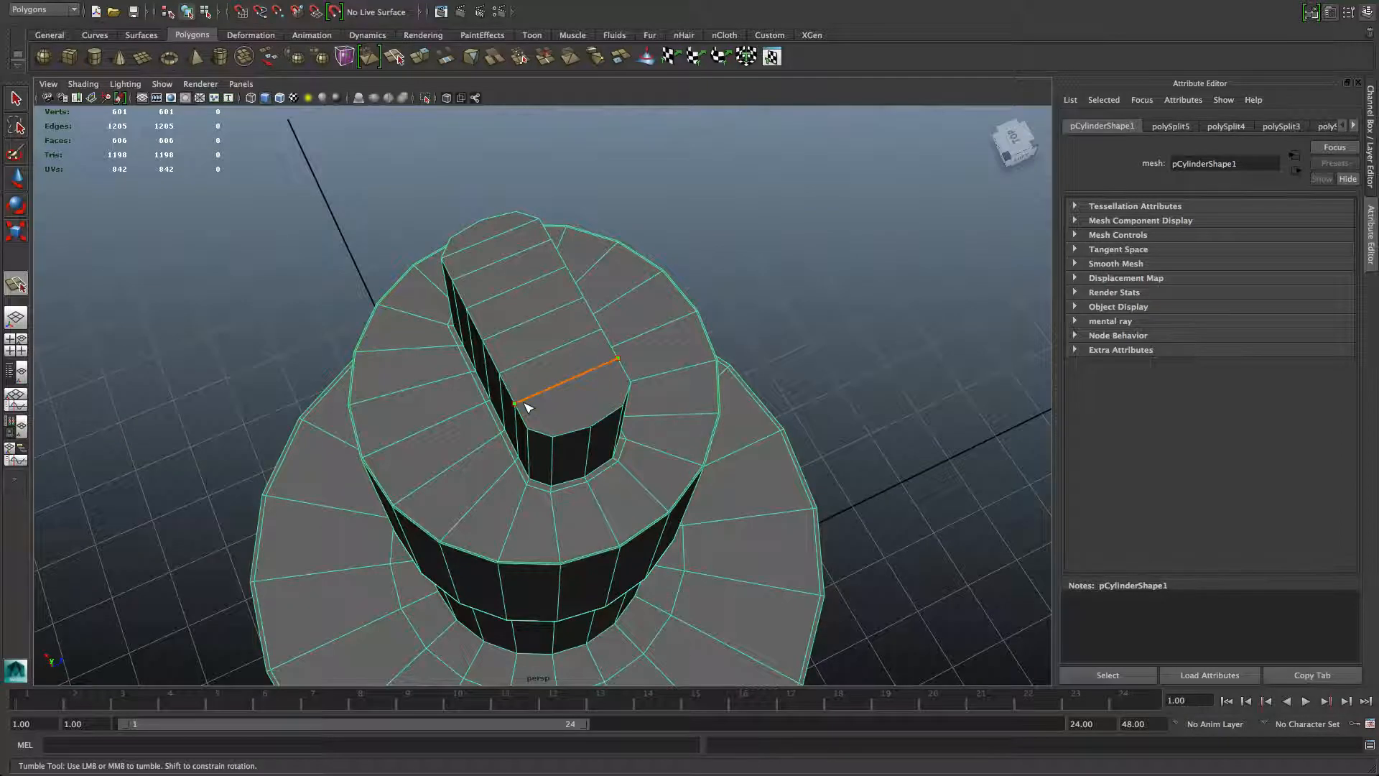
pyautogui.press('Return')
pyautogui.click(533, 426)
pyautogui.click(631, 384)
pyautogui.press('Return')
# Cut a short cross edge near each chamfered end of the top face, connecting the two vertices beside the end's middle vertex
pyautogui.keyDown('alt'); pyautogui.moveTo(603, 394); pyautogui.dragTo(477, 375); pyautogui.keyUp('alt')
pyautogui.click(524, 420)
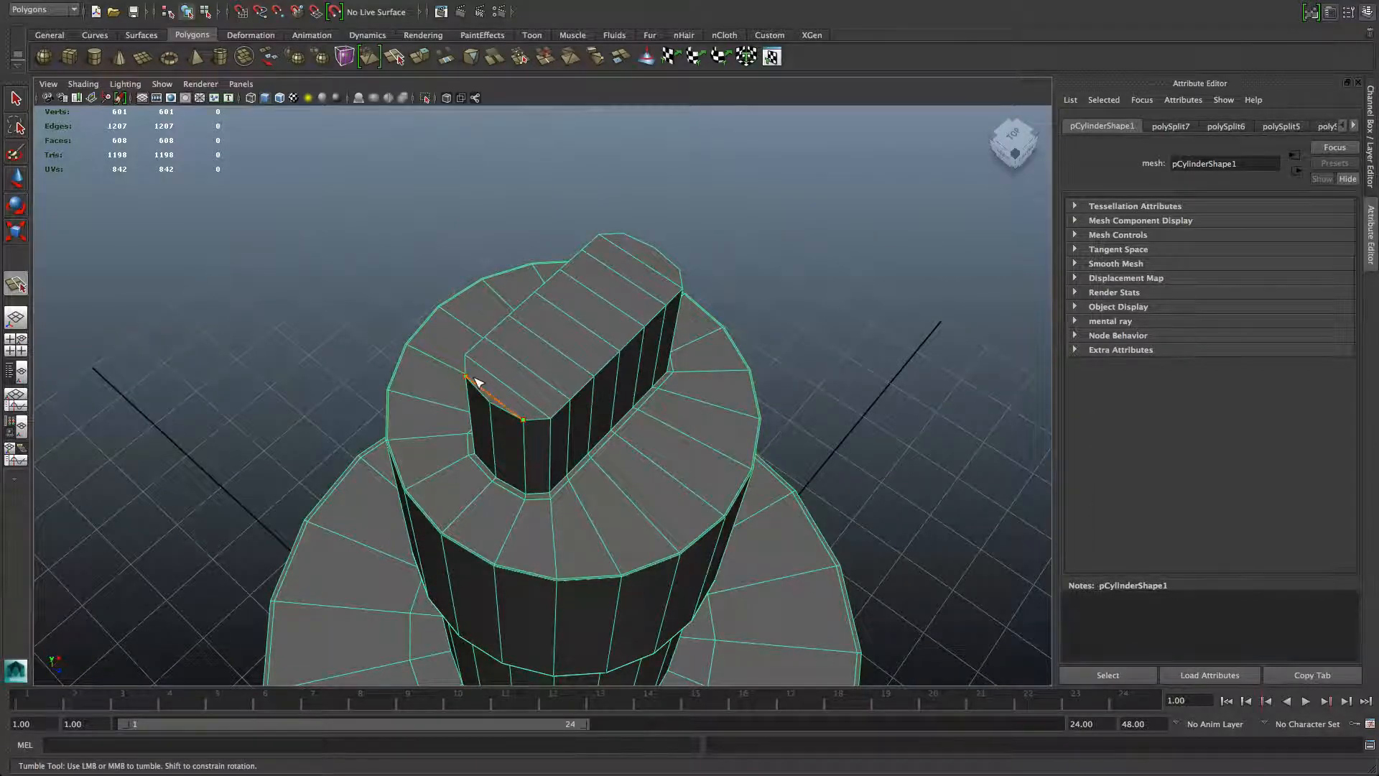
pyautogui.click(474, 379)
pyautogui.press('Return')
pyautogui.keyDown('alt'); pyautogui.moveTo(477, 381); pyautogui.dragTo(472, 462); pyautogui.keyUp('alt')
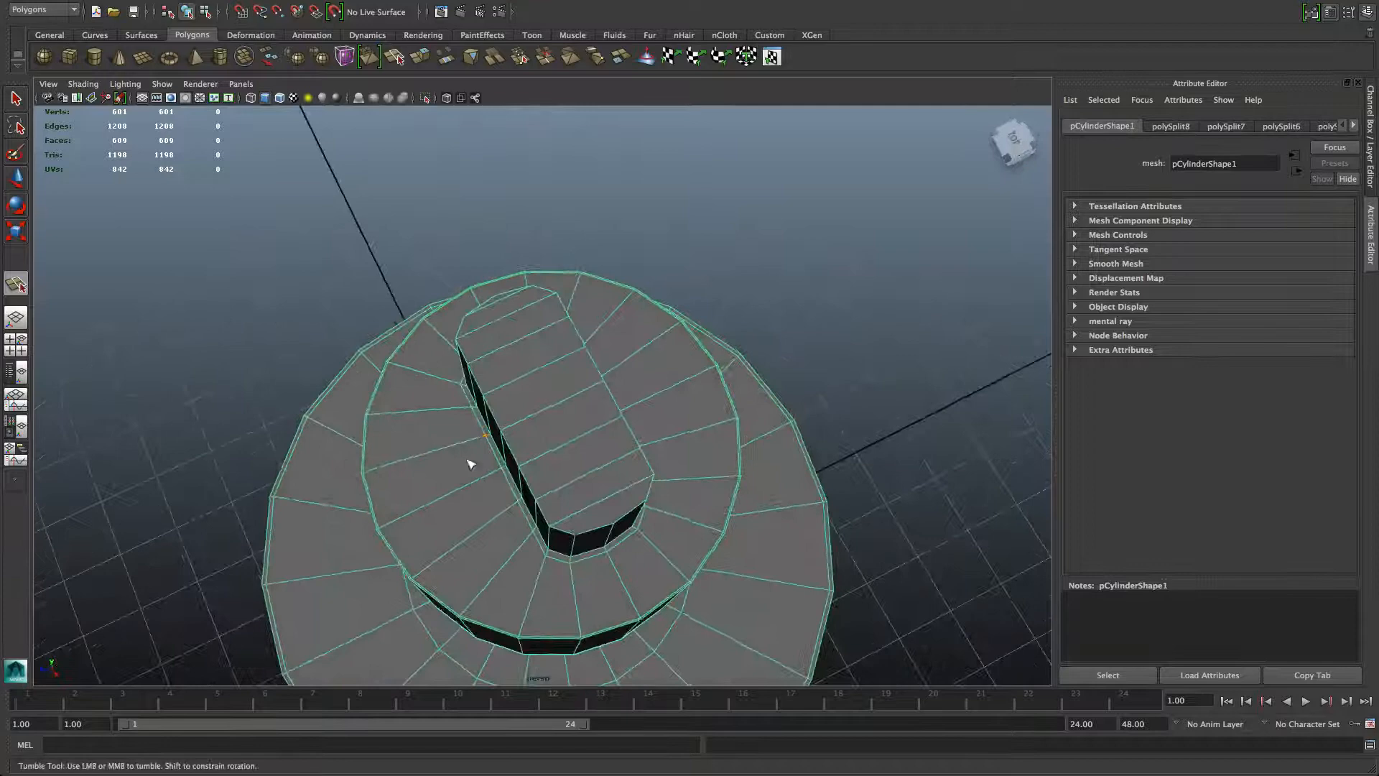
pyautogui.click(576, 533)
pyautogui.click(639, 489)
pyautogui.press('Return')
# Split the top face lengthwise through all the cross edges, from one end's middle vertex to the other's
pyautogui.keyDown('alt'); pyautogui.moveTo(638, 484); pyautogui.dragTo(749, 400); pyautogui.keyUp('alt')
pyautogui.keyDown('alt'); pyautogui.moveTo(638, 379); pyautogui.dragTo(654, 467); pyautogui.keyUp('alt')
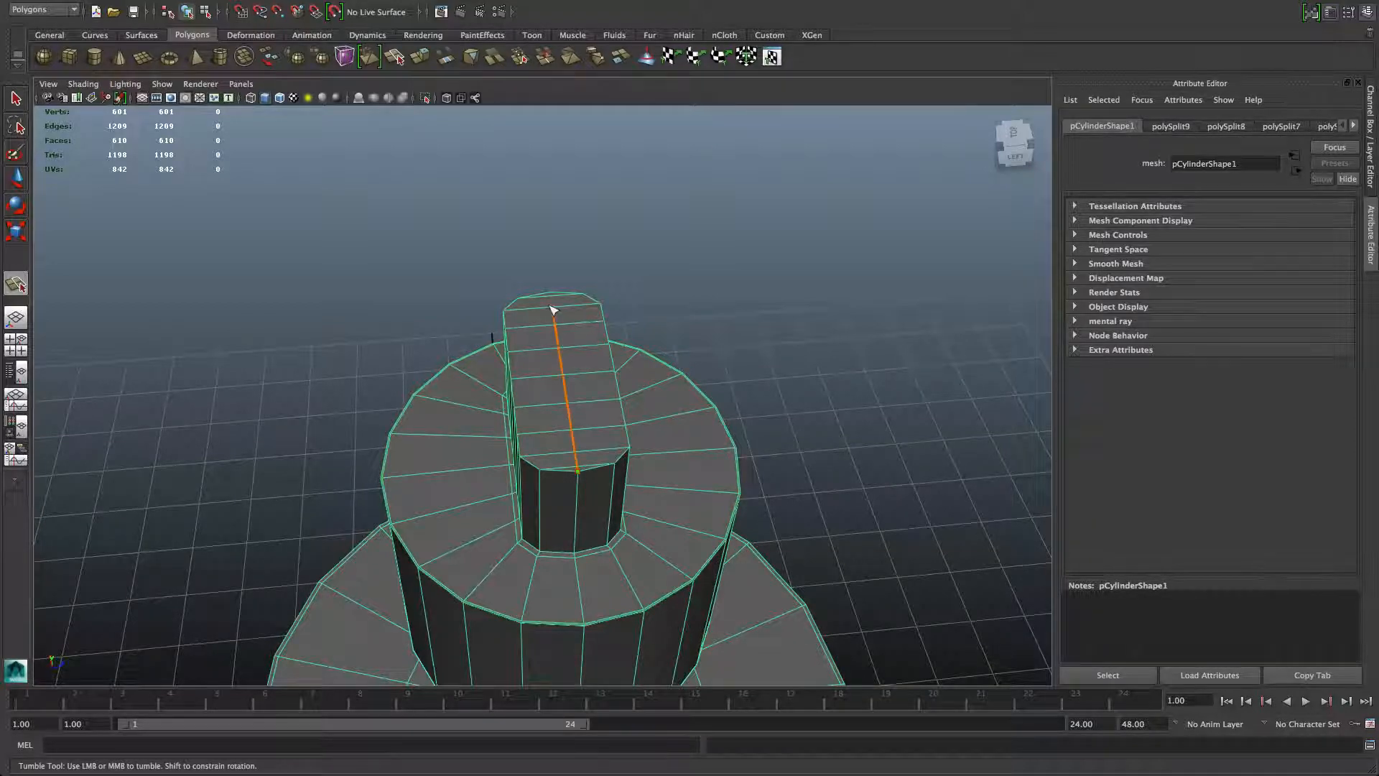
pyautogui.keyDown('alt'); pyautogui.moveTo(567, 431); pyautogui.dragTo(601, 422); pyautogui.keyUp('alt')
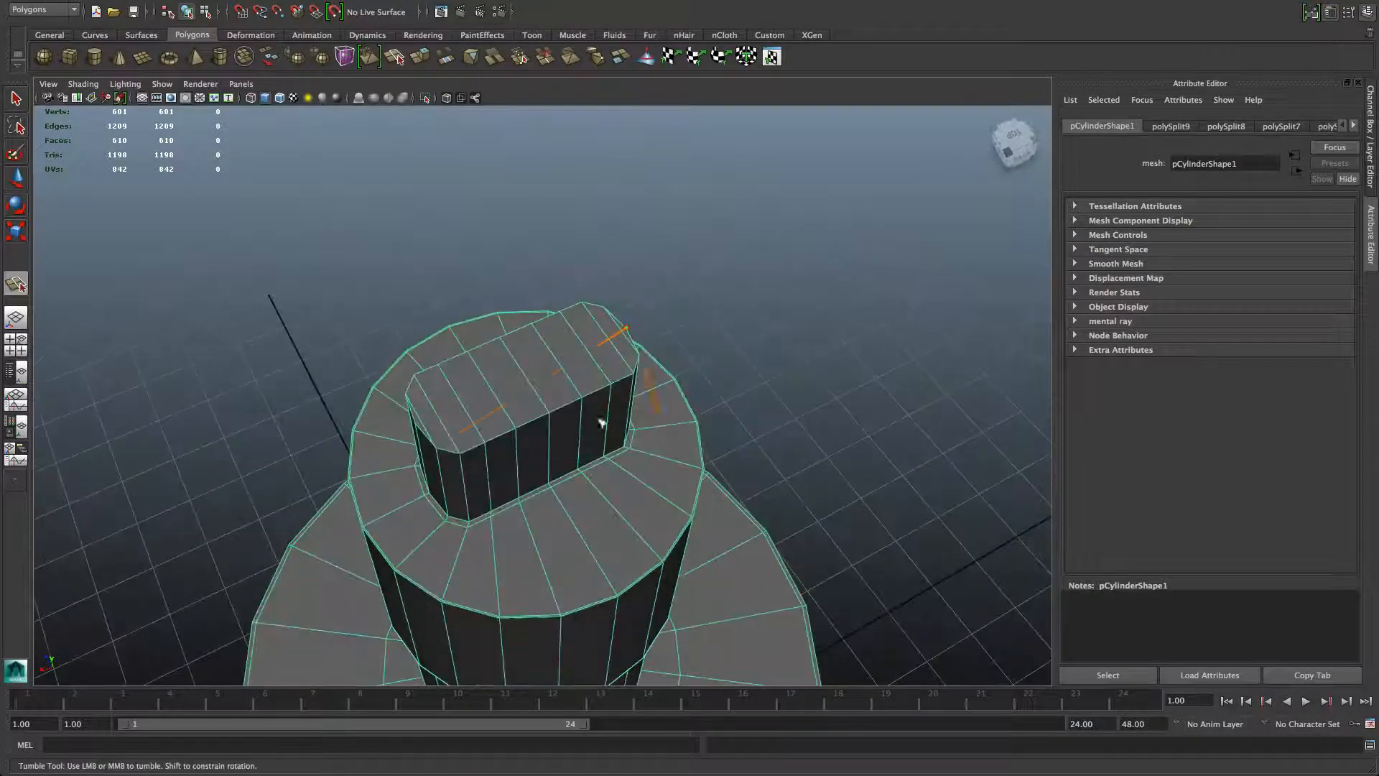
pyautogui.click(417, 423)
pyautogui.press('Return')
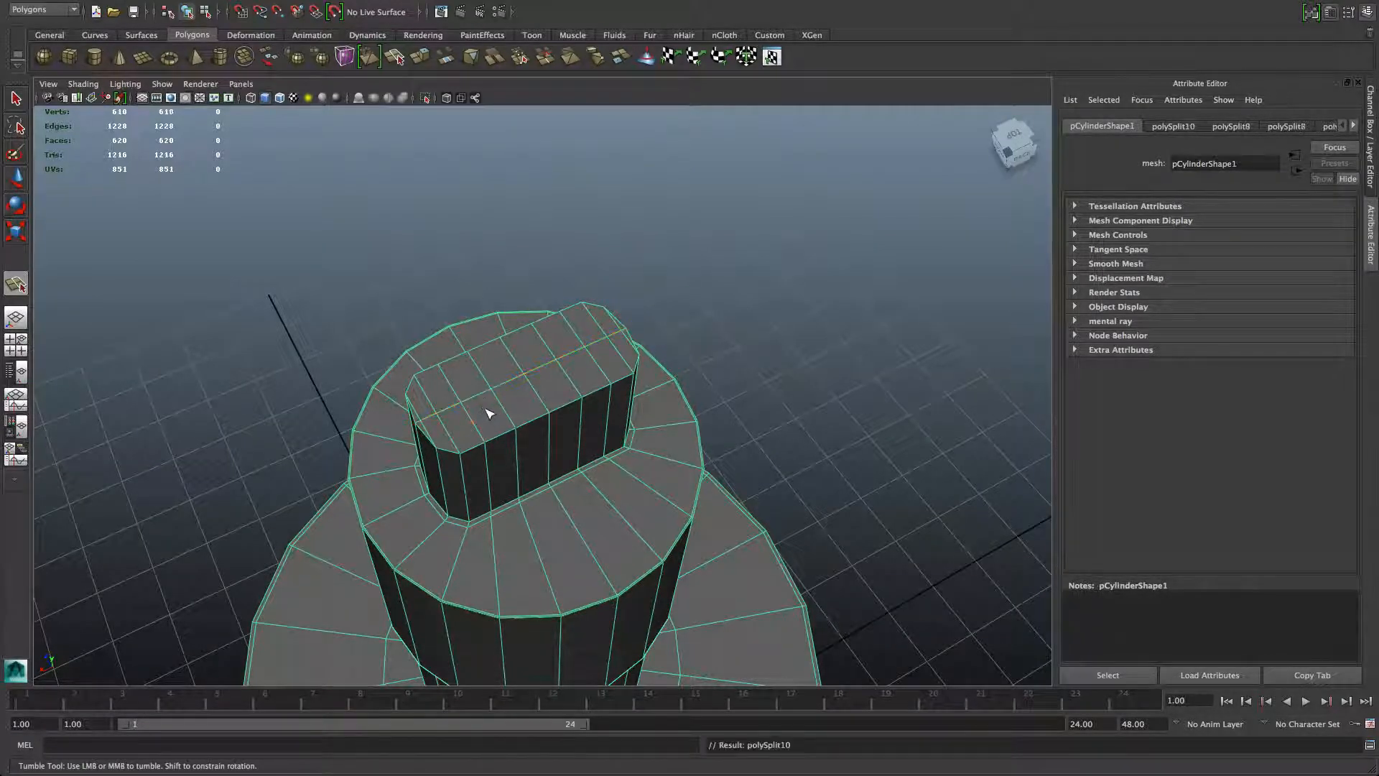
pyautogui.keyDown('alt'); pyautogui.moveTo(486, 410); pyautogui.dragTo(609, 403); pyautogui.keyUp('alt')
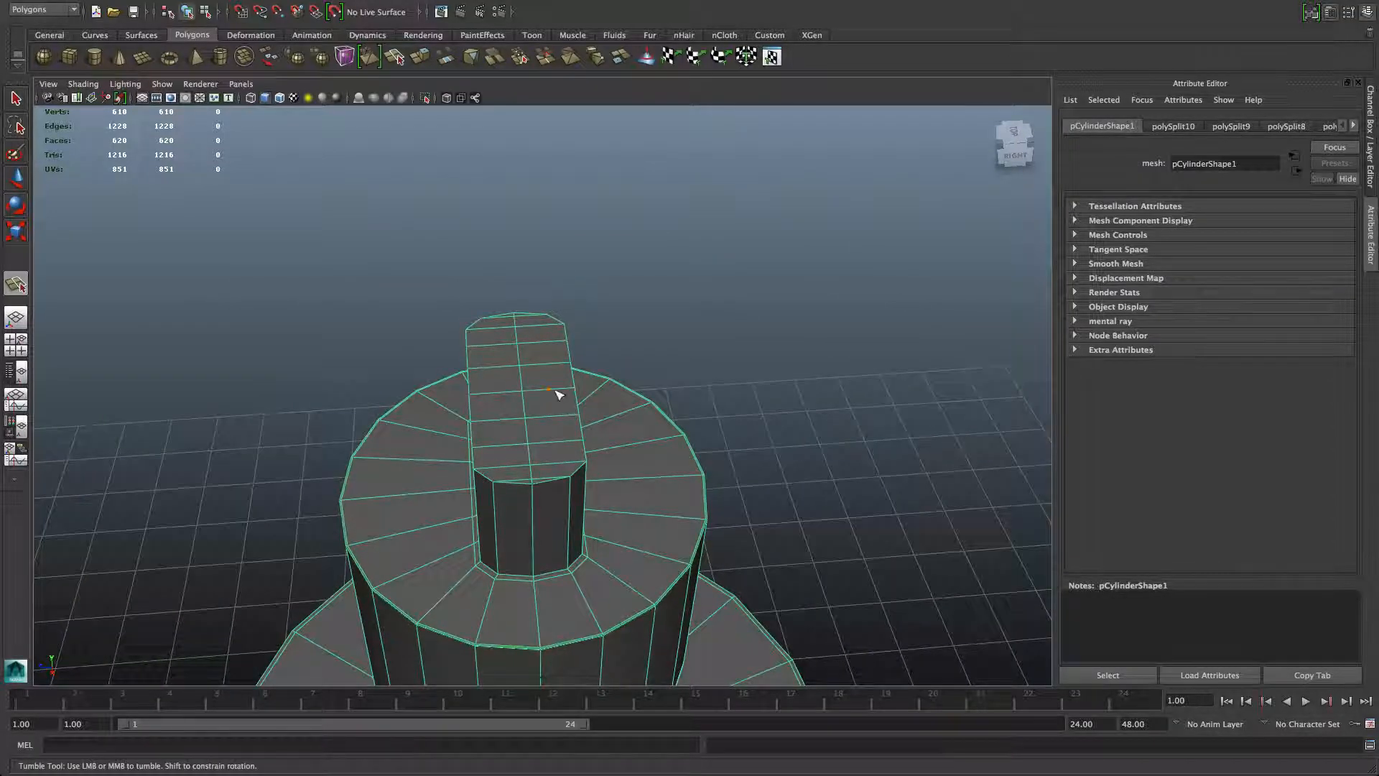
pyautogui.scroll(3, 531, 502)
pyautogui.keyDown('alt'); pyautogui.moveTo(536, 502); pyautogui.dragTo(499, 382, button='middle'); pyautogui.keyUp('alt')
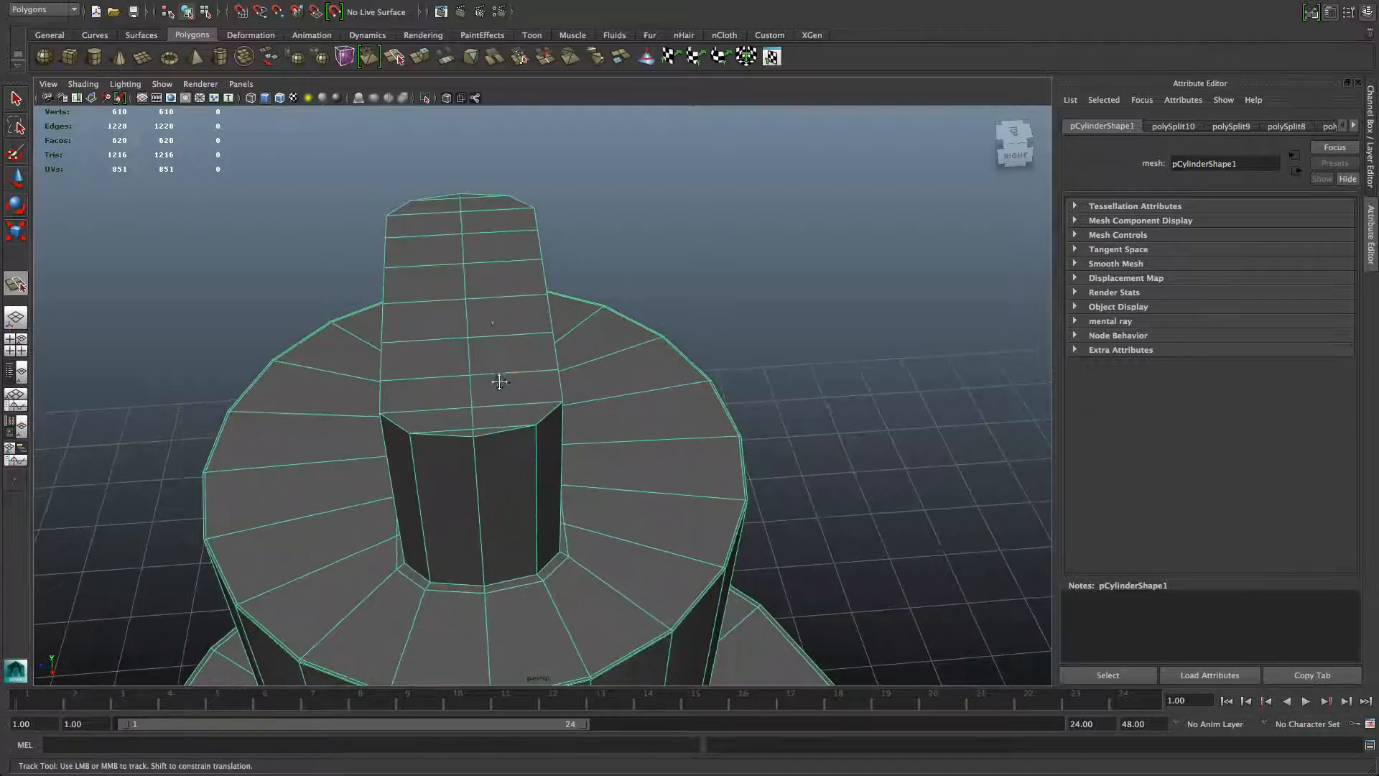
pyautogui.moveTo(490, 314); pyautogui.dragTo(483, 271, button='right')
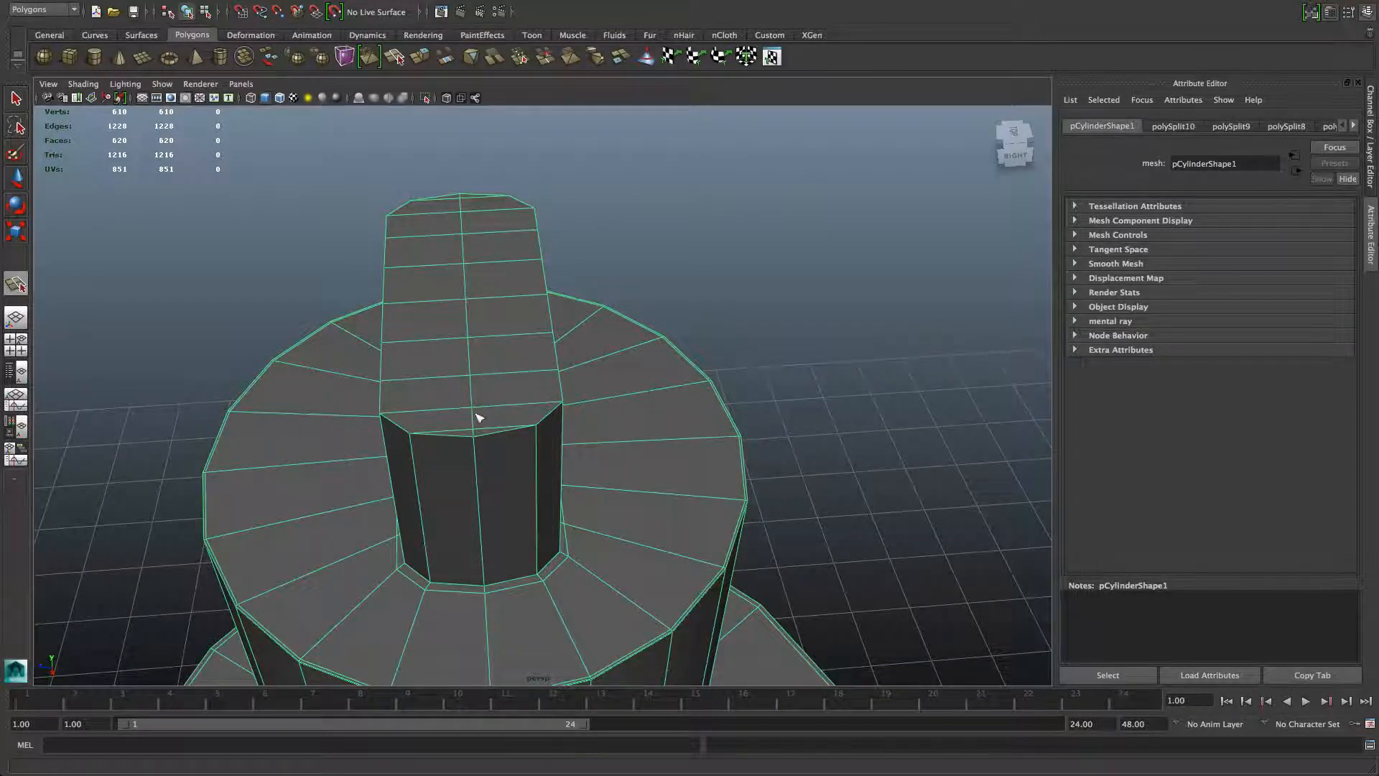
# Delete the short lengthwise edge between each end's middle vertex and the nearest cross edge on the top face
pyautogui.press('q')
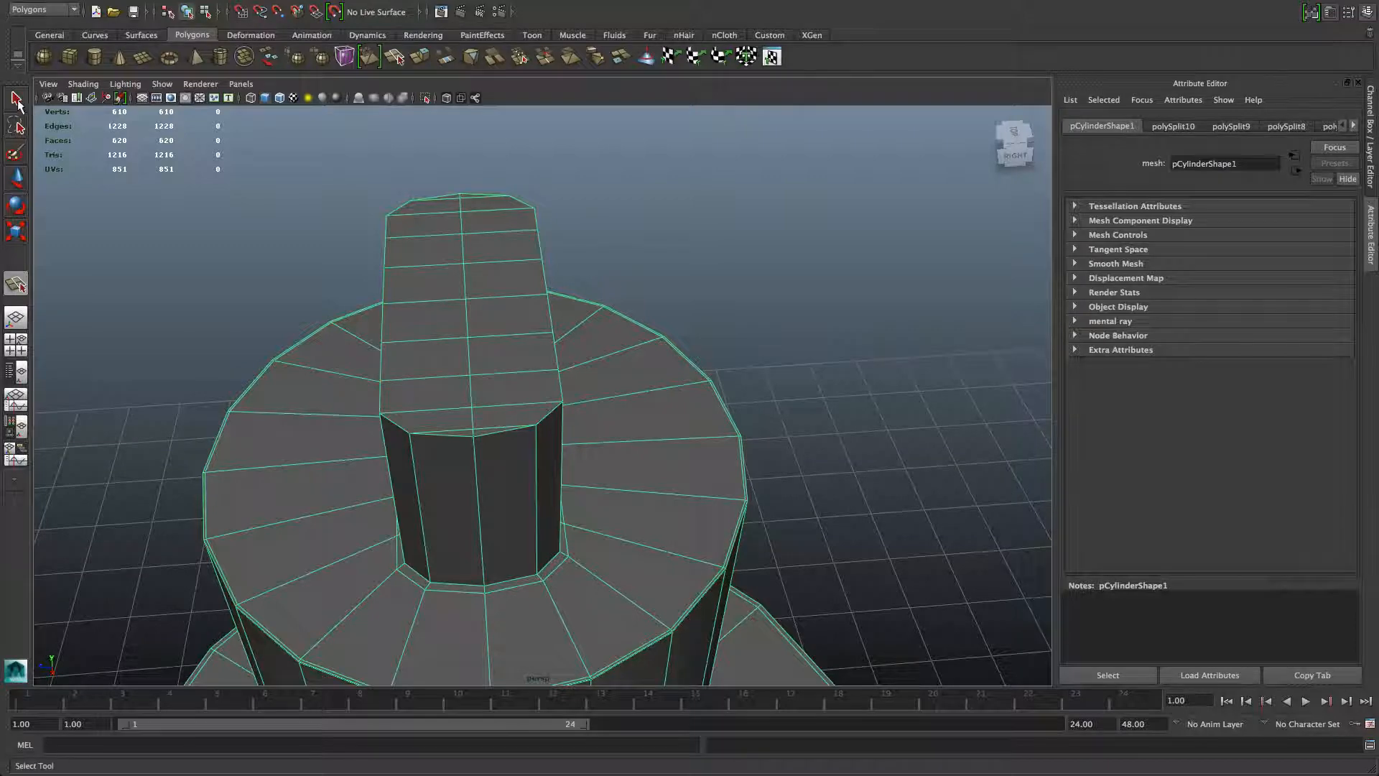
pyautogui.click(474, 431)
pyautogui.keyDown('alt'); pyautogui.moveTo(527, 471); pyautogui.dragTo(565, 427); pyautogui.keyUp('alt')
pyautogui.keyDown('alt'); pyautogui.moveTo(467, 455); pyautogui.dragTo(513, 415); pyautogui.keyUp('alt')
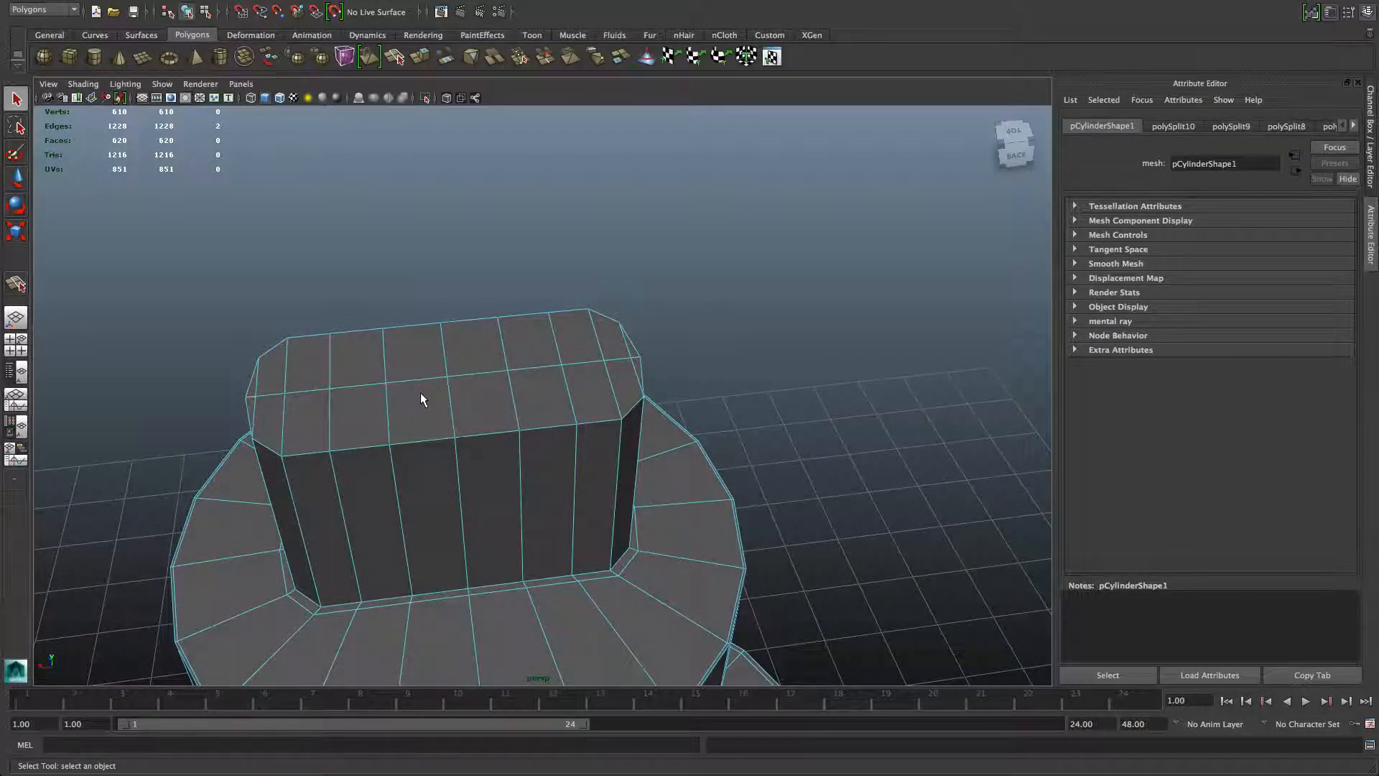
pyautogui.keyDown('alt'); pyautogui.moveTo(545, 348); pyautogui.dragTo(460, 377); pyautogui.keyUp('alt')
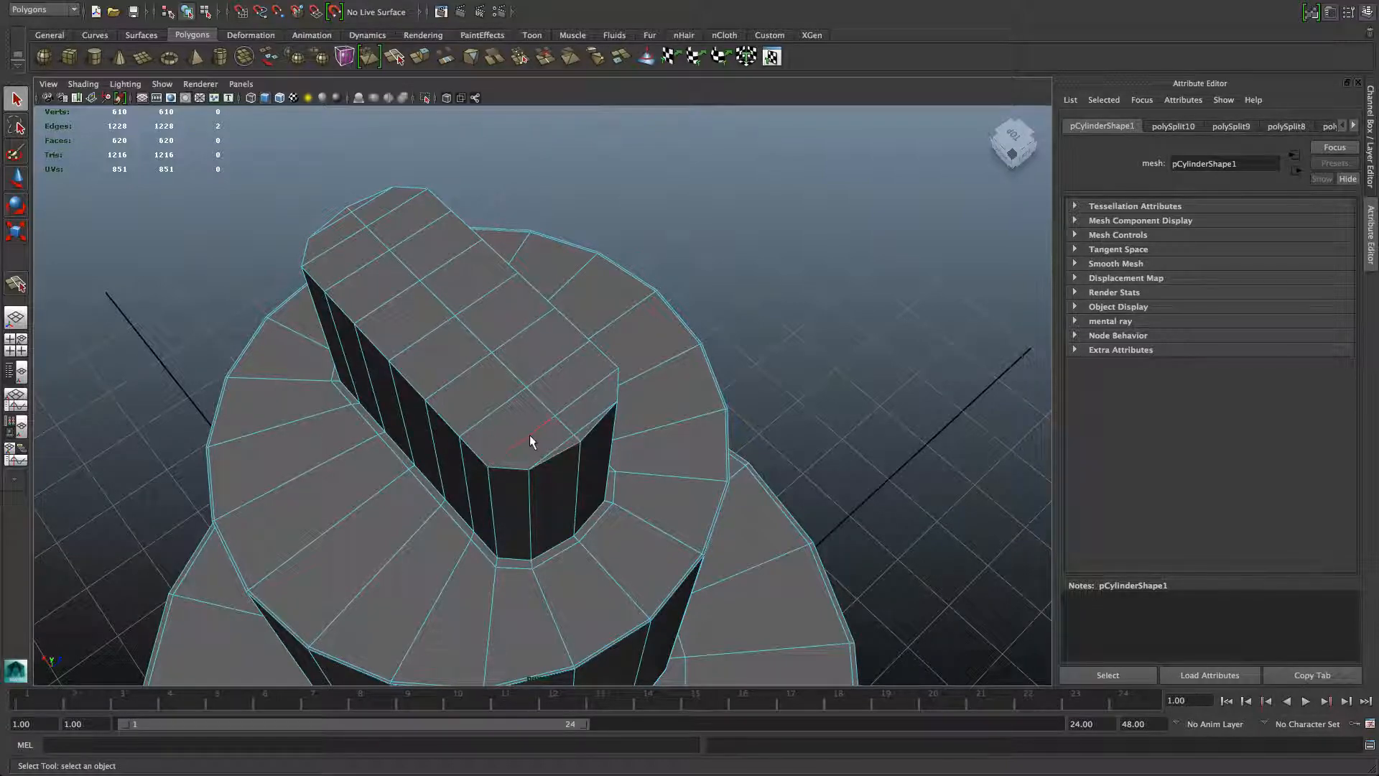
pyautogui.keyDown('alt'); pyautogui.moveTo(529, 435); pyautogui.dragTo(560, 409); pyautogui.keyUp('alt')
pyautogui.keyDown('alt'); pyautogui.moveTo(473, 445); pyautogui.dragTo(536, 466); pyautogui.keyUp('alt')
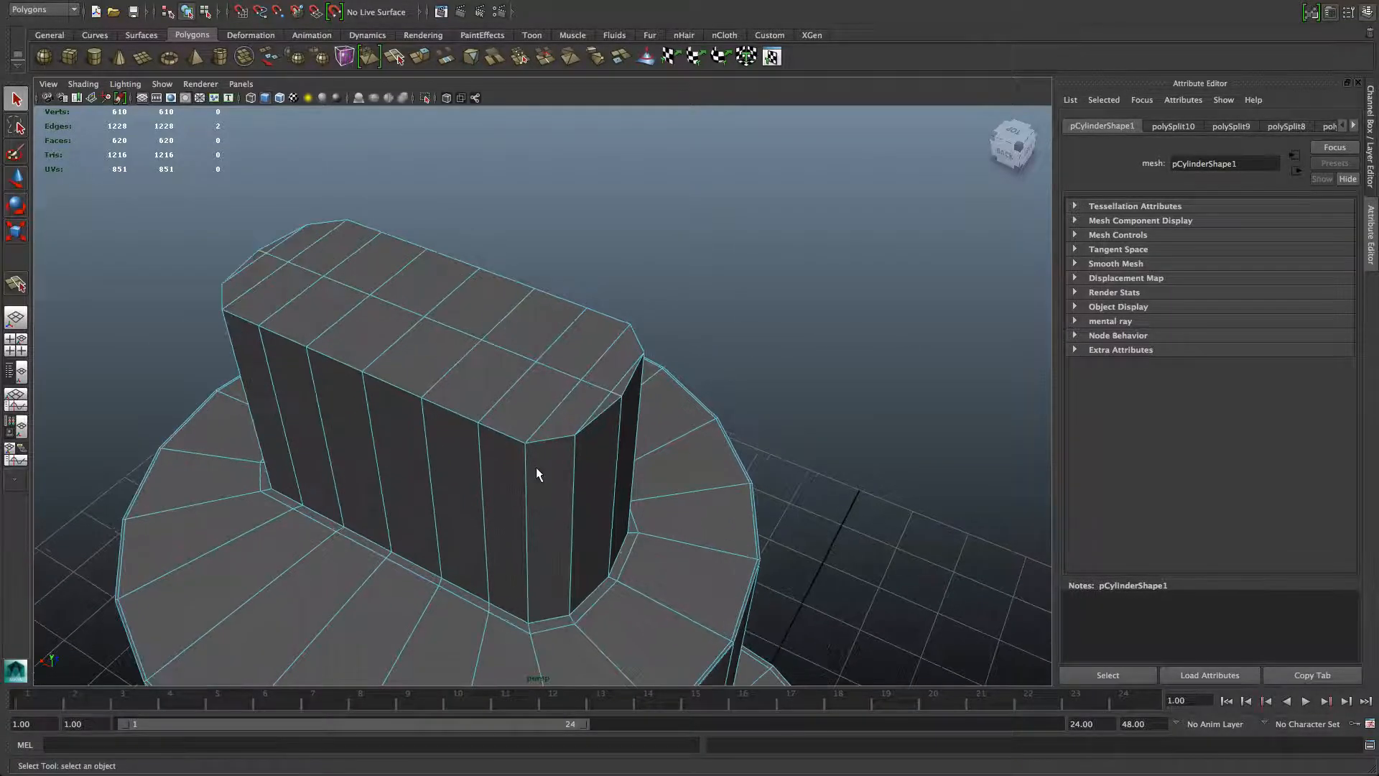
pyautogui.keyDown('alt'); pyautogui.moveTo(499, 372); pyautogui.dragTo(480, 407); pyautogui.keyUp('alt')
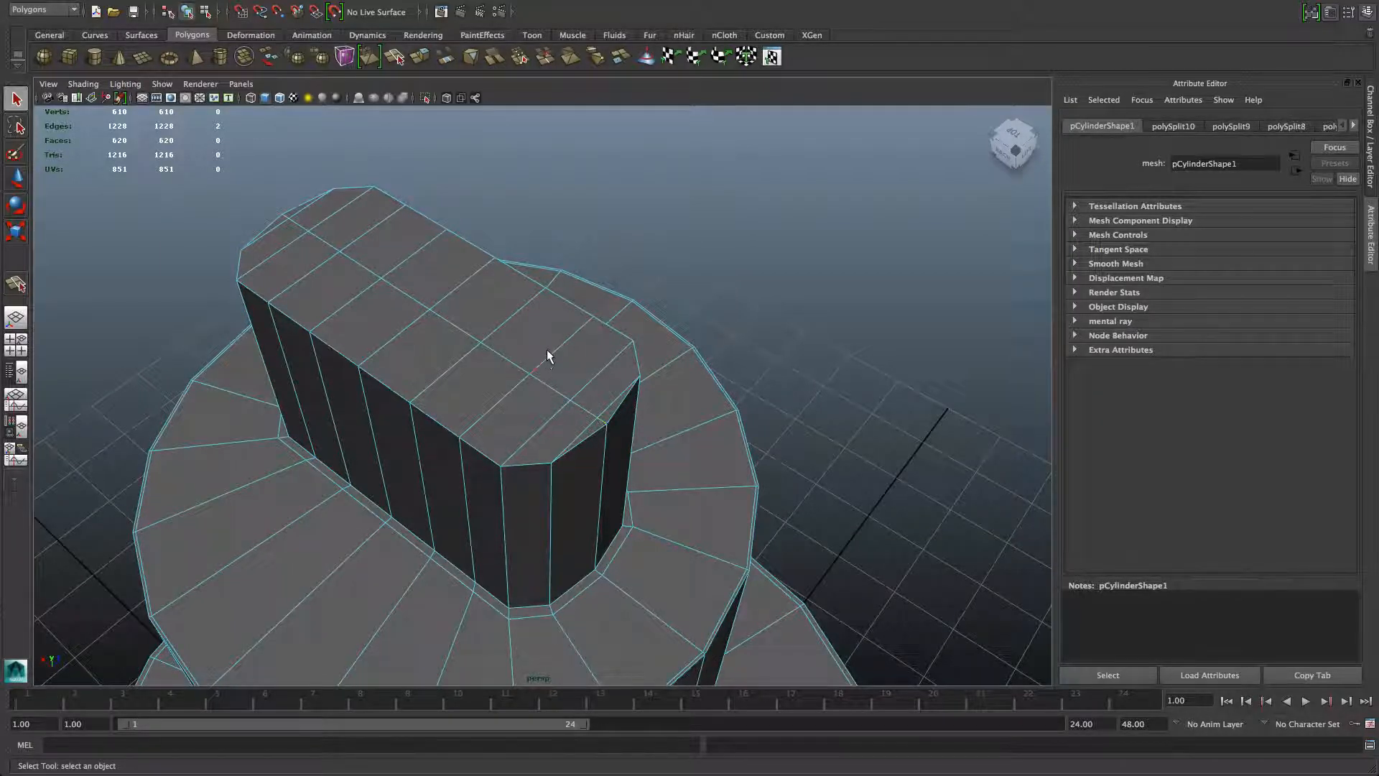
pyautogui.keyDown('shift'); pyautogui.moveTo(546, 349); pyautogui.dragTo(500, 370, button='right'); pyautogui.keyUp('shift')
# Examine the thin triangular face and its corner vertices at the end of the block's top
pyautogui.keyDown('alt'); pyautogui.moveTo(585, 422); pyautogui.dragTo(542, 422); pyautogui.keyUp('alt')
pyautogui.keyDown('alt'); pyautogui.moveTo(542, 422); pyautogui.dragTo(647, 438, button='right'); pyautogui.keyUp('alt')
pyautogui.keyDown('alt'); pyautogui.moveTo(646, 438); pyautogui.dragTo(534, 431); pyautogui.keyUp('alt')
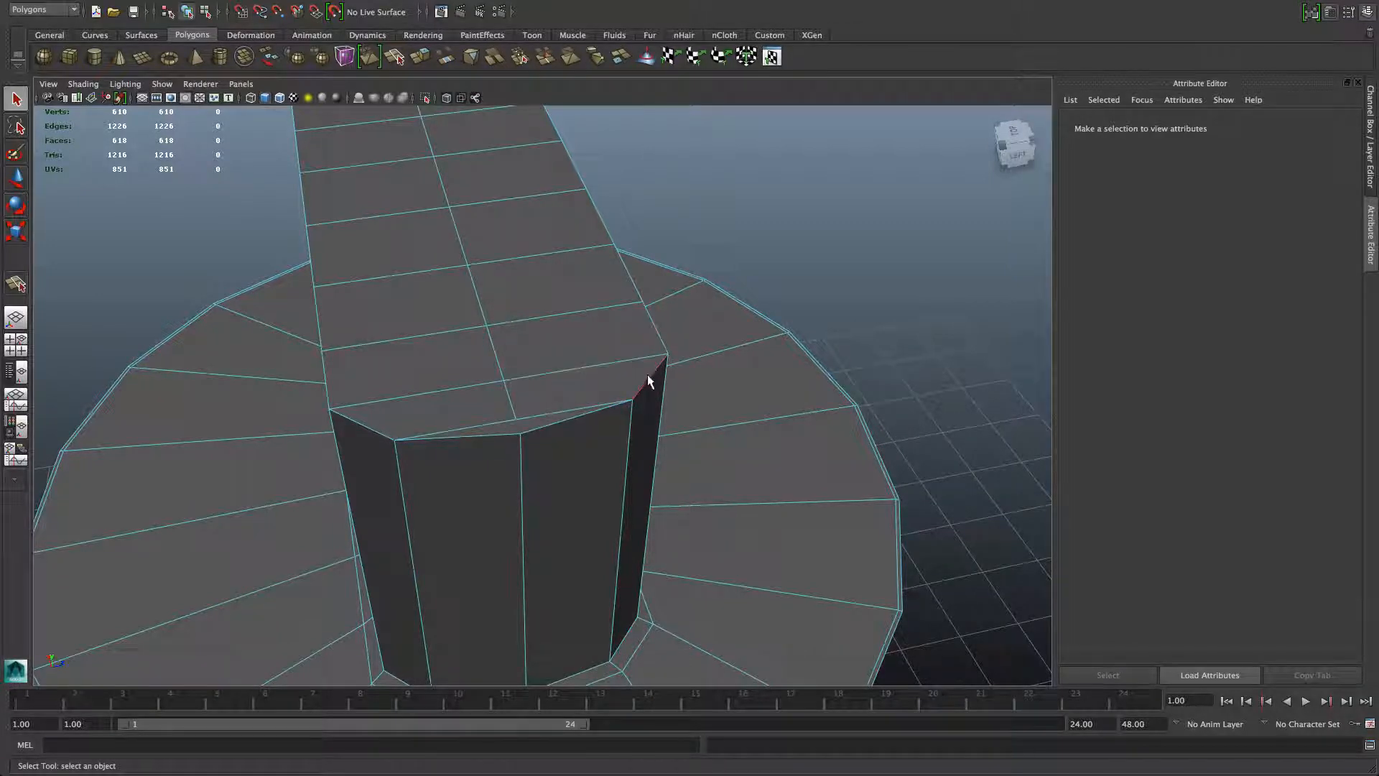
pyautogui.rightClick(524, 430)
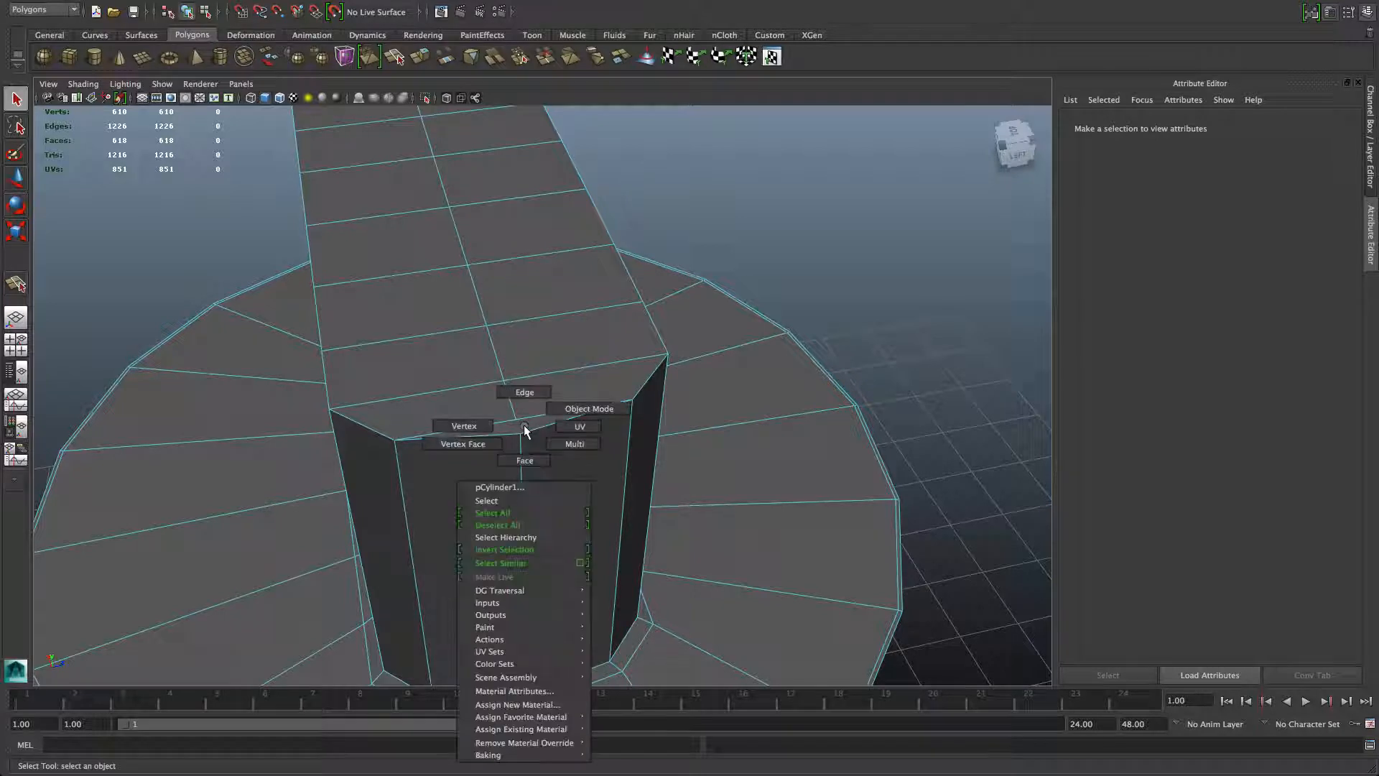
pyautogui.click(531, 451)
pyautogui.click(522, 427)
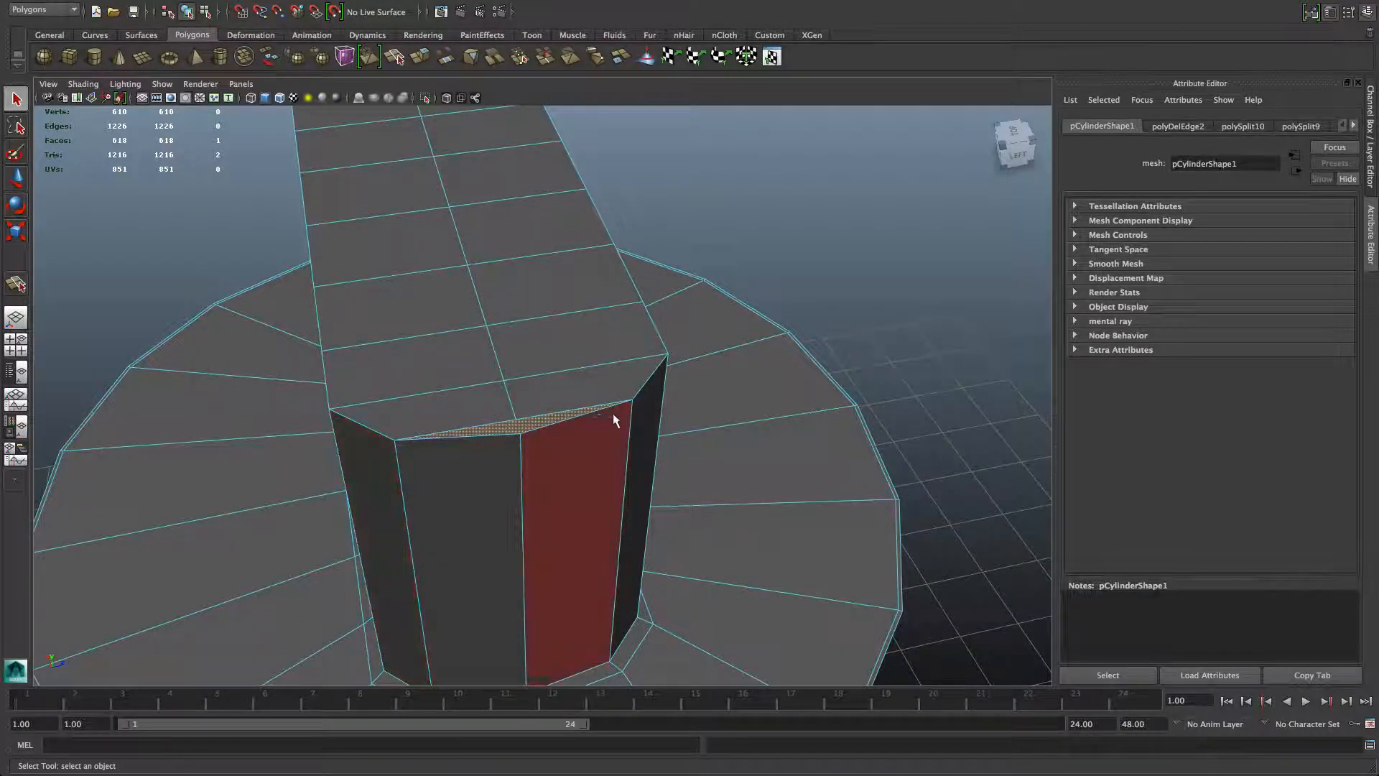
pyautogui.keyDown('alt'); pyautogui.moveTo(514, 418); pyautogui.dragTo(613, 429); pyautogui.keyUp('alt')
pyautogui.moveTo(607, 398); pyautogui.dragTo(555, 399, button='right')
pyautogui.keyDown('alt'); pyautogui.moveTo(588, 420); pyautogui.dragTo(515, 433); pyautogui.keyUp('alt')
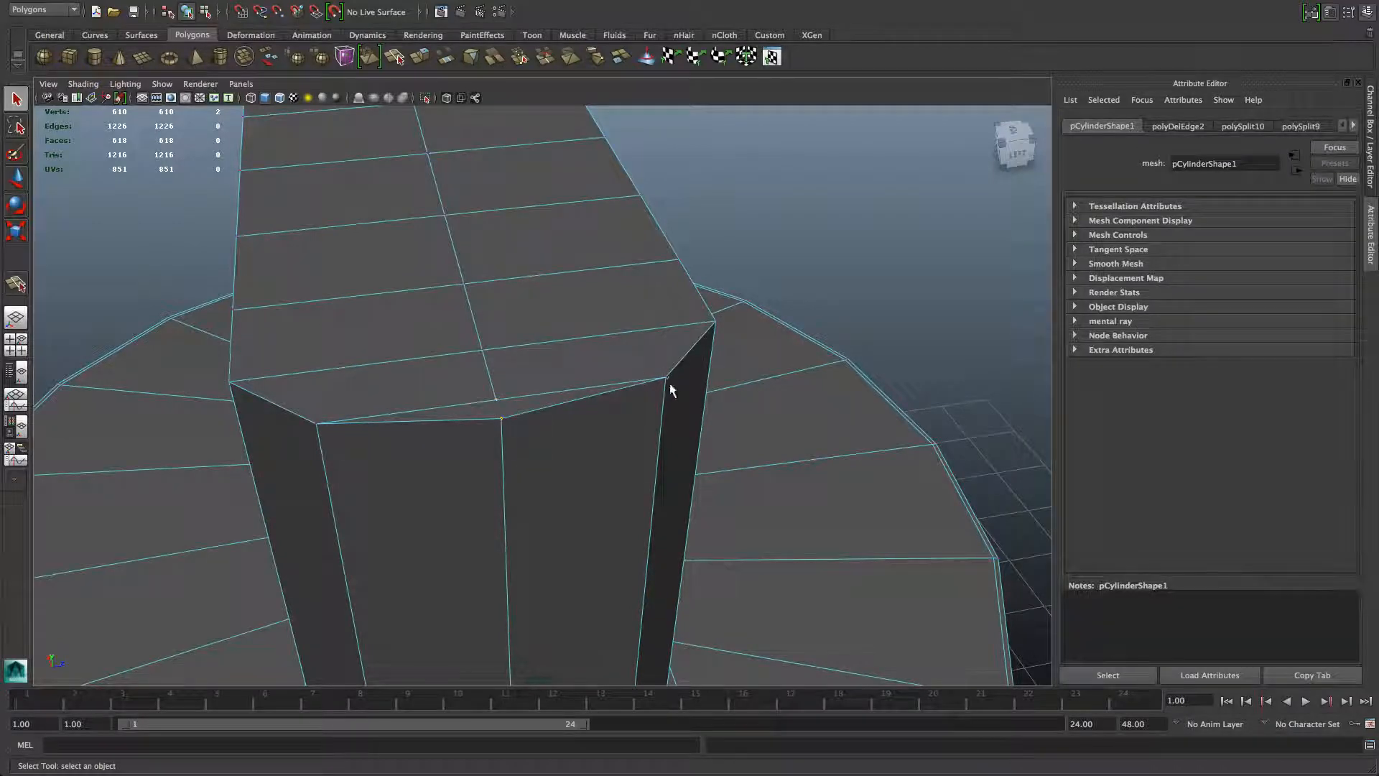
pyautogui.click(670, 385)
pyautogui.keyDown('alt'); pyautogui.moveTo(388, 481); pyautogui.dragTo(440, 405); pyautogui.keyUp('alt')
pyautogui.keyDown('alt'); pyautogui.moveTo(441, 404); pyautogui.dragTo(473, 518, button='middle'); pyautogui.keyUp('alt')
pyautogui.keyDown('alt'); pyautogui.moveTo(474, 517); pyautogui.dragTo(517, 471, button='right'); pyautogui.keyUp('alt')
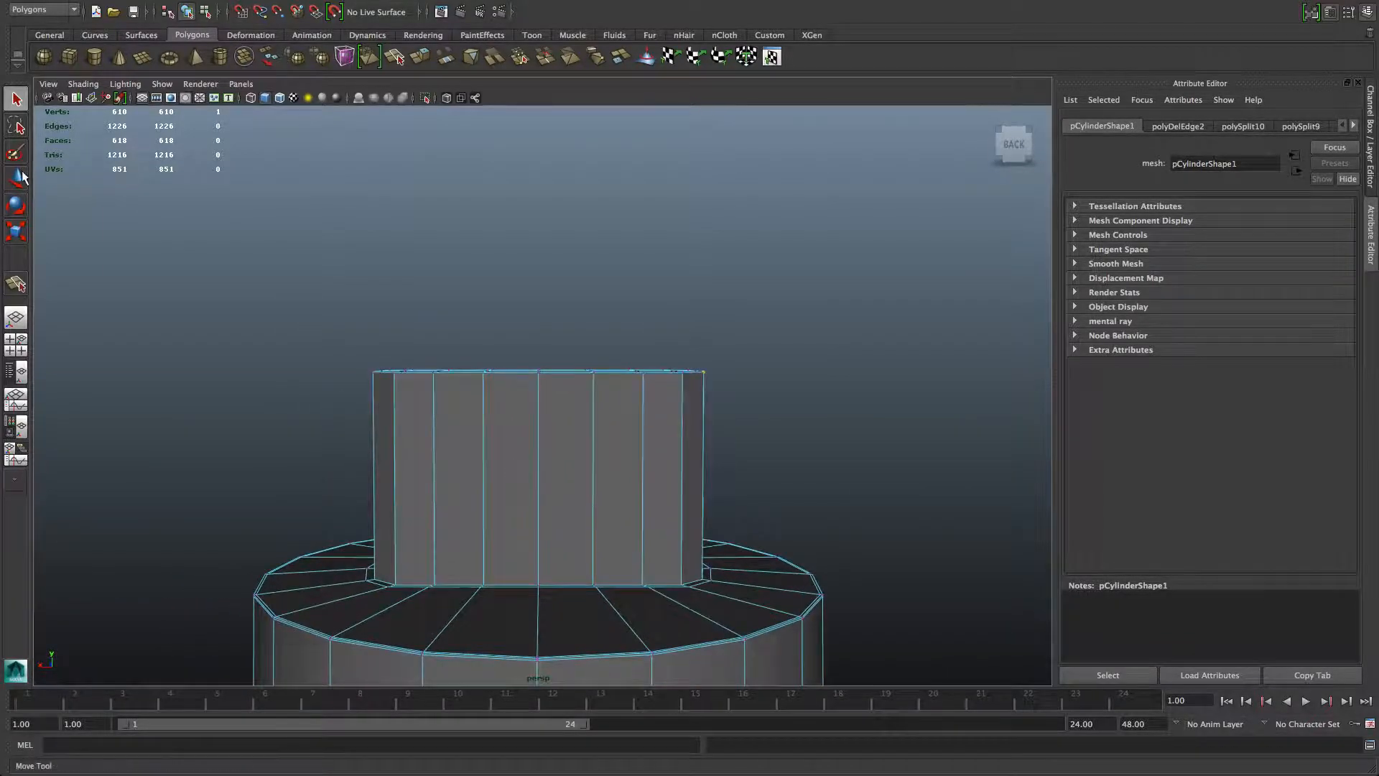
# Raise the three vertices of the top's middle cross row slightly to form a central peak
pyautogui.click(18, 177)
pyautogui.click(7, 98)
pyautogui.click(16, 231)
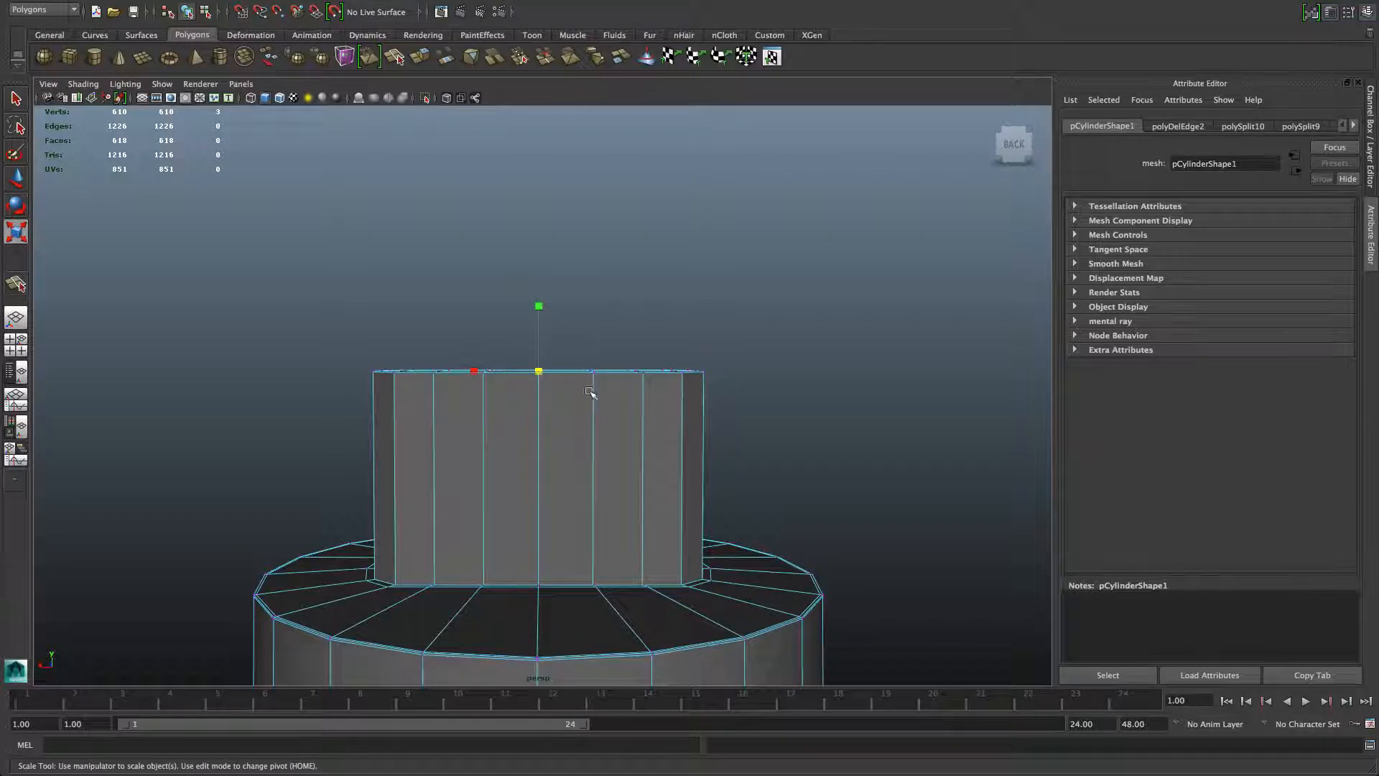
pyautogui.keyDown('alt'); pyautogui.moveTo(590, 392); pyautogui.dragTo(462, 355); pyautogui.keyUp('alt')
pyautogui.scroll(2, 536, 415)
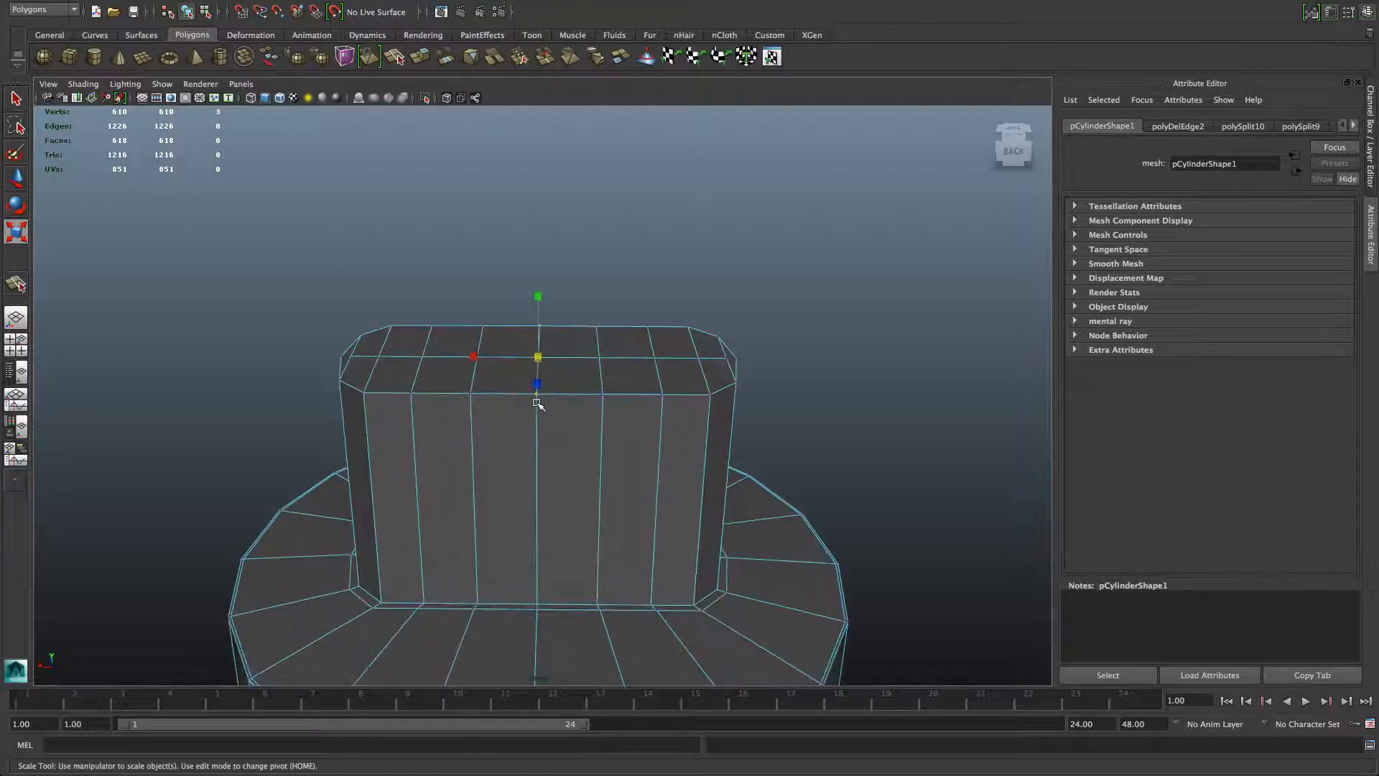
pyautogui.keyDown('alt'); pyautogui.moveTo(538, 402); pyautogui.dragTo(500, 364); pyautogui.keyUp('alt')
pyautogui.keyDown('alt'); pyautogui.moveTo(600, 357); pyautogui.dragTo(546, 379); pyautogui.keyUp('alt')
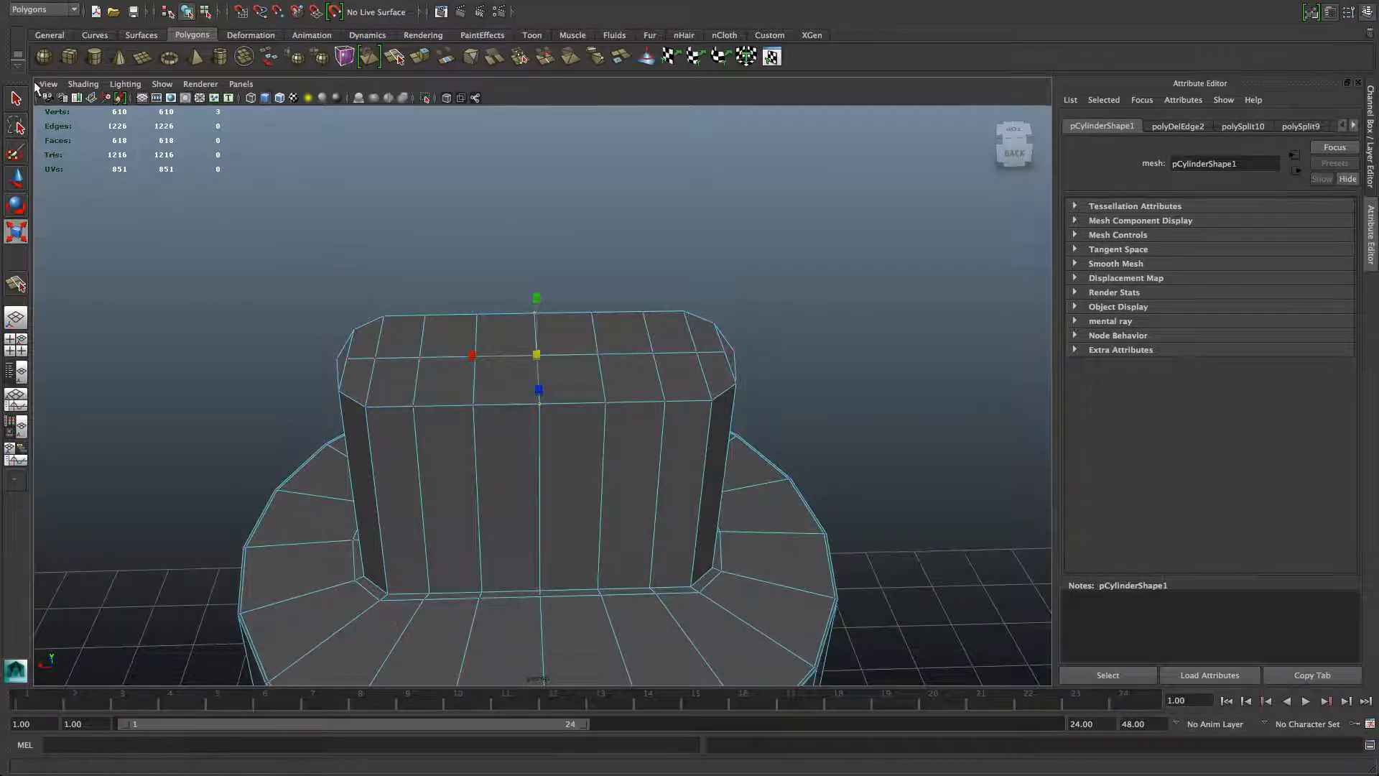
pyautogui.click(17, 99)
pyautogui.keyDown('alt'); pyautogui.moveTo(554, 434); pyautogui.dragTo(553, 410); pyautogui.keyUp('alt')
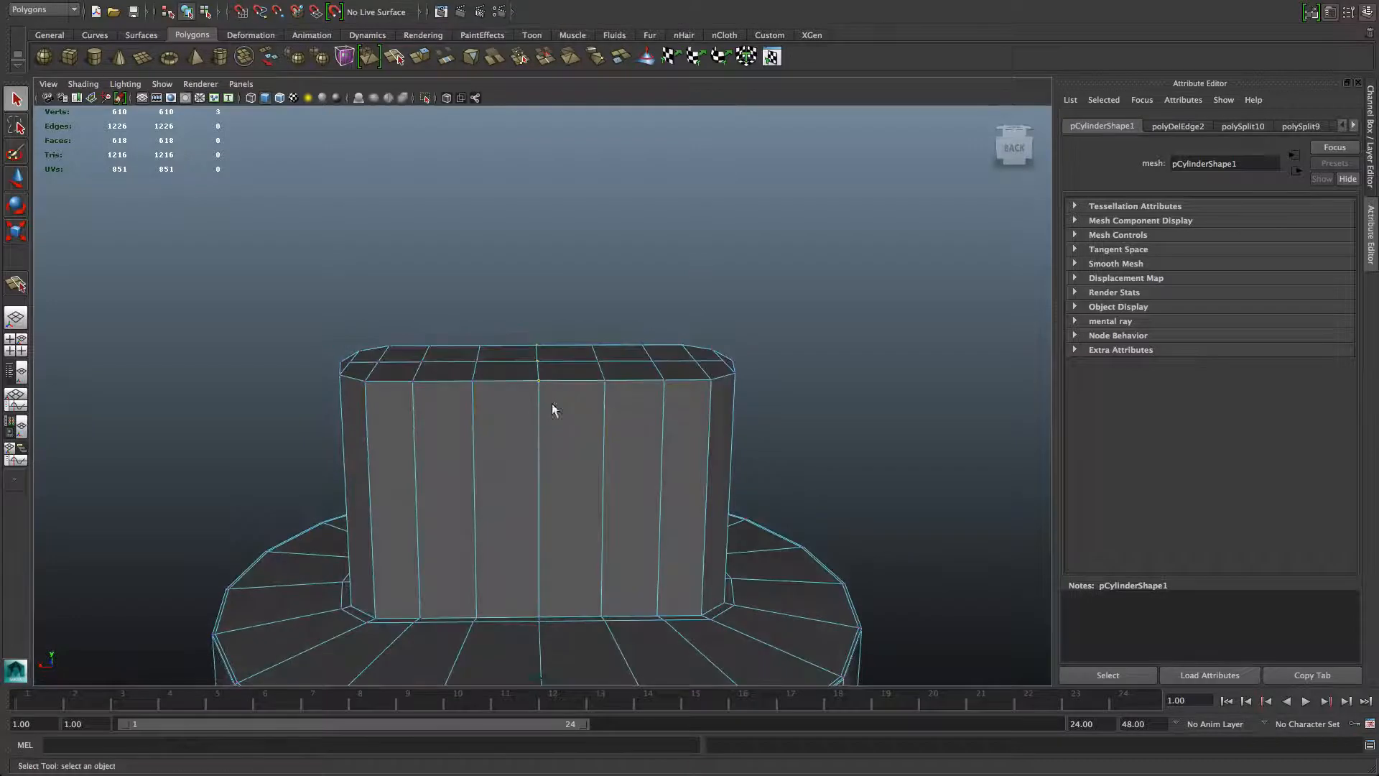
pyautogui.moveTo(581, 355)
pyautogui.keyDown('alt'); pyautogui.mouseDown()
pyautogui.moveTo(584, 400)
pyautogui.moveTo(575, 380)
pyautogui.mouseUp(); pyautogui.keyUp('alt')
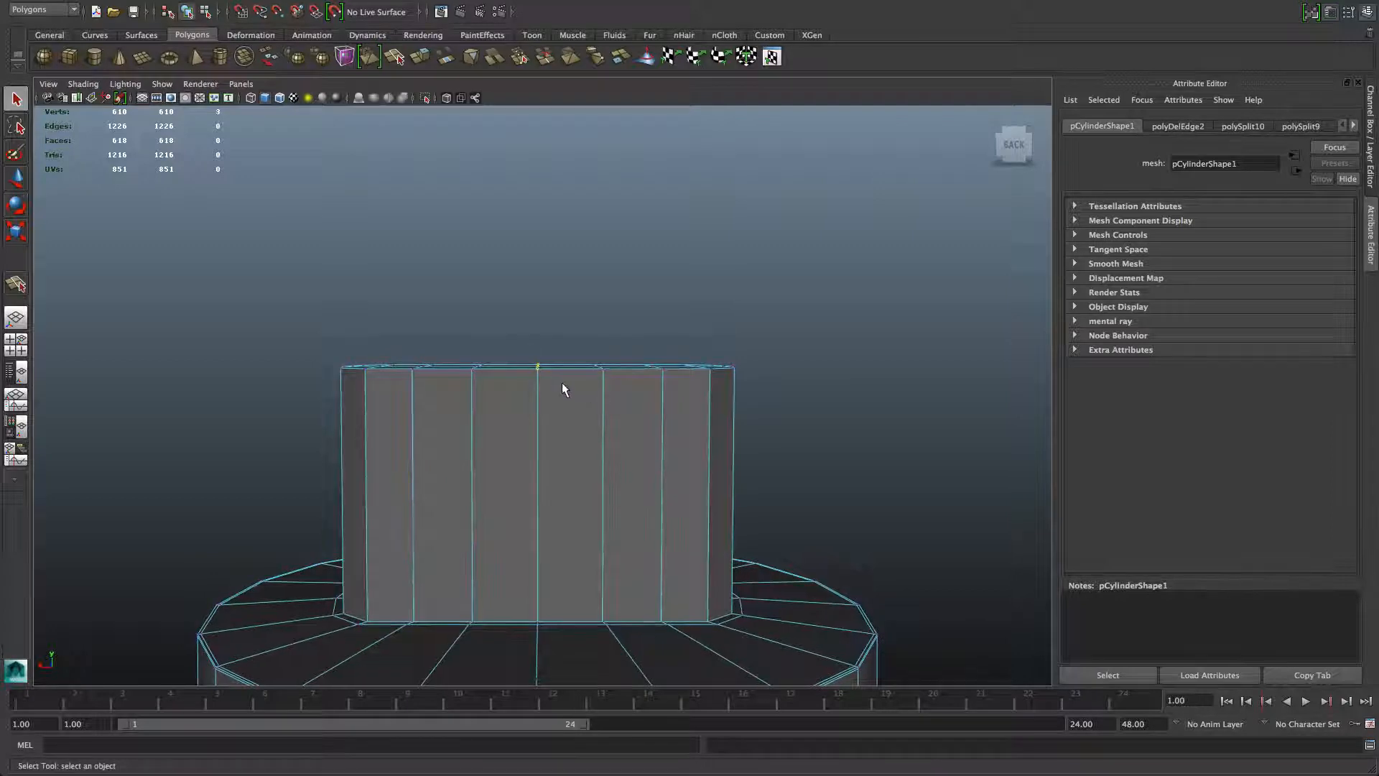
pyautogui.press('w')
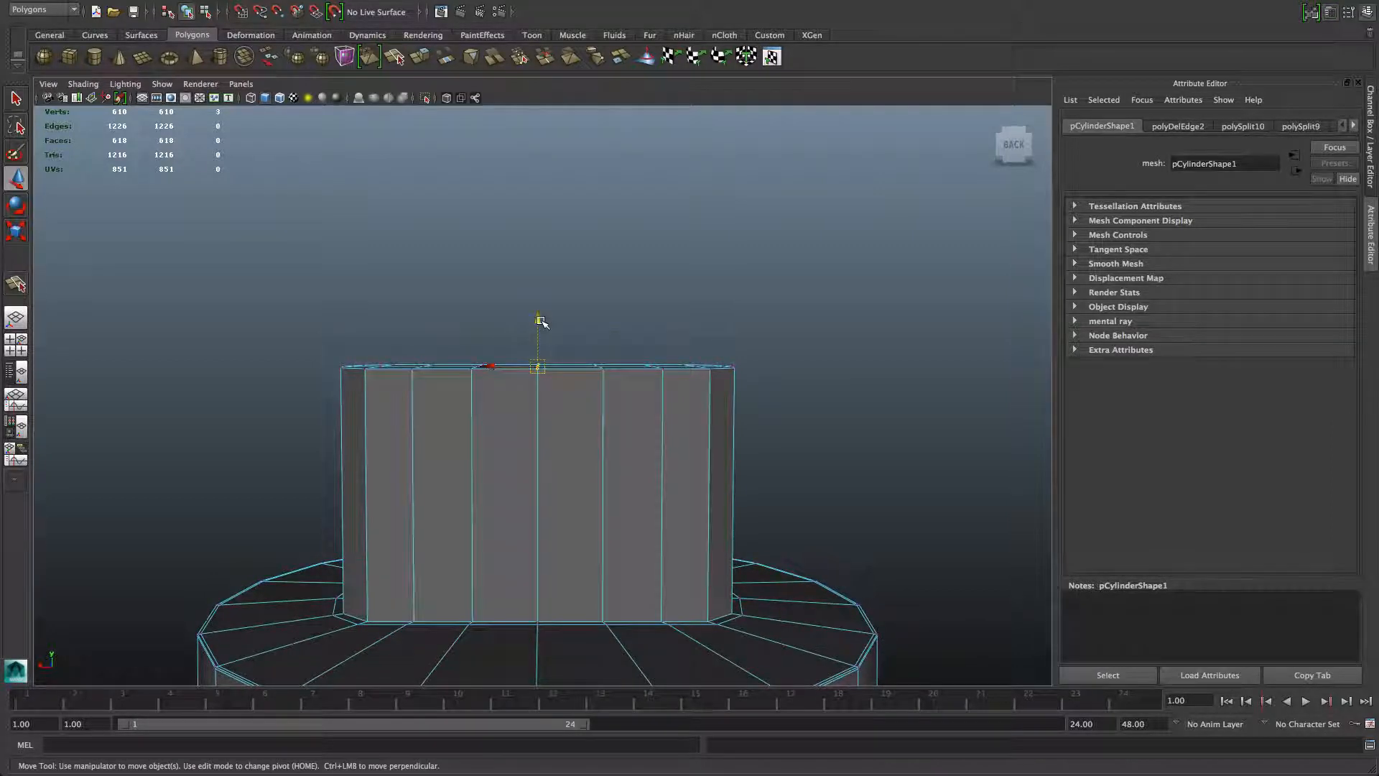
pyautogui.moveTo(540, 321); pyautogui.dragTo(541, 300)
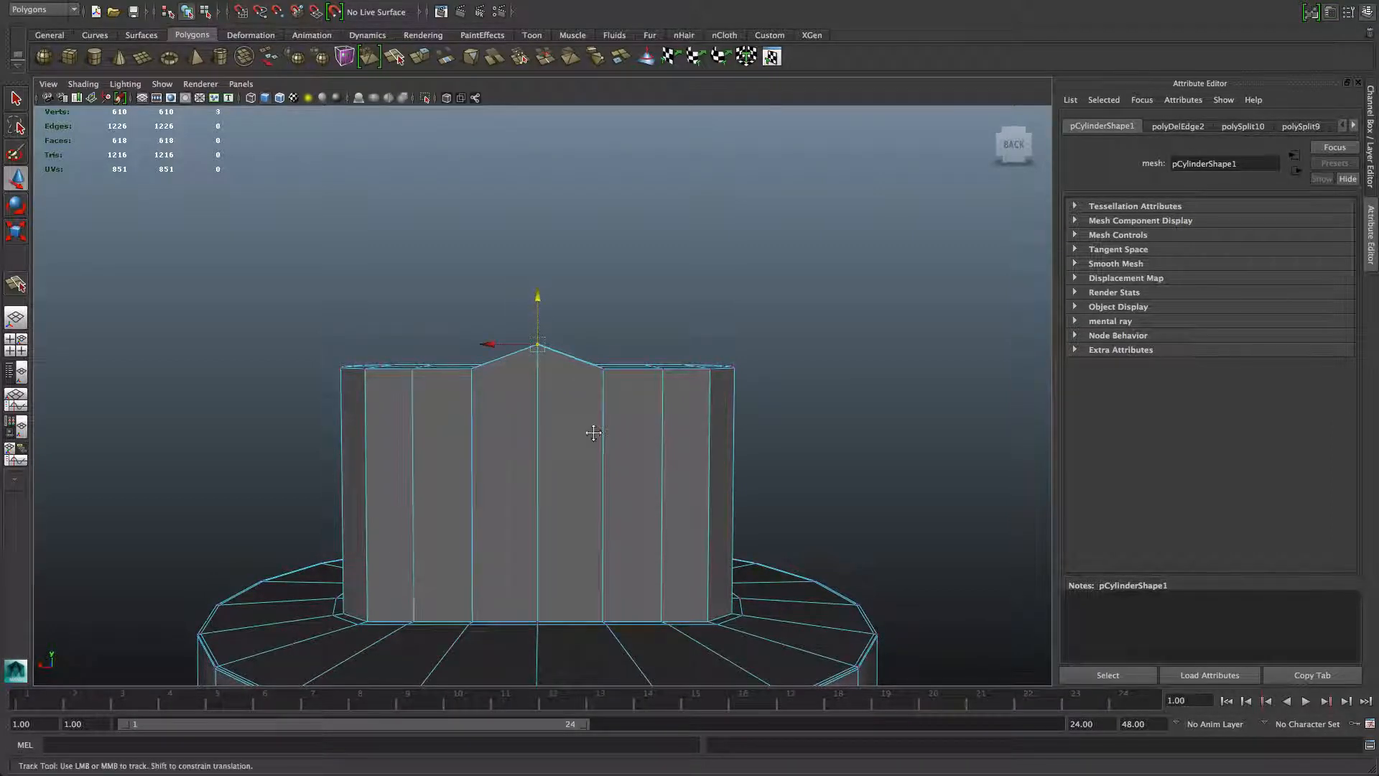
pyautogui.keyDown('alt'); pyautogui.moveTo(591, 431); pyautogui.dragTo(570, 452, button='middle'); pyautogui.keyUp('alt')
pyautogui.click(585, 392)
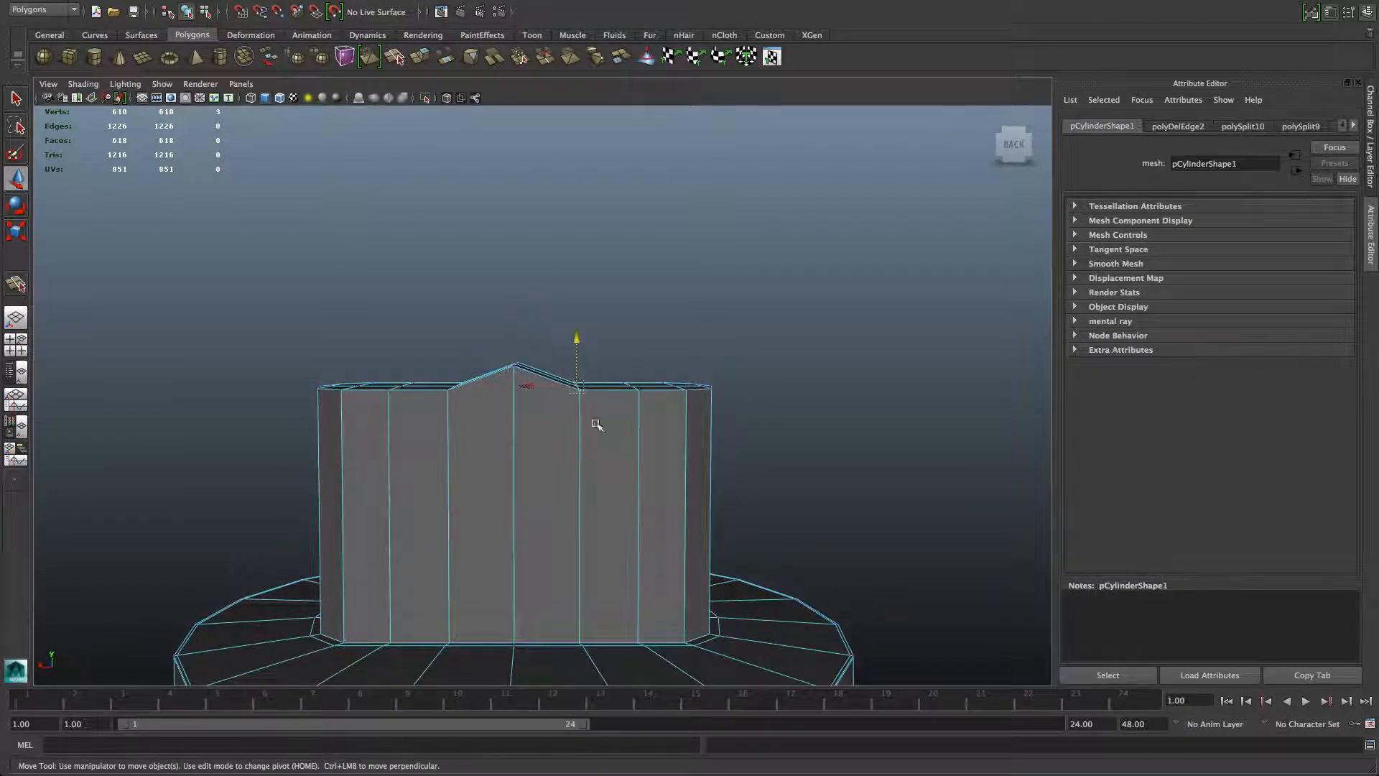
pyautogui.keyDown('alt'); pyautogui.moveTo(519, 451); pyautogui.dragTo(526, 450); pyautogui.keyUp('alt')
pyautogui.keyDown('shift'); pyautogui.moveTo(437, 362); pyautogui.dragTo(462, 412); pyautogui.keyUp('shift')
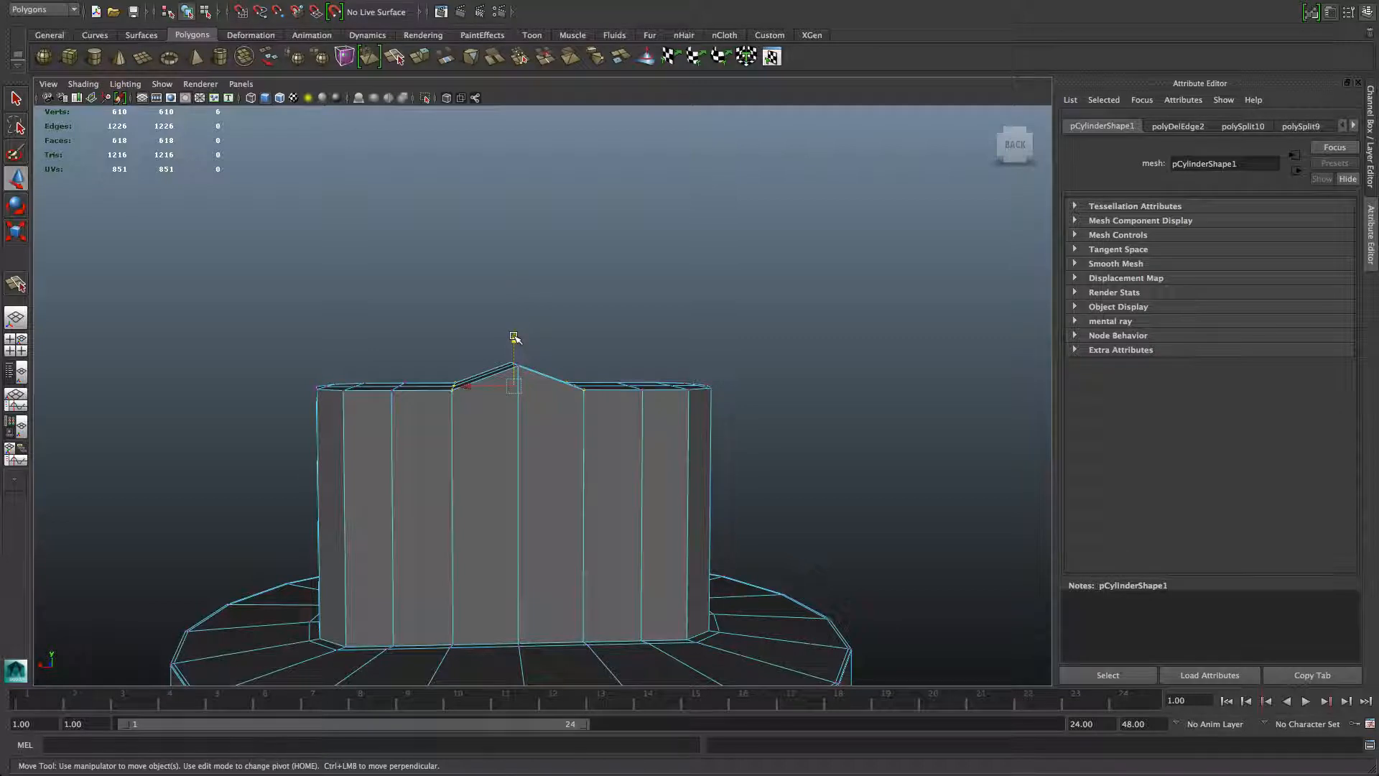
pyautogui.moveTo(514, 336); pyautogui.dragTo(514, 336)
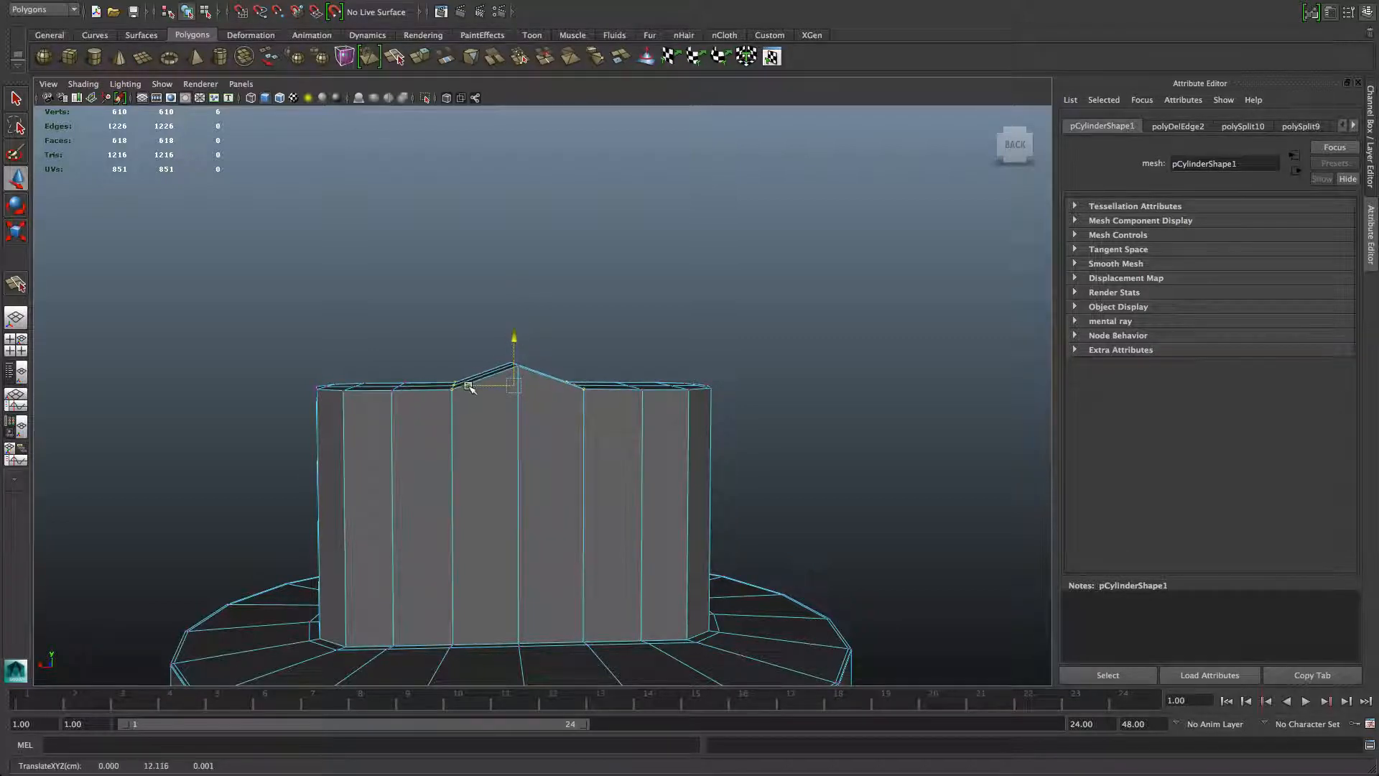
pyautogui.keyDown('alt'); pyautogui.moveTo(469, 387); pyautogui.dragTo(518, 359, button='middle'); pyautogui.keyUp('alt')
# Lower the second cross row of vertices on each side of the middle row, moving both rows together
pyautogui.moveTo(429, 339); pyautogui.dragTo(474, 383)
pyautogui.keyDown('alt'); pyautogui.moveTo(648, 388); pyautogui.dragTo(591, 403, button='middle'); pyautogui.keyUp('alt')
pyautogui.moveTo(607, 335); pyautogui.dragTo(625, 380)
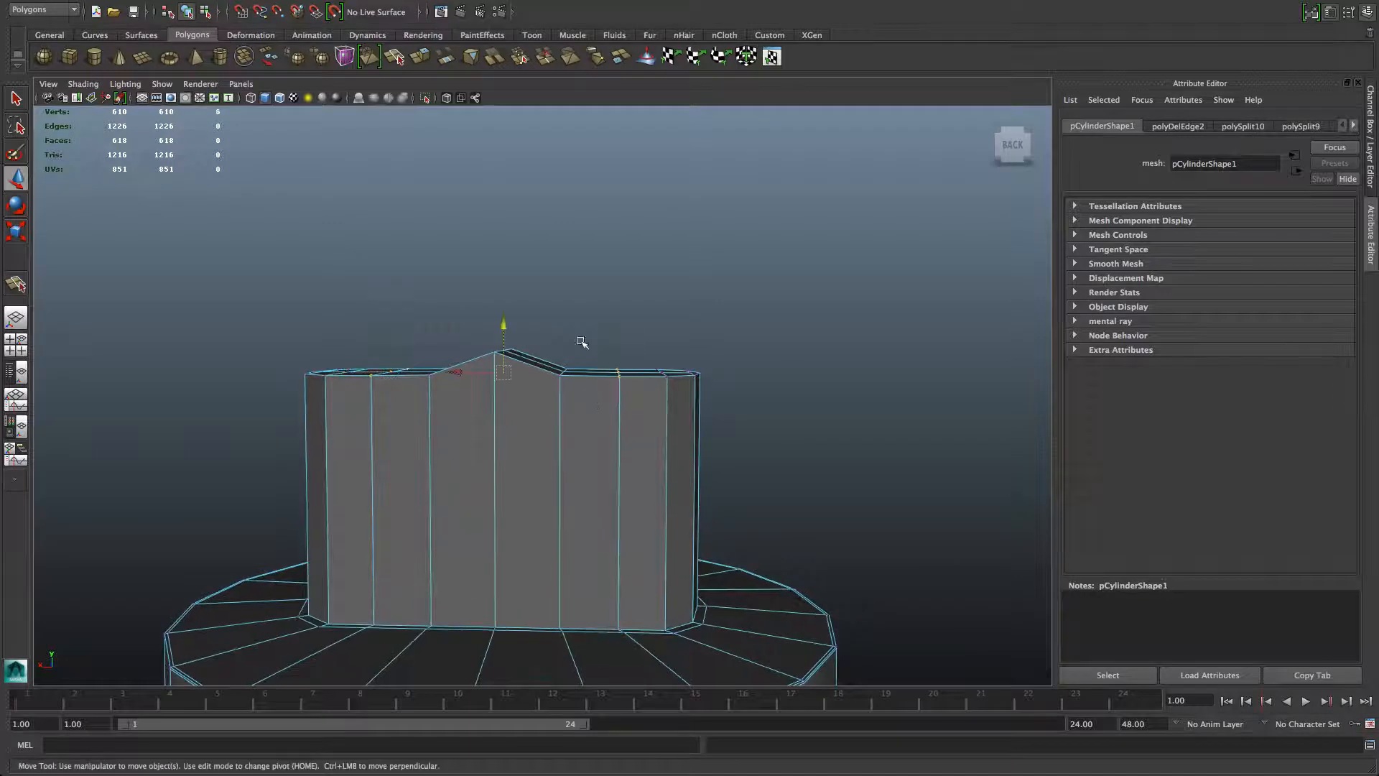
pyautogui.keyDown('alt'); pyautogui.moveTo(512, 363); pyautogui.dragTo(525, 372); pyautogui.keyUp('alt')
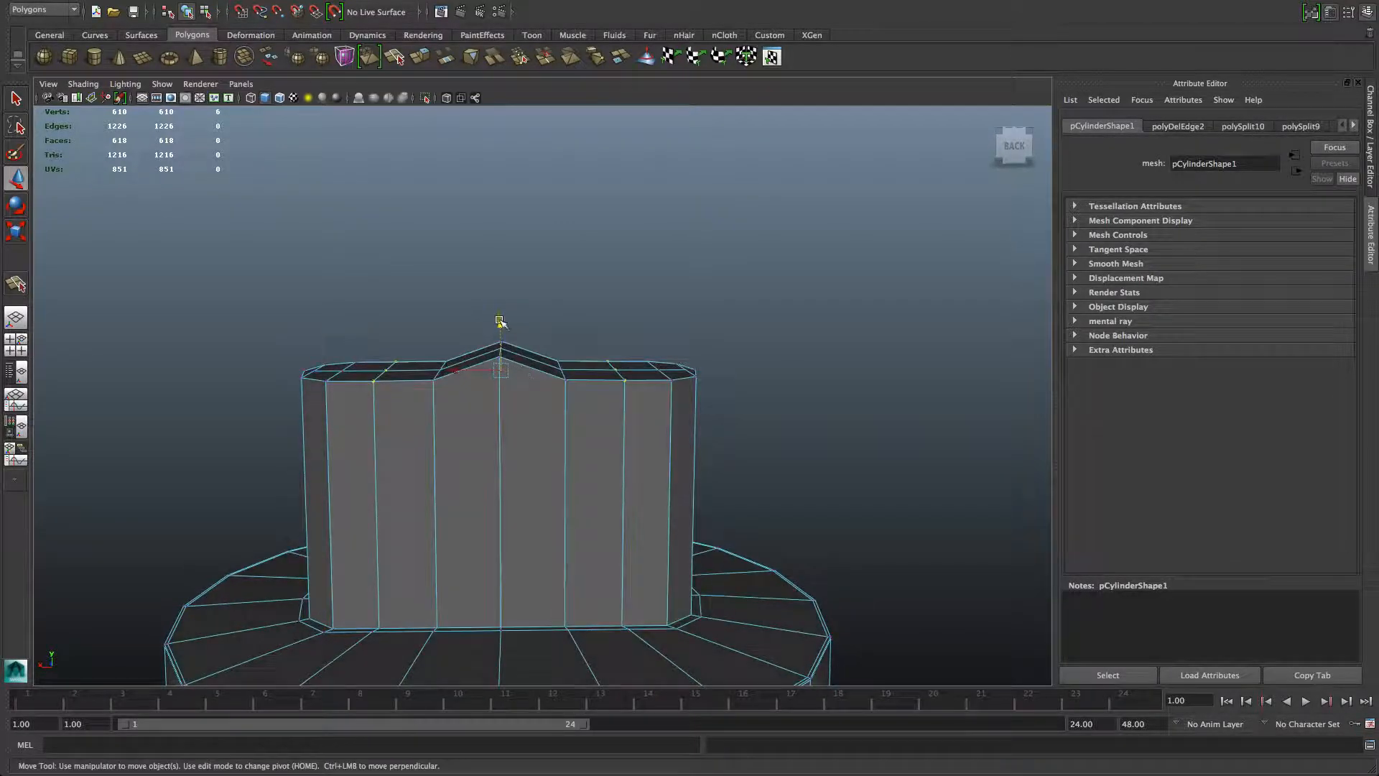
pyautogui.moveTo(501, 322); pyautogui.dragTo(500, 350)
# Lower the peak's middle row of vertices slightly to soften the slope to its neighbouring rows
pyautogui.keyDown('alt'); pyautogui.moveTo(587, 367); pyautogui.dragTo(525, 388, button='middle'); pyautogui.keyUp('alt')
pyautogui.moveTo(504, 407); pyautogui.dragTo(504, 408)
pyautogui.moveTo(483, 339); pyautogui.dragTo(486, 344)
# Lower the third cross row of vertices on each side of the middle together, below the second rows
pyautogui.keyDown('alt'); pyautogui.moveTo(596, 415); pyautogui.dragTo(520, 402, button='middle'); pyautogui.keyUp('alt')
pyautogui.keyDown('alt'); pyautogui.moveTo(550, 421); pyautogui.dragTo(539, 428); pyautogui.keyUp('alt')
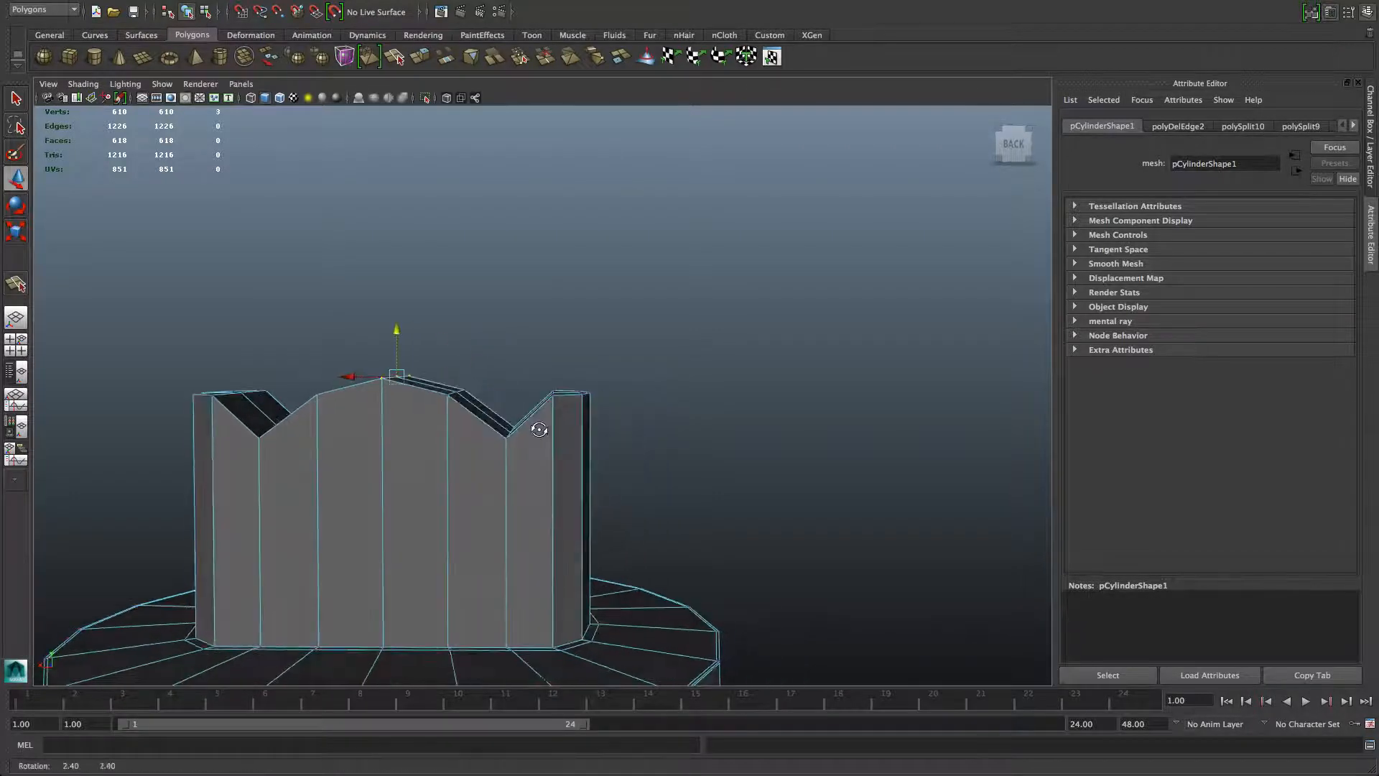
pyautogui.moveTo(539, 370); pyautogui.dragTo(568, 405)
pyautogui.keyDown('alt'); pyautogui.moveTo(455, 395); pyautogui.dragTo(367, 395); pyautogui.keyUp('alt')
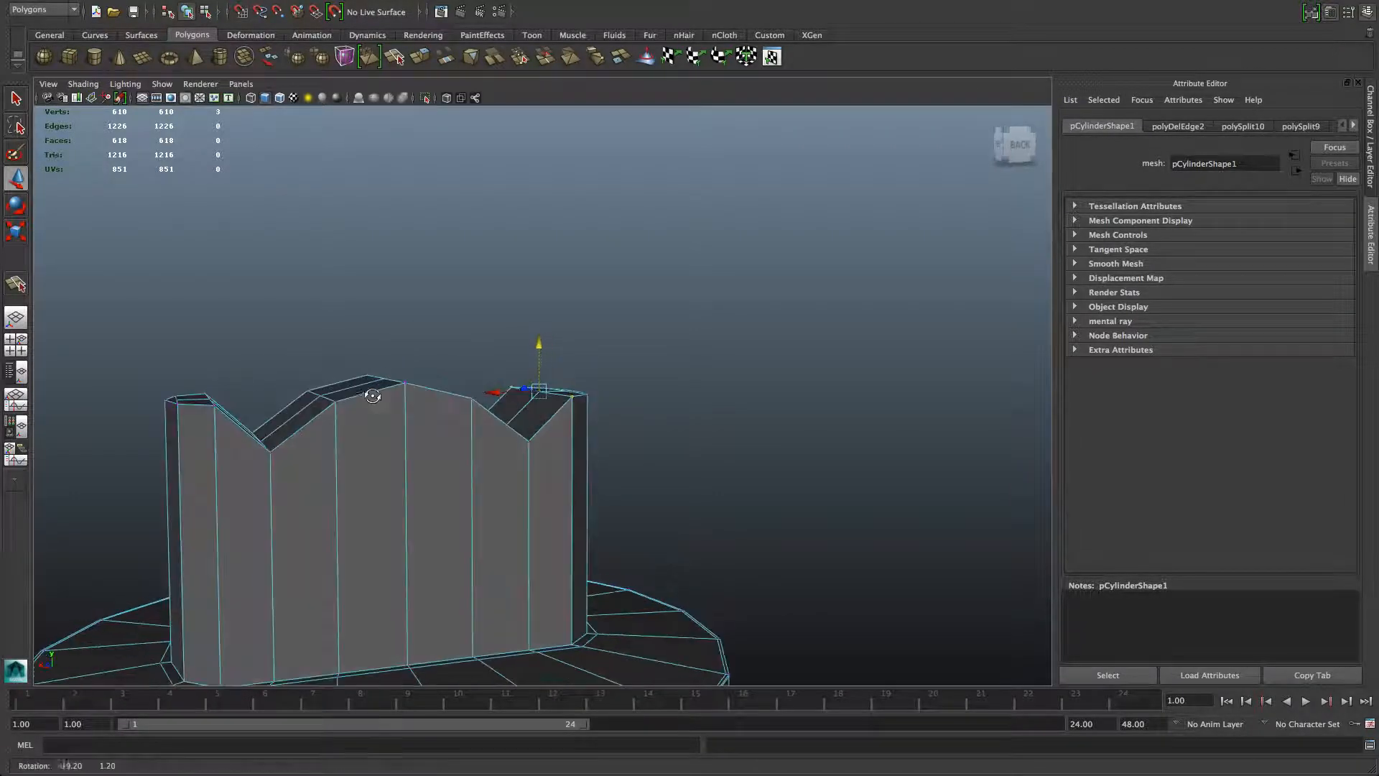
pyautogui.keyDown('shift'); pyautogui.moveTo(215, 419); pyautogui.dragTo(267, 435); pyautogui.keyUp('shift')
pyautogui.moveTo(387, 340); pyautogui.dragTo(399, 421)
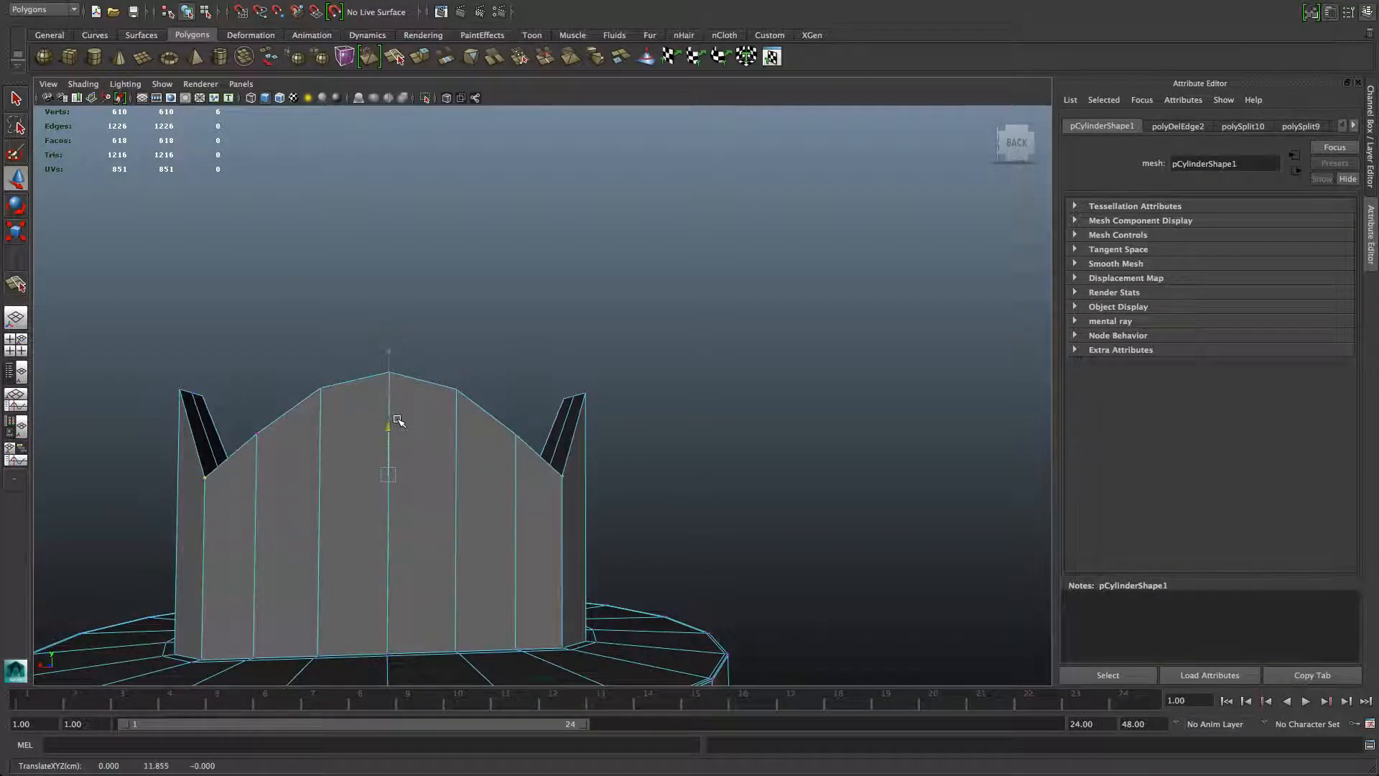
# Lower the remaining raised vertices at both ends of the block below the third cross rows, completing the arched profile
pyautogui.keyDown('alt'); pyautogui.moveTo(540, 445); pyautogui.dragTo(546, 446); pyautogui.keyUp('alt')
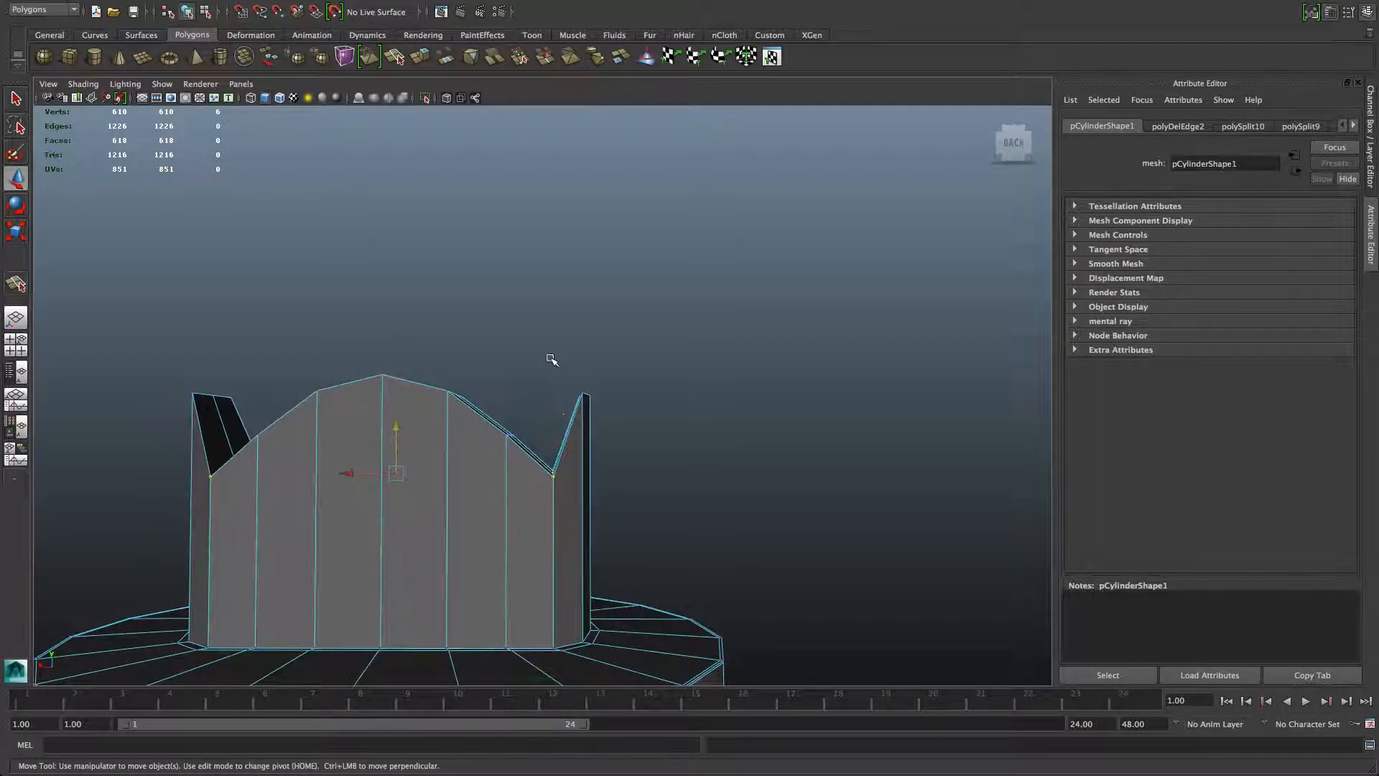
pyautogui.moveTo(551, 359); pyautogui.dragTo(652, 428)
pyautogui.keyDown('alt'); pyautogui.moveTo(269, 395); pyautogui.dragTo(456, 382, button='middle'); pyautogui.keyUp('alt')
pyautogui.keyDown('shift'); pyautogui.moveTo(425, 419); pyautogui.dragTo(427, 422); pyautogui.keyUp('shift')
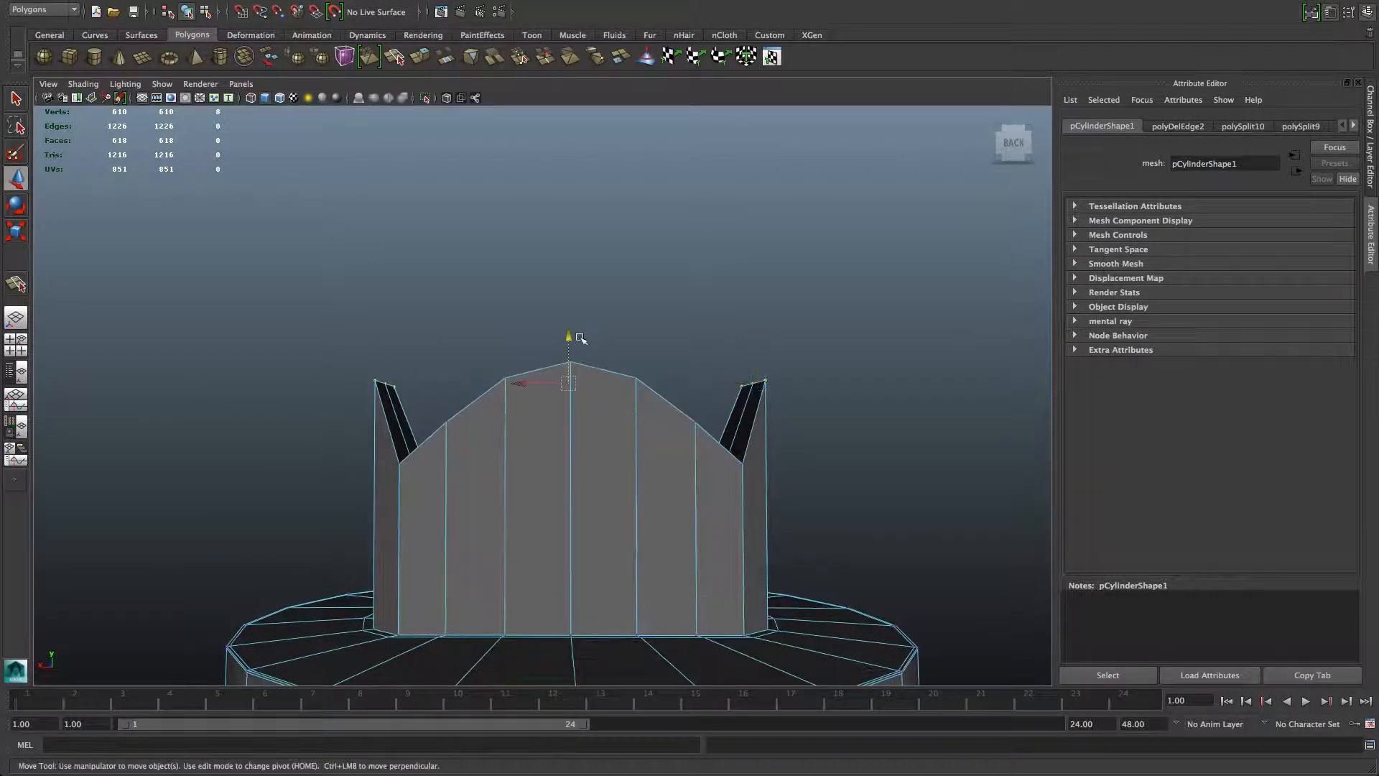
pyautogui.moveTo(575, 335); pyautogui.dragTo(719, 558)
# Lower the middle vertex of both end walls together, slightly below the neighbouring chamfer vertices
pyautogui.click(370, 518)
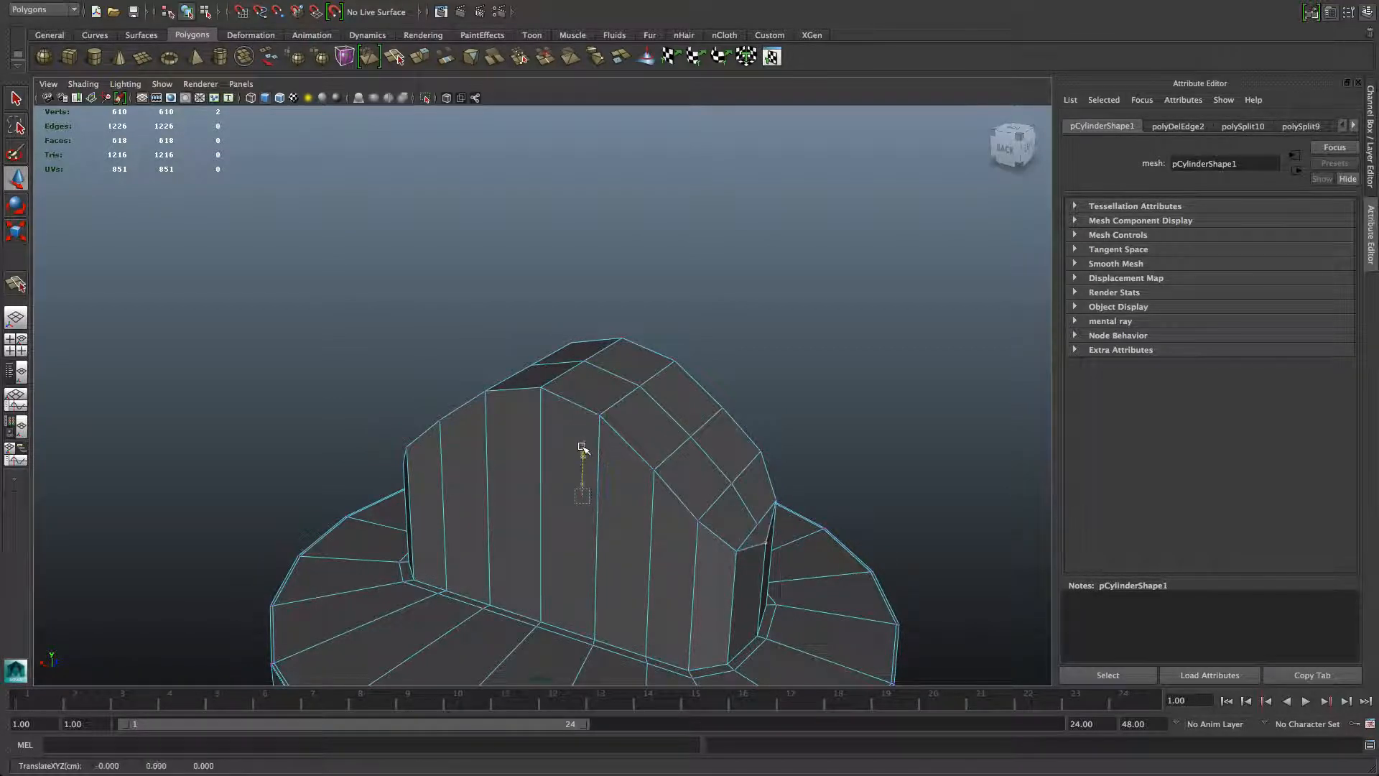
pyautogui.keyDown('alt'); pyautogui.moveTo(579, 431); pyautogui.dragTo(361, 436); pyautogui.keyUp('alt')
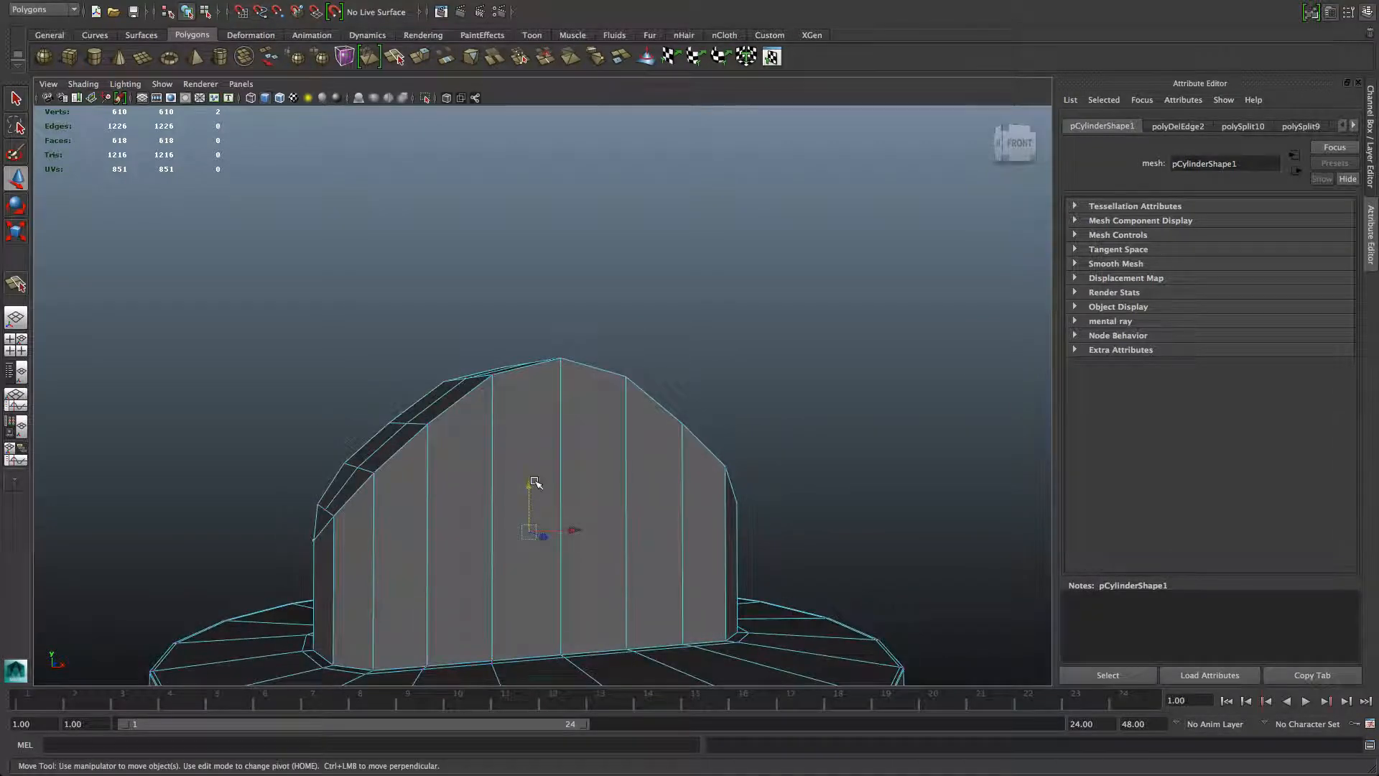
pyautogui.click(532, 476)
pyautogui.hotkey('ctrl', 'z')
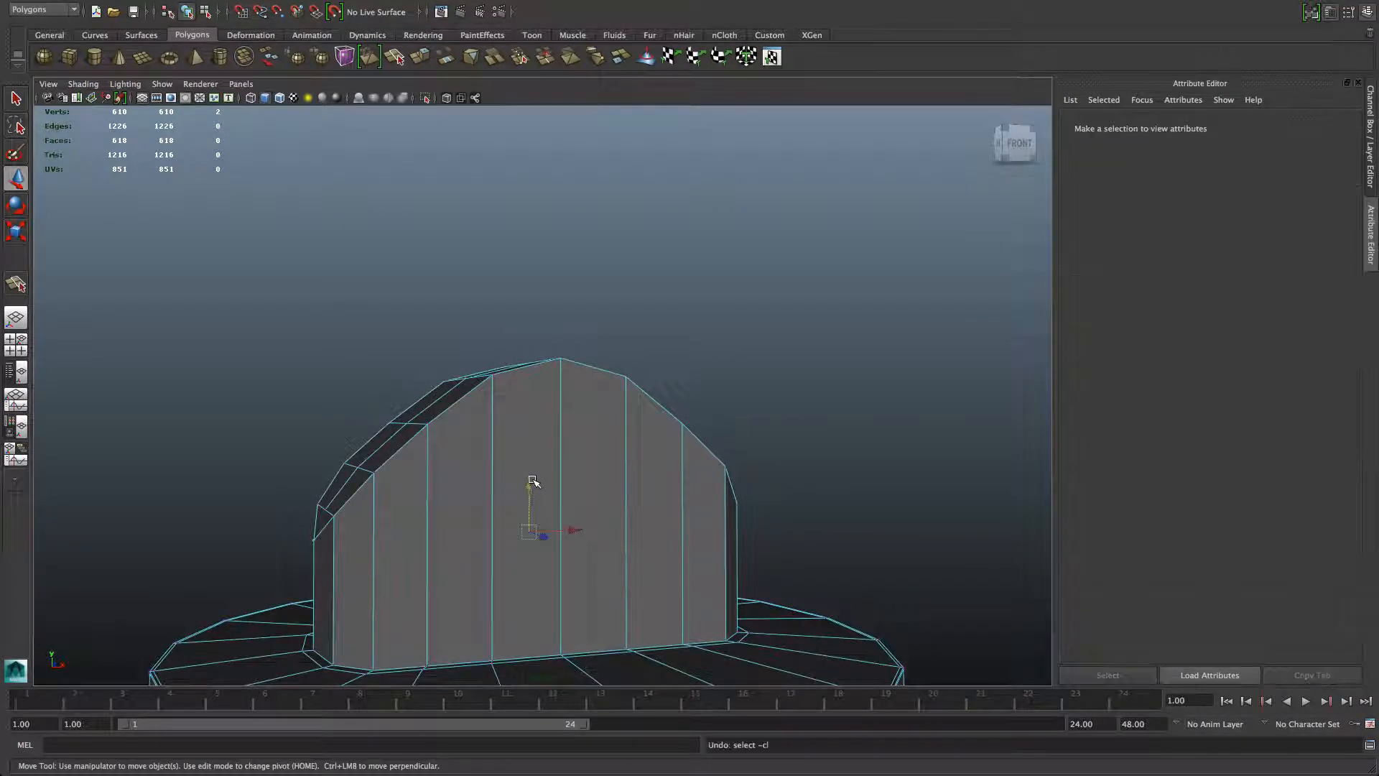
pyautogui.moveTo(531, 482); pyautogui.dragTo(765, 491)
# Move the arch's topmost row of three vertices slightly down to flatten the peak
pyautogui.keyDown('alt'); pyautogui.moveTo(553, 440); pyautogui.dragTo(573, 434); pyautogui.keyUp('alt')
pyautogui.moveTo(576, 429); pyautogui.dragTo(533, 425, button='right')
pyautogui.keyDown('alt'); pyautogui.moveTo(578, 443); pyautogui.dragTo(587, 449); pyautogui.keyUp('alt')
pyautogui.moveTo(543, 367); pyautogui.dragTo(597, 416)
pyautogui.moveTo(568, 332); pyautogui.dragTo(568, 338)
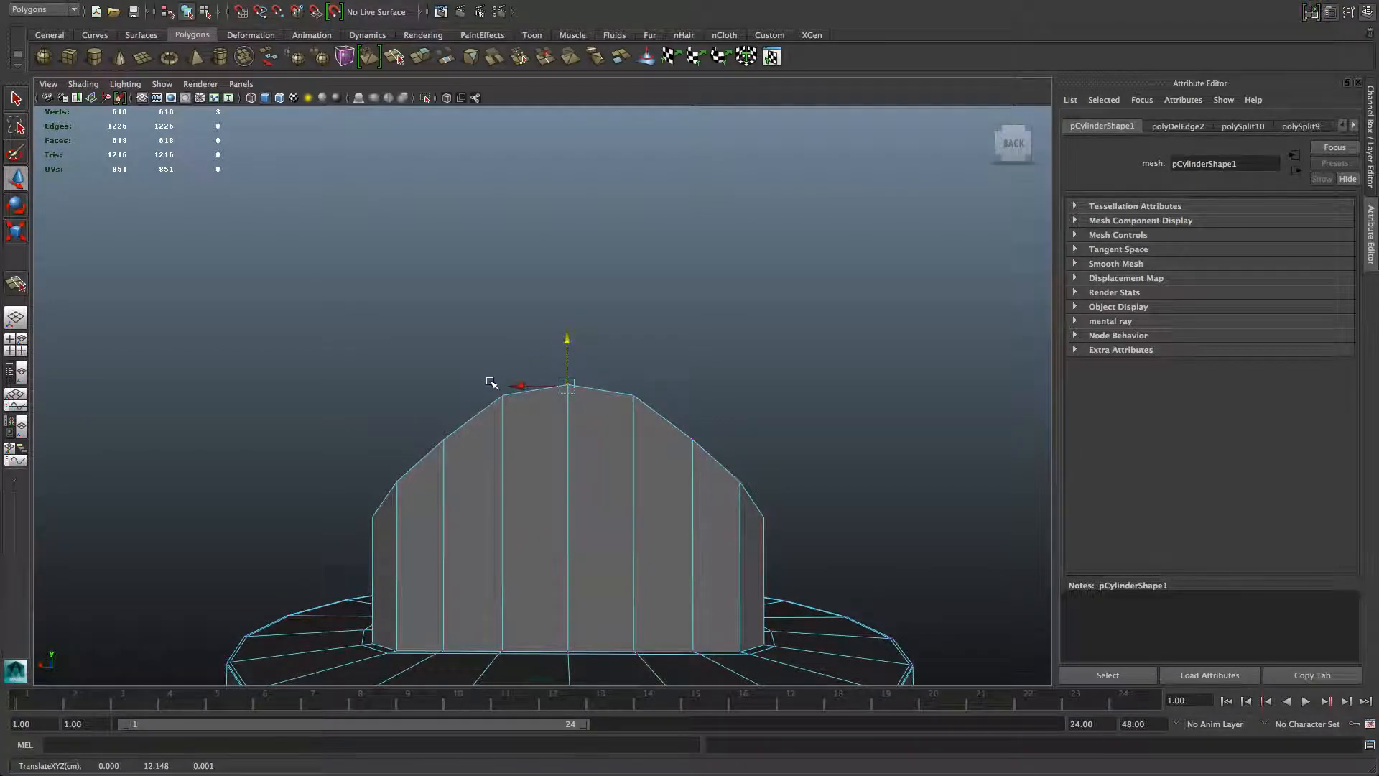
# Lower the nine vertices of the three uppermost cross rows together slightly to even out the arch's curve
pyautogui.moveTo(475, 354); pyautogui.dragTo(675, 445)
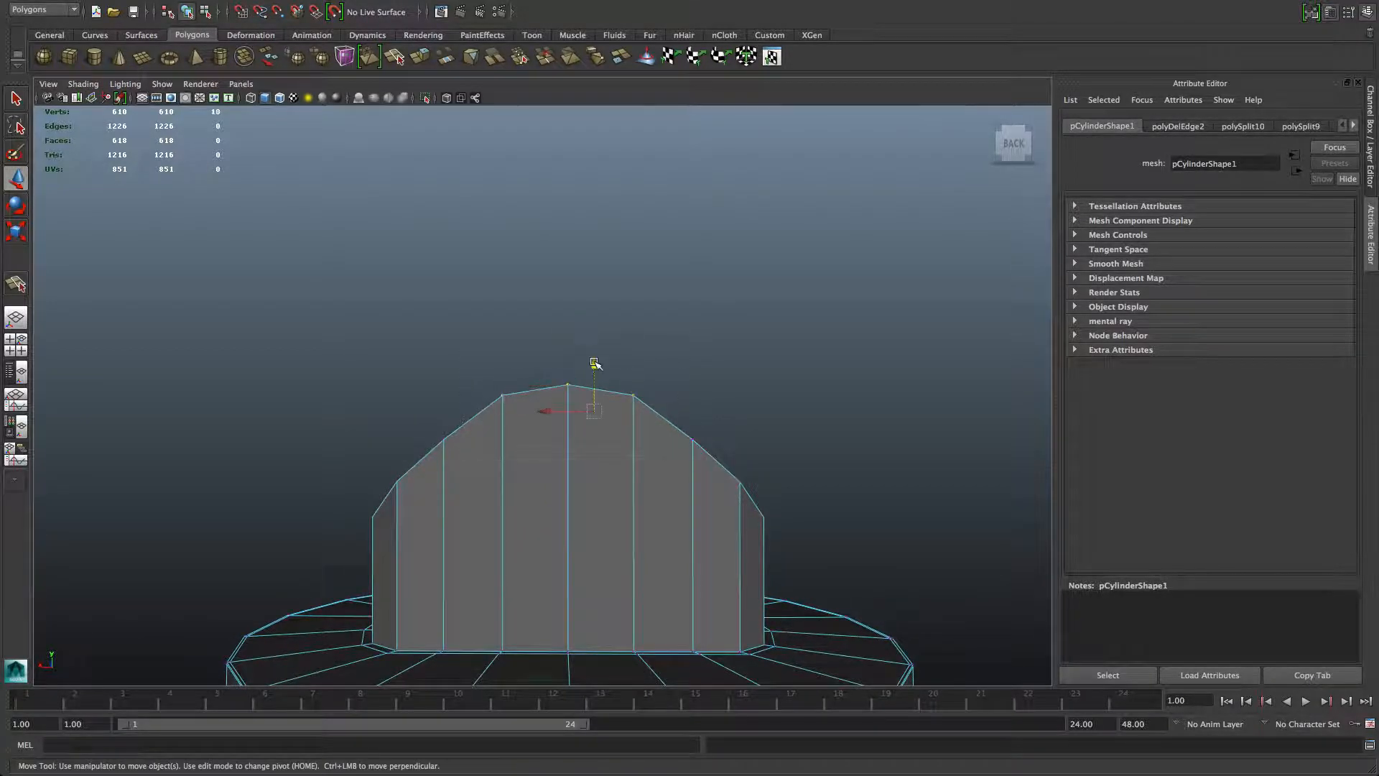
pyautogui.moveTo(594, 363); pyautogui.dragTo(512, 425)
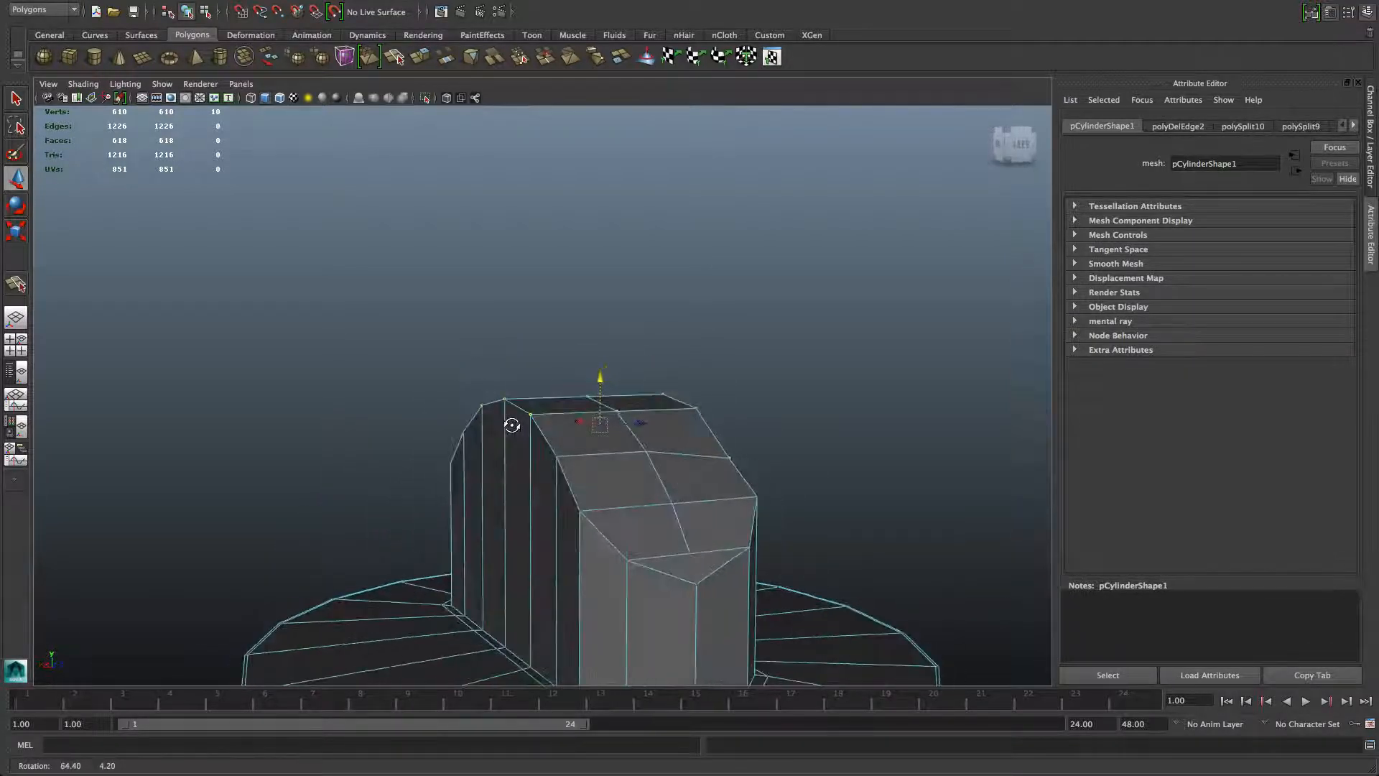
pyautogui.hotkey('ctrl', 'z')
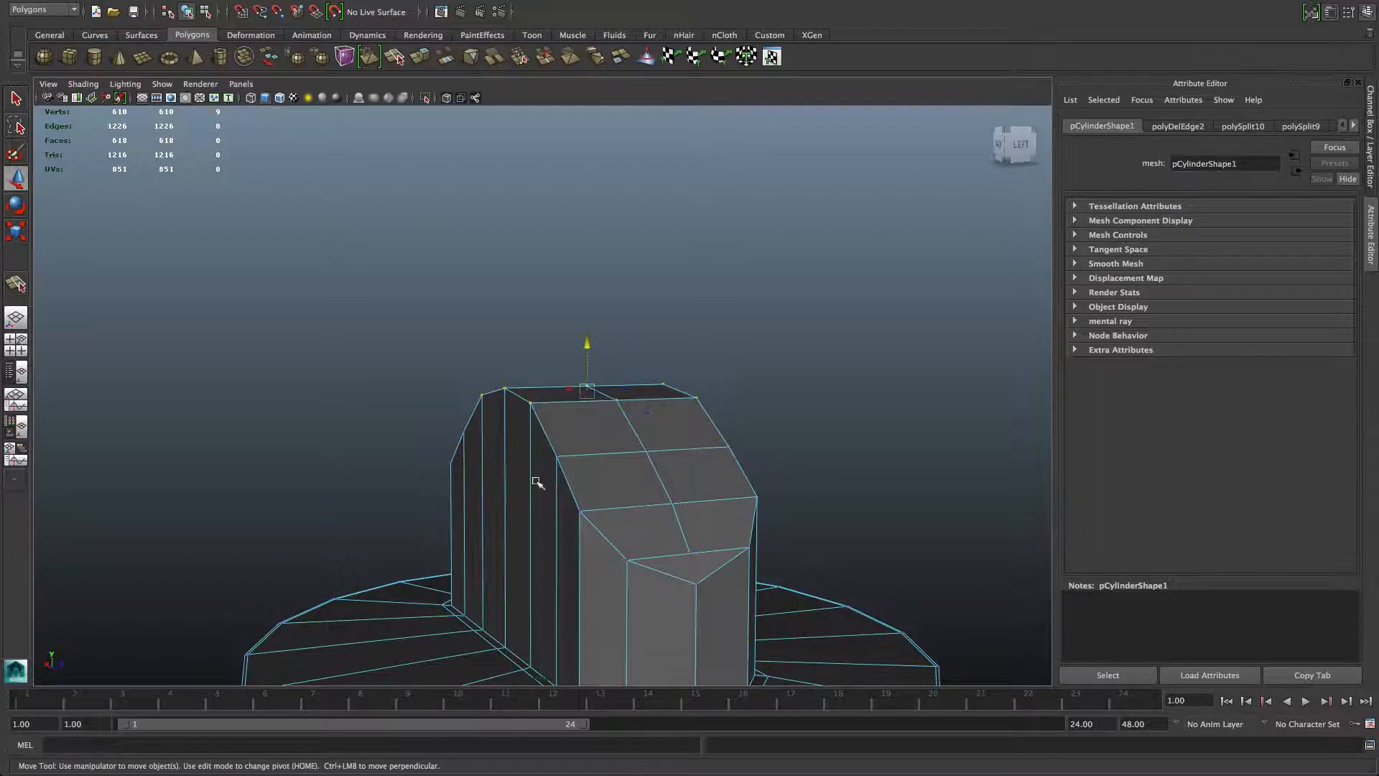
pyautogui.keyDown('alt'); pyautogui.moveTo(541, 482); pyautogui.dragTo(656, 484); pyautogui.keyUp('alt')
pyautogui.moveTo(569, 340); pyautogui.dragTo(570, 351)
pyautogui.keyDown('alt'); pyautogui.moveTo(589, 388); pyautogui.dragTo(595, 372); pyautogui.keyUp('alt')
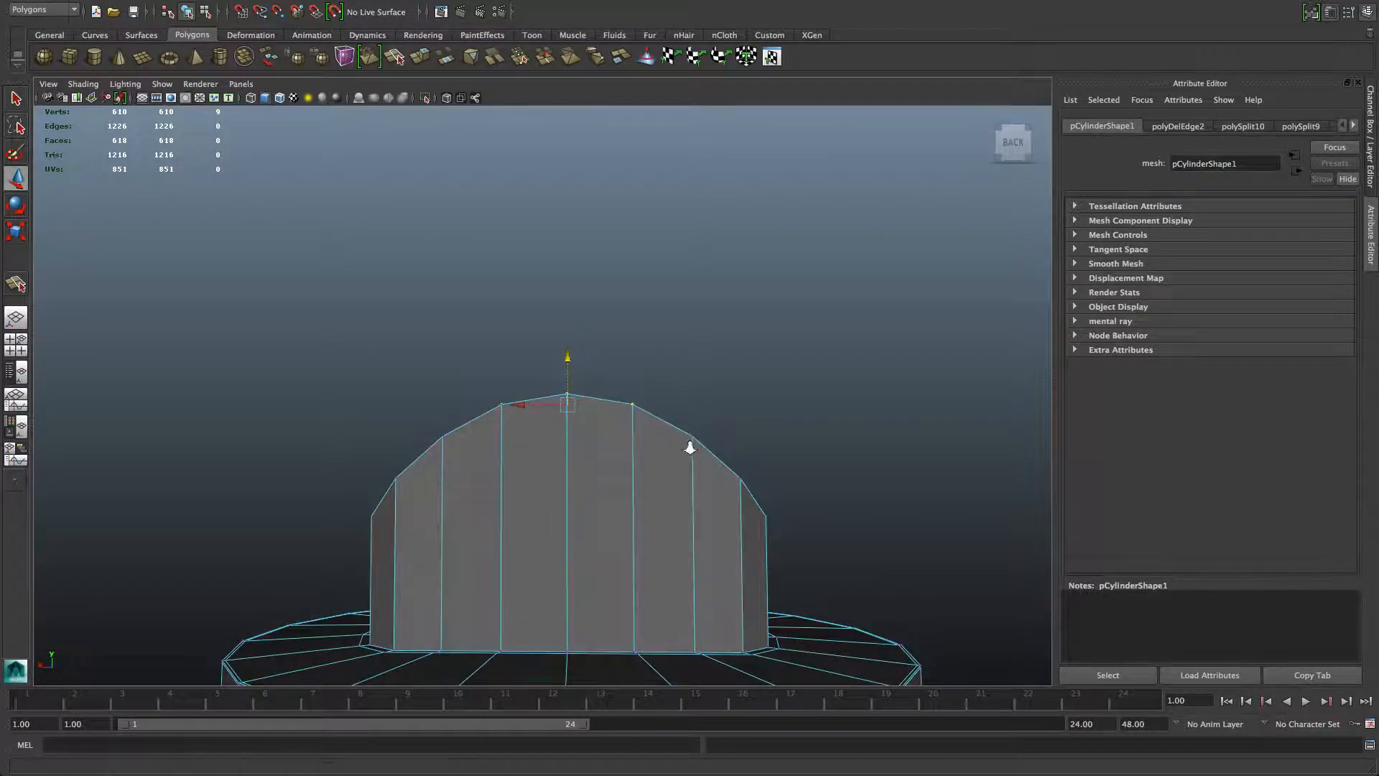
# Insert one edge loop around the arched block just below its top rim and another just above its base
pyautogui.keyDown('alt'); pyautogui.moveTo(690, 449); pyautogui.dragTo(585, 502); pyautogui.keyUp('alt')
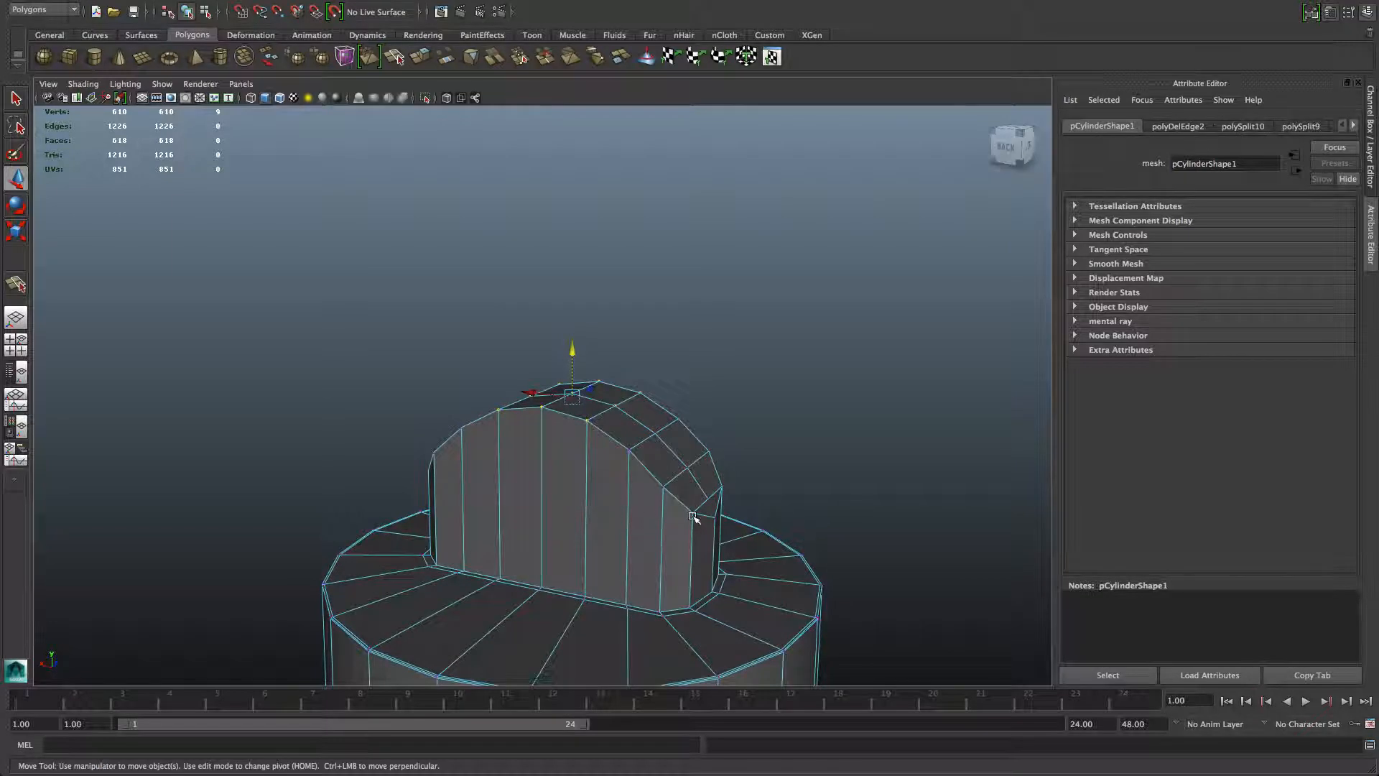
pyautogui.keyDown('alt'); pyautogui.moveTo(723, 548); pyautogui.dragTo(614, 533); pyautogui.keyUp('alt')
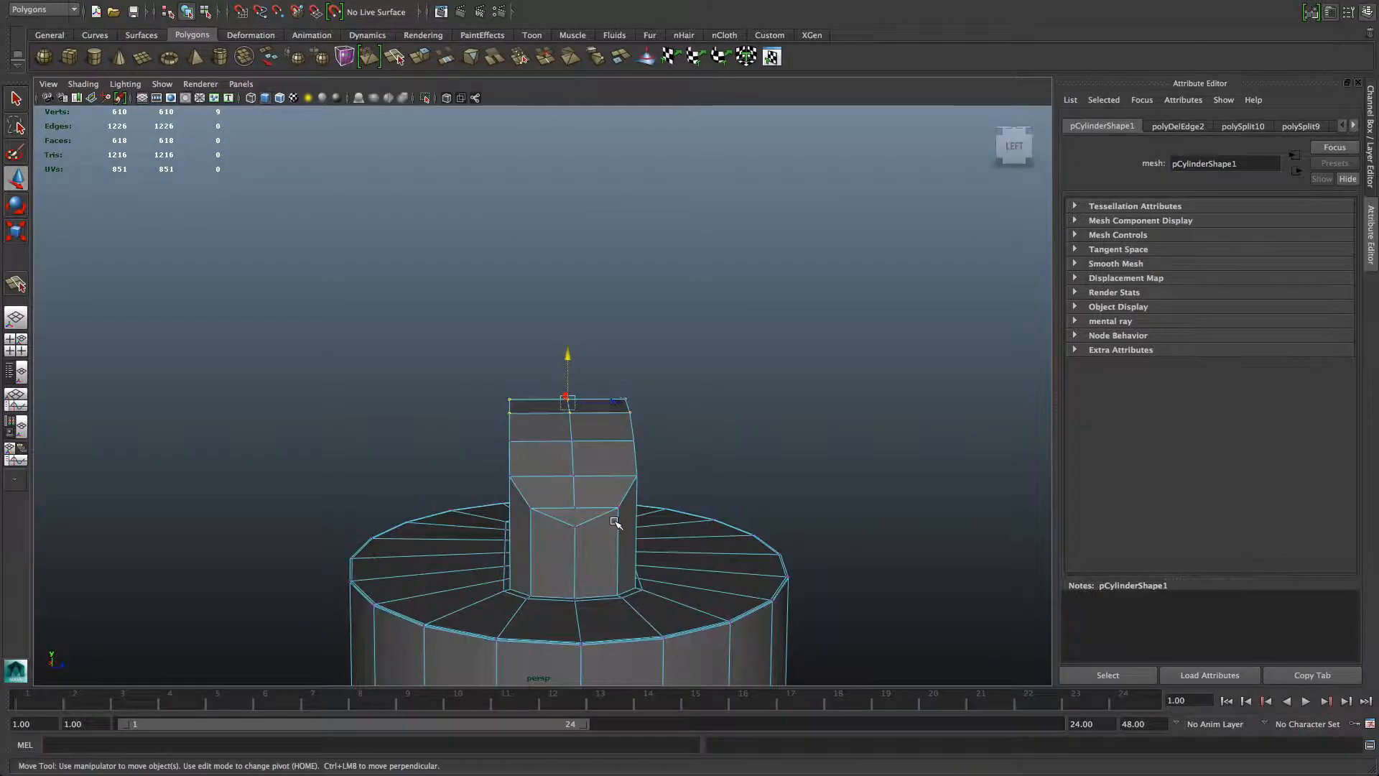
pyautogui.press('3')
pyautogui.keyDown('alt'); pyautogui.moveTo(600, 518); pyautogui.dragTo(662, 530); pyautogui.keyUp('alt')
pyautogui.press('1')
pyautogui.press('F8')
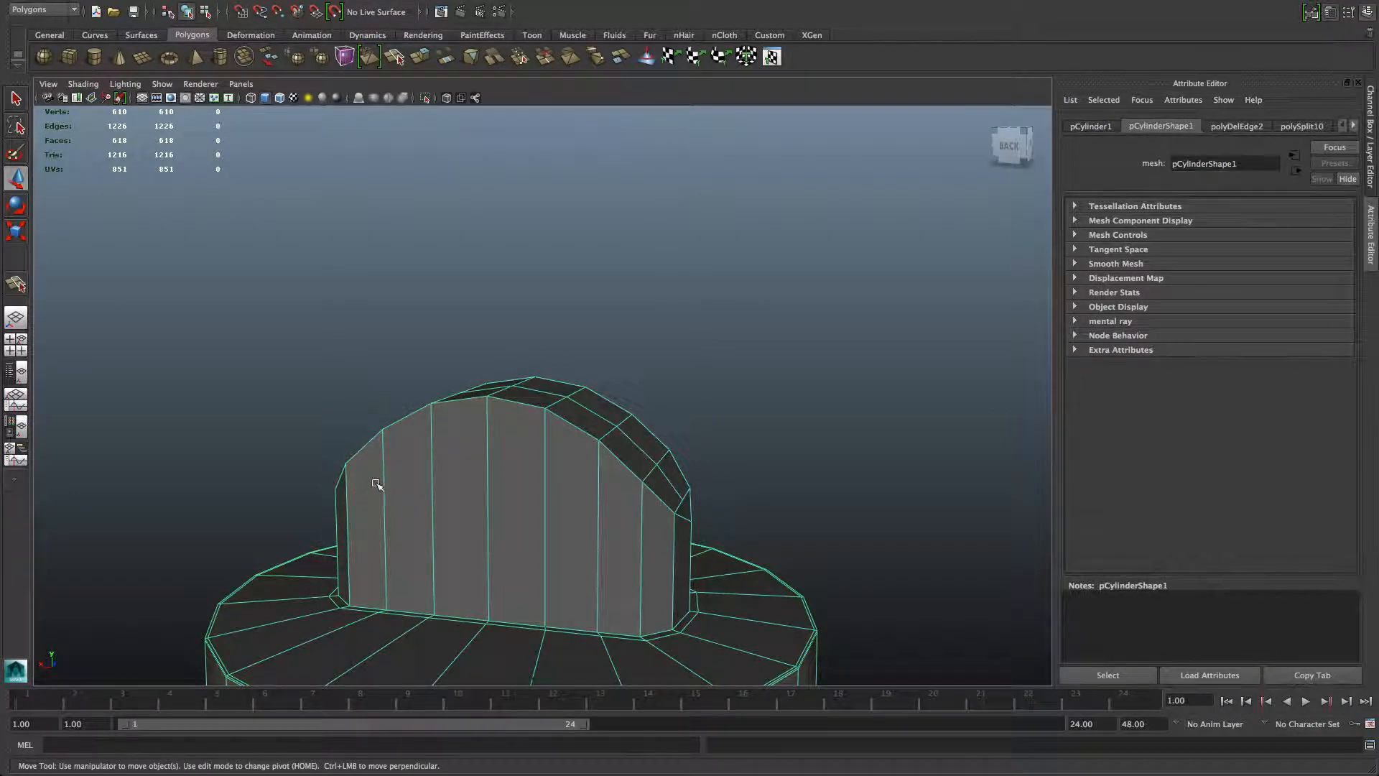
pyautogui.keyDown('shift'); pyautogui.moveTo(506, 494); pyautogui.dragTo(431, 511, button='right'); pyautogui.keyUp('shift')
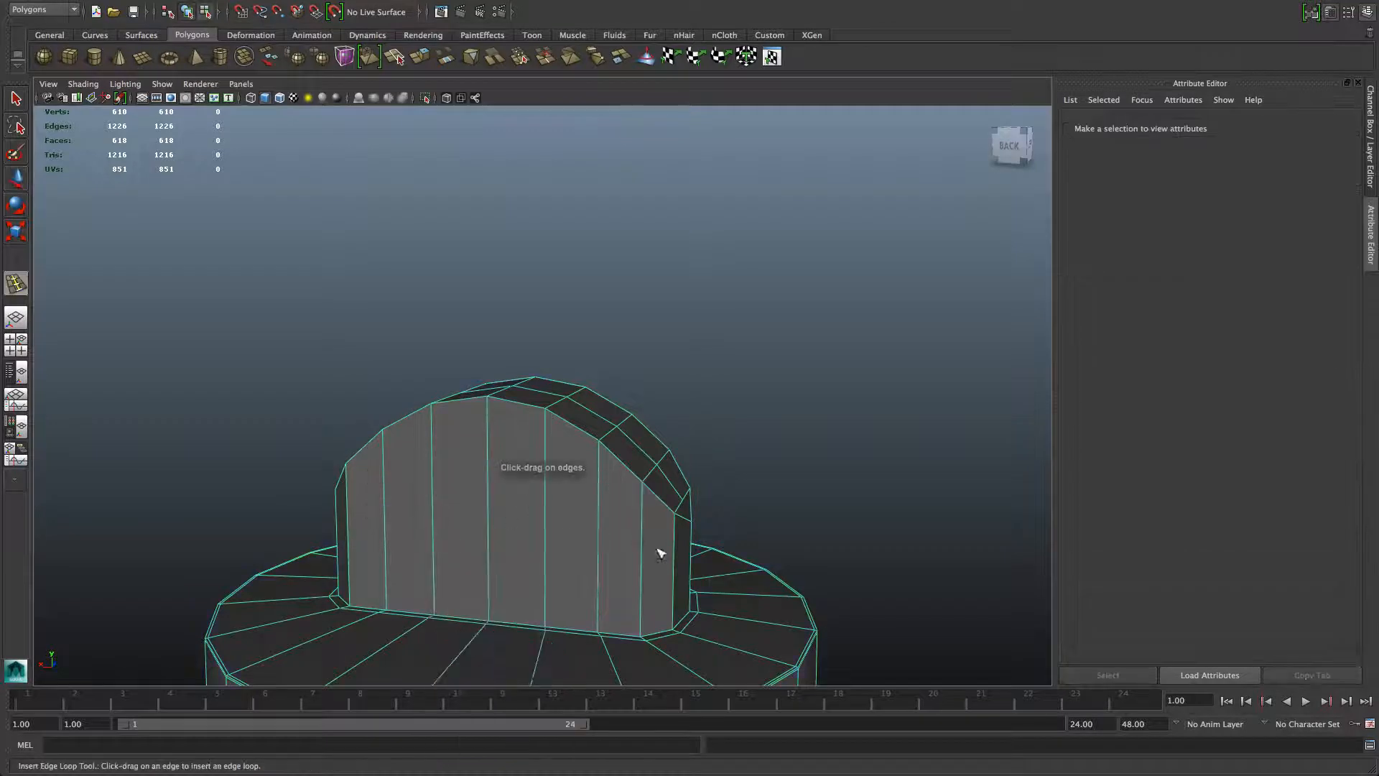
pyautogui.keyDown('alt'); pyautogui.moveTo(656, 548); pyautogui.dragTo(657, 511); pyautogui.keyUp('alt')
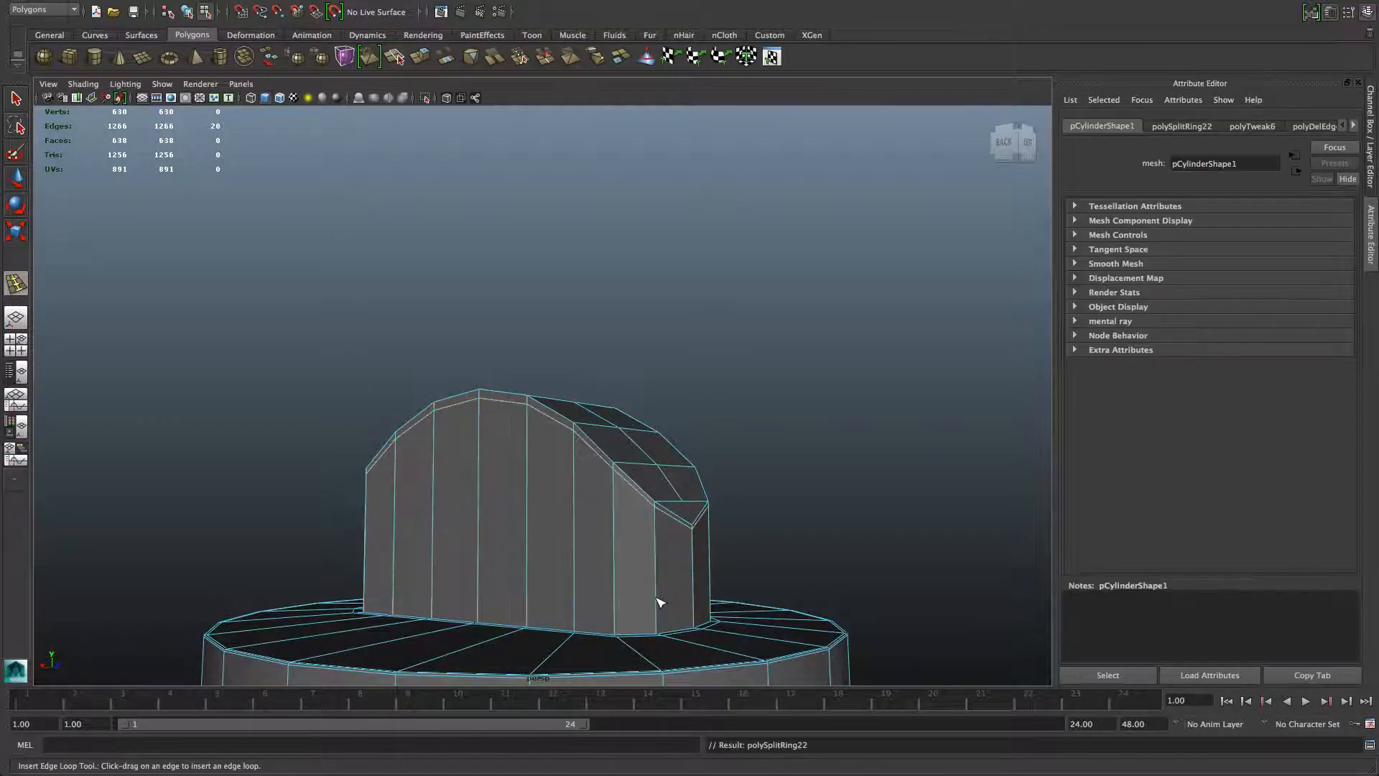
pyautogui.moveTo(659, 602)
pyautogui.keyDown('alt'); pyautogui.mouseDown()
pyautogui.moveTo(653, 624)
pyautogui.moveTo(640, 582)
pyautogui.moveTo(640, 596)
pyautogui.mouseUp(); pyautogui.keyUp('alt')
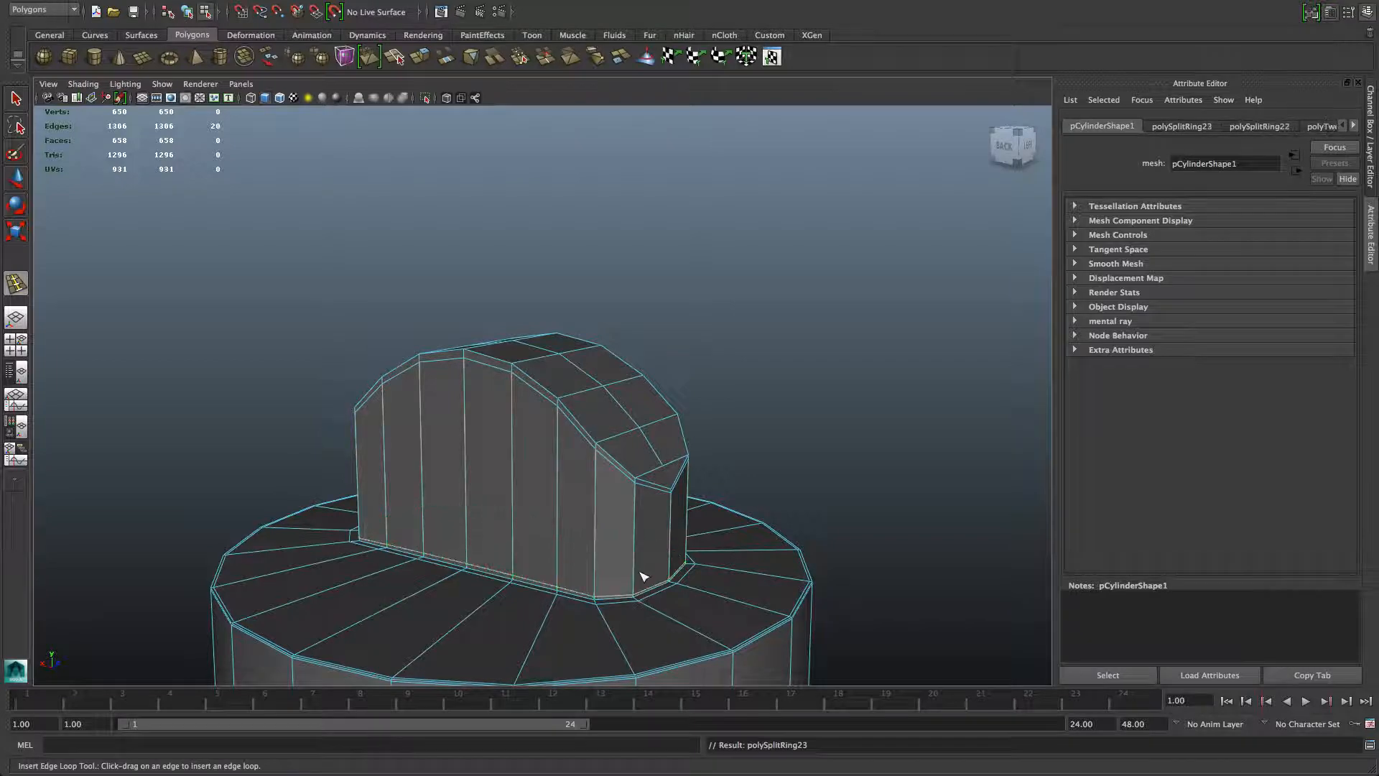
pyautogui.press('q')
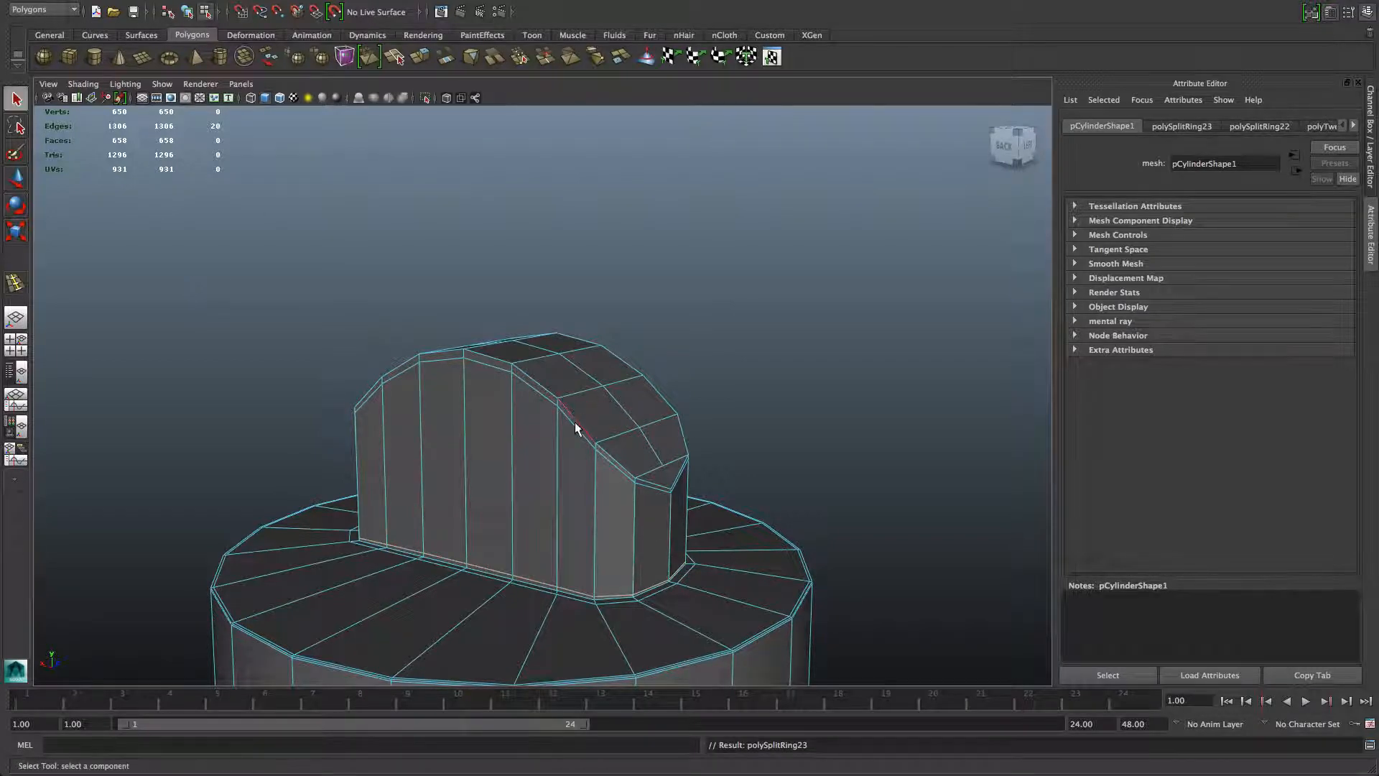
# Insert three roughly evenly spaced edge loops around the block's walls between the top rim and base support loops
pyautogui.press('3')
pyautogui.keyDown('alt'); pyautogui.moveTo(672, 479); pyautogui.dragTo(721, 475); pyautogui.keyUp('alt')
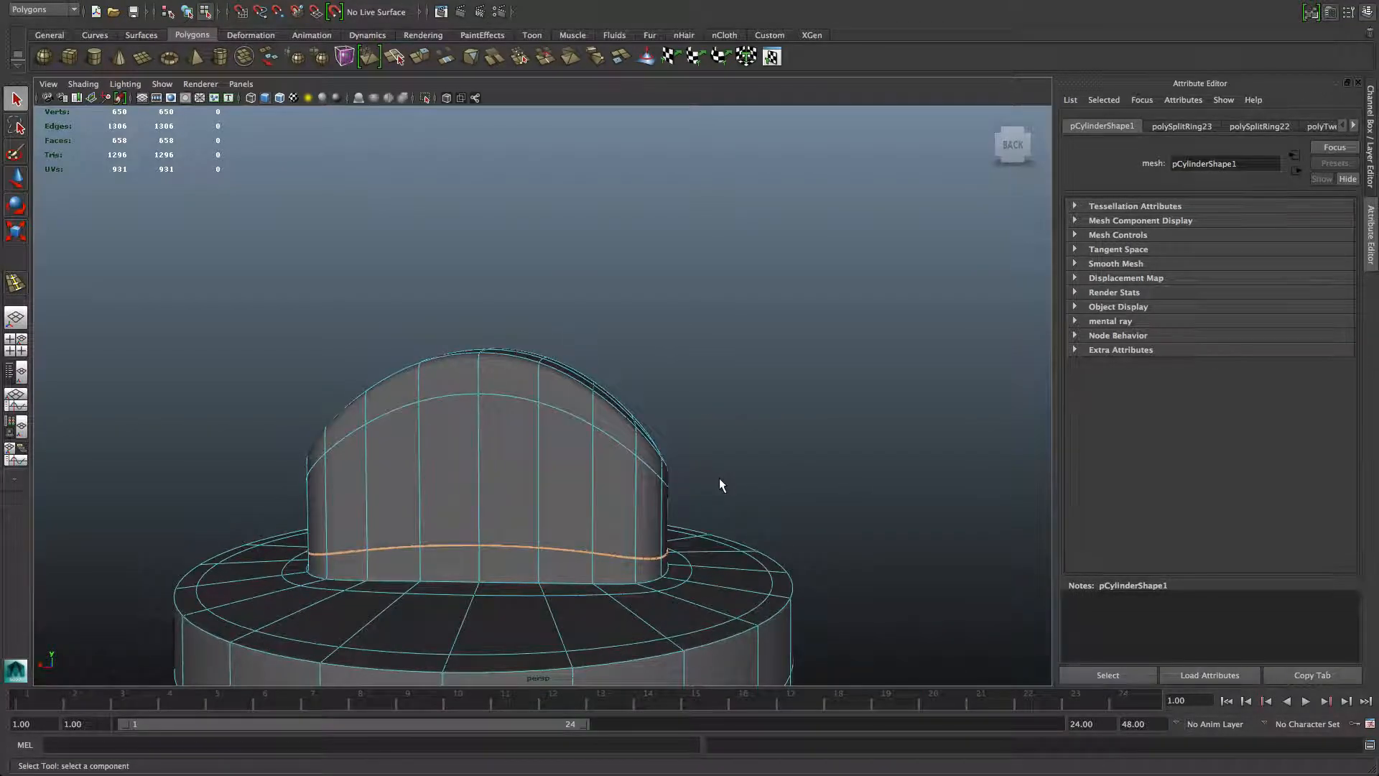
pyautogui.press('1')
pyautogui.keyDown('alt'); pyautogui.moveTo(602, 477); pyautogui.dragTo(621, 438, button='middle'); pyautogui.keyUp('alt')
pyautogui.keyDown('alt'); pyautogui.moveTo(621, 437); pyautogui.dragTo(538, 415, button='right'); pyautogui.keyUp('alt')
pyautogui.keyDown('shift'); pyautogui.rightClick(539, 415); pyautogui.keyUp('shift')
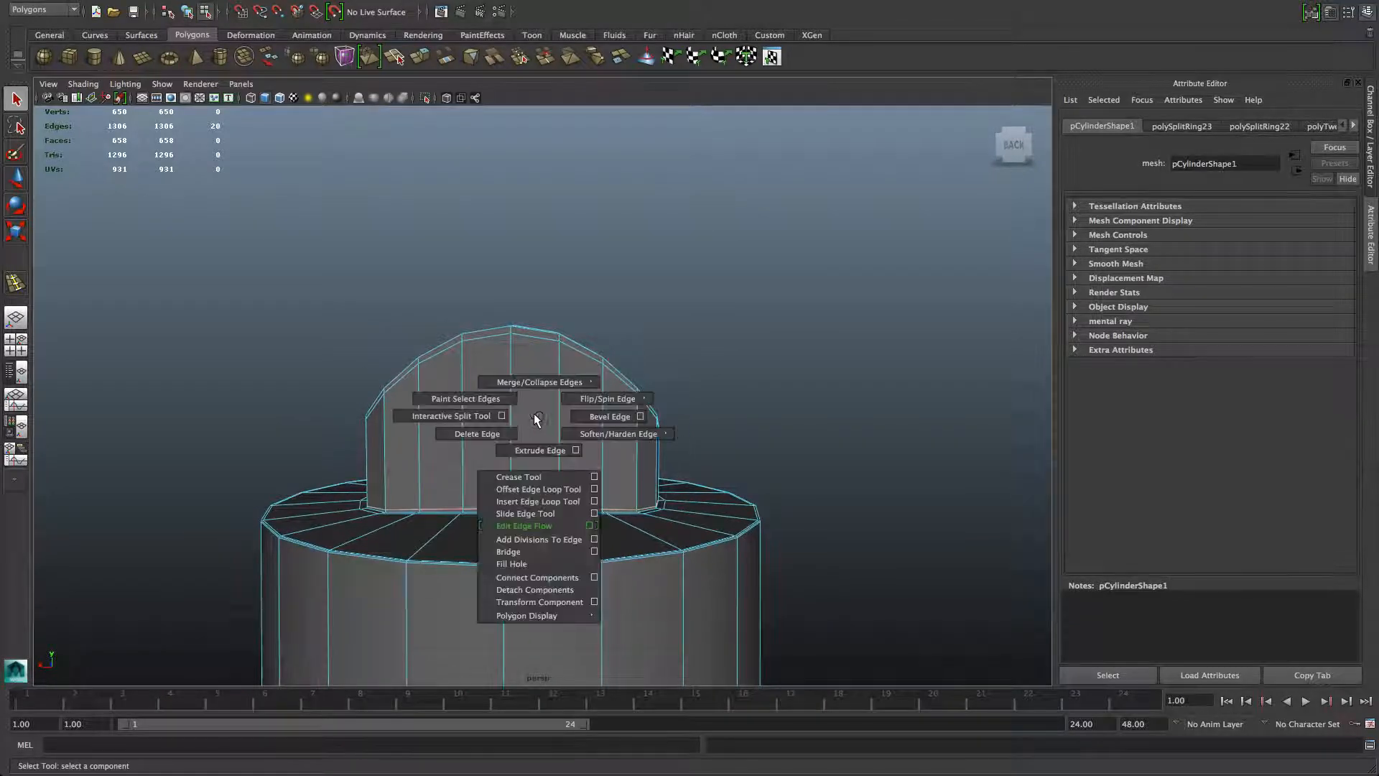
pyautogui.press('F8')
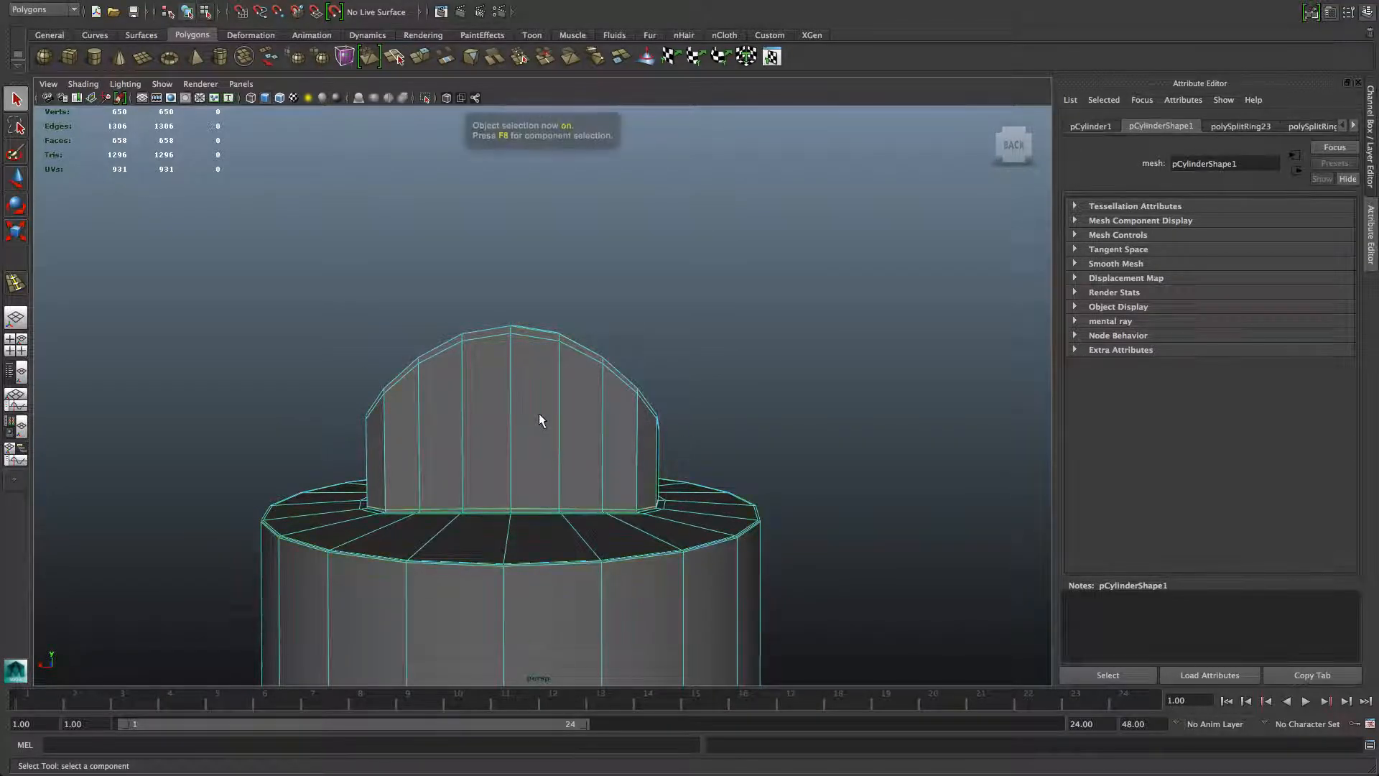
pyautogui.keyDown('shift'); pyautogui.moveTo(553, 427); pyautogui.dragTo(503, 439, button='right'); pyautogui.keyUp('shift')
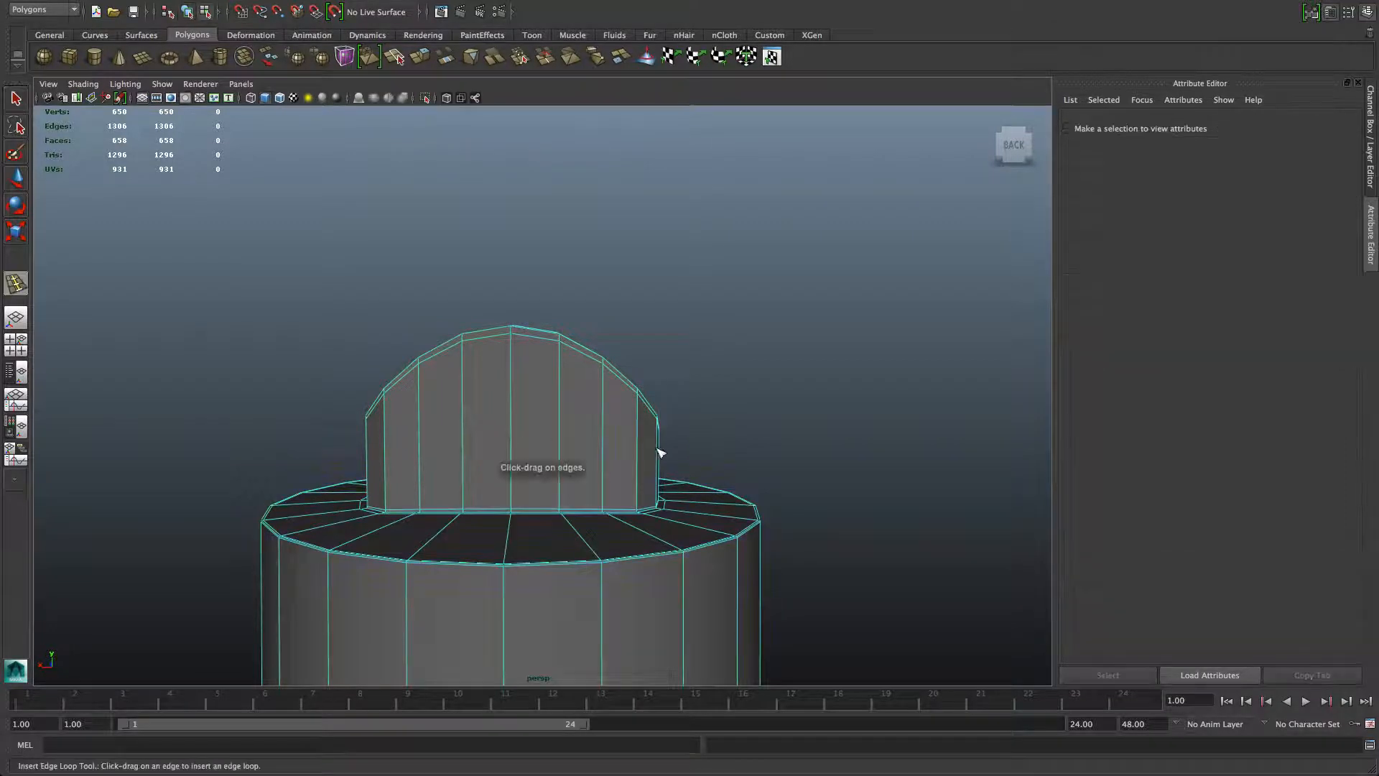
pyautogui.moveTo(659, 451)
pyautogui.mouseDown()
pyautogui.moveTo(658, 437)
pyautogui.moveTo(658, 476)
pyautogui.mouseUp()
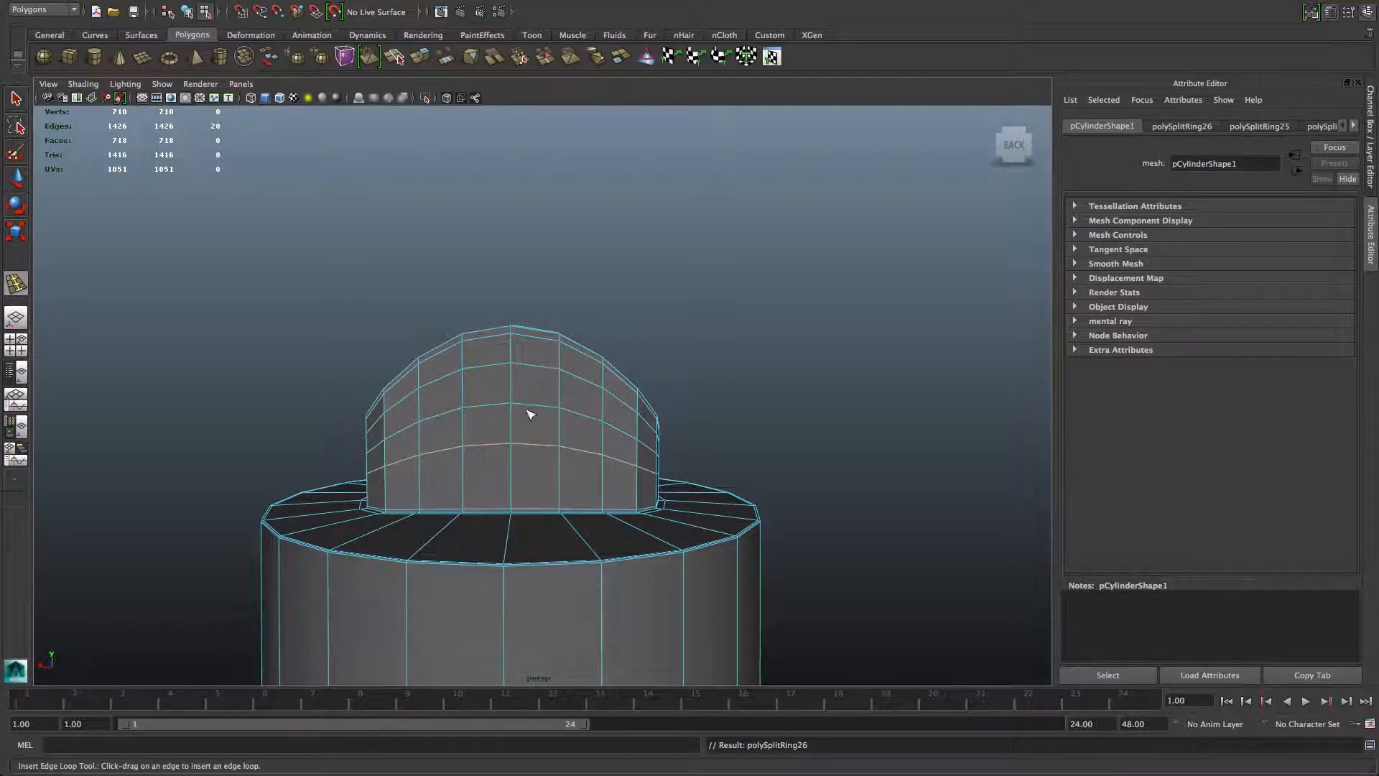
pyautogui.scroll(4, 559, 404)
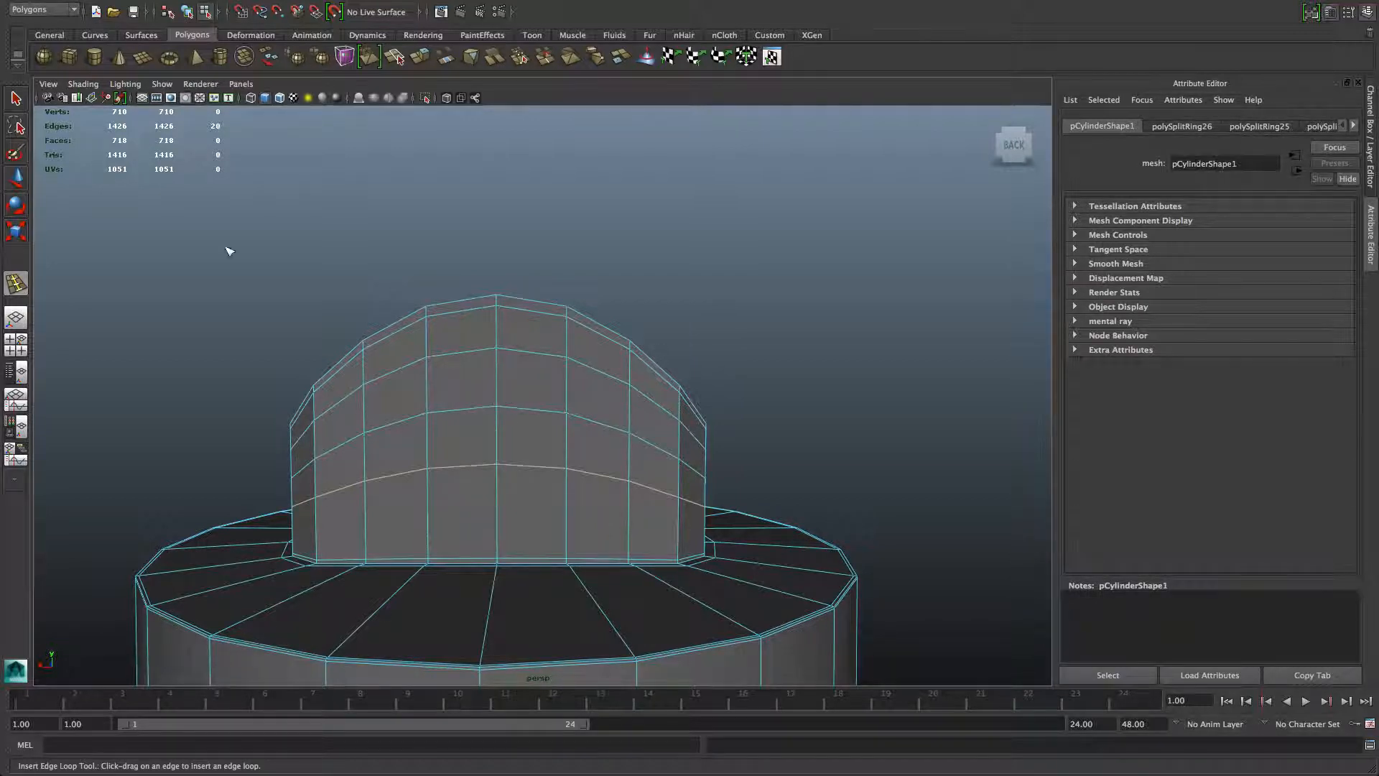
# Chamfer the vertex at the centre of the block's broad side wall into a small diamond face
pyautogui.click(16, 99)
pyautogui.rightClick(501, 381)
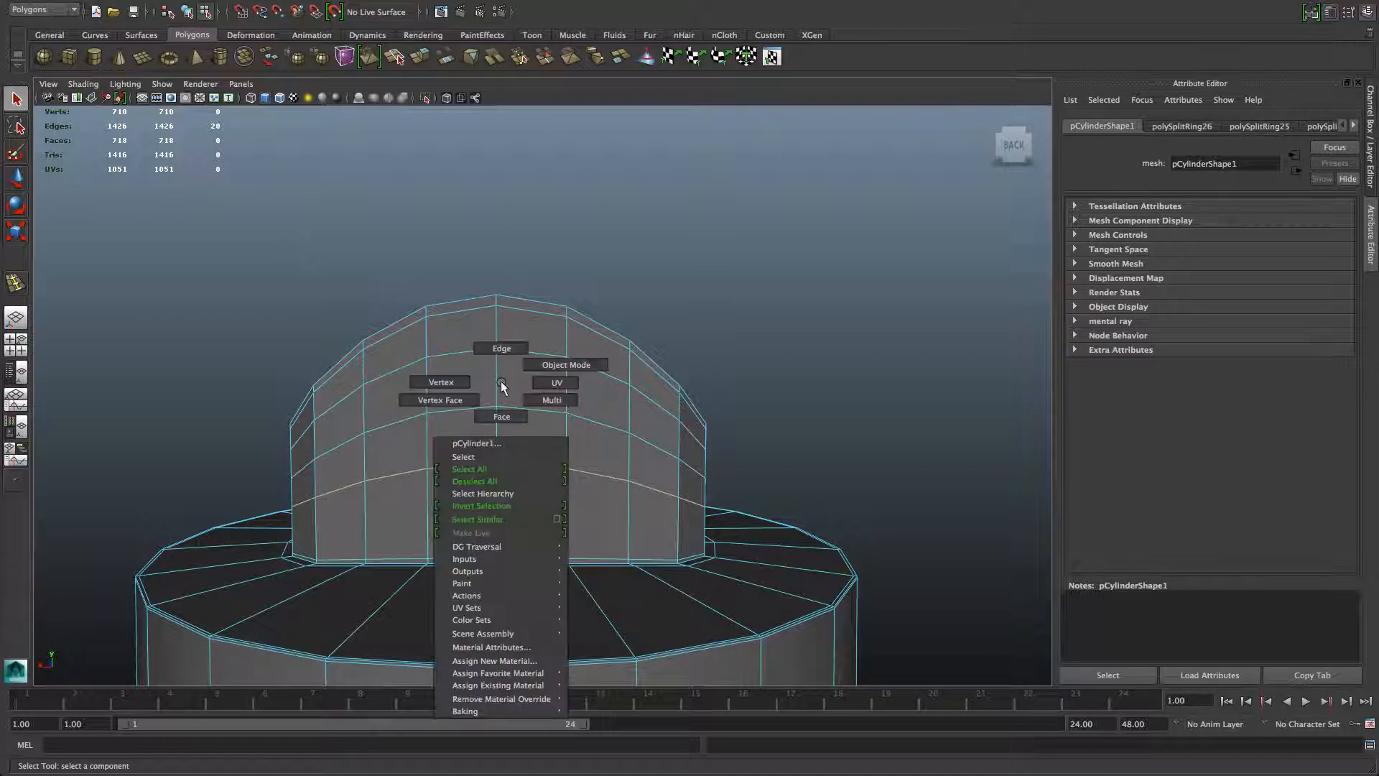
pyautogui.moveTo(502, 381); pyautogui.dragTo(441, 382, button='right')
pyautogui.click(496, 407)
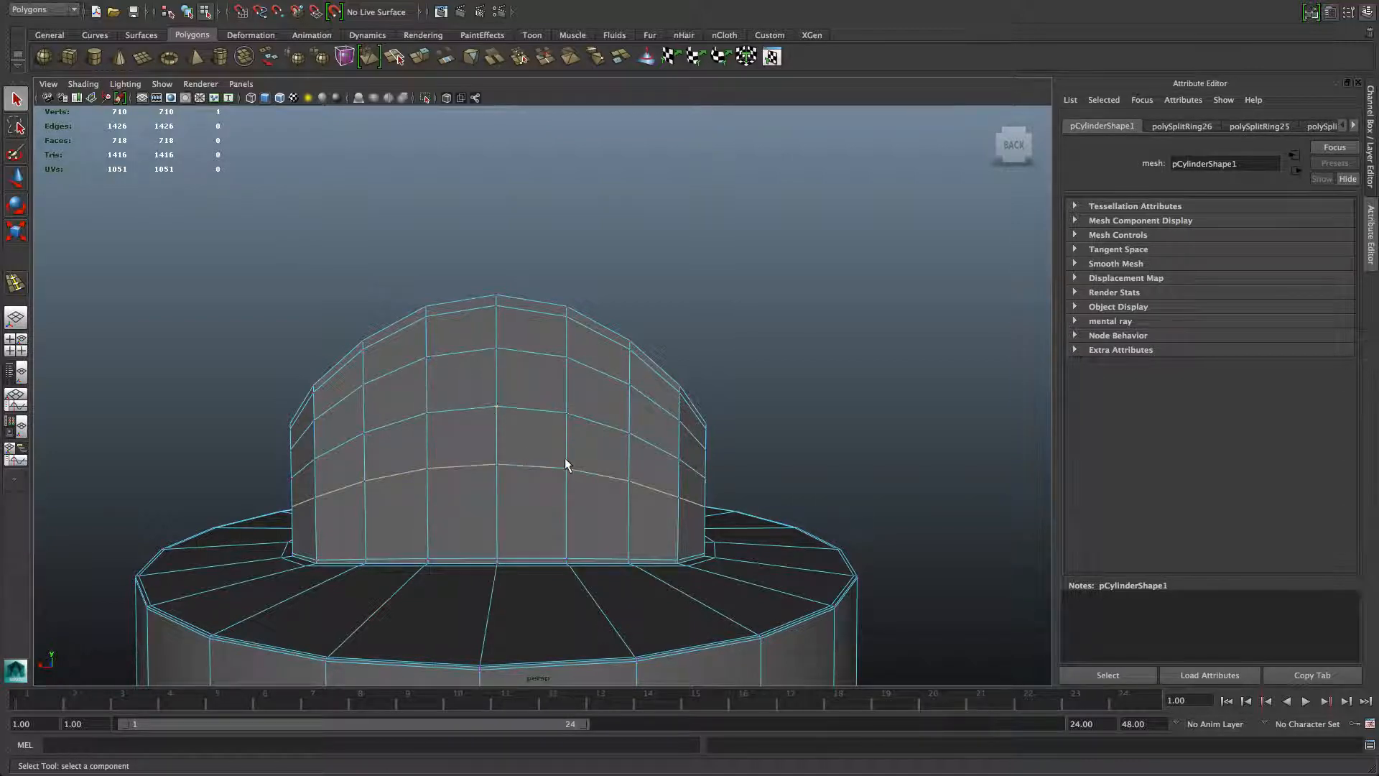
pyautogui.keyDown('alt'); pyautogui.moveTo(565, 460); pyautogui.dragTo(523, 462); pyautogui.keyUp('alt')
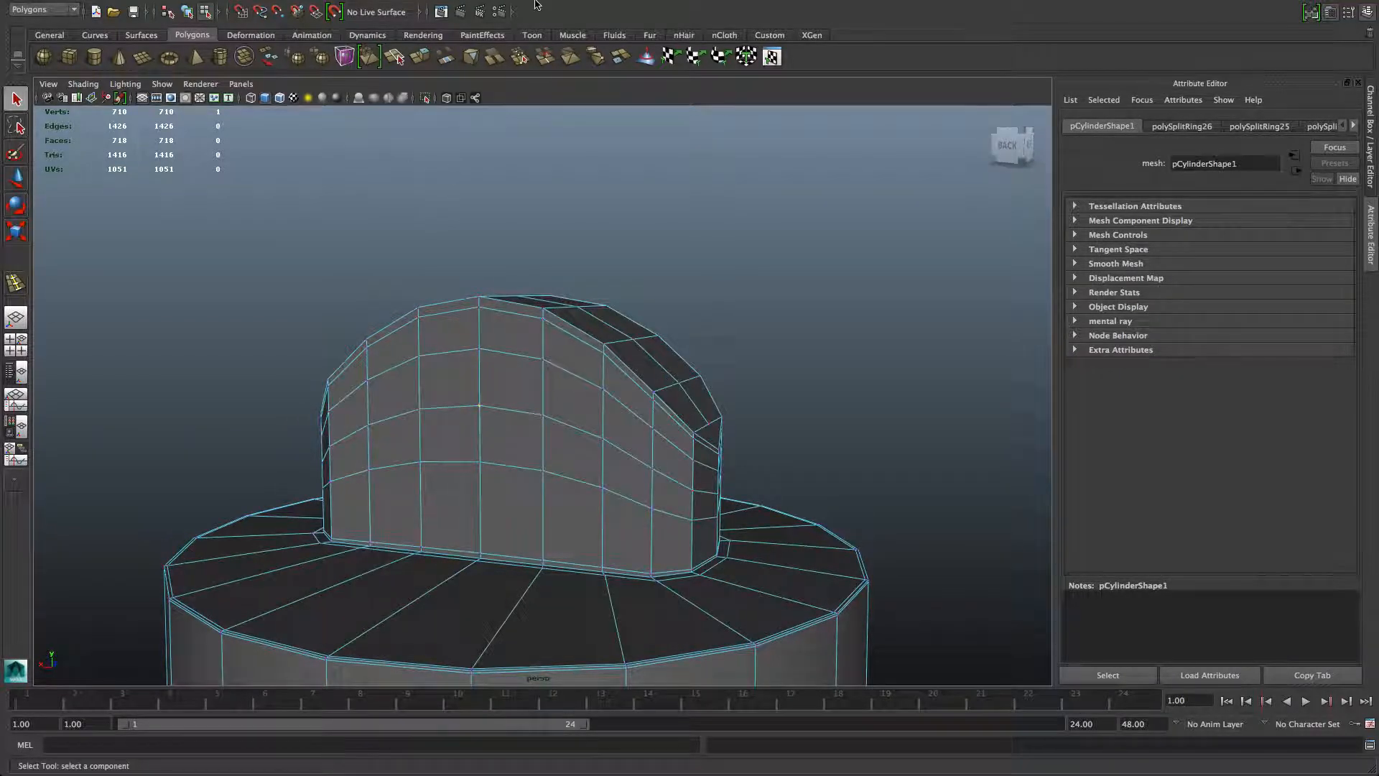
pyautogui.moveTo(535, 5)
pyautogui.click(430, 8)
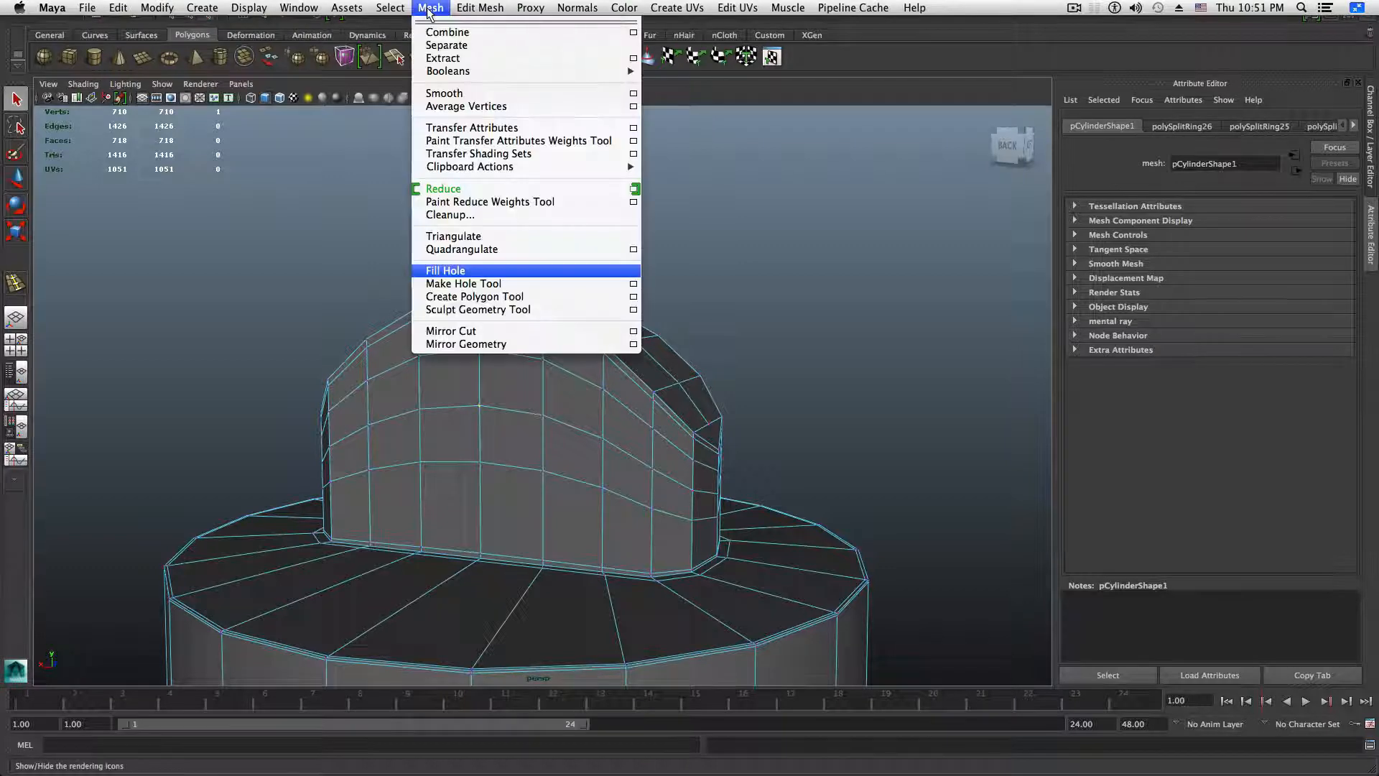
pyautogui.moveTo(480, 8)
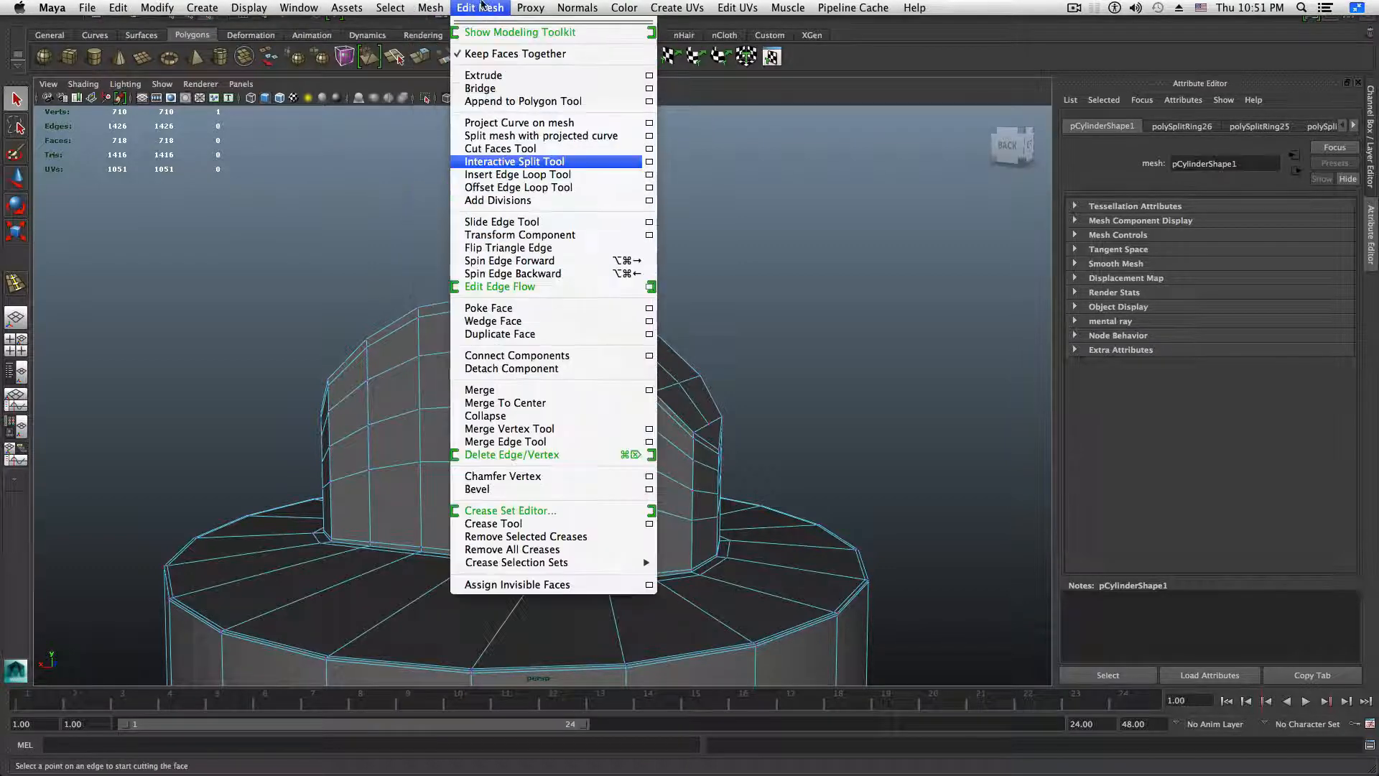
pyautogui.click(502, 477)
pyautogui.keyDown('alt'); pyautogui.moveTo(502, 477); pyautogui.dragTo(533, 429); pyautogui.keyUp('alt')
# Scale the diamond face up until its corners nearly reach the surrounding grid vertices
pyautogui.moveTo(497, 406); pyautogui.dragTo(499, 437, button='right')
pyautogui.click(498, 408)
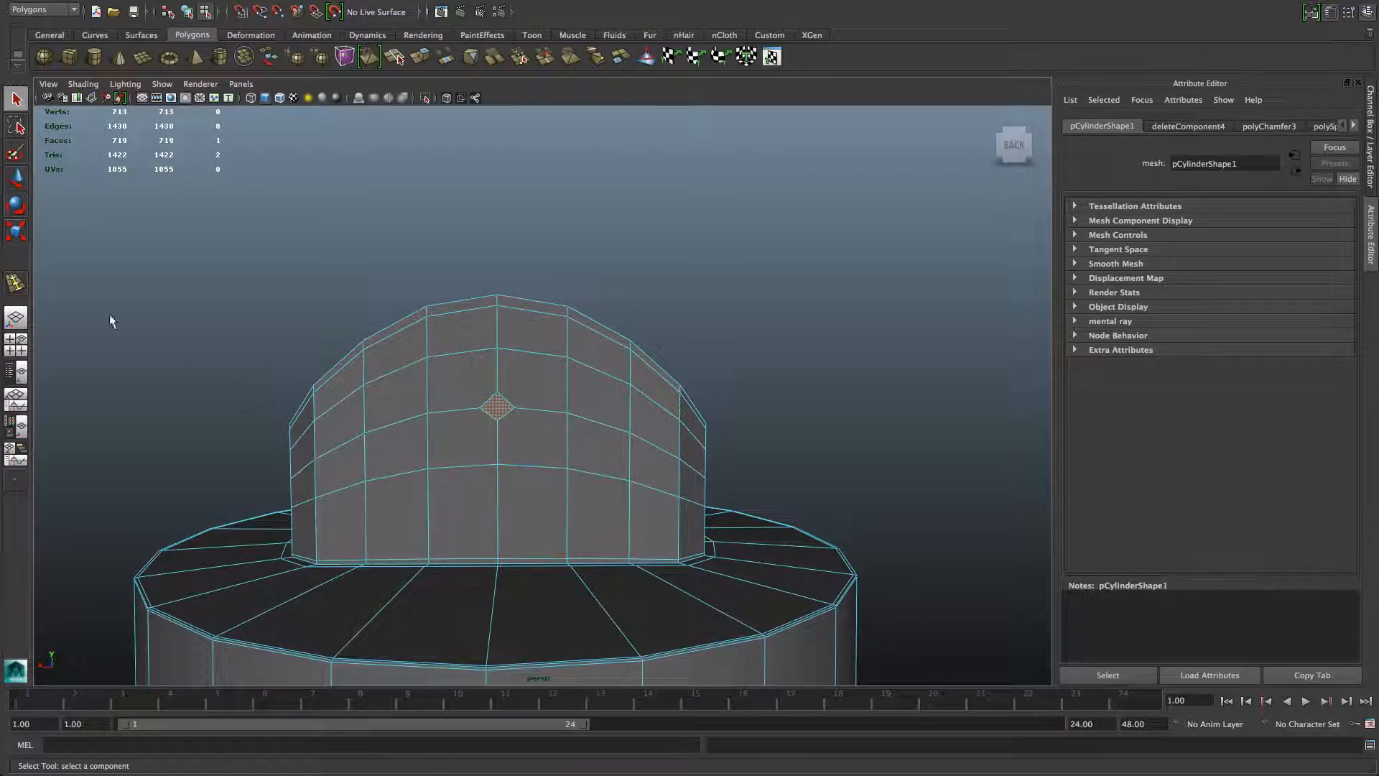
pyautogui.click(15, 234)
pyautogui.moveTo(496, 406)
pyautogui.mouseDown()
pyautogui.moveTo(557, 426)
pyautogui.moveTo(496, 407)
pyautogui.moveTo(545, 421)
pyautogui.moveTo(505, 424)
pyautogui.mouseUp()
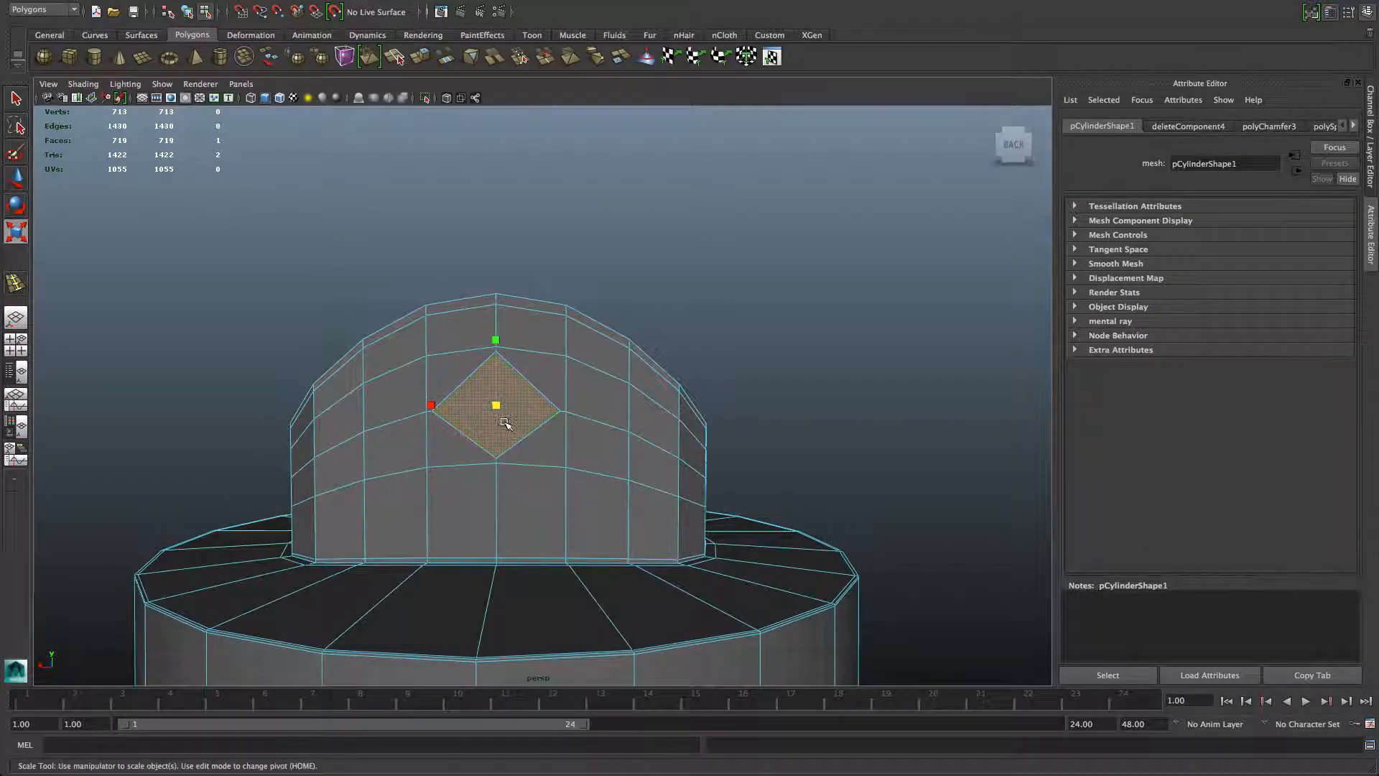
pyautogui.keyDown('alt'); pyautogui.moveTo(524, 454); pyautogui.dragTo(529, 433, button='middle'); pyautogui.keyUp('alt')
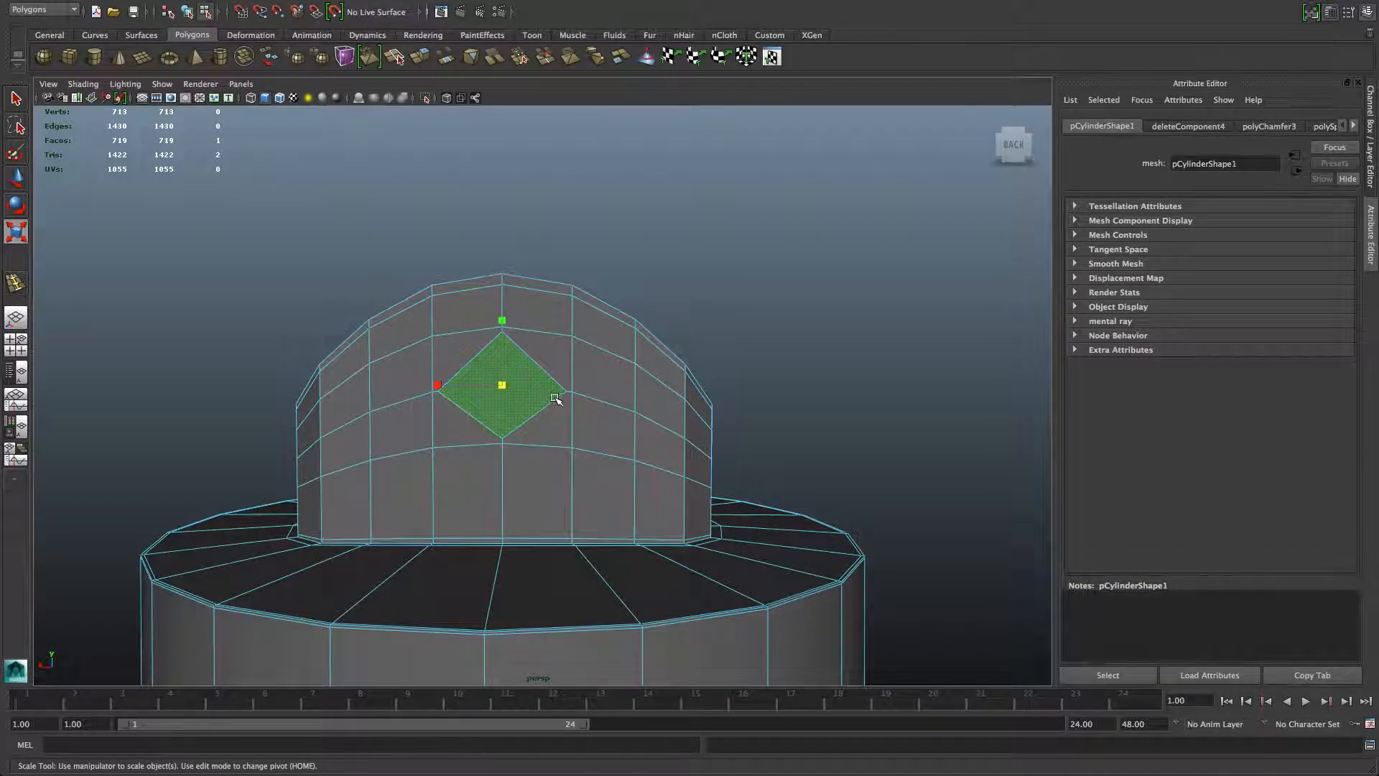
pyautogui.click(490, 394)
# Try to lower the vertices at the diamond's bottom corner slightly, and undo the move
pyautogui.moveTo(503, 433); pyautogui.dragTo(485, 422, button='right')
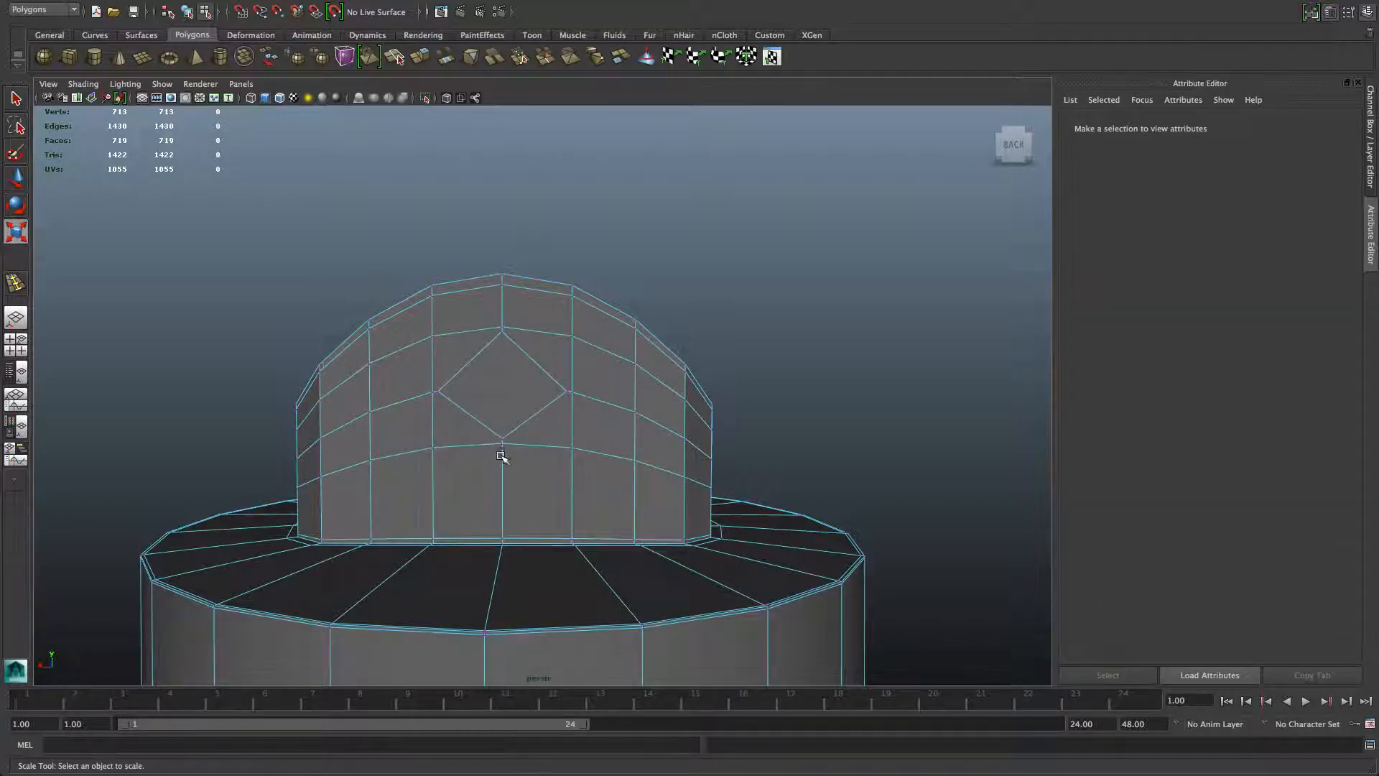
pyautogui.click(505, 435)
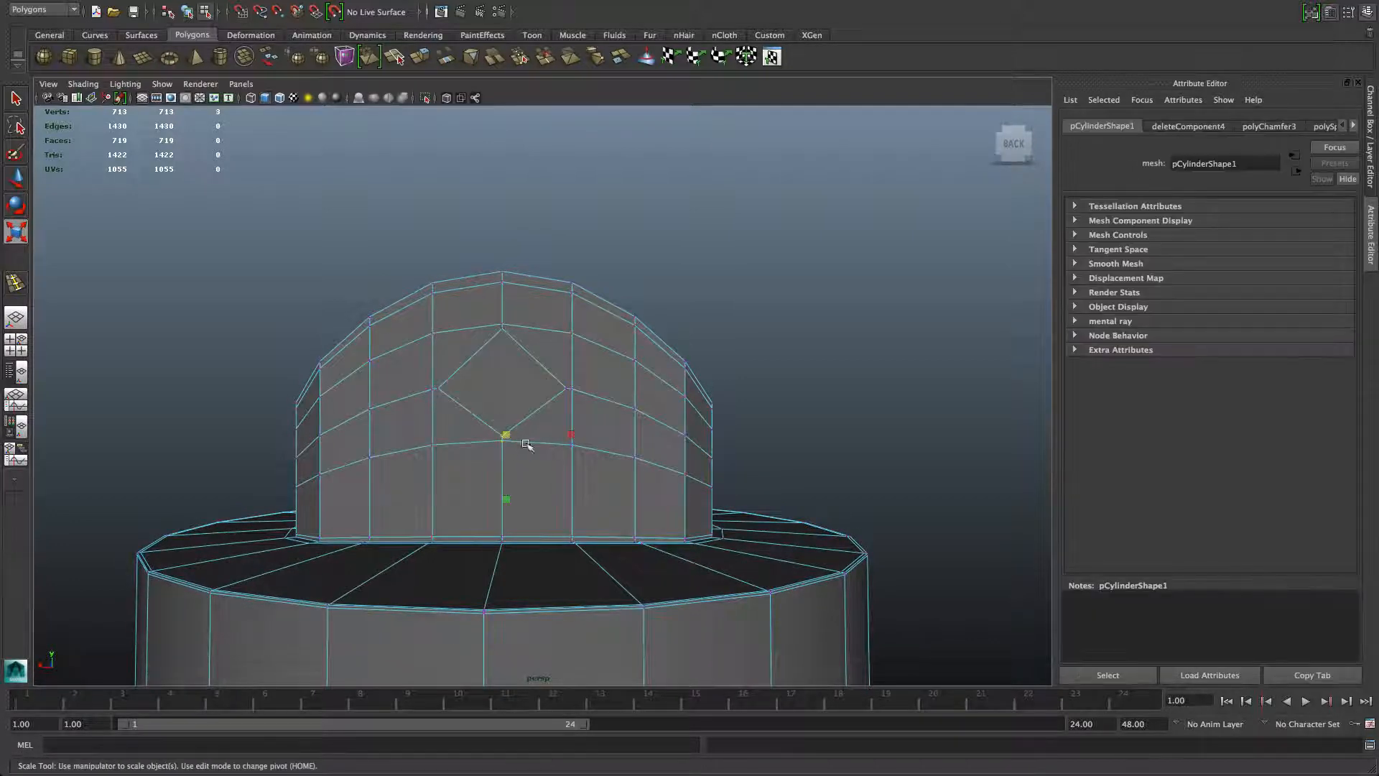
pyautogui.keyDown('alt'); pyautogui.moveTo(525, 444); pyautogui.dragTo(481, 469); pyautogui.keyUp('alt')
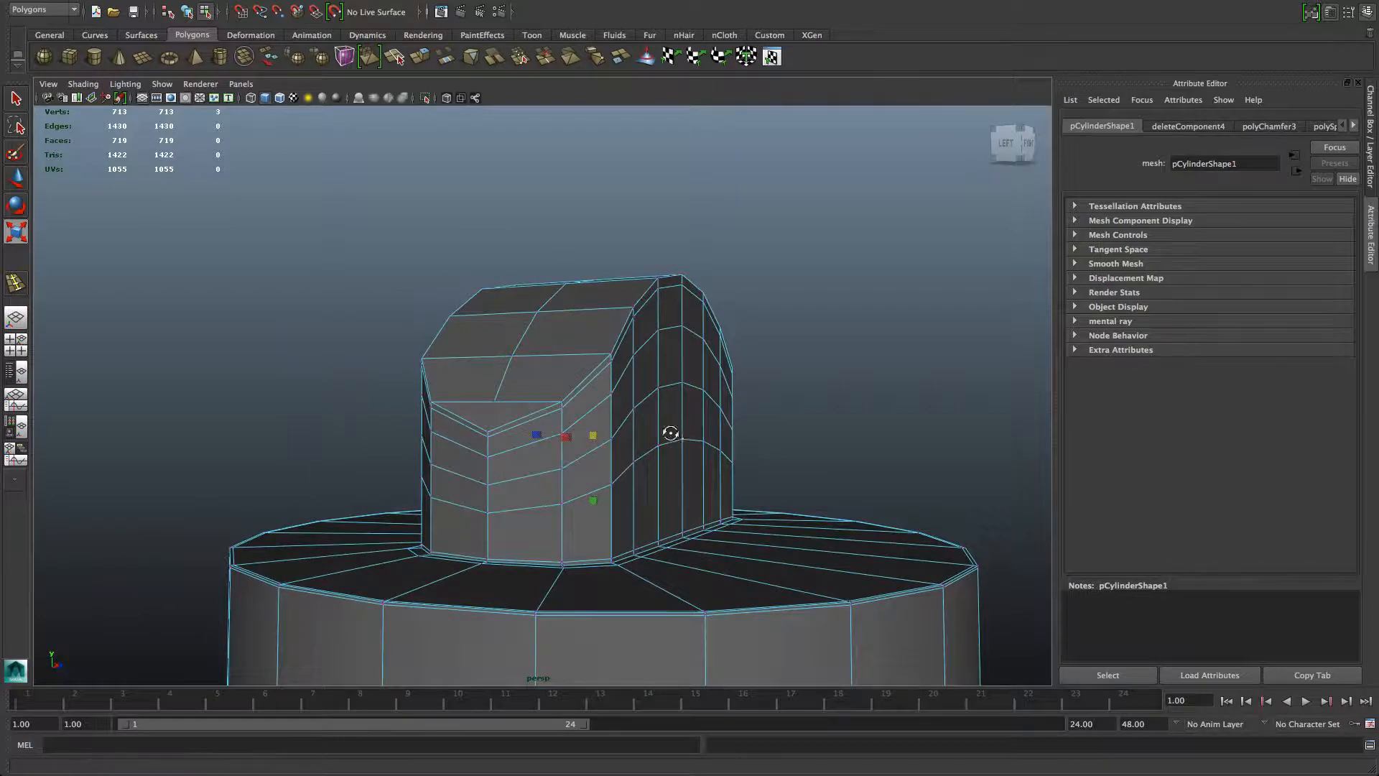
pyautogui.keyDown('alt'); pyautogui.moveTo(670, 433); pyautogui.dragTo(503, 397); pyautogui.keyUp('alt')
pyautogui.press('w')
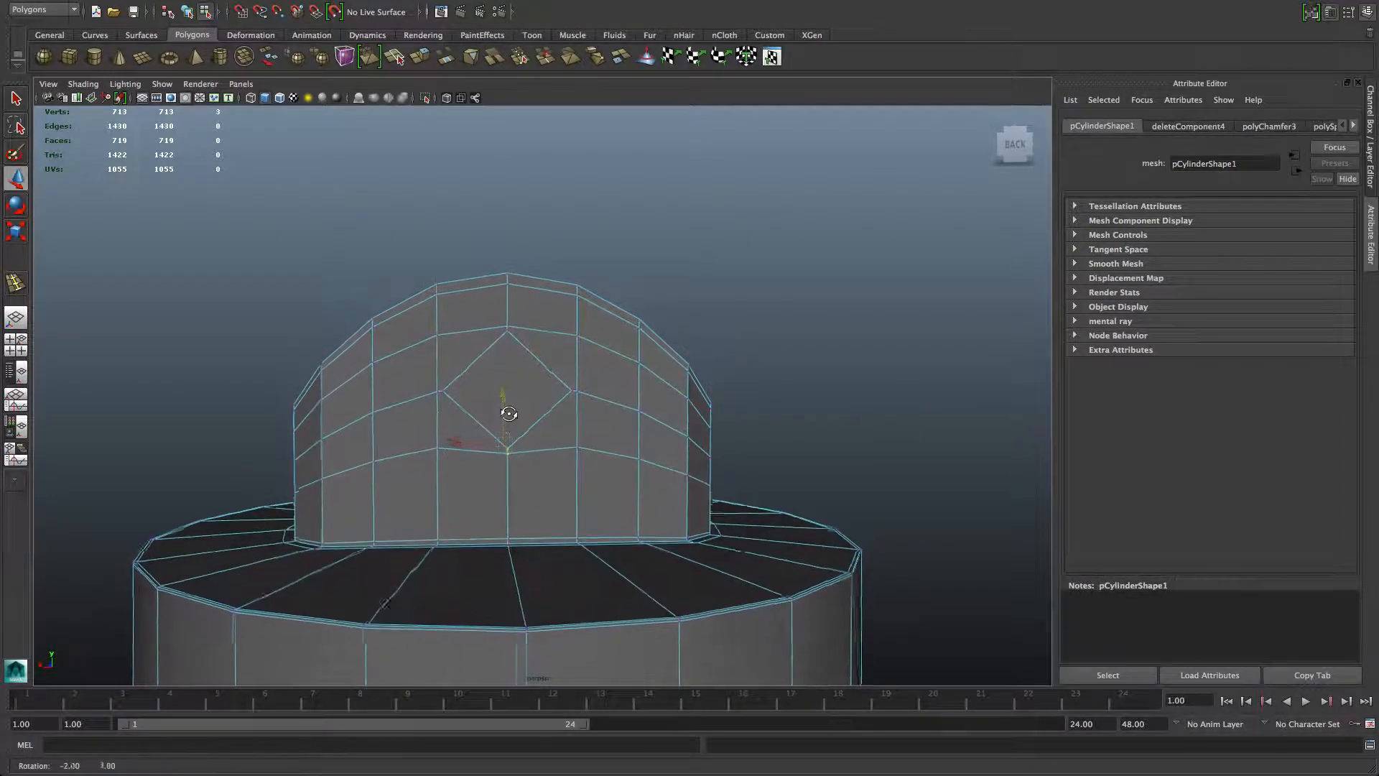
pyautogui.hotkey('ctrl', 'z')
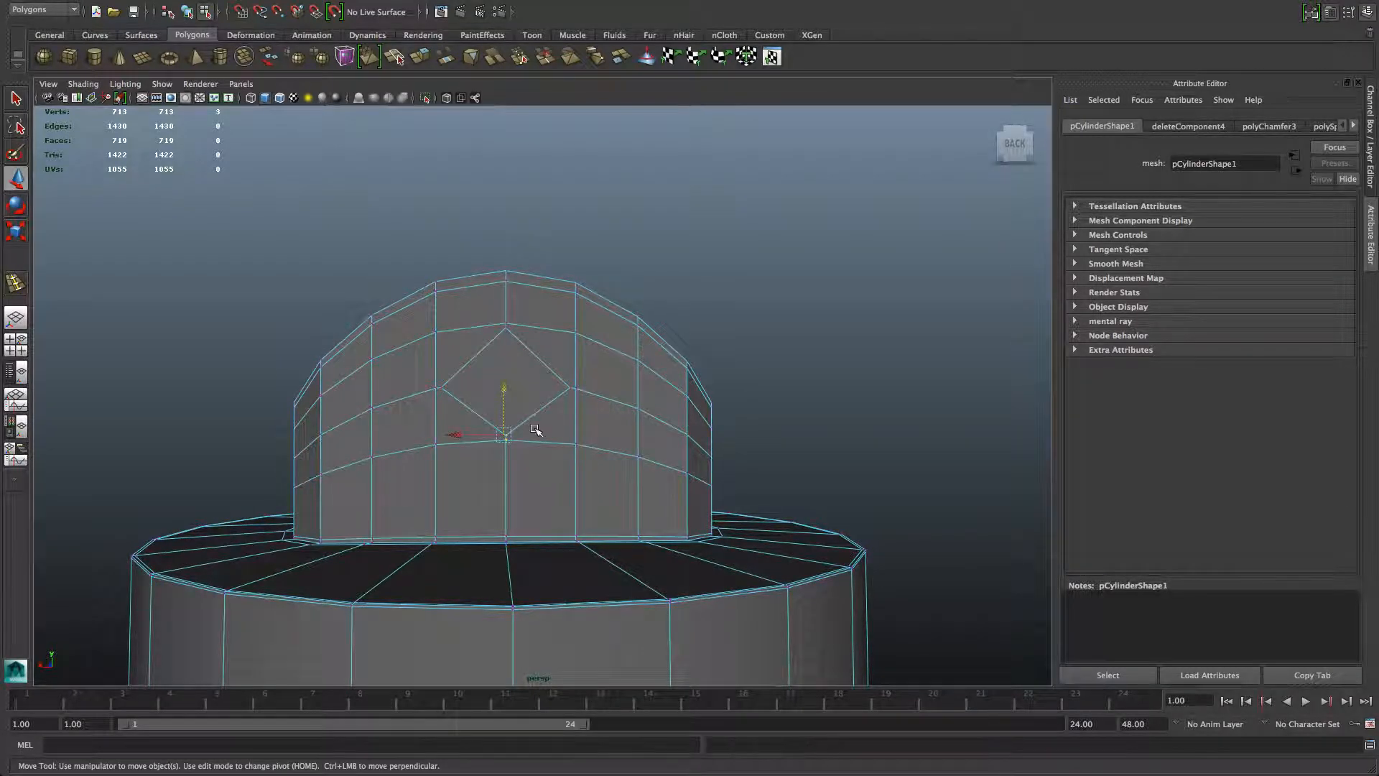
# Split edges with the Interactive Split Tool from the two upper surrounding grid corners to the midpoints of the diamond's upper sides
pyautogui.press('F8')
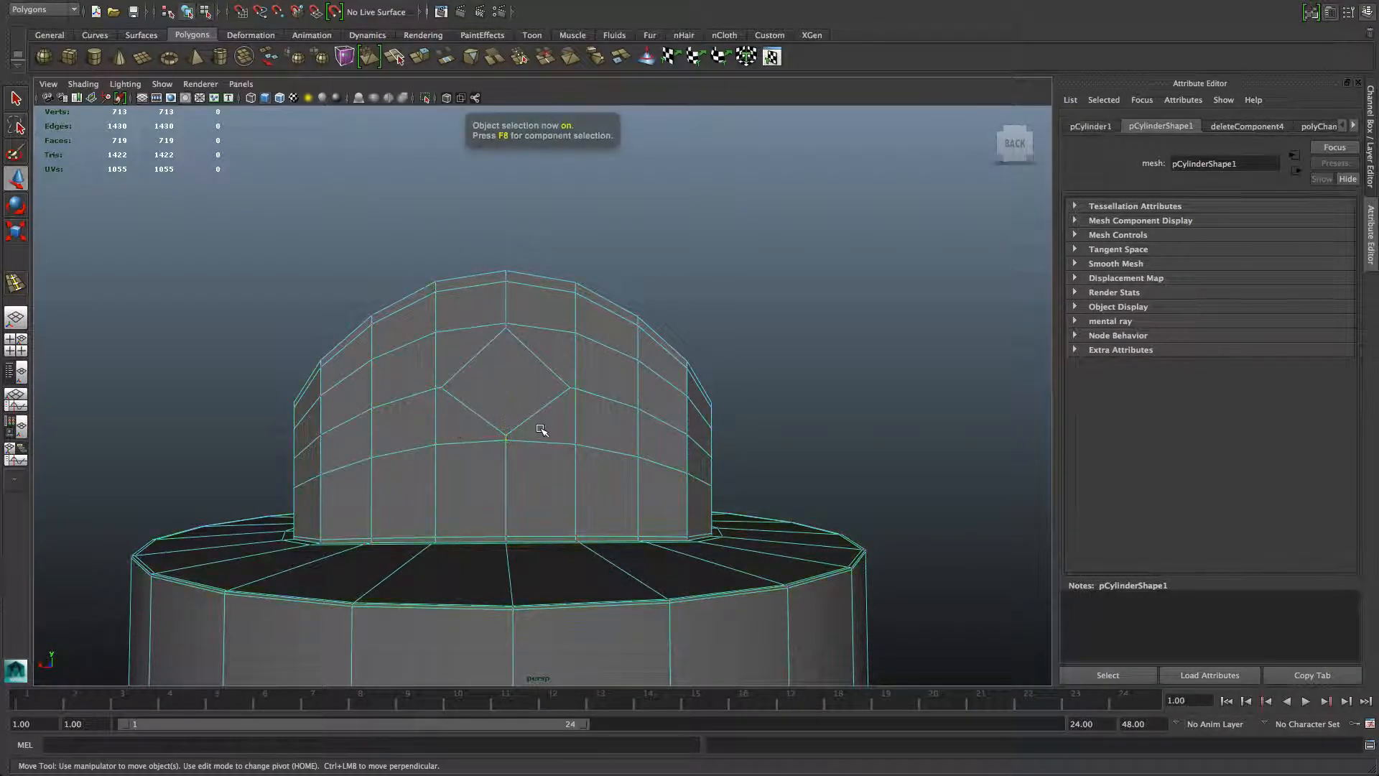
pyautogui.keyDown('alt'); pyautogui.moveTo(541, 430); pyautogui.dragTo(541, 435); pyautogui.keyUp('alt')
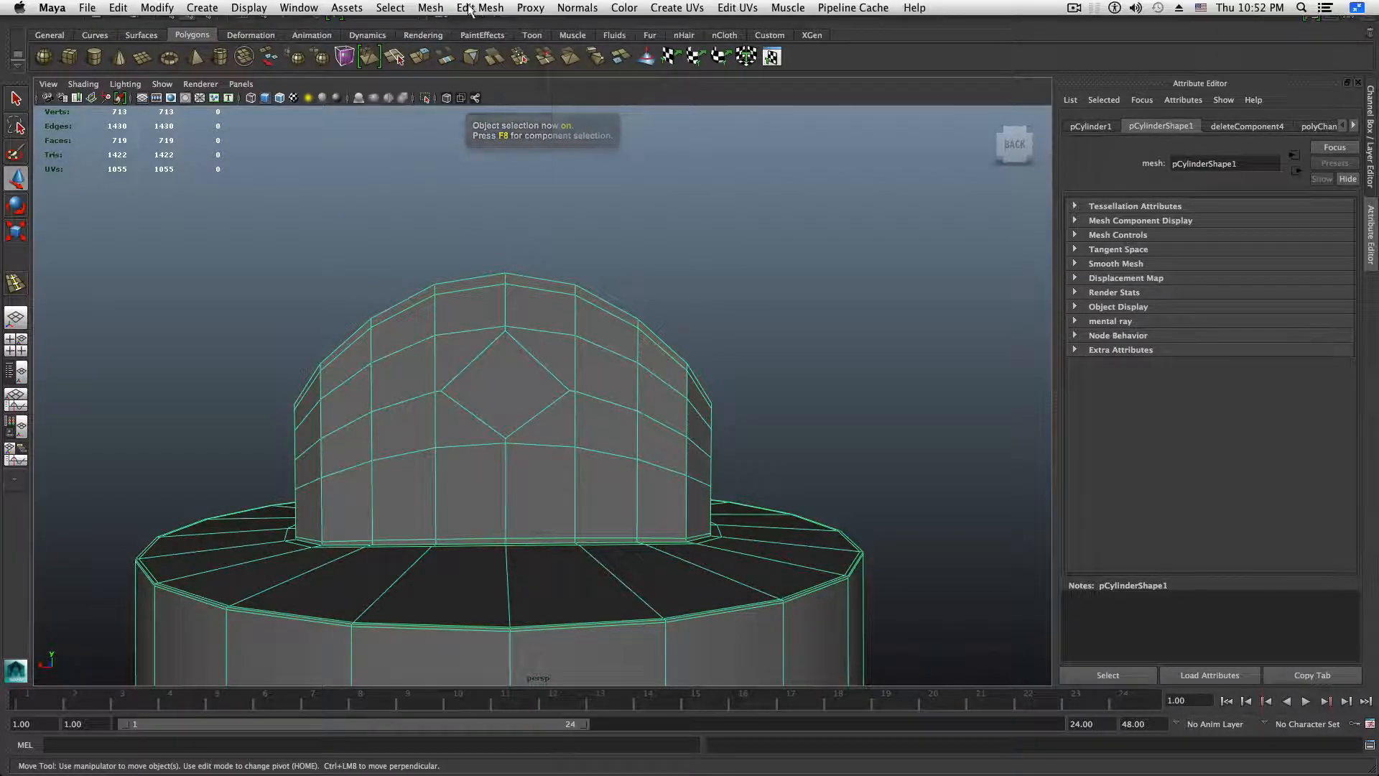
pyautogui.click(470, 8)
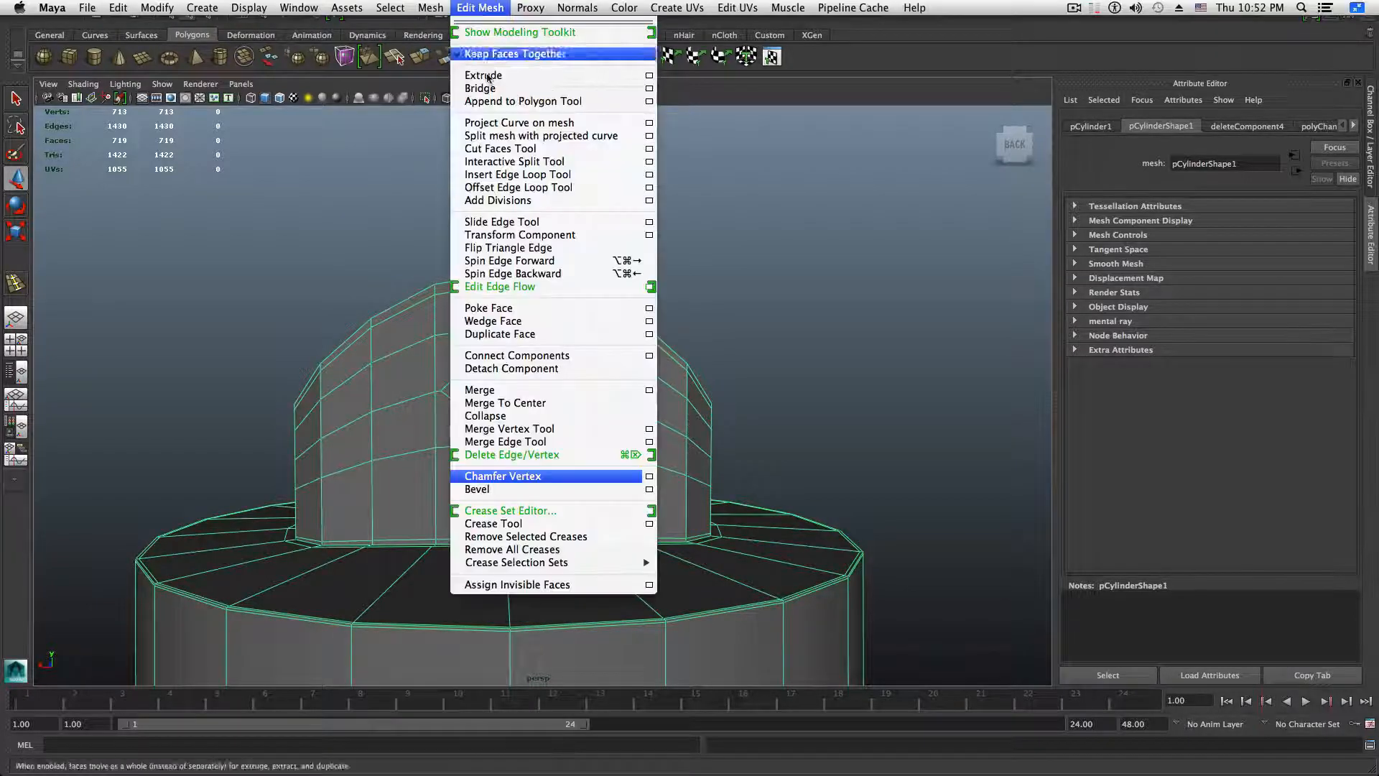
pyautogui.click(518, 161)
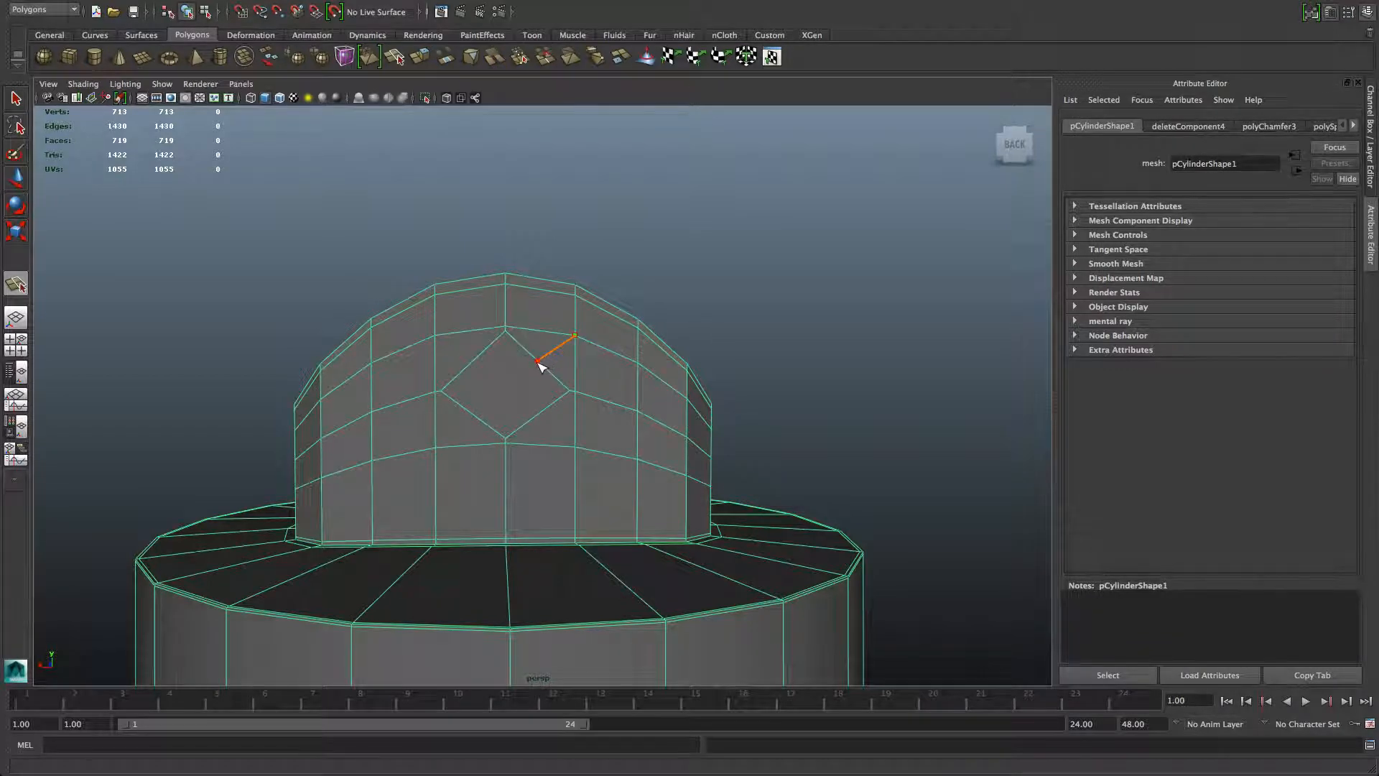
pyautogui.press('Return')
pyautogui.keyDown('alt'); pyautogui.moveTo(594, 378); pyautogui.dragTo(428, 352); pyautogui.keyUp('alt')
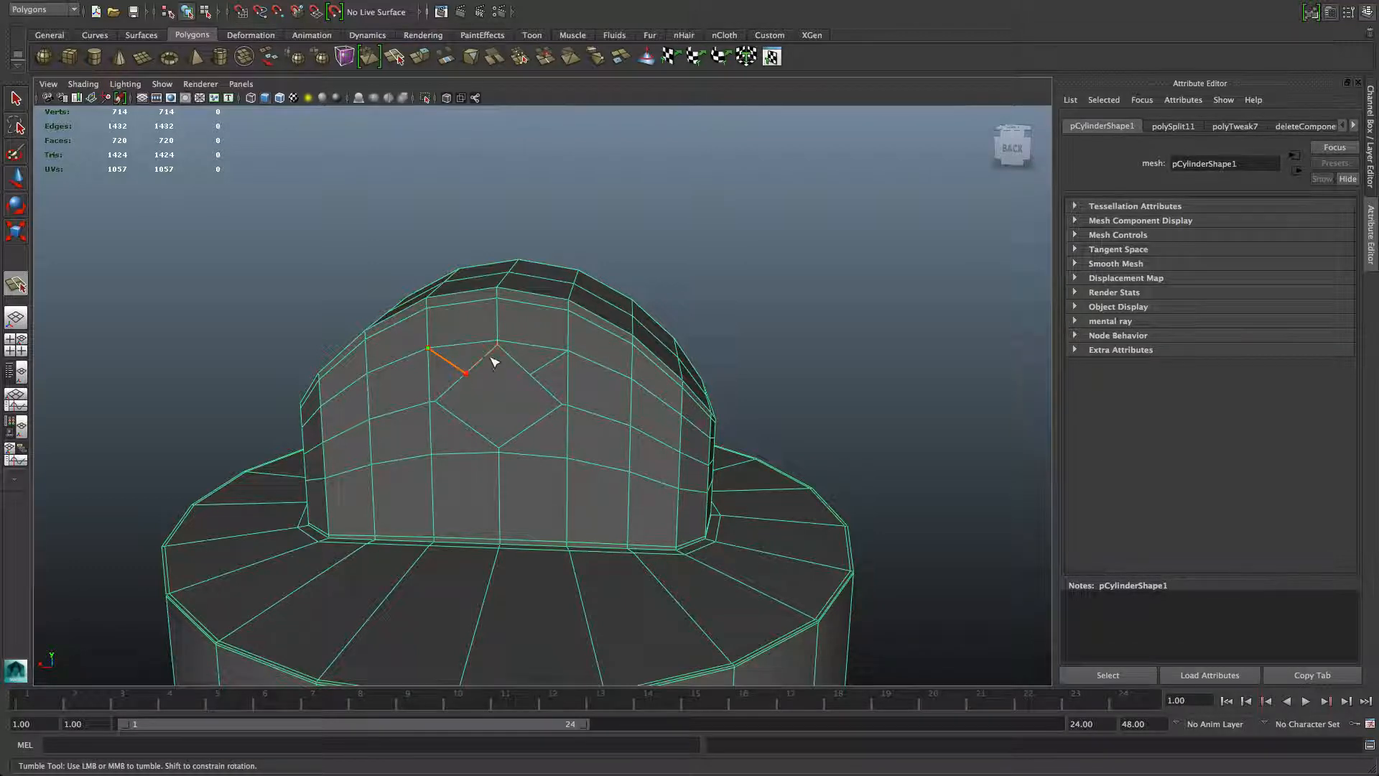
pyautogui.click(466, 374)
pyautogui.press('Return')
# Split edges from the two lower surrounding grid corners to the midpoints of the diamond's lower sides
pyautogui.keyDown('alt'); pyautogui.moveTo(520, 434); pyautogui.dragTo(532, 434); pyautogui.keyUp('alt')
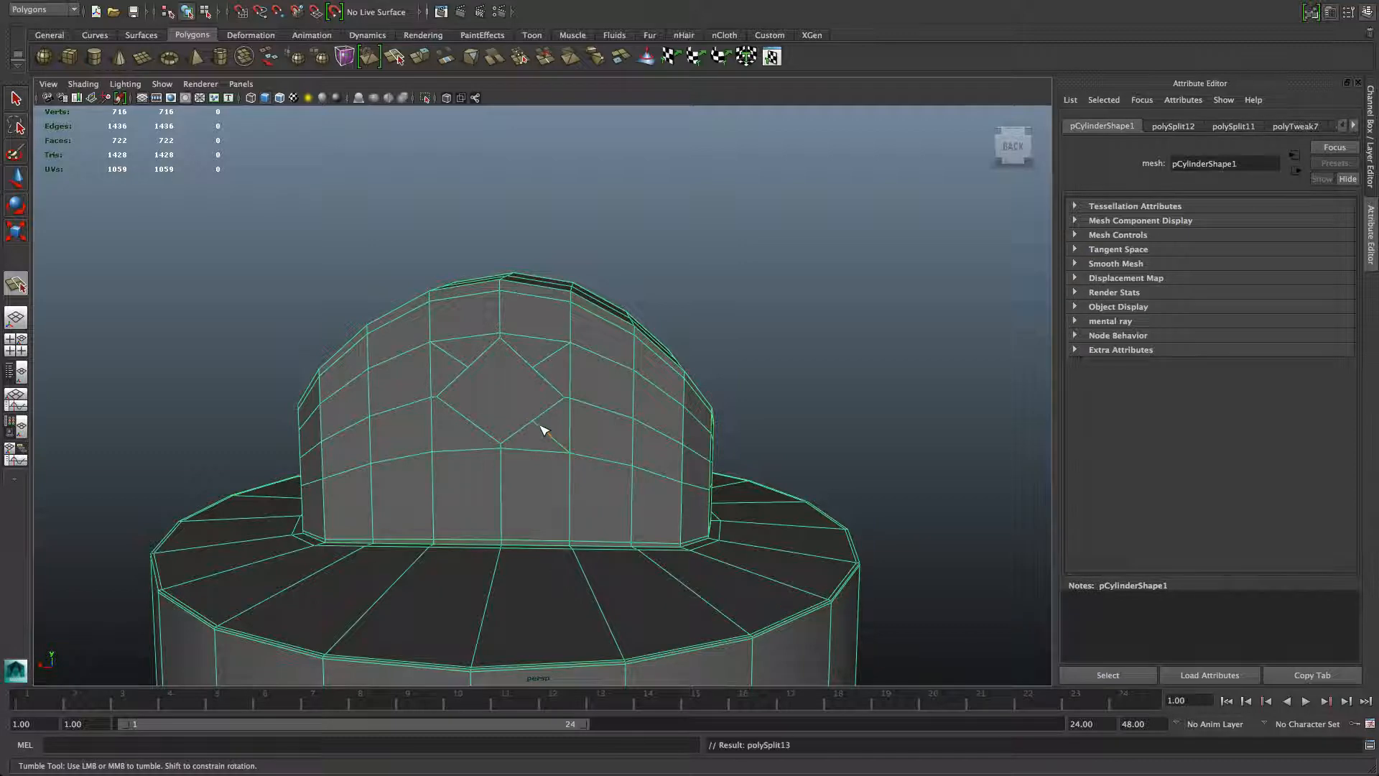
pyautogui.press('Return')
pyautogui.click(432, 453)
pyautogui.press('Return')
pyautogui.press('q')
# Delete the diamond face at the centre of the block's side wall to open a hole
pyautogui.rightClick(505, 376)
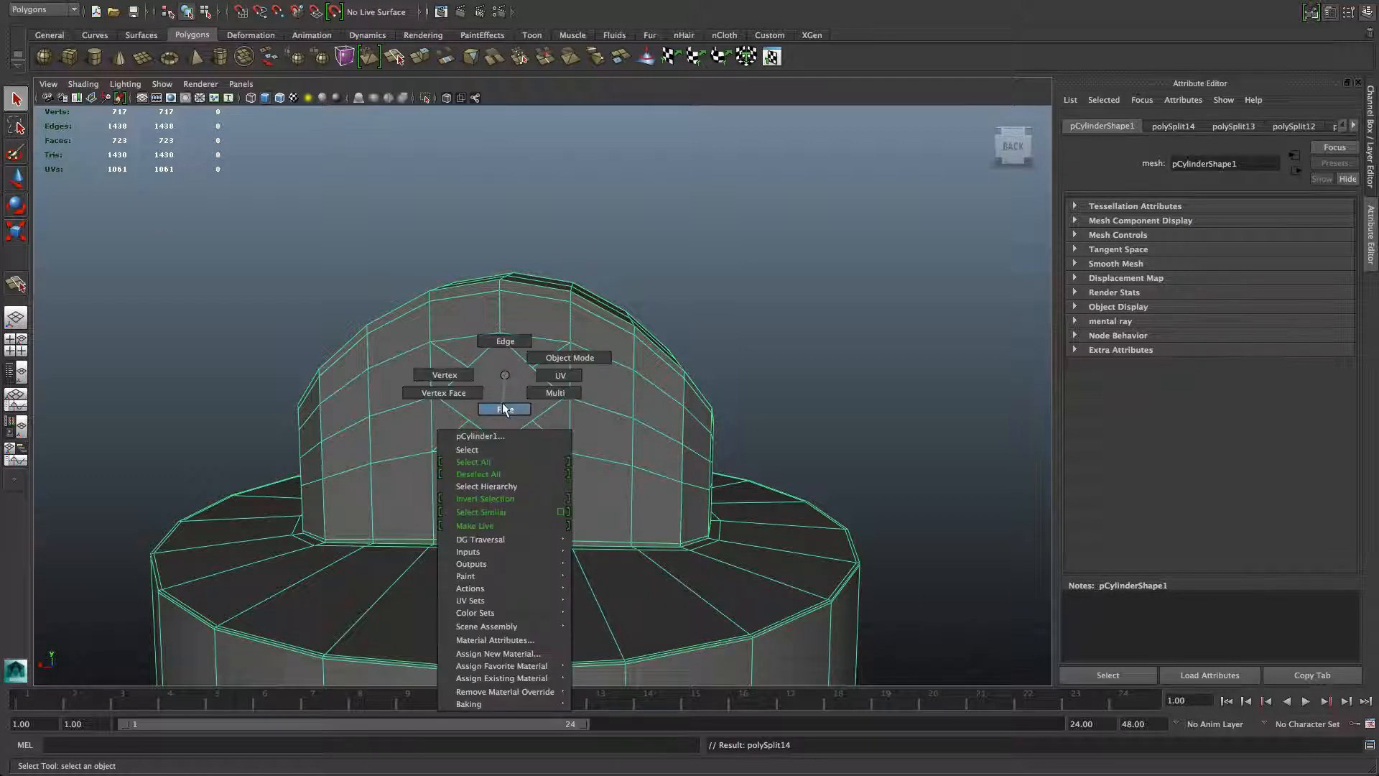
pyautogui.click(505, 409)
pyautogui.click(502, 397)
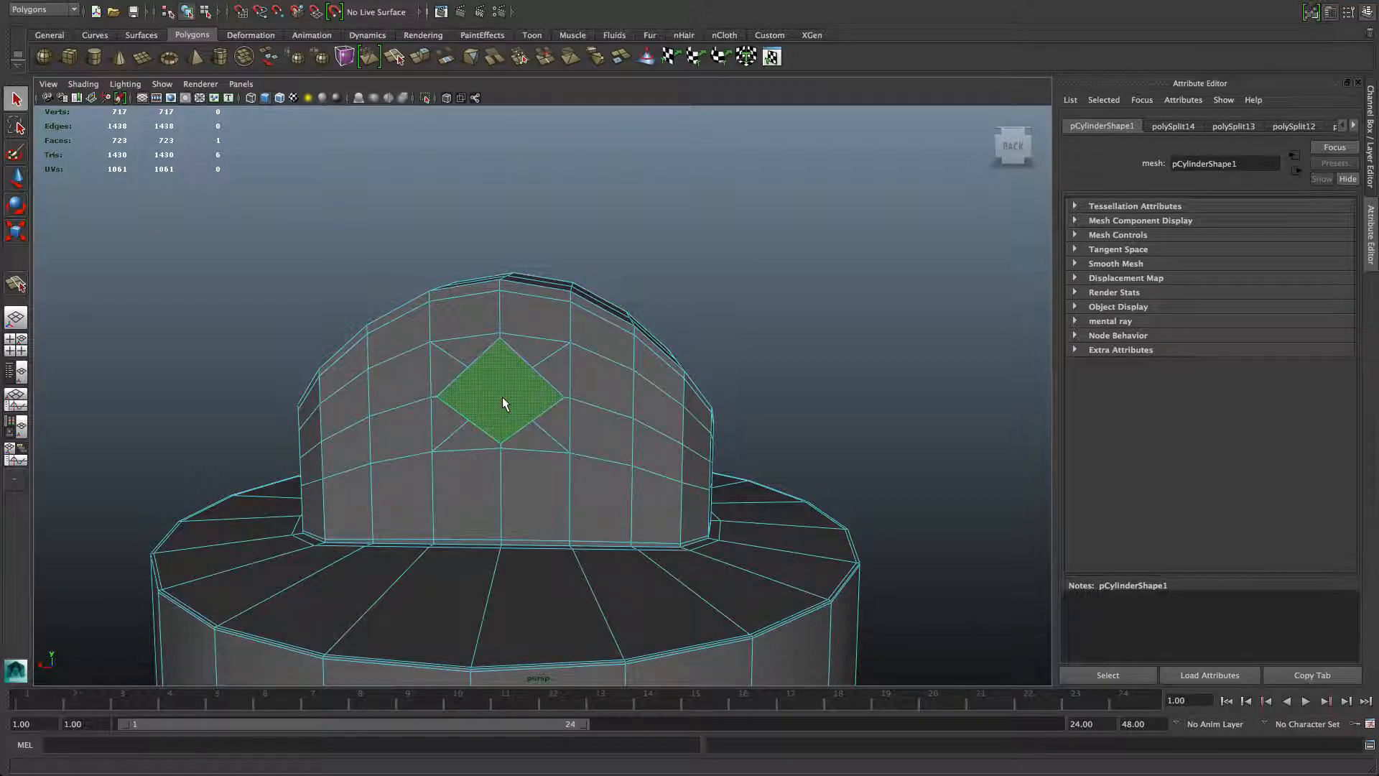
pyautogui.press('Delete')
pyautogui.keyDown('alt'); pyautogui.moveTo(518, 394); pyautogui.dragTo(559, 386); pyautogui.keyUp('alt')
pyautogui.rightClick(562, 363)
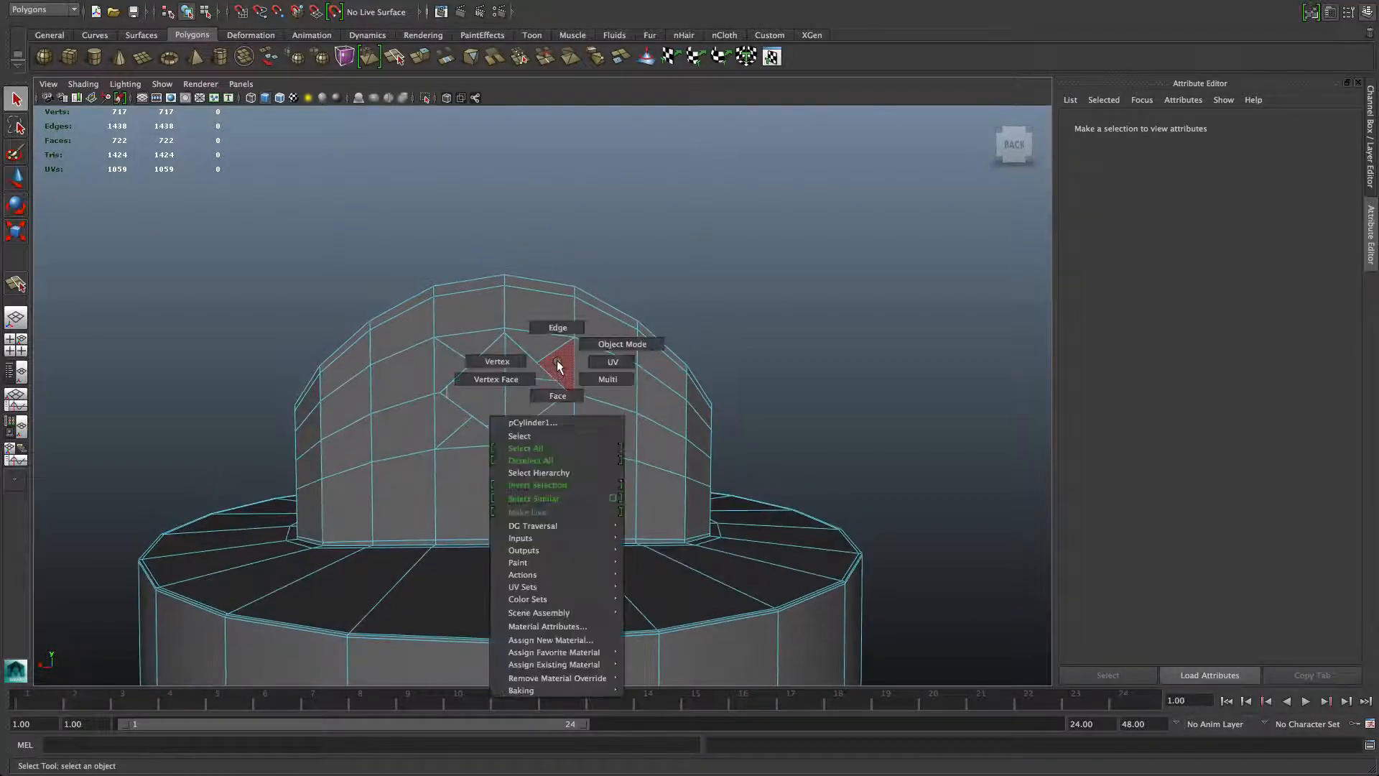
# Scale the four midpoint vertices of the diamond opening outward to round the hole into an octagon
pyautogui.click(493, 360)
pyautogui.click(537, 363)
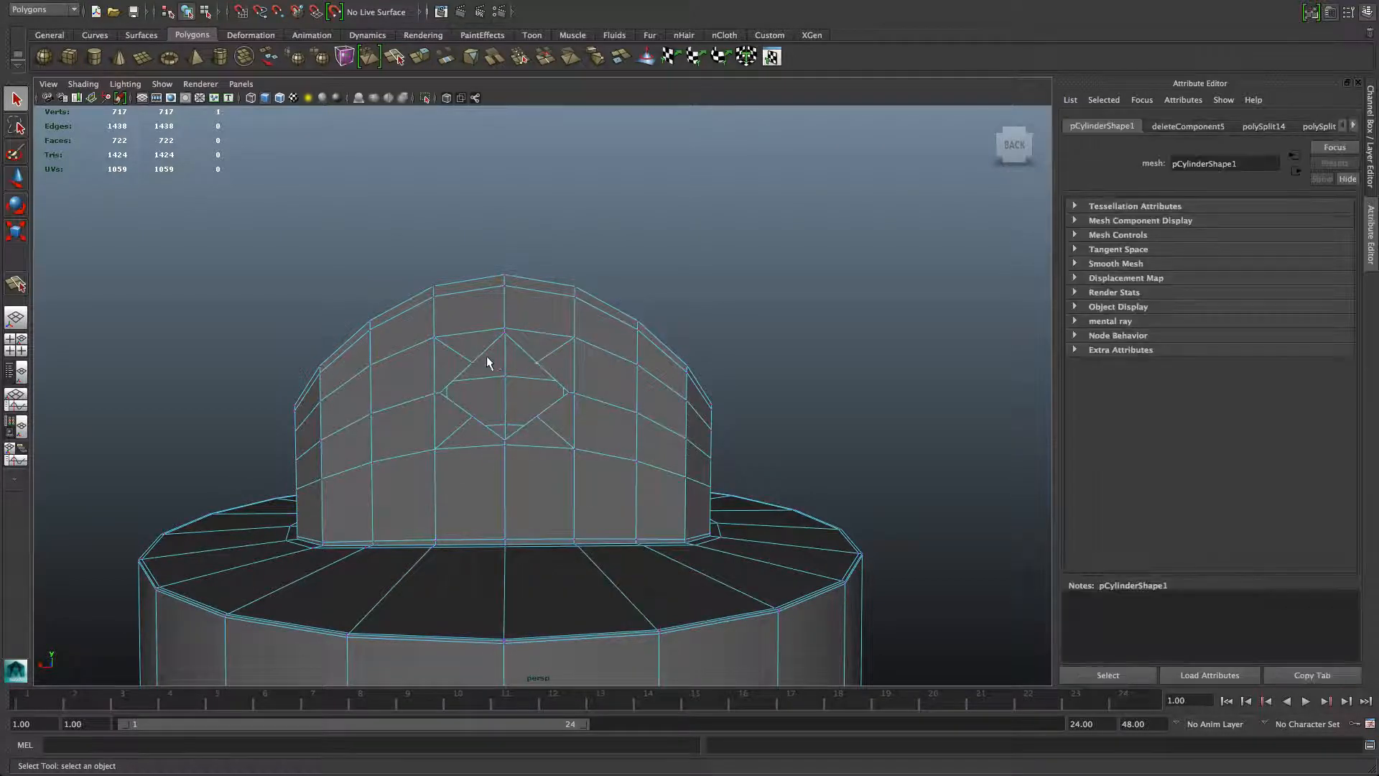
pyautogui.keyDown('shift'); pyautogui.click(472, 364); pyautogui.keyUp('shift')
pyautogui.keyDown('shift'); pyautogui.click(536, 416); pyautogui.keyUp('shift')
pyautogui.moveTo(546, 447)
pyautogui.keyDown('alt'); pyautogui.mouseDown()
pyautogui.moveTo(512, 453)
pyautogui.moveTo(523, 462)
pyautogui.moveTo(545, 446)
pyautogui.mouseUp(); pyautogui.keyUp('alt')
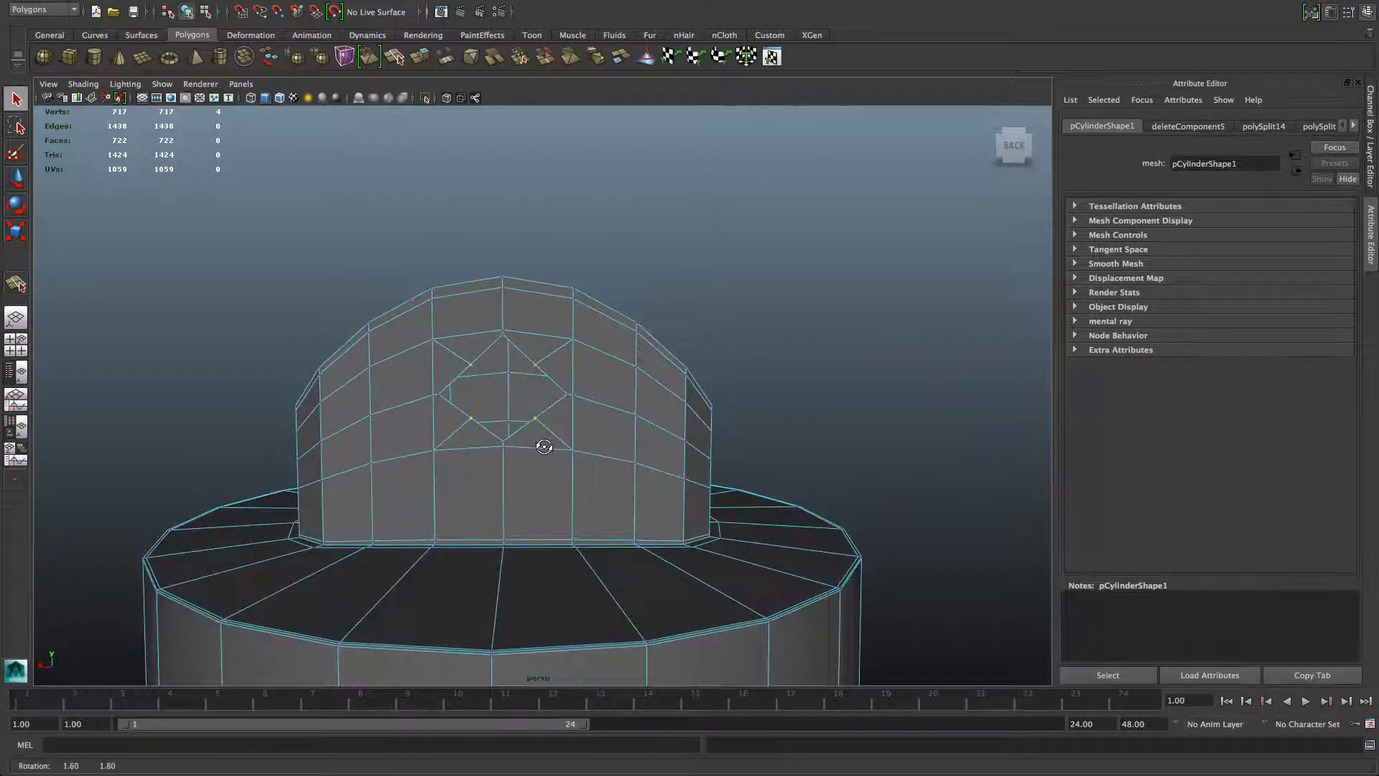
pyautogui.click(16, 231)
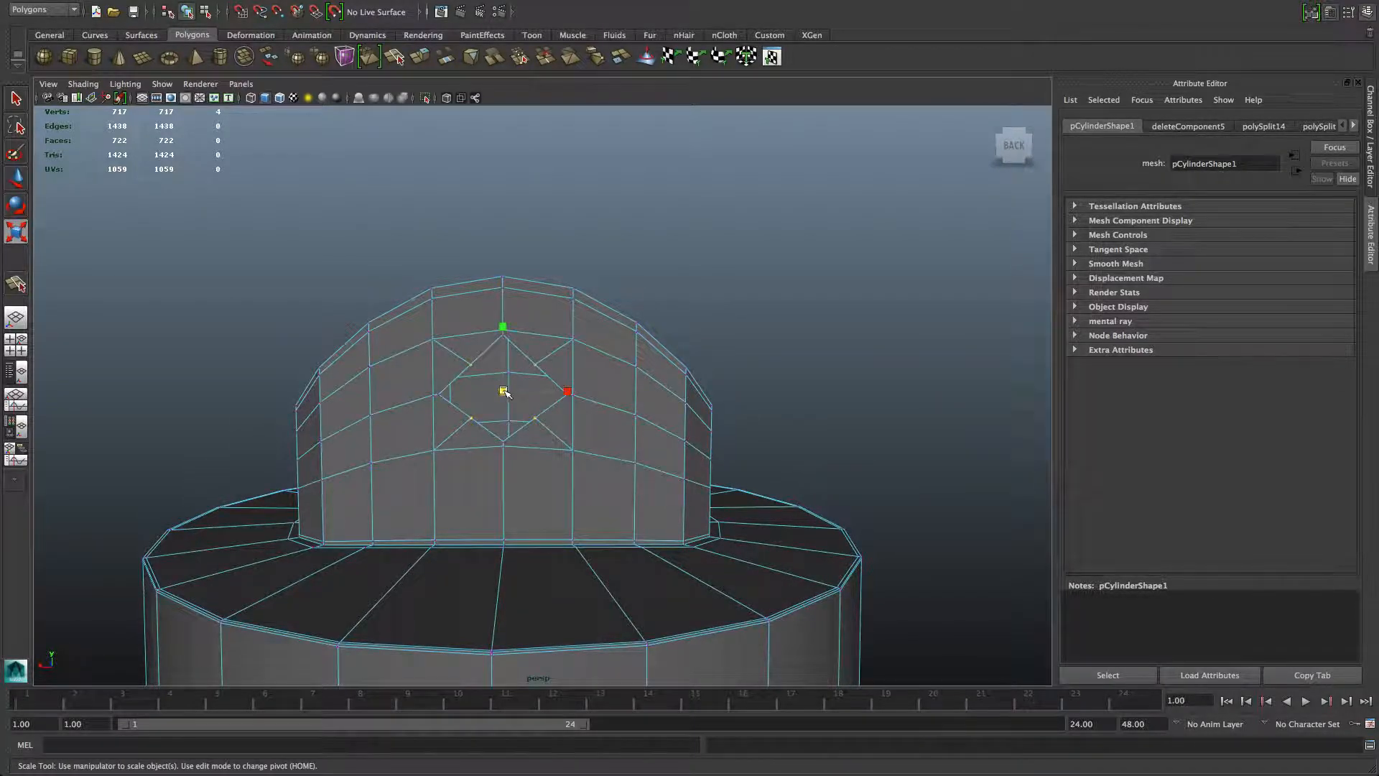
pyautogui.keyDown('alt'); pyautogui.moveTo(506, 395); pyautogui.dragTo(558, 429); pyautogui.keyUp('alt')
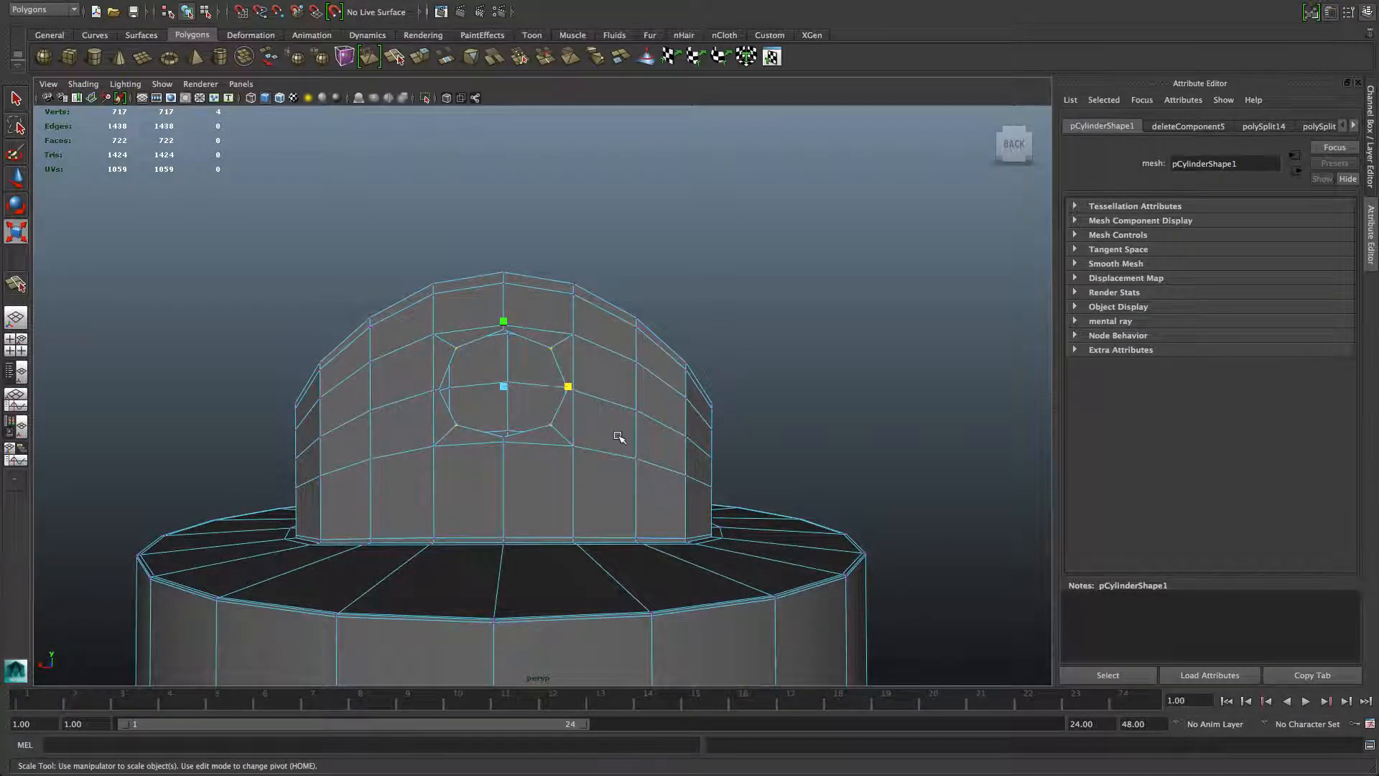
# Lower the horizontal edge loop just beneath the hole to a height of about Y 11.51
pyautogui.moveTo(619, 439); pyautogui.dragTo(617, 408, button='right')
pyautogui.doubleClick(617, 454)
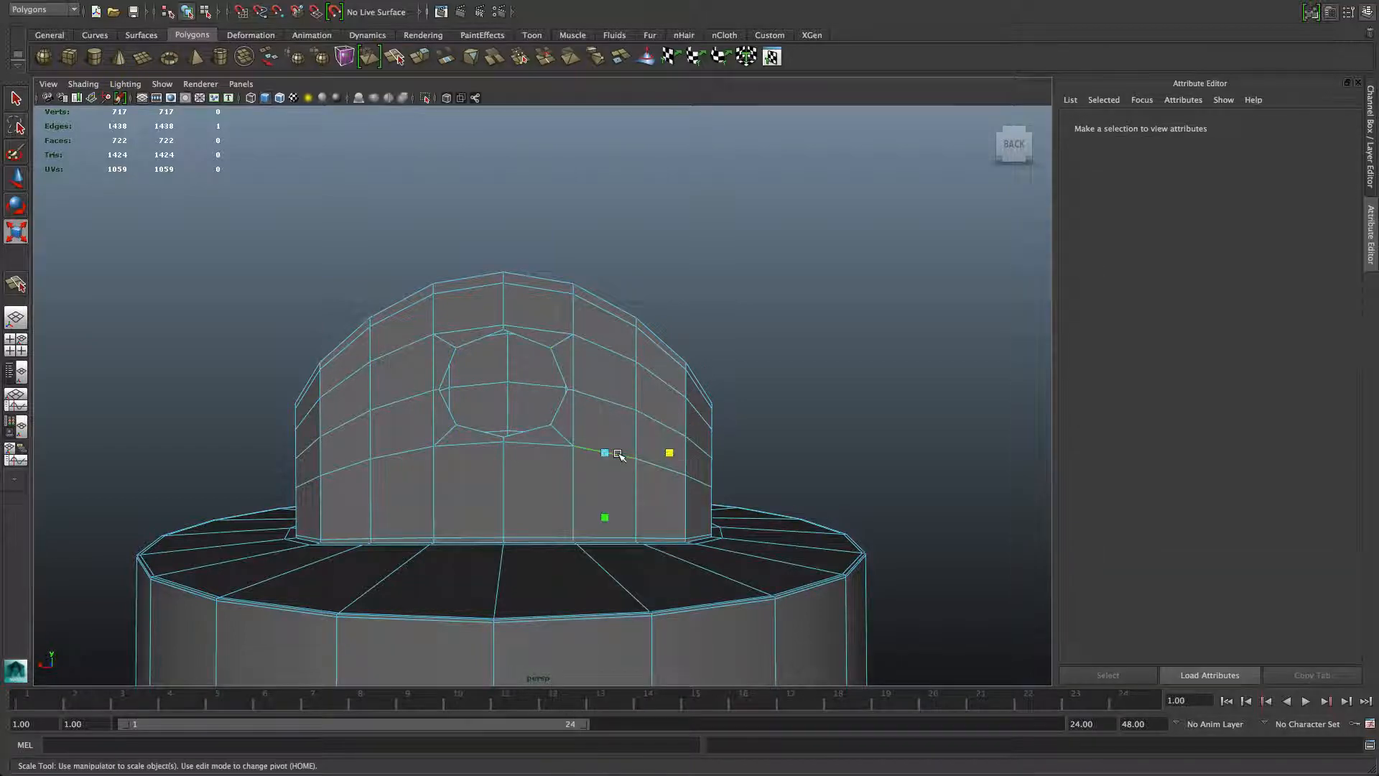
pyautogui.keyDown('alt'); pyautogui.moveTo(622, 459); pyautogui.dragTo(573, 494); pyautogui.keyUp('alt')
pyautogui.keyDown('shift'); pyautogui.click(548, 444); pyautogui.keyUp('shift')
pyautogui.keyDown('shift'); pyautogui.click(460, 447); pyautogui.keyUp('shift')
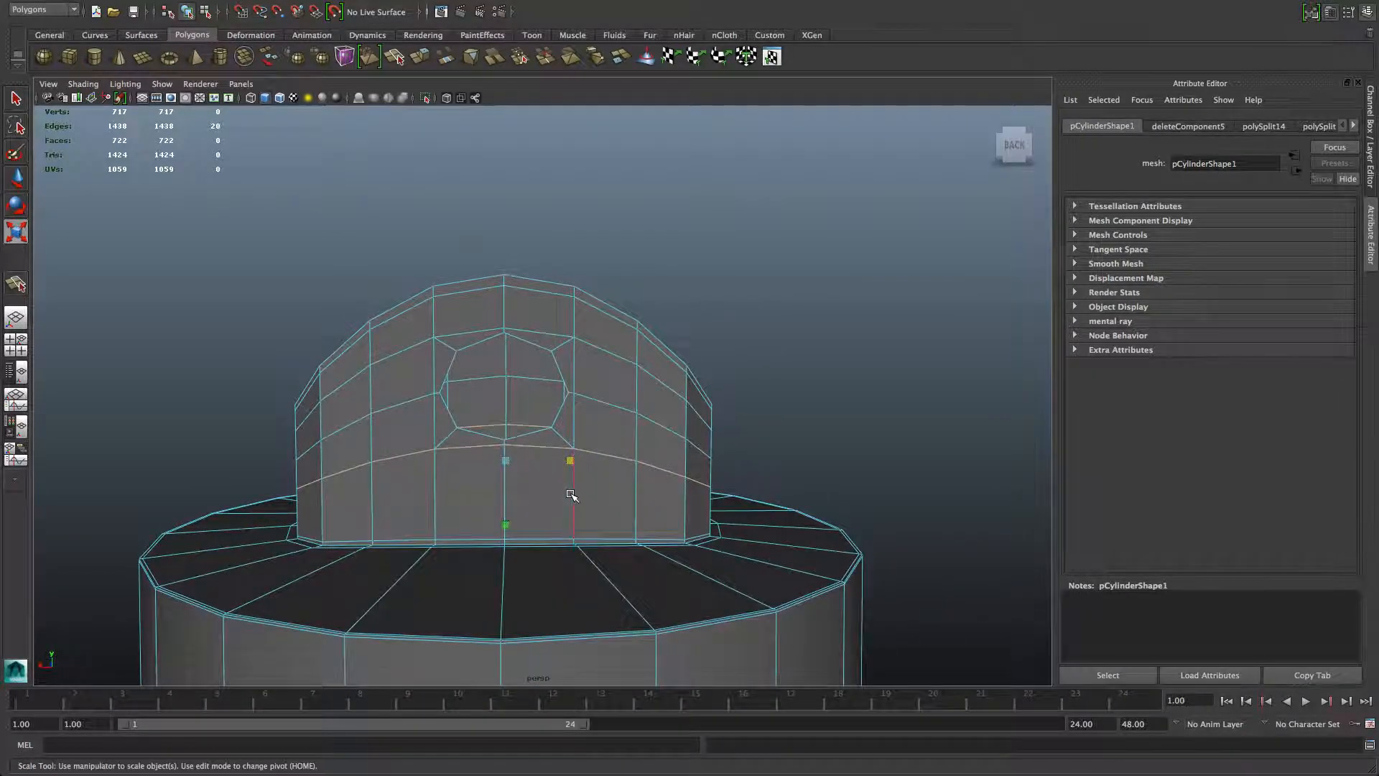
pyautogui.click(21, 183)
pyautogui.moveTo(504, 412); pyautogui.dragTo(505, 423)
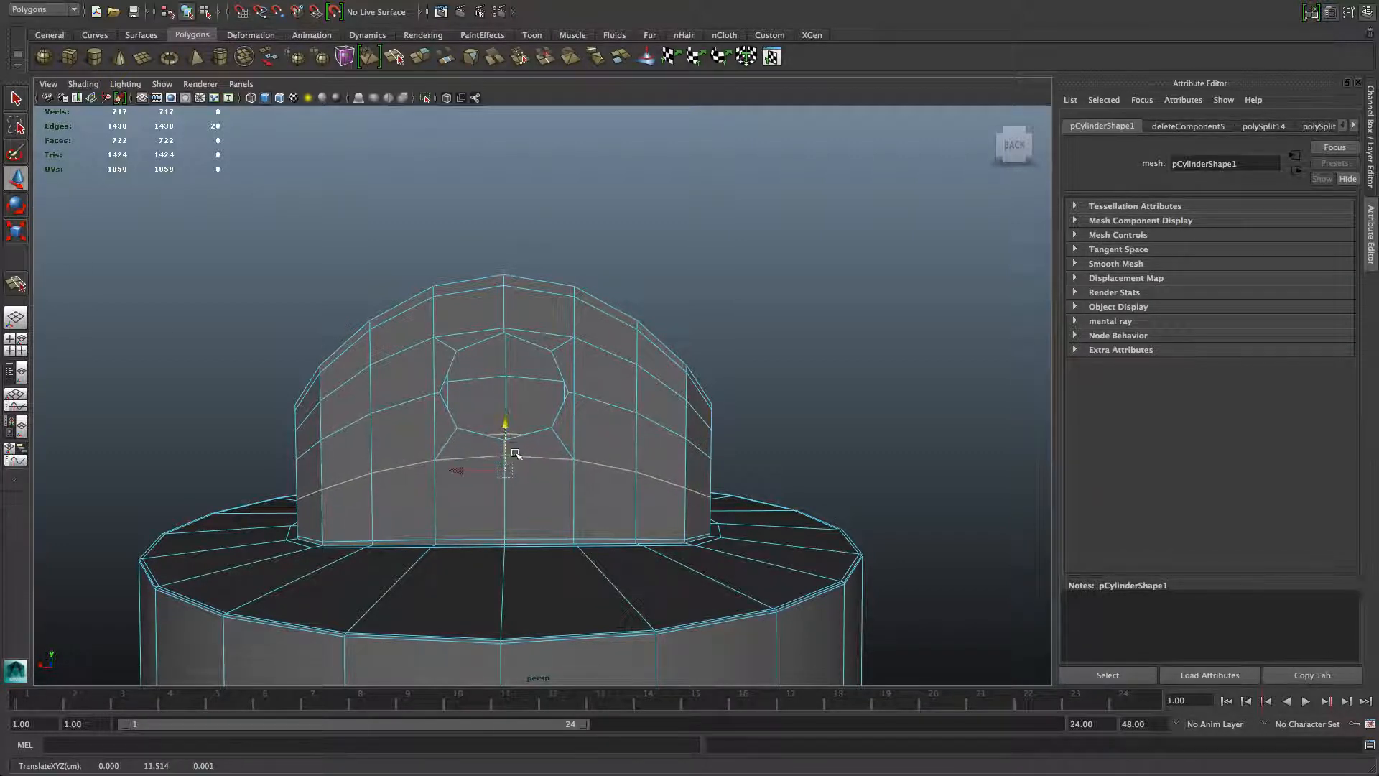
# Move the vertex at the hole's bottom corner down slightly
pyautogui.rightClick(524, 435)
pyautogui.moveTo(524, 449); pyautogui.dragTo(464, 435, button='right')
pyautogui.moveTo(498, 376)
pyautogui.mouseDown()
pyautogui.moveTo(505, 399)
pyautogui.moveTo(484, 407)
pyautogui.moveTo(450, 357)
pyautogui.moveTo(563, 372)
pyautogui.mouseUp()
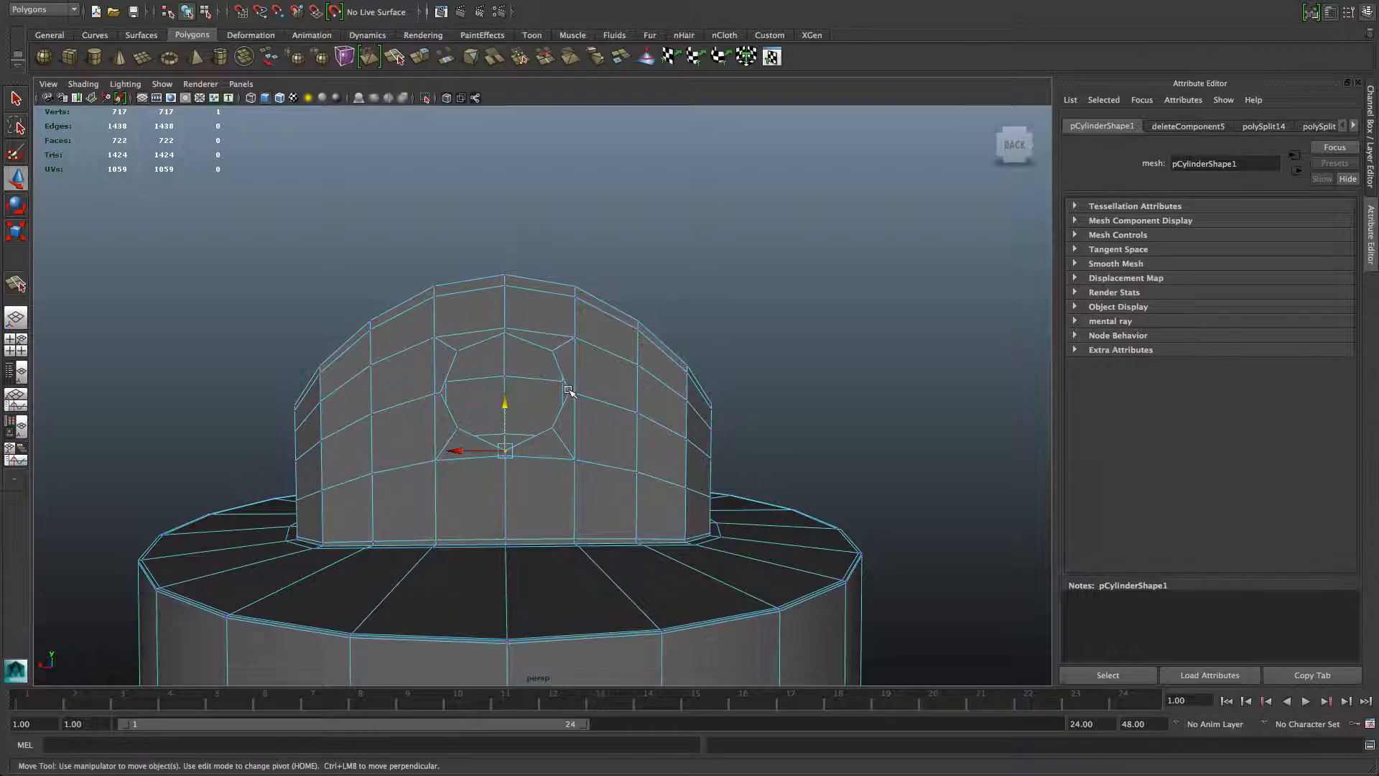
# Scale the hole's six side vertices slightly inward along the horizontal axis to narrow the octagon
pyautogui.click(569, 390)
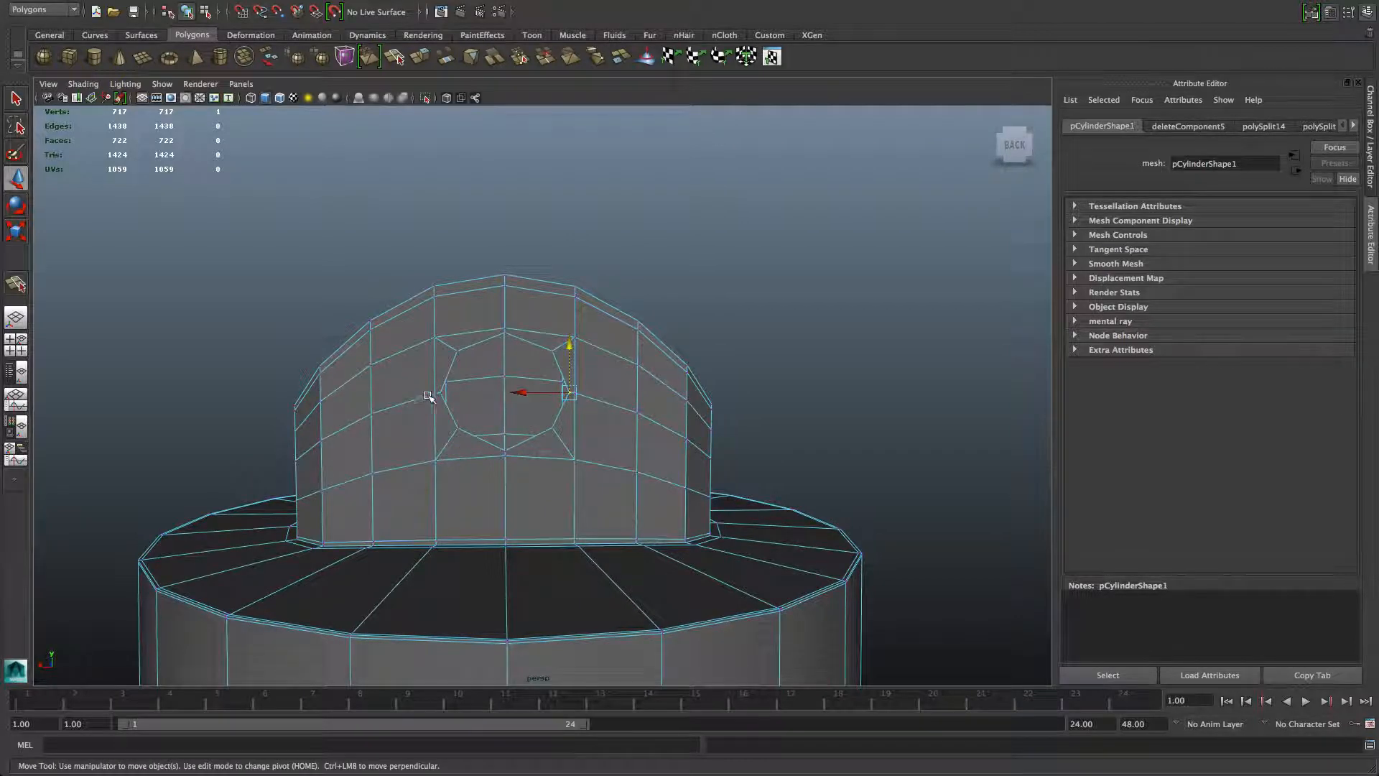
pyautogui.keyDown('shift'); pyautogui.click(554, 352); pyautogui.keyUp('shift')
pyautogui.keyDown('shift'); pyautogui.click(552, 428); pyautogui.keyUp('shift')
pyautogui.keyDown('shift'); pyautogui.click(444, 393); pyautogui.keyUp('shift')
pyautogui.keyDown('shift'); pyautogui.click(442, 393); pyautogui.keyUp('shift')
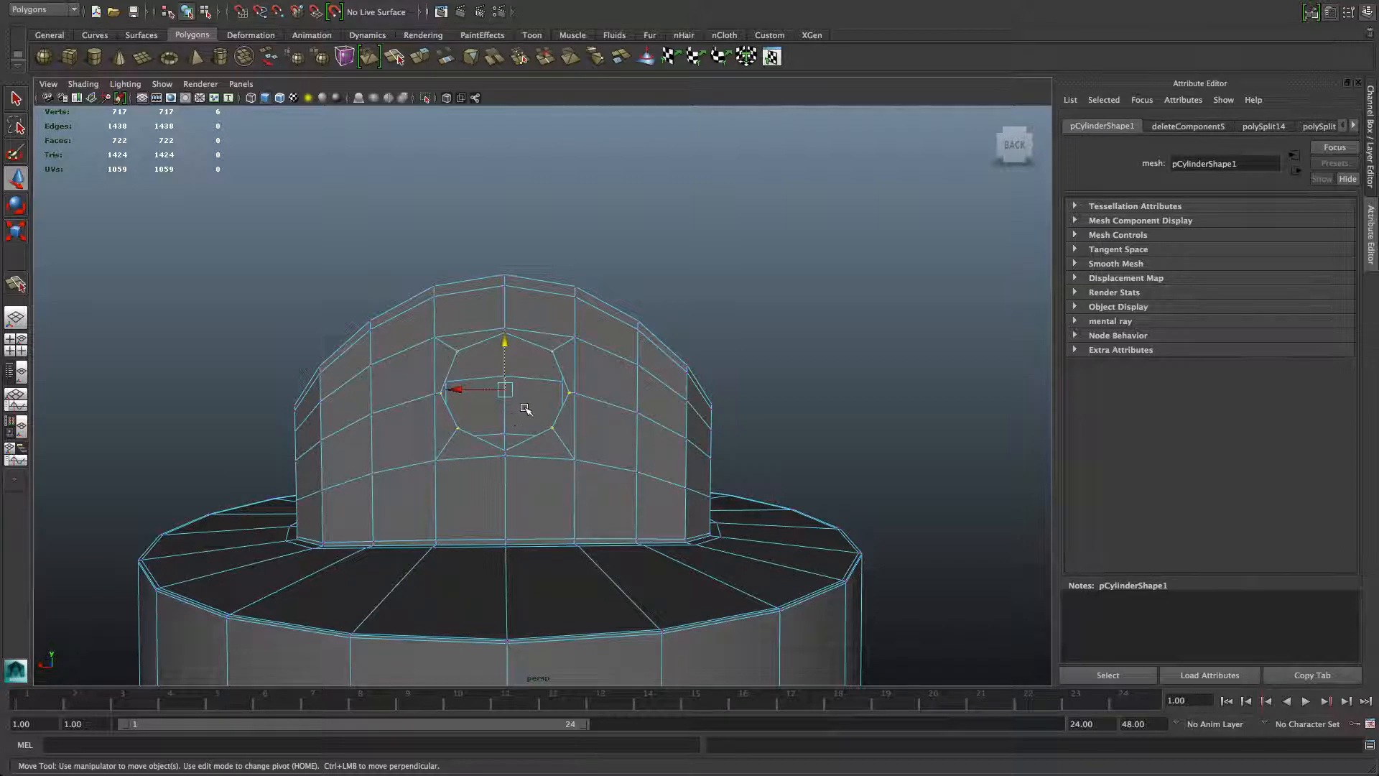
pyautogui.press('r')
pyautogui.moveTo(569, 391)
pyautogui.mouseDown()
pyautogui.moveTo(514, 397)
pyautogui.moveTo(552, 397)
pyautogui.mouseUp()
# Raise the hole's bottom vertex slightly and check the whole mesh in smooth preview before restoring the unsmoothed display
pyautogui.click(510, 450)
pyautogui.click(499, 452)
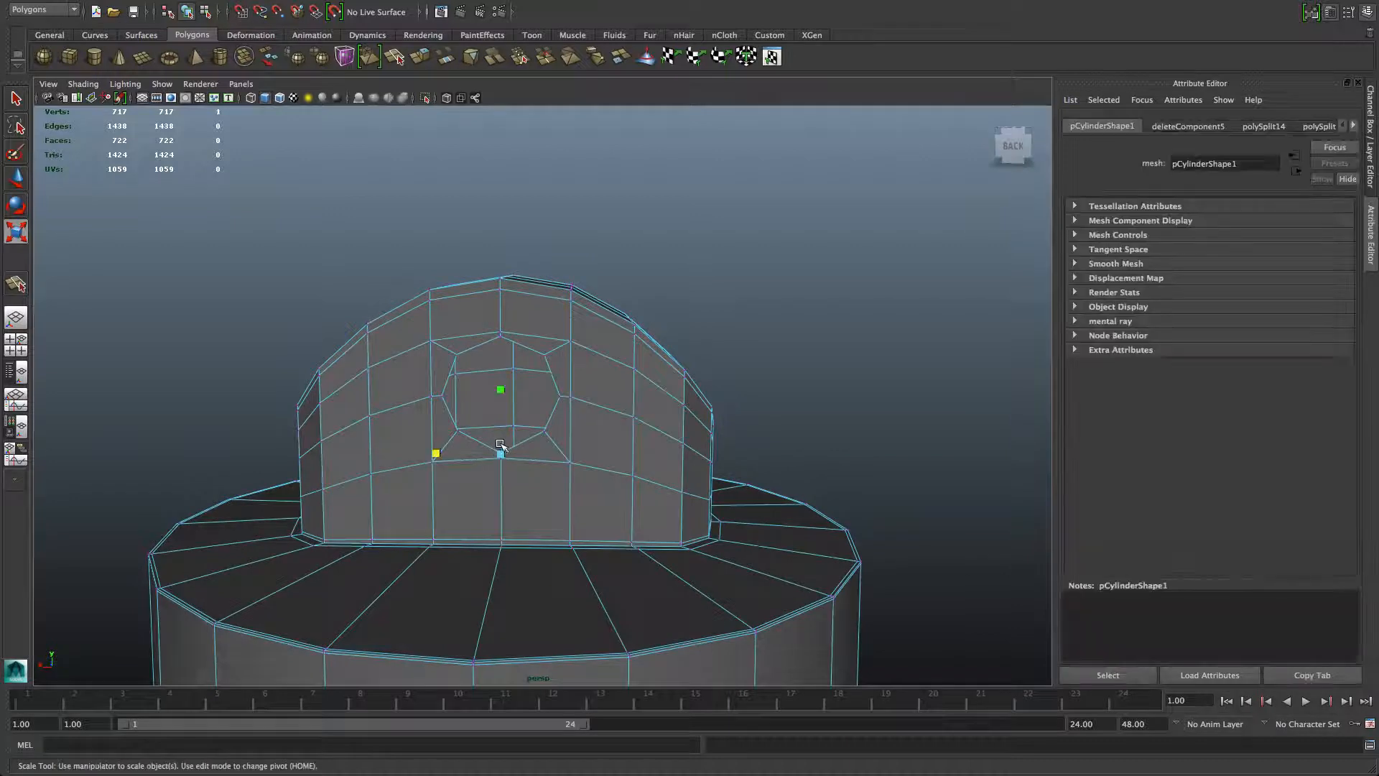
pyautogui.click(27, 179)
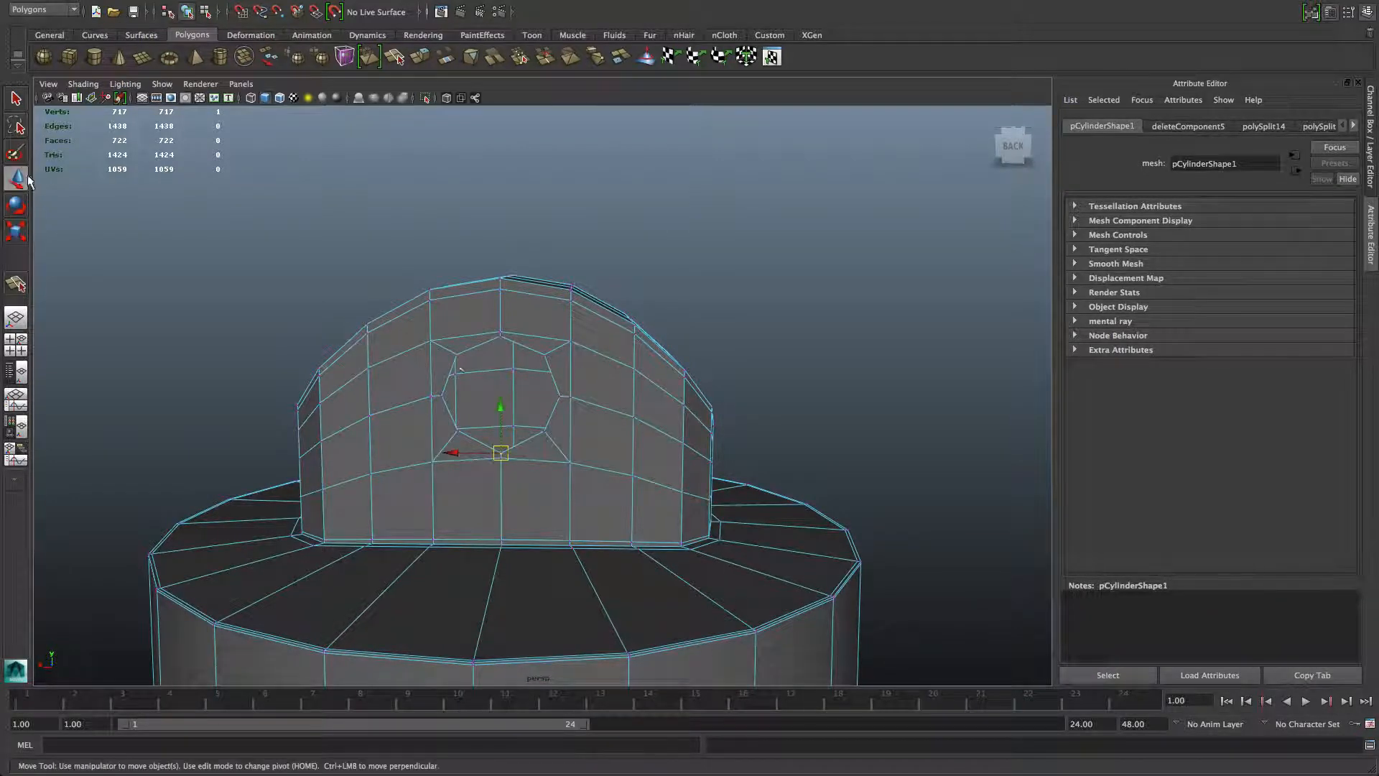
pyautogui.moveTo(499, 402)
pyautogui.mouseDown()
pyautogui.moveTo(546, 417)
pyautogui.moveTo(497, 423)
pyautogui.moveTo(502, 401)
pyautogui.mouseUp()
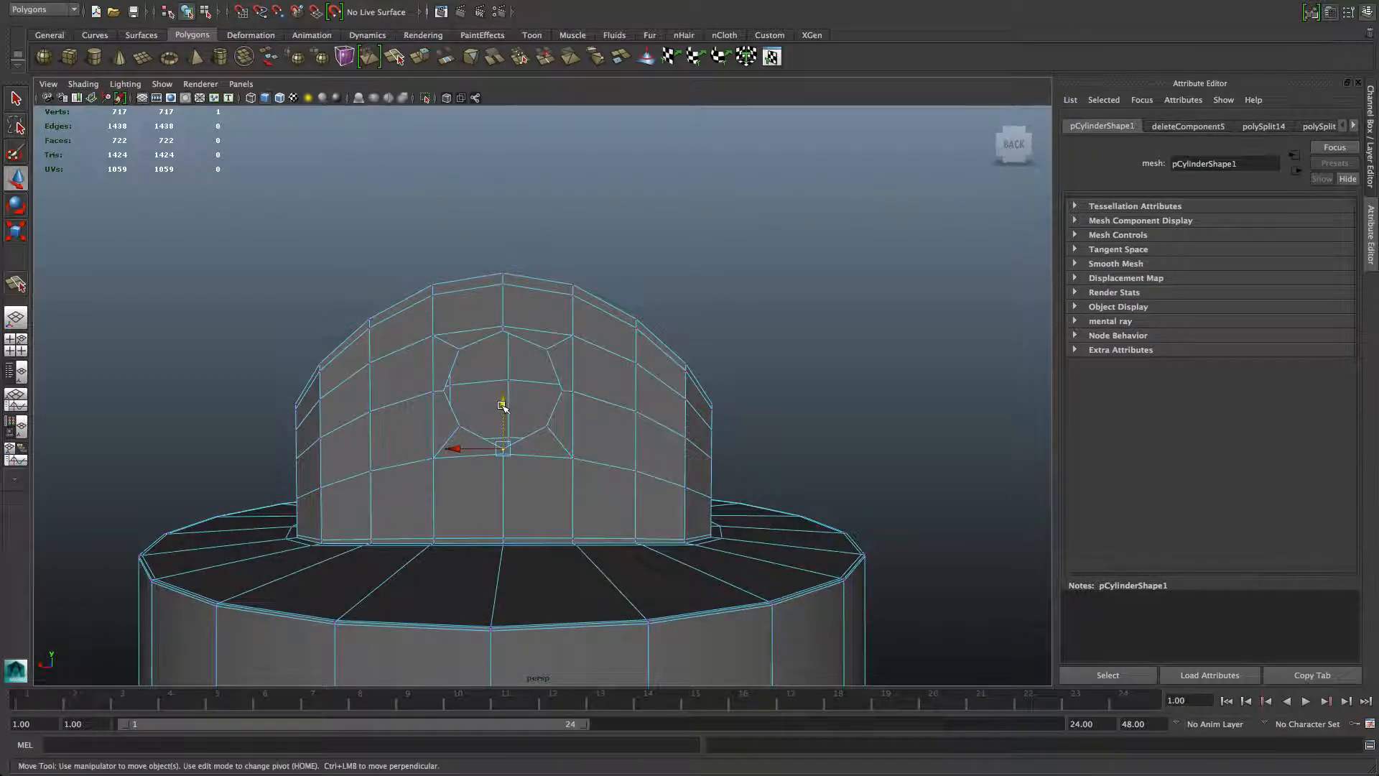
pyautogui.press('F8')
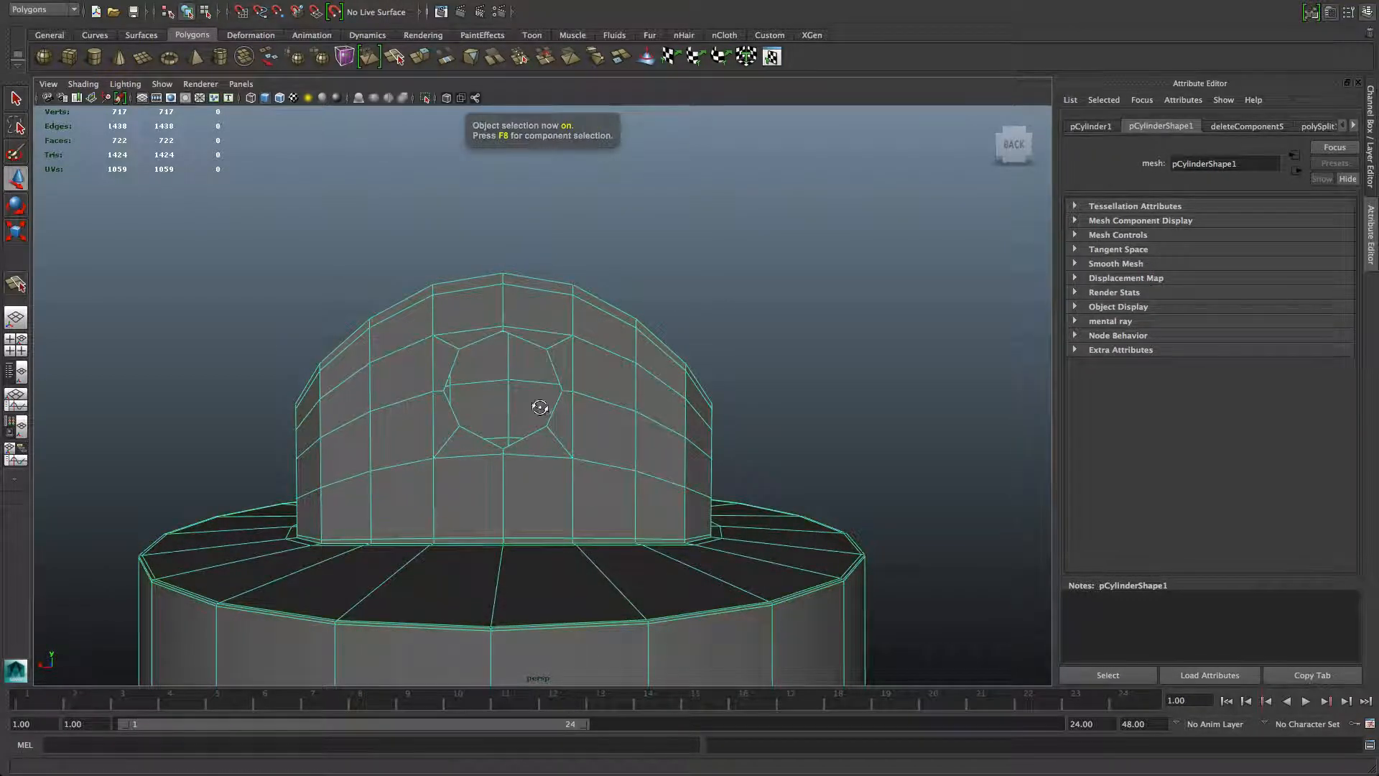
pyautogui.keyDown('alt'); pyautogui.moveTo(533, 404); pyautogui.dragTo(553, 443); pyautogui.keyUp('alt')
pyautogui.press('3')
pyautogui.press('1')
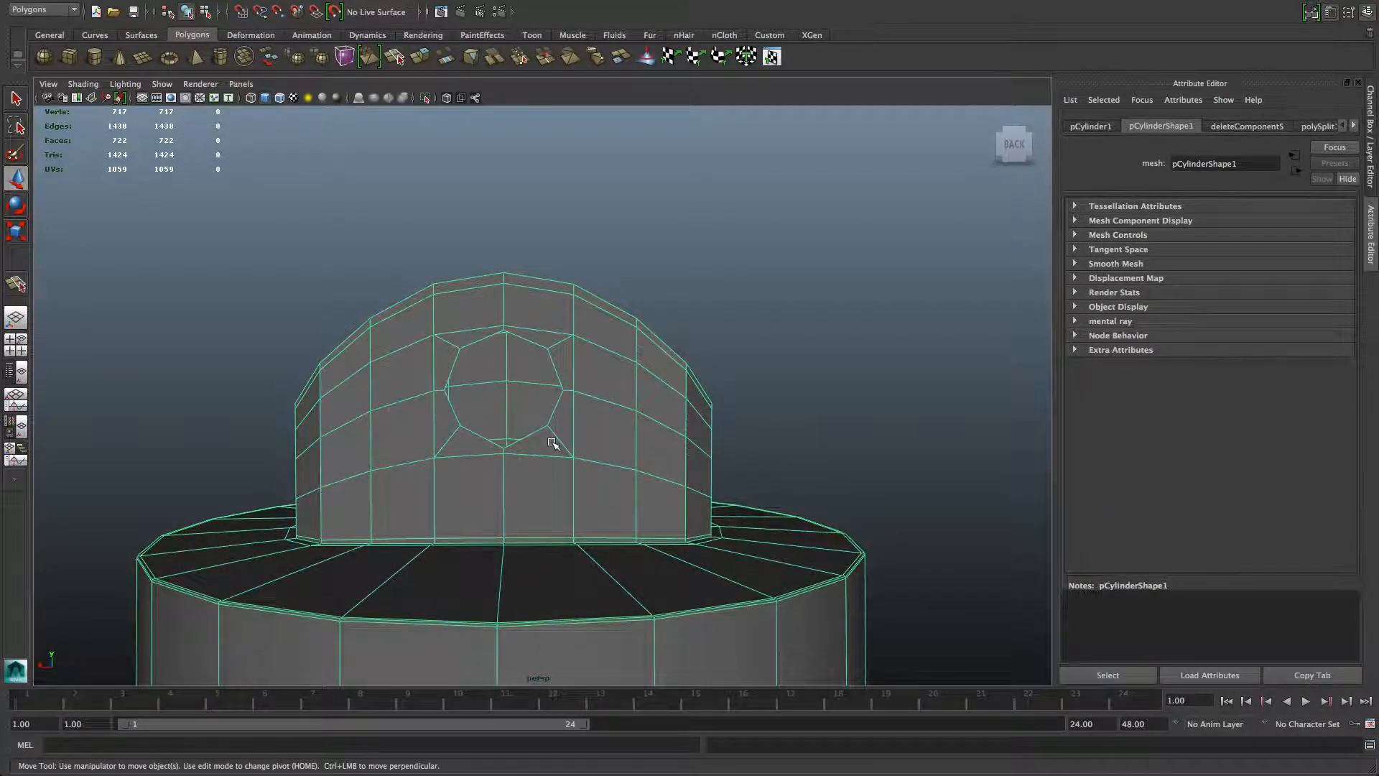
# Scale the two grid vertices on either side of the hole outward horizontally by a factor of about 1.3
pyautogui.moveTo(588, 435); pyautogui.dragTo(590, 403, button='right')
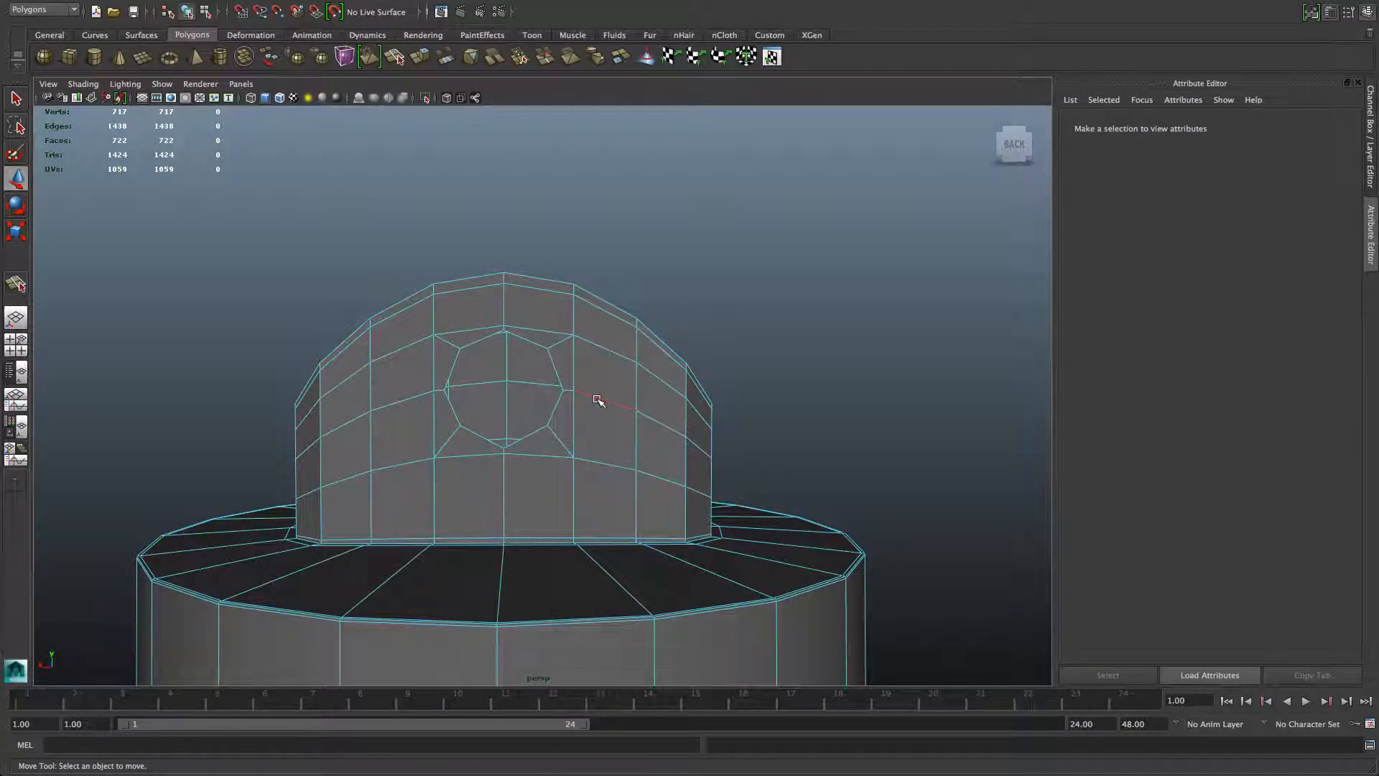
pyautogui.rightClick(568, 361)
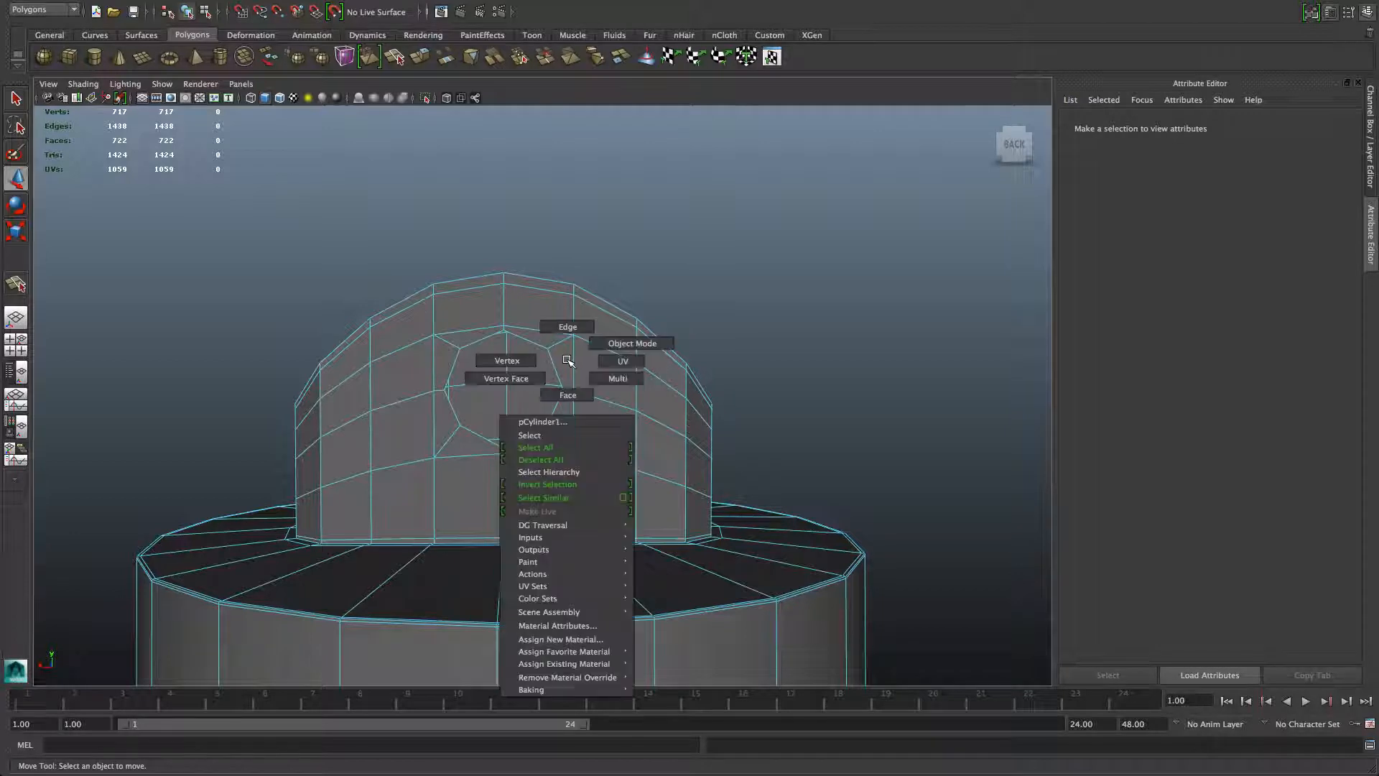
pyautogui.click(564, 394)
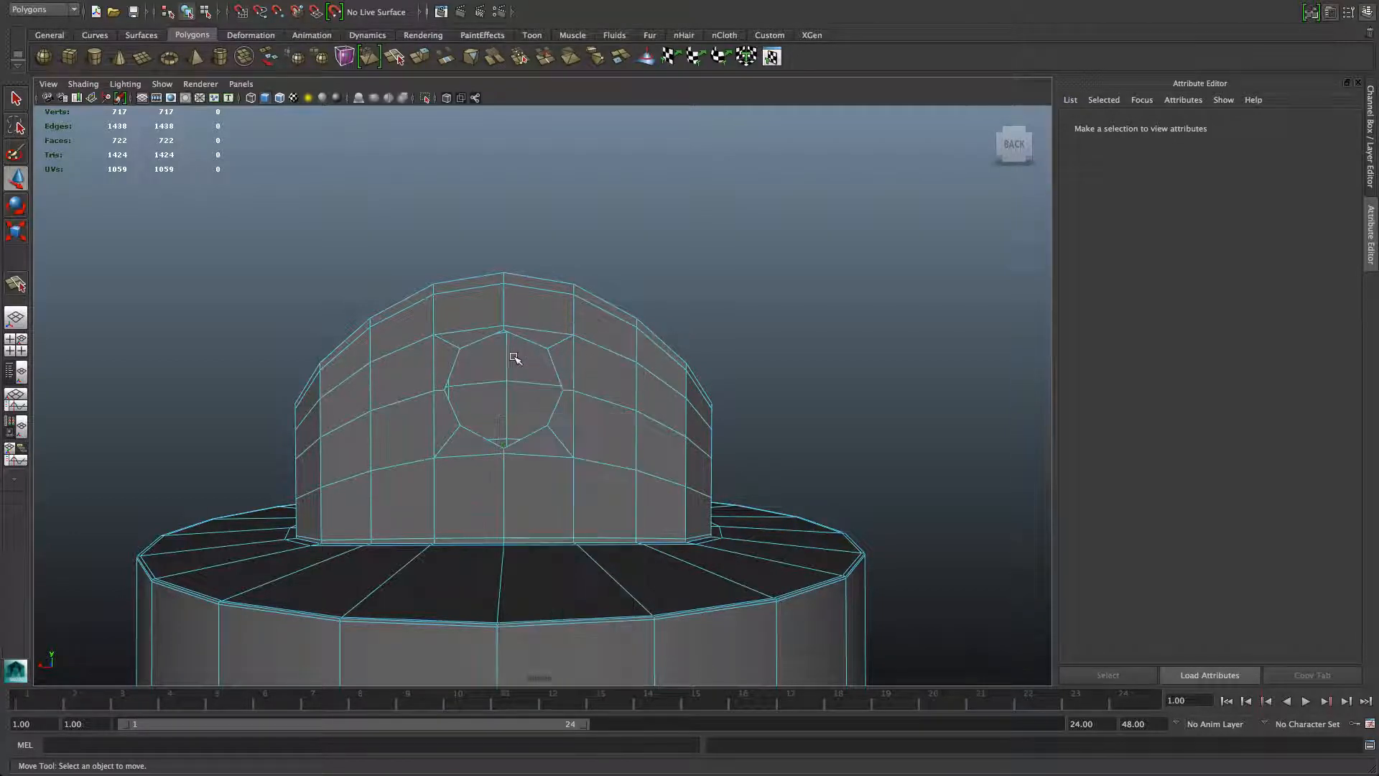
pyautogui.moveTo(586, 383); pyautogui.dragTo(568, 387, button='right')
pyautogui.click(574, 392)
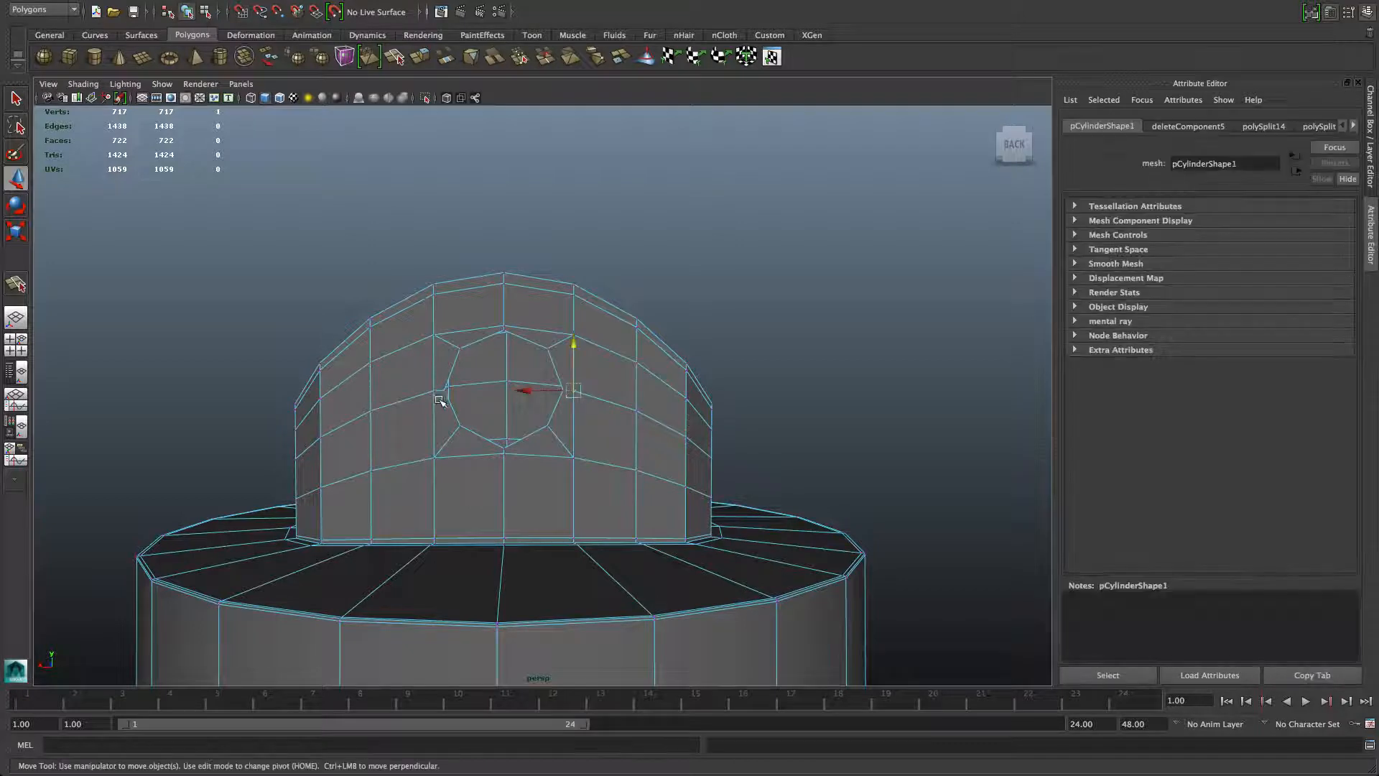
pyautogui.keyDown('shift'); pyautogui.click(435, 390); pyautogui.keyUp('shift')
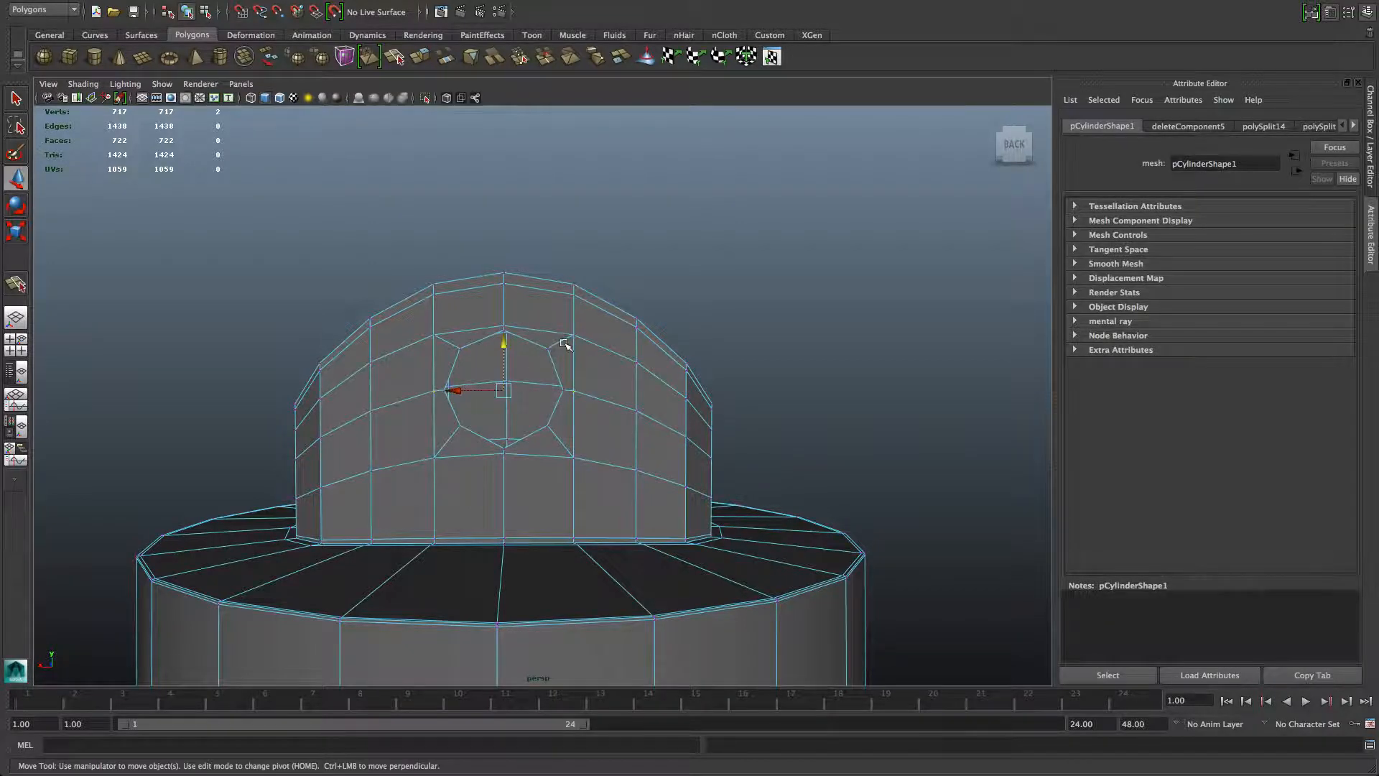
pyautogui.press('r')
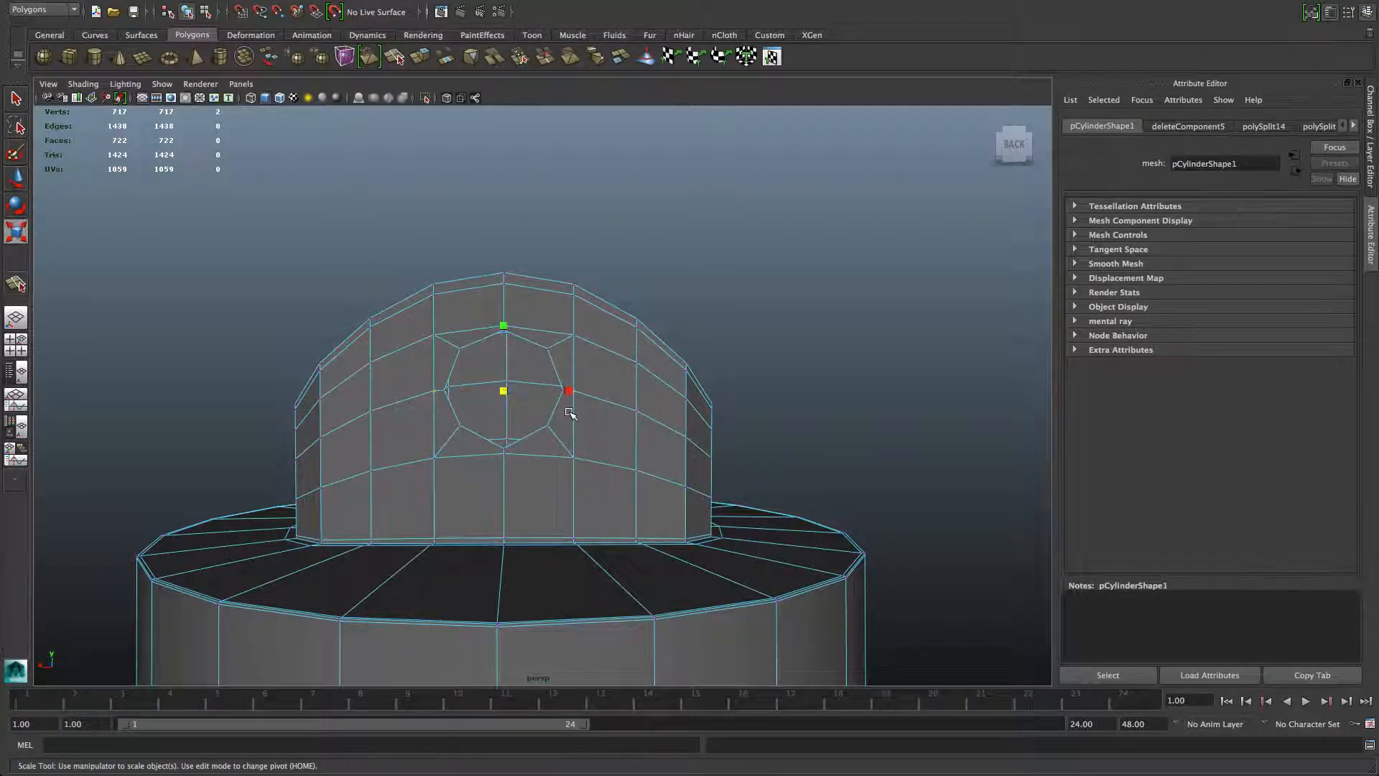
pyautogui.moveTo(567, 390); pyautogui.dragTo(587, 392)
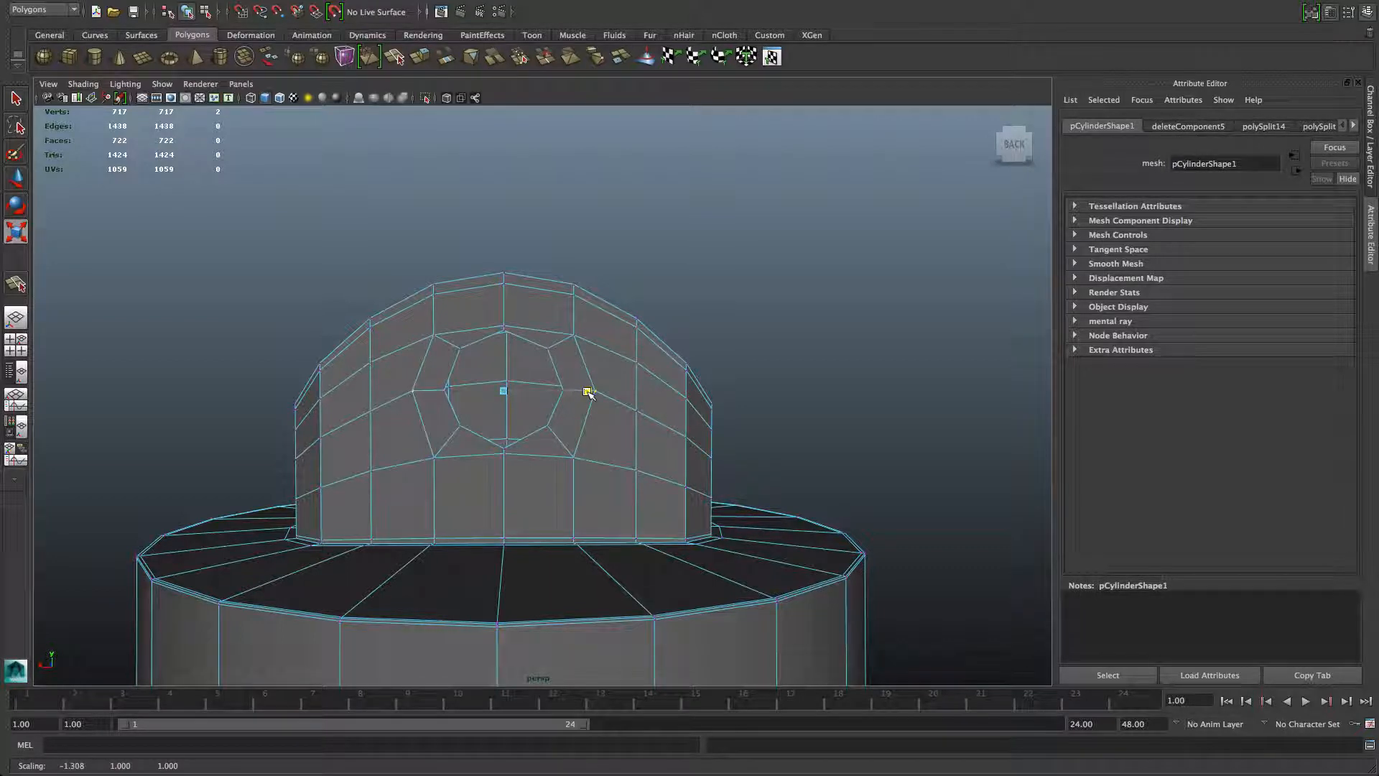
# Lower the grid vertex below the hole to about Y 11.49 and raise the one above it to about Y 12.03
pyautogui.click(505, 454)
pyautogui.press('w')
pyautogui.moveTo(507, 404); pyautogui.dragTo(507, 444)
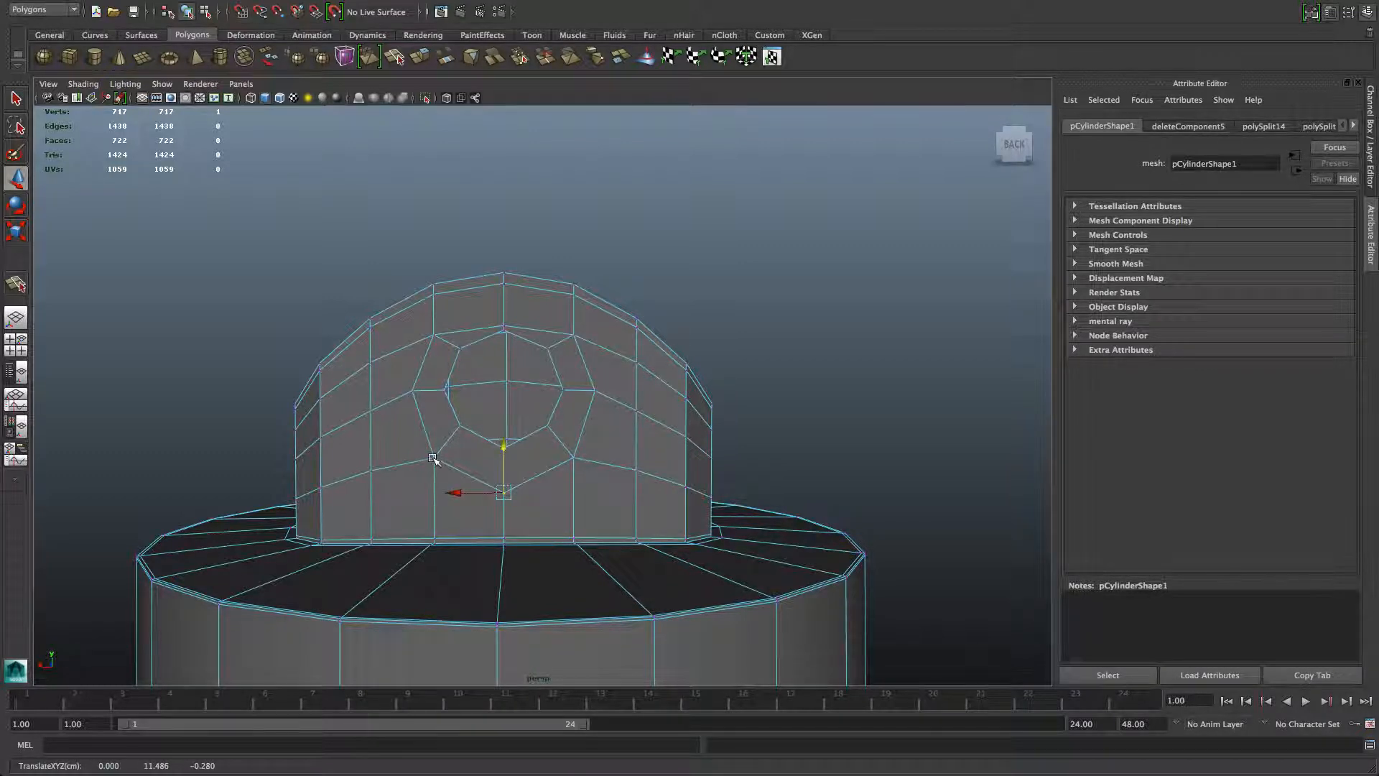
pyautogui.rightClick(595, 435)
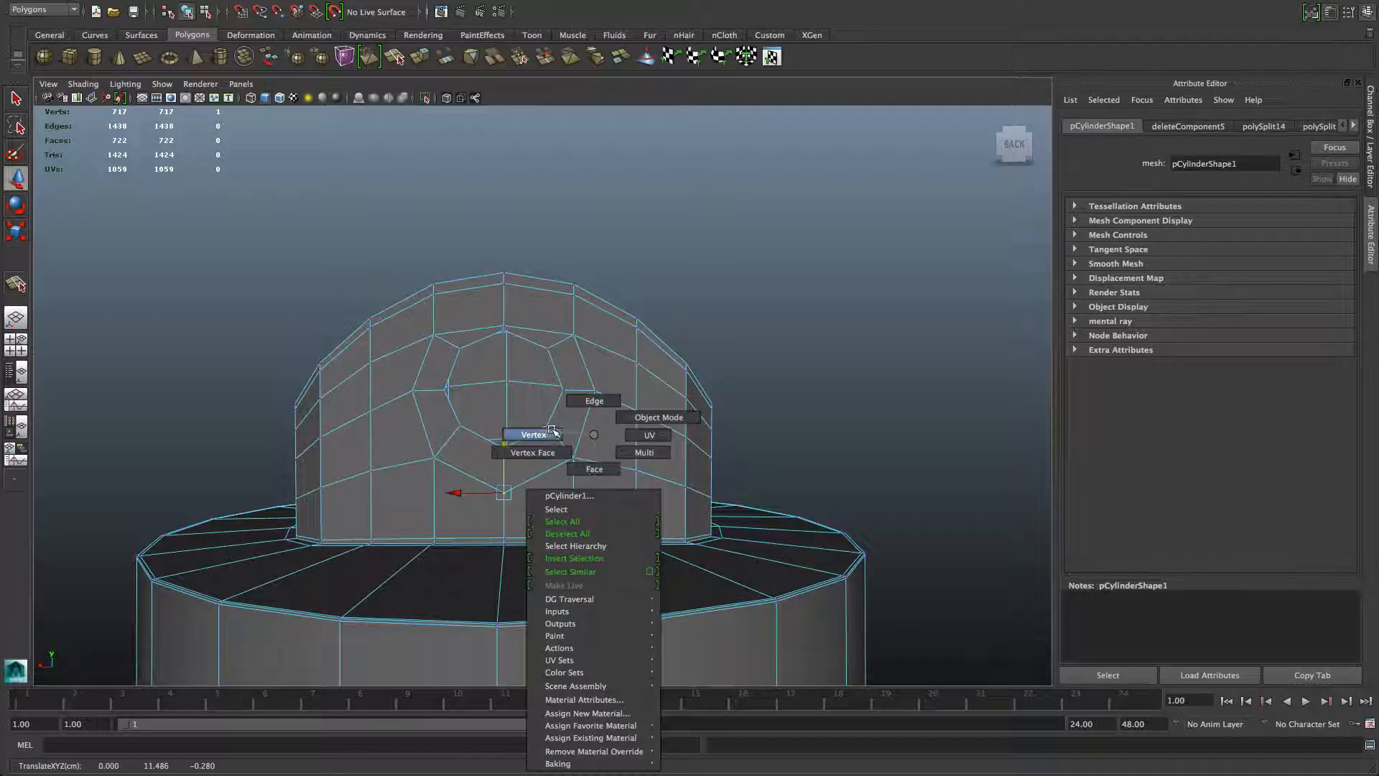
pyautogui.moveTo(597, 435); pyautogui.dragTo(596, 411, button='right')
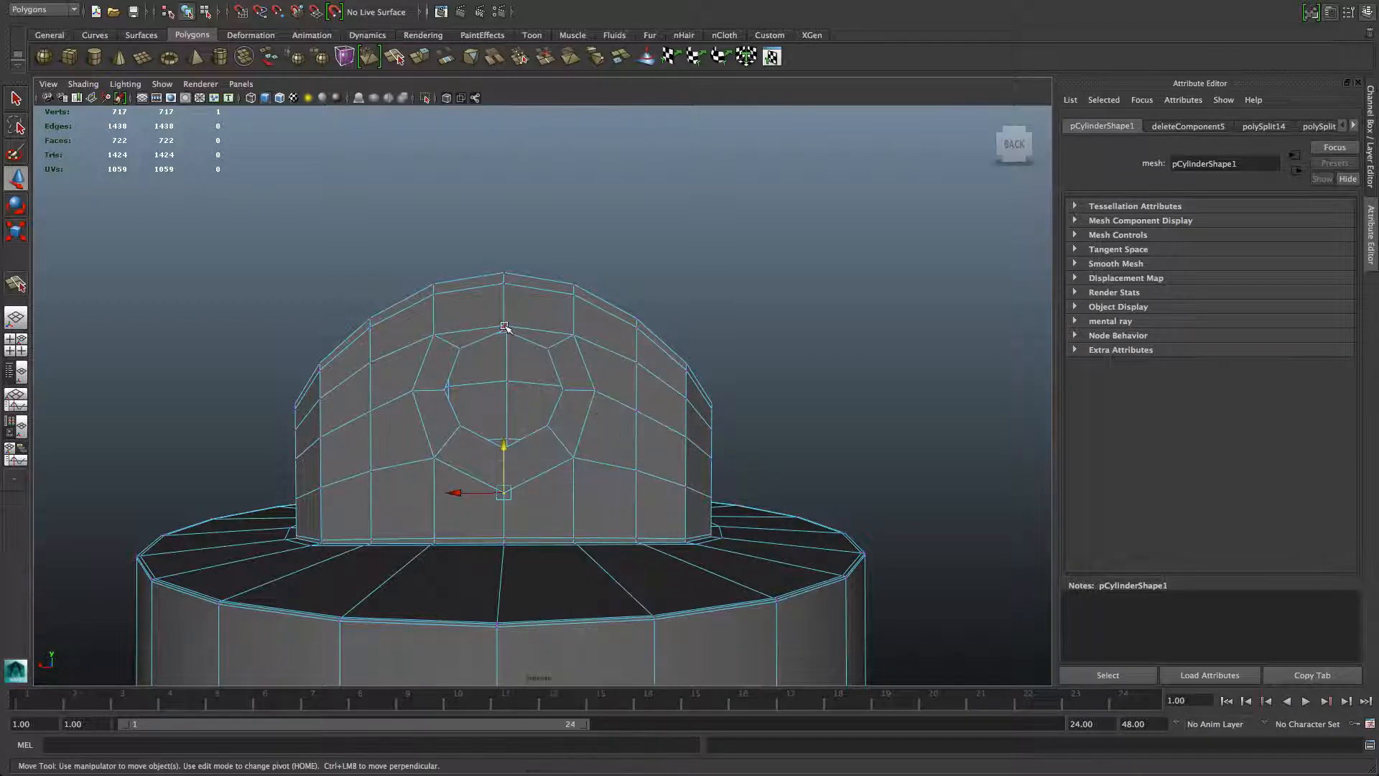
pyautogui.click(508, 332)
pyautogui.moveTo(502, 280); pyautogui.dragTo(500, 254)
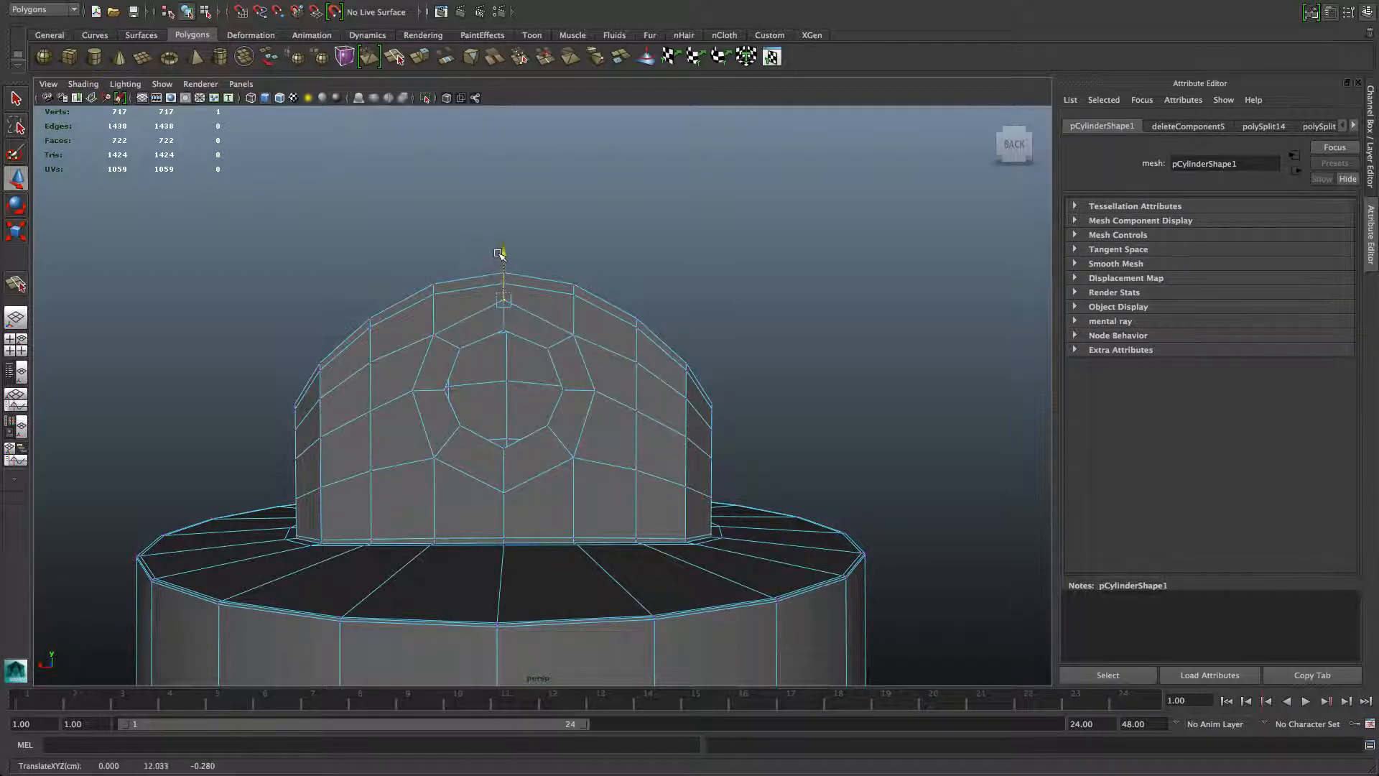
pyautogui.moveTo(583, 371)
pyautogui.keyDown('alt'); pyautogui.mouseDown()
pyautogui.moveTo(524, 385)
pyautogui.moveTo(580, 383)
pyautogui.moveTo(567, 377)
pyautogui.mouseUp(); pyautogui.keyUp('alt')
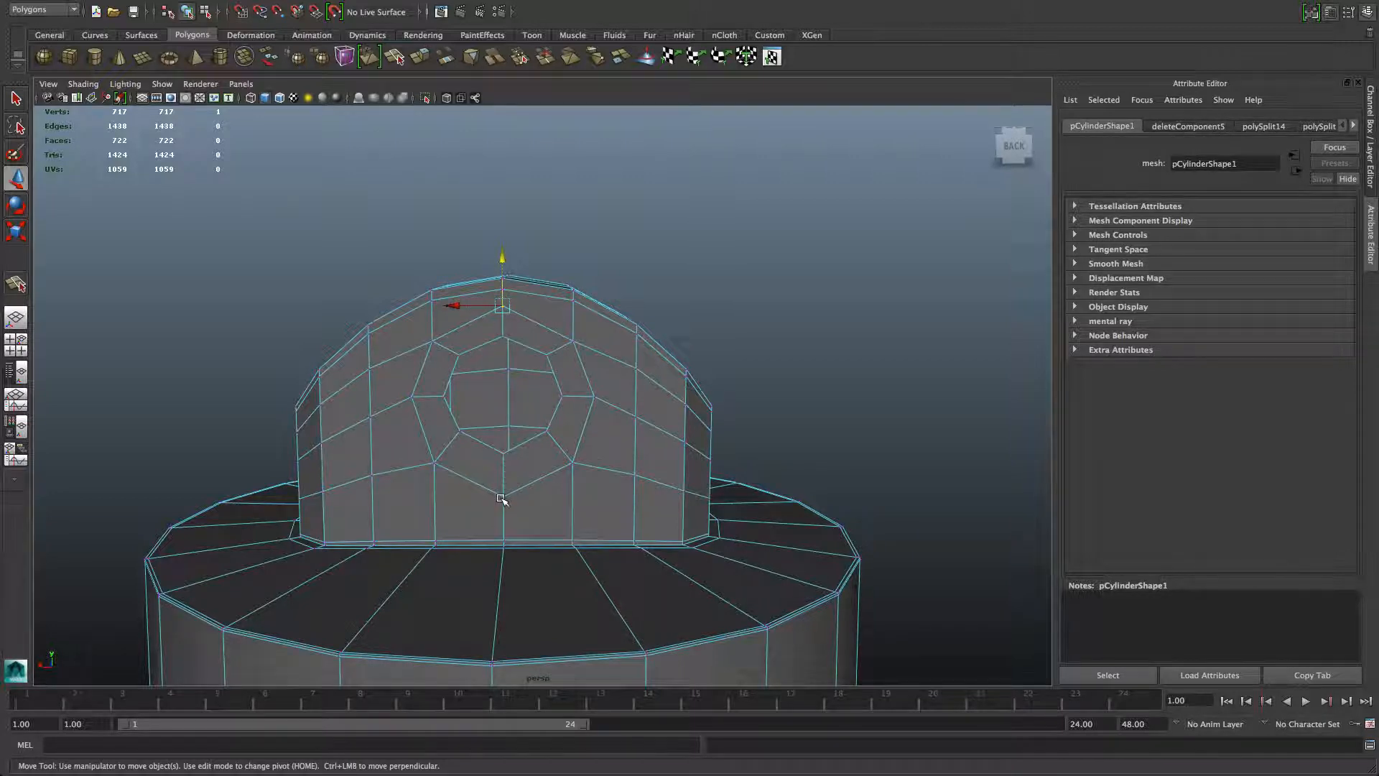
# Raise the horizontal edge loop beneath the hole slightly
pyautogui.moveTo(597, 436); pyautogui.dragTo(599, 402, button='right')
pyautogui.doubleClick(594, 467)
pyautogui.moveTo(501, 417); pyautogui.dragTo(551, 421)
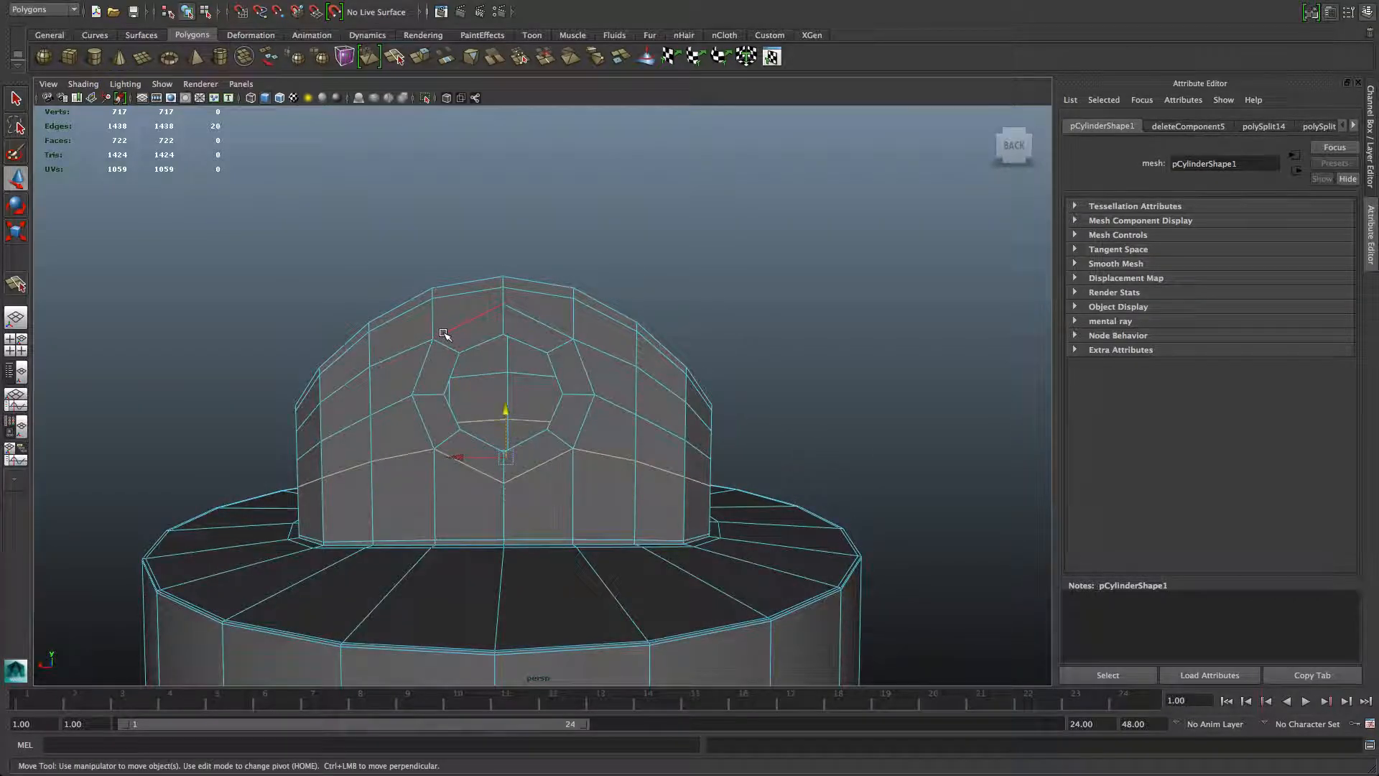
# In smooth preview, select the hole's border edge loop and lower it to about Y 11.77
pyautogui.moveTo(457, 346)
pyautogui.keyDown('alt'); pyautogui.mouseDown()
pyautogui.moveTo(489, 349)
pyautogui.moveTo(461, 350)
pyautogui.mouseUp(); pyautogui.keyUp('alt')
pyautogui.keyDown('alt'); pyautogui.moveTo(496, 396); pyautogui.dragTo(573, 390); pyautogui.keyUp('alt')
pyautogui.press('3')
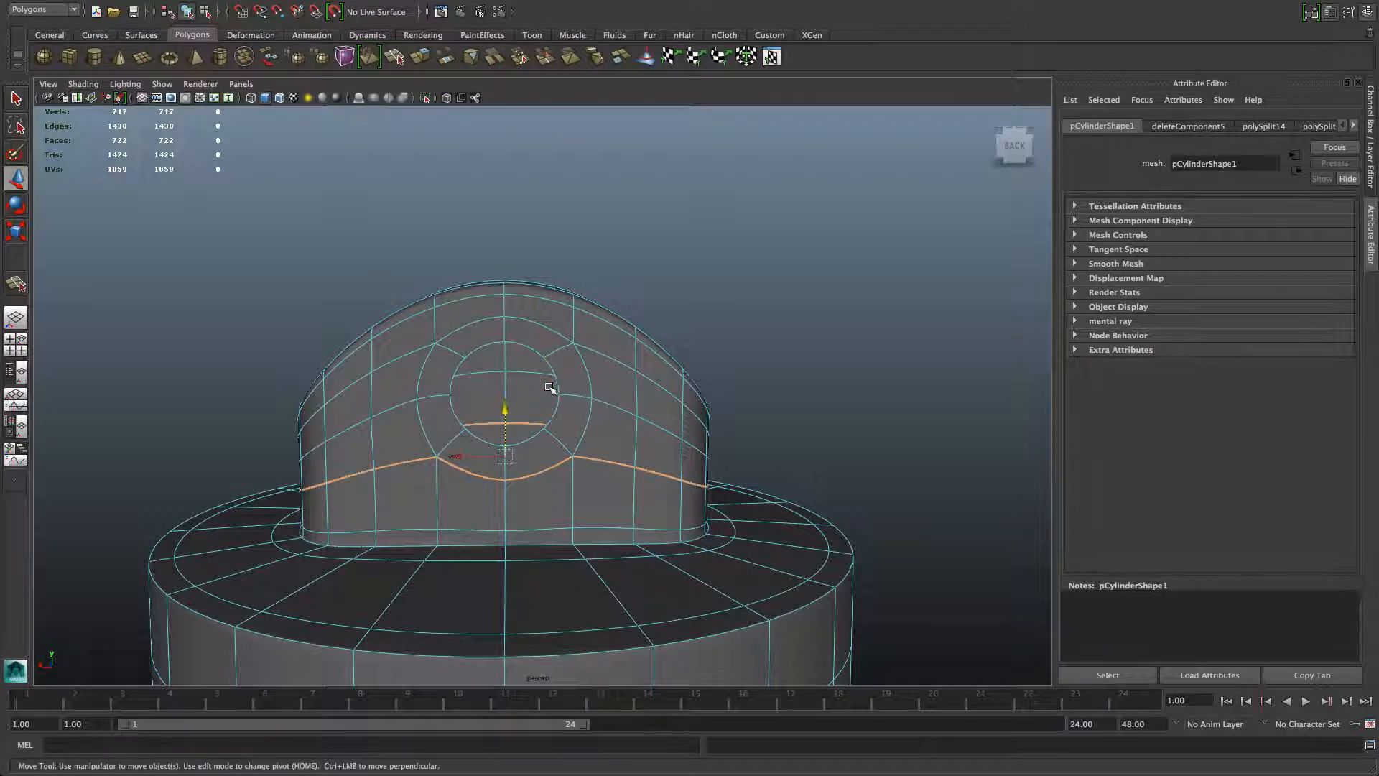
pyautogui.click(550, 377)
pyautogui.doubleClick(550, 379)
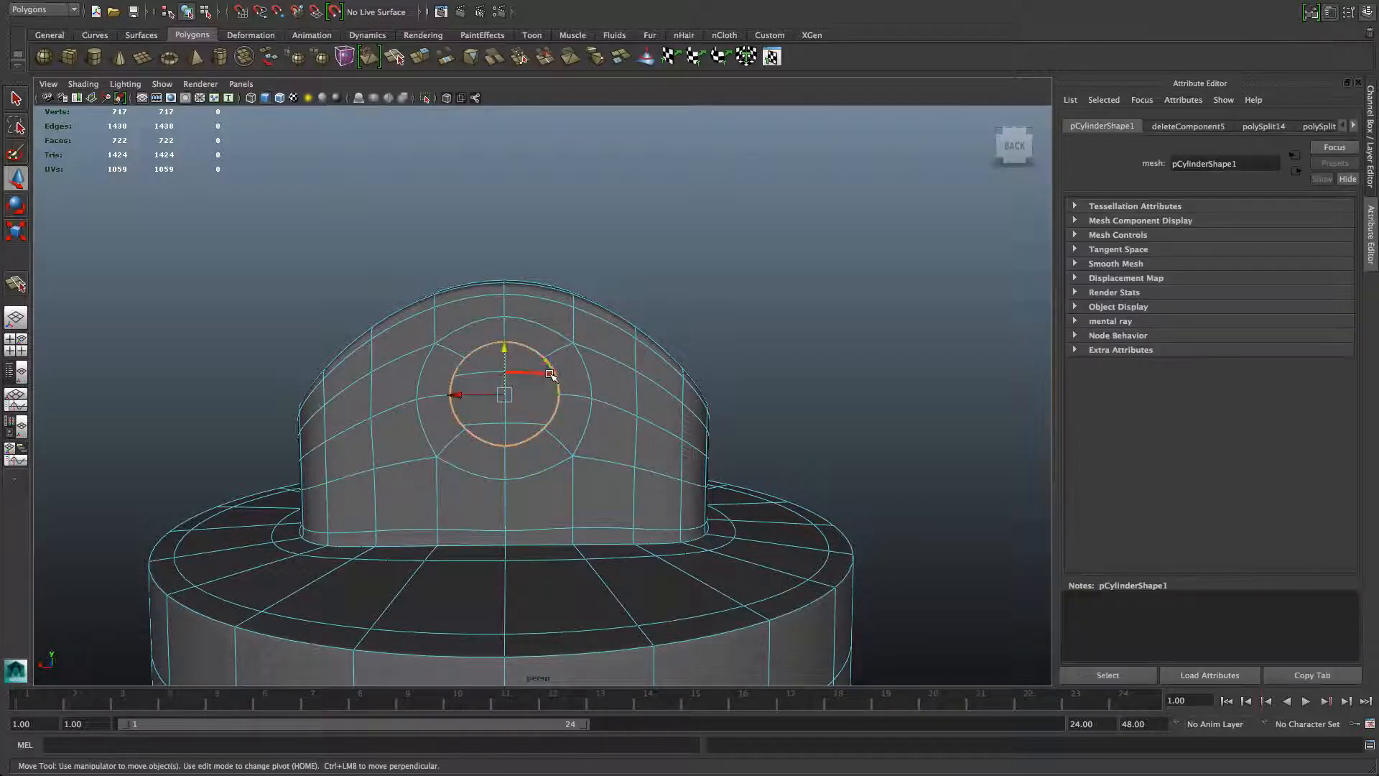
pyautogui.moveTo(507, 347); pyautogui.dragTo(504, 351)
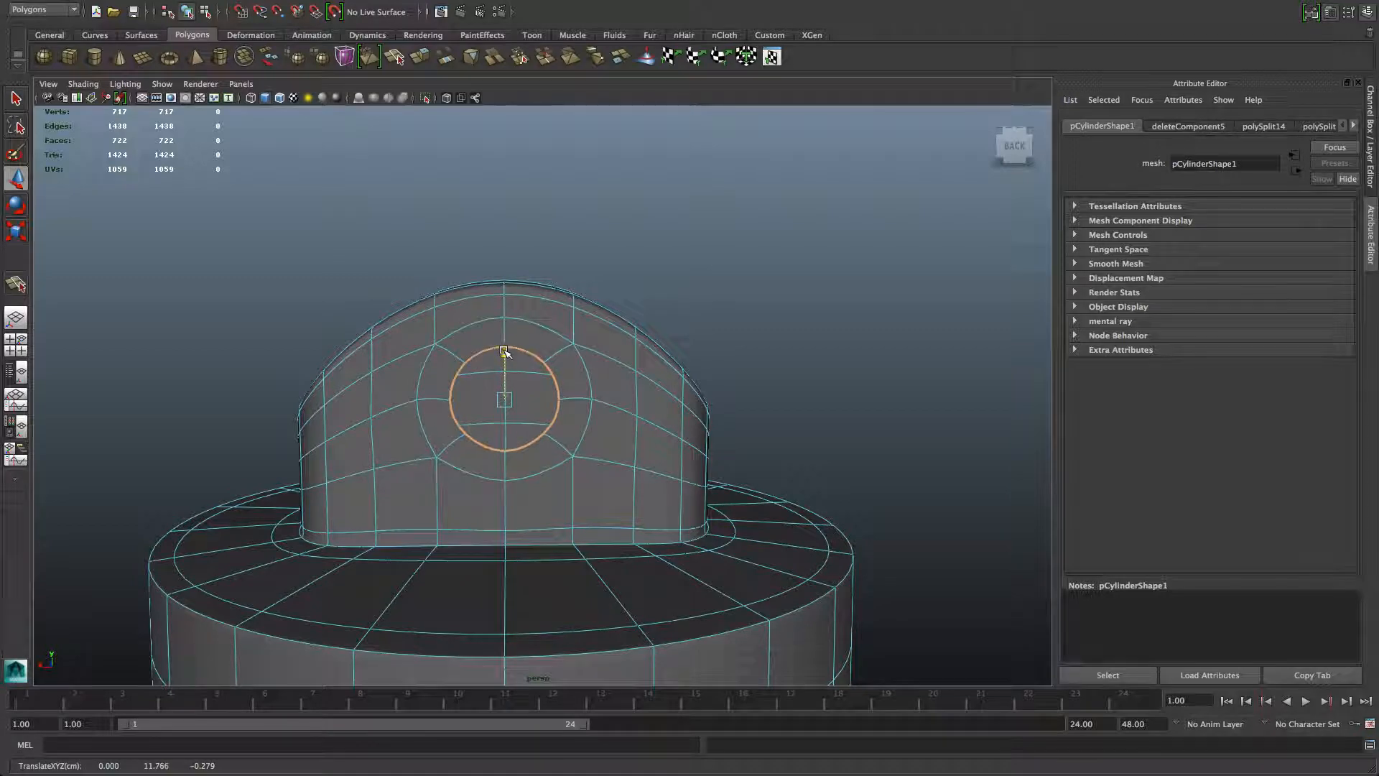
# Fine-tune the height of the hole's border loop on the unsmoothed mesh and check the result in smooth preview
pyautogui.moveTo(560, 430)
pyautogui.keyDown('alt'); pyautogui.mouseDown()
pyautogui.moveTo(618, 431)
pyautogui.moveTo(536, 427)
pyautogui.moveTo(567, 434)
pyautogui.mouseUp(); pyautogui.keyUp('alt')
pyautogui.press('1')
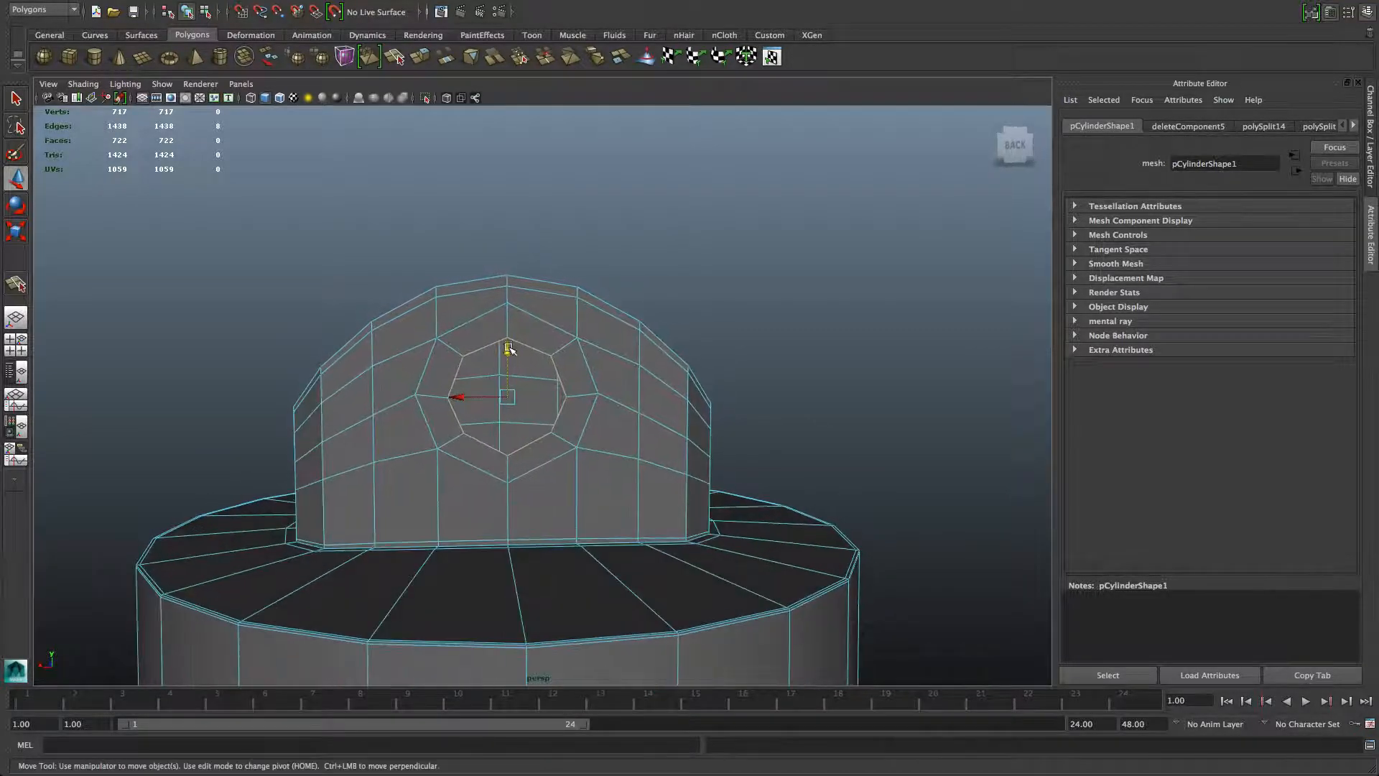
pyautogui.moveTo(509, 349); pyautogui.dragTo(583, 415)
pyautogui.press('3')
pyautogui.press('1')
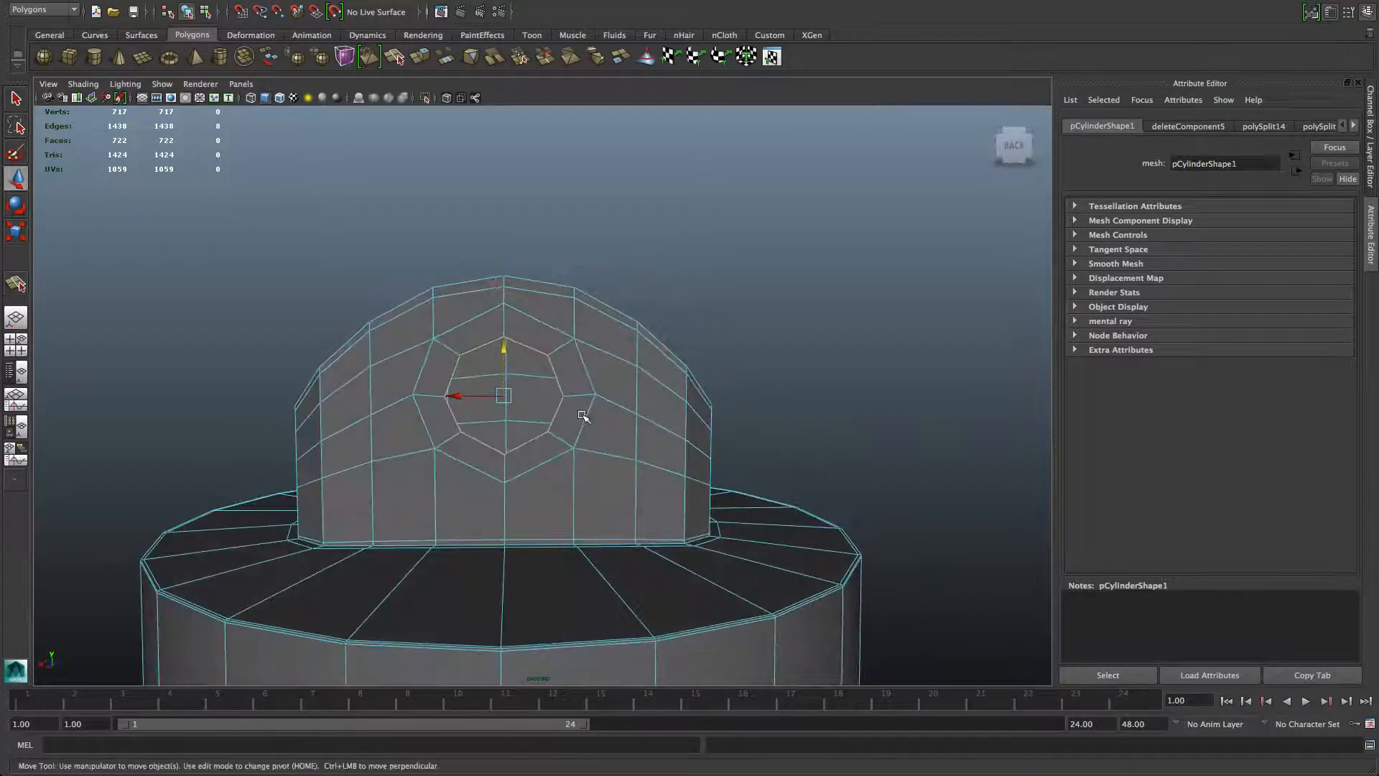
# Lower the grid vertex above the hole to about Y 12.02 and activate the Scale Tool
pyautogui.moveTo(505, 322); pyautogui.dragTo(502, 304, button='right')
pyautogui.click(505, 303)
pyautogui.click(502, 256)
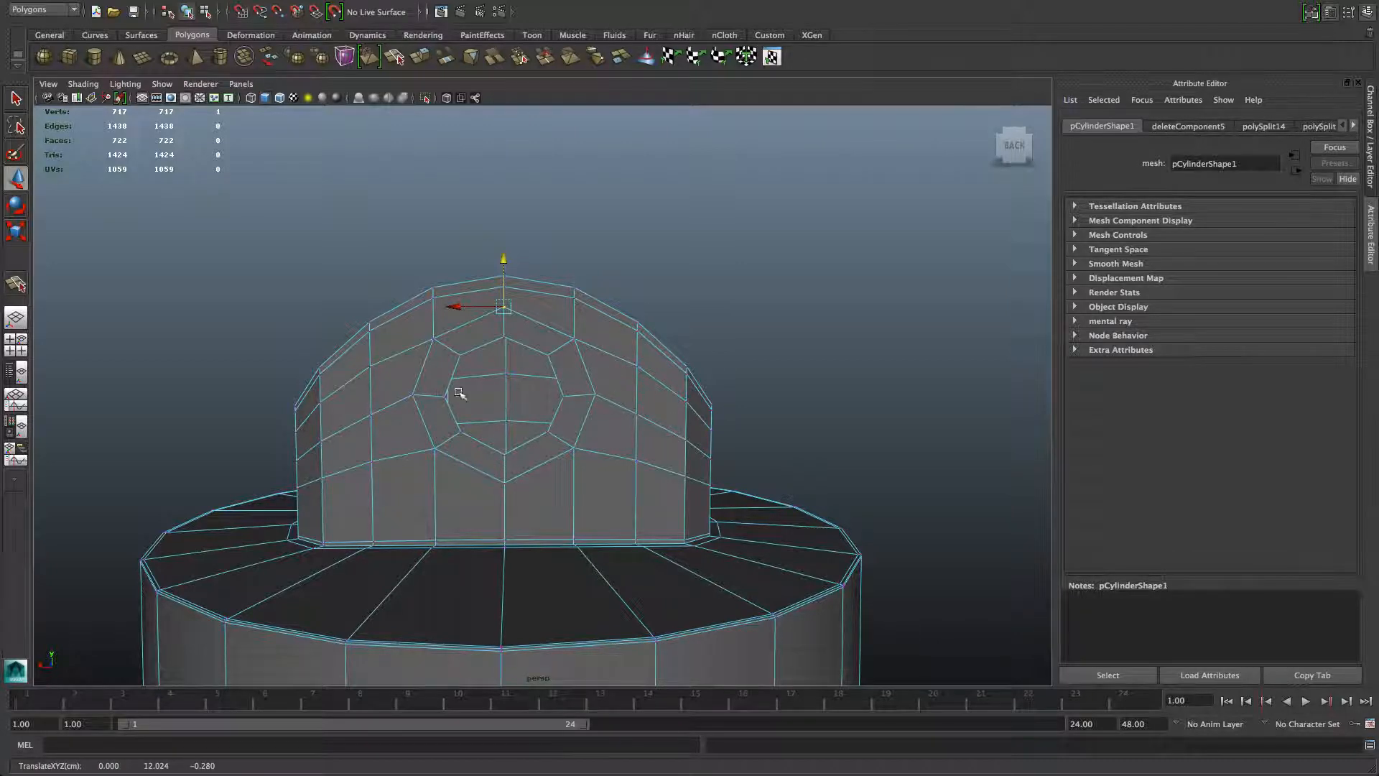
pyautogui.click(16, 234)
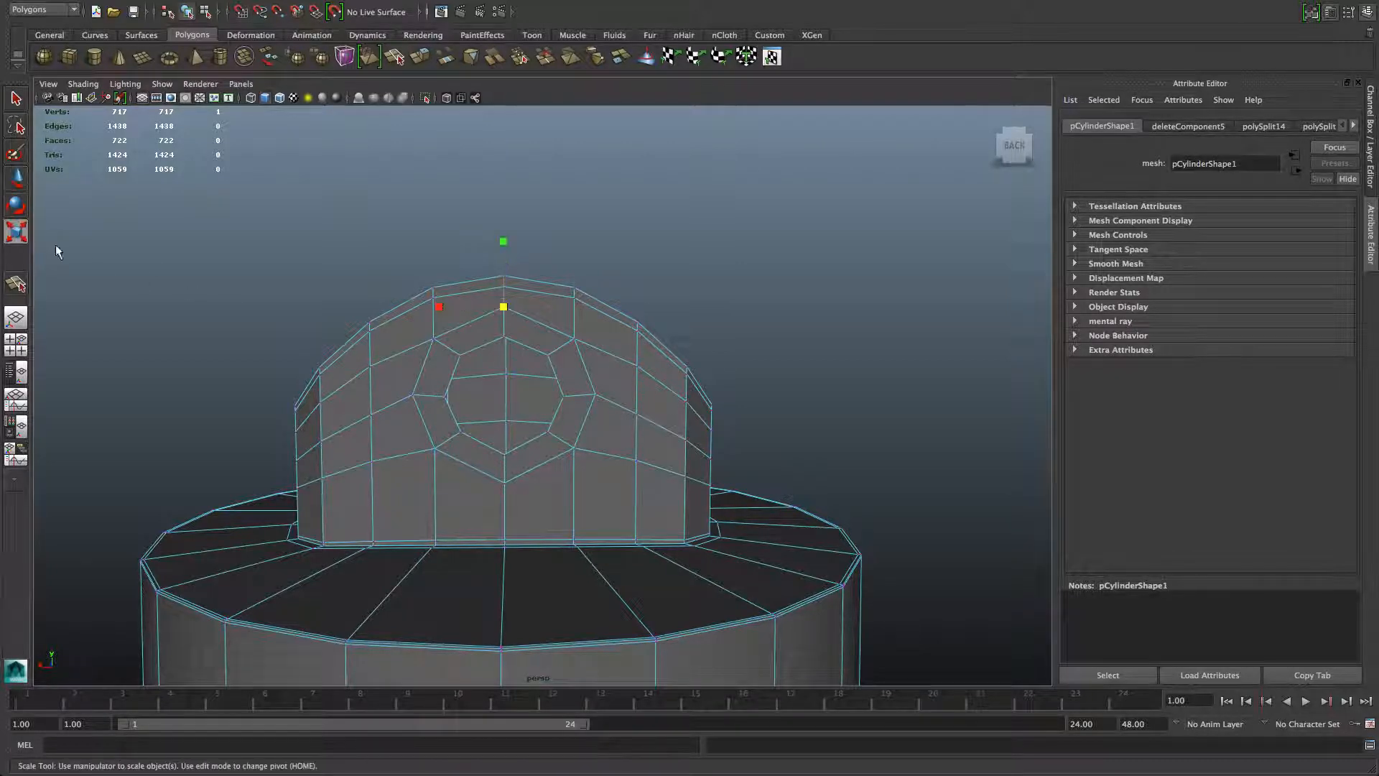
# Select the vertices on both sides of the hole, scale them slightly inward along X, and check the shape in smooth preview
pyautogui.keyDown('alt'); pyautogui.moveTo(605, 377); pyautogui.dragTo(607, 393); pyautogui.keyUp('alt')
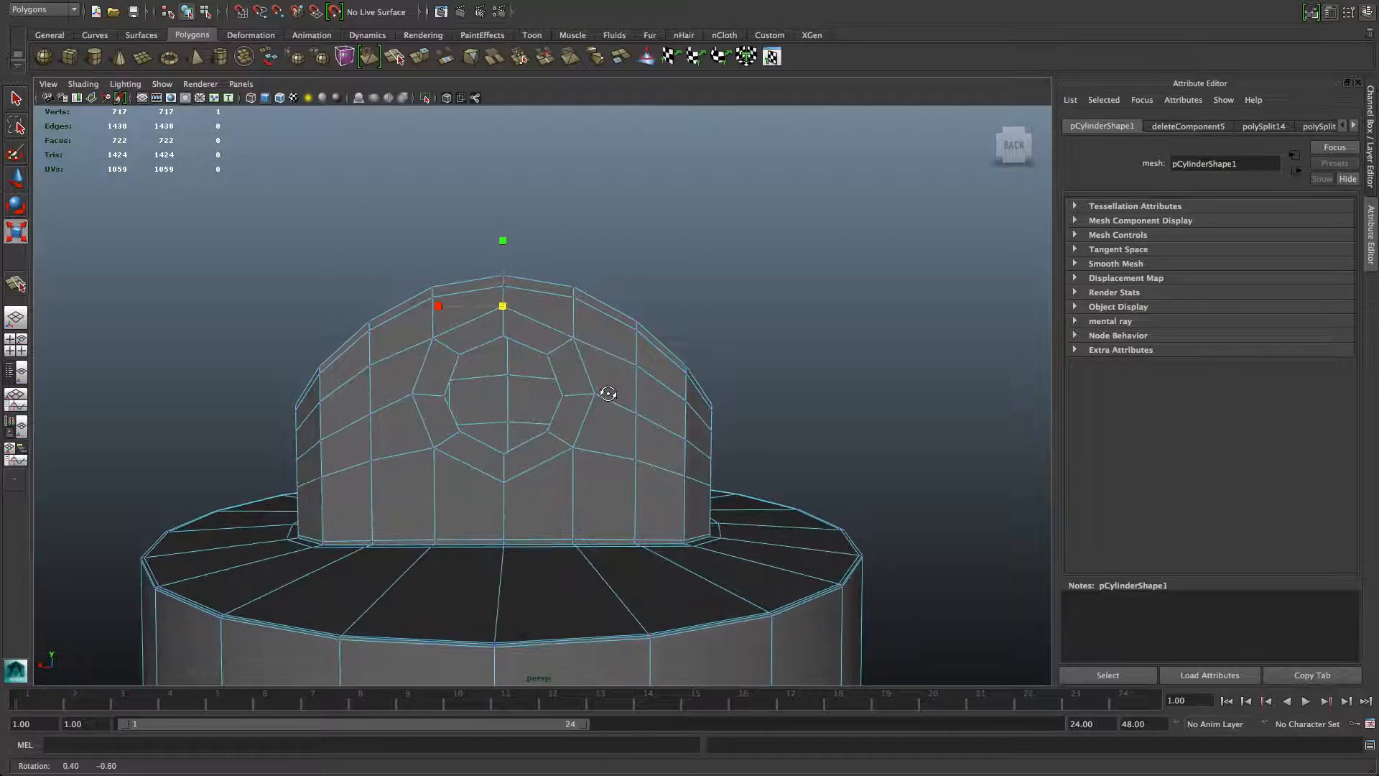
pyautogui.moveTo(530, 323); pyautogui.dragTo(612, 479)
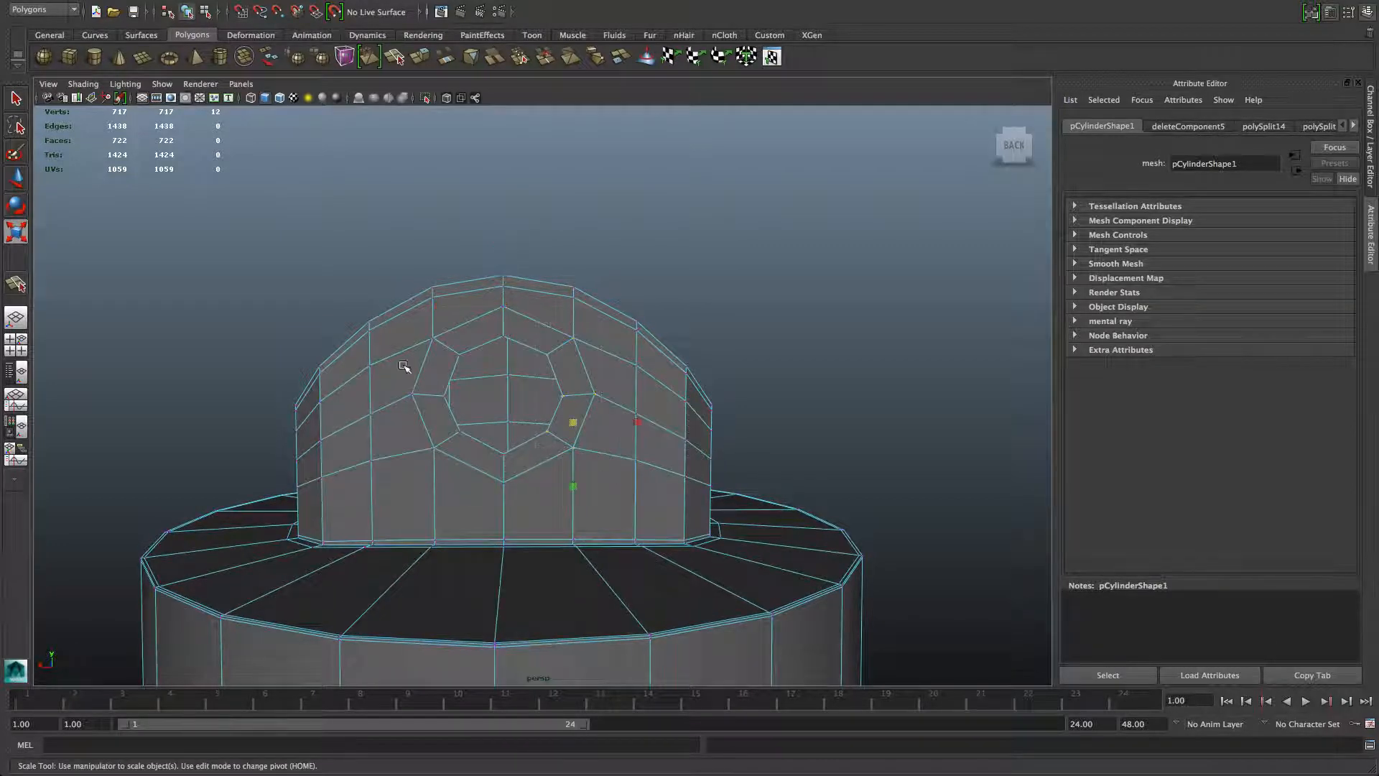
pyautogui.keyDown('shift'); pyautogui.moveTo(396, 323); pyautogui.dragTo(479, 468); pyautogui.keyUp('shift')
pyautogui.moveTo(582, 423); pyautogui.dragTo(578, 421)
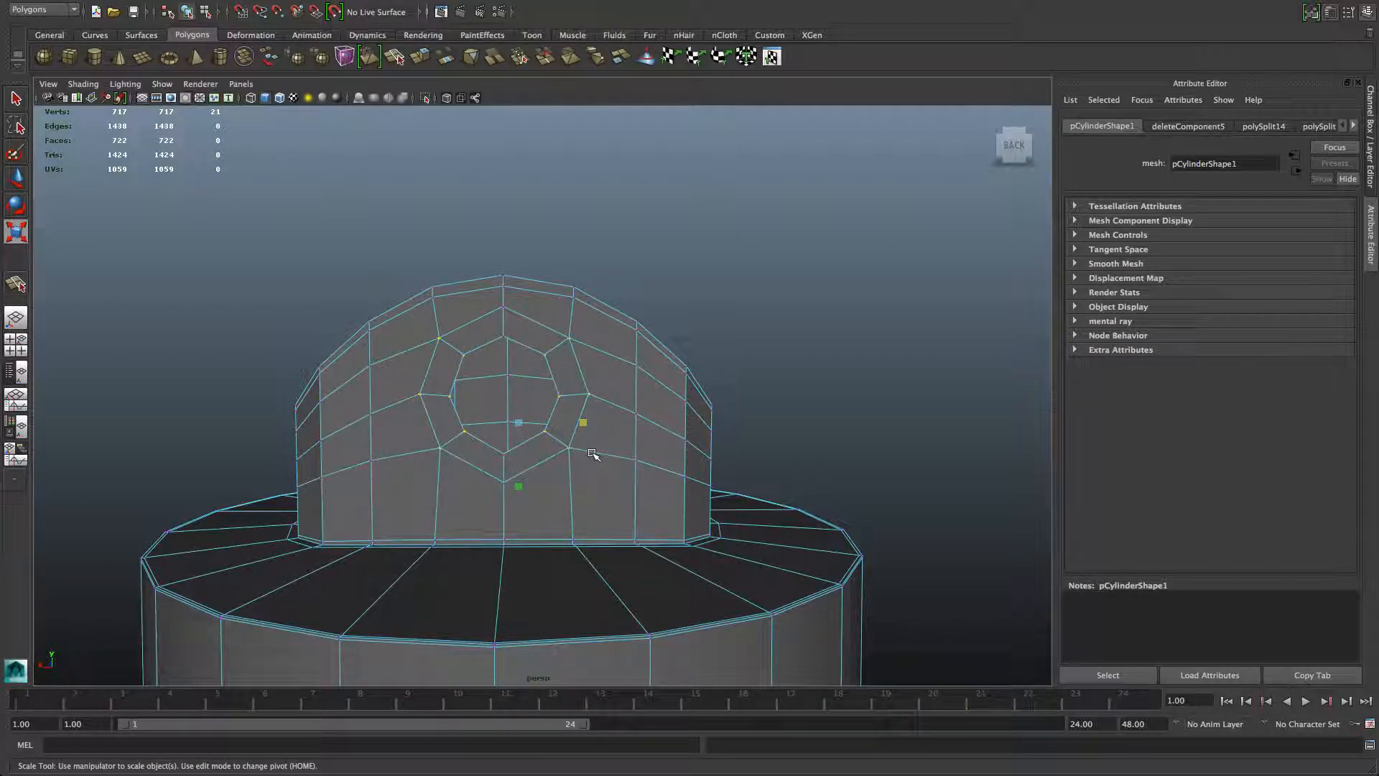
pyautogui.press('3')
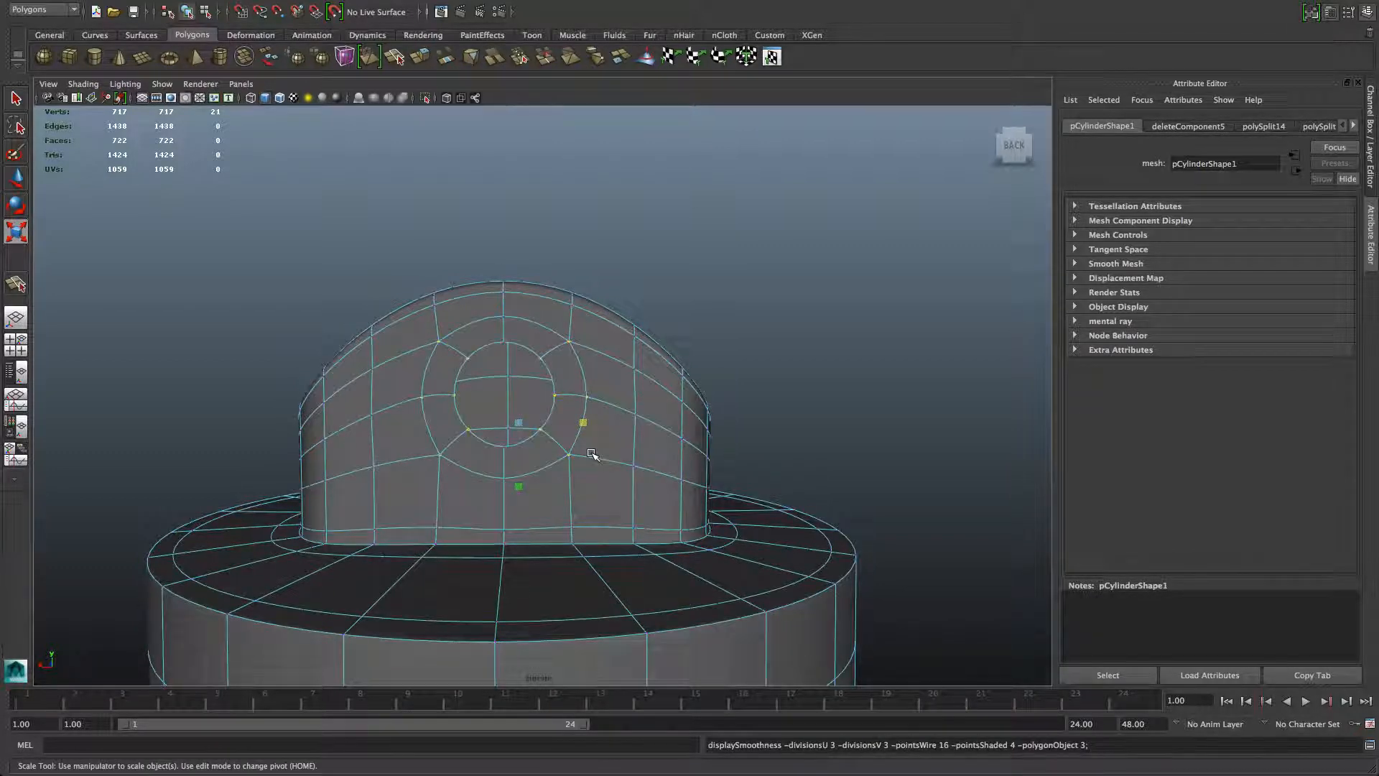
pyautogui.press('1')
# Examine the front, back and narrow end of the arched block on the unsmoothed mesh
pyautogui.keyDown('alt'); pyautogui.moveTo(563, 383); pyautogui.dragTo(705, 416); pyautogui.keyUp('alt')
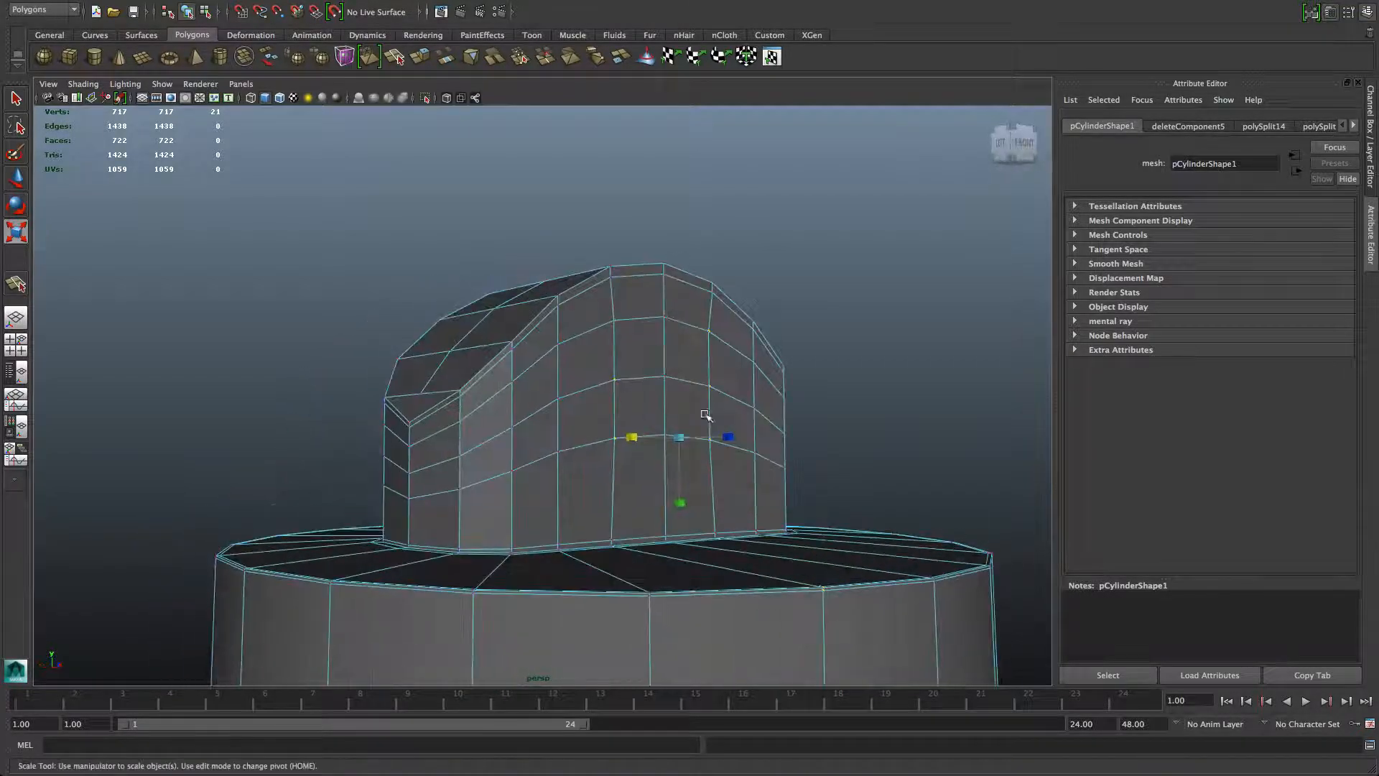
pyautogui.keyDown('alt'); pyautogui.moveTo(554, 394); pyautogui.dragTo(805, 399); pyautogui.keyUp('alt')
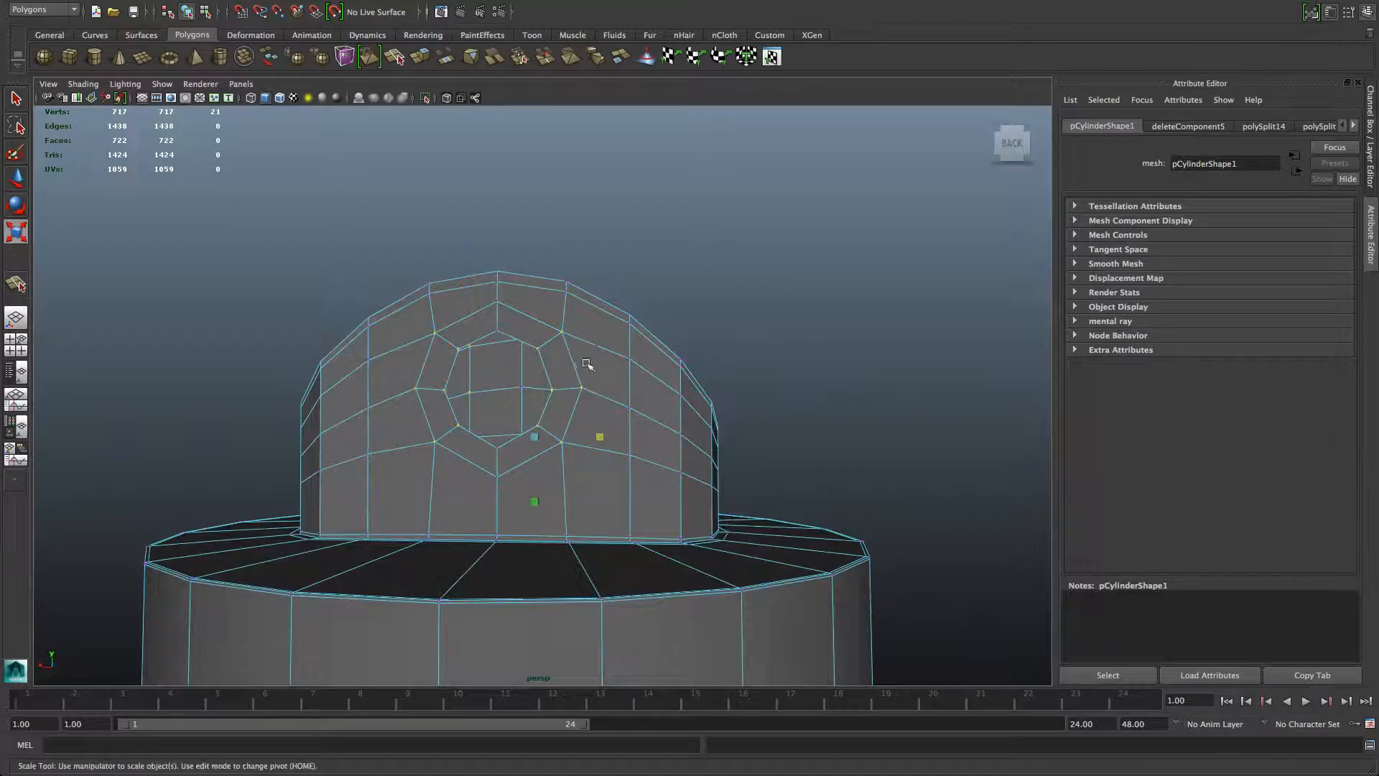
pyautogui.keyDown('alt'); pyautogui.moveTo(679, 451); pyautogui.dragTo(584, 411); pyautogui.keyUp('alt')
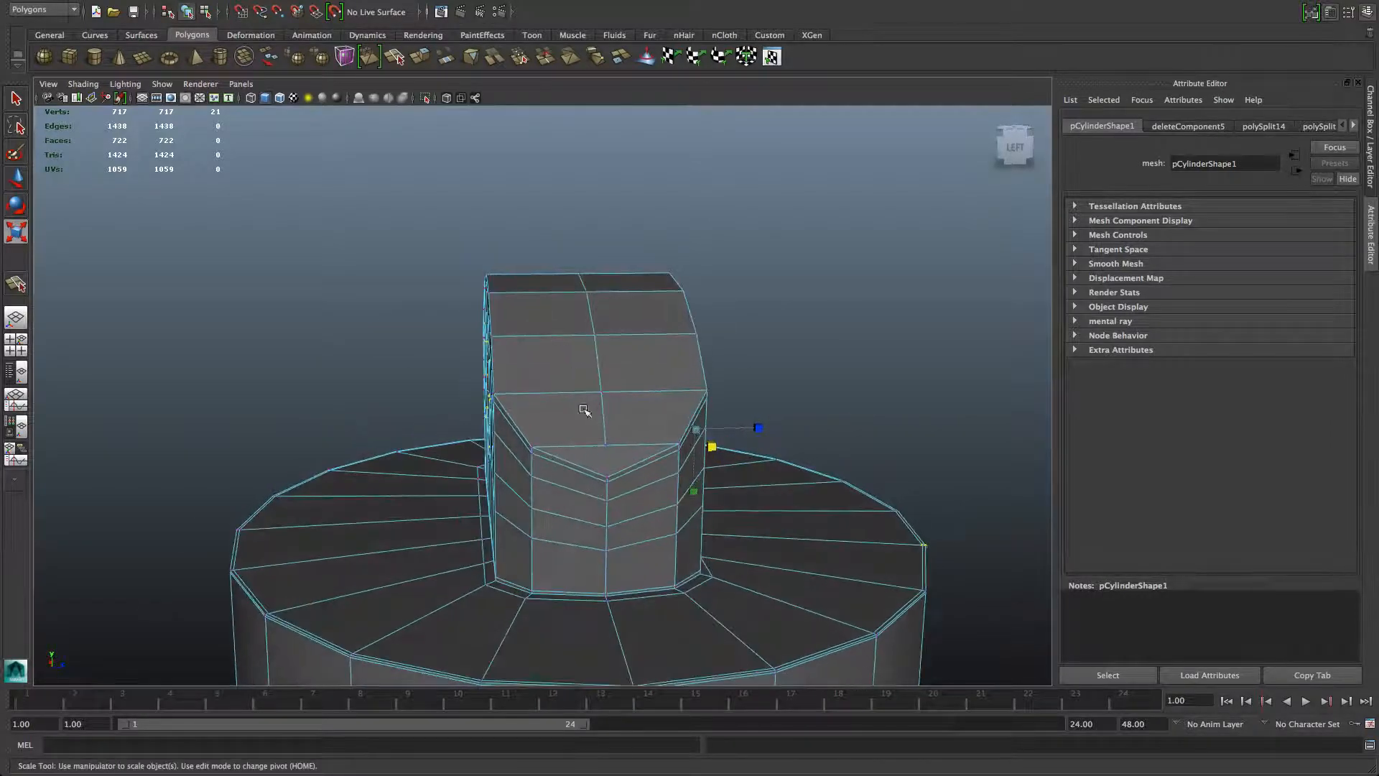
pyautogui.moveTo(479, 479)
pyautogui.keyDown('alt'); pyautogui.mouseDown()
pyautogui.moveTo(546, 474)
pyautogui.moveTo(477, 462)
pyautogui.mouseUp(); pyautogui.keyUp('alt')
pyautogui.moveTo(617, 466); pyautogui.dragTo(612, 476, button='right')
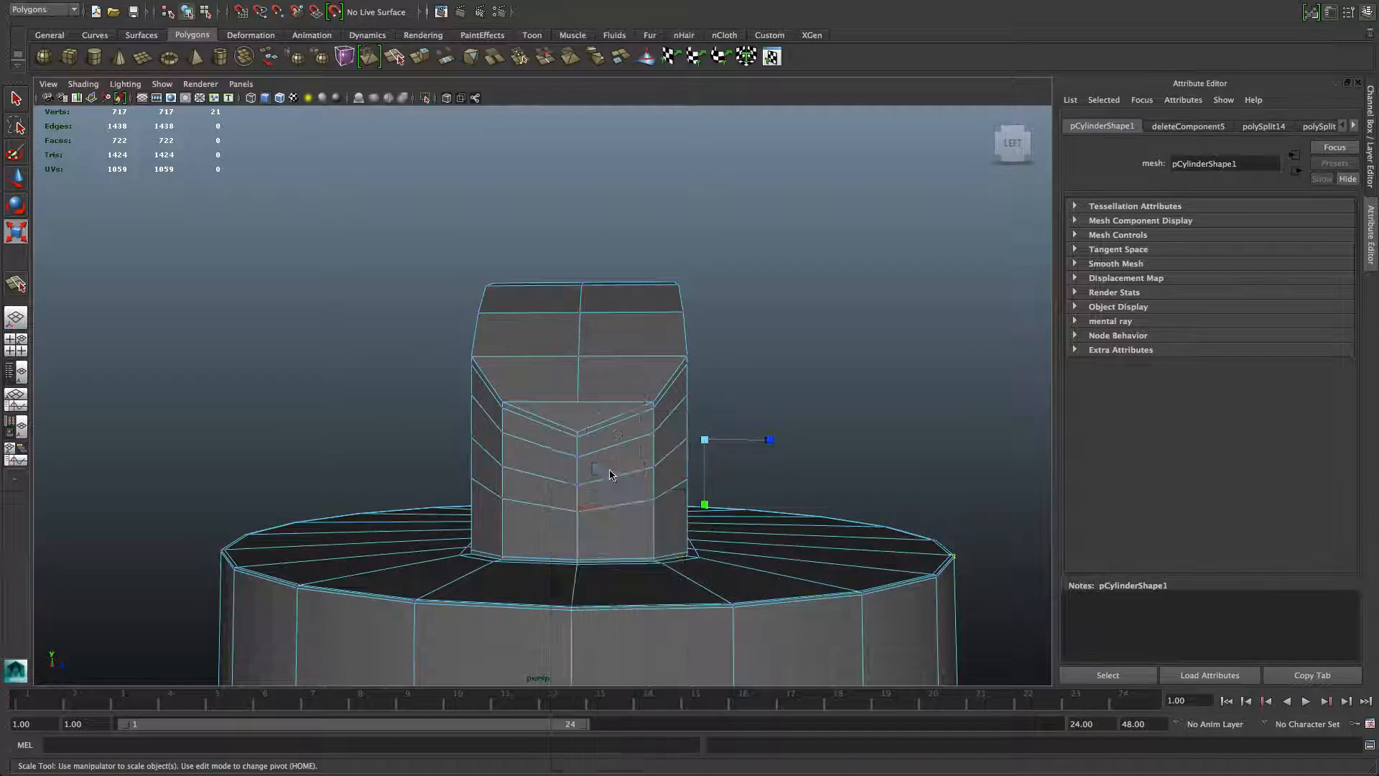
pyautogui.keyDown('alt'); pyautogui.moveTo(602, 537); pyautogui.dragTo(370, 548); pyautogui.keyUp('alt')
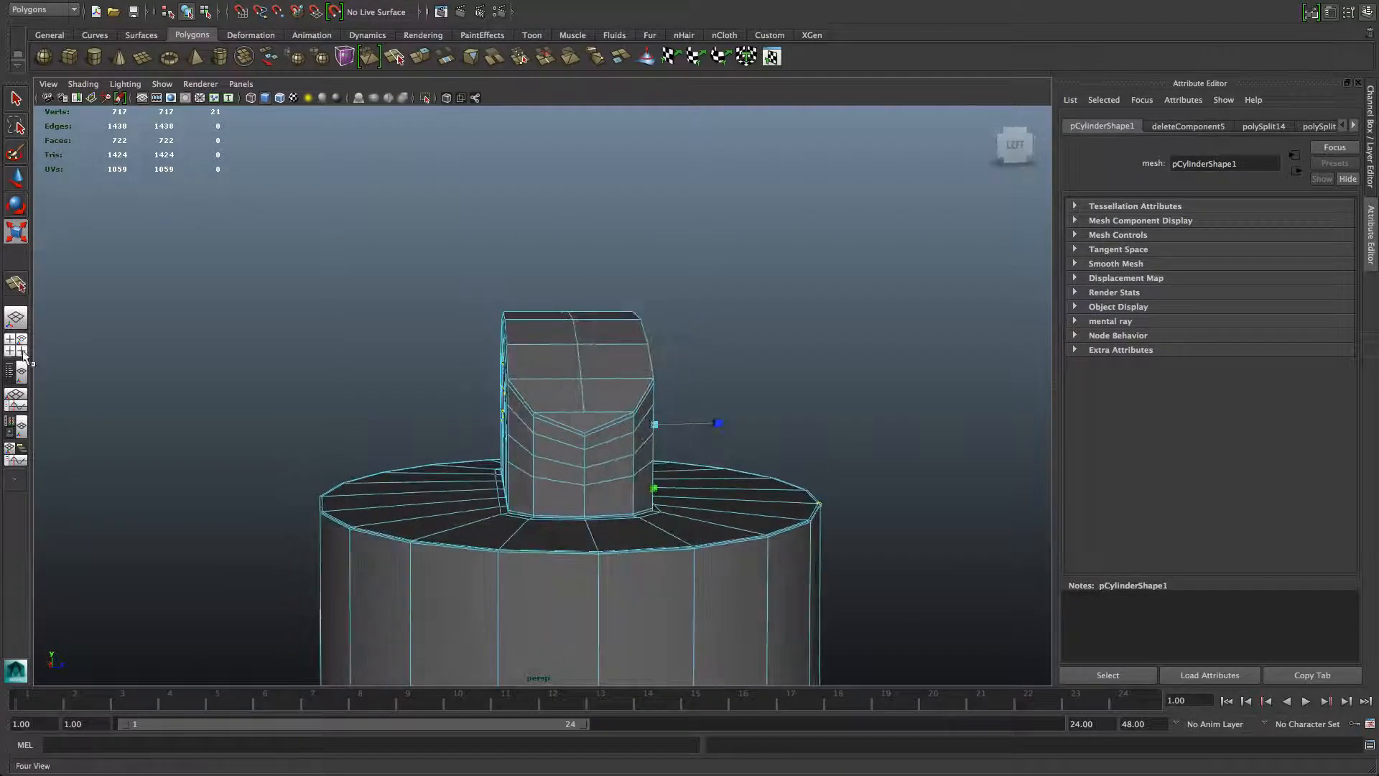
# Frame the top of the handle in the front and side orthographic views, and enlarge the side view around the arched block
pyautogui.click(21, 352)
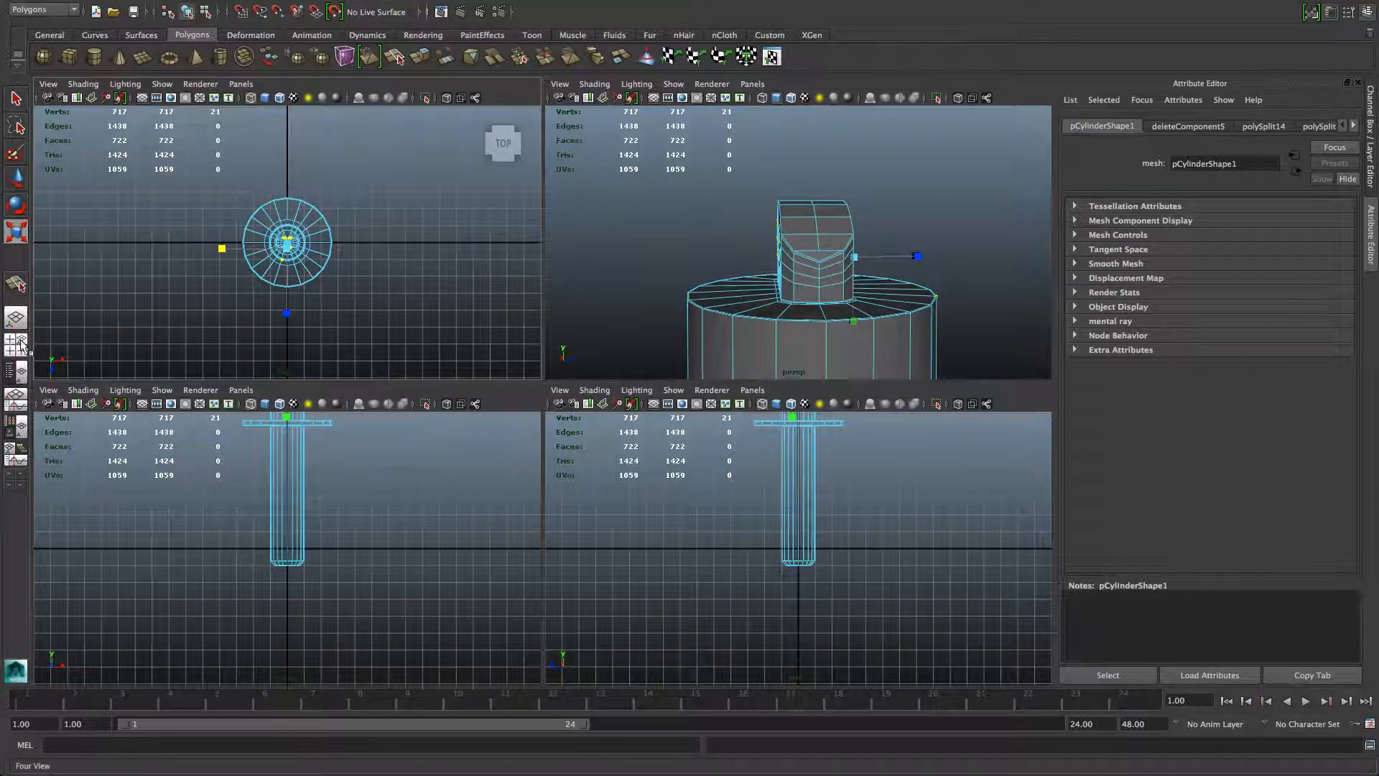
pyautogui.press('space')
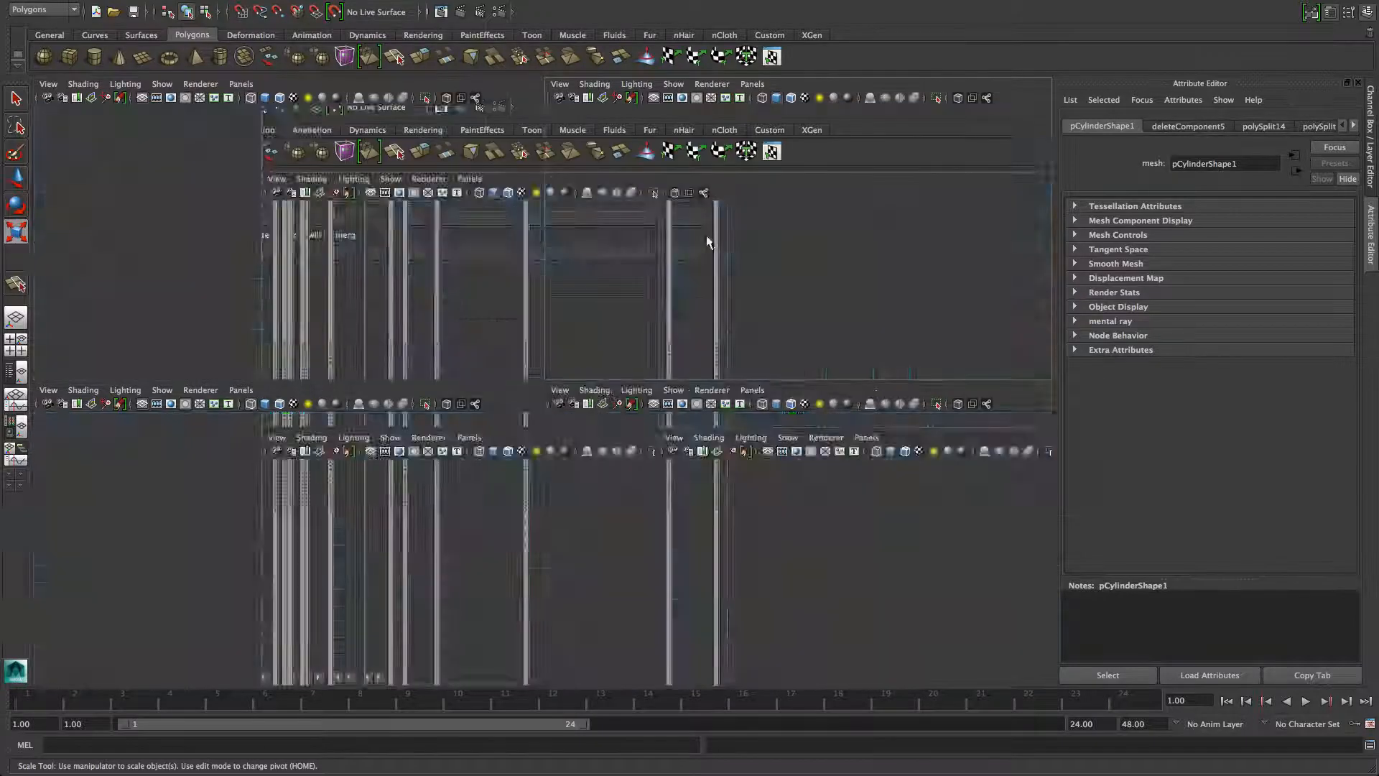
pyautogui.press('space')
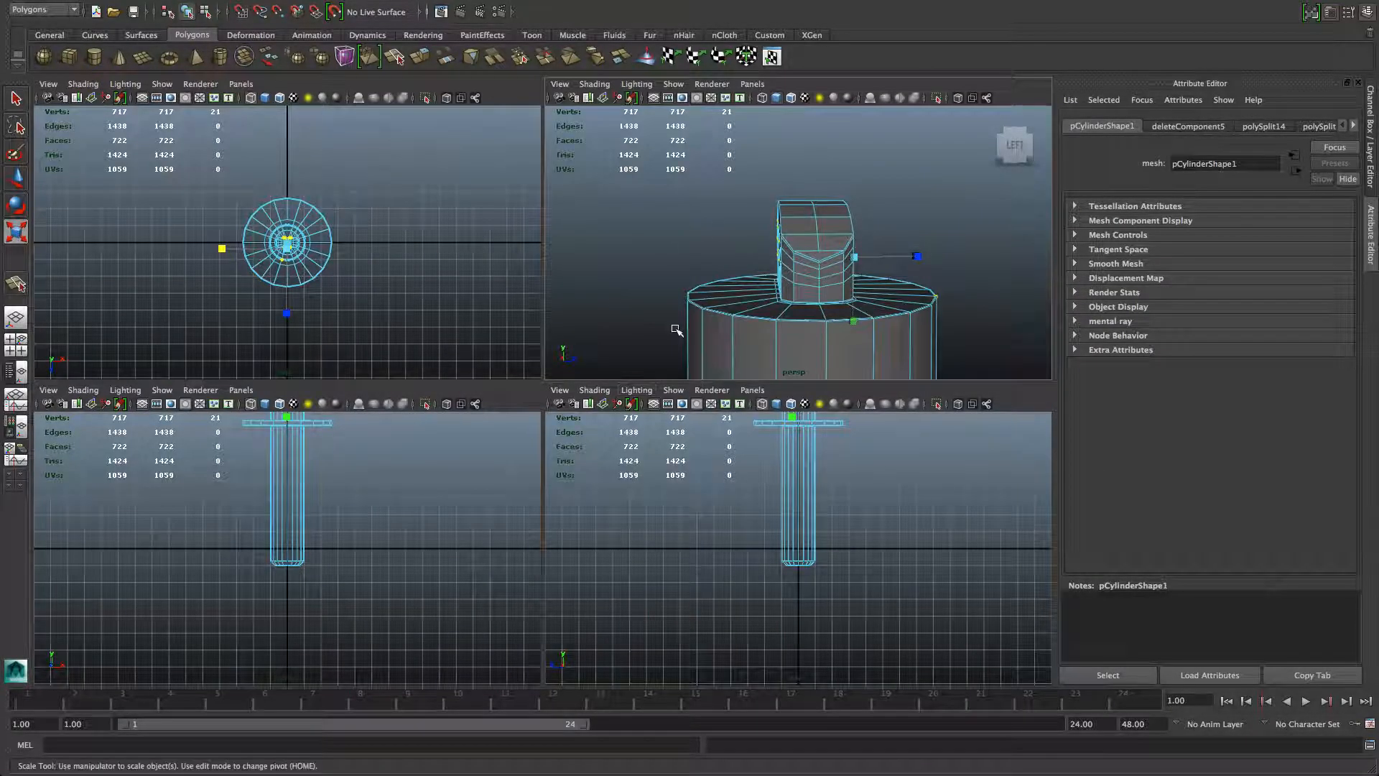
pyautogui.scroll(3, 374, 481)
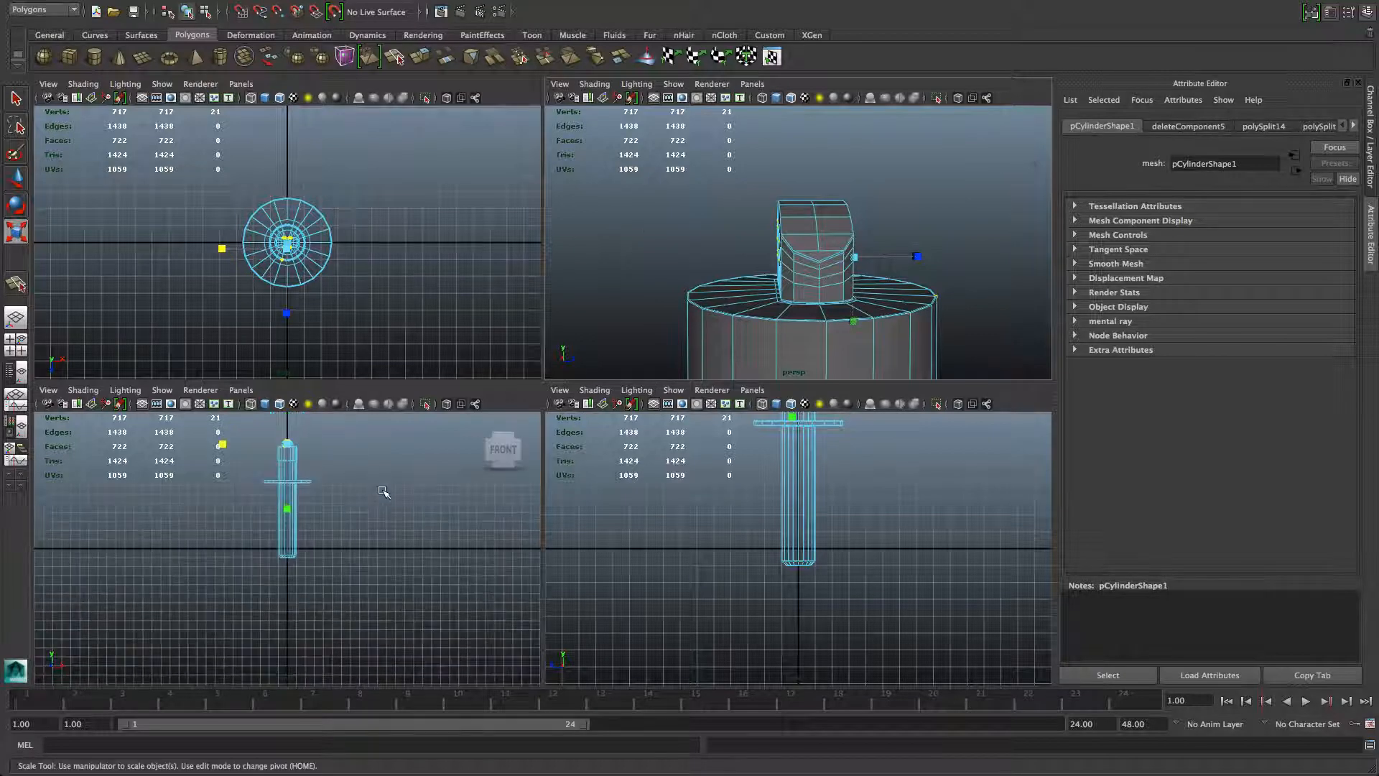
pyautogui.keyDown('alt'); pyautogui.moveTo(359, 481); pyautogui.dragTo(366, 575, button='middle'); pyautogui.keyUp('alt')
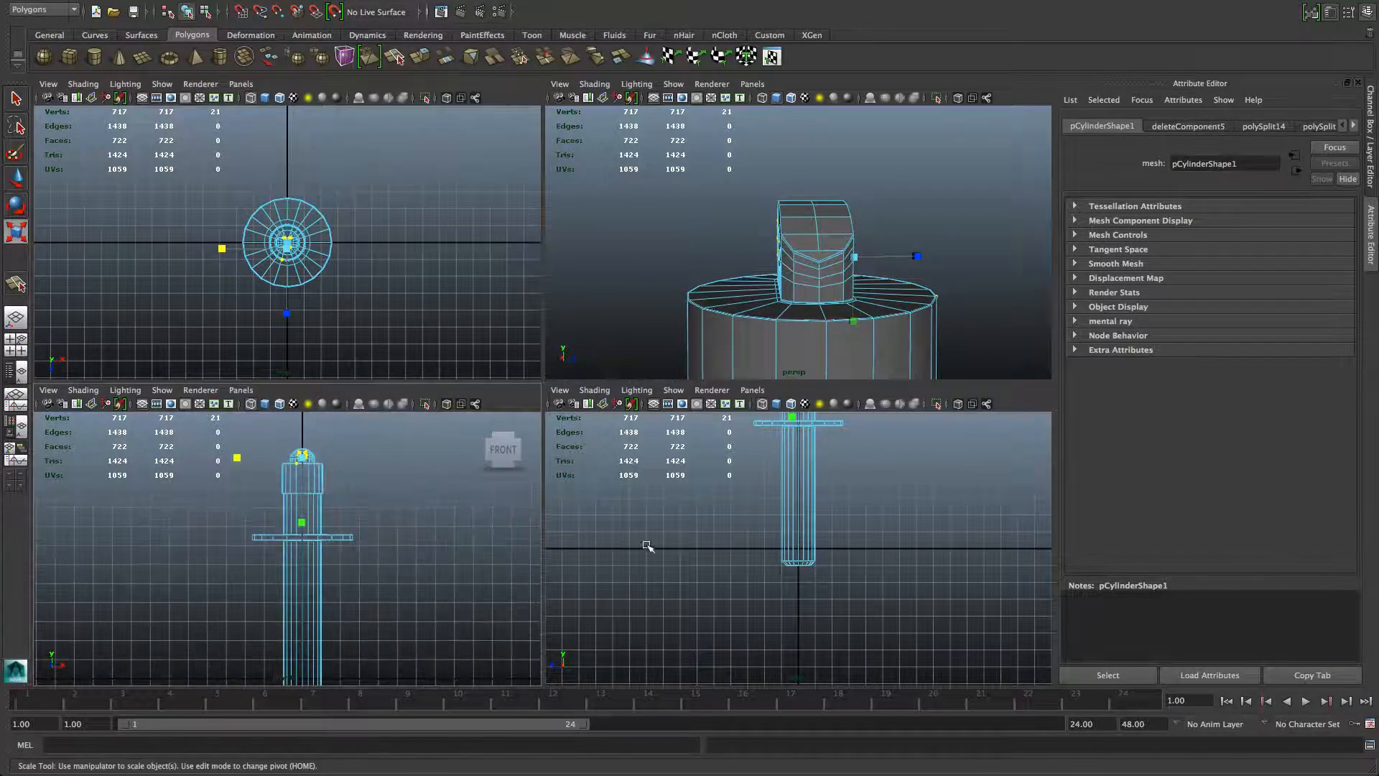
pyautogui.scroll(-5, 678, 537)
pyautogui.keyDown('alt'); pyautogui.moveTo(677, 537); pyautogui.dragTo(782, 623, button='middle'); pyautogui.keyUp('alt')
pyautogui.scroll(5, 665, 599)
pyautogui.scroll(5, 730, 576)
pyautogui.scroll(3, 784, 618)
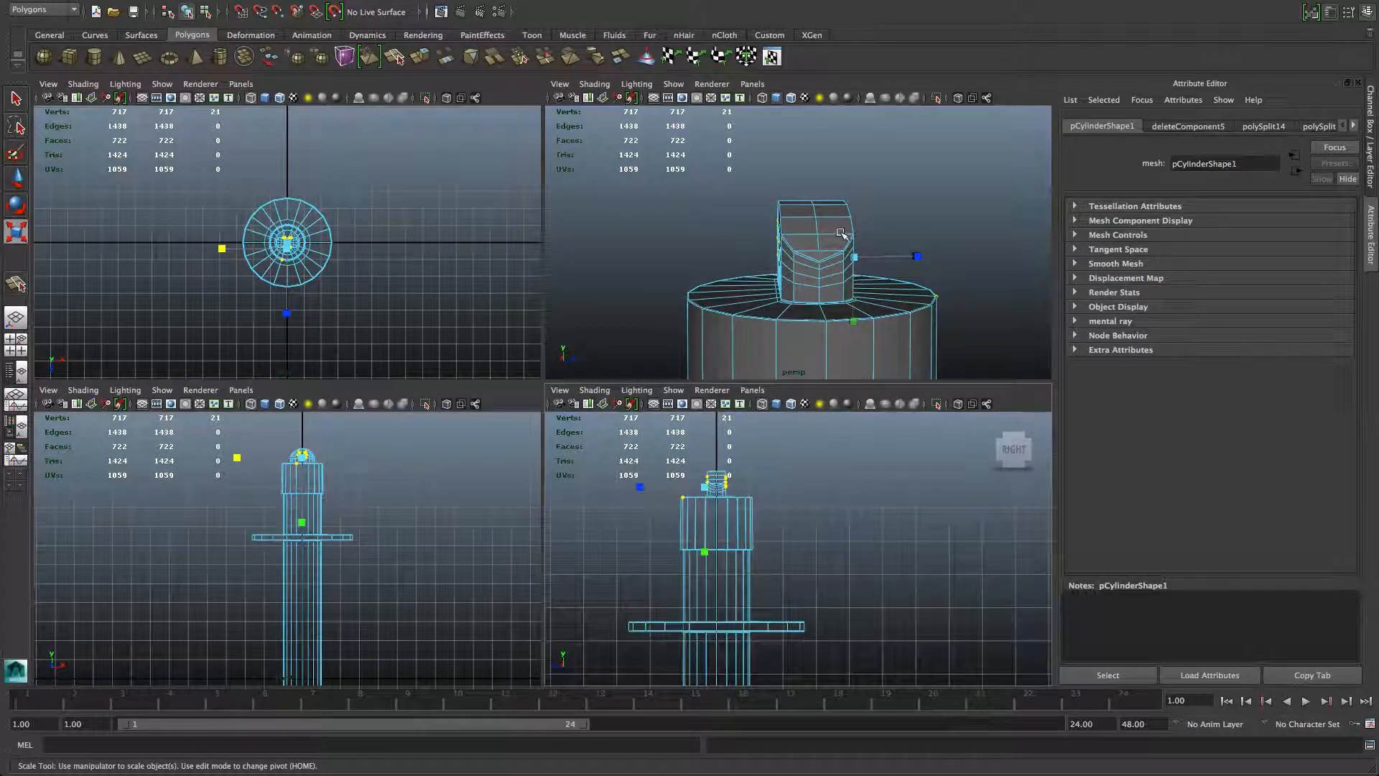
pyautogui.scroll(5, 738, 493)
pyautogui.keyDown('alt'); pyautogui.moveTo(737, 496); pyautogui.dragTo(802, 522, button='middle'); pyautogui.keyUp('alt')
pyautogui.scroll(-3, 782, 533)
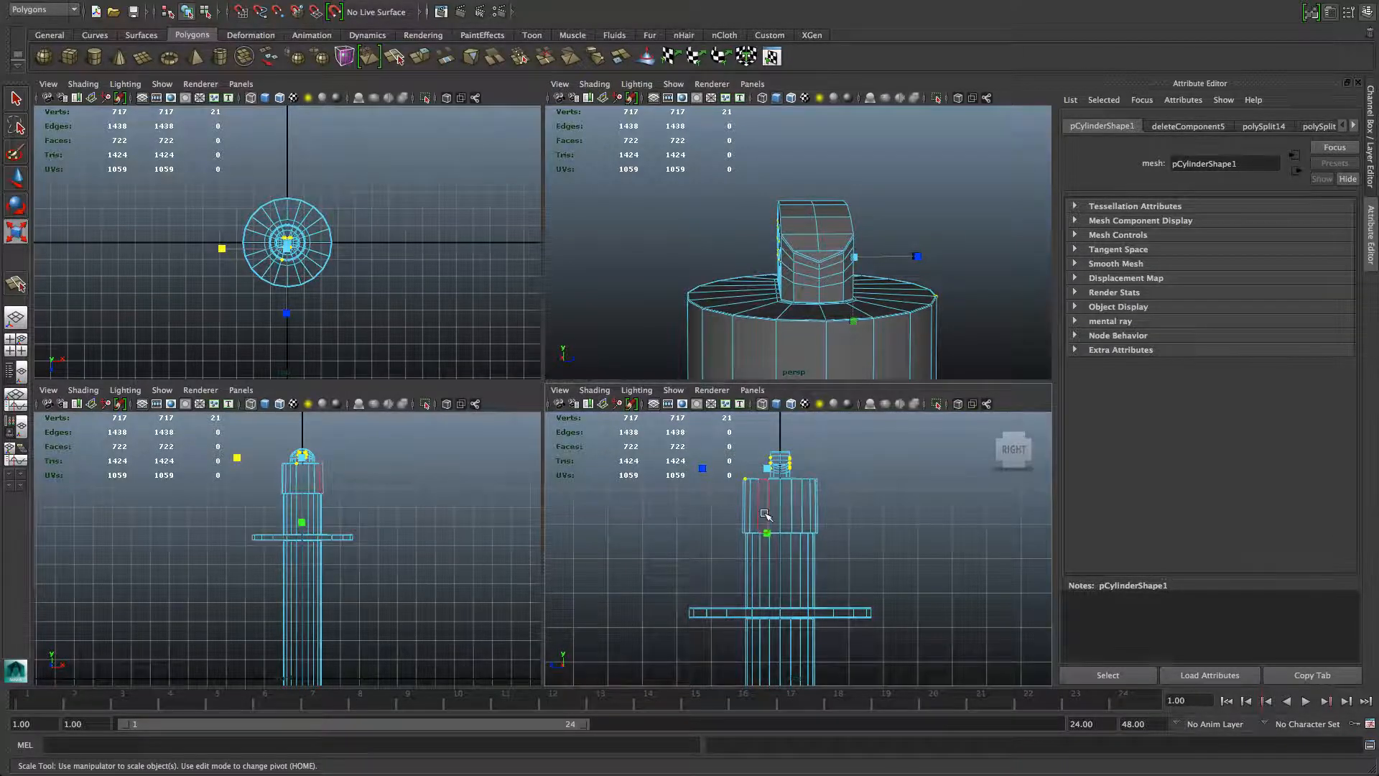
pyautogui.press('space')
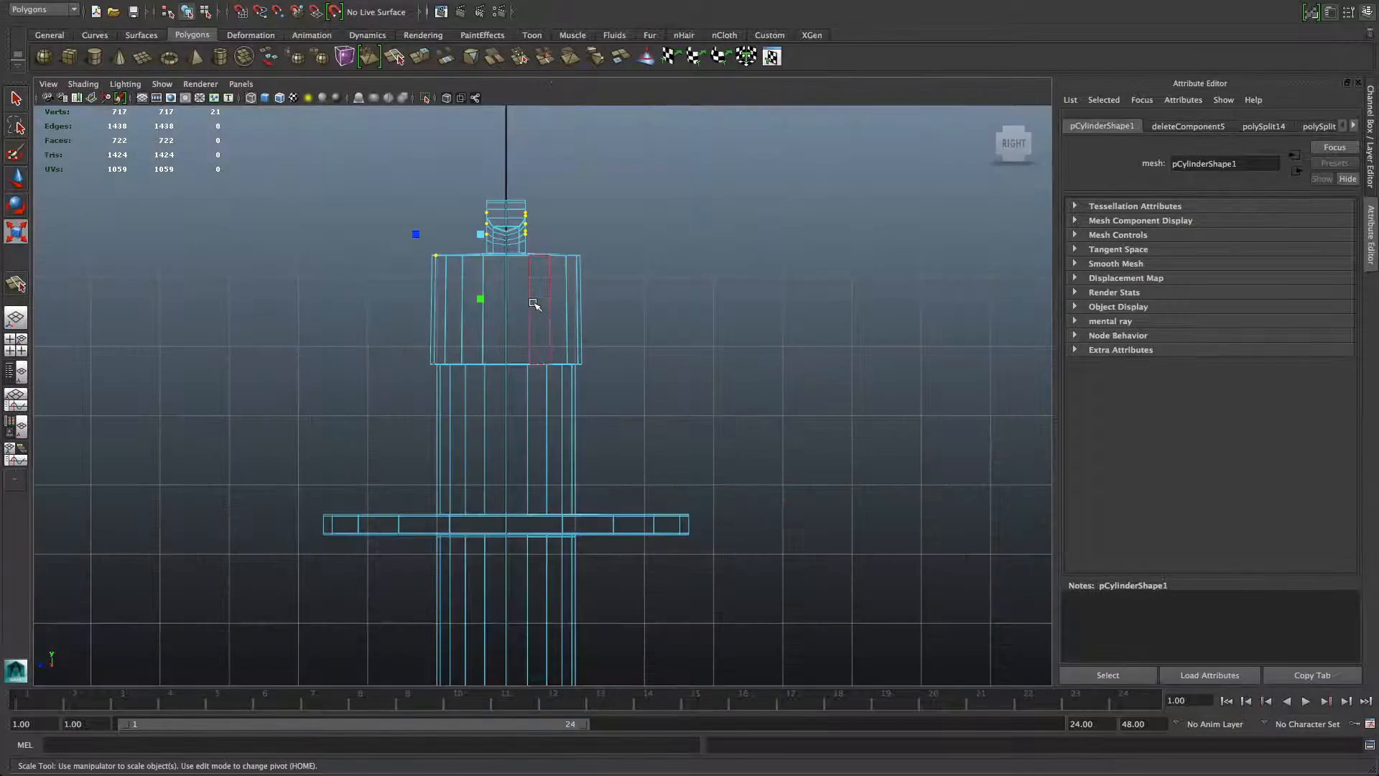
pyautogui.keyDown('alt'); pyautogui.moveTo(536, 301); pyautogui.dragTo(546, 437, button='middle'); pyautogui.keyUp('alt')
pyautogui.scroll(2, 546, 437)
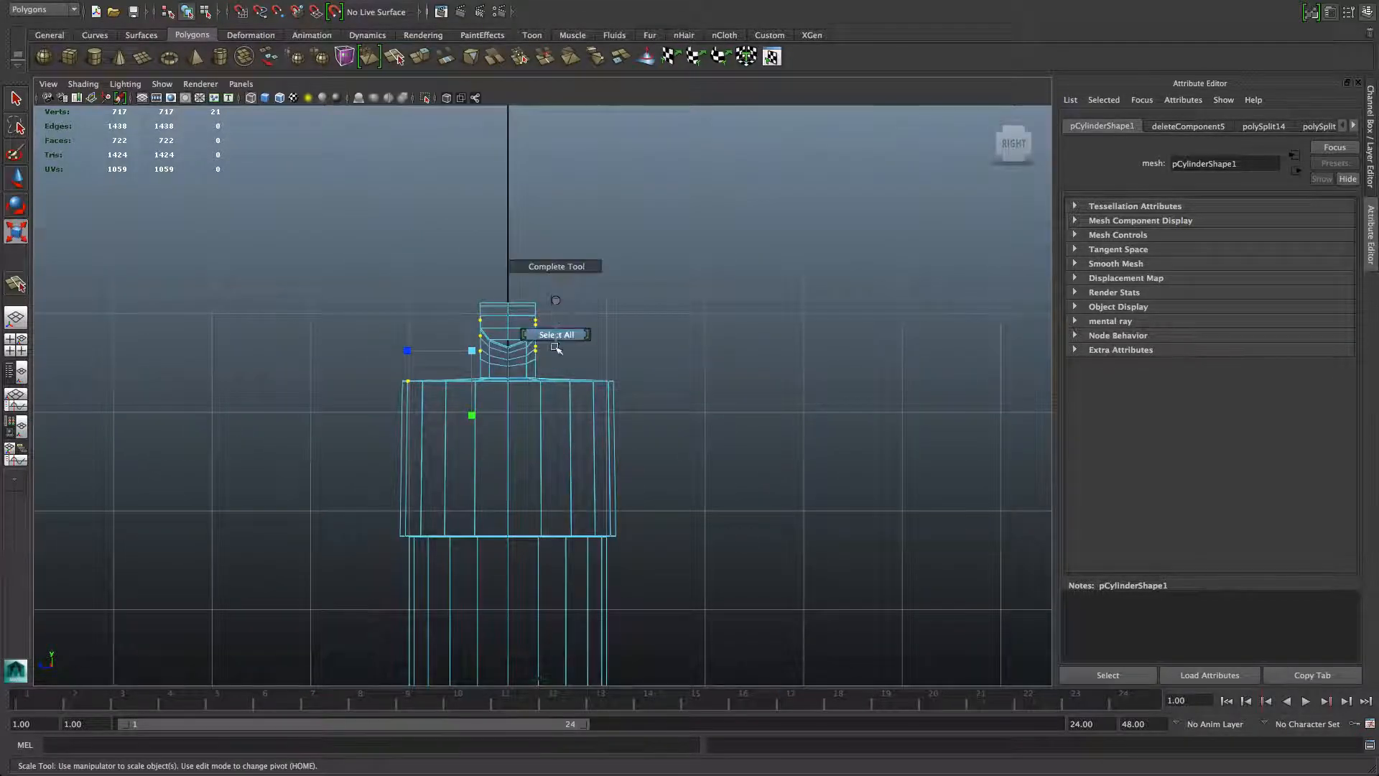
# Select all faces of the arched block in the side view and extract them from the handle mesh
pyautogui.press('F8')
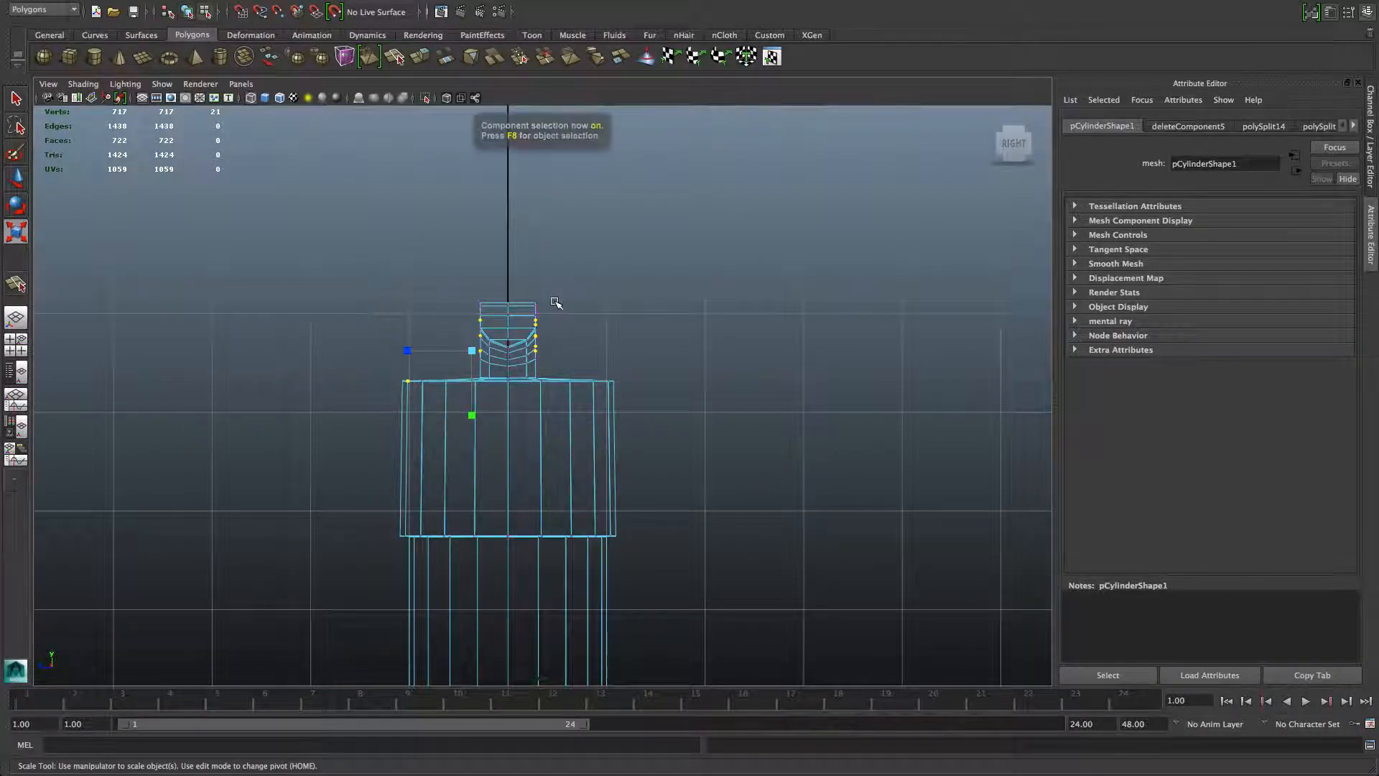
pyautogui.moveTo(555, 301); pyautogui.dragTo(551, 336, button='right')
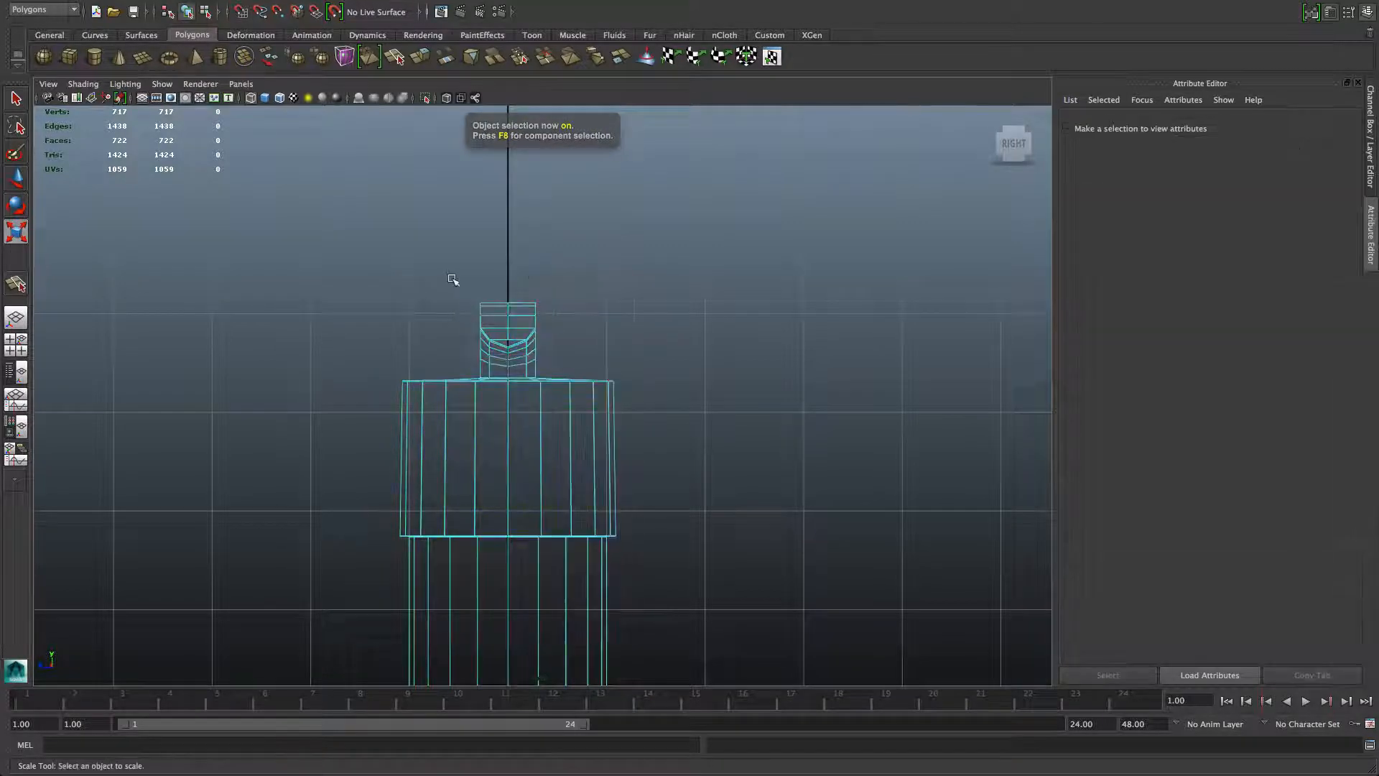
pyautogui.moveTo(436, 286); pyautogui.dragTo(585, 373)
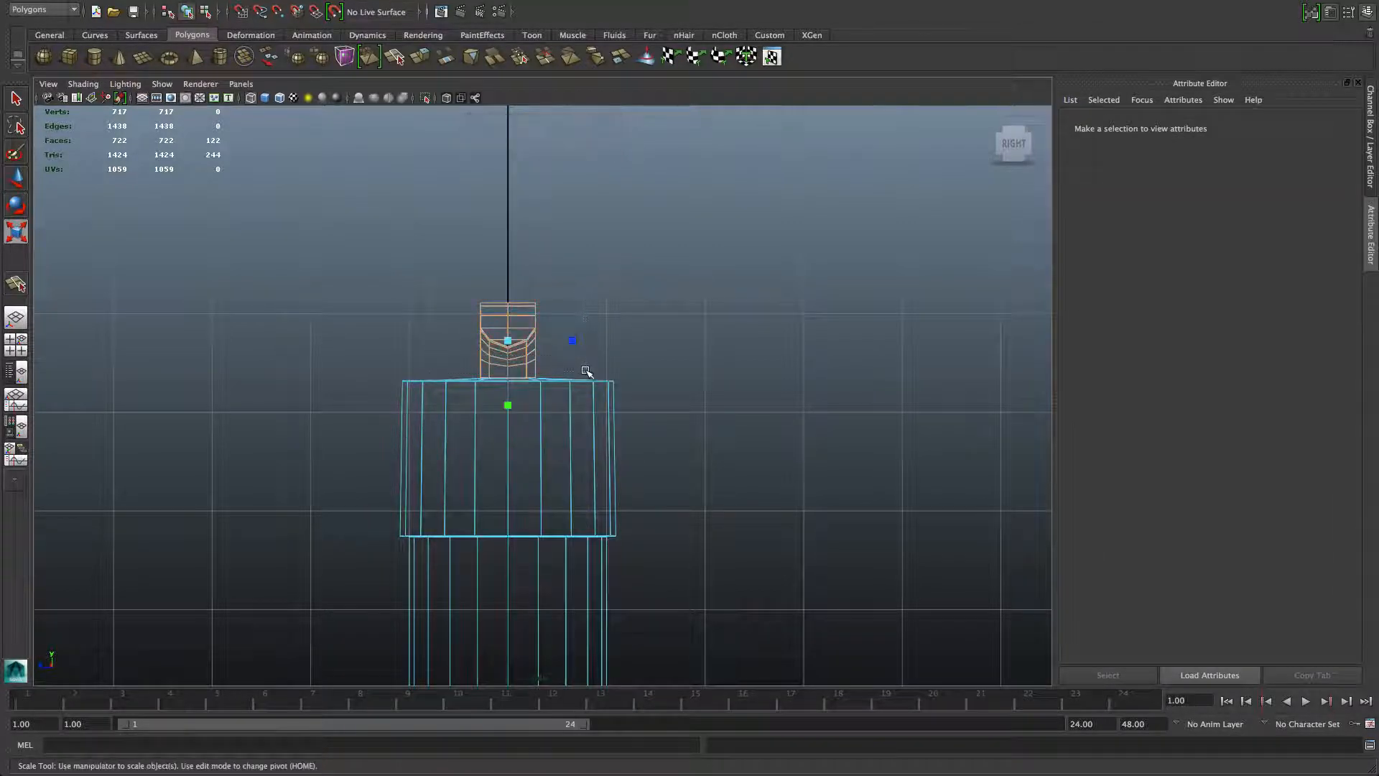
pyautogui.scroll(3, 579, 383)
pyautogui.scroll(3, 577, 381)
pyautogui.keyDown('alt'); pyautogui.moveTo(563, 360); pyautogui.dragTo(604, 427, button='middle'); pyautogui.keyUp('alt')
pyautogui.scroll(3, 574, 425)
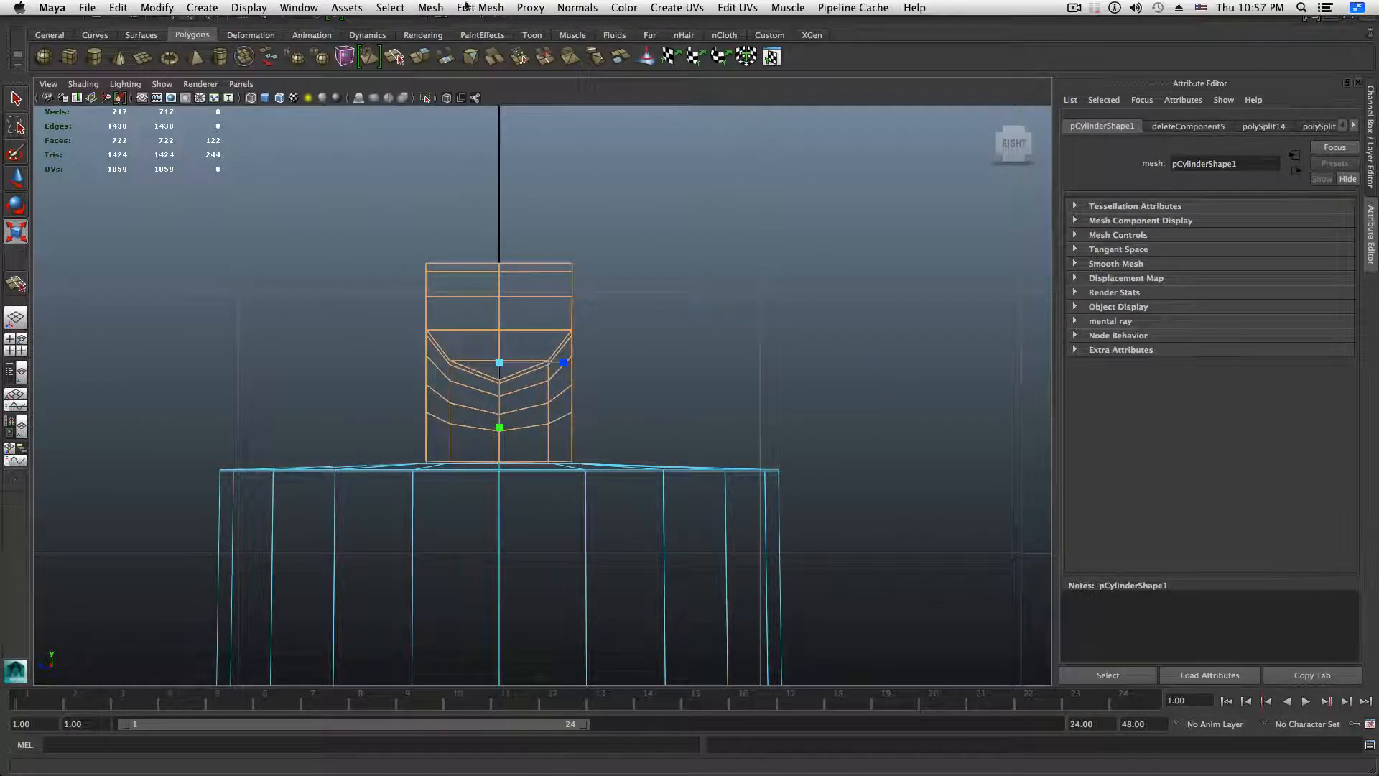
pyautogui.click(466, 7)
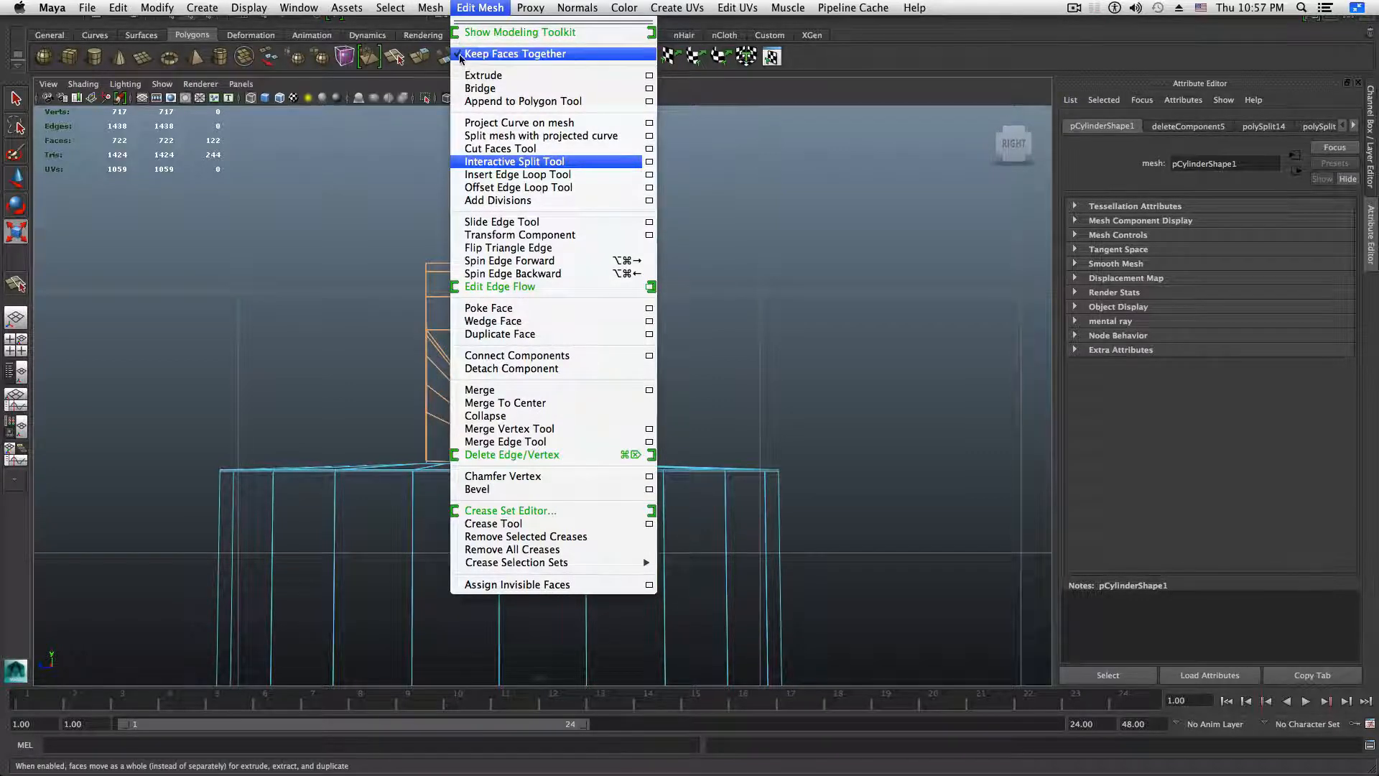
pyautogui.moveTo(441, 6)
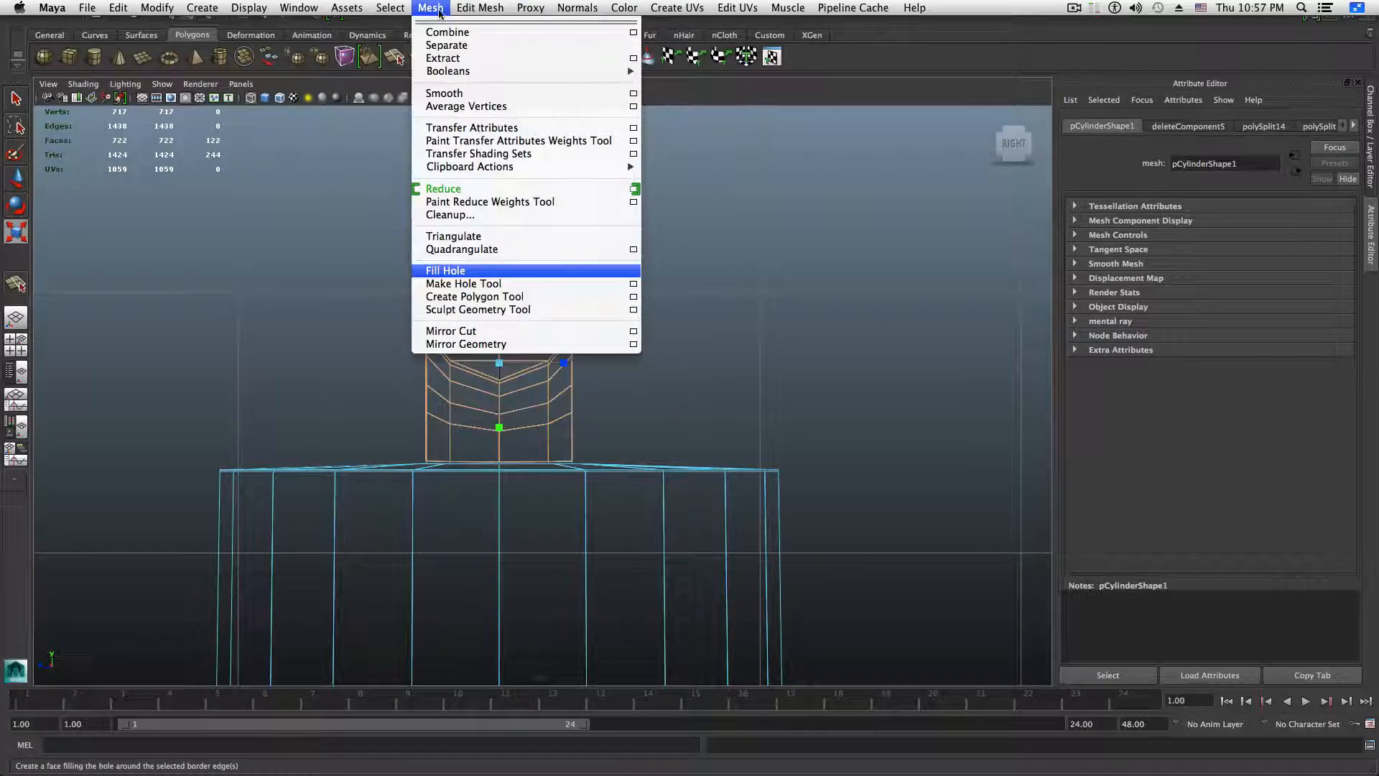
pyautogui.click(445, 59)
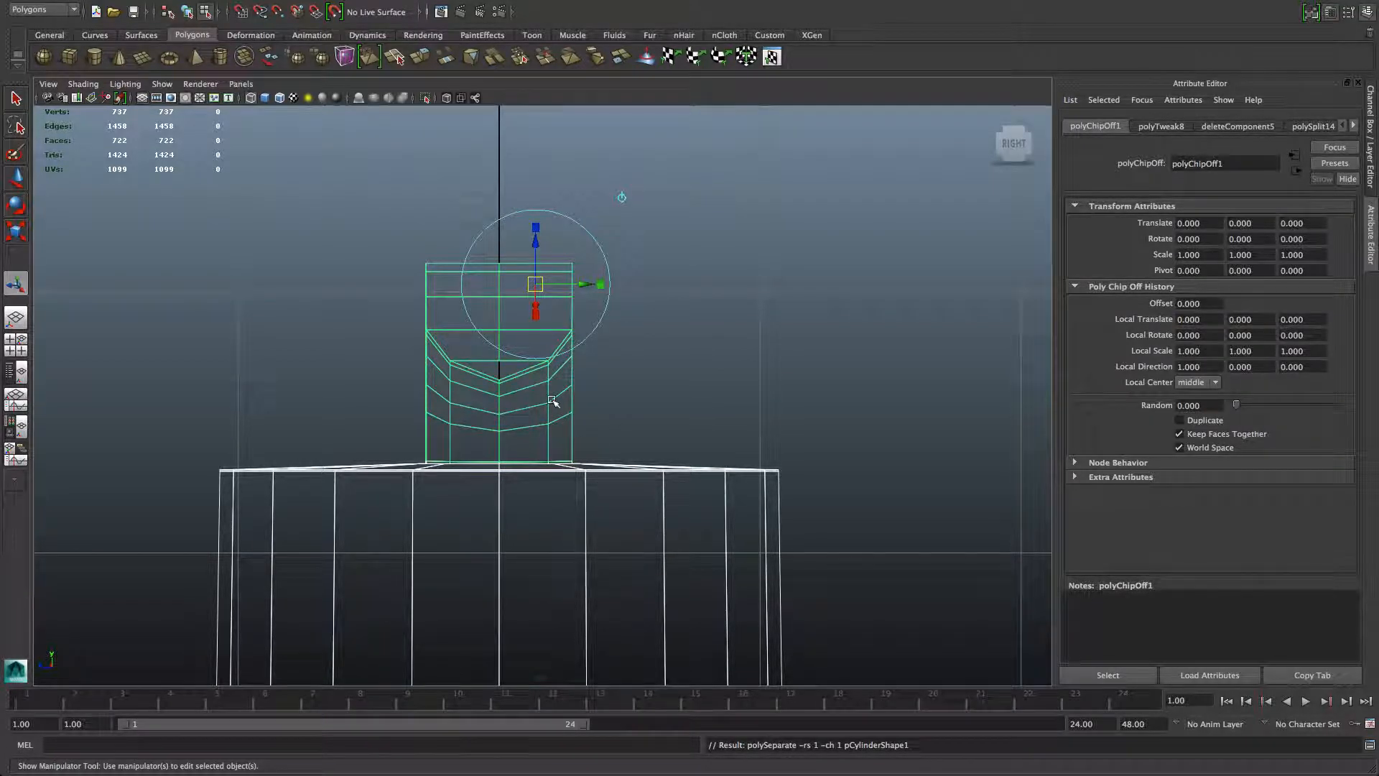
# Delete the faces of the extracted block's back (negative Z) half, up to the centre line, and return to object selection
pyautogui.moveTo(553, 400); pyautogui.dragTo(554, 434, button='right')
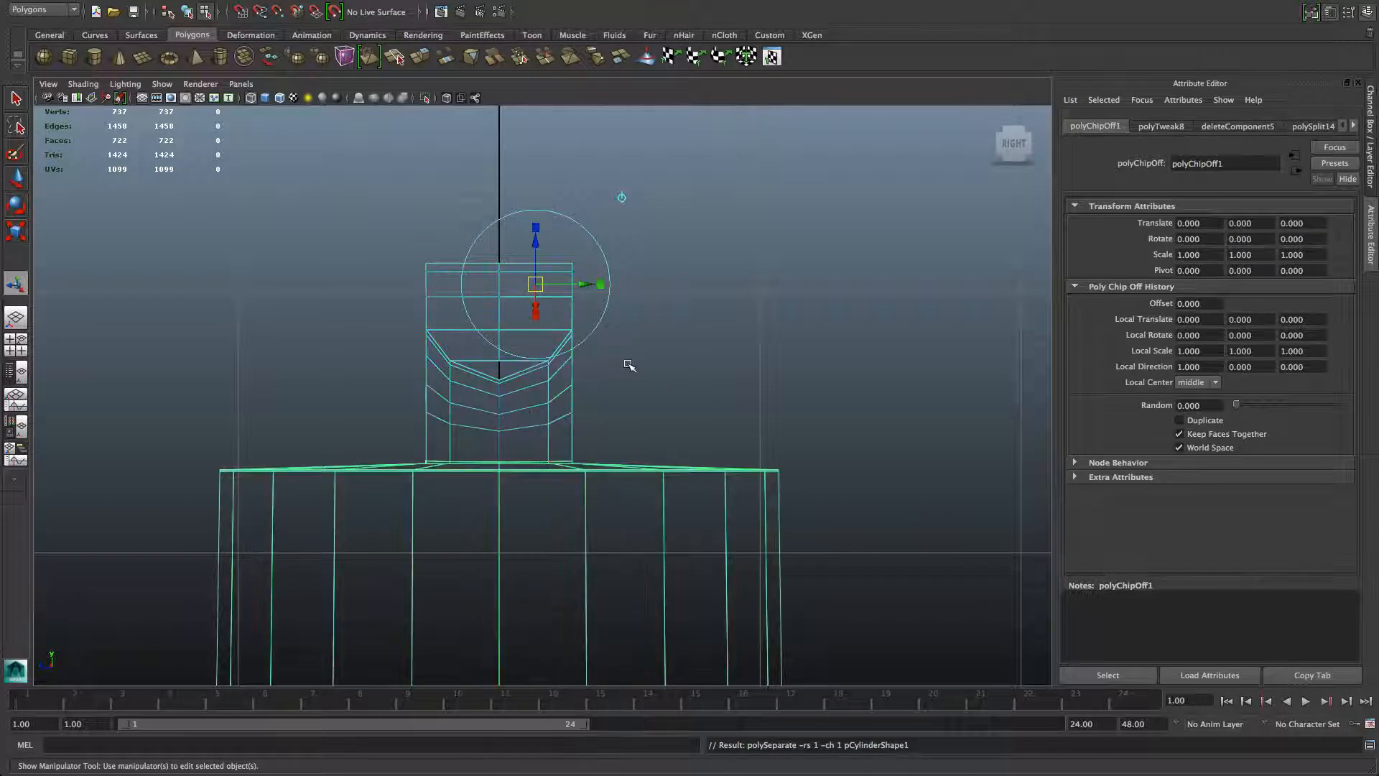
pyautogui.moveTo(528, 373); pyautogui.dragTo(613, 468)
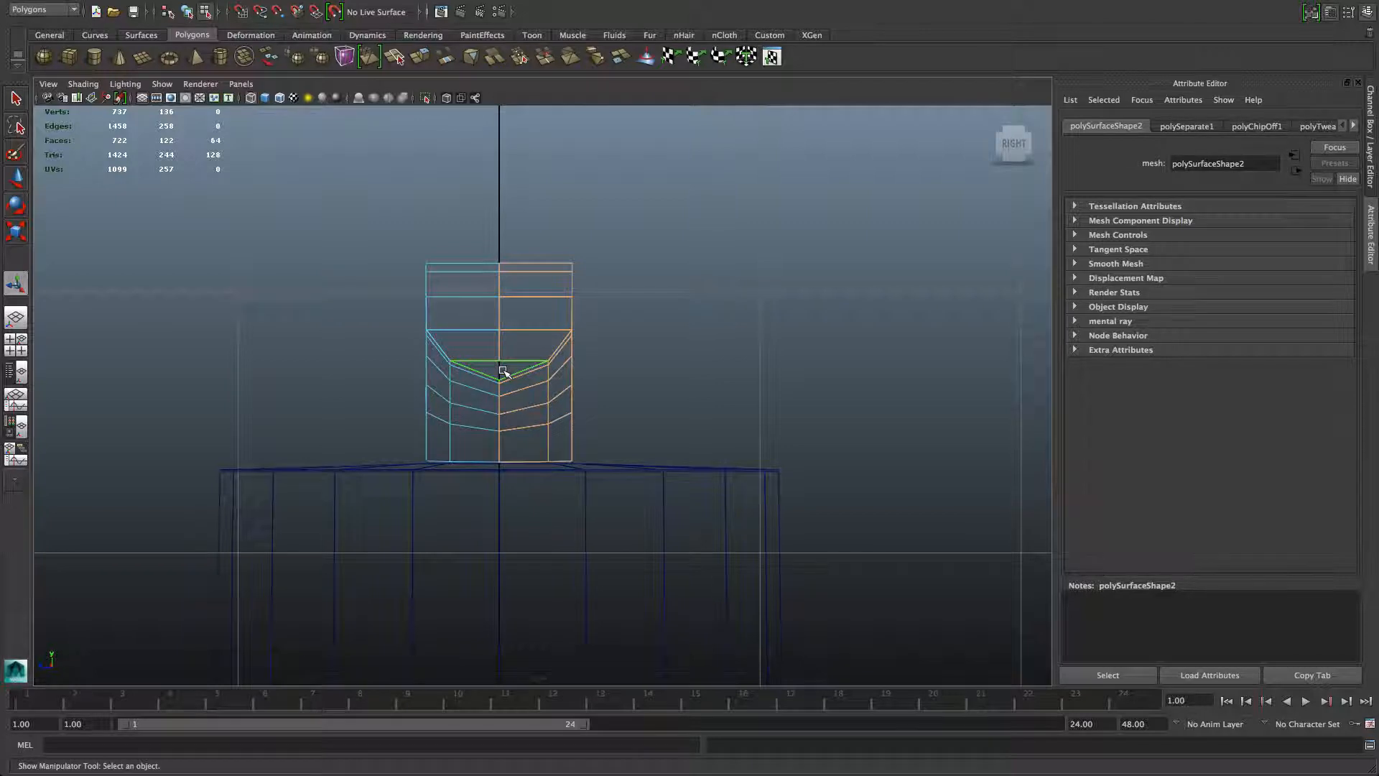
pyautogui.press('Delete')
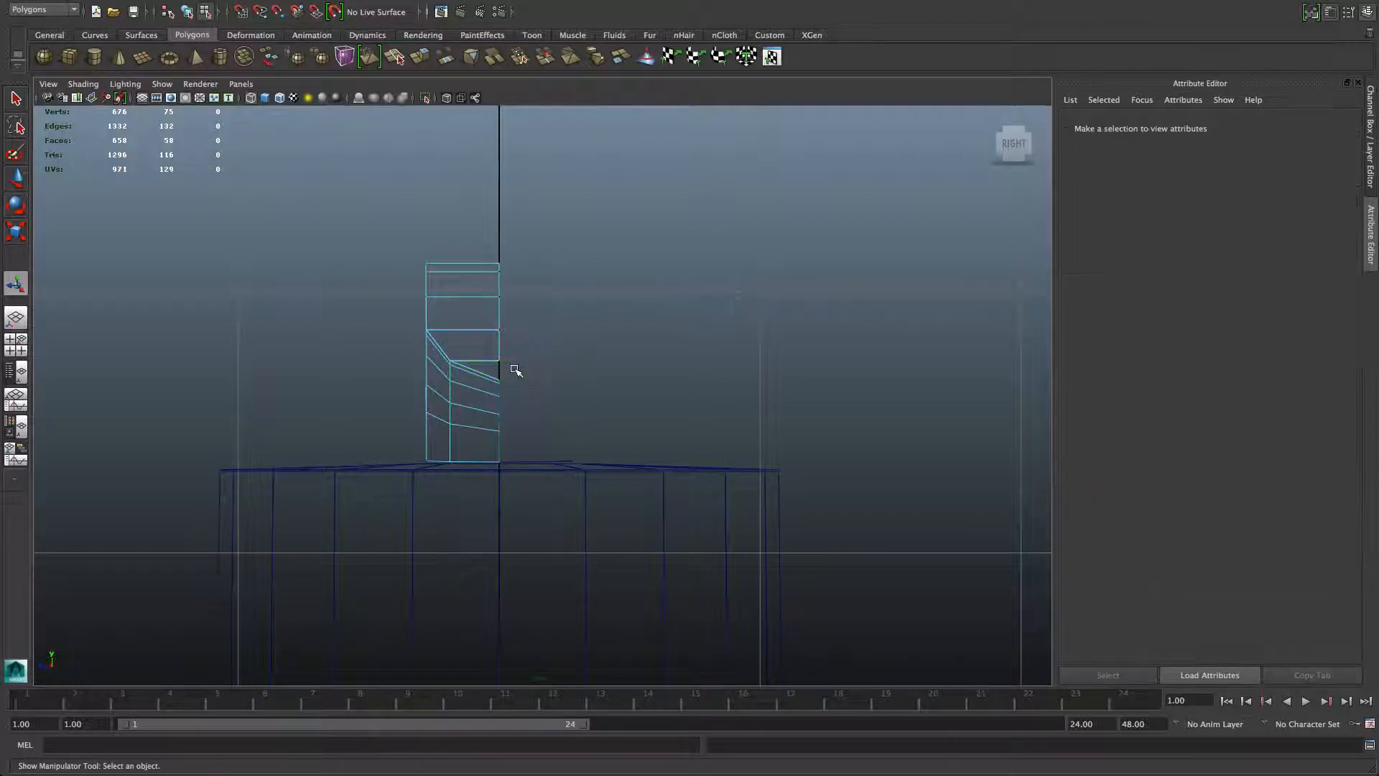
pyautogui.keyDown('alt'); pyautogui.click(501, 348); pyautogui.keyUp('alt')
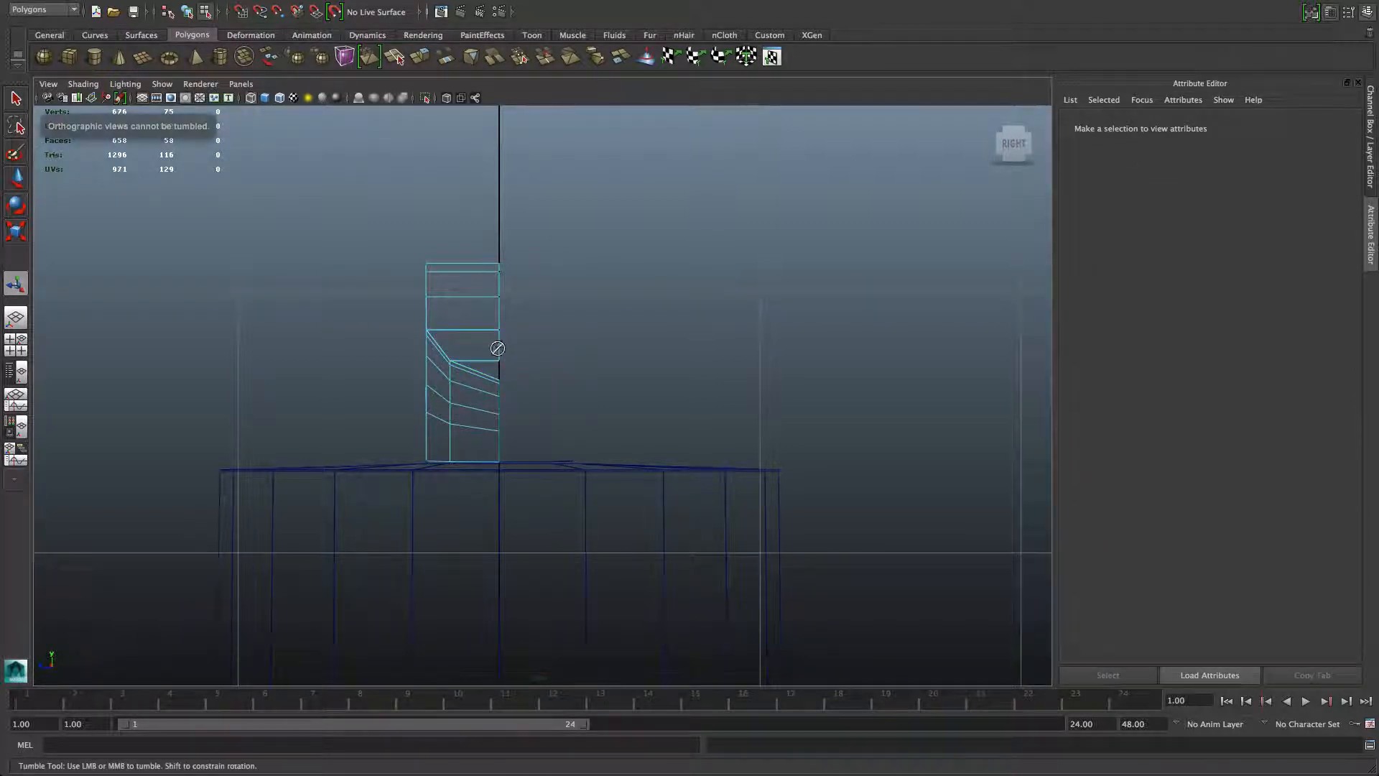
pyautogui.press('F8')
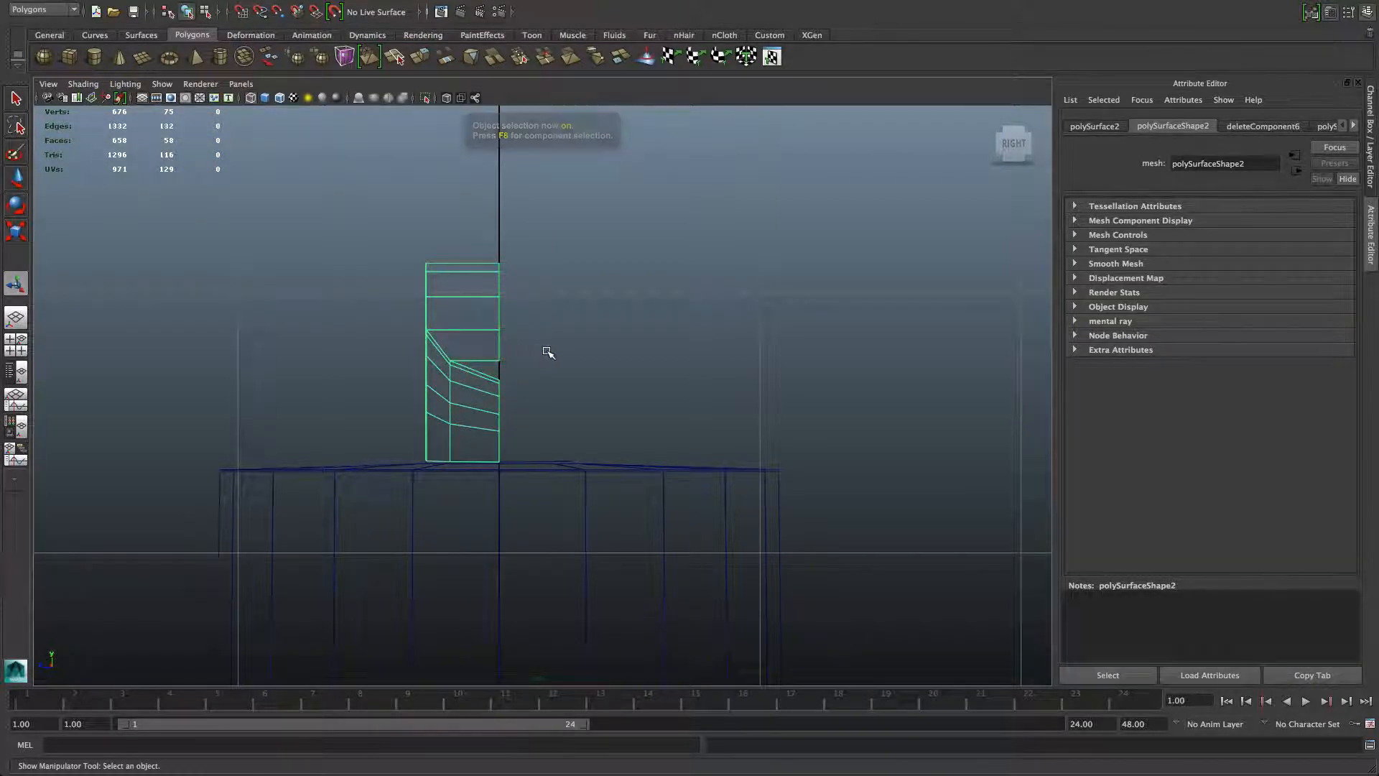
# Inspect the remaining half of the block in the perspective view and clear the selection
pyautogui.press('space')
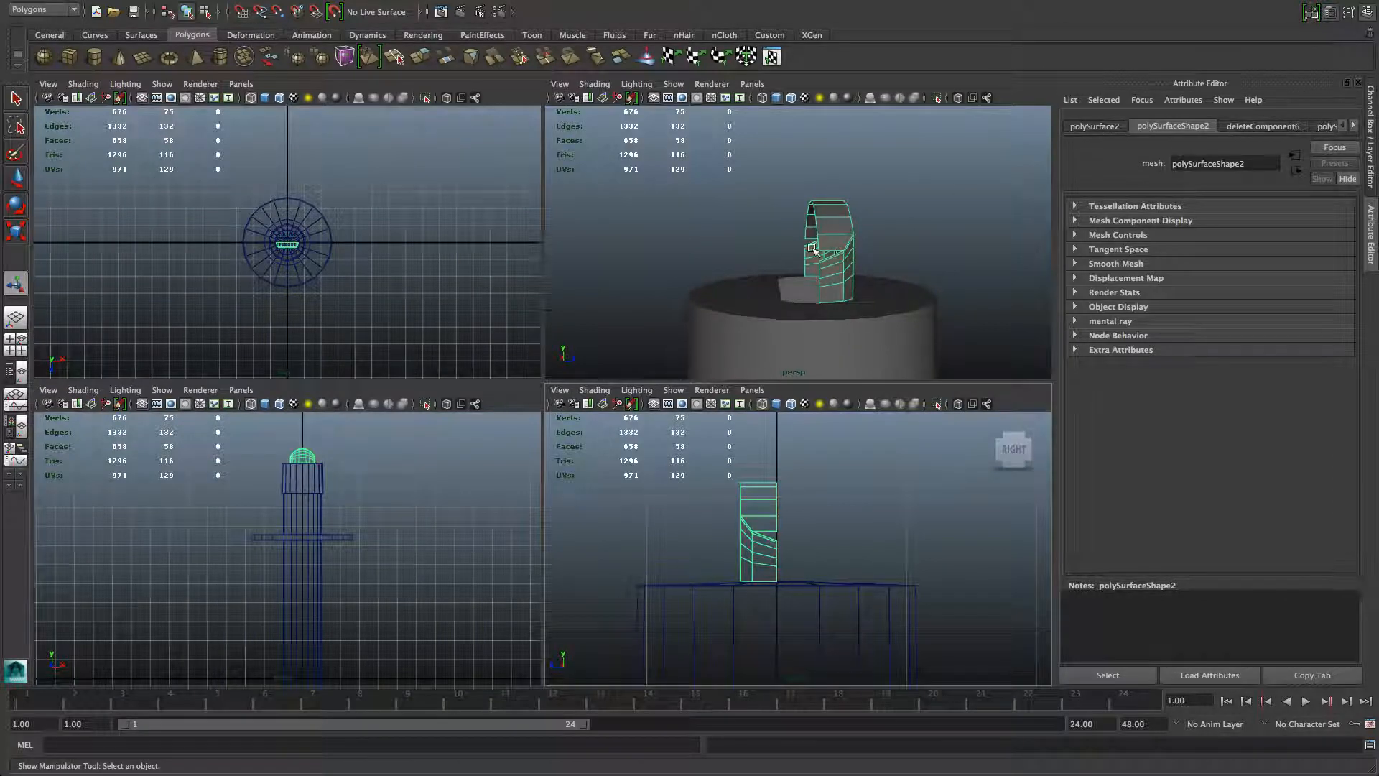
pyautogui.press('space')
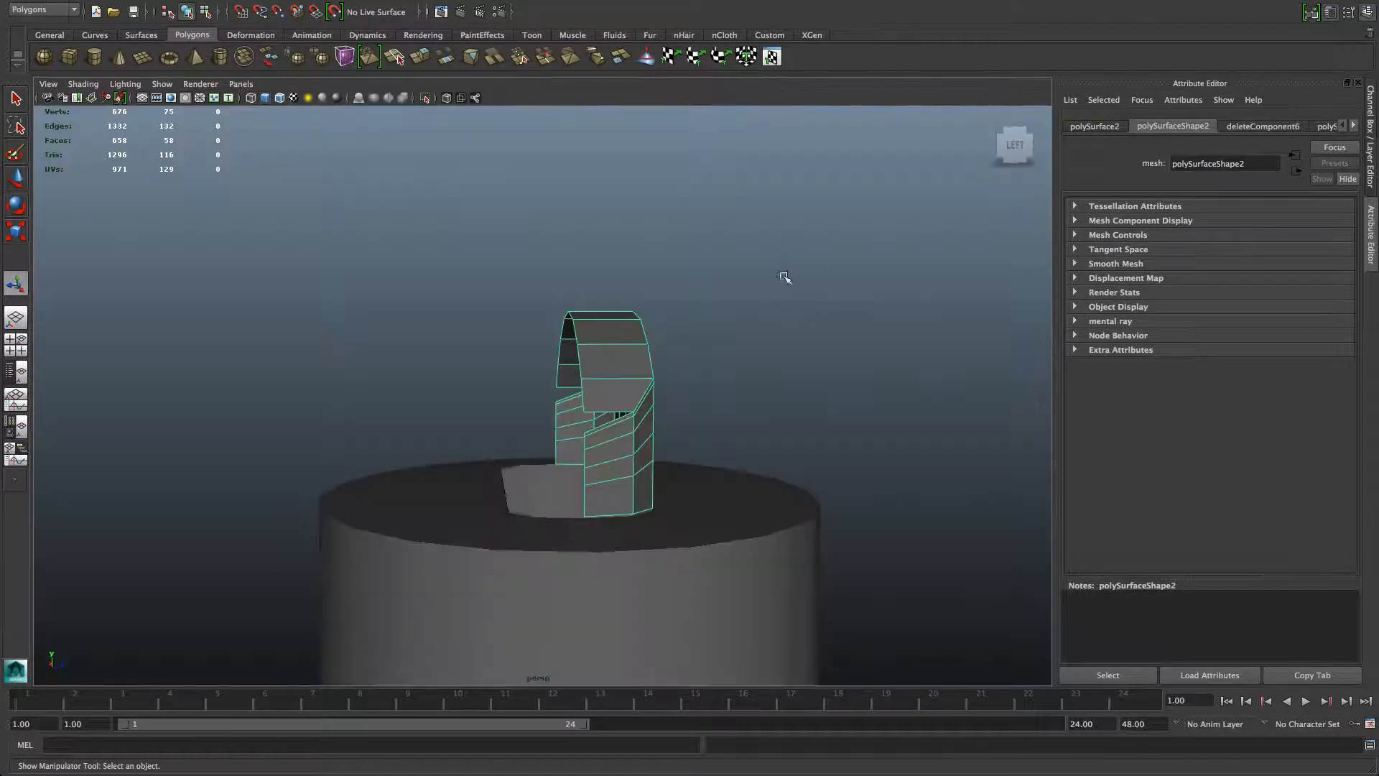
pyautogui.keyDown('alt'); pyautogui.moveTo(717, 425); pyautogui.dragTo(385, 453); pyautogui.keyUp('alt')
pyautogui.keyDown('alt'); pyautogui.moveTo(554, 456); pyautogui.dragTo(427, 500, button='right'); pyautogui.keyUp('alt')
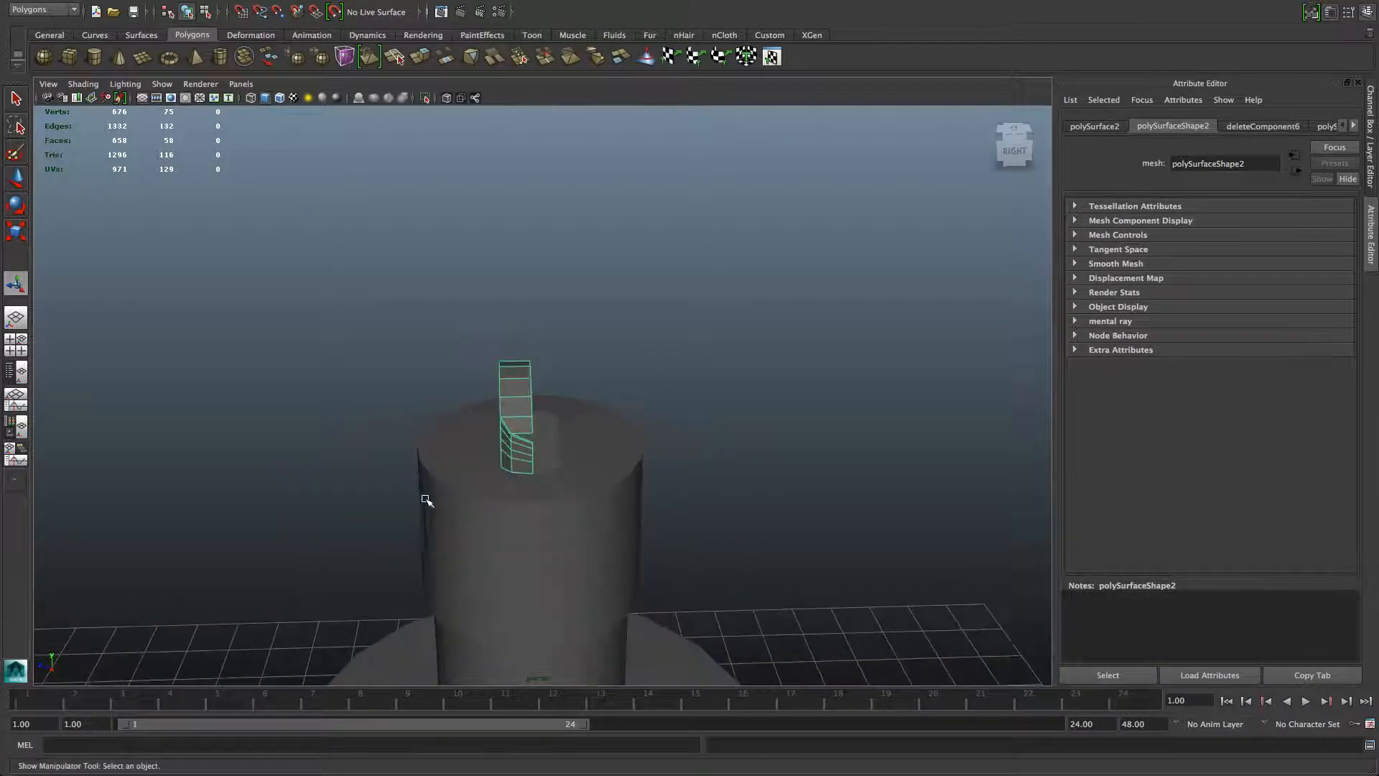
pyautogui.keyDown('alt'); pyautogui.moveTo(427, 501); pyautogui.dragTo(424, 471); pyautogui.keyUp('alt')
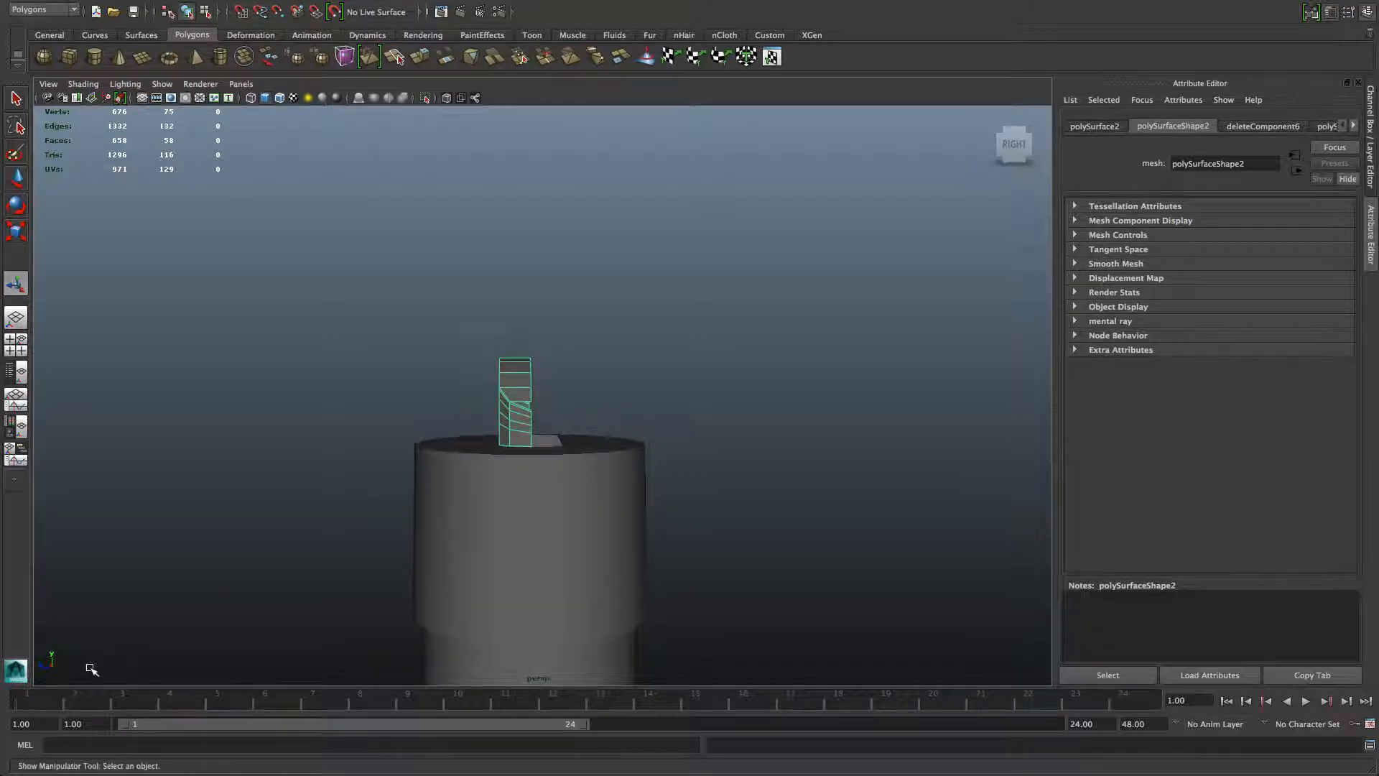
pyautogui.click(50, 666)
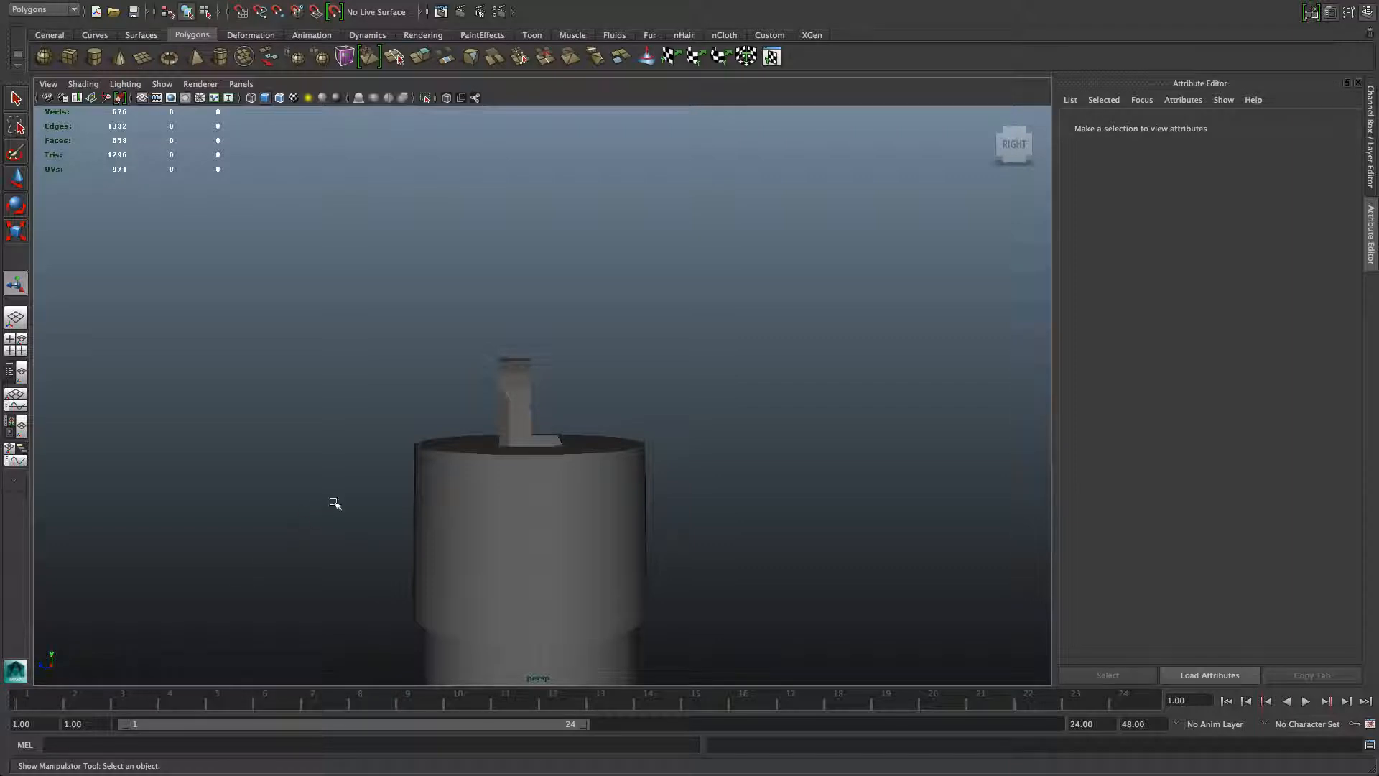
# Select the remaining half of the arched block and reset the Duplicate Special options to their defaults
pyautogui.click(527, 397)
pyautogui.keyDown('alt'); pyautogui.moveTo(545, 522); pyautogui.dragTo(515, 505); pyautogui.keyUp('alt')
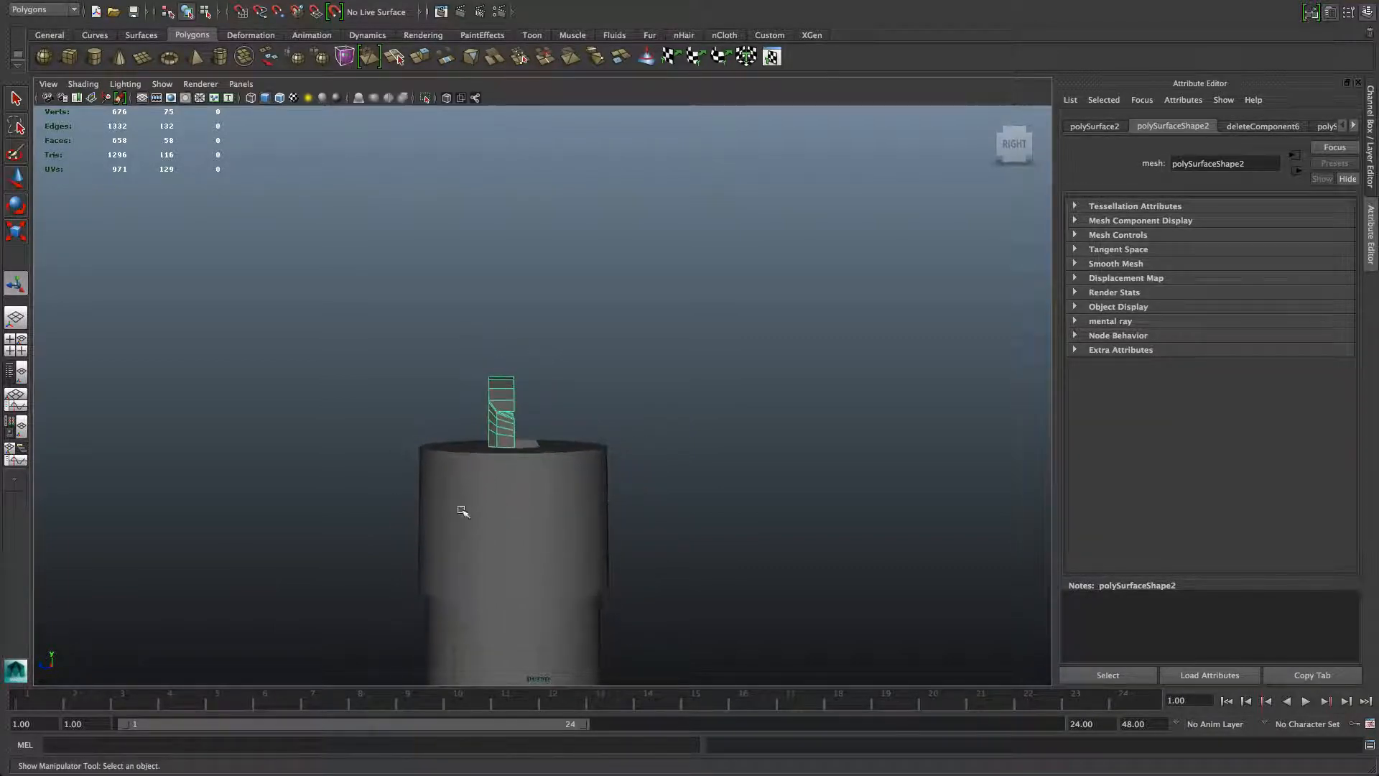
pyautogui.keyDown('alt'); pyautogui.moveTo(449, 490); pyautogui.dragTo(491, 521, button='right'); pyautogui.keyUp('alt')
pyautogui.moveTo(492, 523)
pyautogui.keyDown('alt'); pyautogui.mouseDown(button='middle')
pyautogui.moveTo(504, 495)
pyautogui.moveTo(508, 507)
pyautogui.mouseUp(button='middle'); pyautogui.keyUp('alt')
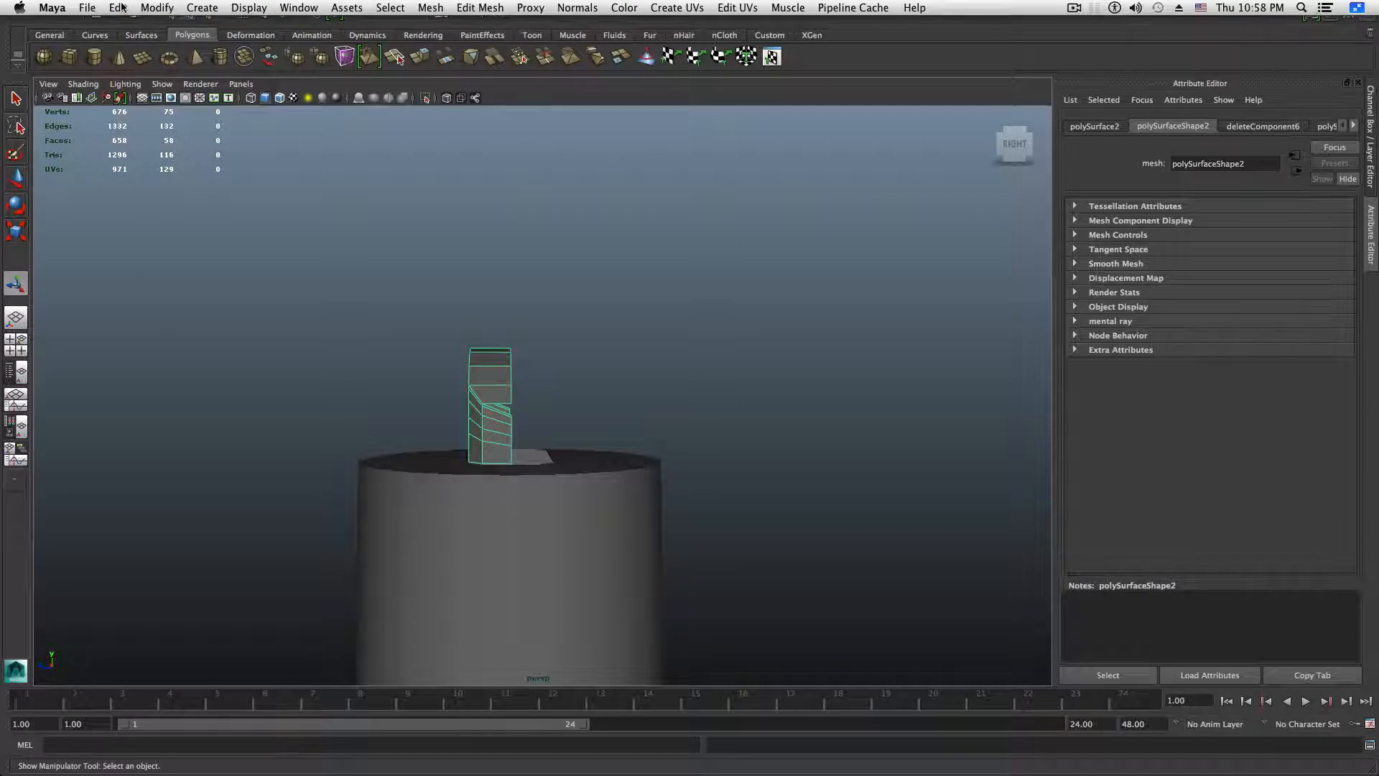
pyautogui.click(119, 7)
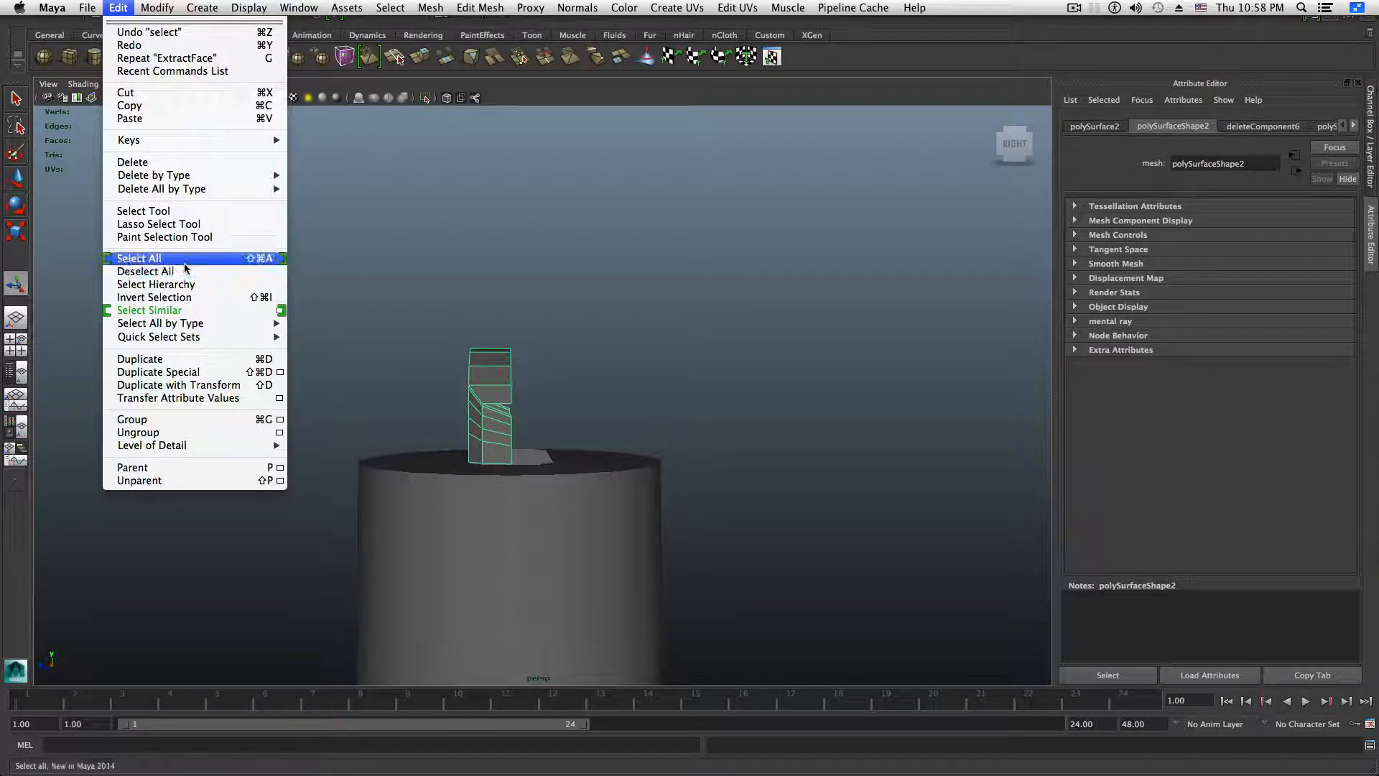
pyautogui.click(280, 372)
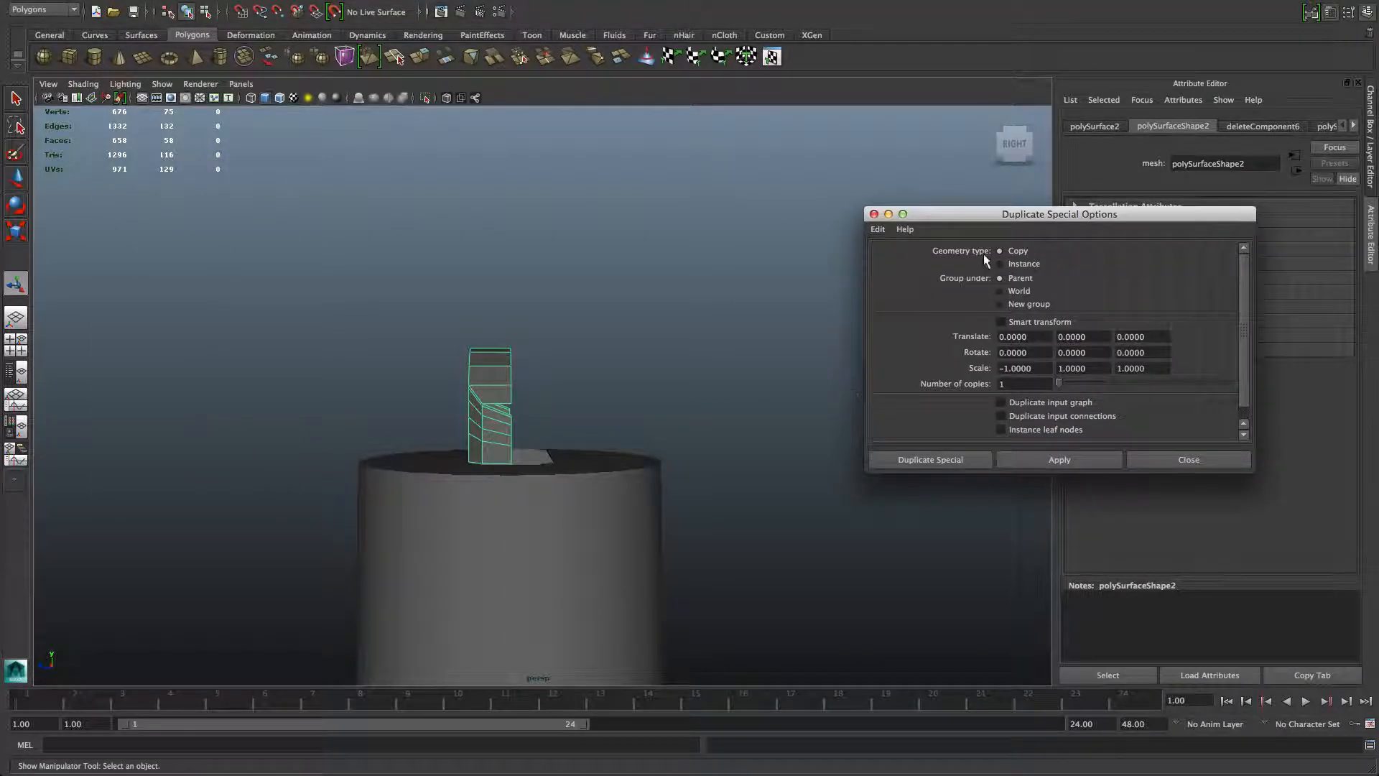
pyautogui.moveTo(984, 221); pyautogui.dragTo(782, 199)
pyautogui.click(676, 208)
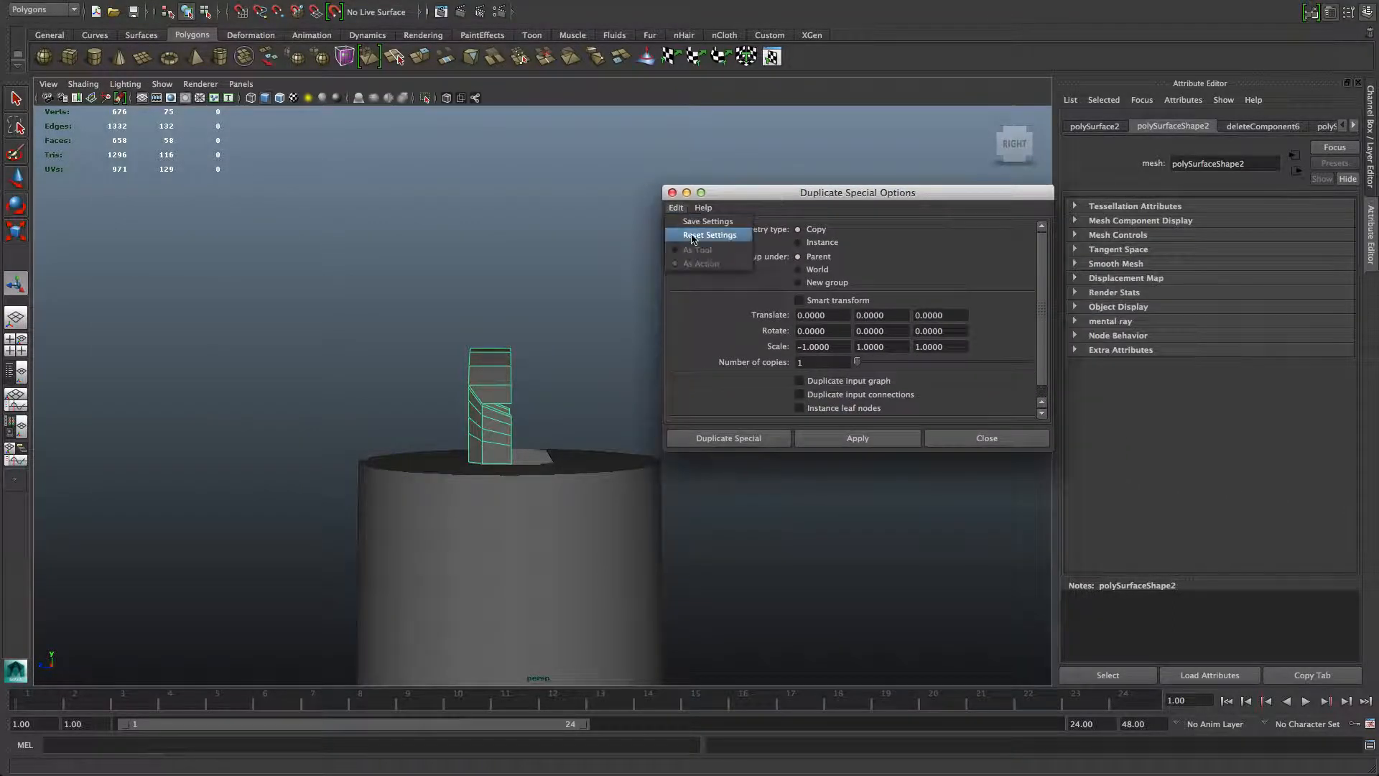
pyautogui.click(694, 239)
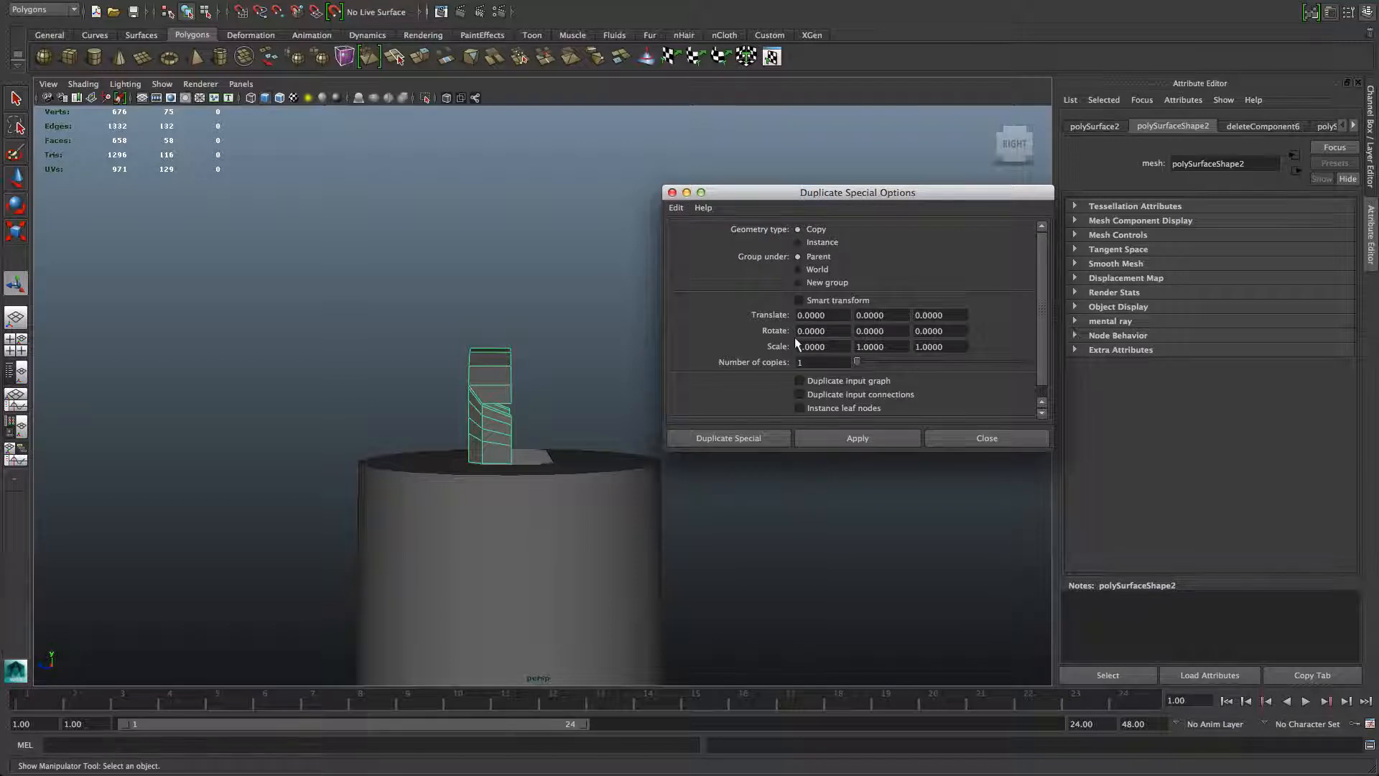
# Try to duplicate the half block mirrored with an X scale of -1, and undo the copy
pyautogui.doubleClick(812, 346)
pyautogui.write('-1')
pyautogui.press('Tab')
pyautogui.press('Tab')
pyautogui.click(830, 316)
pyautogui.press('Tab')
pyautogui.press('Tab')
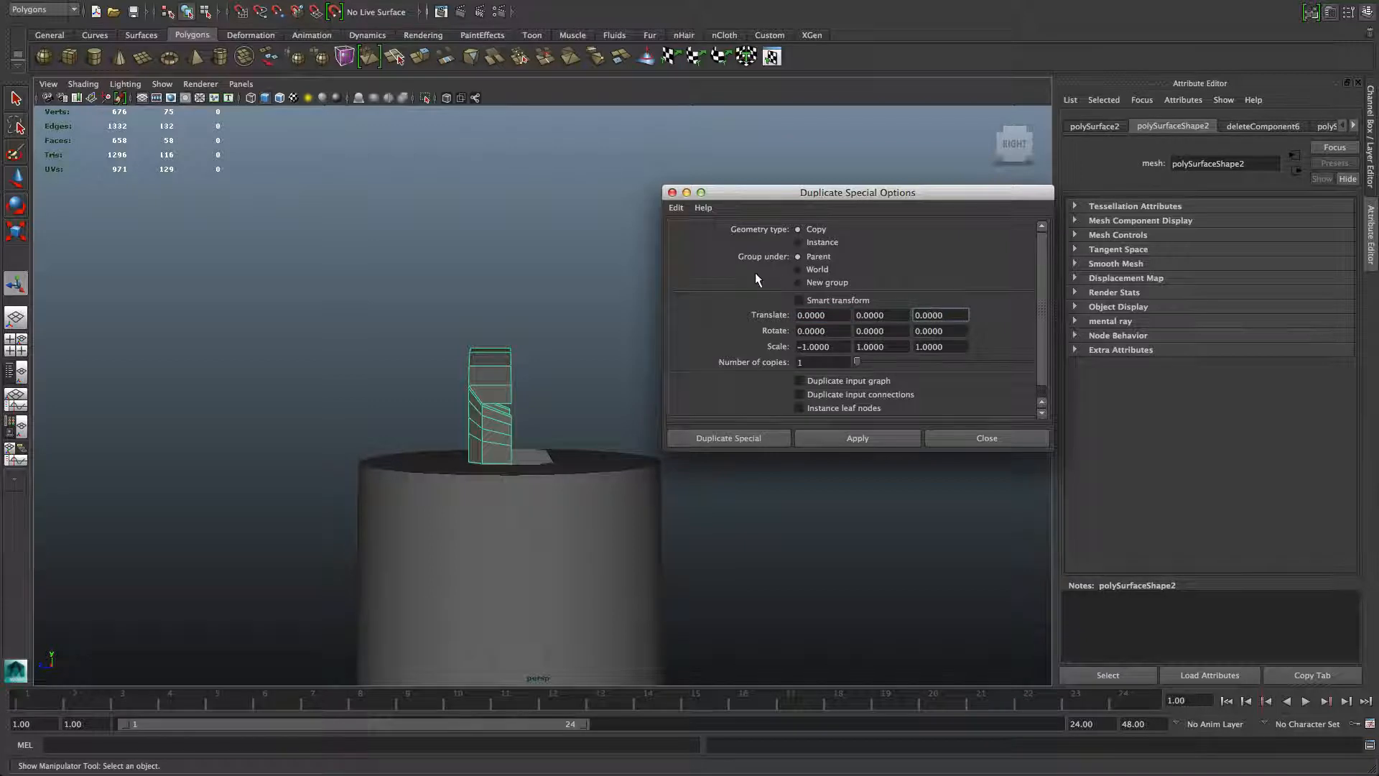
pyautogui.click(514, 12)
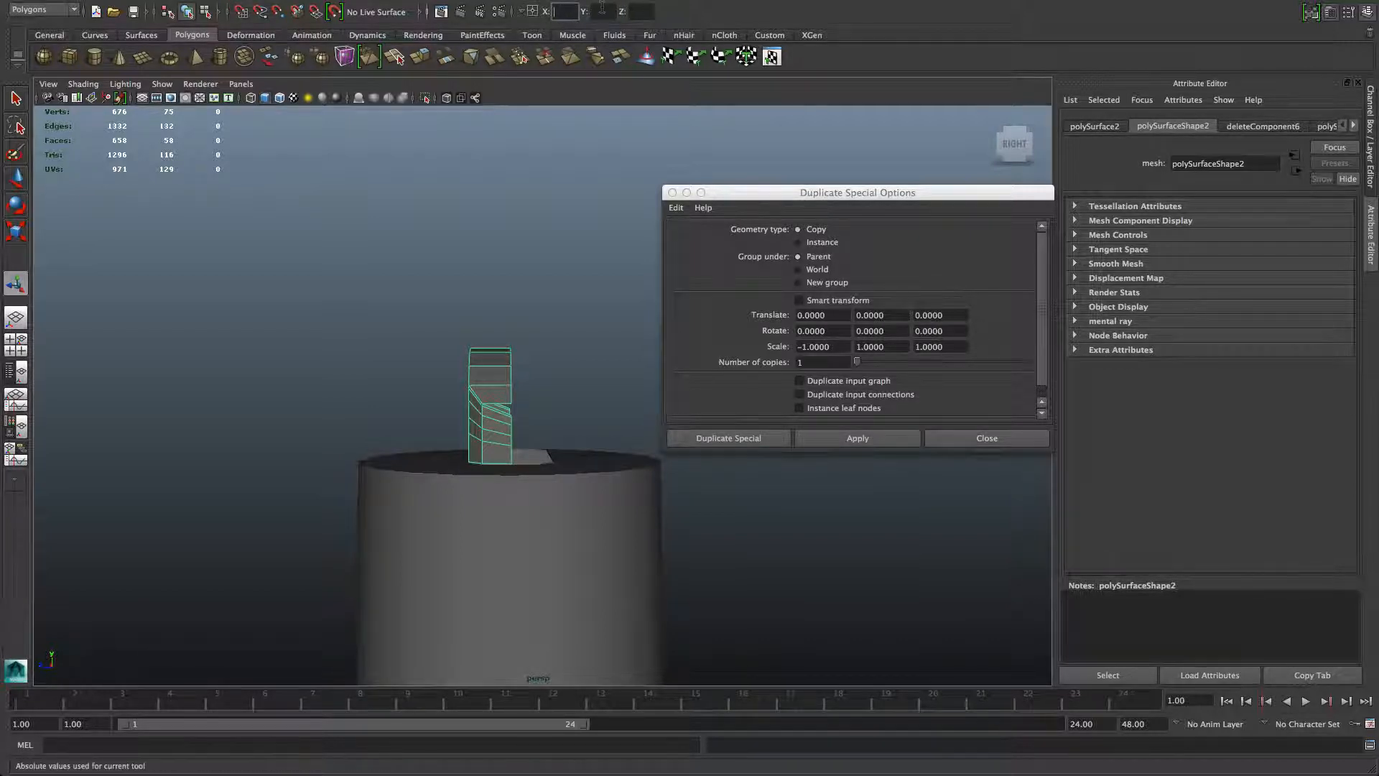
pyautogui.press('Tab')
pyautogui.press('Tab')
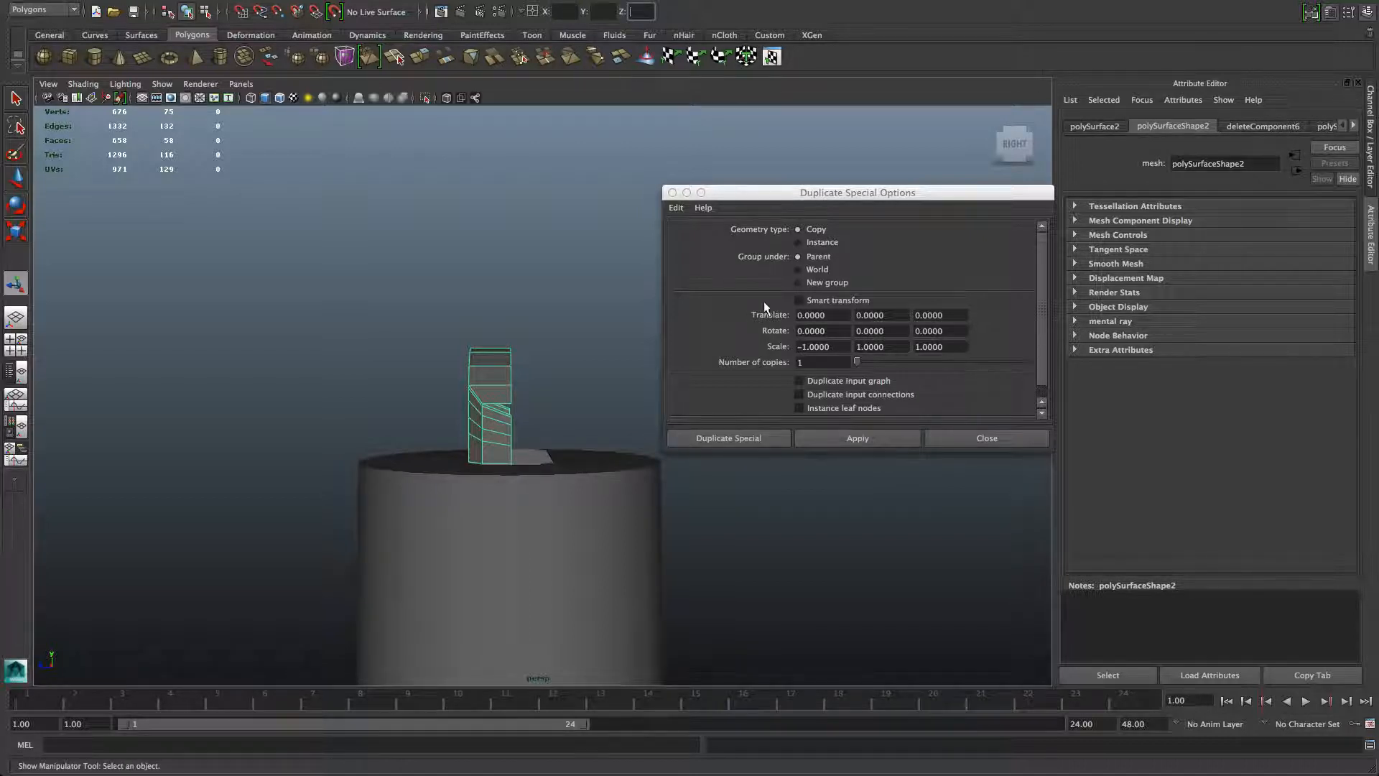
pyautogui.click(844, 440)
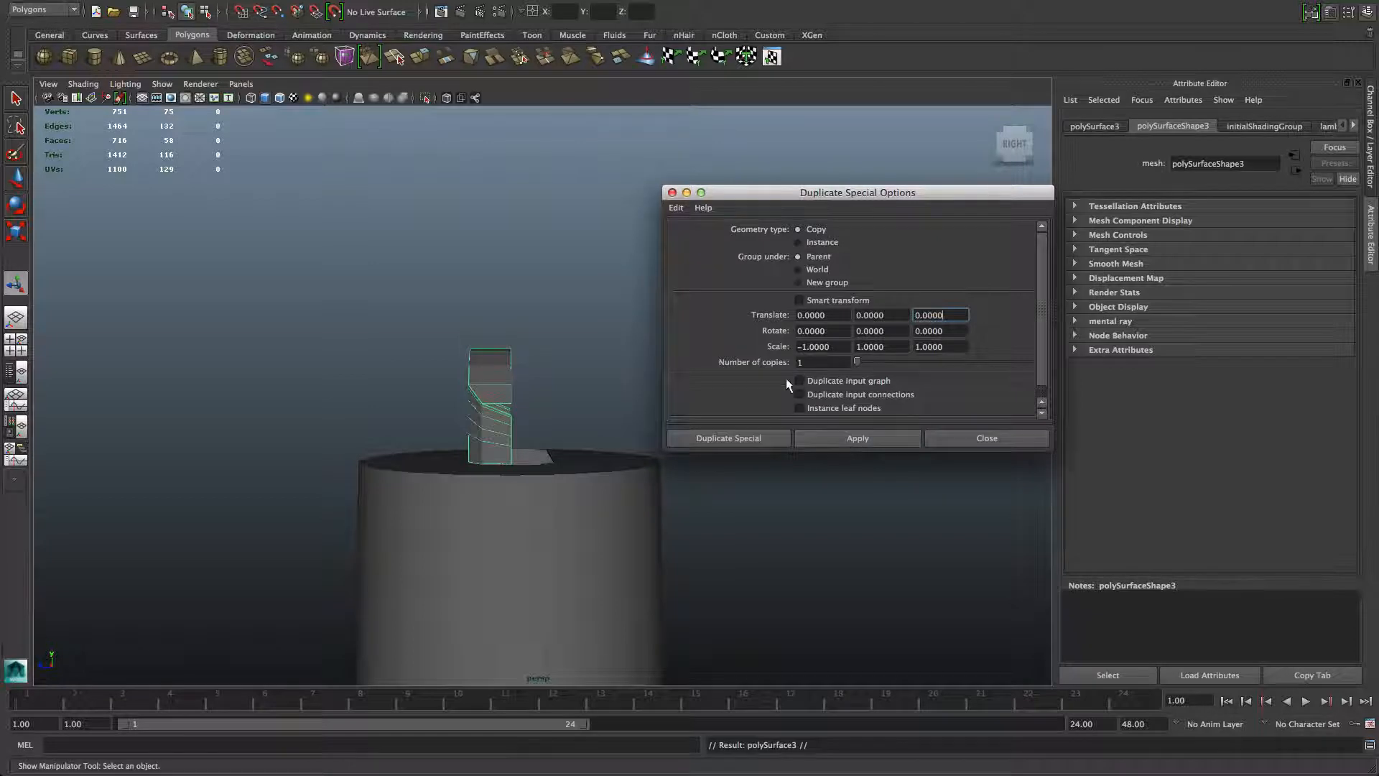
pyautogui.moveTo(537, 429)
pyautogui.keyDown('alt'); pyautogui.mouseDown()
pyautogui.moveTo(496, 403)
pyautogui.moveTo(431, 441)
pyautogui.moveTo(492, 449)
pyautogui.moveTo(538, 431)
pyautogui.mouseUp(); pyautogui.keyUp('alt')
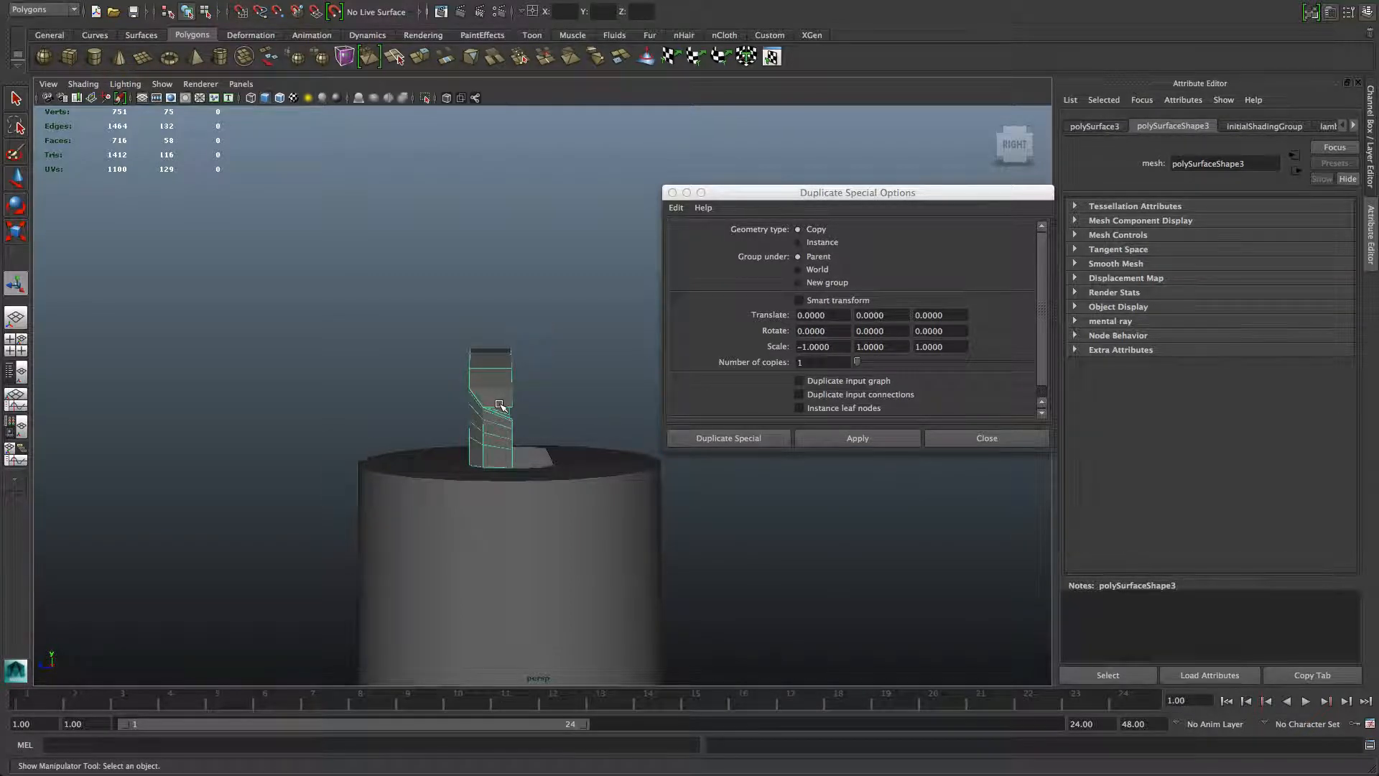
pyautogui.hotkey('ctrl', 'z')
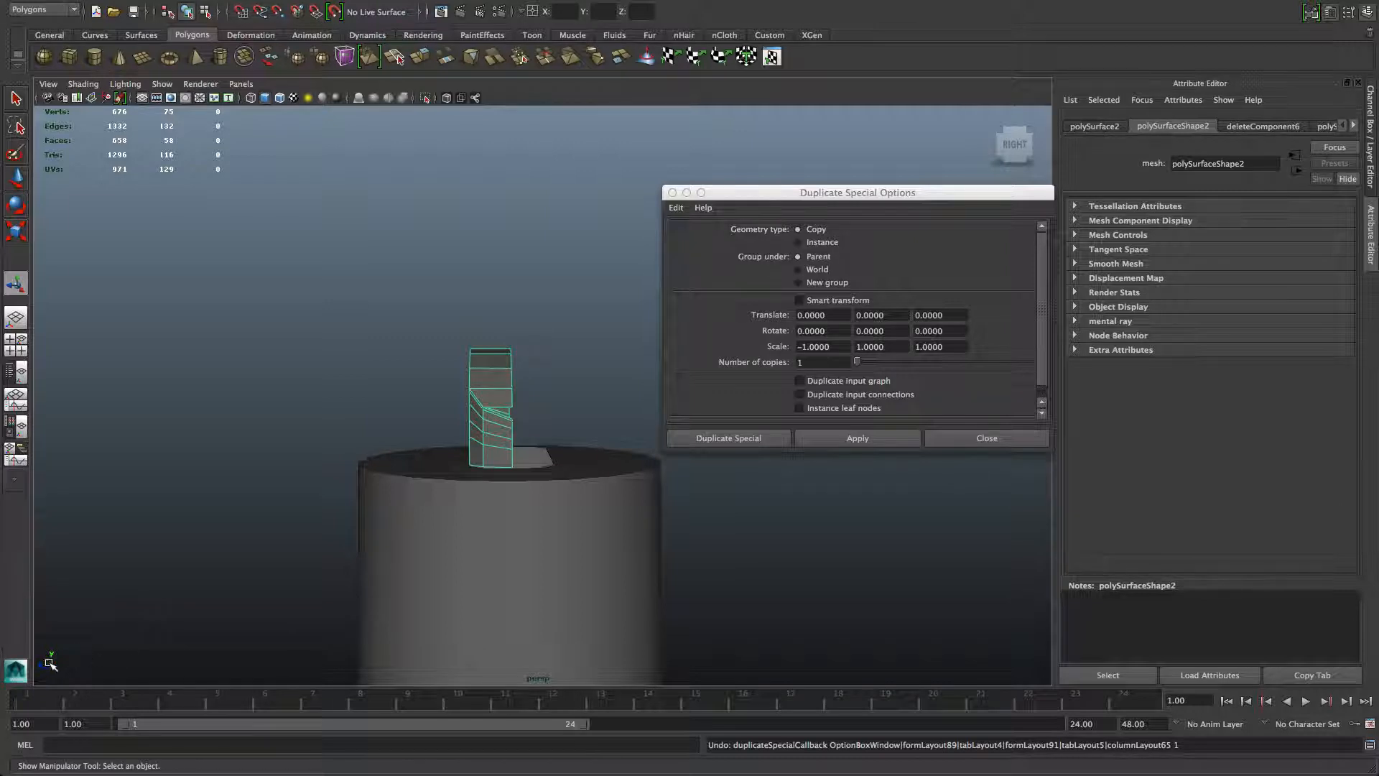
# Duplicate the half block mirrored across its cut face, with Duplicate Special scale X at 1 and Z at -1
pyautogui.click(823, 347)
pyautogui.write('1')
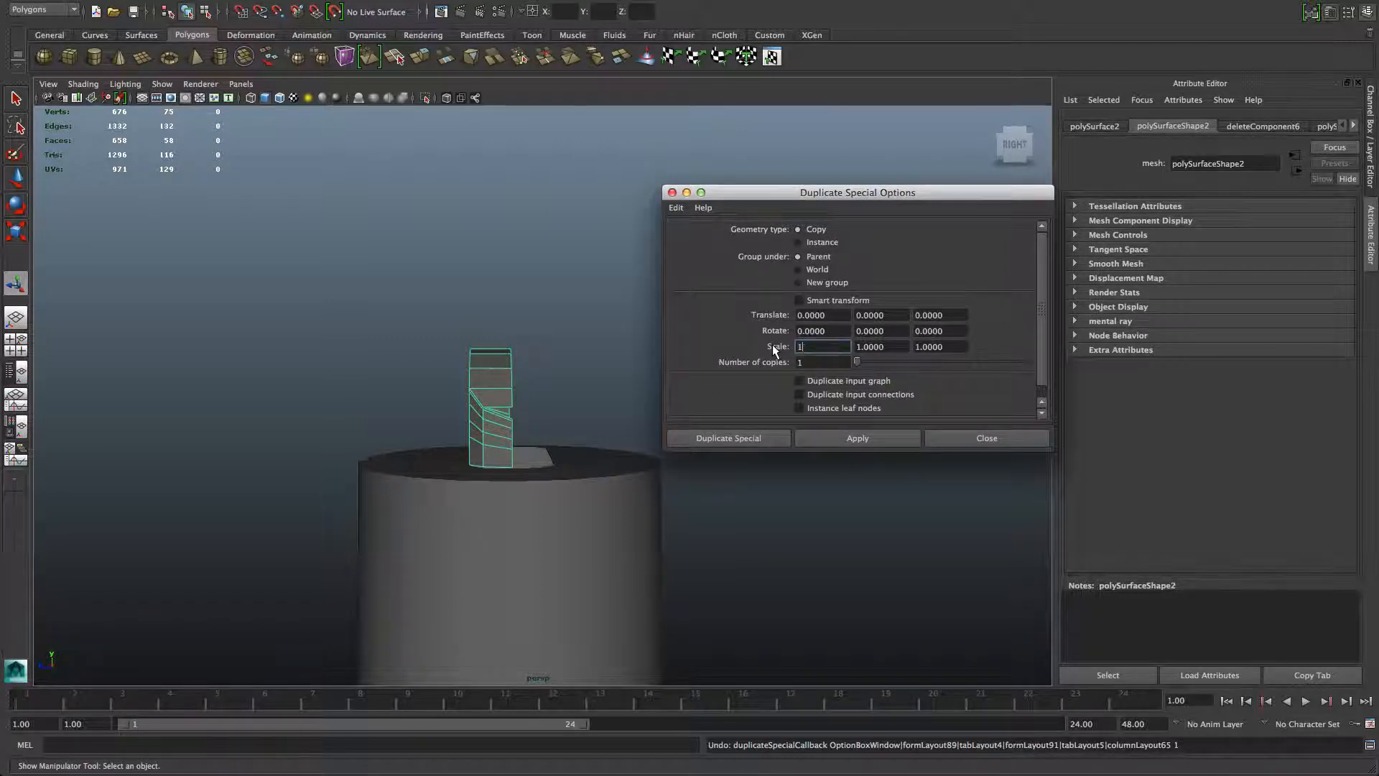
pyautogui.click(948, 344)
pyautogui.write('-1')
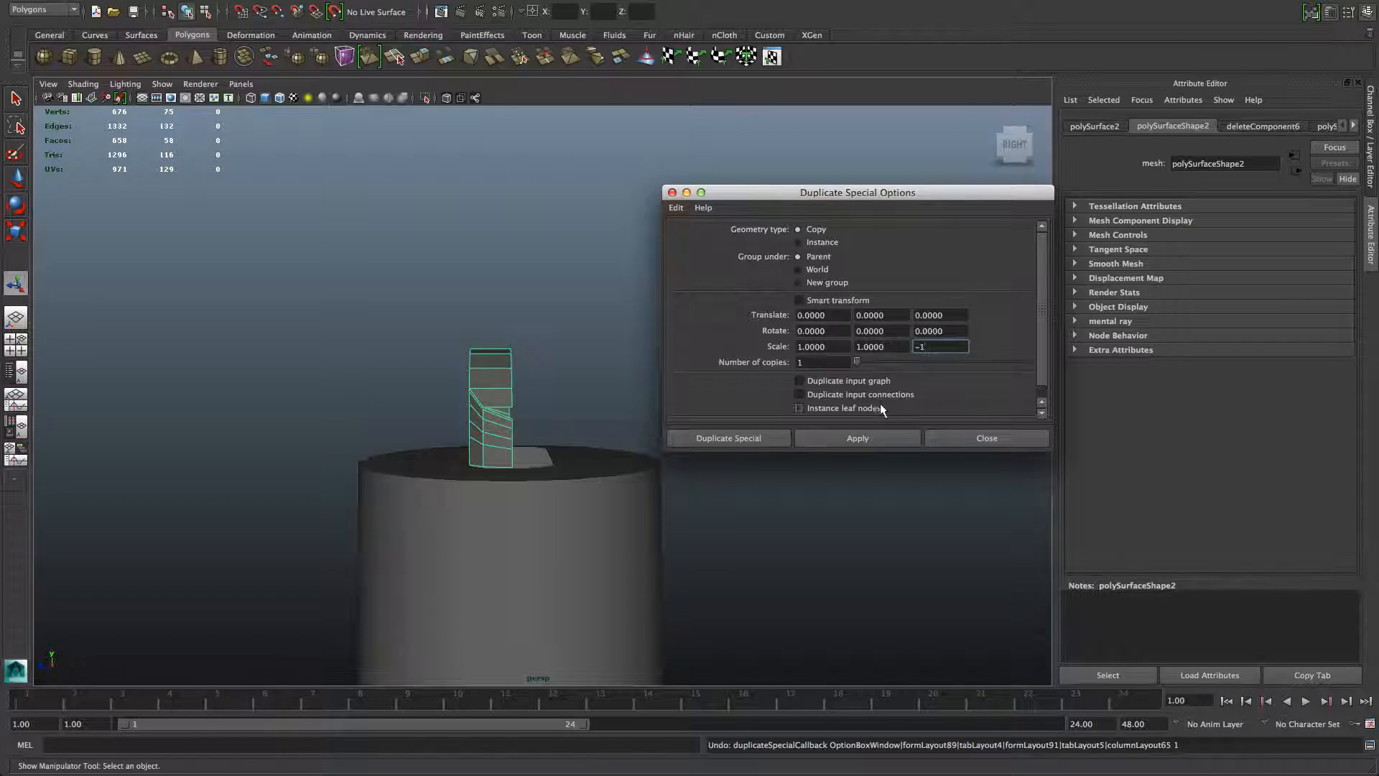
pyautogui.click(872, 437)
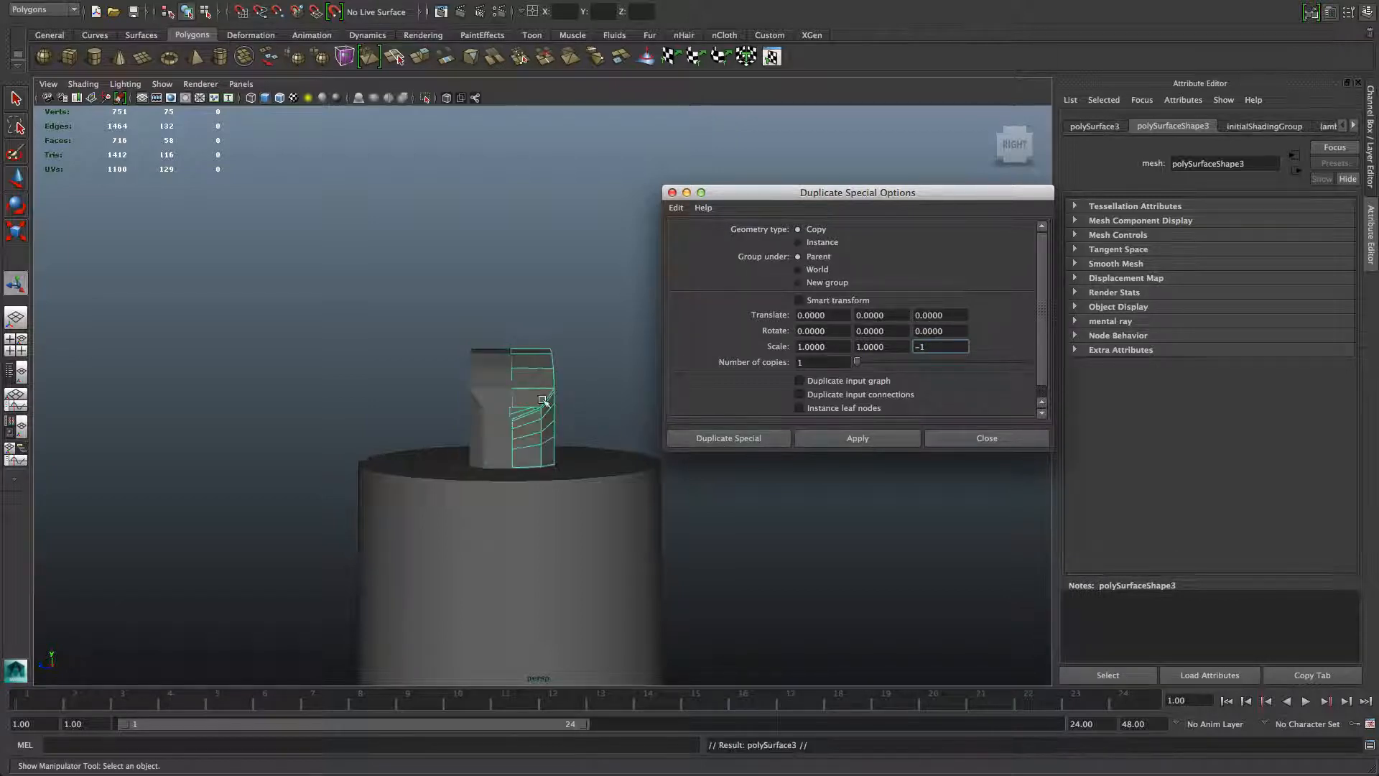
pyautogui.moveTo(580, 428)
pyautogui.keyDown('alt'); pyautogui.mouseDown()
pyautogui.moveTo(563, 432)
pyautogui.moveTo(579, 429)
pyautogui.mouseUp(); pyautogui.keyUp('alt')
pyautogui.keyDown('alt'); pyautogui.moveTo(452, 388); pyautogui.dragTo(524, 427); pyautogui.keyUp('alt')
pyautogui.keyDown('alt'); pyautogui.moveTo(525, 427); pyautogui.dragTo(701, 458, button='right'); pyautogui.keyUp('alt')
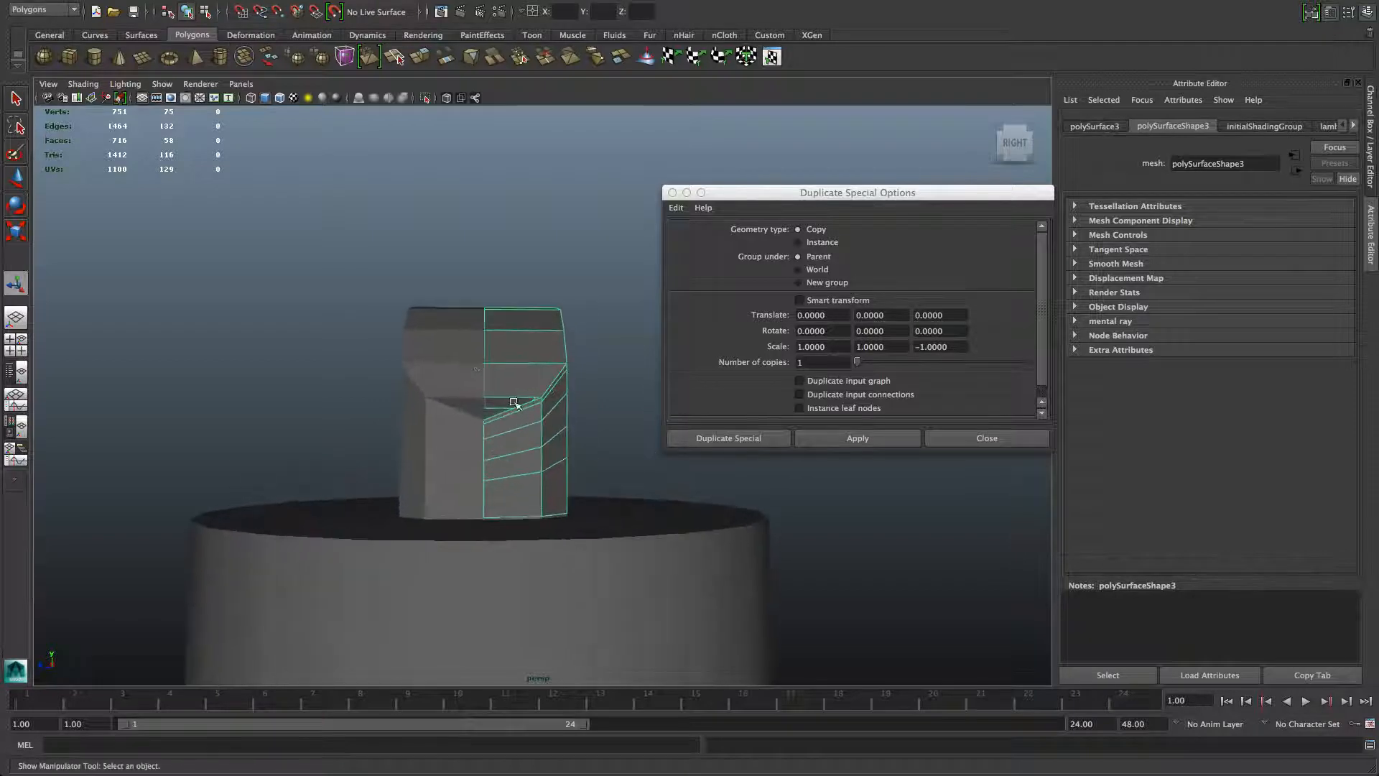
# Combine the original half and its mirrored copy into one mesh and close the Duplicate Special options
pyautogui.keyDown('shift'); pyautogui.click(468, 360); pyautogui.keyUp('shift')
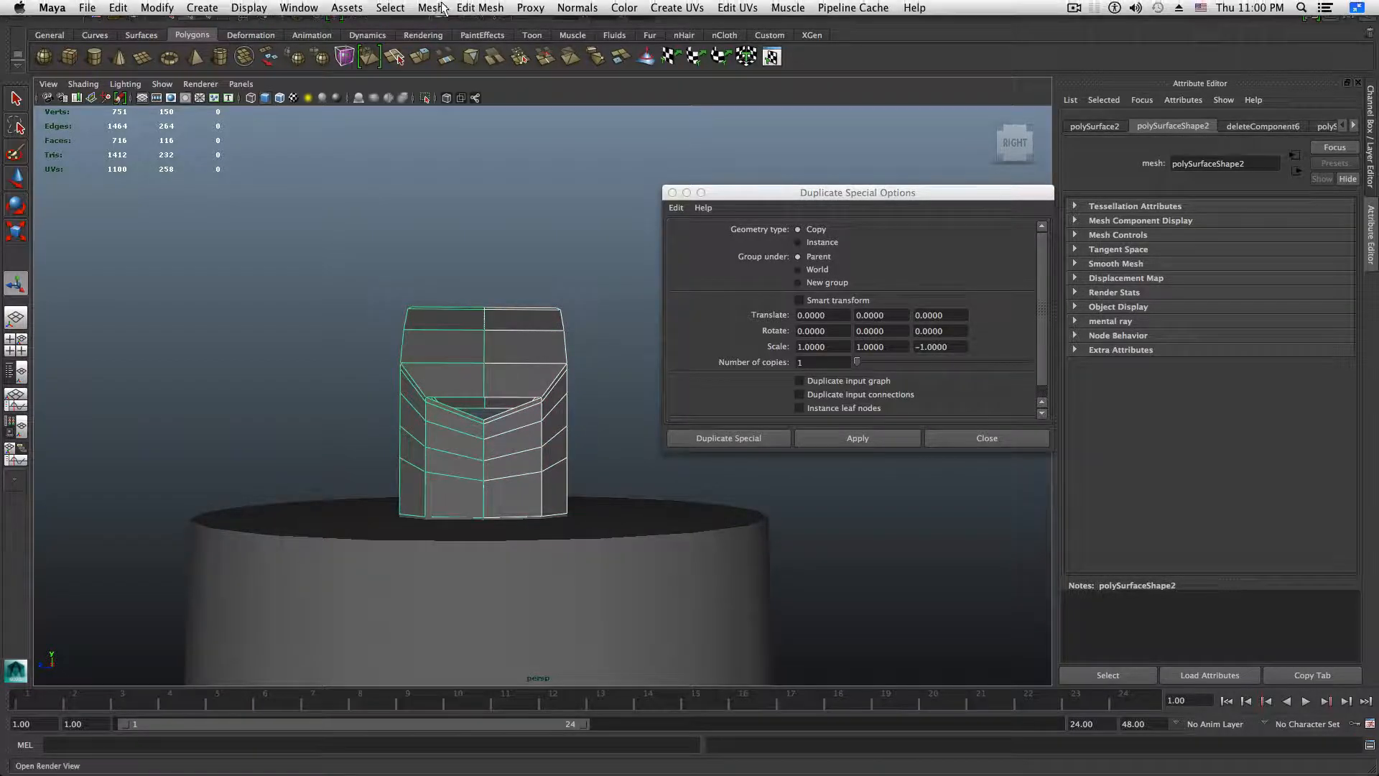
pyautogui.click(431, 8)
pyautogui.click(443, 31)
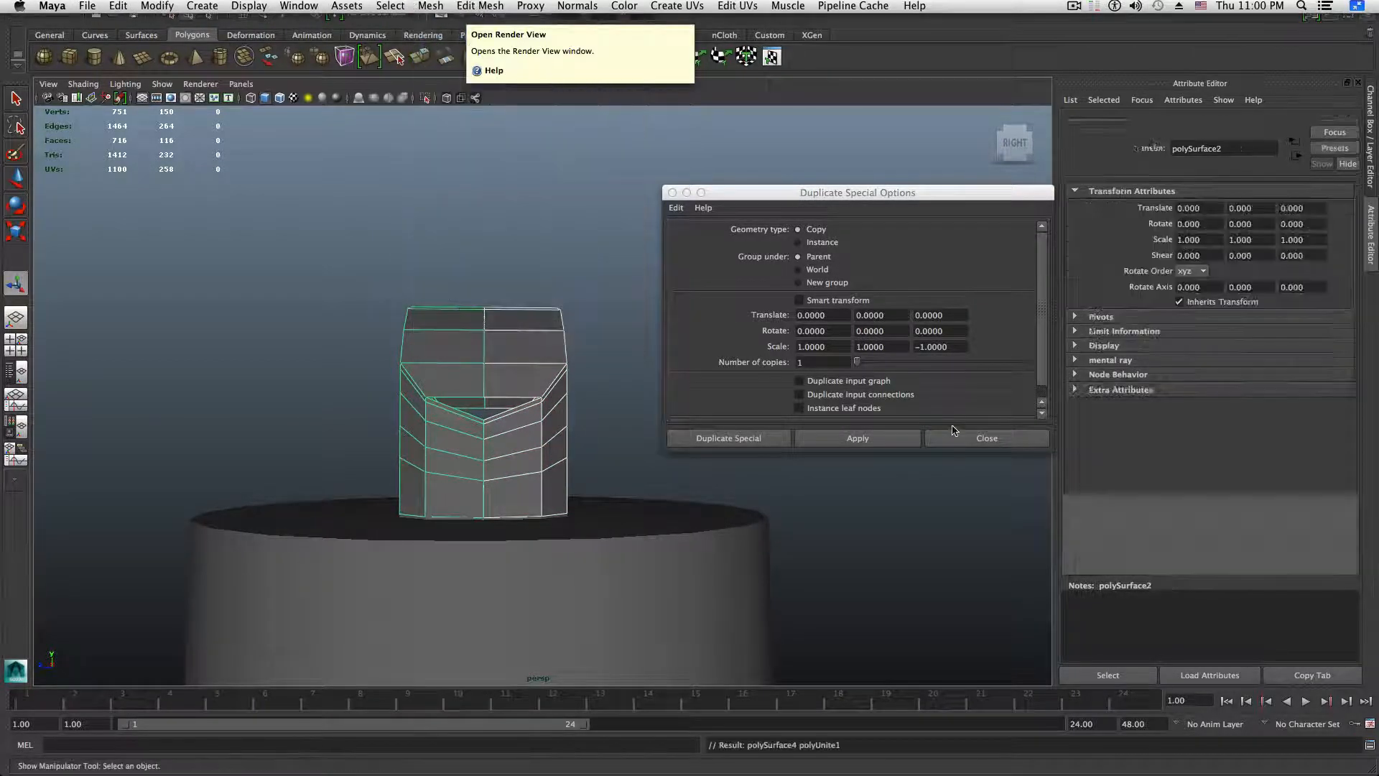
pyautogui.click(984, 439)
pyautogui.moveTo(521, 399)
pyautogui.keyDown('alt'); pyautogui.mouseDown()
pyautogui.moveTo(536, 415)
pyautogui.moveTo(675, 431)
pyautogui.moveTo(517, 400)
pyautogui.mouseUp(); pyautogui.keyUp('alt')
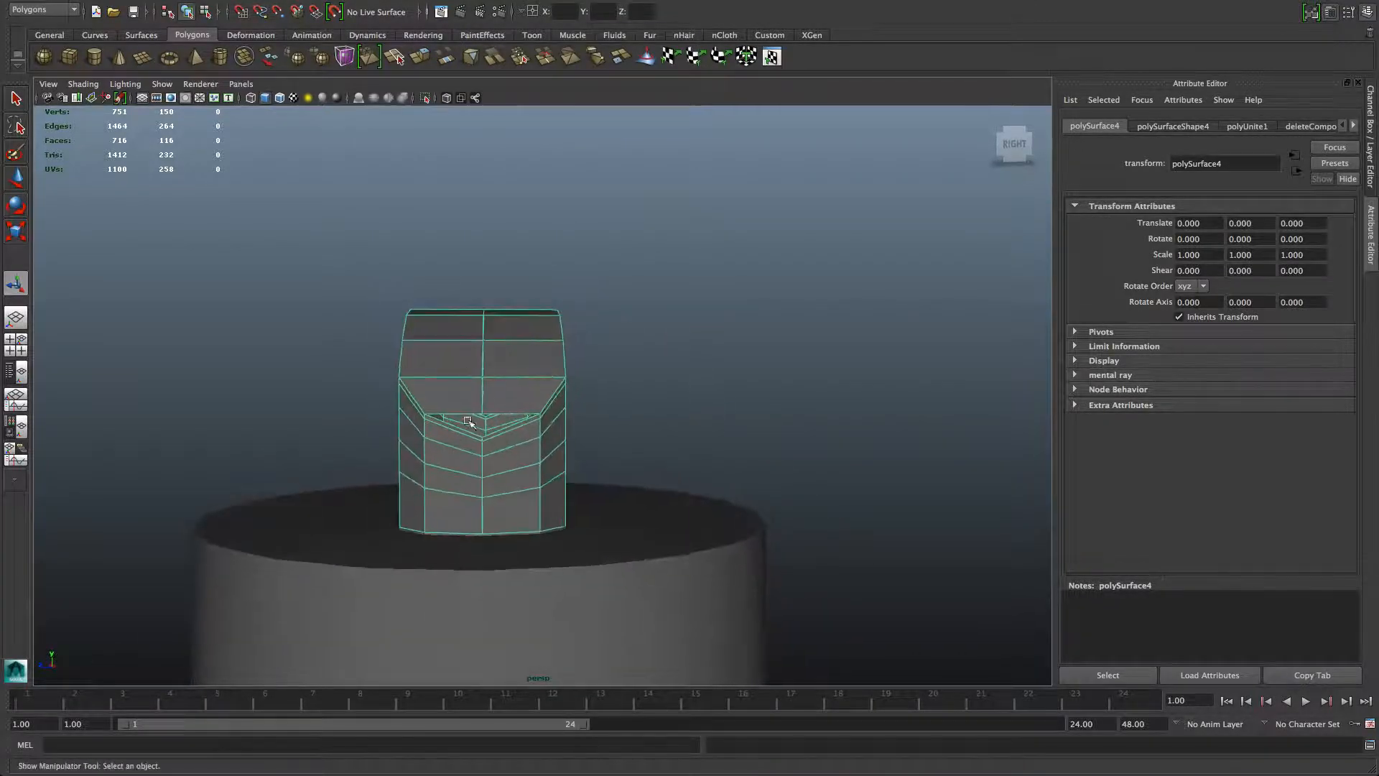
# Switch the combined block to vertex mode and select all vertices along its centre seam
pyautogui.rightClick(502, 355)
pyautogui.moveTo(502, 355); pyautogui.dragTo(496, 316, button='right')
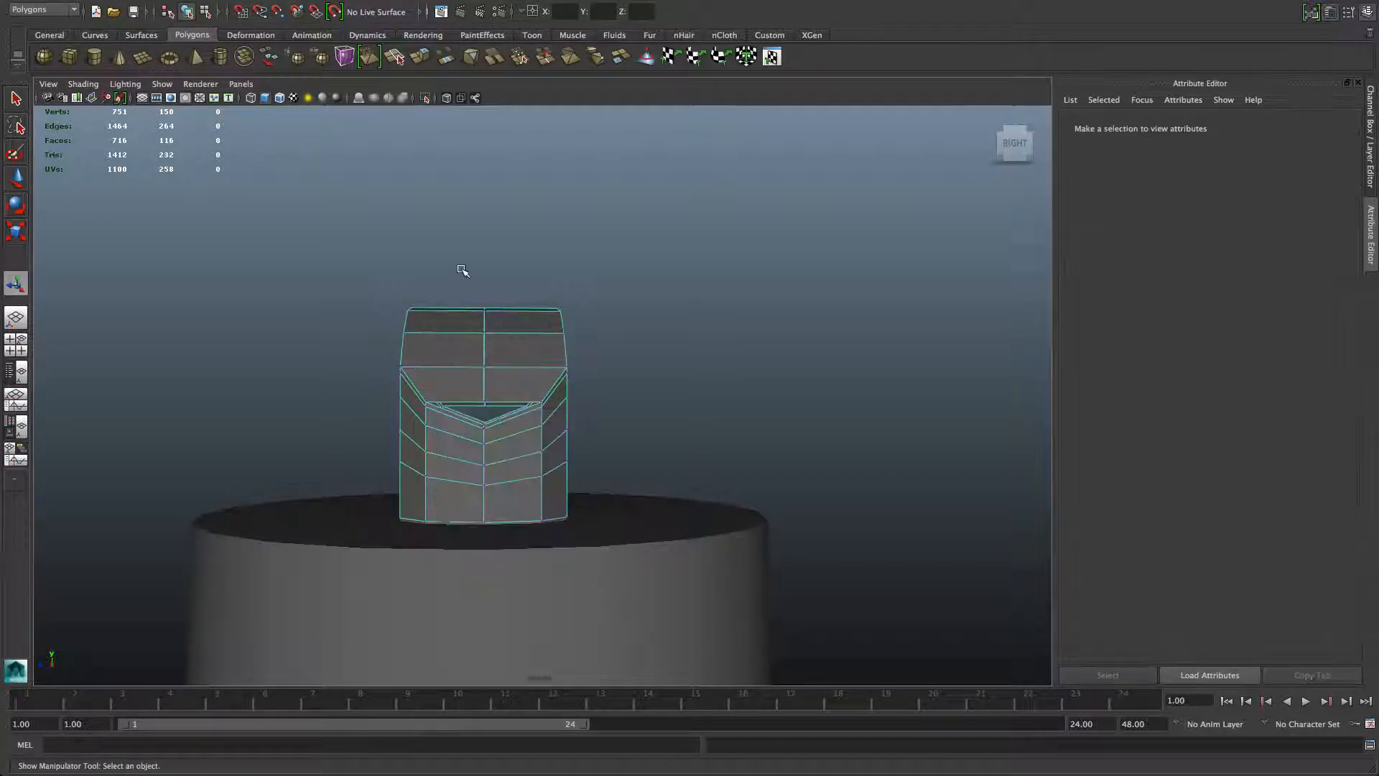
pyautogui.moveTo(473, 316); pyautogui.dragTo(500, 561)
pyautogui.keyDown('alt'); pyautogui.moveTo(528, 415); pyautogui.dragTo(554, 434); pyautogui.keyUp('alt')
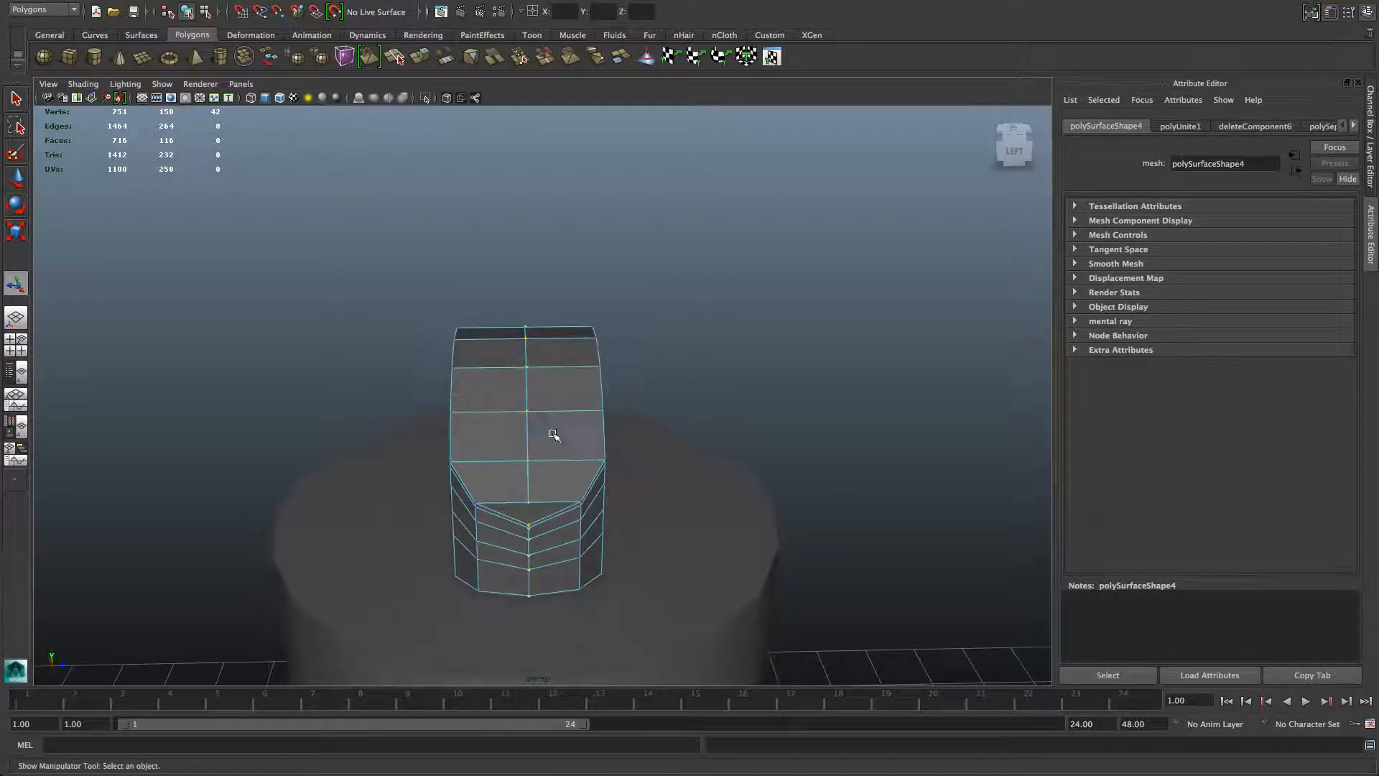
# Try moving the overlapping vertices at one point of the block's centre seam sideways in opposite directions, and undo the moves
pyautogui.click(528, 412)
pyautogui.press('w')
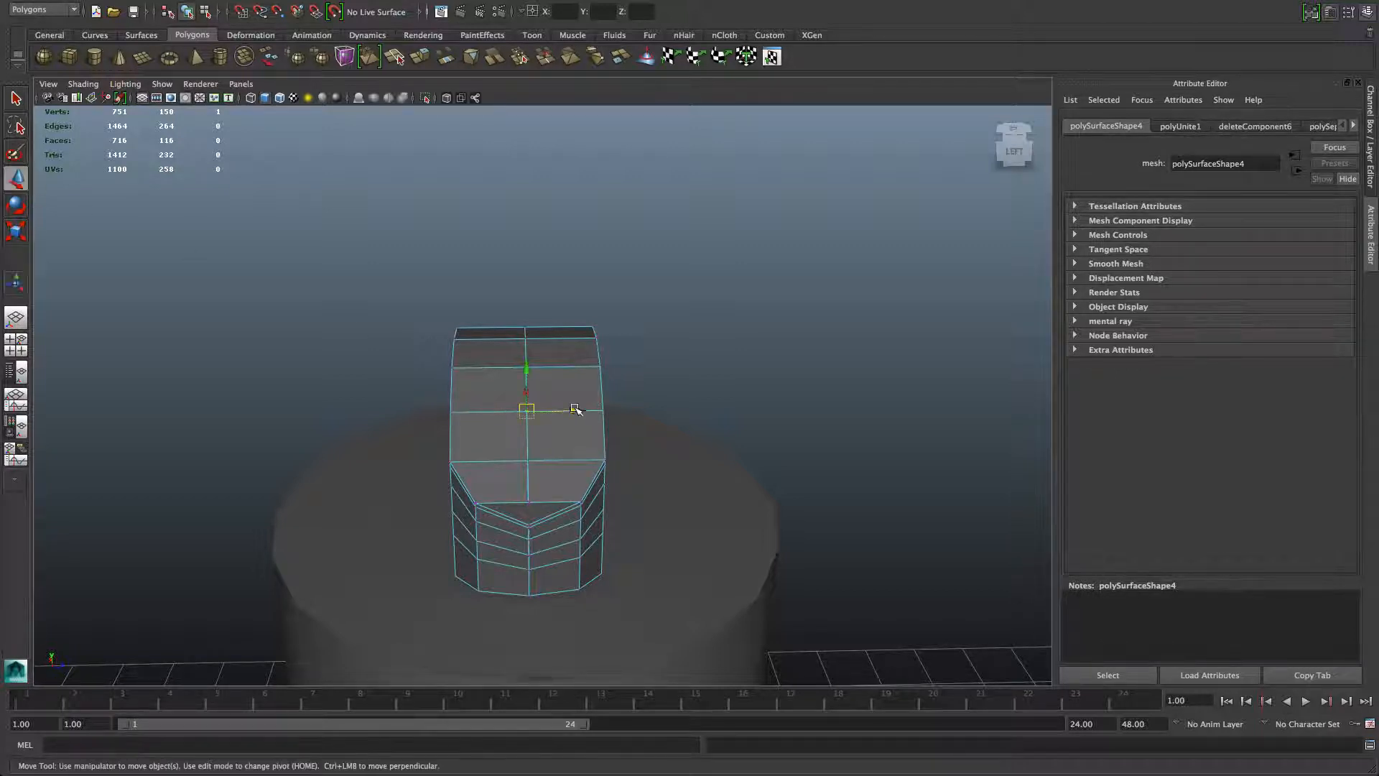
pyautogui.moveTo(576, 409)
pyautogui.mouseDown()
pyautogui.moveTo(628, 406)
pyautogui.moveTo(568, 433)
pyautogui.mouseUp()
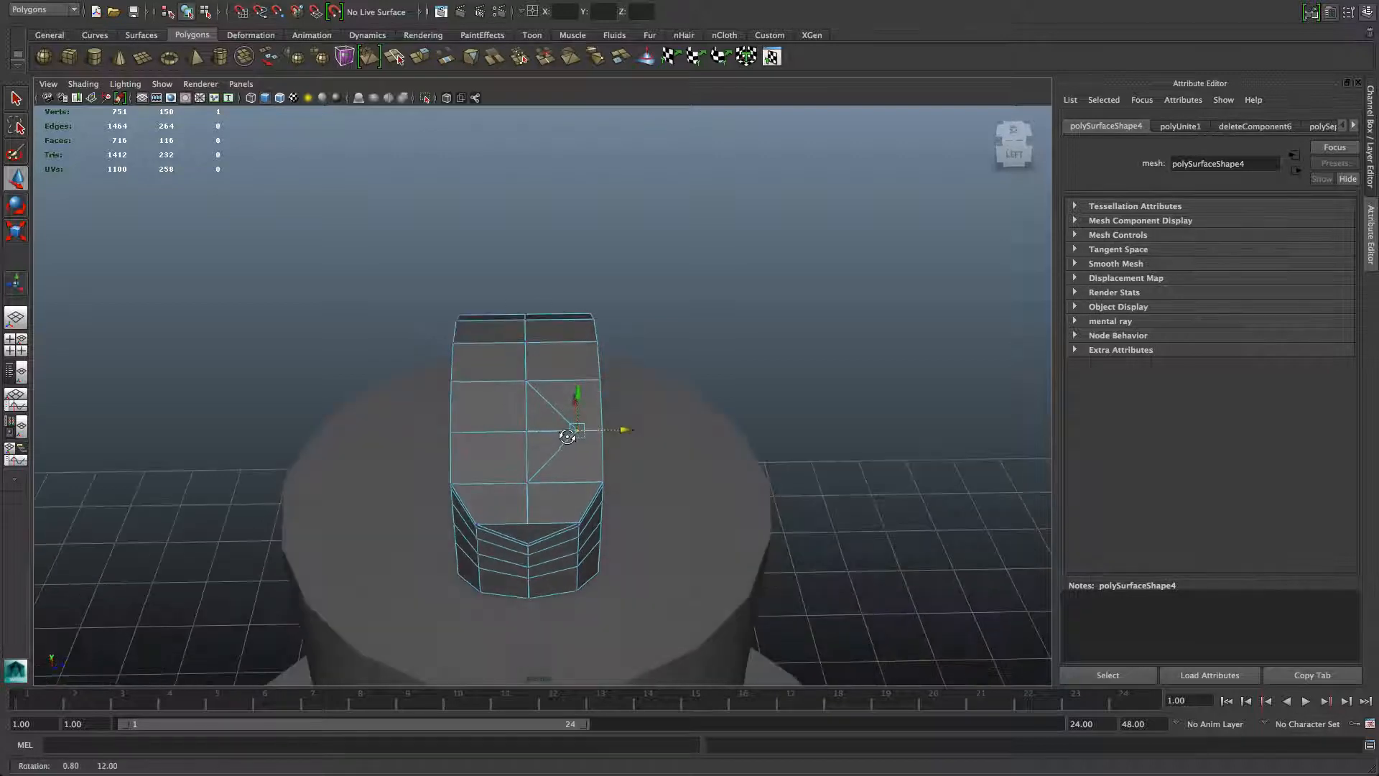
pyautogui.keyDown('alt'); pyautogui.moveTo(597, 459); pyautogui.dragTo(708, 482, button='right'); pyautogui.keyUp('alt')
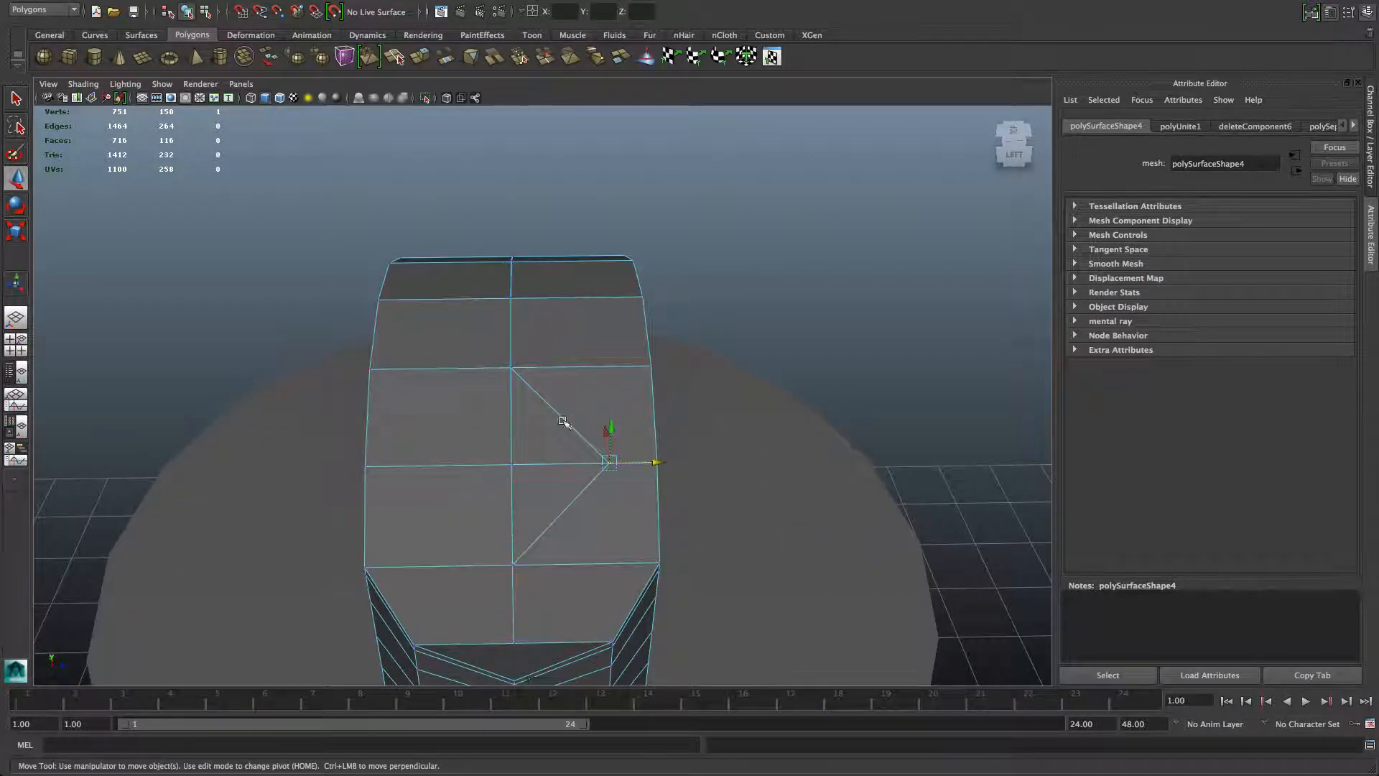
pyautogui.click(512, 463)
pyautogui.moveTo(555, 464); pyautogui.dragTo(465, 460)
pyautogui.hotkey('ctrl', 'z')
pyautogui.hotkey('ctrl', 'z')
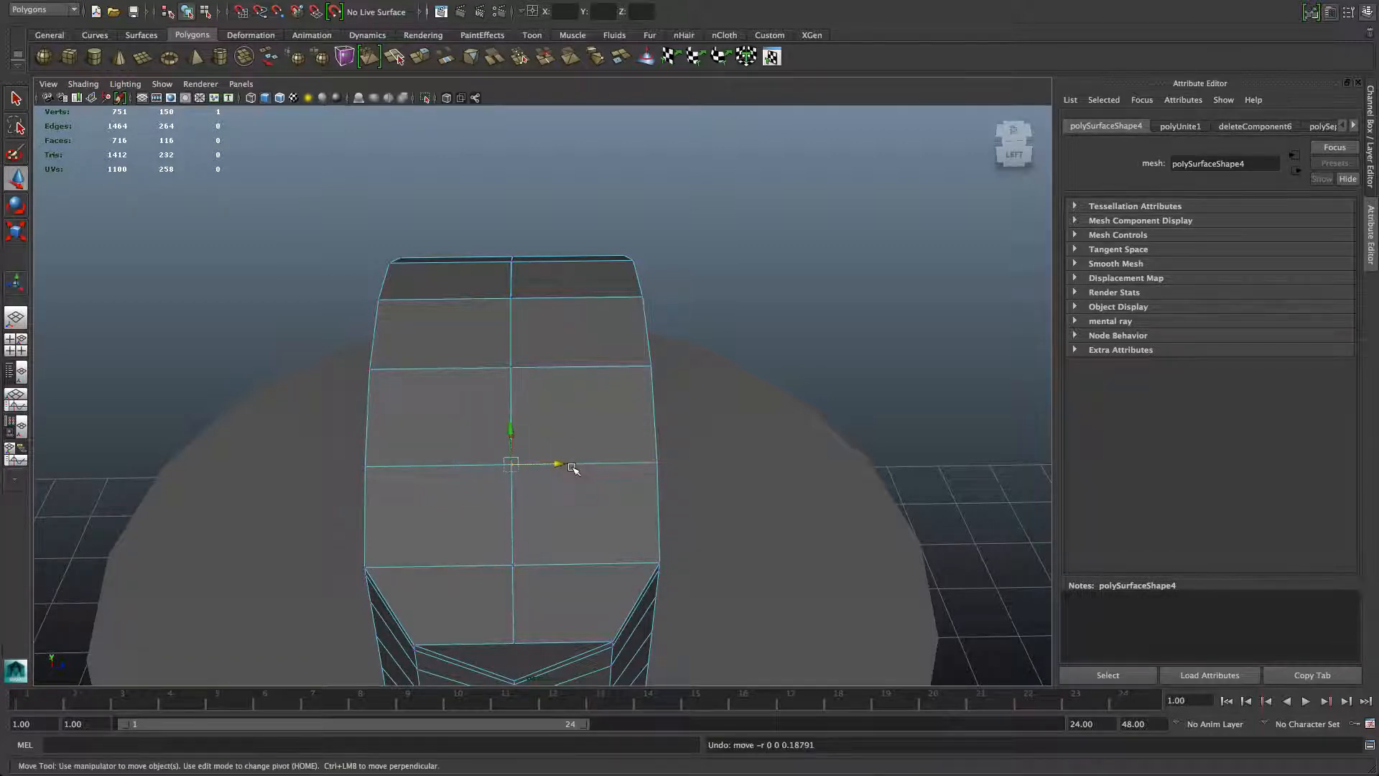
# Pull the same two seam vertices apart to open a diamond-shaped gap in the arch, and undo both moves
pyautogui.moveTo(561, 468); pyautogui.dragTo(523, 462)
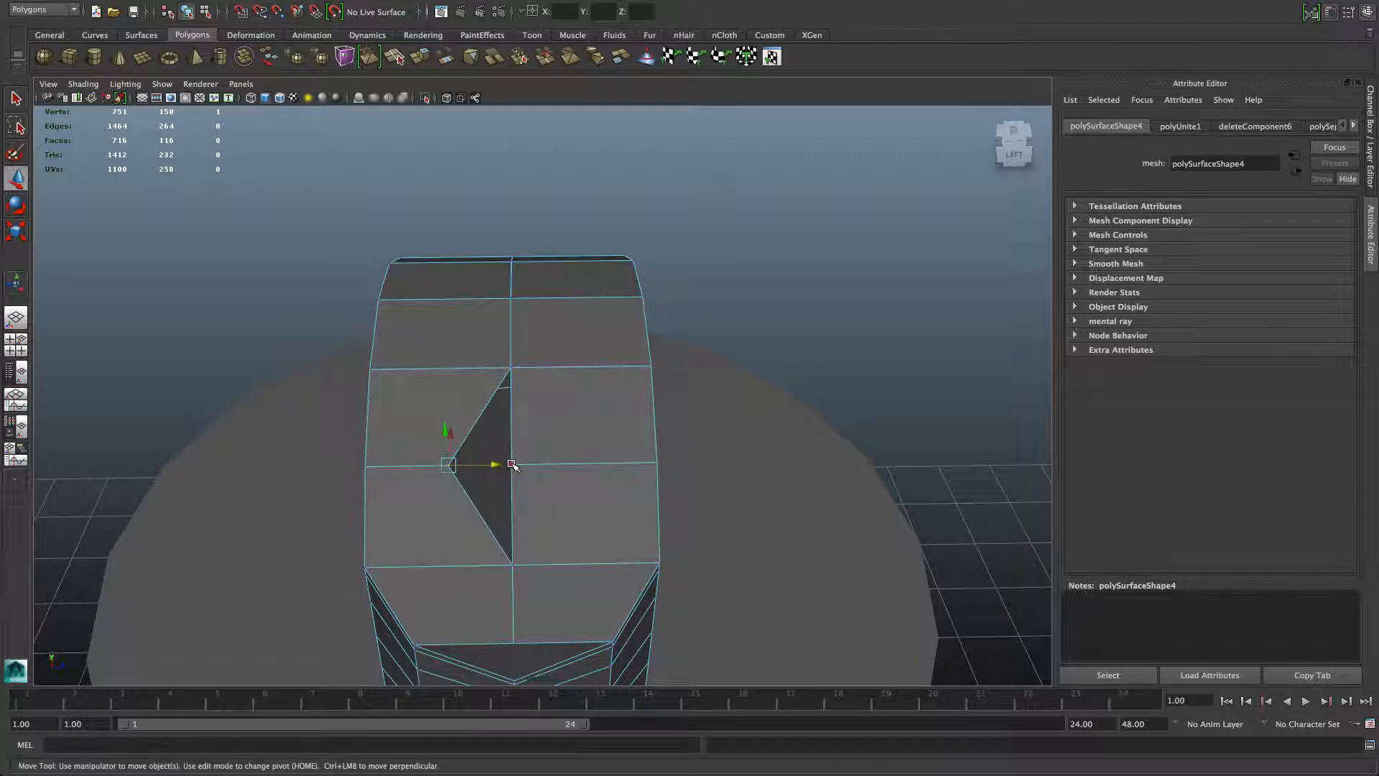
pyautogui.click(511, 463)
pyautogui.moveTo(557, 463); pyautogui.dragTo(608, 447)
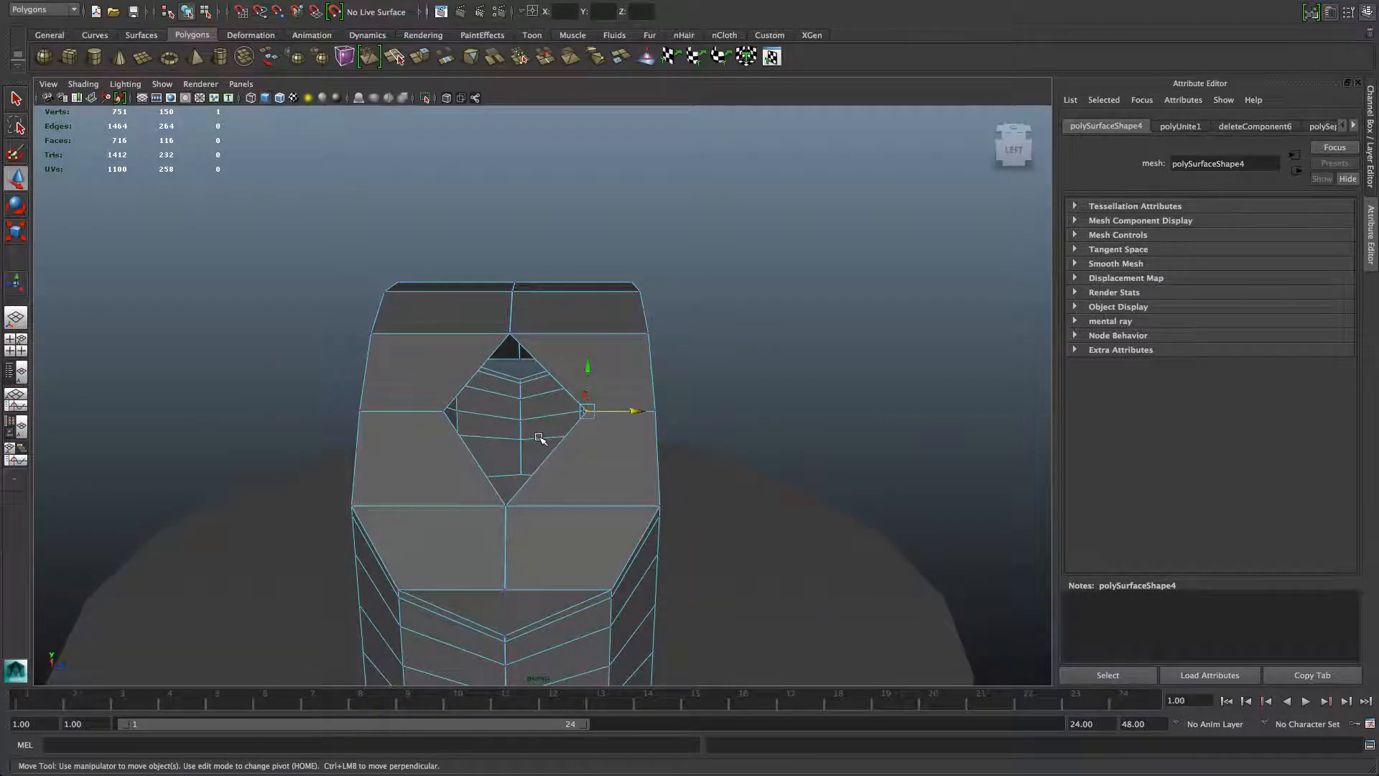
pyautogui.hotkey('ctrl', 'z')
pyautogui.hotkey('ctrl', 'z')
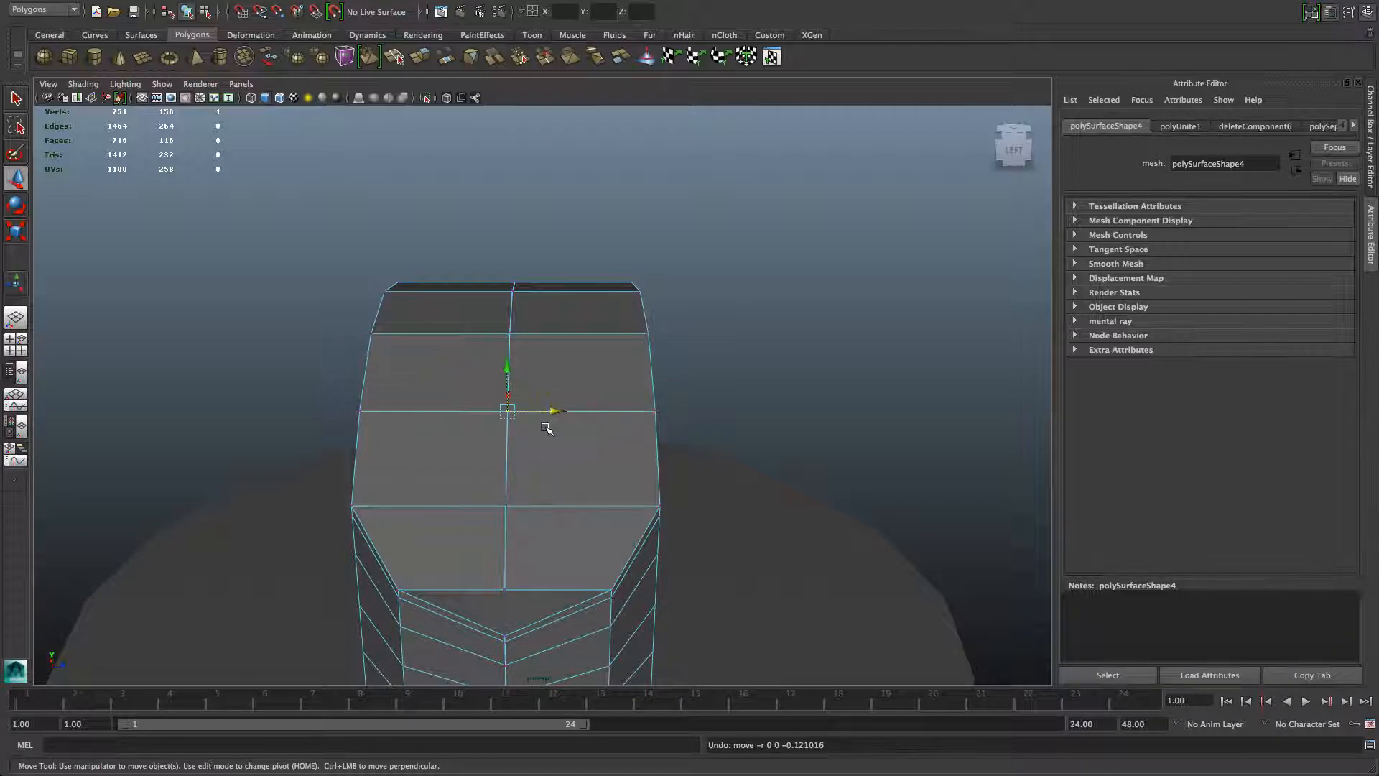
# Select all vertices along the block's centre seam and reset the Merge Vertices options to their defaults
pyautogui.moveTo(547, 428)
pyautogui.keyDown('alt'); pyautogui.mouseDown()
pyautogui.moveTo(528, 431)
pyautogui.moveTo(542, 468)
pyautogui.moveTo(573, 422)
pyautogui.moveTo(540, 410)
pyautogui.mouseUp(); pyautogui.keyUp('alt')
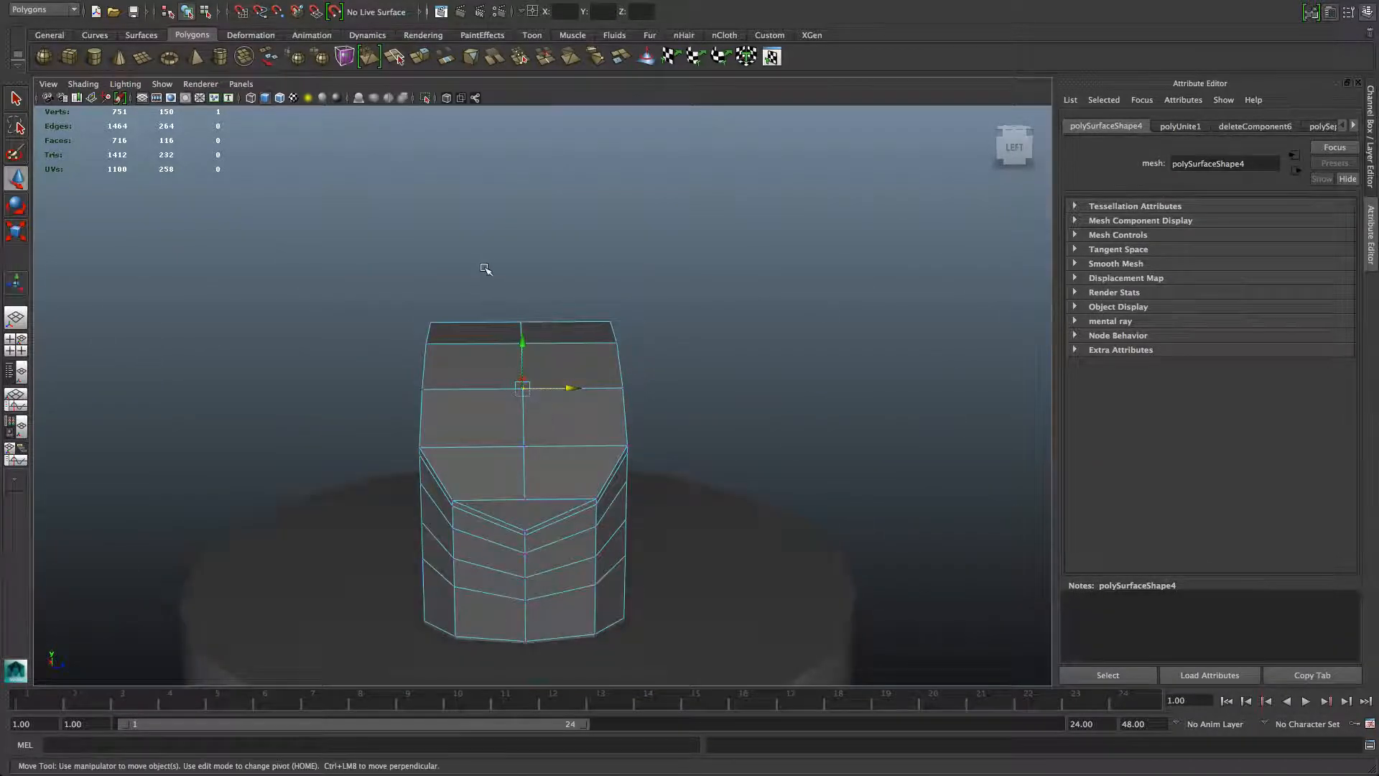
pyautogui.moveTo(528, 642); pyautogui.dragTo(536, 699)
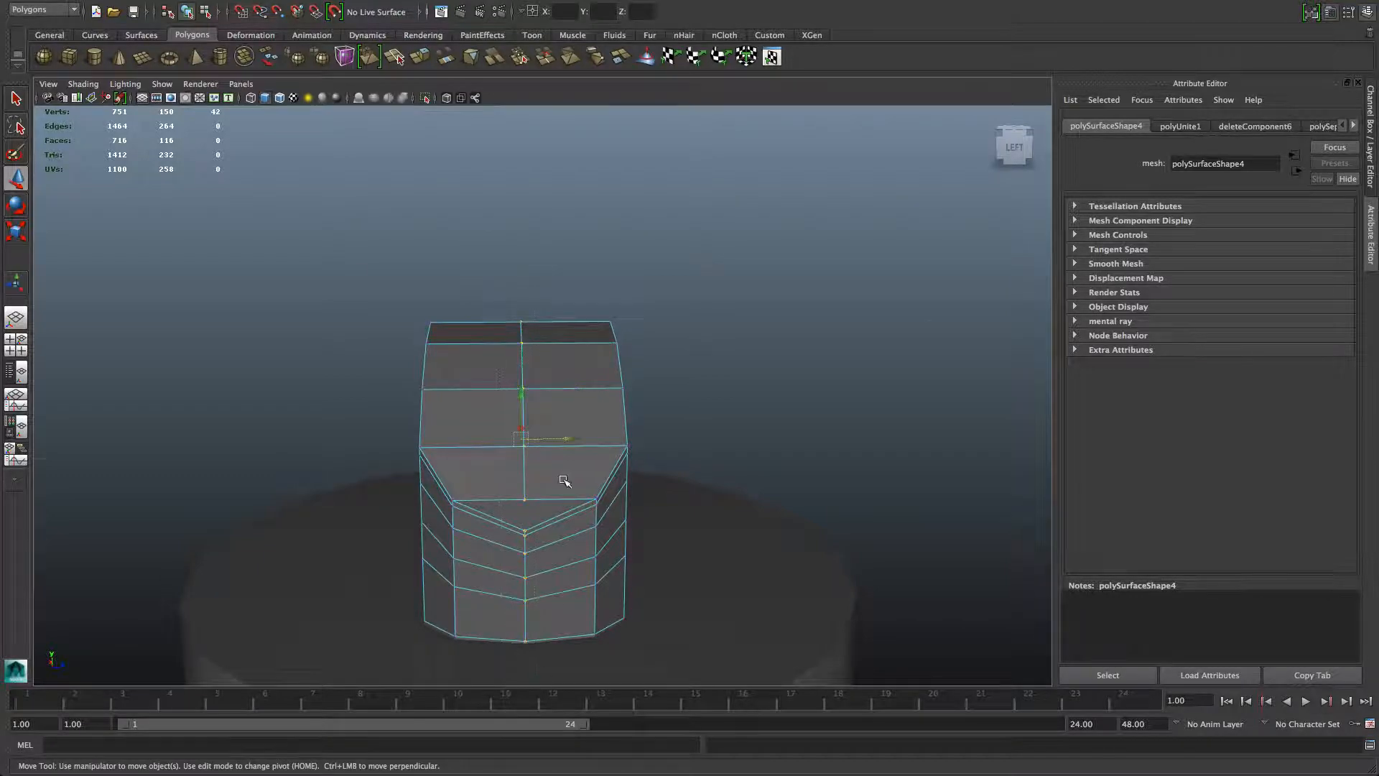
pyautogui.moveTo(563, 480)
pyautogui.keyDown('alt'); pyautogui.mouseDown()
pyautogui.moveTo(562, 608)
pyautogui.moveTo(560, 502)
pyautogui.mouseUp(); pyautogui.keyUp('alt')
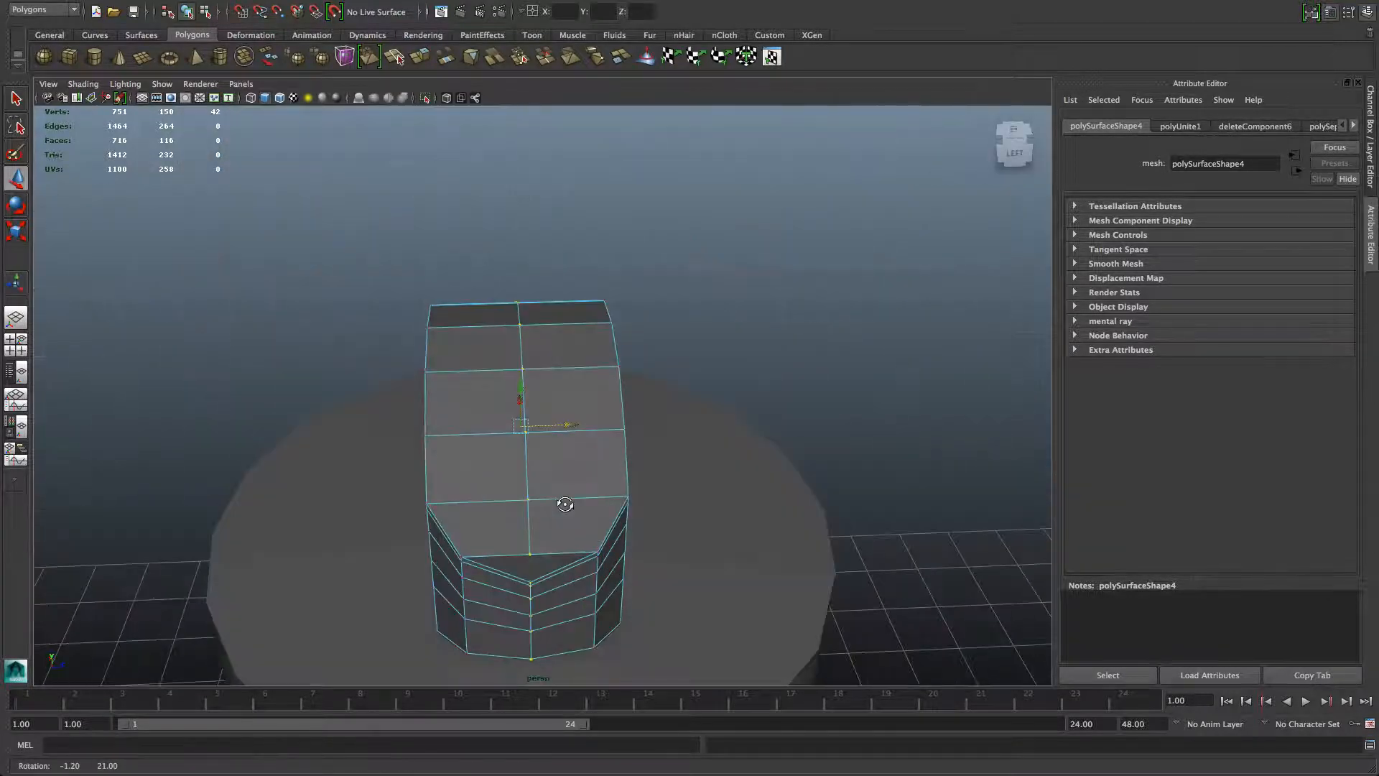
pyautogui.moveTo(349, 5)
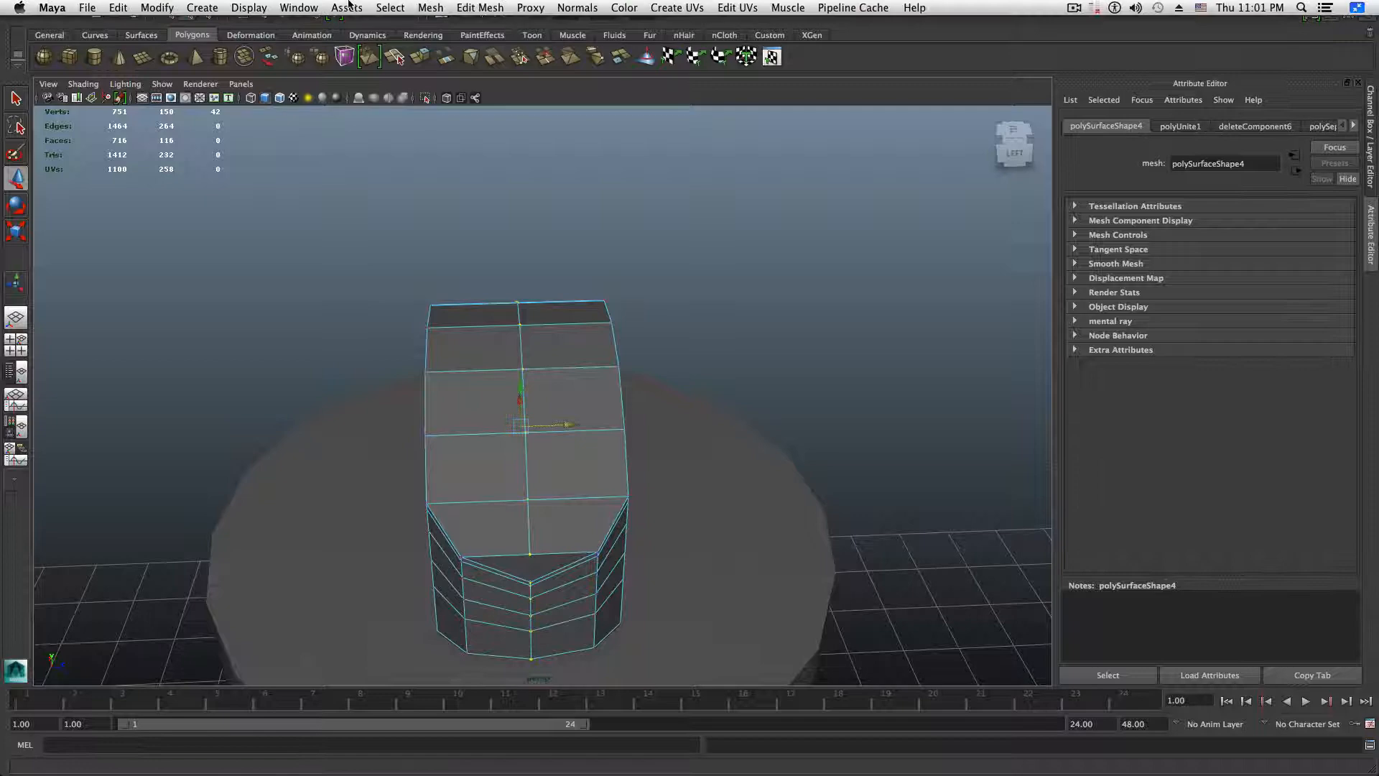
pyautogui.click(429, 8)
pyautogui.moveTo(457, 4)
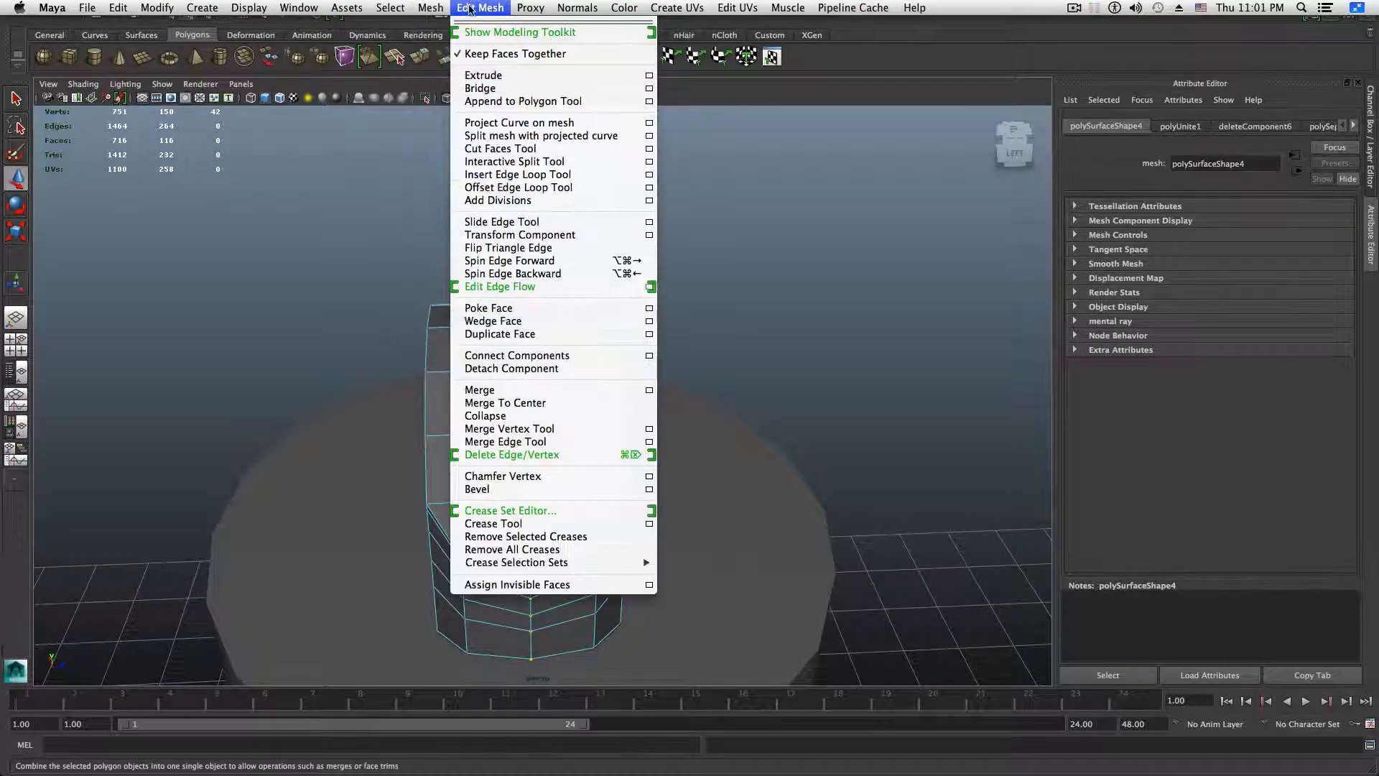
pyautogui.click(649, 392)
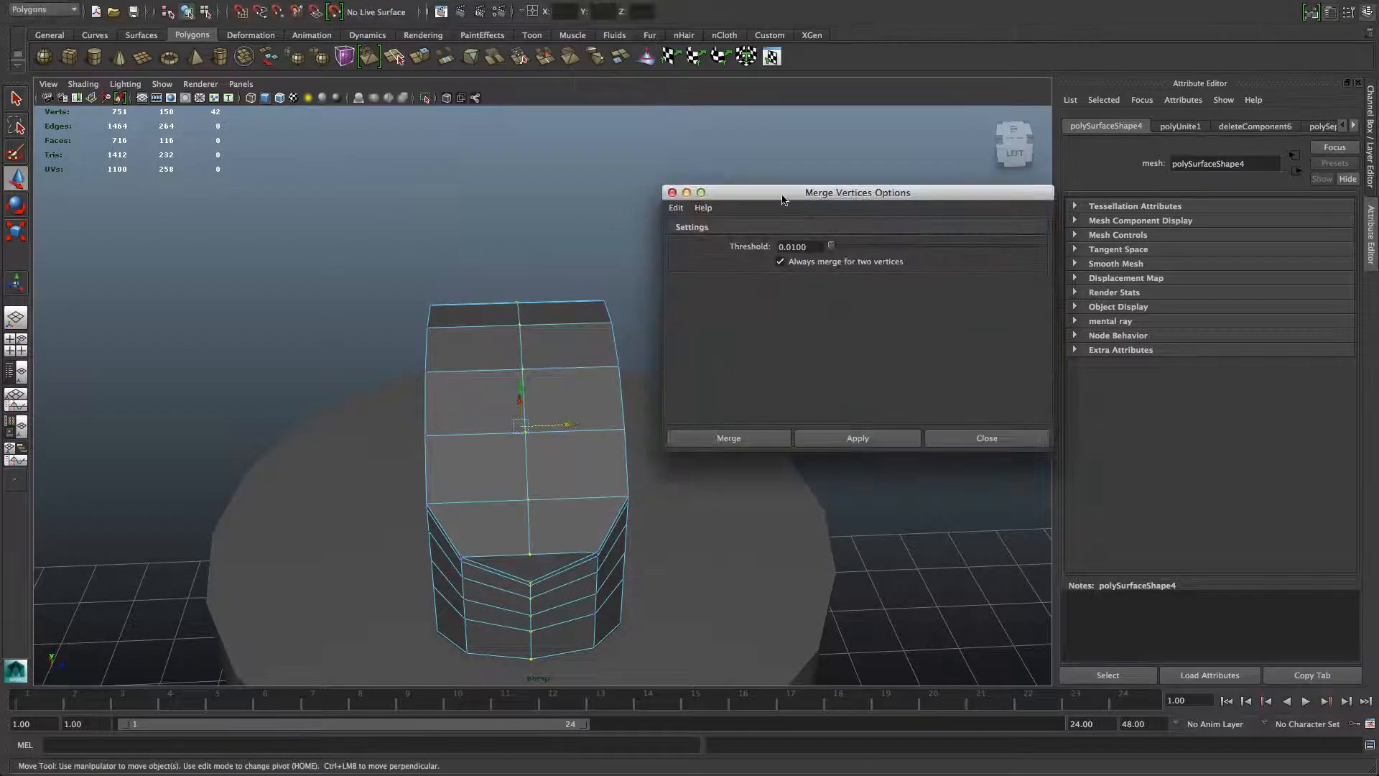
pyautogui.moveTo(782, 199); pyautogui.dragTo(798, 163)
pyautogui.click(690, 172)
pyautogui.click(711, 199)
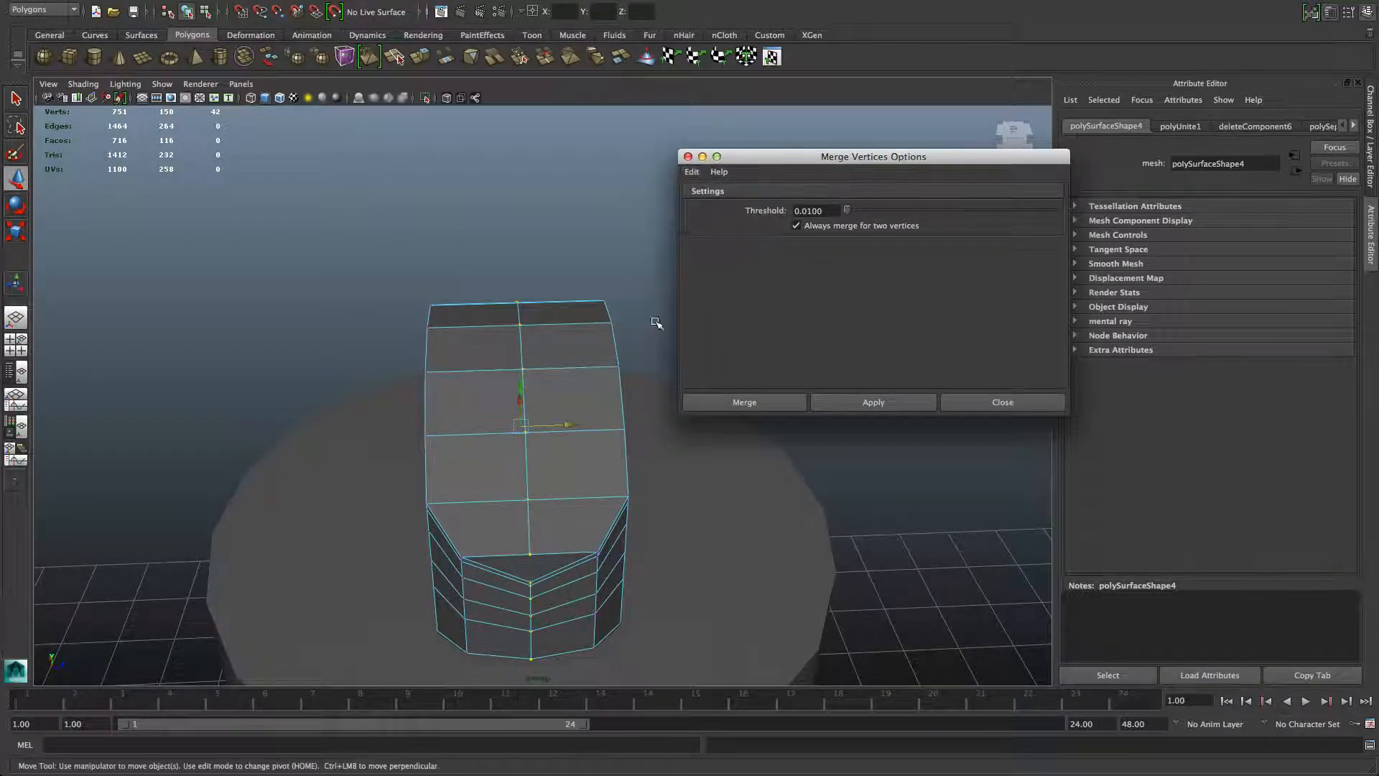
# Merge the selected vertices along the block's centre seam with a threshold of 0.0100, keeping Always merge for two vertices enabled
pyautogui.keyDown('alt'); pyautogui.moveTo(539, 464); pyautogui.dragTo(464, 369, button='middle'); pyautogui.keyUp('alt')
pyautogui.keyDown('alt'); pyautogui.moveTo(464, 370); pyautogui.dragTo(671, 422, button='right'); pyautogui.keyUp('alt')
pyautogui.keyDown('alt'); pyautogui.moveTo(524, 404); pyautogui.dragTo(561, 425, button='middle'); pyautogui.keyUp('alt')
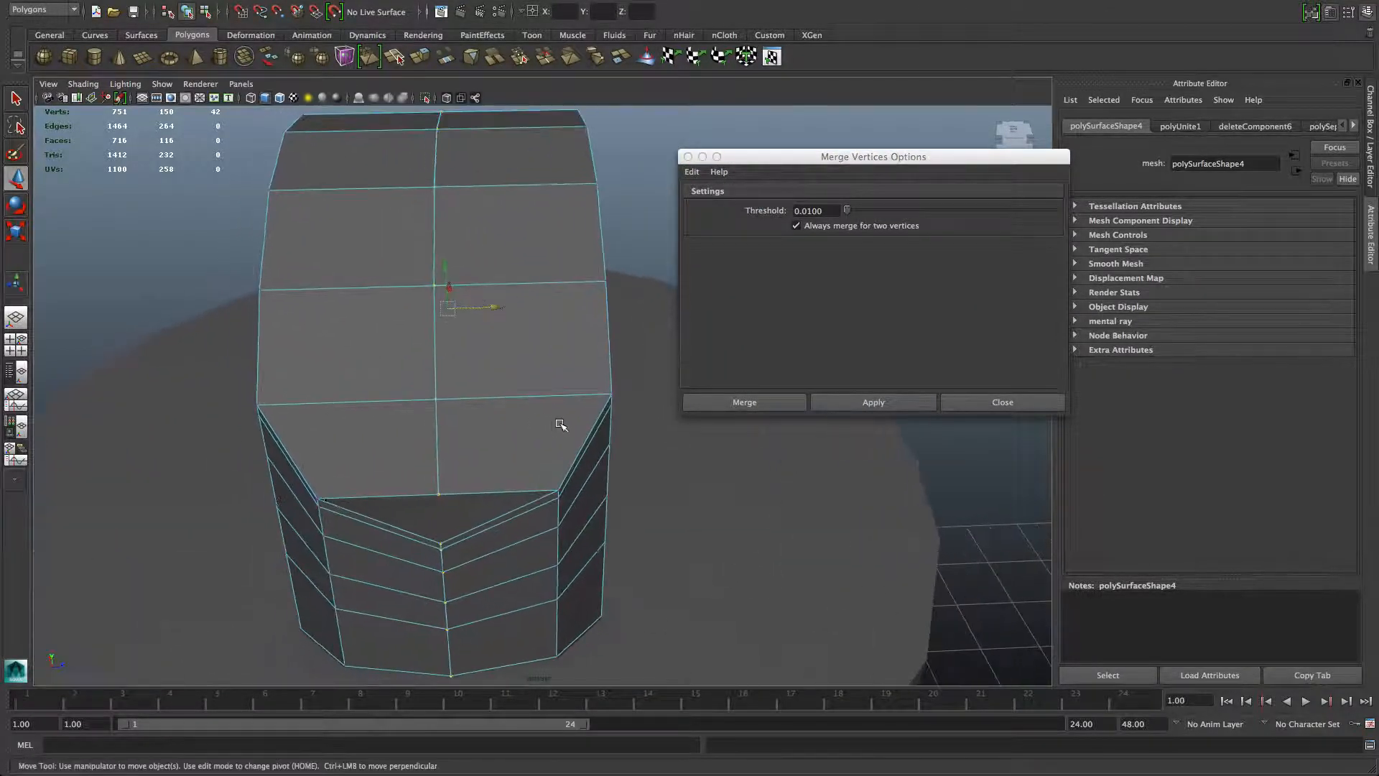
pyautogui.keyDown('alt'); pyautogui.moveTo(562, 424); pyautogui.dragTo(549, 417); pyautogui.keyUp('alt')
pyautogui.moveTo(823, 209); pyautogui.dragTo(795, 210)
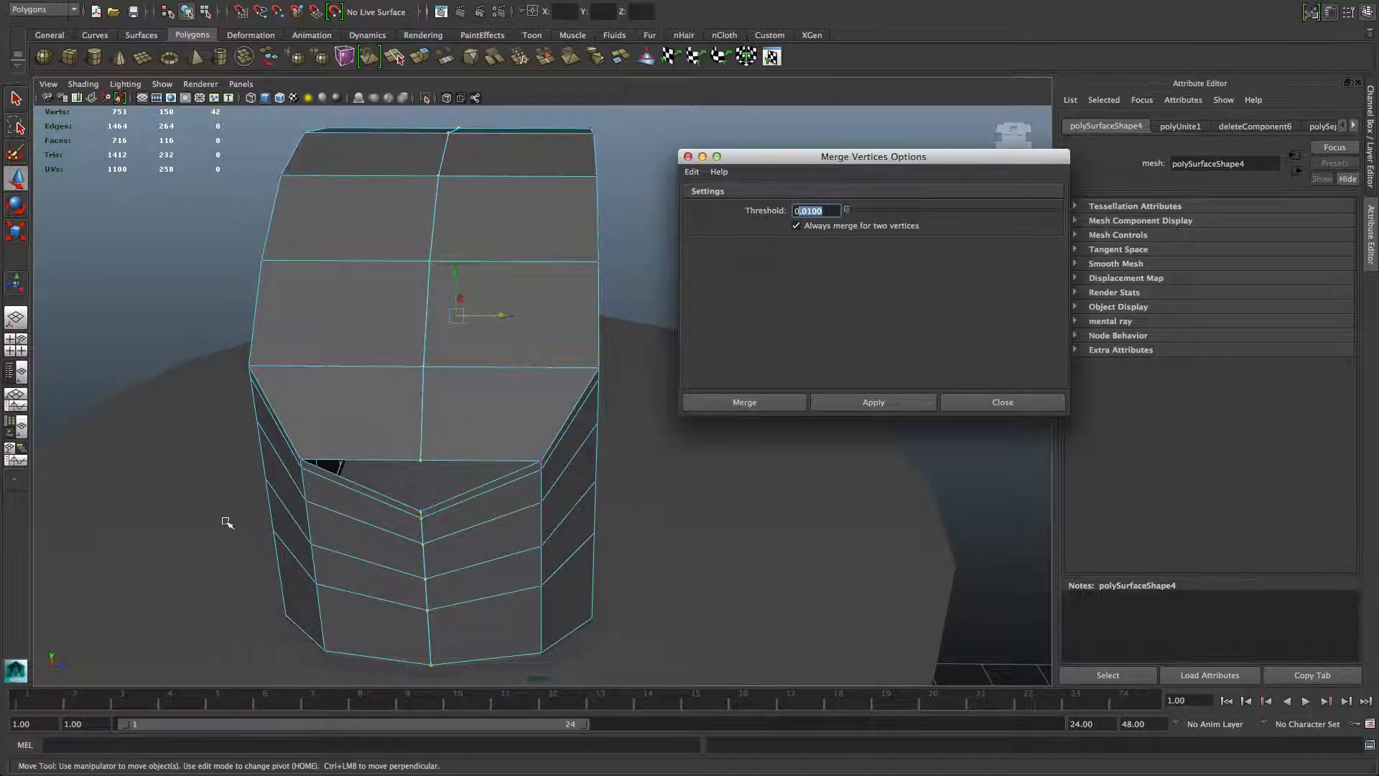
pyautogui.keyDown('alt'); pyautogui.moveTo(228, 523); pyautogui.dragTo(443, 435); pyautogui.keyUp('alt')
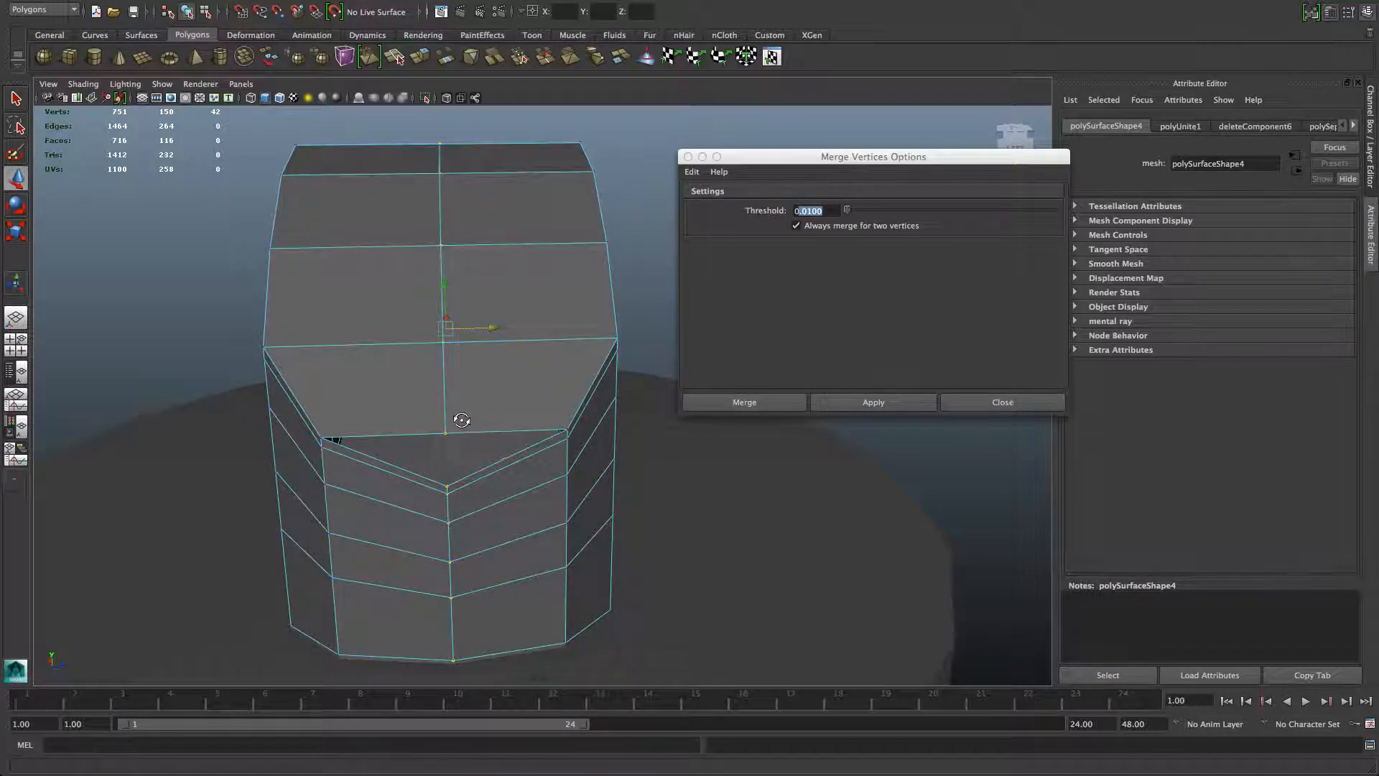
pyautogui.keyDown('alt'); pyautogui.moveTo(463, 419); pyautogui.dragTo(459, 420); pyautogui.keyUp('alt')
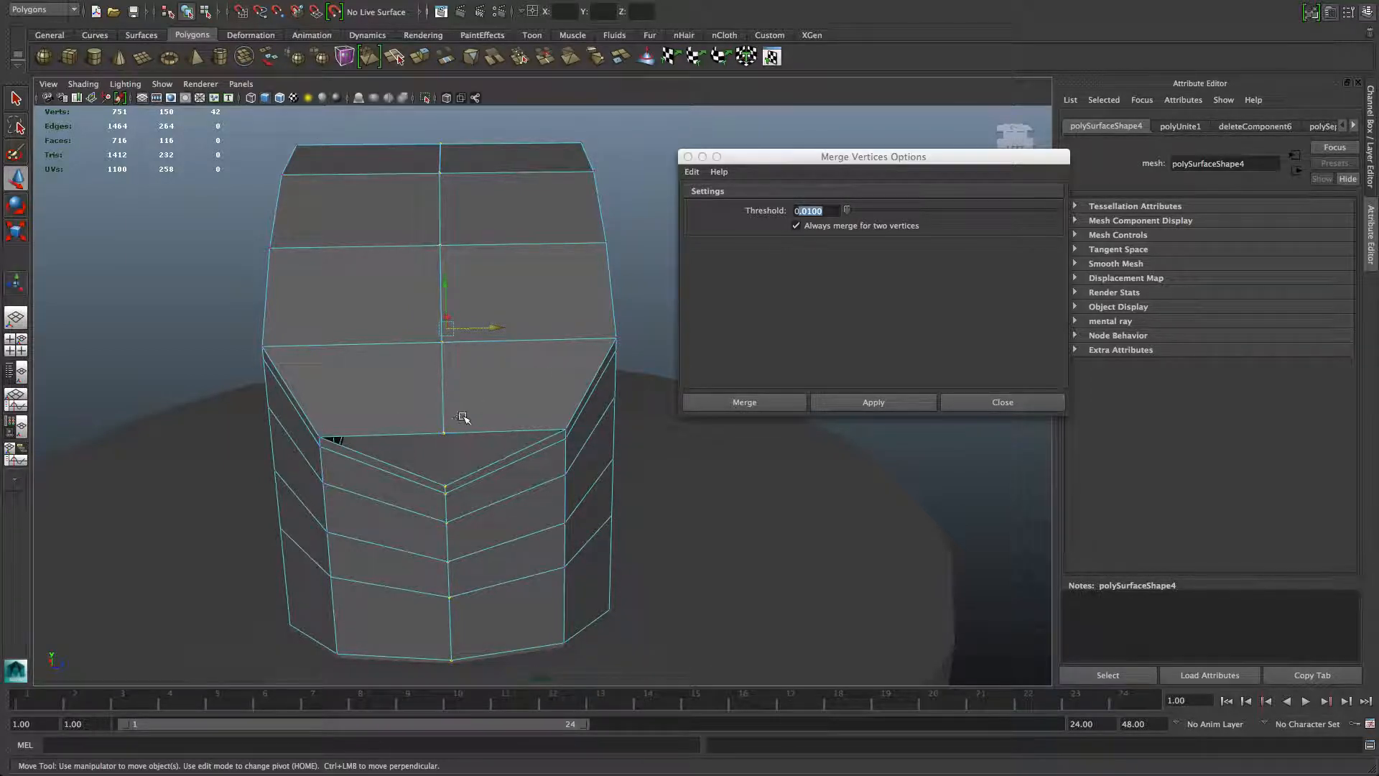
pyautogui.keyDown('alt'); pyautogui.moveTo(433, 429); pyautogui.dragTo(485, 434); pyautogui.keyUp('alt')
pyautogui.keyDown('alt'); pyautogui.moveTo(485, 434); pyautogui.dragTo(648, 455, button='right'); pyautogui.keyUp('alt')
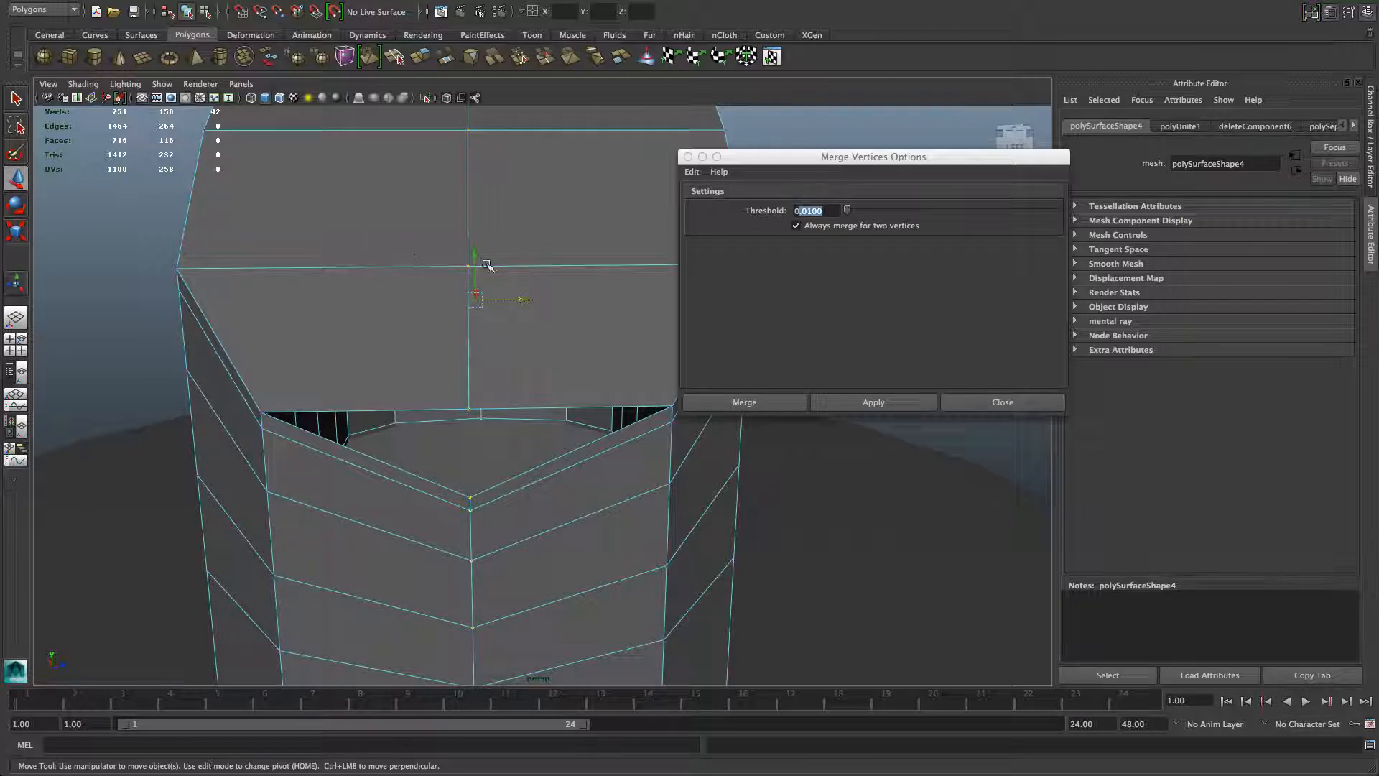
pyautogui.scroll(-3, 542, 395)
pyautogui.scroll(3, 542, 395)
pyautogui.click(883, 402)
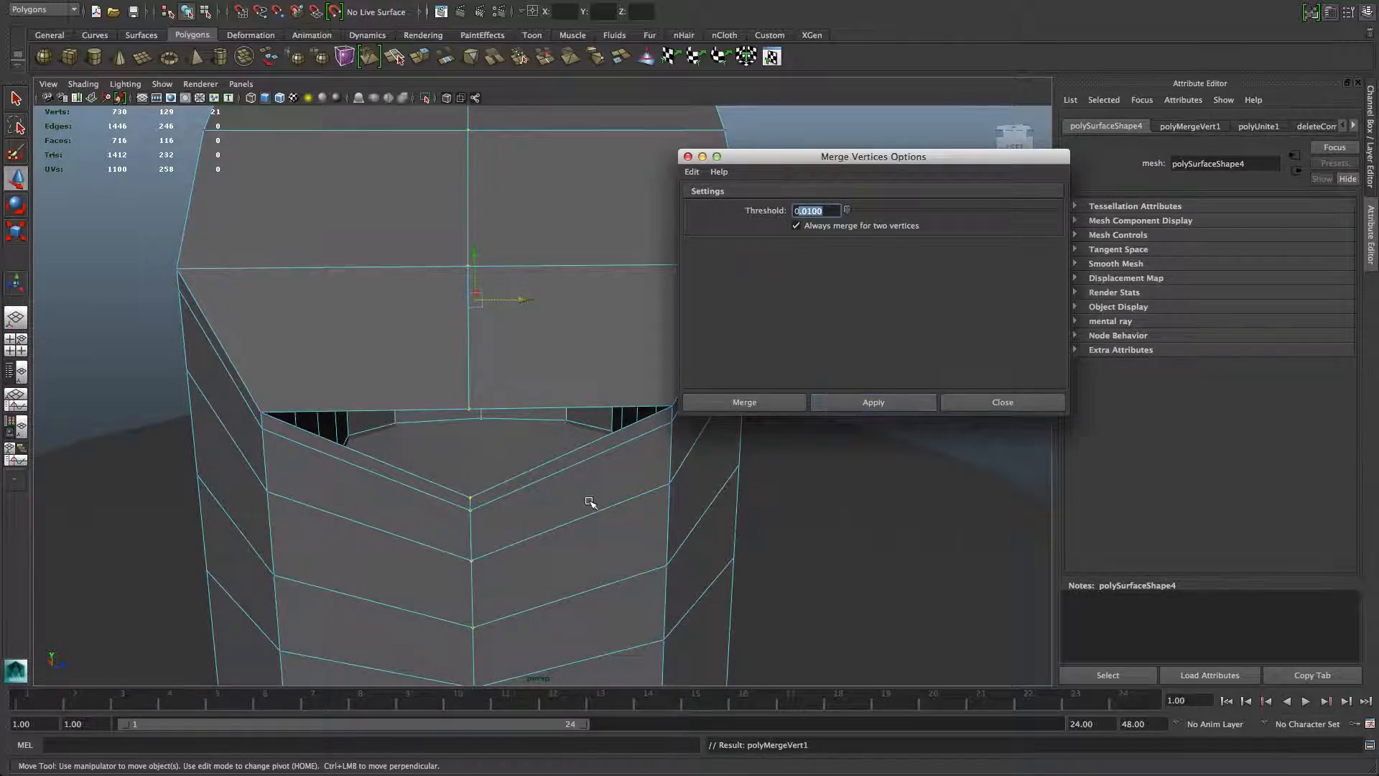
# Examine the merged centre seam and the hole opening from both ends of the arched block
pyautogui.scroll(-3, 589, 502)
pyautogui.keyDown('alt'); pyautogui.moveTo(575, 504); pyautogui.dragTo(535, 528); pyautogui.keyUp('alt')
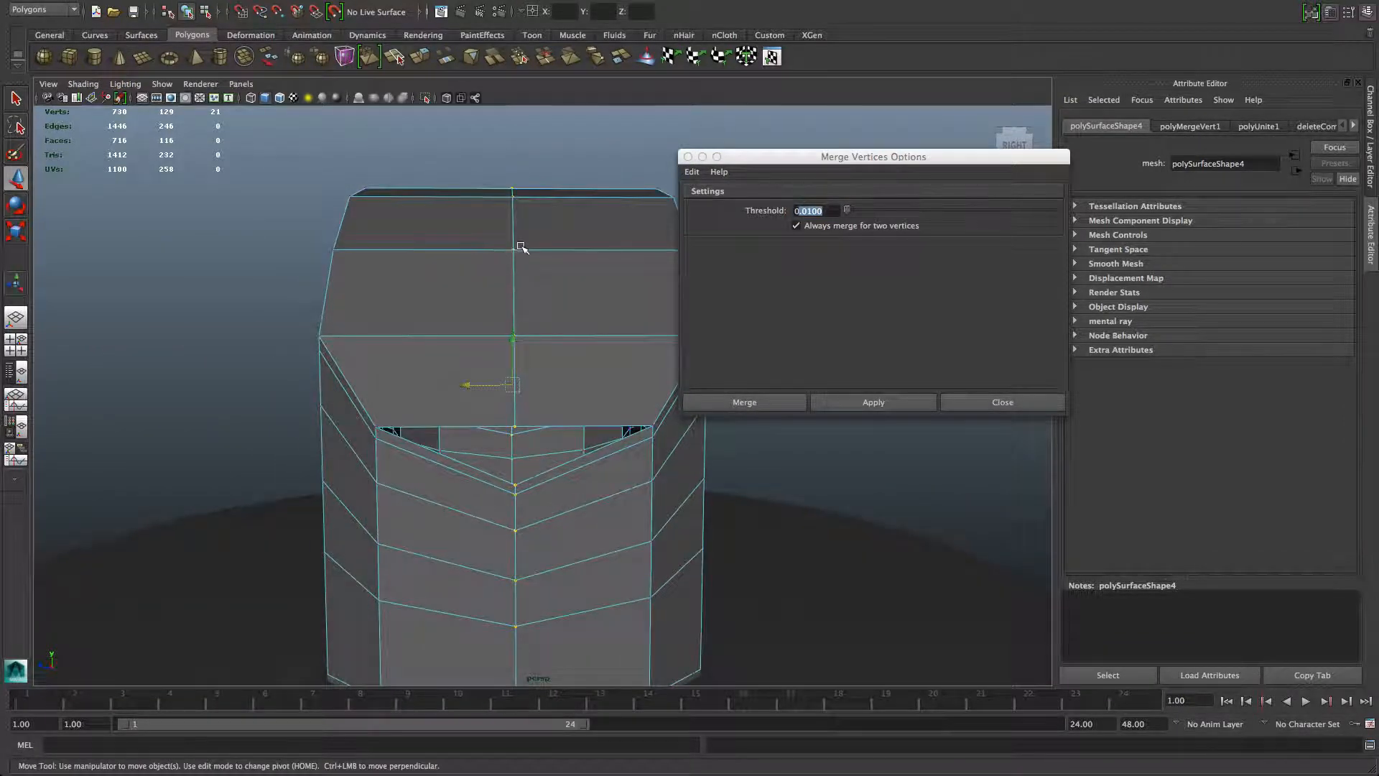
pyautogui.keyDown('alt'); pyautogui.moveTo(524, 247); pyautogui.dragTo(228, 308); pyautogui.keyUp('alt')
pyautogui.keyDown('alt'); pyautogui.moveTo(541, 385); pyautogui.dragTo(523, 377); pyautogui.keyUp('alt')
pyautogui.keyDown('alt'); pyautogui.moveTo(523, 376); pyautogui.dragTo(527, 379, button='middle'); pyautogui.keyUp('alt')
pyautogui.keyDown('alt'); pyautogui.moveTo(528, 379); pyautogui.dragTo(491, 375); pyautogui.keyUp('alt')
pyautogui.scroll(5, 493, 452)
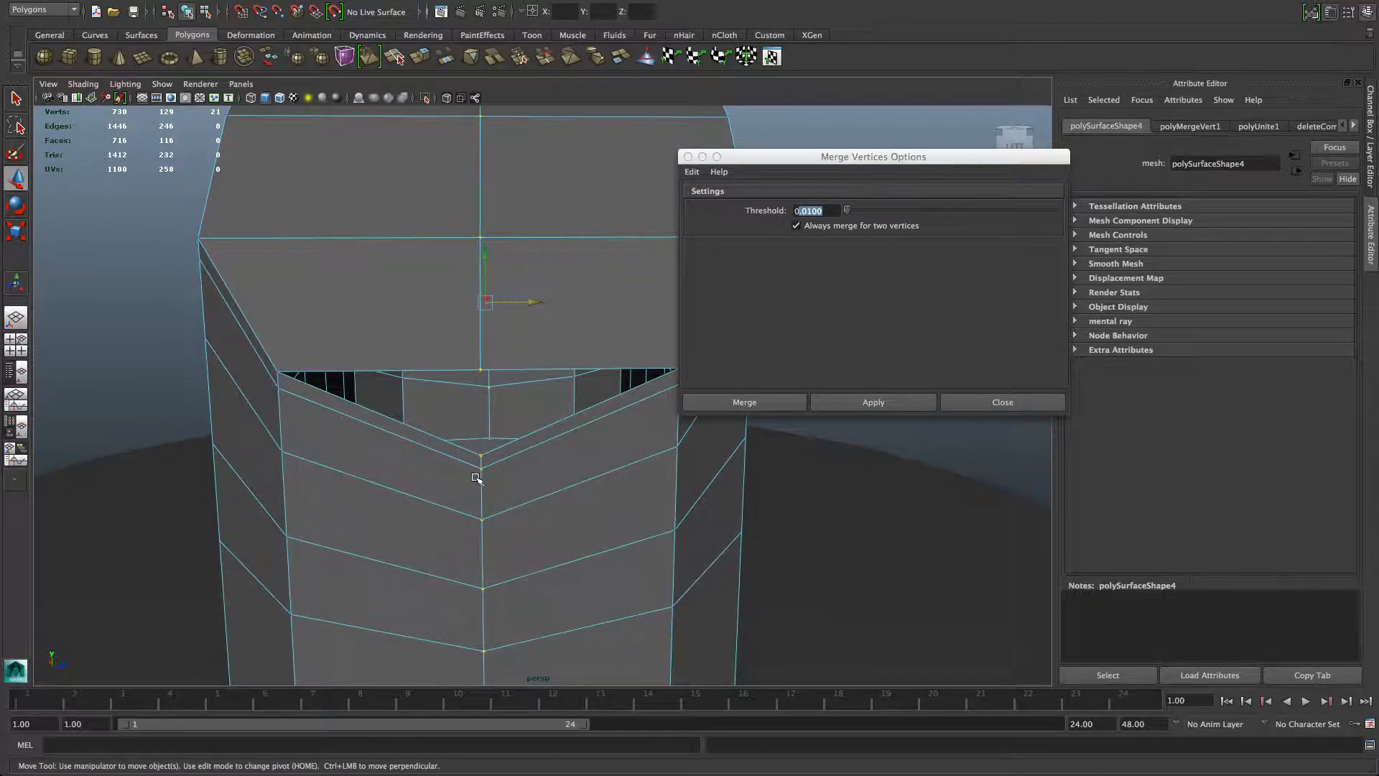
pyautogui.keyDown('alt'); pyautogui.moveTo(476, 477); pyautogui.dragTo(403, 493); pyautogui.keyUp('alt')
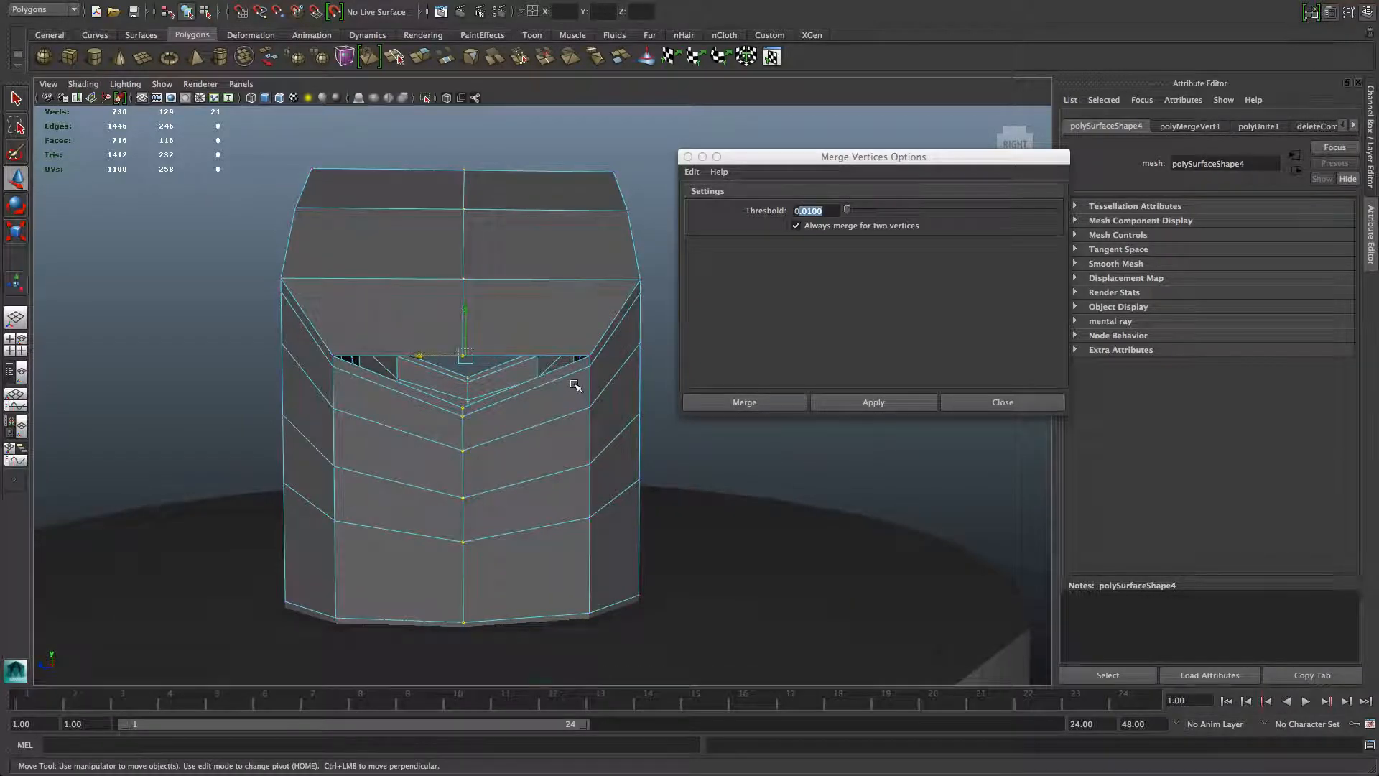
# Preview the block smoothed, examine the centre seam from several angles, and return to the unsmoothed display
pyautogui.press('3')
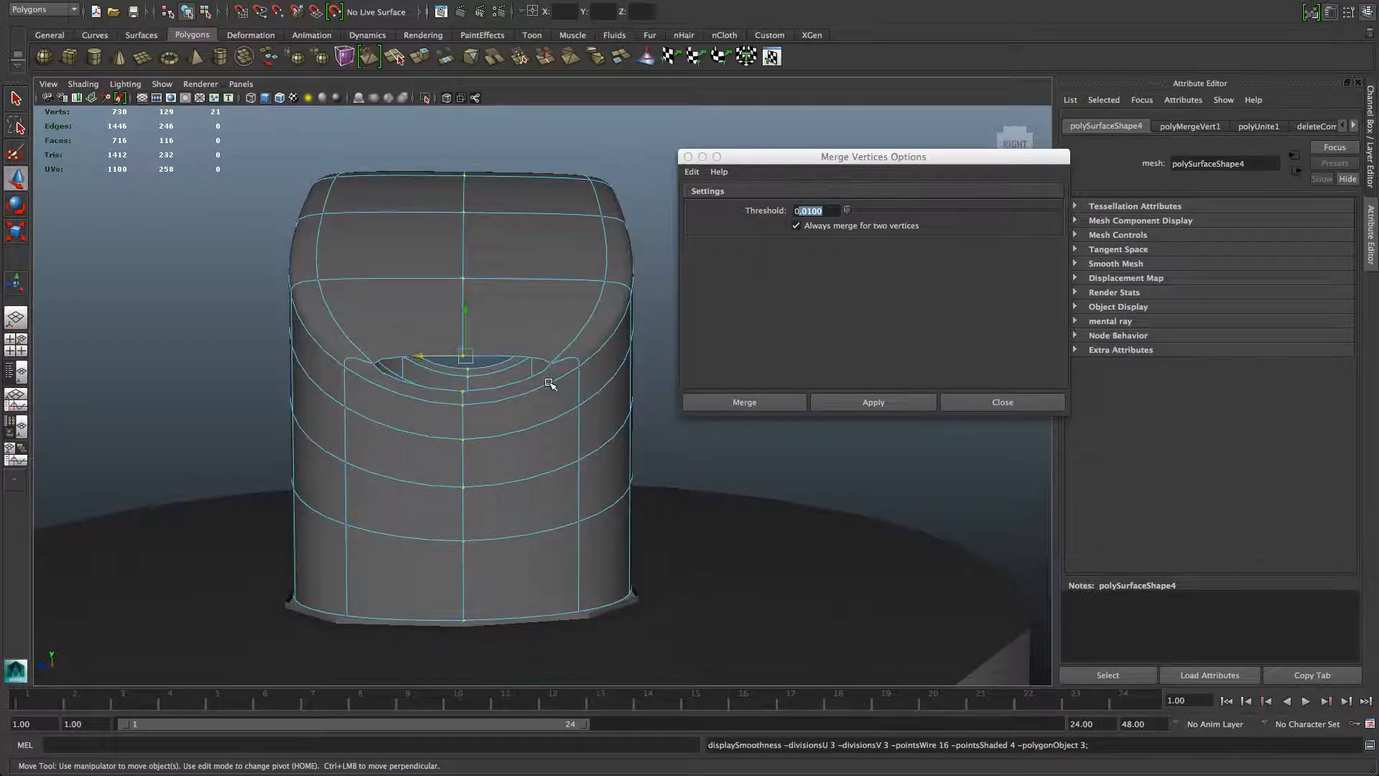
pyautogui.keyDown('alt'); pyautogui.moveTo(550, 383); pyautogui.dragTo(488, 444); pyautogui.keyUp('alt')
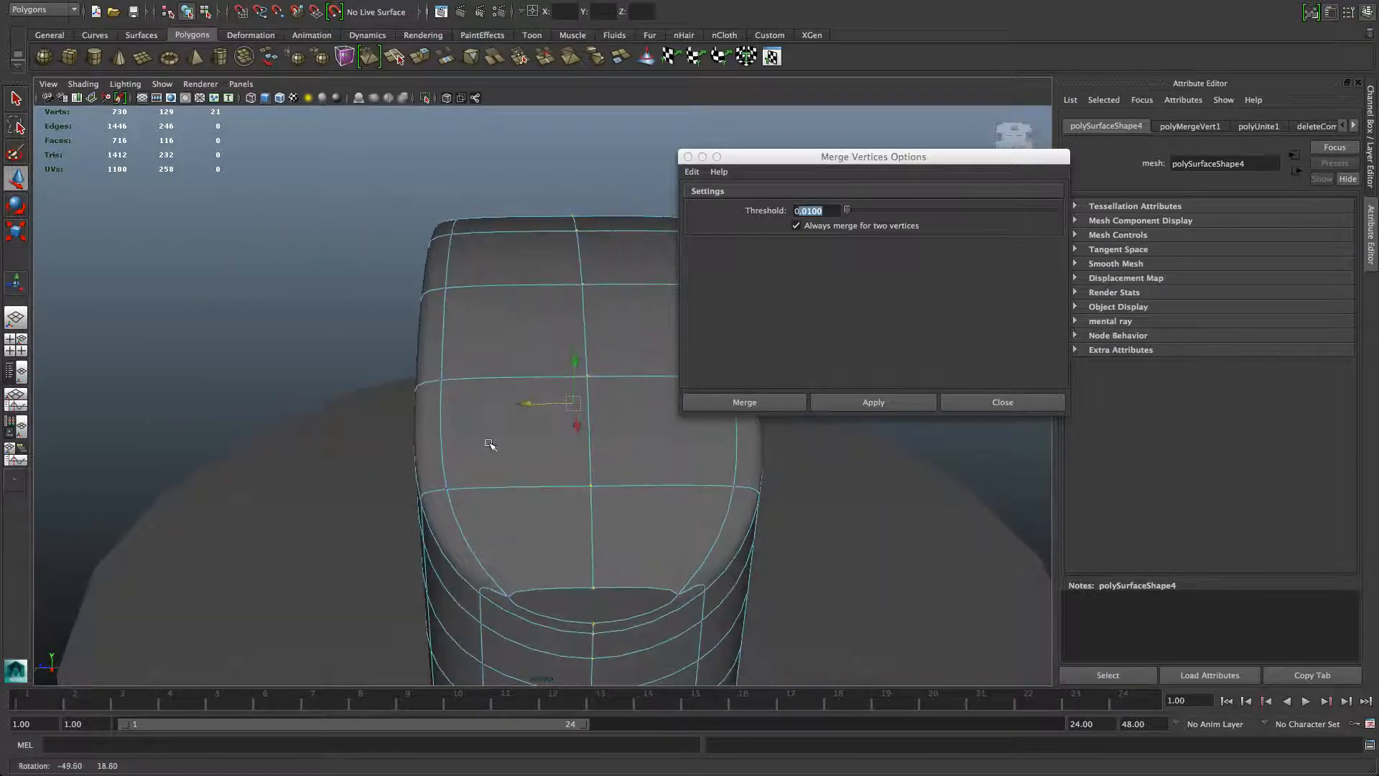
pyautogui.keyDown('alt'); pyautogui.moveTo(601, 379); pyautogui.dragTo(525, 482, button='middle'); pyautogui.keyUp('alt')
pyautogui.keyDown('alt'); pyautogui.moveTo(513, 299); pyautogui.dragTo(556, 422); pyautogui.keyUp('alt')
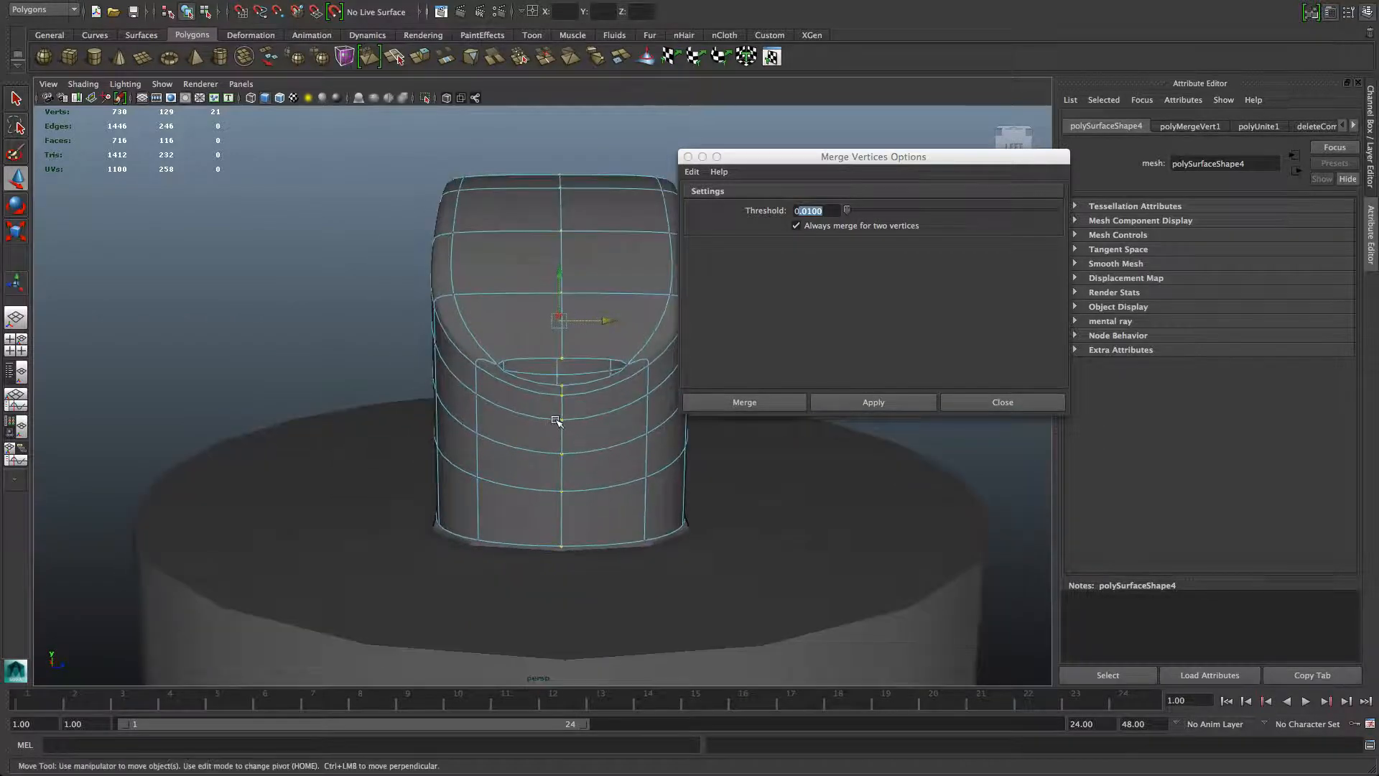
pyautogui.keyDown('alt'); pyautogui.moveTo(523, 312); pyautogui.dragTo(533, 492); pyautogui.keyUp('alt')
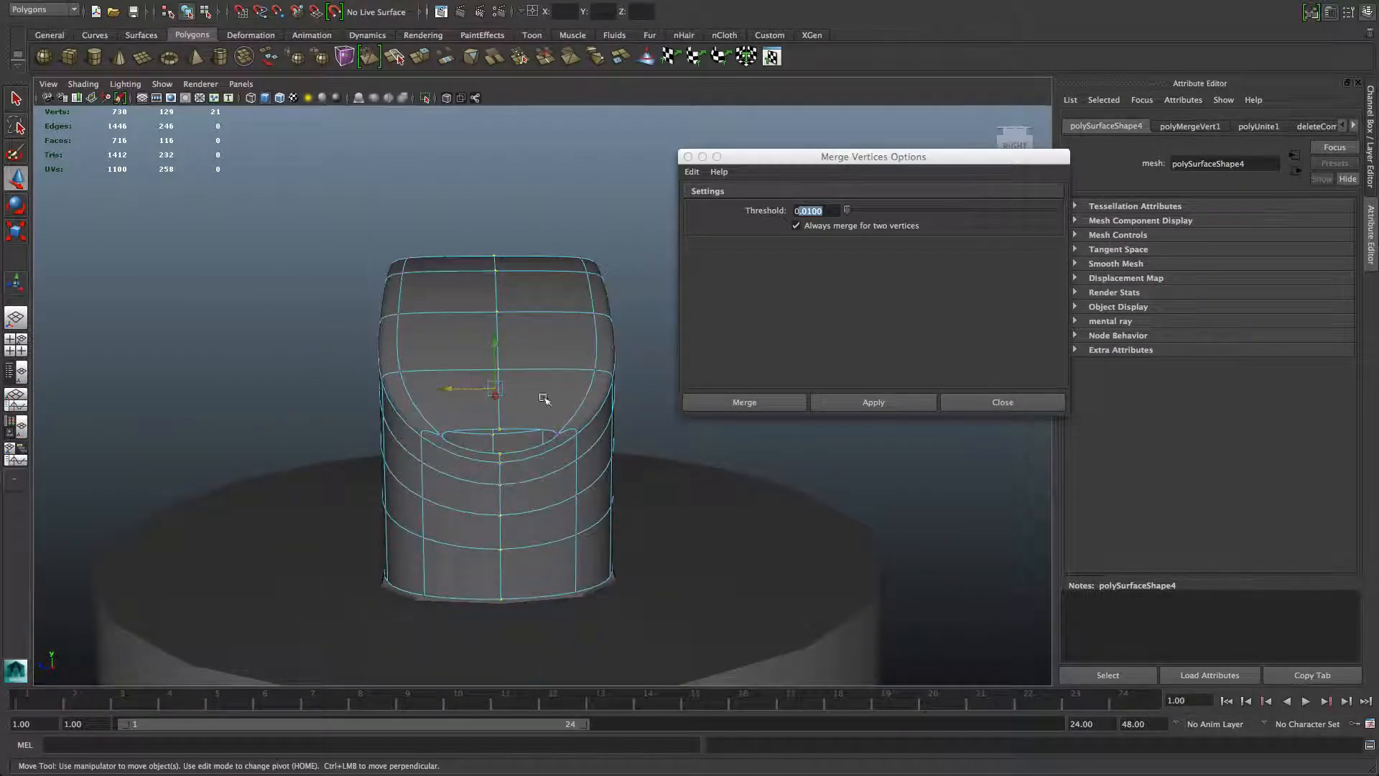
pyautogui.keyDown('alt'); pyautogui.moveTo(523, 368); pyautogui.dragTo(492, 368); pyautogui.keyUp('alt')
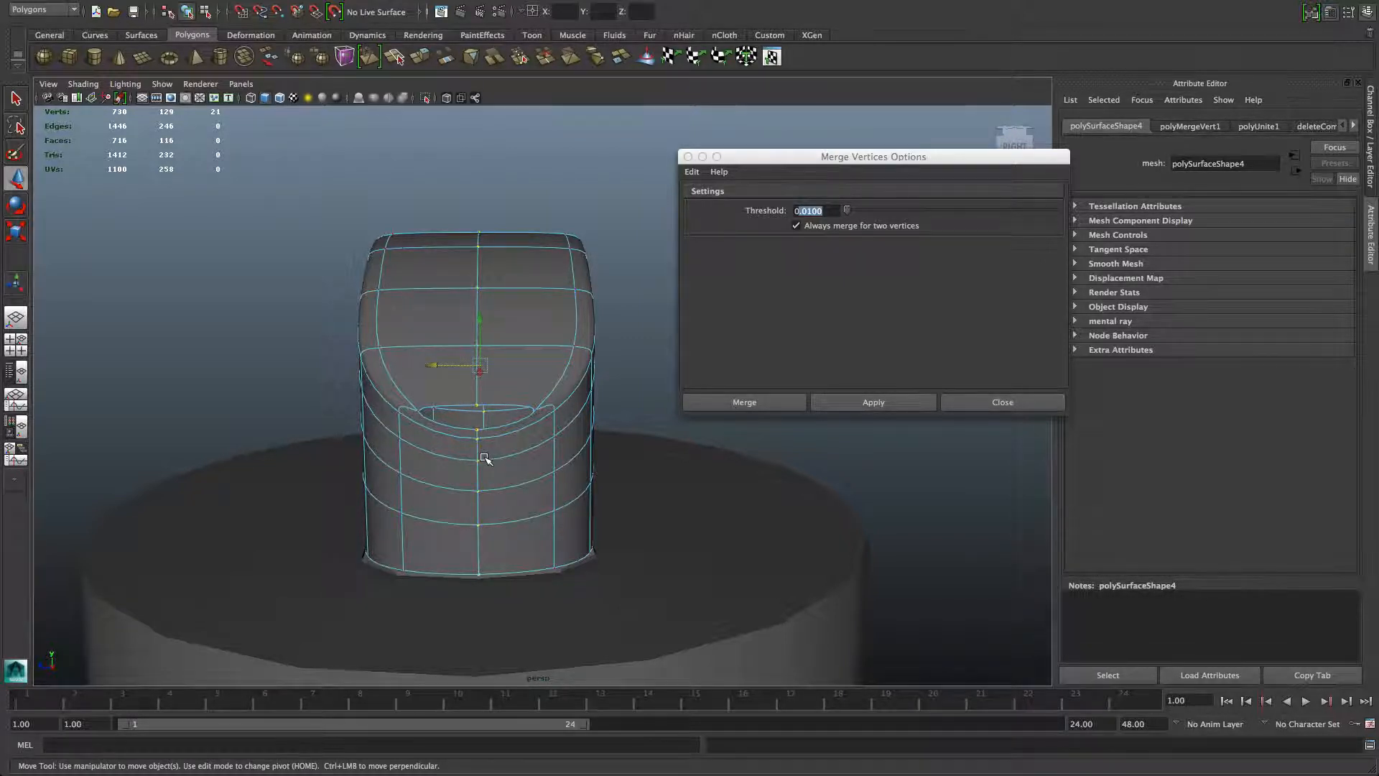
pyautogui.press('1')
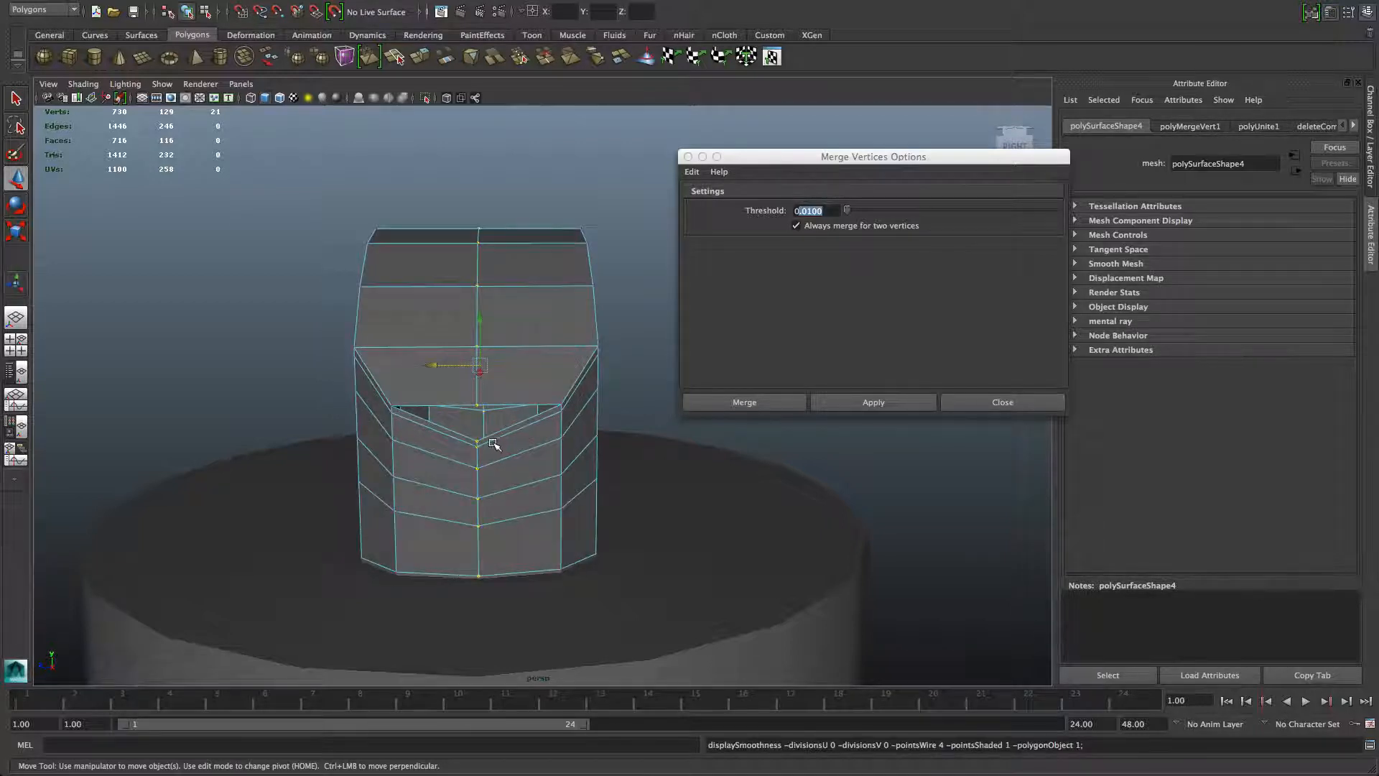
pyautogui.keyDown('alt'); pyautogui.moveTo(528, 506); pyautogui.dragTo(522, 472); pyautogui.keyUp('alt')
# Switch to object selection and add the cylindrical handle to the block's selection
pyautogui.press('F8')
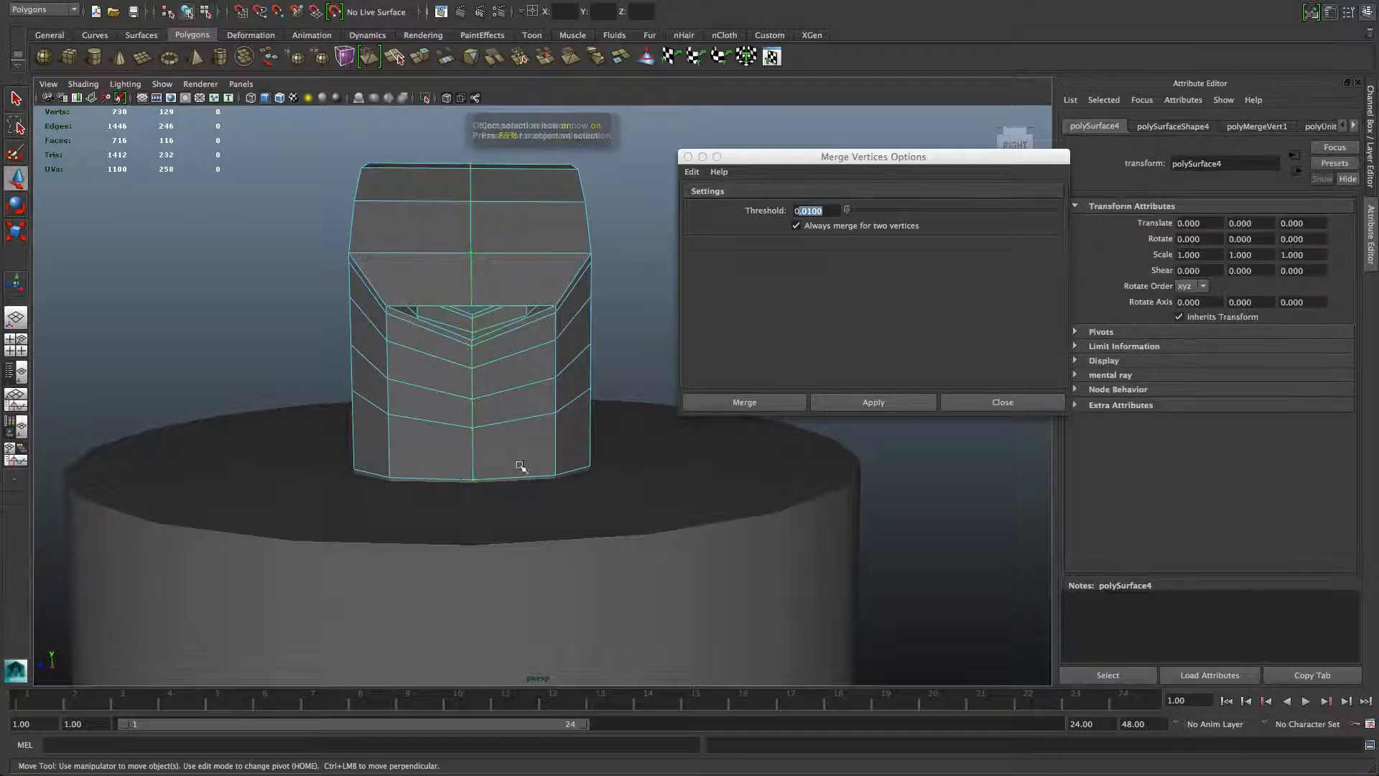
pyautogui.keyDown('shift'); pyautogui.click(569, 535); pyautogui.keyUp('shift')
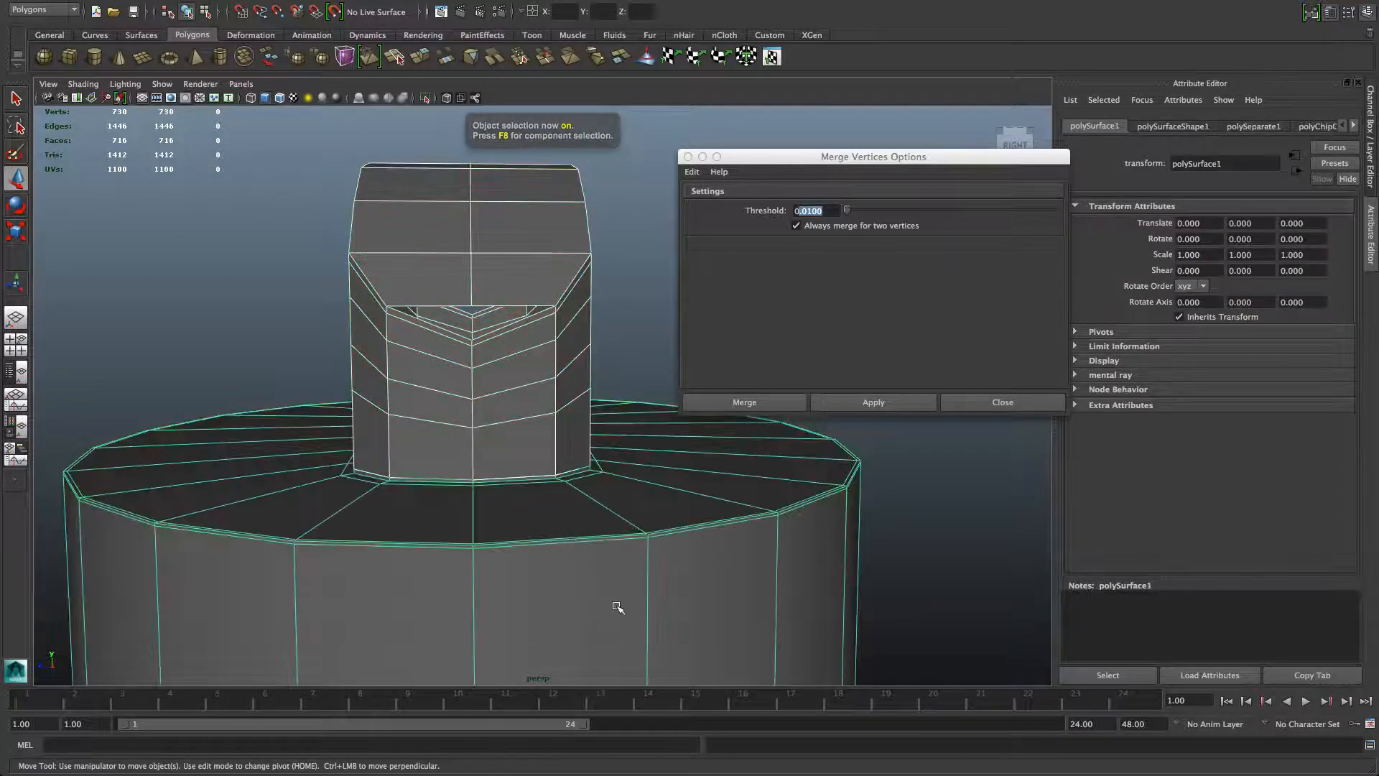
pyautogui.keyDown('alt'); pyautogui.moveTo(542, 526); pyautogui.dragTo(573, 524); pyautogui.keyUp('alt')
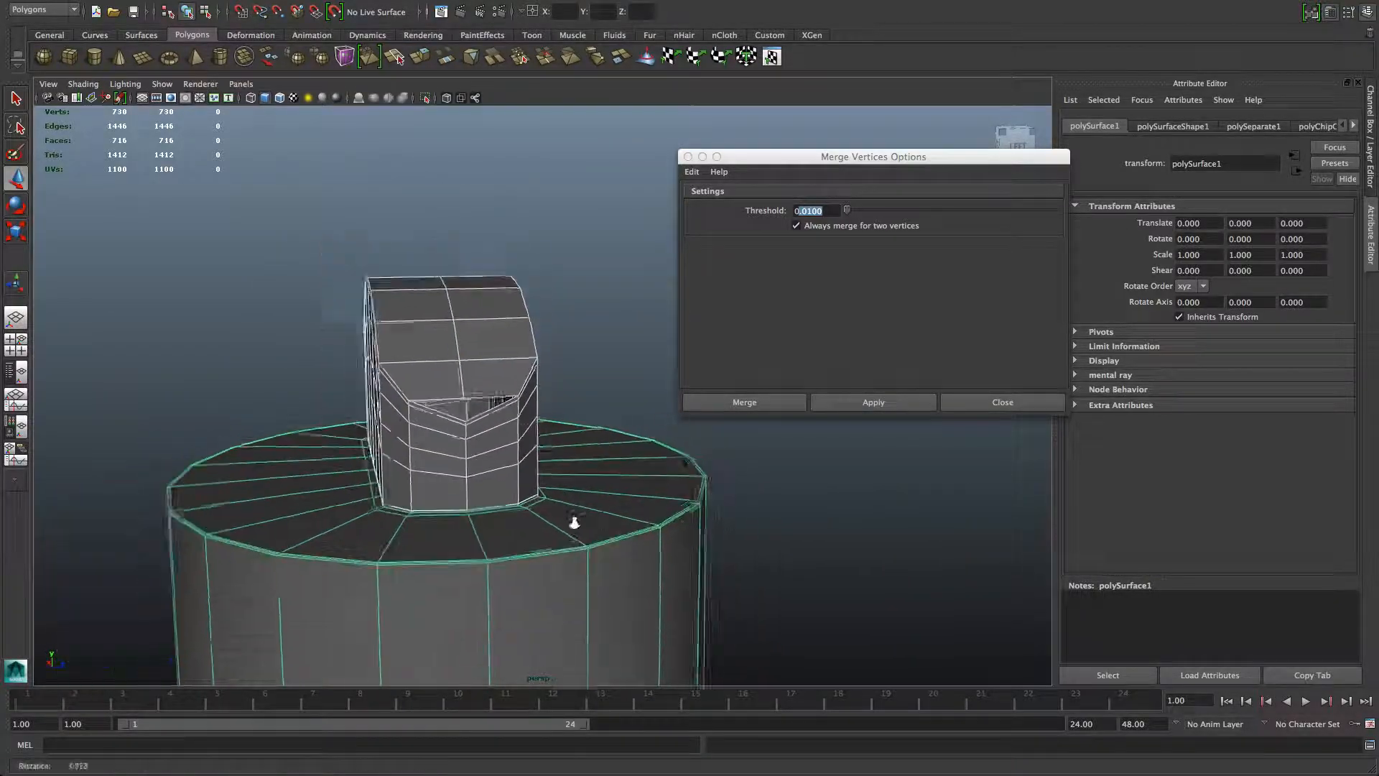
pyautogui.scroll(2, 573, 524)
# Undo the seam merge, the combining and mirroring of the halves, and the deletion of the block's half
pyautogui.hotkey('ctrl', 'z')
pyautogui.hotkey('ctrl', 'z')
pyautogui.hotkey('ctrl', 'z')
pyautogui.hotkey('ctrl', 'z')
pyautogui.hotkey('ctrl', 'z')
pyautogui.hotkey('ctrl', 'z')
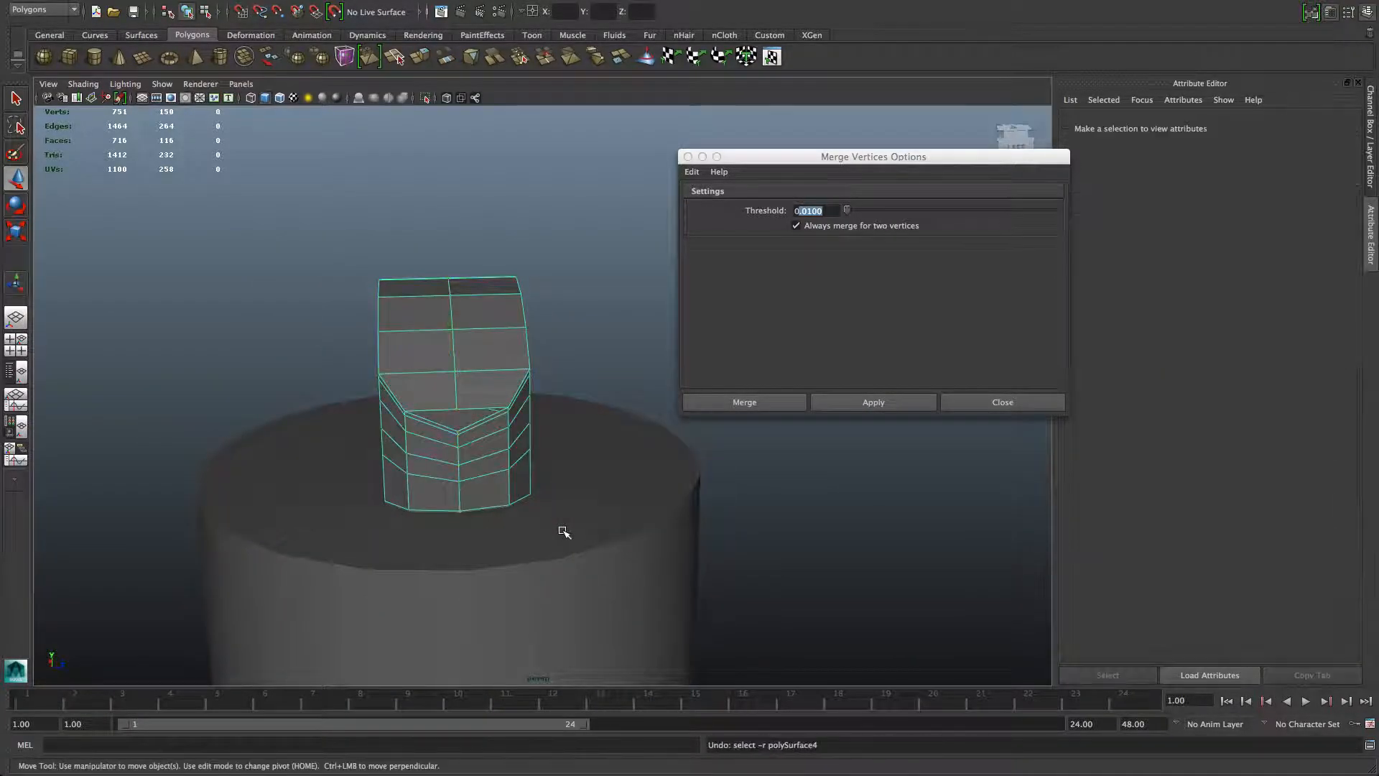
pyautogui.hotkey('ctrl', 'z')
pyautogui.hotkey('ctrl', 'z')
pyautogui.hotkey('ctrl', 'z')
pyautogui.hotkey('ctrl', 'z')
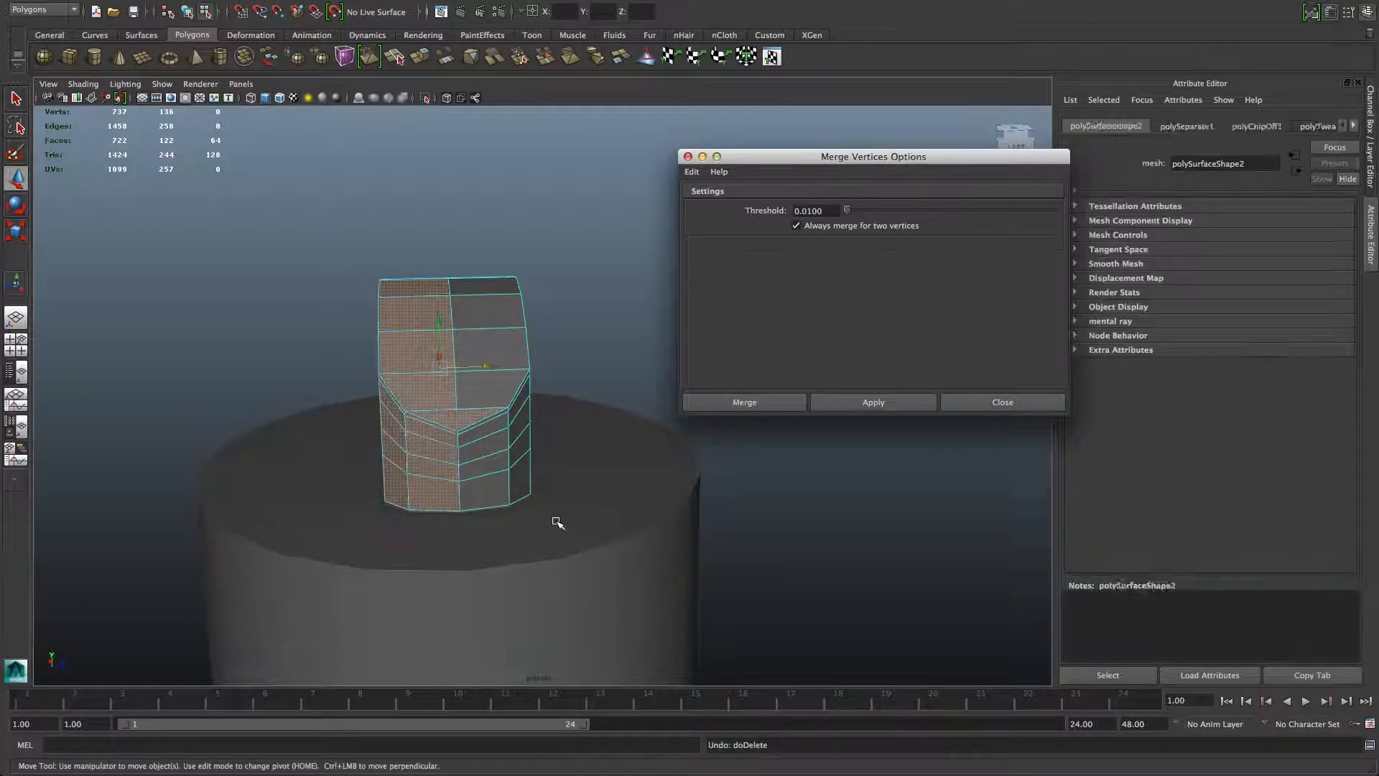
# Select all faces on the right half of the arched block and delete them
pyautogui.keyDown('alt'); pyautogui.moveTo(558, 523); pyautogui.dragTo(517, 475); pyautogui.keyUp('alt')
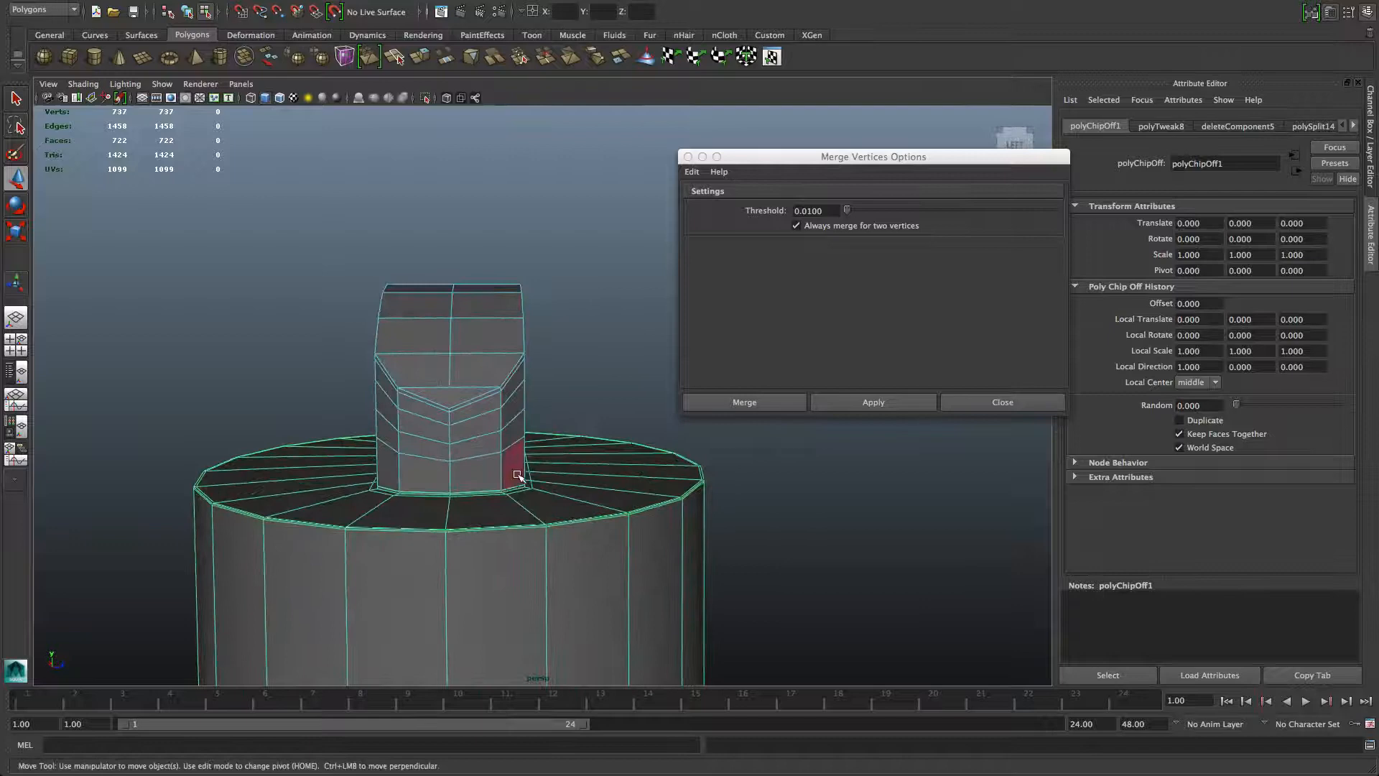
pyautogui.click(476, 372)
pyautogui.moveTo(462, 394); pyautogui.dragTo(477, 430, button='right')
pyautogui.keyDown('alt'); pyautogui.moveTo(478, 431); pyautogui.dragTo(478, 423); pyautogui.keyUp('alt')
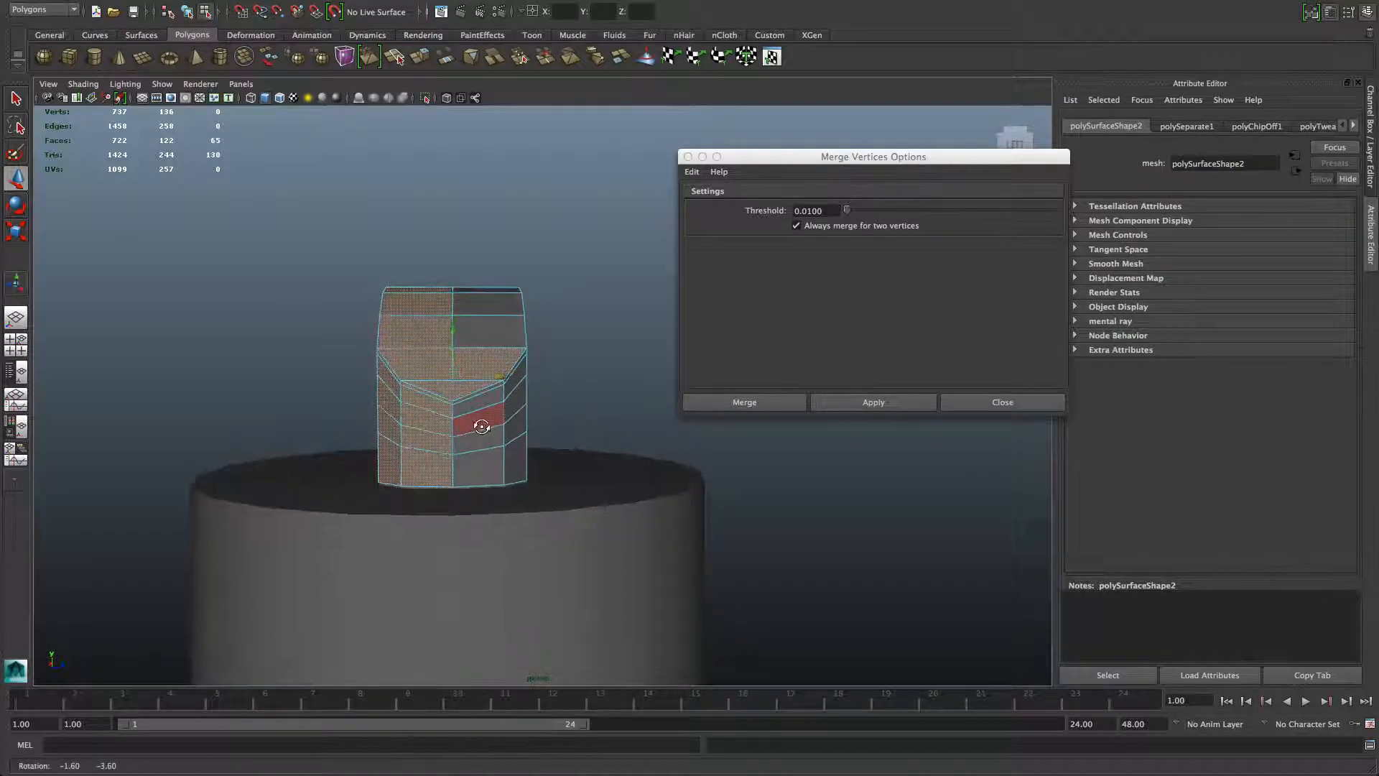
pyautogui.moveTo(468, 278); pyautogui.dragTo(558, 482)
pyautogui.press('Delete')
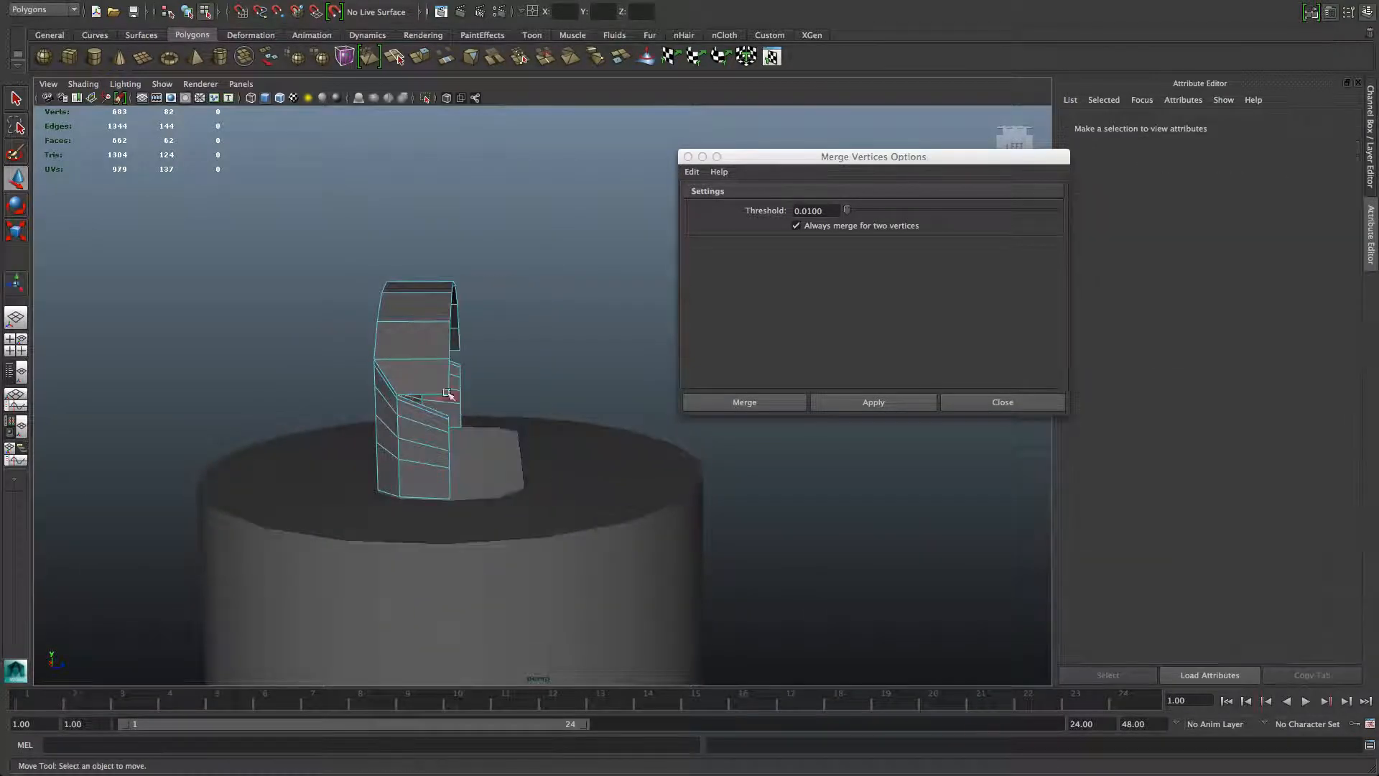
# Mirror the remaining half of the block with Duplicate Special, making one copy with a Z scale of -1
pyautogui.press('F8')
pyautogui.press('F8')
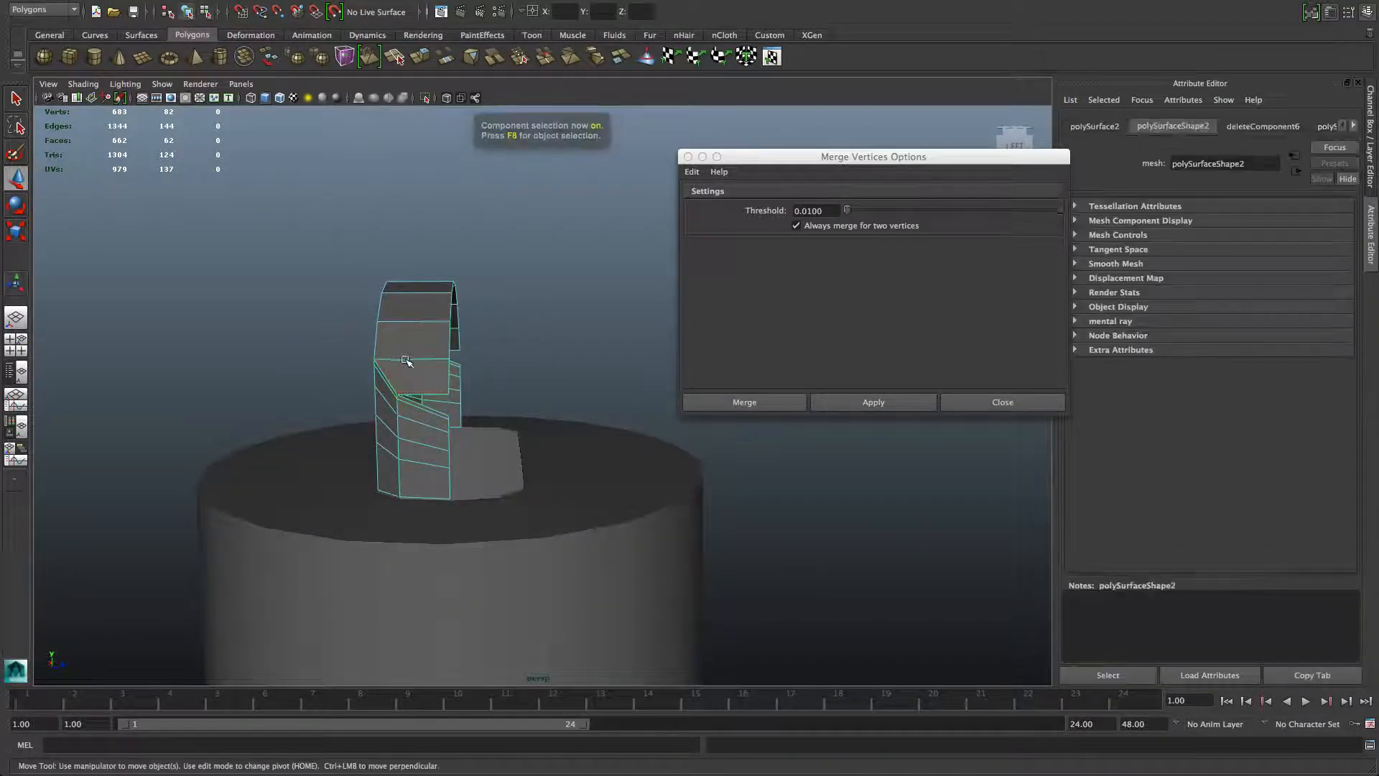
pyautogui.press('F8')
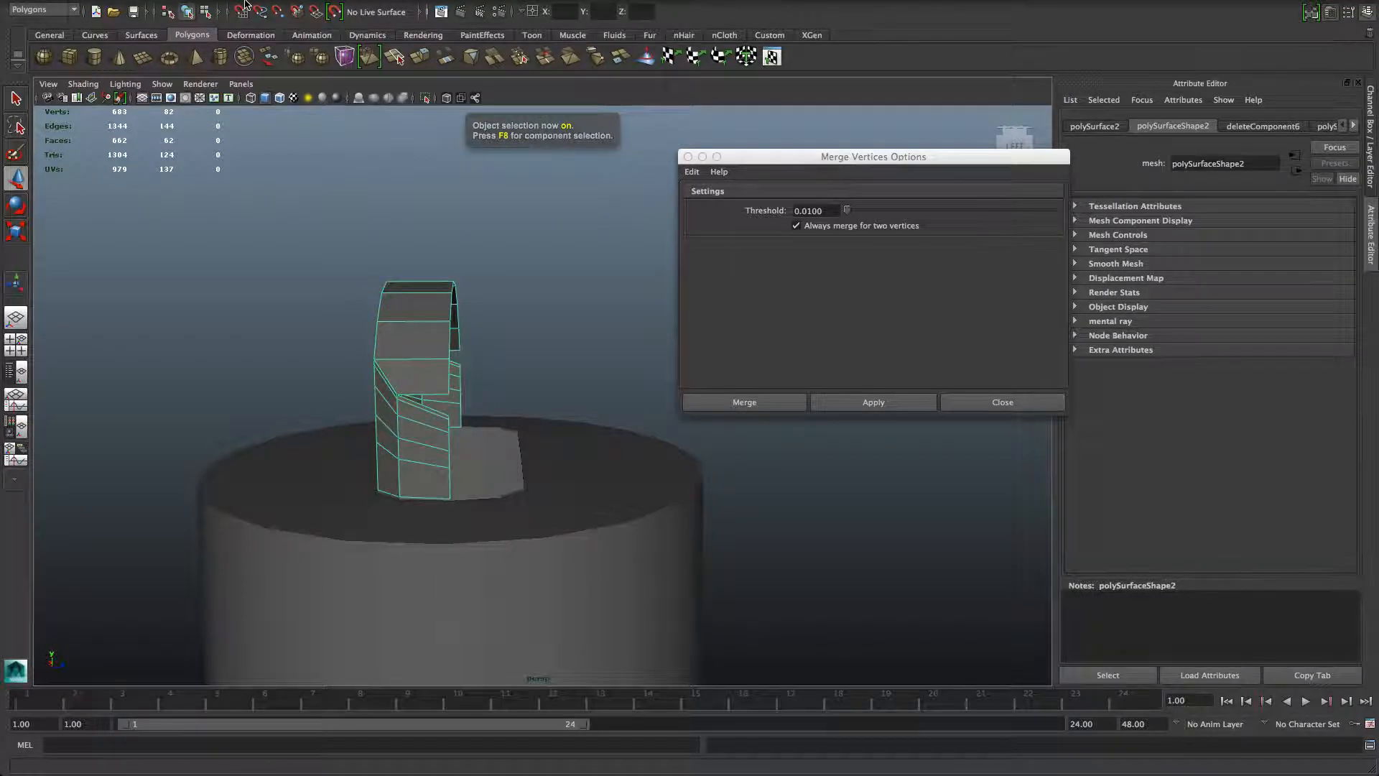
pyautogui.moveTo(162, 6)
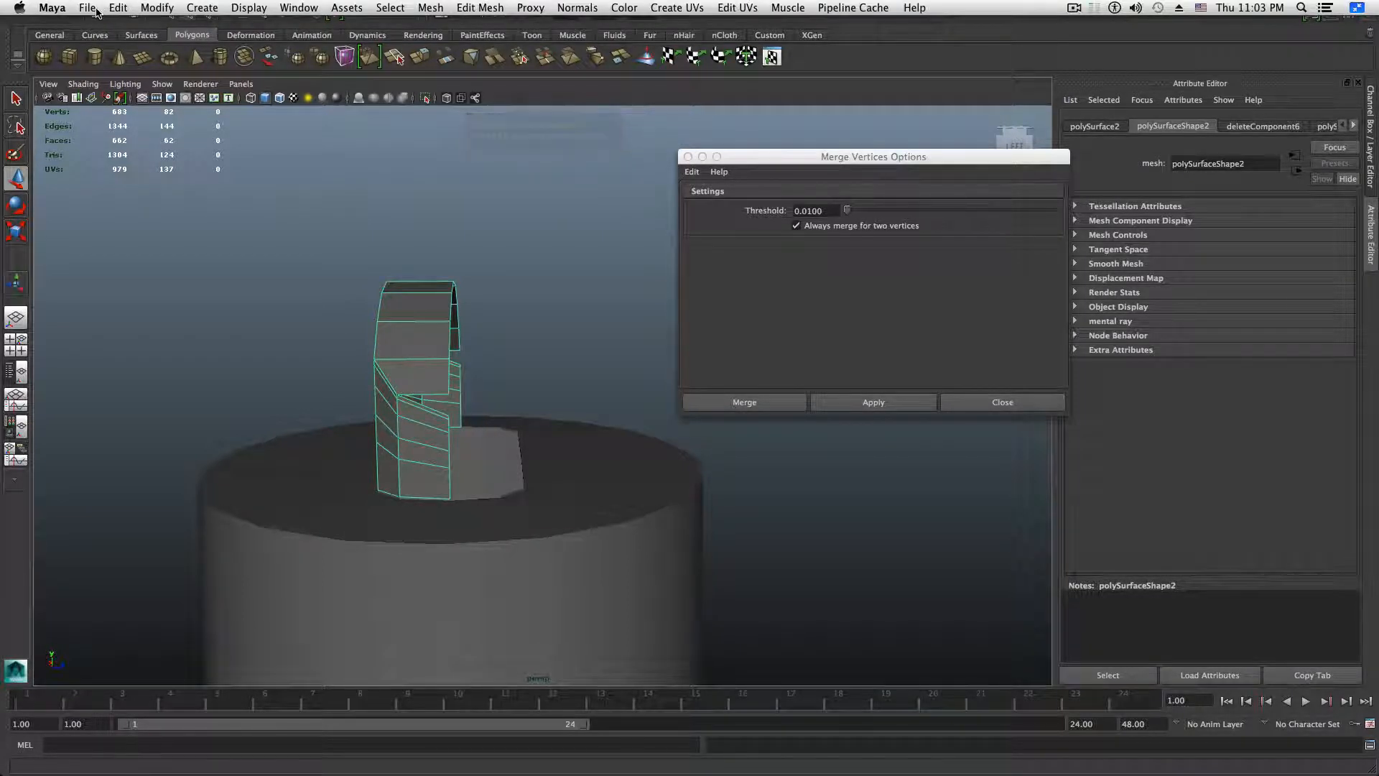
pyautogui.click(117, 7)
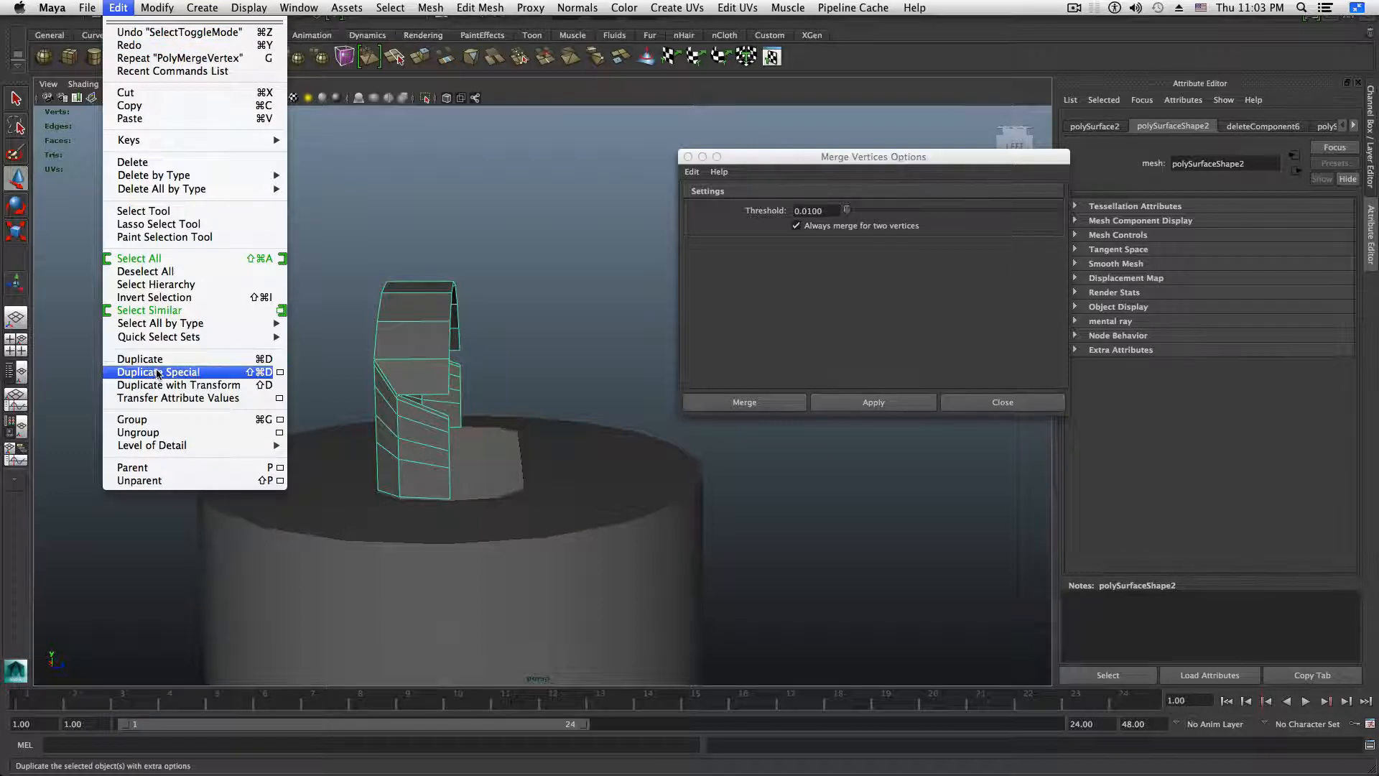
pyautogui.click(279, 372)
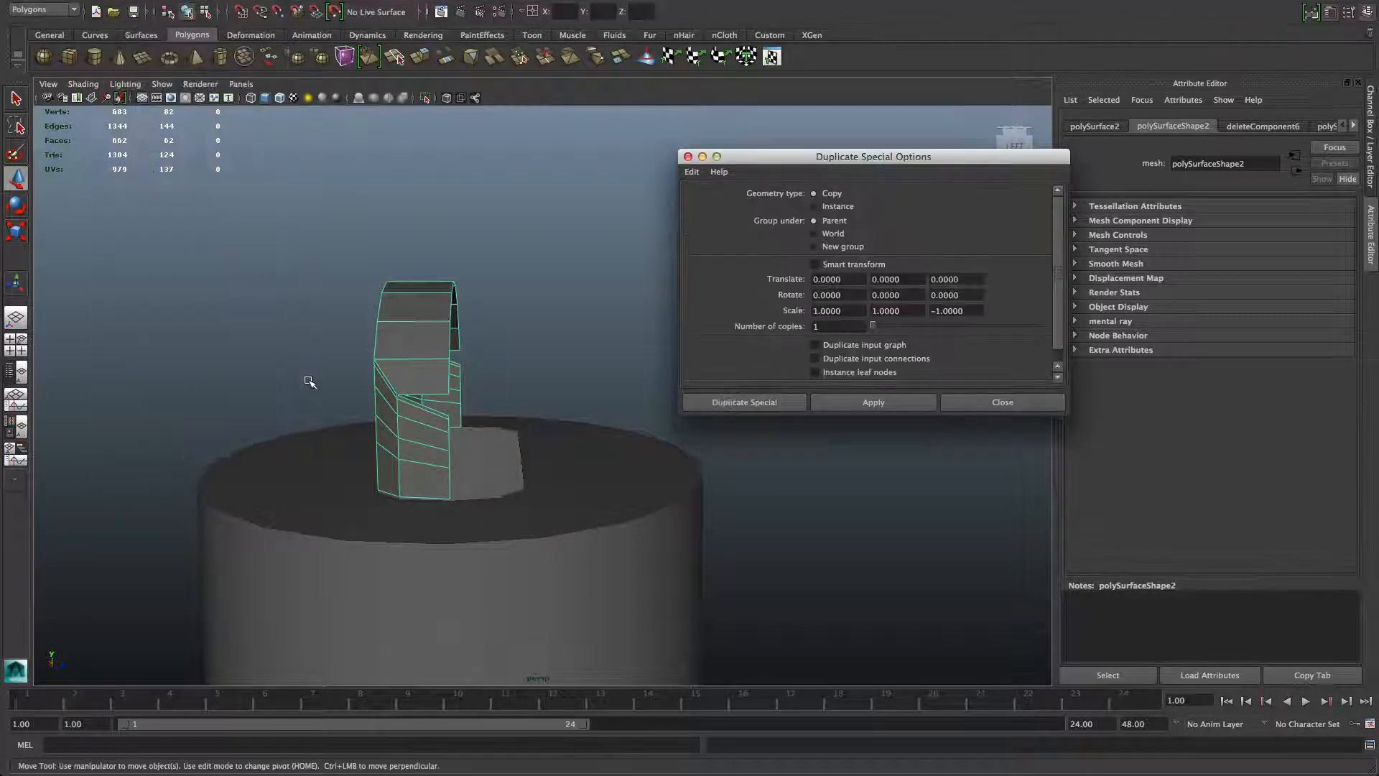
pyautogui.click(974, 311)
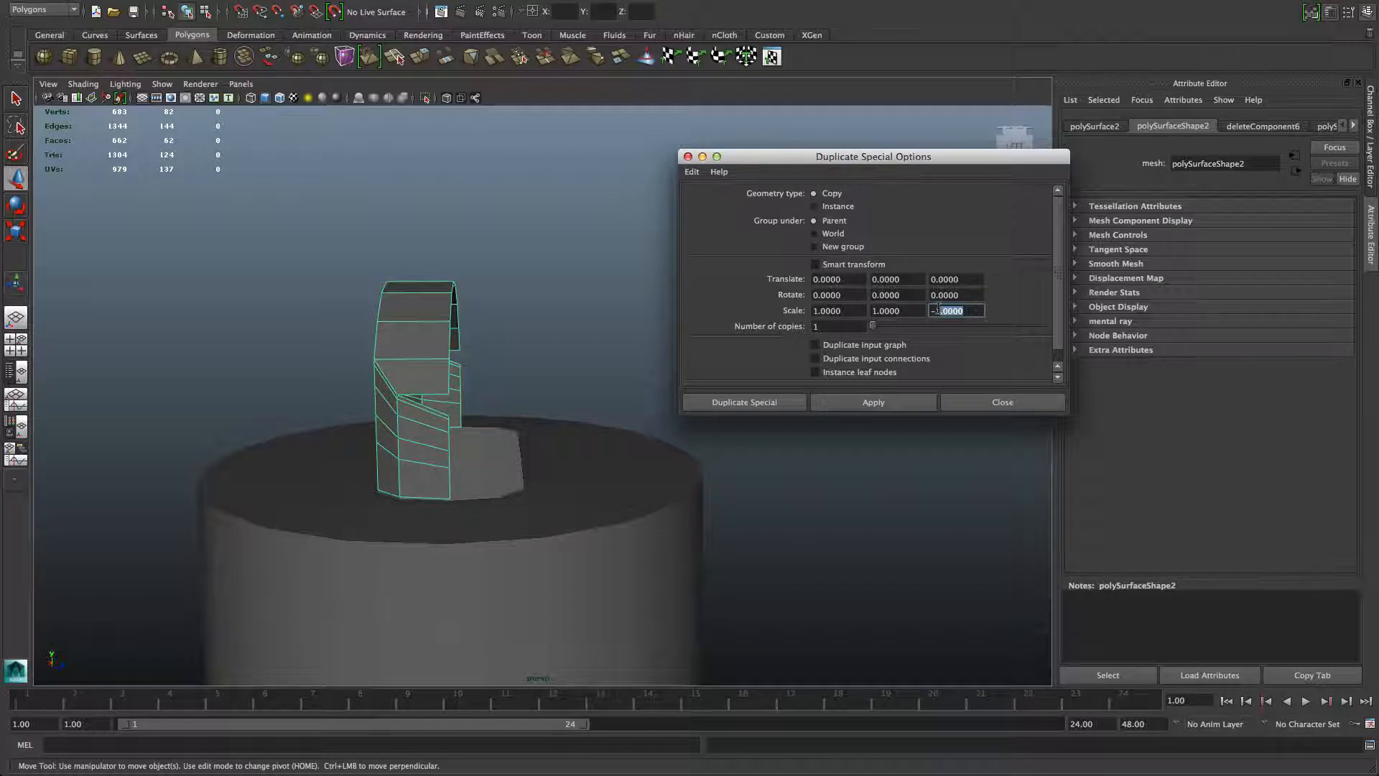
pyautogui.click(856, 397)
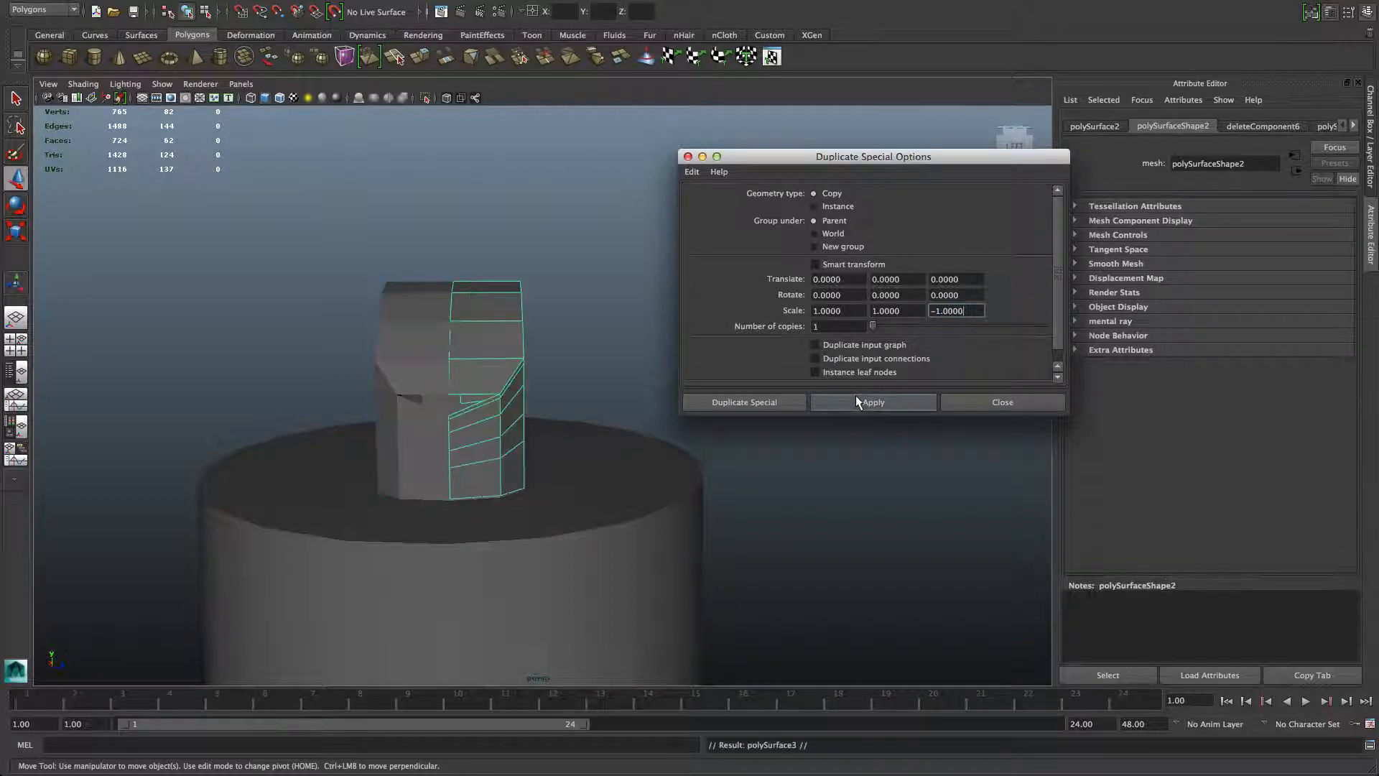
pyautogui.keyDown('alt'); pyautogui.moveTo(621, 459); pyautogui.dragTo(748, 441); pyautogui.keyUp('alt')
pyautogui.click(1033, 404)
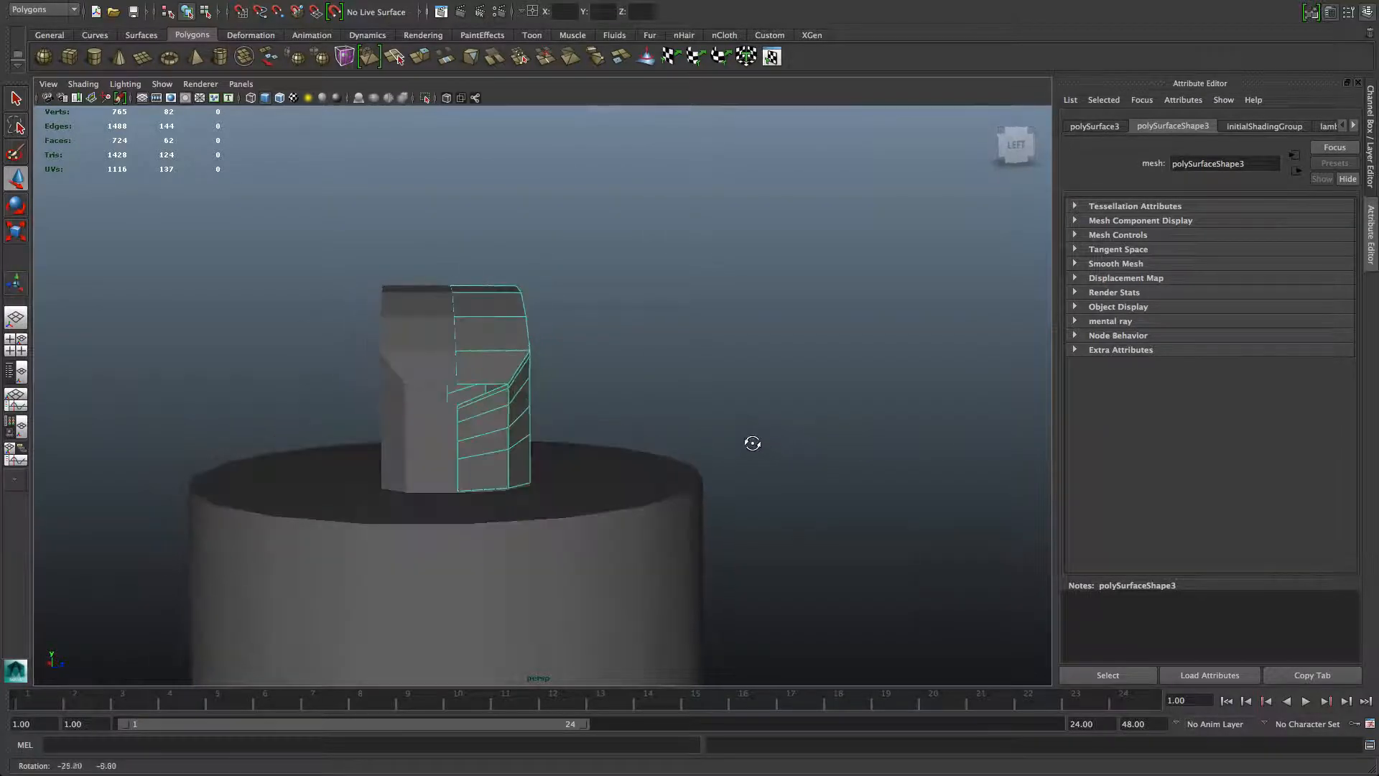
# Select both halves of the arched block as objects and combine them into a single mesh
pyautogui.click(435, 360)
pyautogui.keyDown('shift'); pyautogui.click(500, 355); pyautogui.keyUp('shift')
pyautogui.keyDown('alt'); pyautogui.moveTo(500, 354); pyautogui.dragTo(580, 365); pyautogui.keyUp('alt')
pyautogui.moveTo(551, 345); pyautogui.dragTo(493, 345, button='right')
pyautogui.keyDown('alt'); pyautogui.moveTo(579, 386); pyautogui.dragTo(579, 391); pyautogui.keyUp('alt')
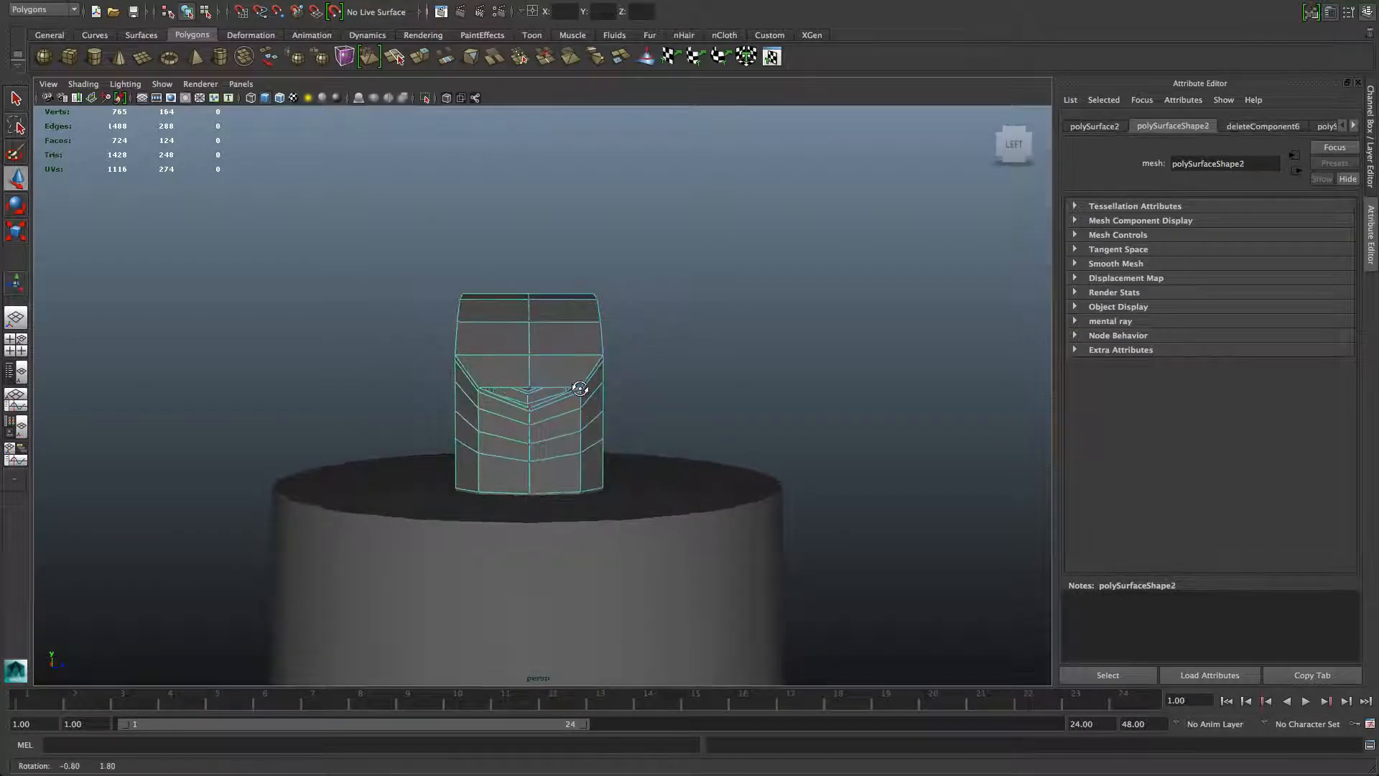
pyautogui.press('F8')
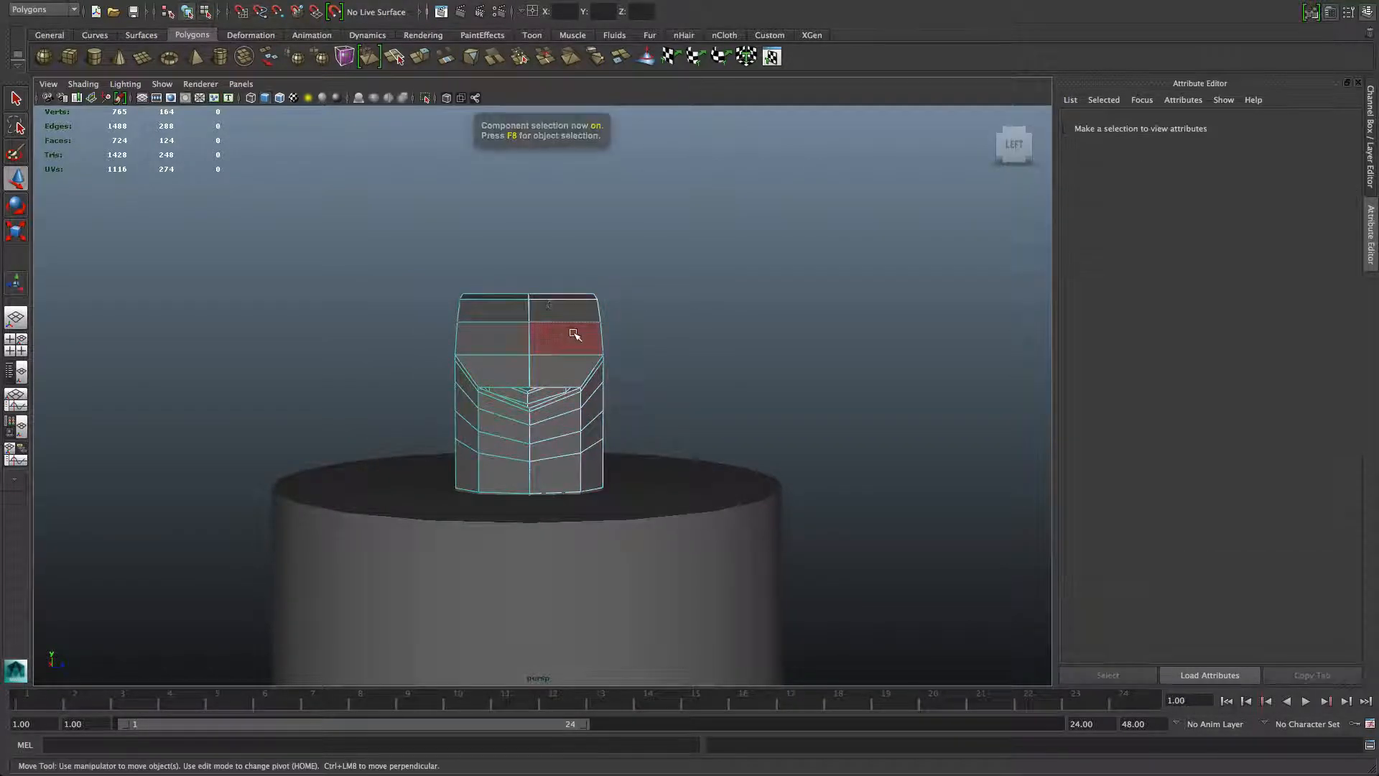
pyautogui.press('F8')
pyautogui.moveTo(343, 3)
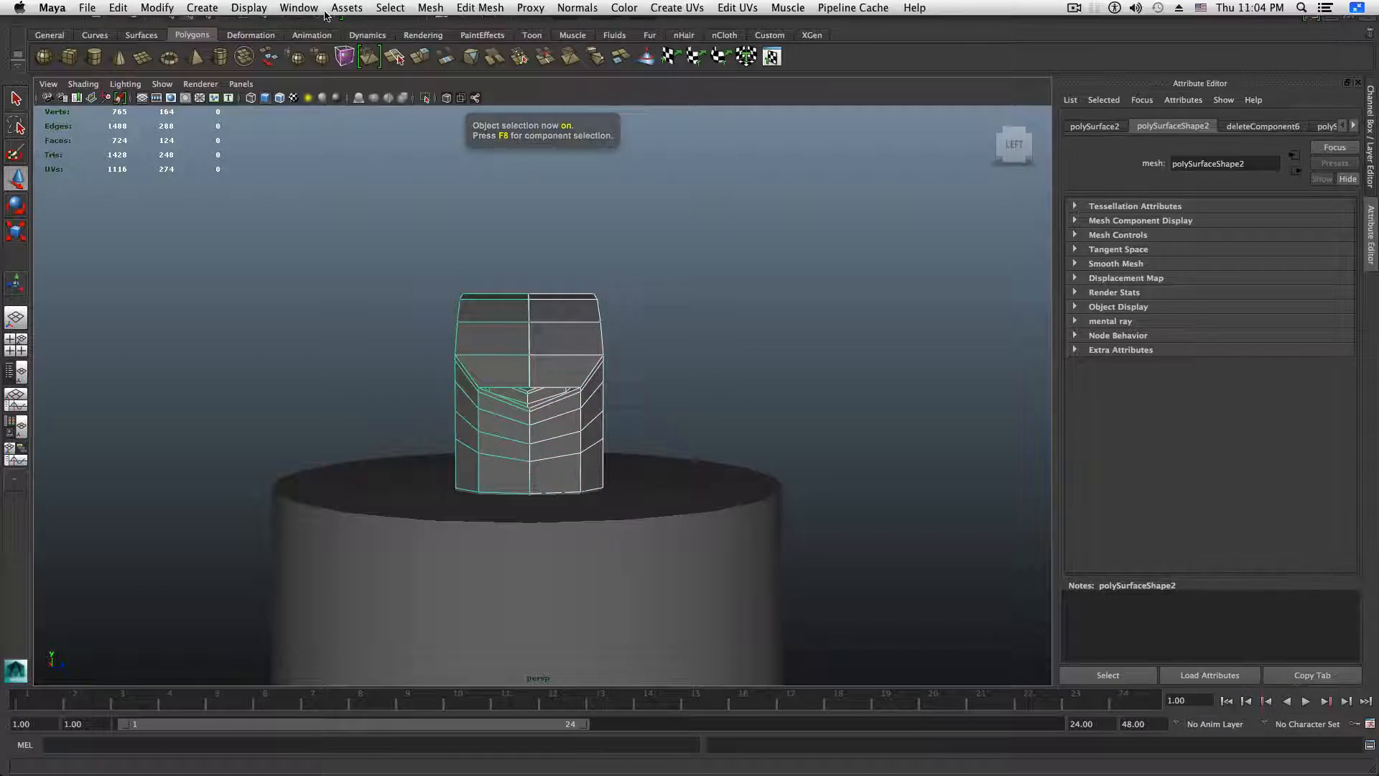
pyautogui.click(431, 8)
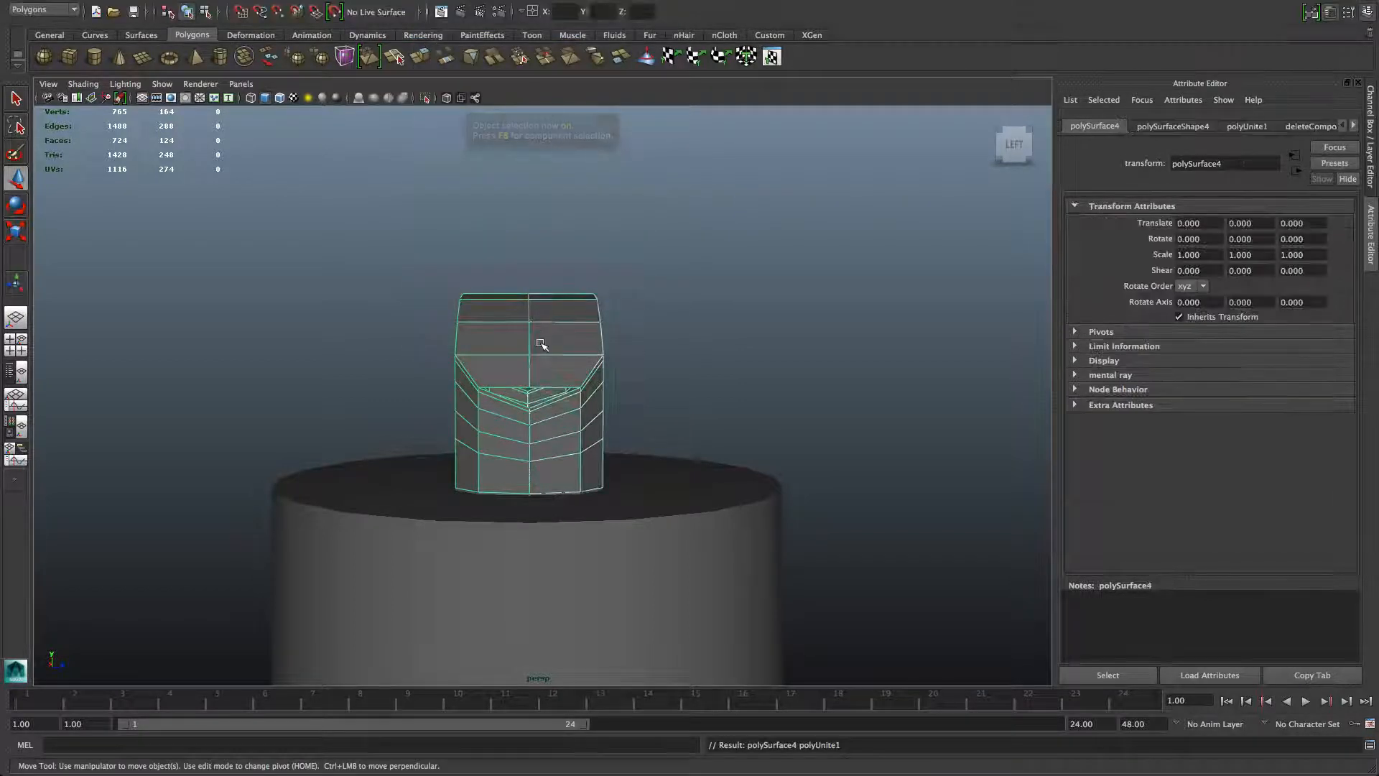
# Merge the vertices along the arched block's centre seam and check the block in smooth preview
pyautogui.moveTo(529, 345); pyautogui.dragTo(507, 251, button='right')
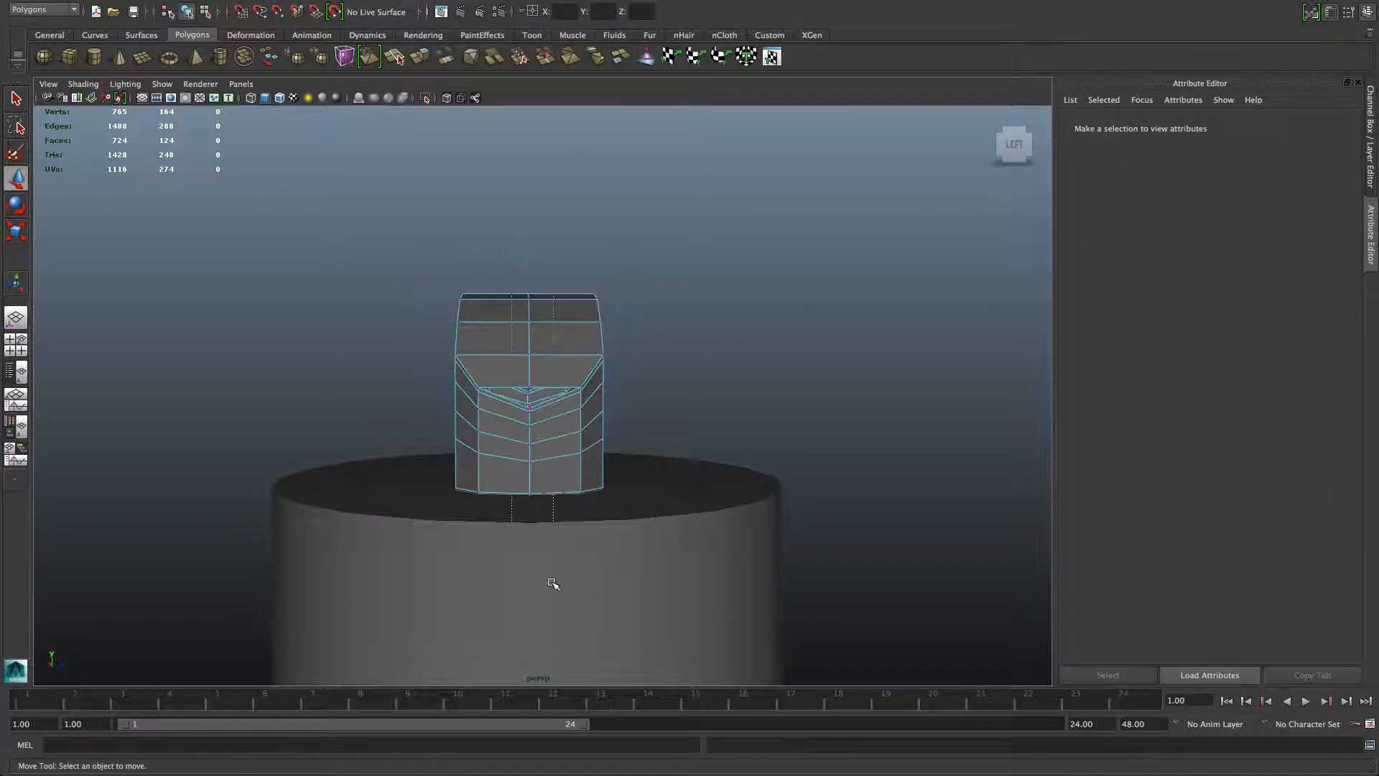
pyautogui.moveTo(553, 583); pyautogui.dragTo(567, 548)
pyautogui.scroll(5, 553, 582)
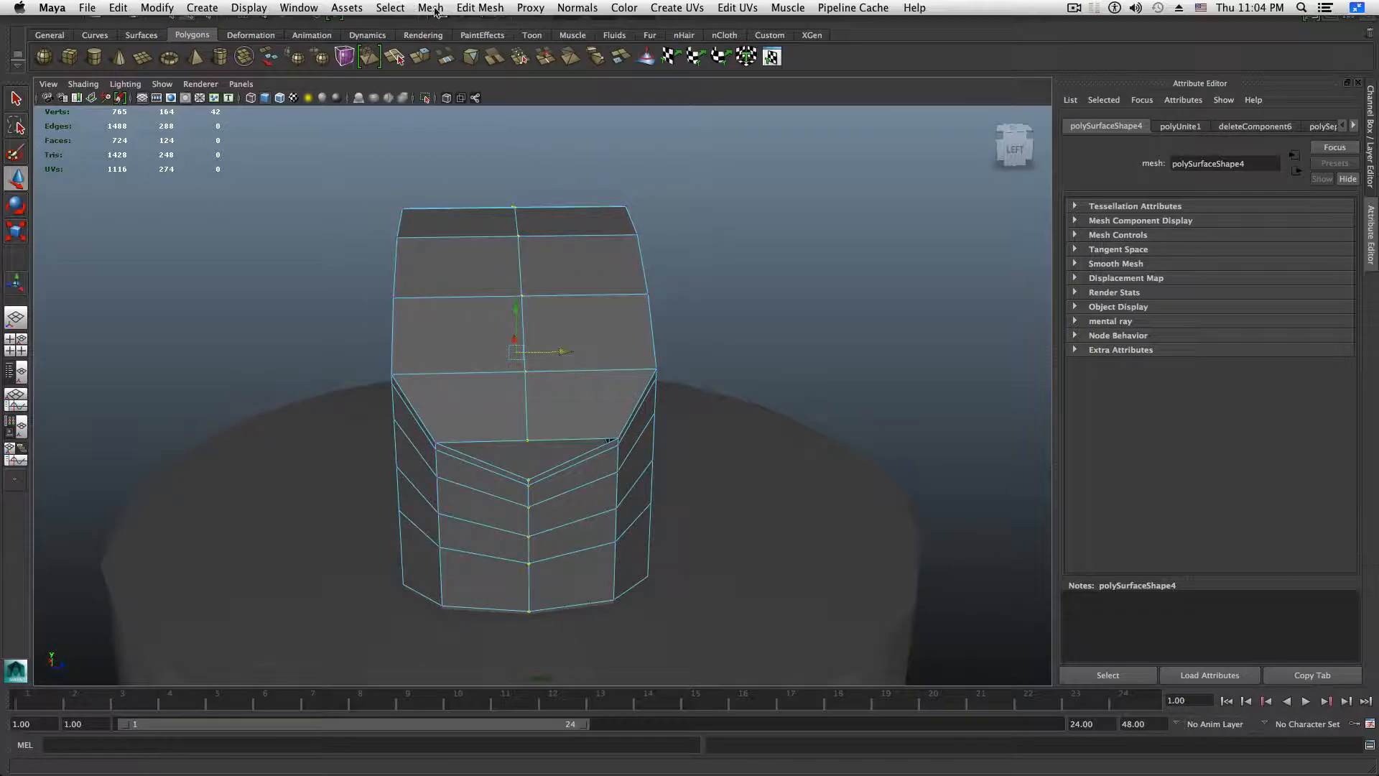
pyautogui.click(497, 7)
pyautogui.click(524, 390)
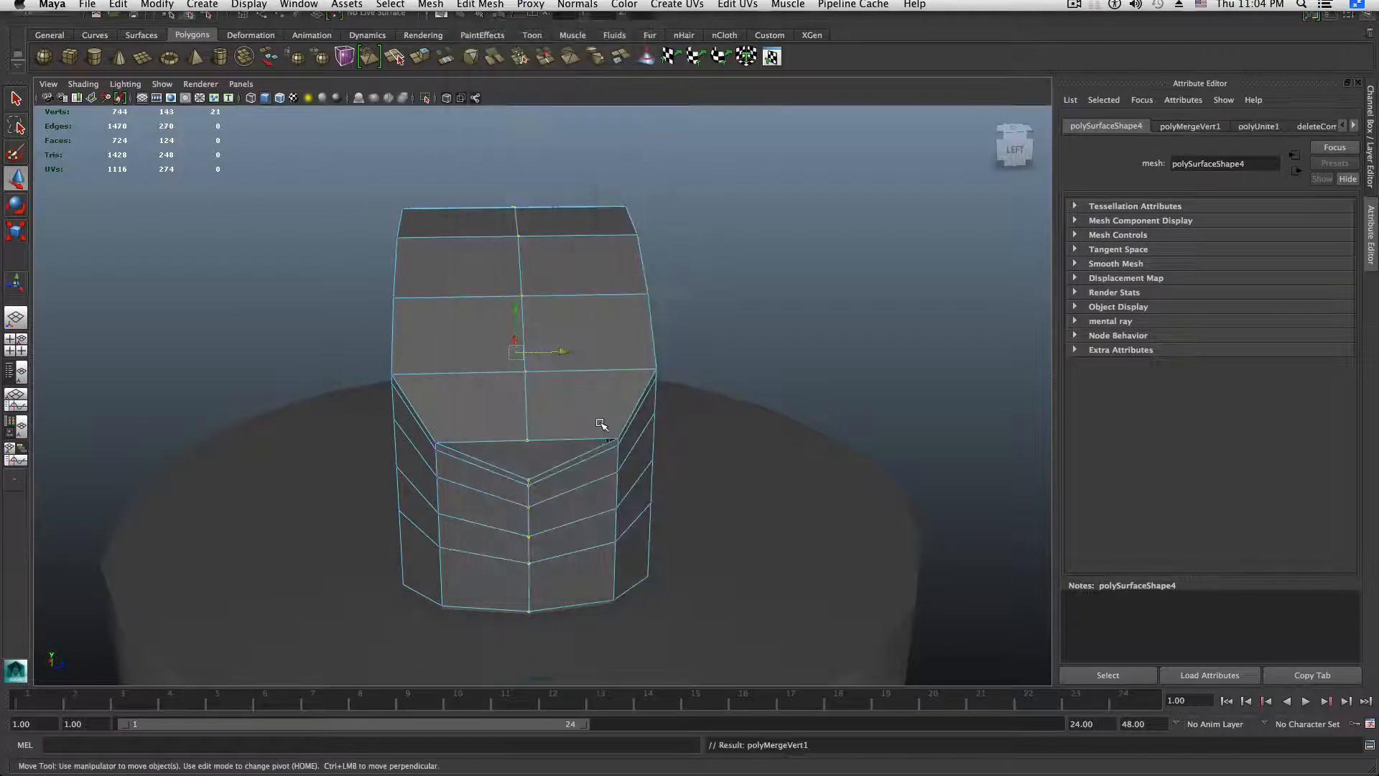
pyautogui.keyDown('alt'); pyautogui.moveTo(604, 425); pyautogui.dragTo(658, 454, button='right'); pyautogui.keyUp('alt')
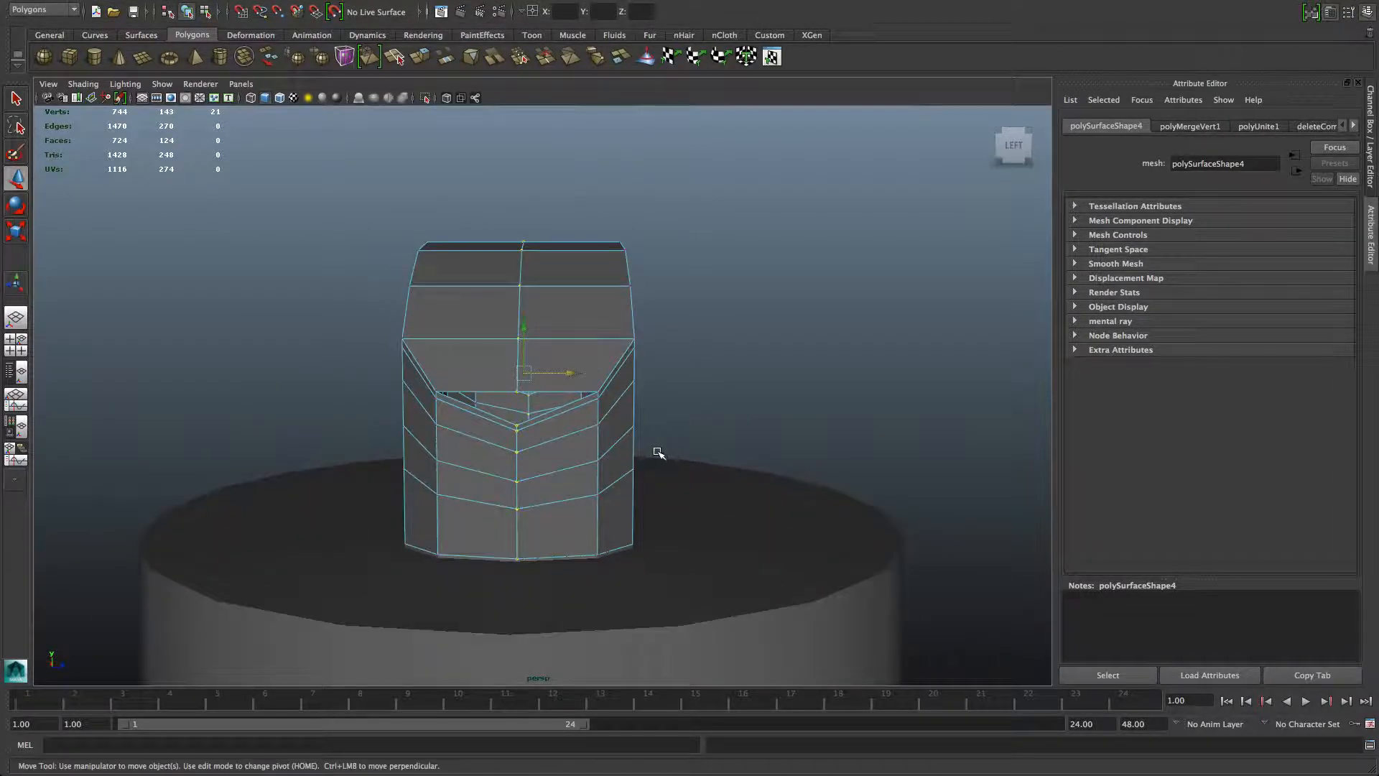
pyautogui.press('F8')
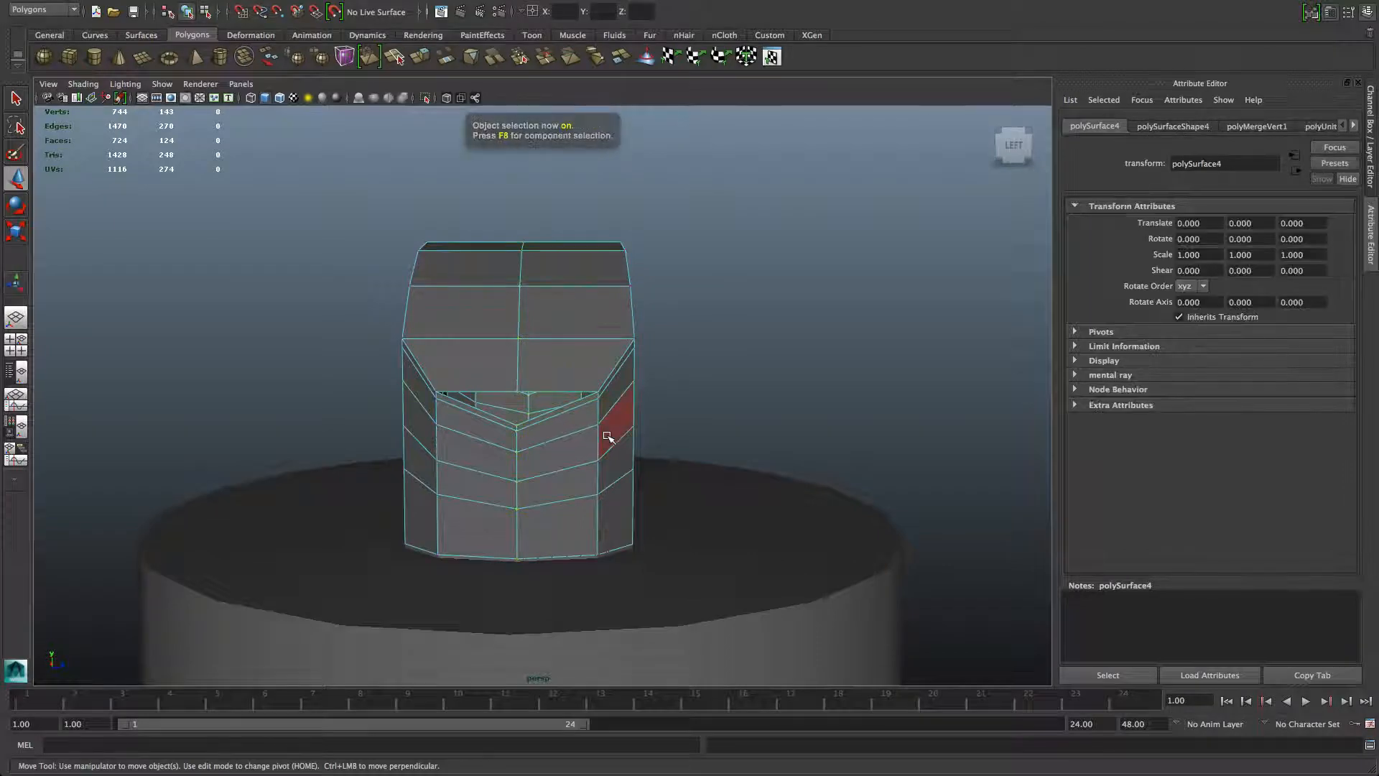
pyautogui.press('3')
pyautogui.keyDown('alt'); pyautogui.moveTo(636, 410); pyautogui.dragTo(676, 436); pyautogui.keyUp('alt')
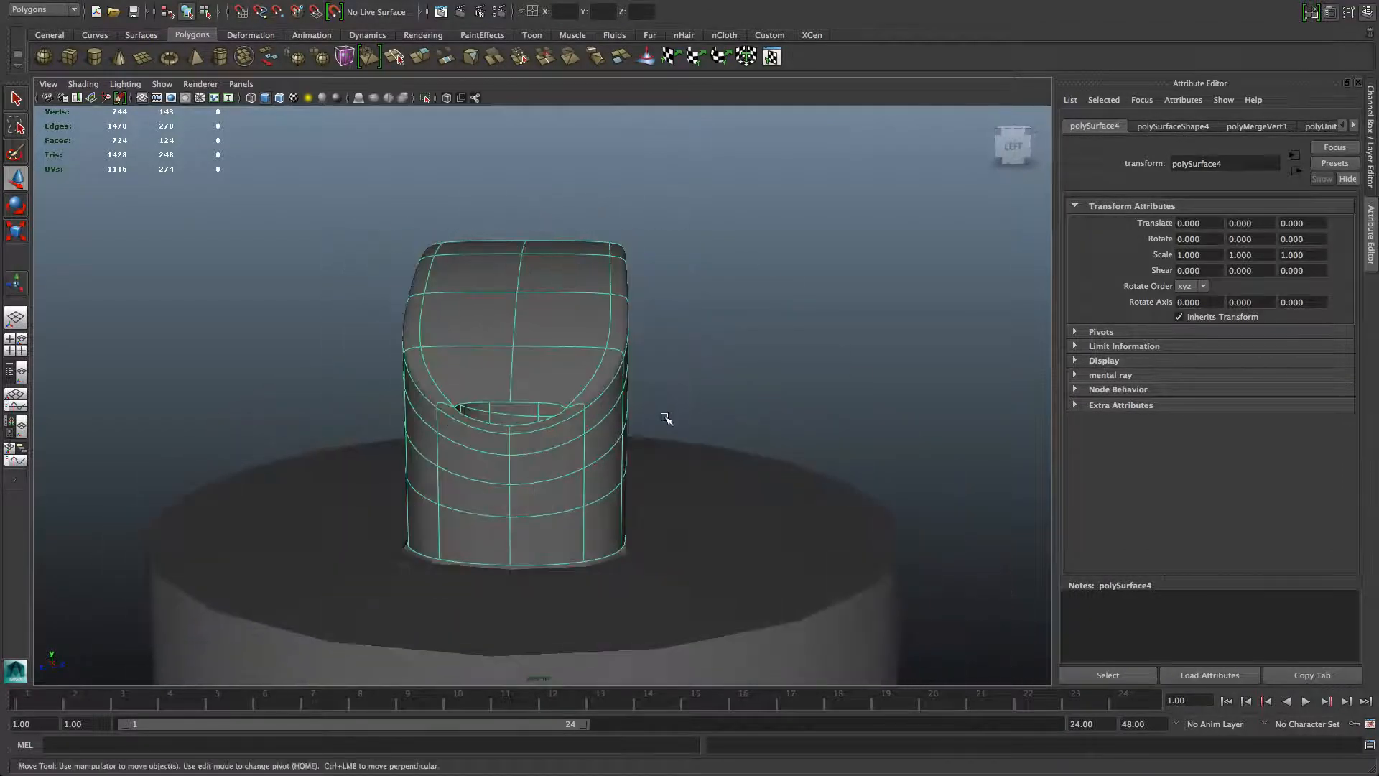
pyautogui.press('1')
# Combine the arched block and the cylindrical handle into a single mesh
pyautogui.click(661, 549)
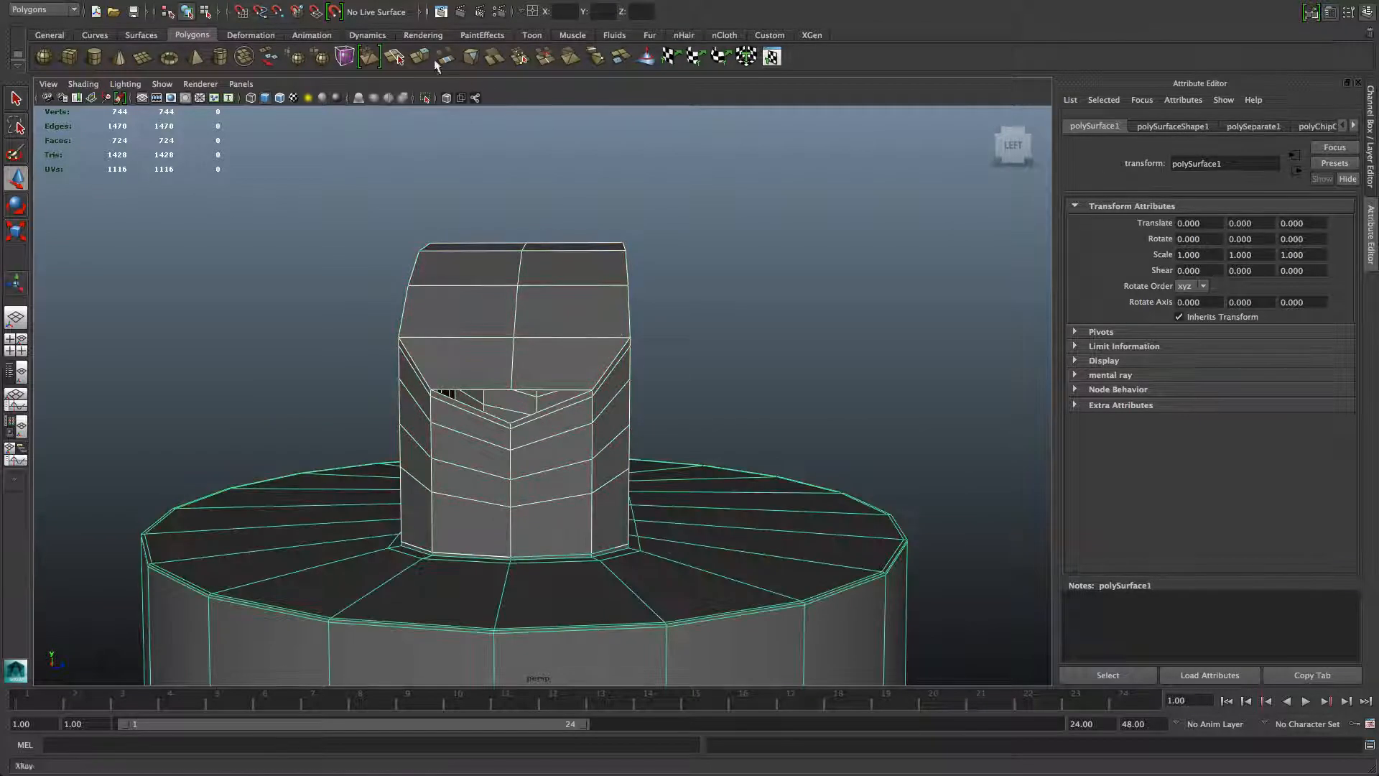
pyautogui.click(431, 8)
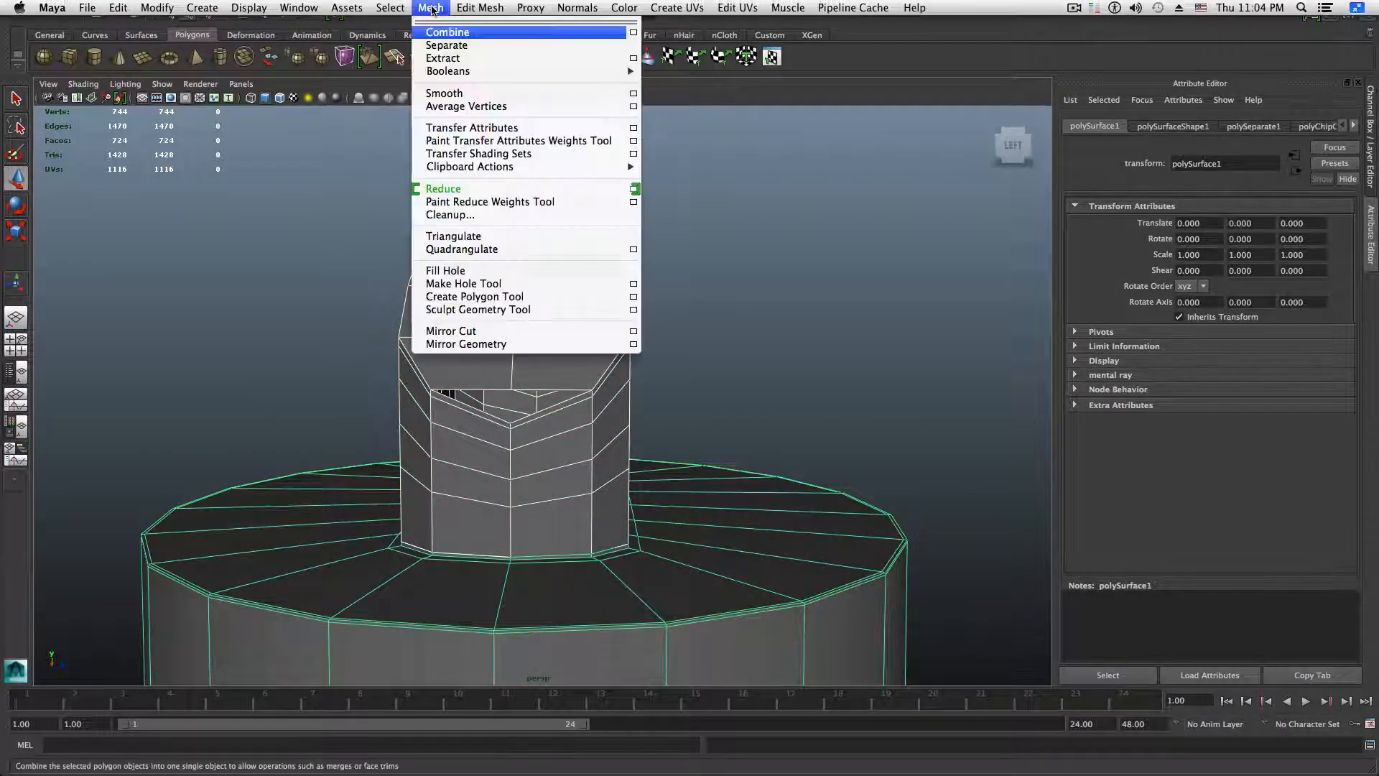
pyautogui.click(438, 33)
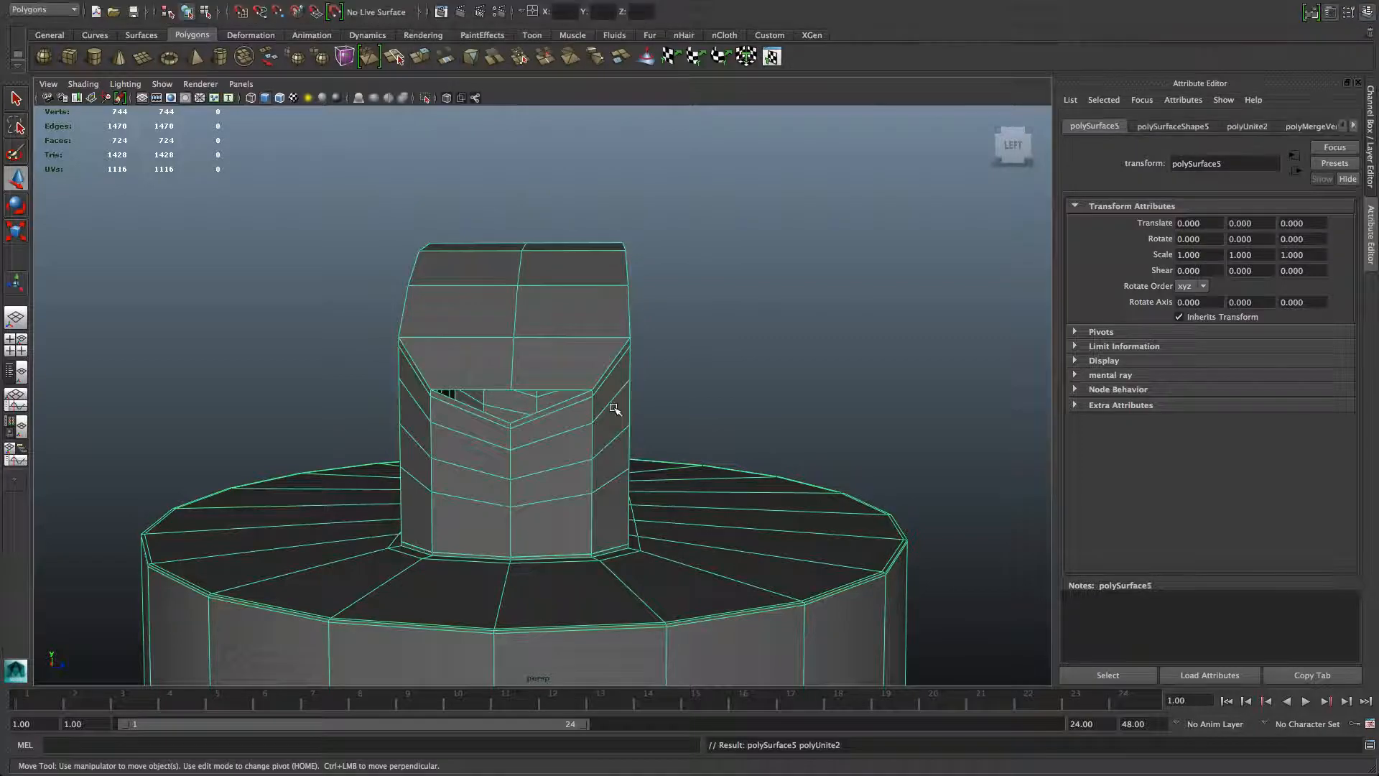
# Examine the joint between the arched block's base and the handle's top face from several sides
pyautogui.scroll(-3, 608, 400)
pyautogui.keyDown('alt'); pyautogui.moveTo(610, 400); pyautogui.dragTo(615, 404); pyautogui.keyUp('alt')
pyautogui.keyDown('alt'); pyautogui.moveTo(616, 405); pyautogui.dragTo(859, 523, button='right'); pyautogui.keyUp('alt')
pyautogui.keyDown('alt'); pyautogui.moveTo(859, 523); pyautogui.dragTo(858, 513); pyautogui.keyUp('alt')
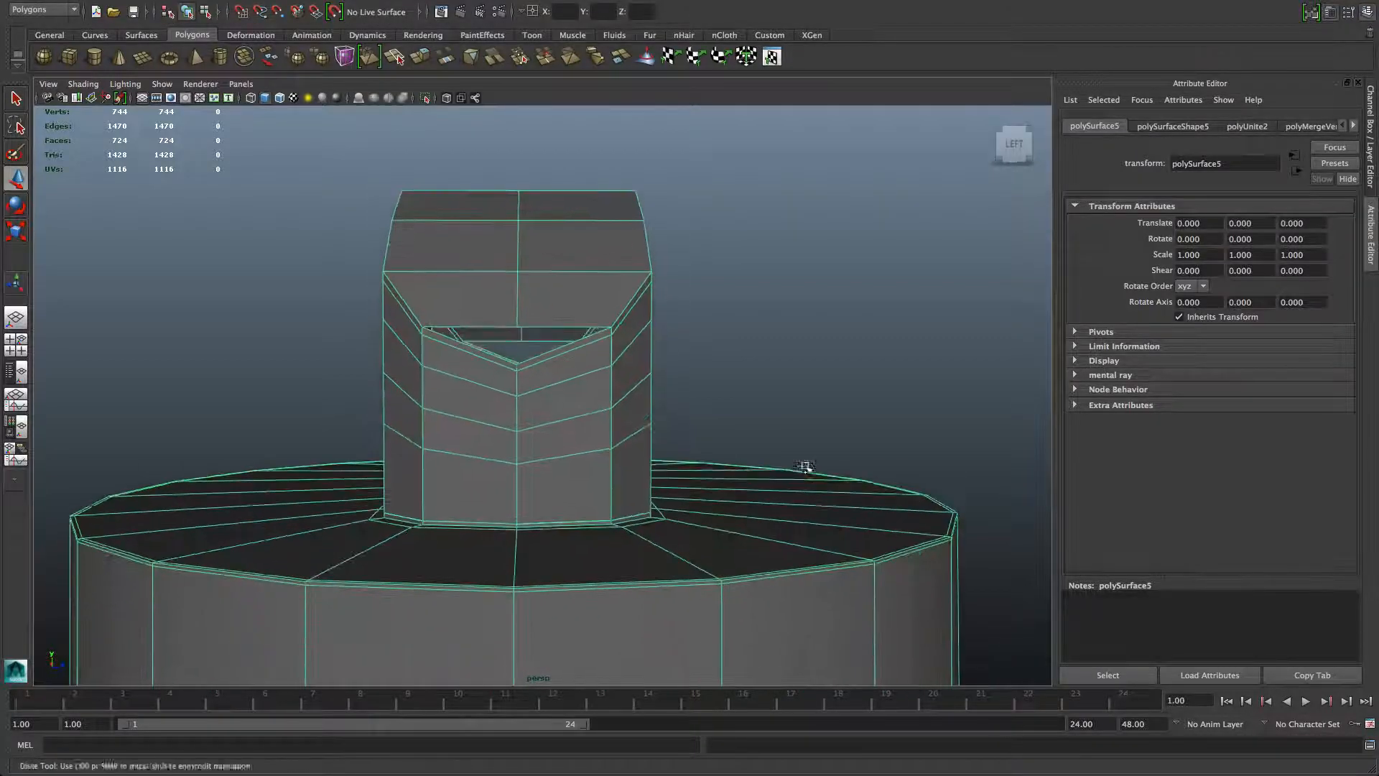
pyautogui.keyDown('alt'); pyautogui.moveTo(806, 468); pyautogui.dragTo(745, 486, button='right'); pyautogui.keyUp('alt')
pyautogui.keyDown('alt'); pyautogui.moveTo(746, 486); pyautogui.dragTo(889, 484); pyautogui.keyUp('alt')
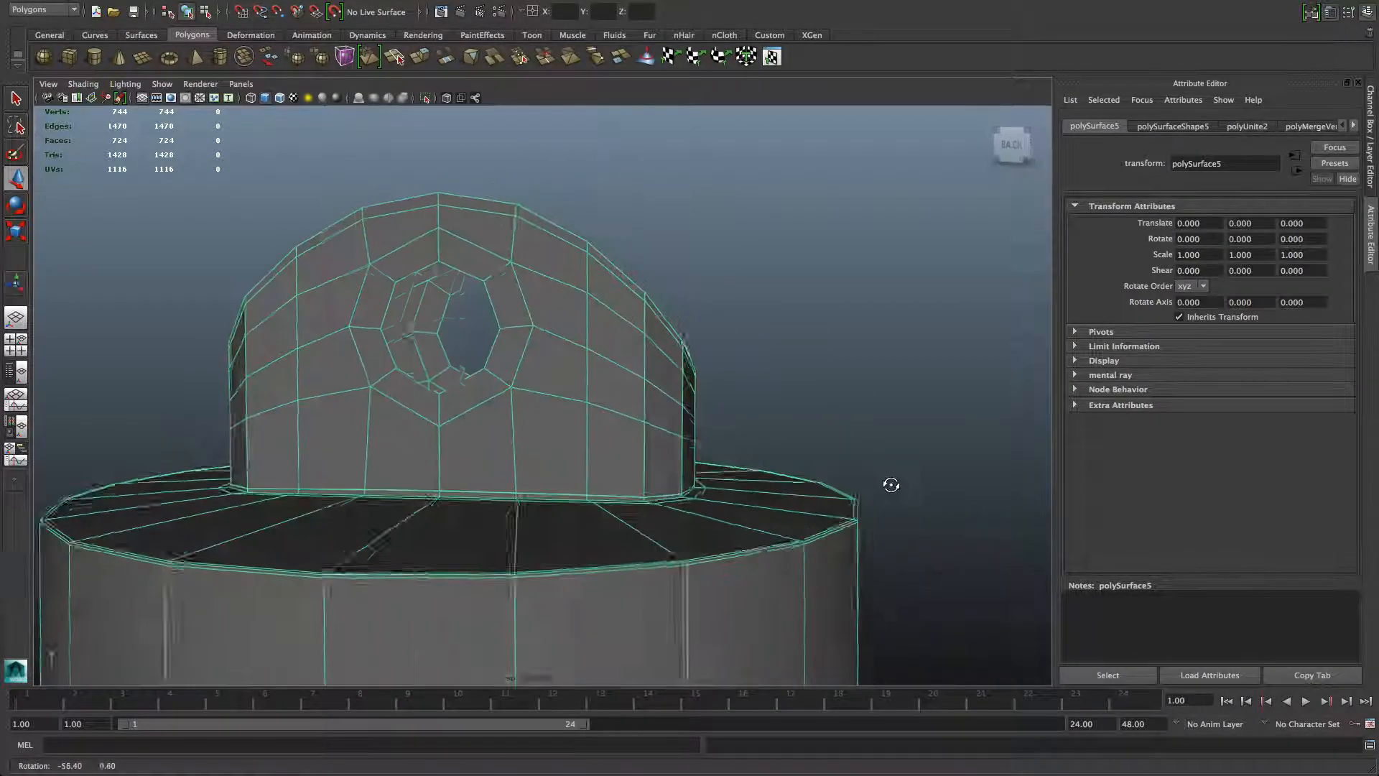
pyautogui.keyDown('alt'); pyautogui.moveTo(539, 480); pyautogui.dragTo(733, 440, button='right'); pyautogui.keyUp('alt')
pyautogui.keyDown('alt'); pyautogui.moveTo(733, 440); pyautogui.dragTo(683, 452); pyautogui.keyUp('alt')
pyautogui.keyDown('alt'); pyautogui.moveTo(546, 436); pyautogui.dragTo(533, 431); pyautogui.keyUp('alt')
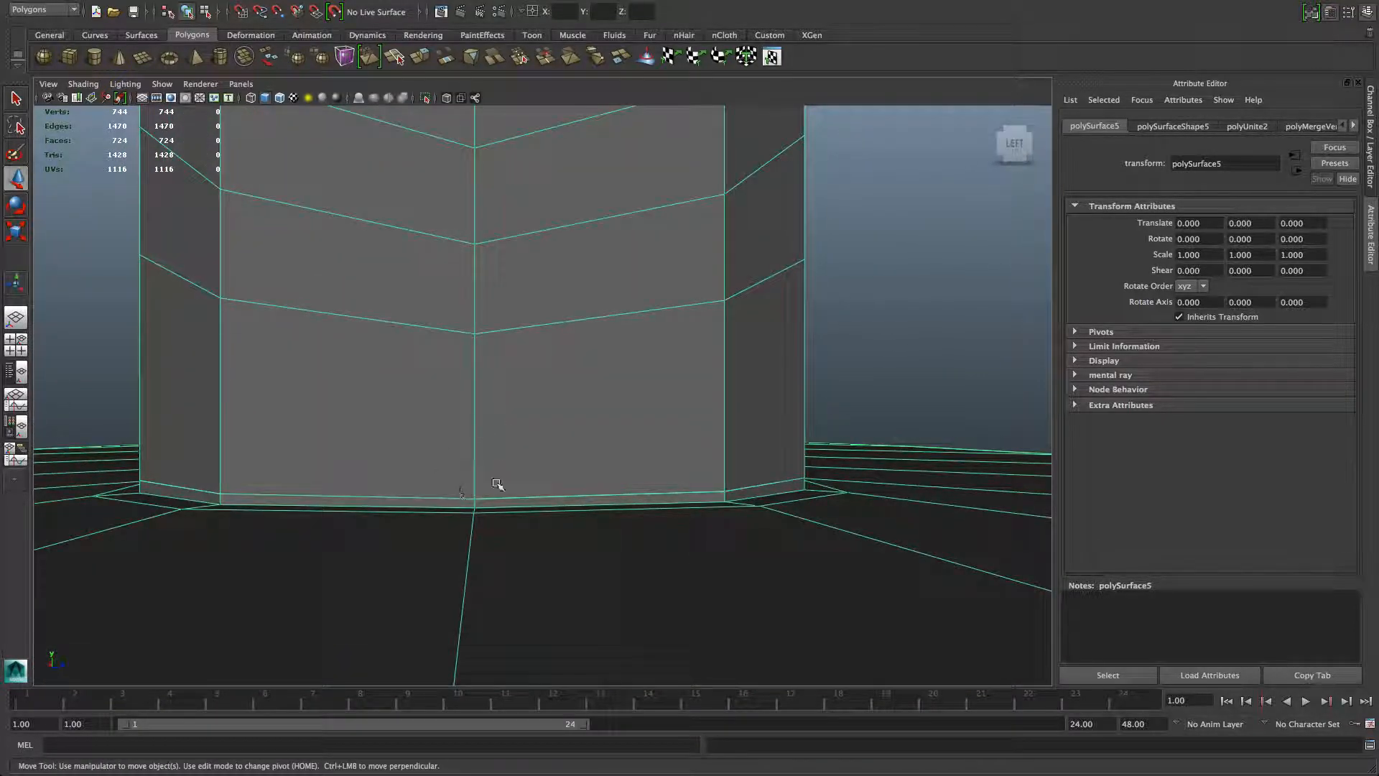
# Select the vertices around the arched block's base where it meets the handle, using the side view
pyautogui.moveTo(496, 474); pyautogui.dragTo(508, 400, button='right')
pyautogui.click(533, 495)
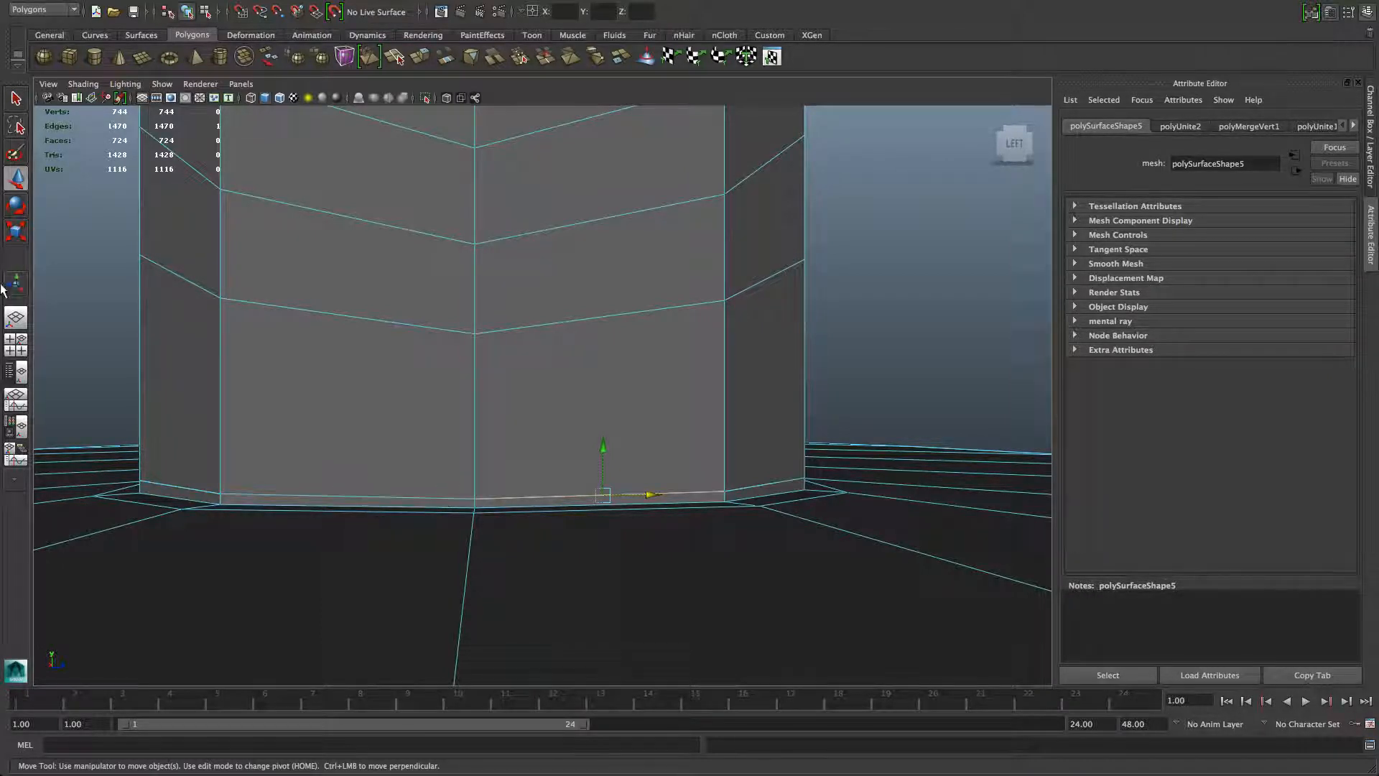
pyautogui.click(17, 352)
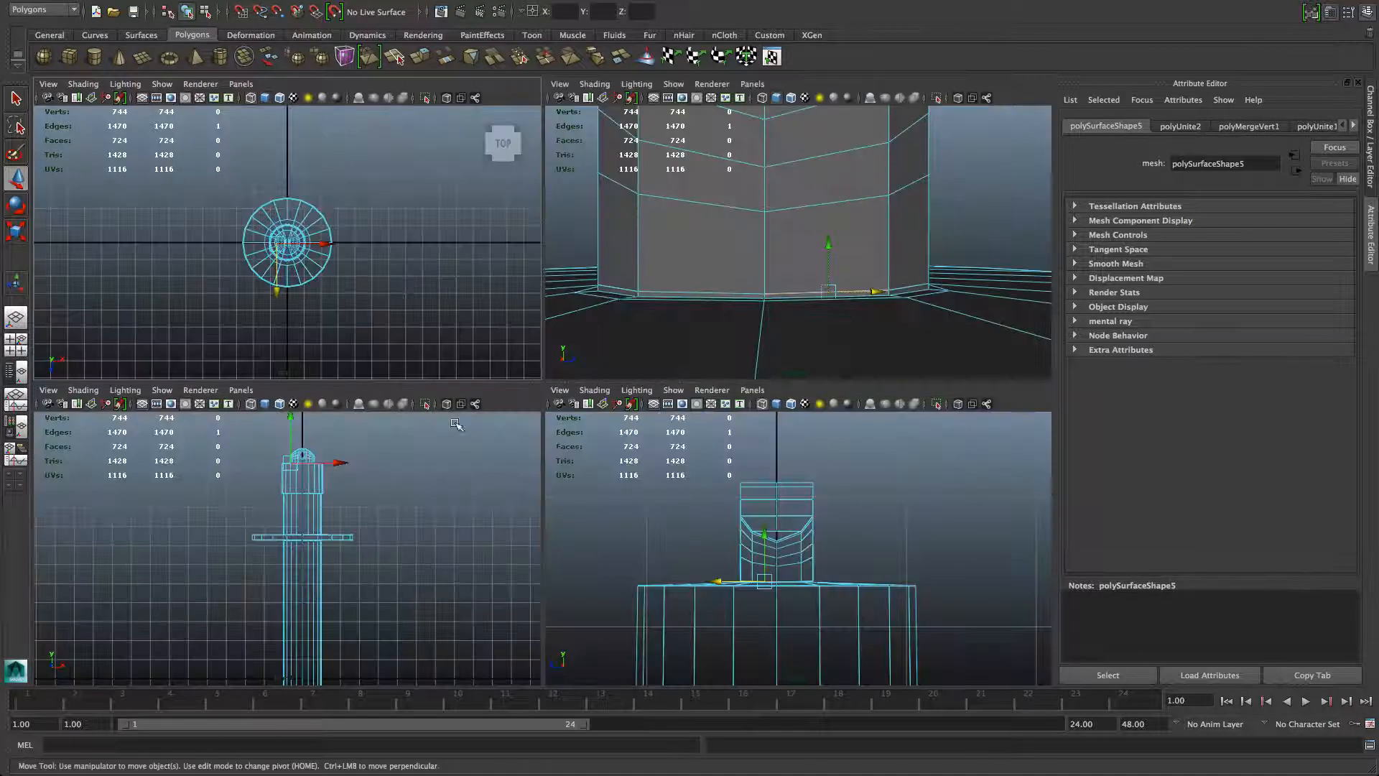
pyautogui.press('space')
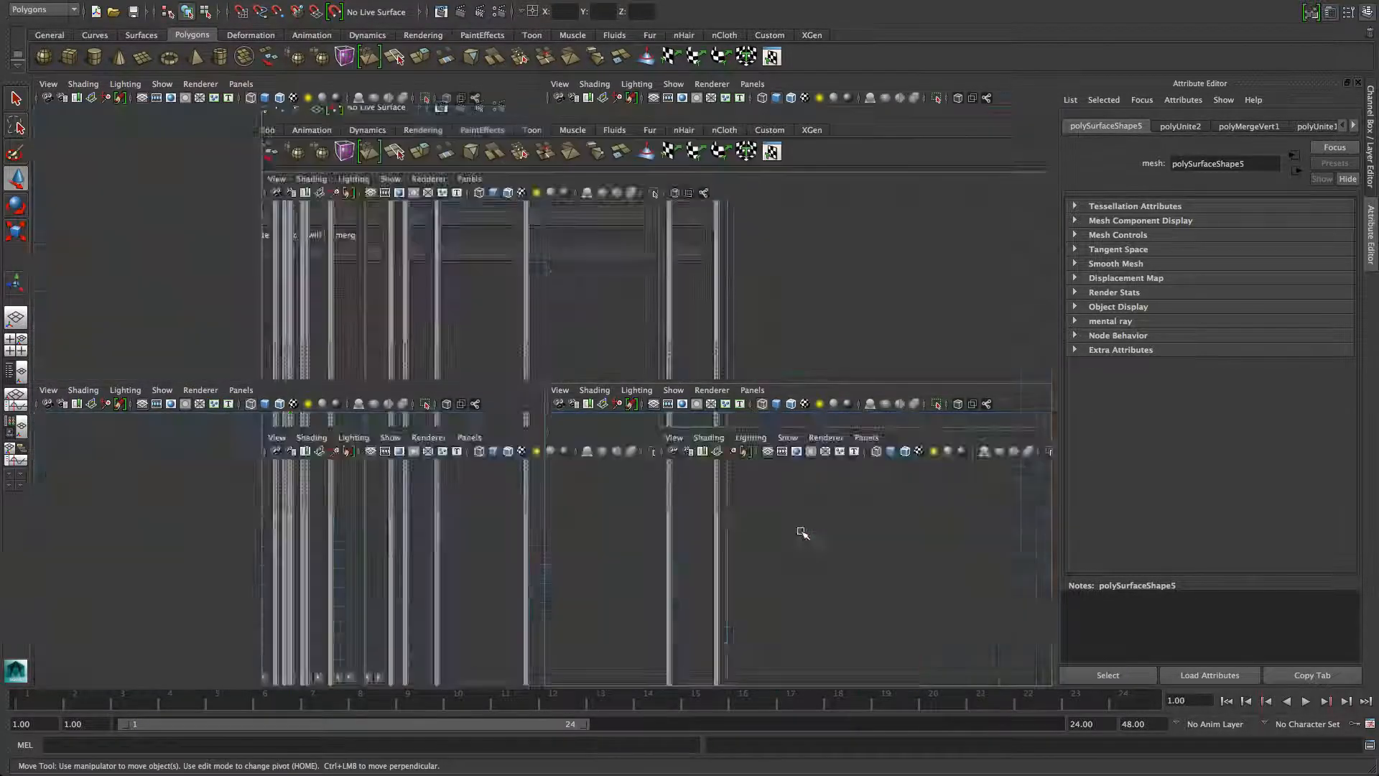
pyautogui.rightClick(555, 399)
pyautogui.moveTo(554, 398); pyautogui.dragTo(500, 400, button='right')
pyautogui.scroll(7, 520, 429)
pyautogui.keyDown('alt'); pyautogui.moveTo(520, 455); pyautogui.dragTo(503, 410, button='middle'); pyautogui.keyUp('alt')
pyautogui.scroll(3, 477, 428)
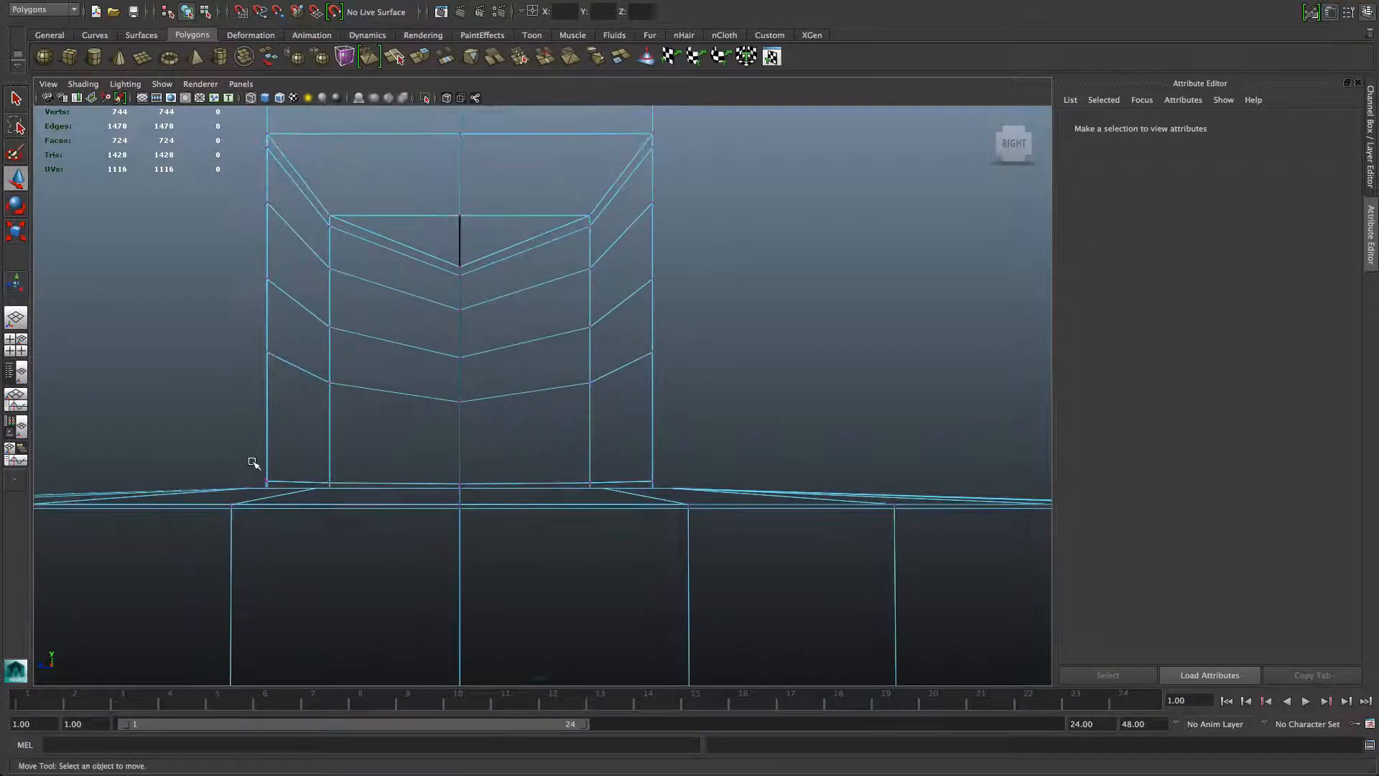
pyautogui.moveTo(252, 463); pyautogui.dragTo(664, 483)
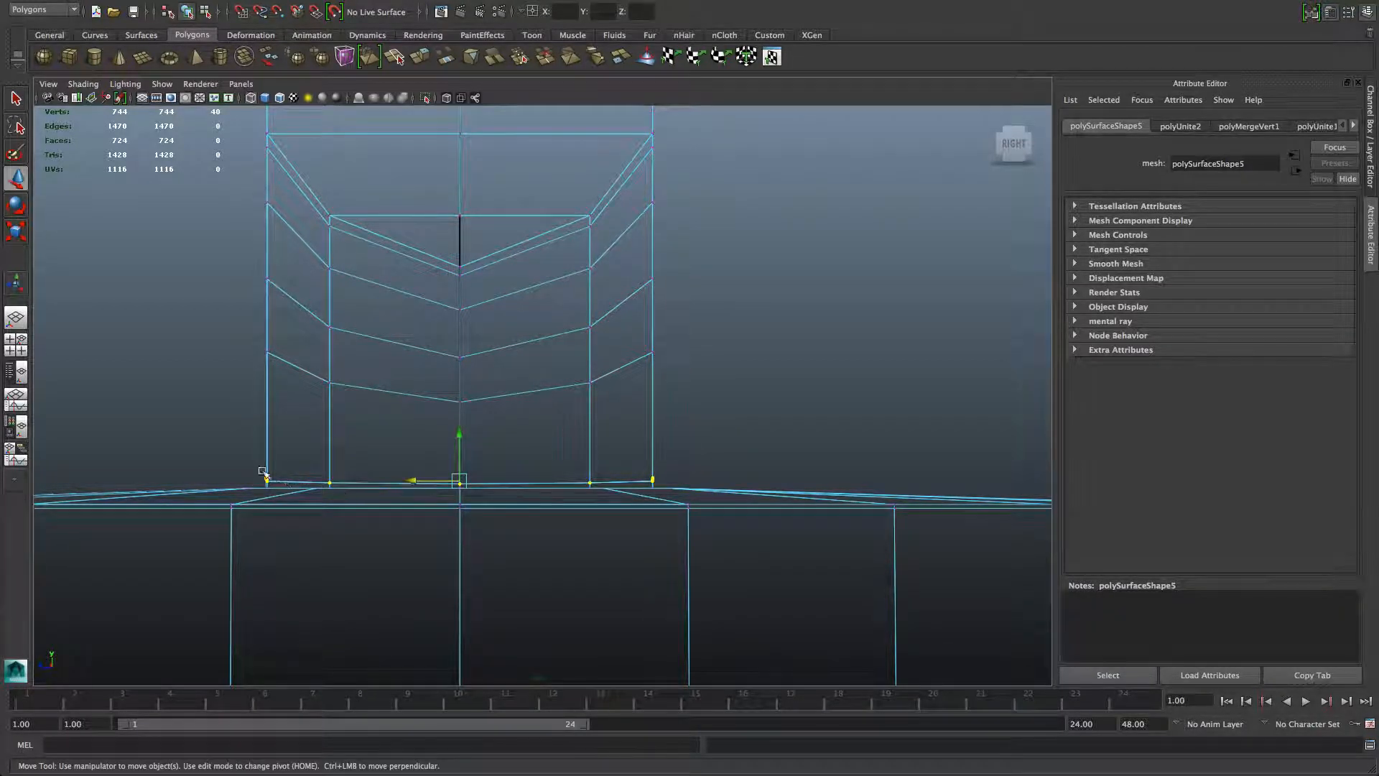
# Merge the selected vertices around the arched block's base to weld the block to the handle
pyautogui.press('space')
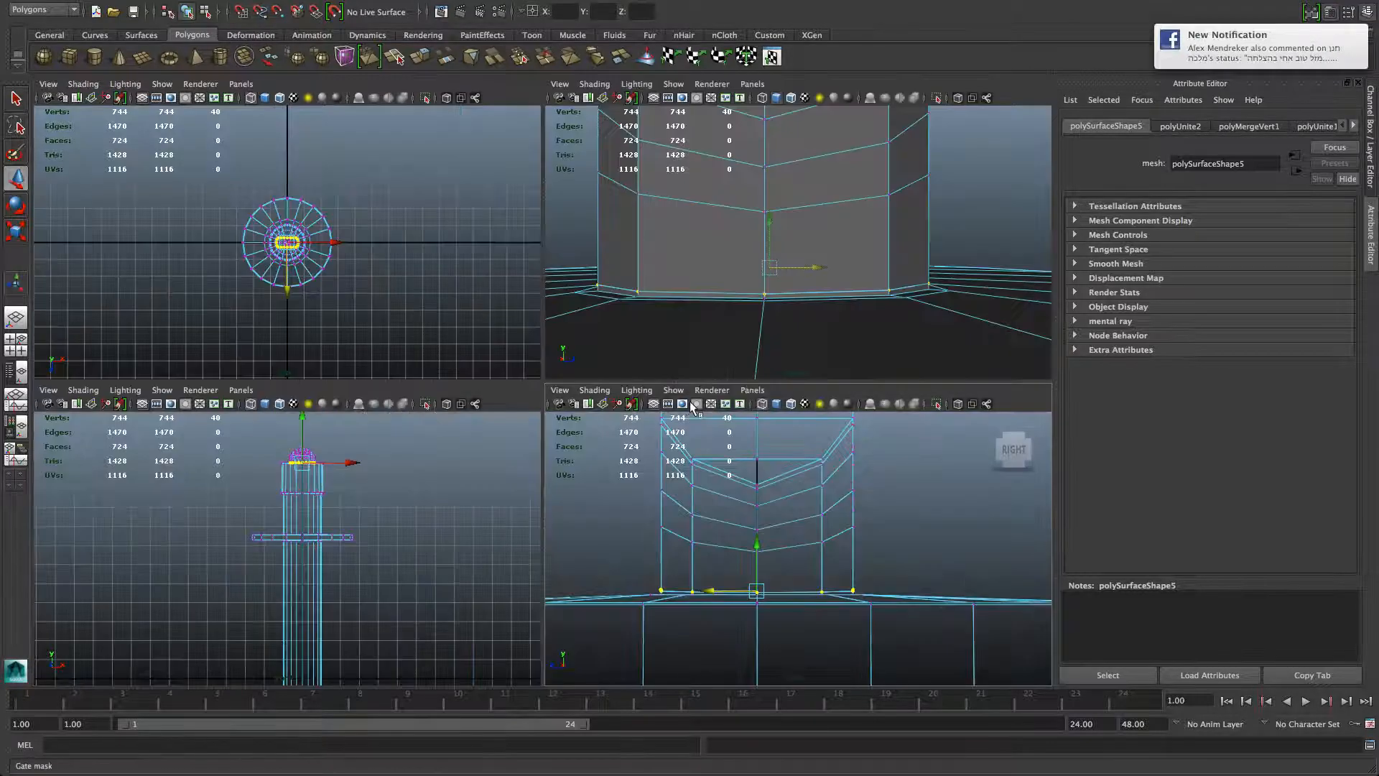
pyautogui.press('space')
pyautogui.keyDown('alt'); pyautogui.moveTo(688, 353); pyautogui.dragTo(540, 368); pyautogui.keyUp('alt')
pyautogui.keyDown('alt'); pyautogui.moveTo(850, 382); pyautogui.dragTo(766, 391, button='right'); pyautogui.keyUp('alt')
pyautogui.keyDown('alt'); pyautogui.moveTo(767, 391); pyautogui.dragTo(611, 405, button='middle'); pyautogui.keyUp('alt')
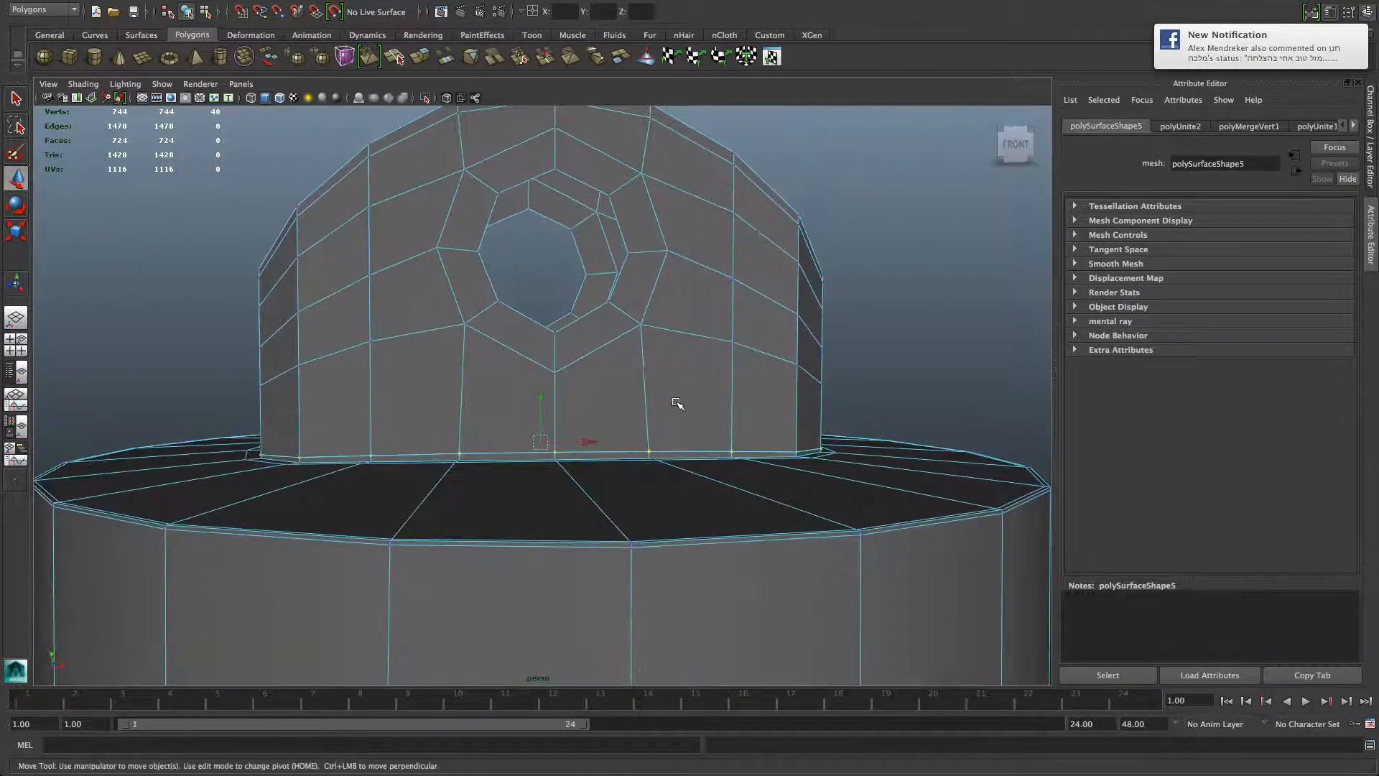
pyautogui.keyDown('alt'); pyautogui.moveTo(677, 403); pyautogui.dragTo(552, 409); pyautogui.keyUp('alt')
pyautogui.keyDown('alt'); pyautogui.moveTo(661, 451); pyautogui.dragTo(585, 422, button='right'); pyautogui.keyUp('alt')
pyautogui.keyDown('alt'); pyautogui.moveTo(584, 422); pyautogui.dragTo(510, 418); pyautogui.keyUp('alt')
pyautogui.keyDown('alt'); pyautogui.moveTo(511, 419); pyautogui.dragTo(757, 440, button='right'); pyautogui.keyUp('alt')
pyautogui.keyDown('alt'); pyautogui.moveTo(757, 441); pyautogui.dragTo(619, 456); pyautogui.keyUp('alt')
pyautogui.keyDown('alt'); pyautogui.moveTo(836, 454); pyautogui.dragTo(696, 431); pyautogui.keyUp('alt')
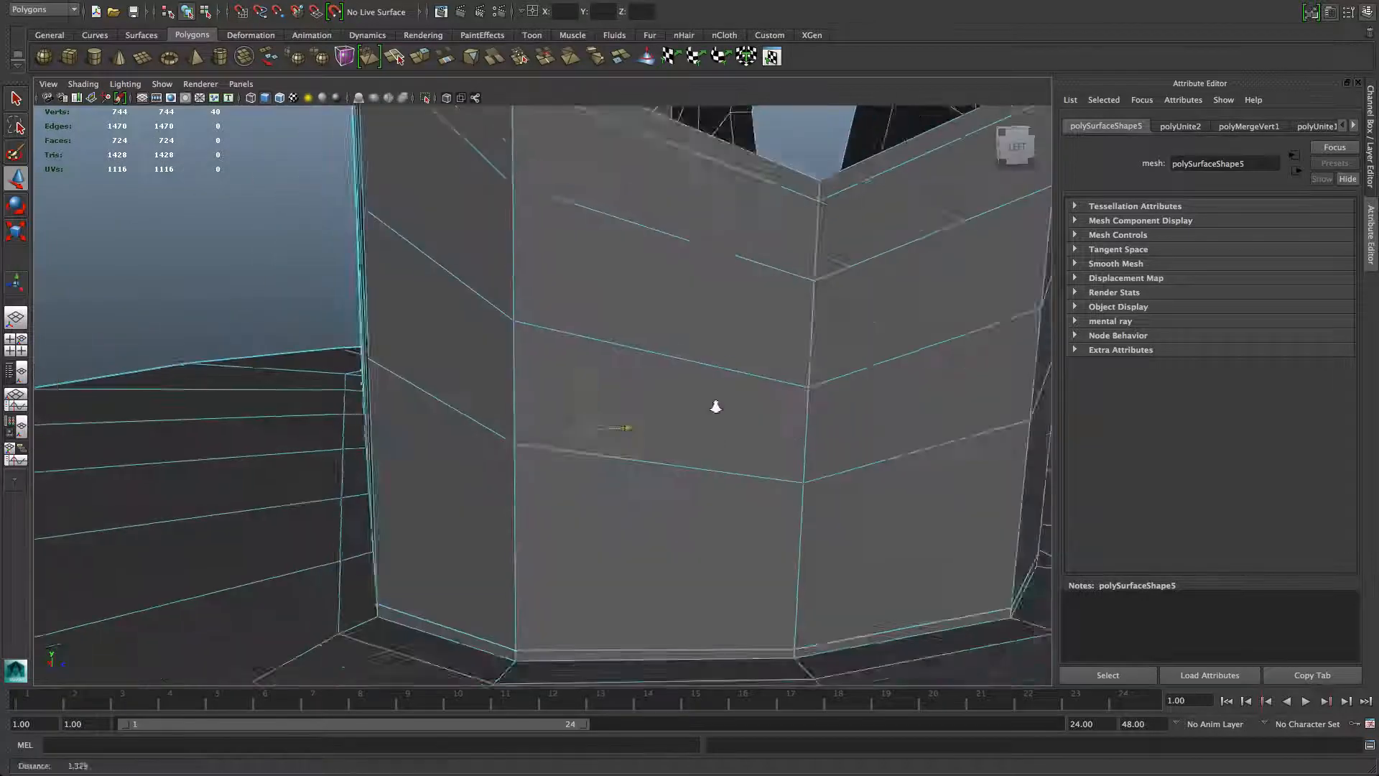
pyautogui.keyDown('alt'); pyautogui.moveTo(714, 407); pyautogui.dragTo(606, 354, button='right'); pyautogui.keyUp('alt')
pyautogui.keyDown('alt'); pyautogui.moveTo(606, 354); pyautogui.dragTo(568, 350); pyautogui.keyUp('alt')
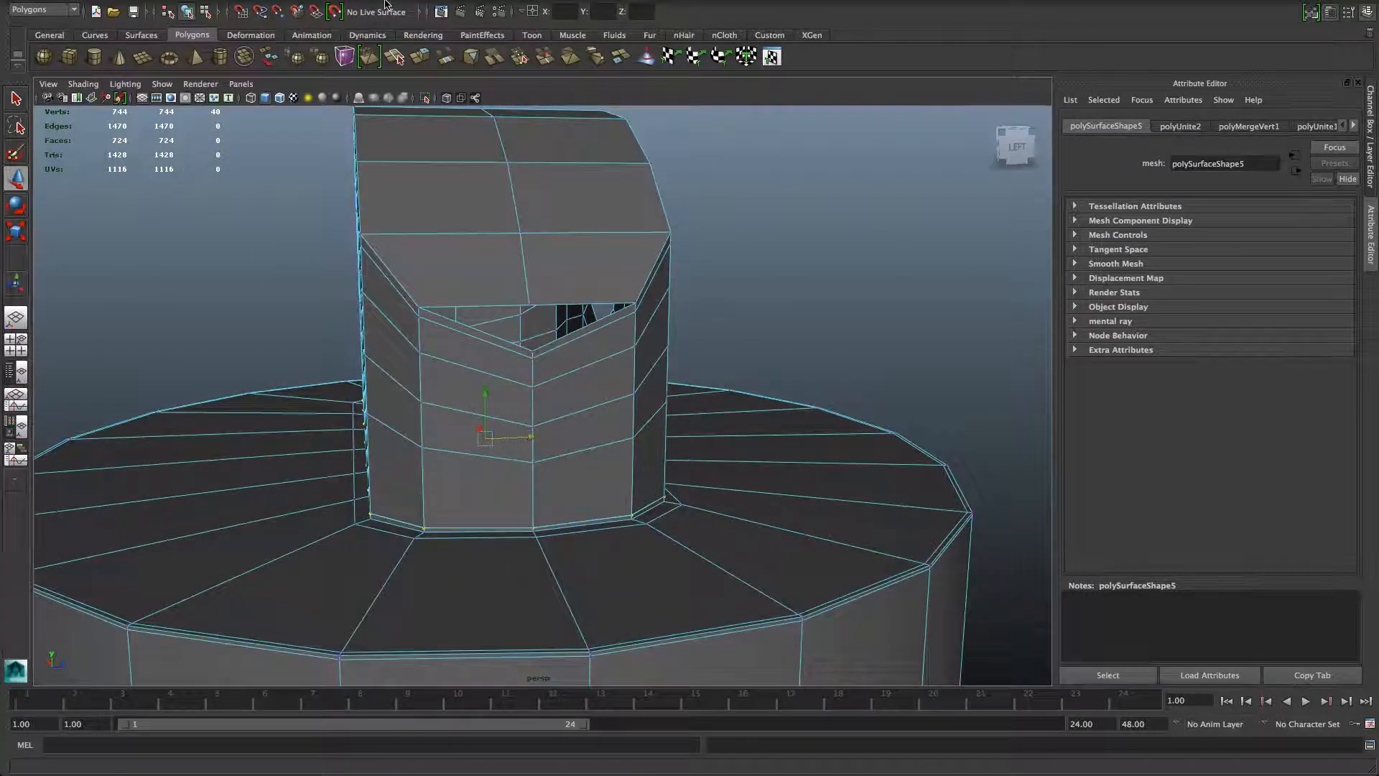
pyautogui.moveTo(392, 6)
pyautogui.click(468, 8)
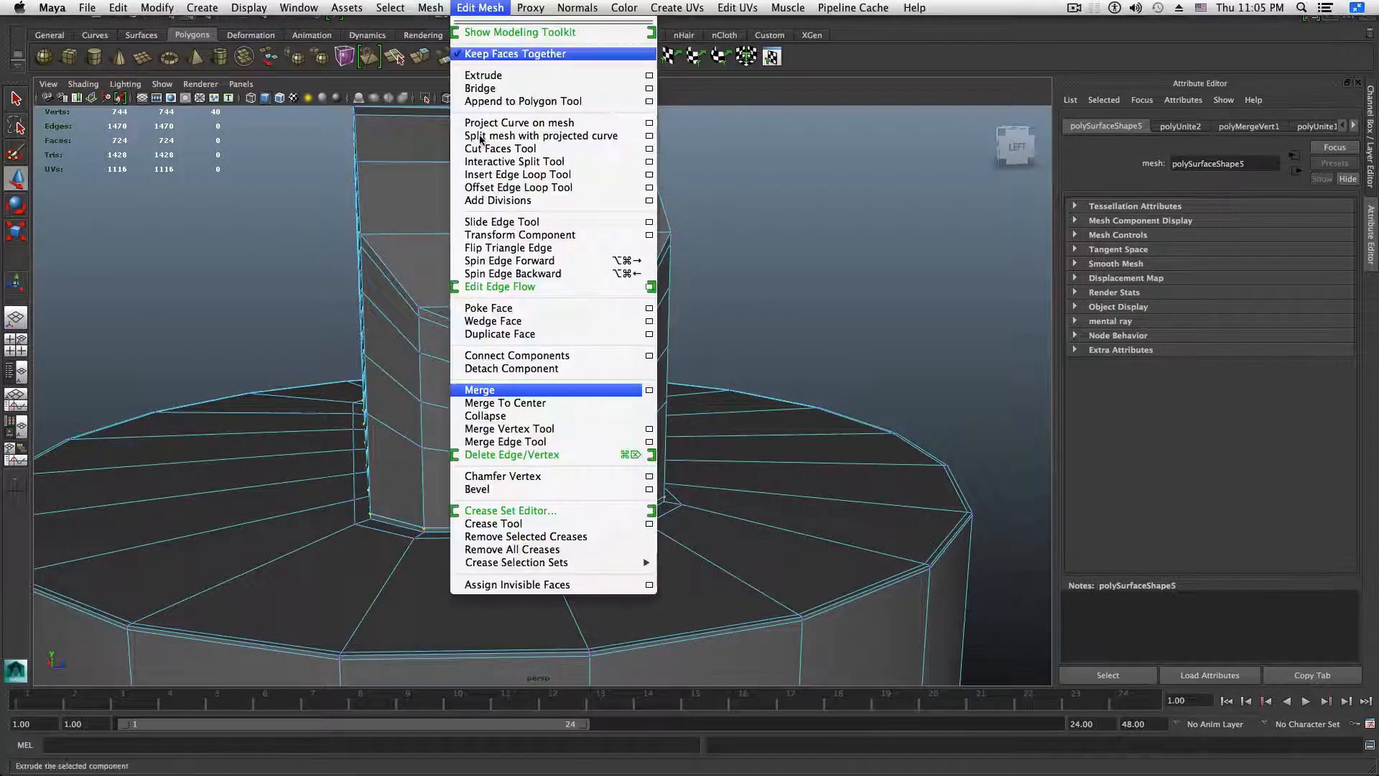
pyautogui.click(496, 387)
pyautogui.keyDown('alt'); pyautogui.moveTo(612, 444); pyautogui.dragTo(734, 461); pyautogui.keyUp('alt')
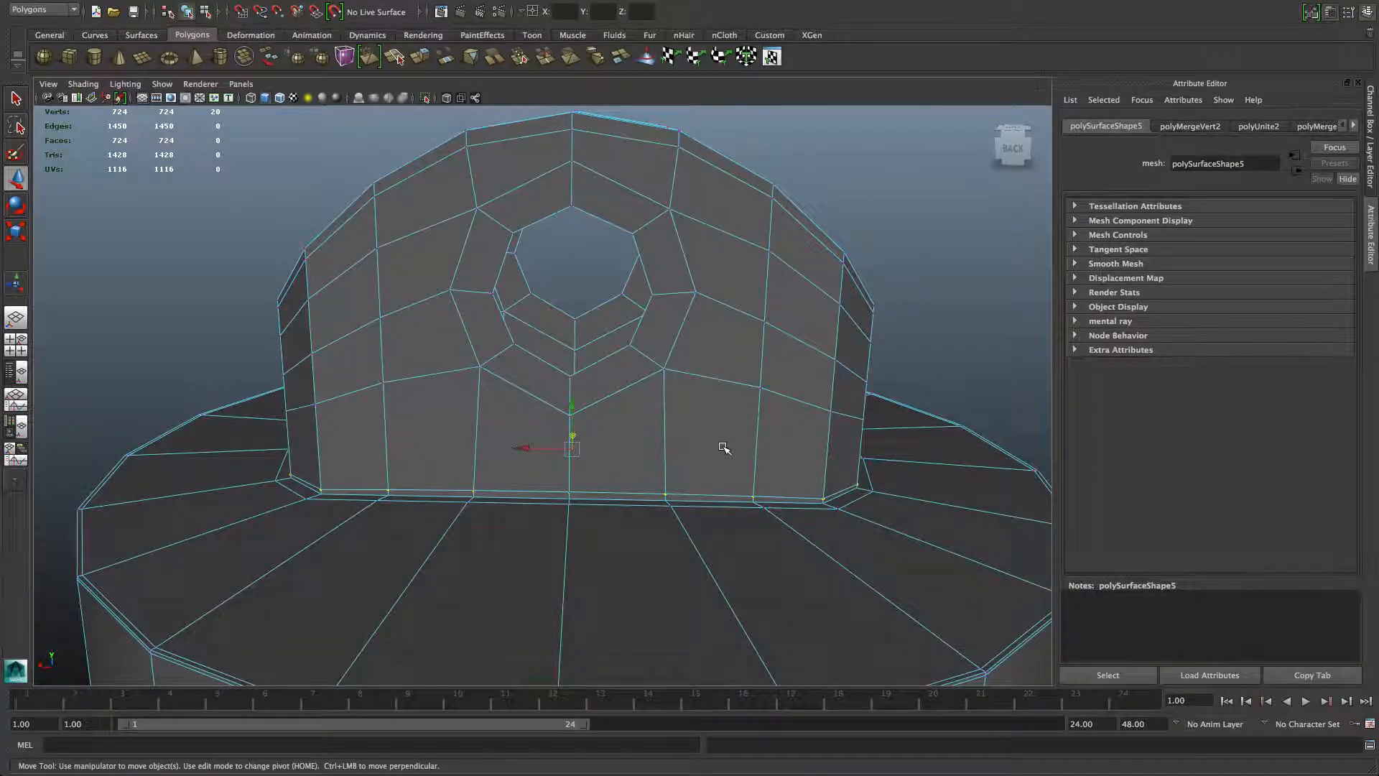
# Check the welded block and handle in smooth preview, including the opening under the arch, and return to the unsmoothed display
pyautogui.press('F8')
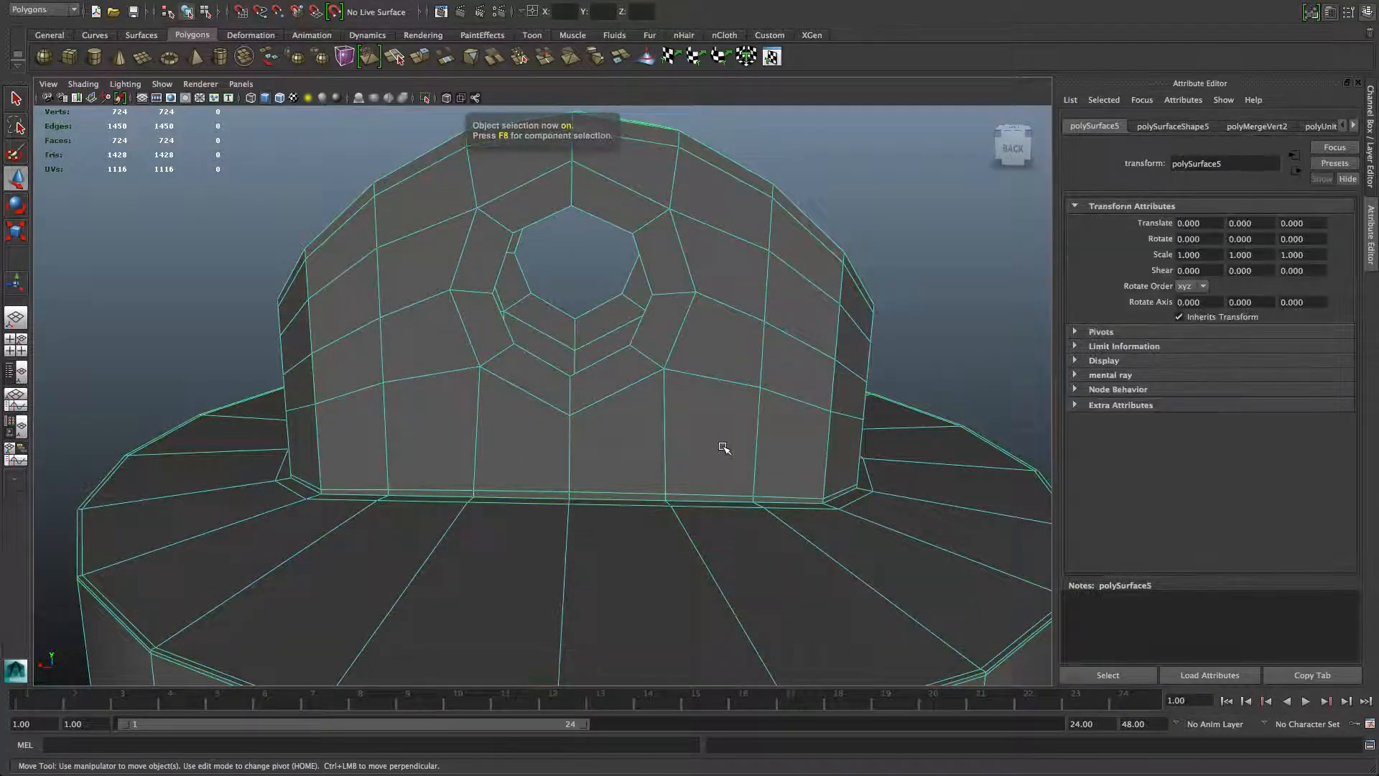
pyautogui.scroll(-3, 722, 448)
pyautogui.keyDown('alt'); pyautogui.moveTo(720, 449); pyautogui.dragTo(602, 452); pyautogui.keyUp('alt')
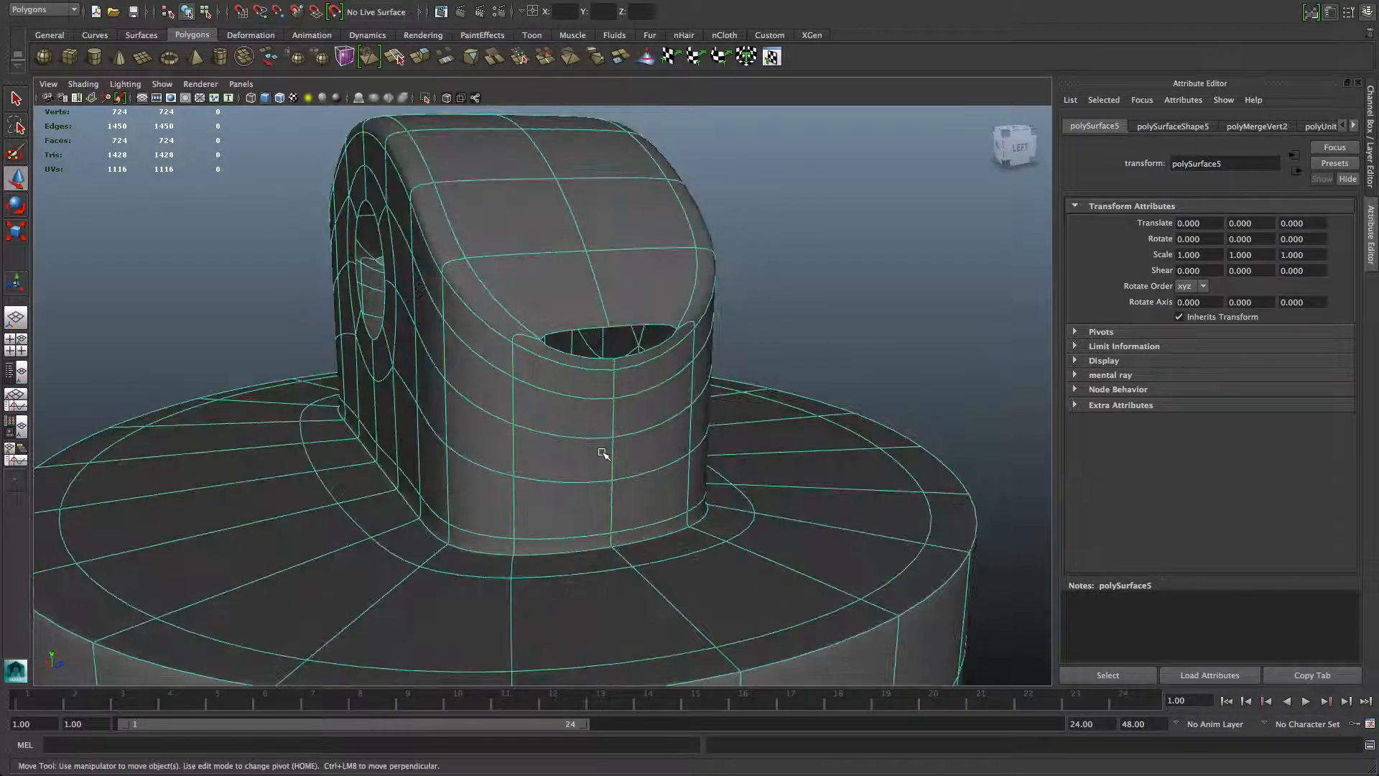
pyautogui.press('F8')
pyautogui.press('F8')
pyautogui.keyDown('alt'); pyautogui.moveTo(615, 403); pyautogui.dragTo(581, 434); pyautogui.keyUp('alt')
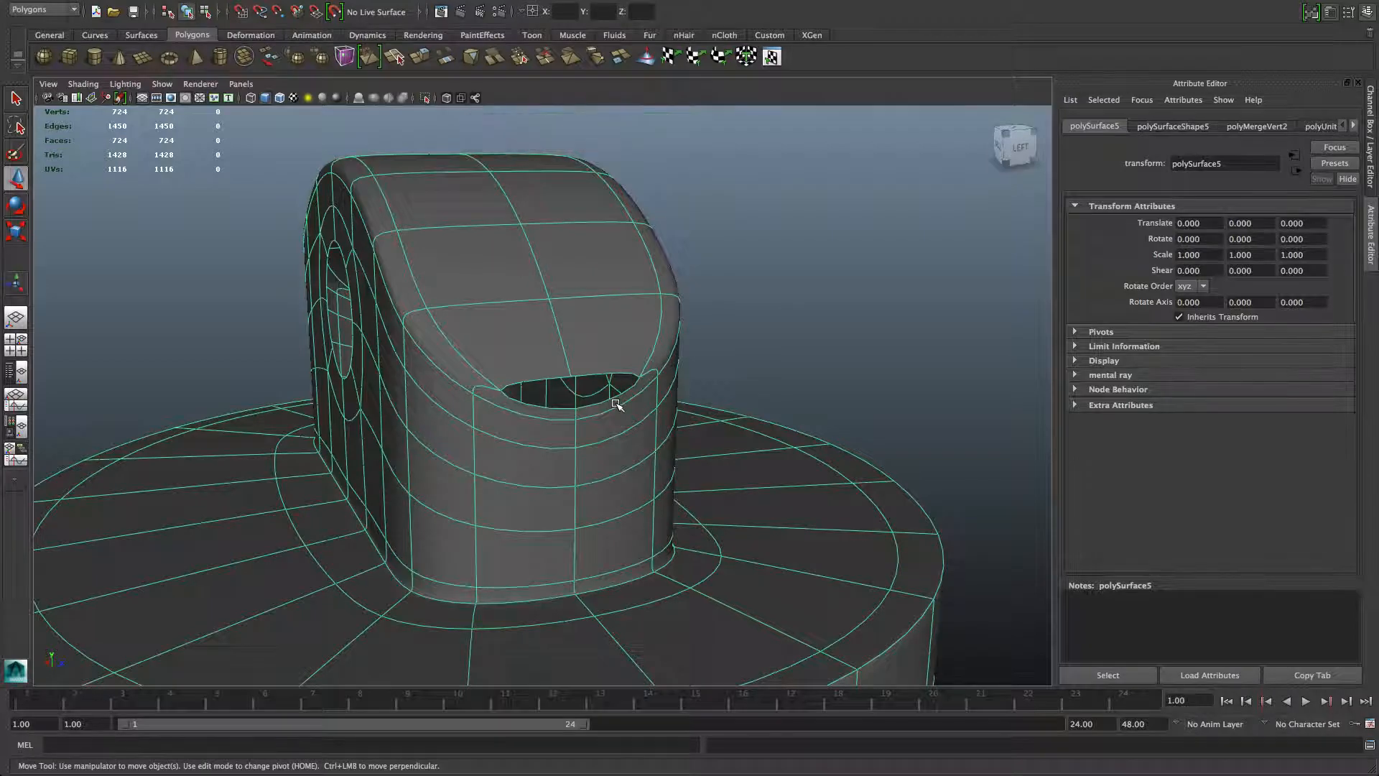
pyautogui.press('1')
# Select the border edges of the triangular opening on one end of the arched block and close it with Fill Hole
pyautogui.keyDown('alt'); pyautogui.moveTo(608, 357); pyautogui.dragTo(551, 316); pyautogui.keyUp('alt')
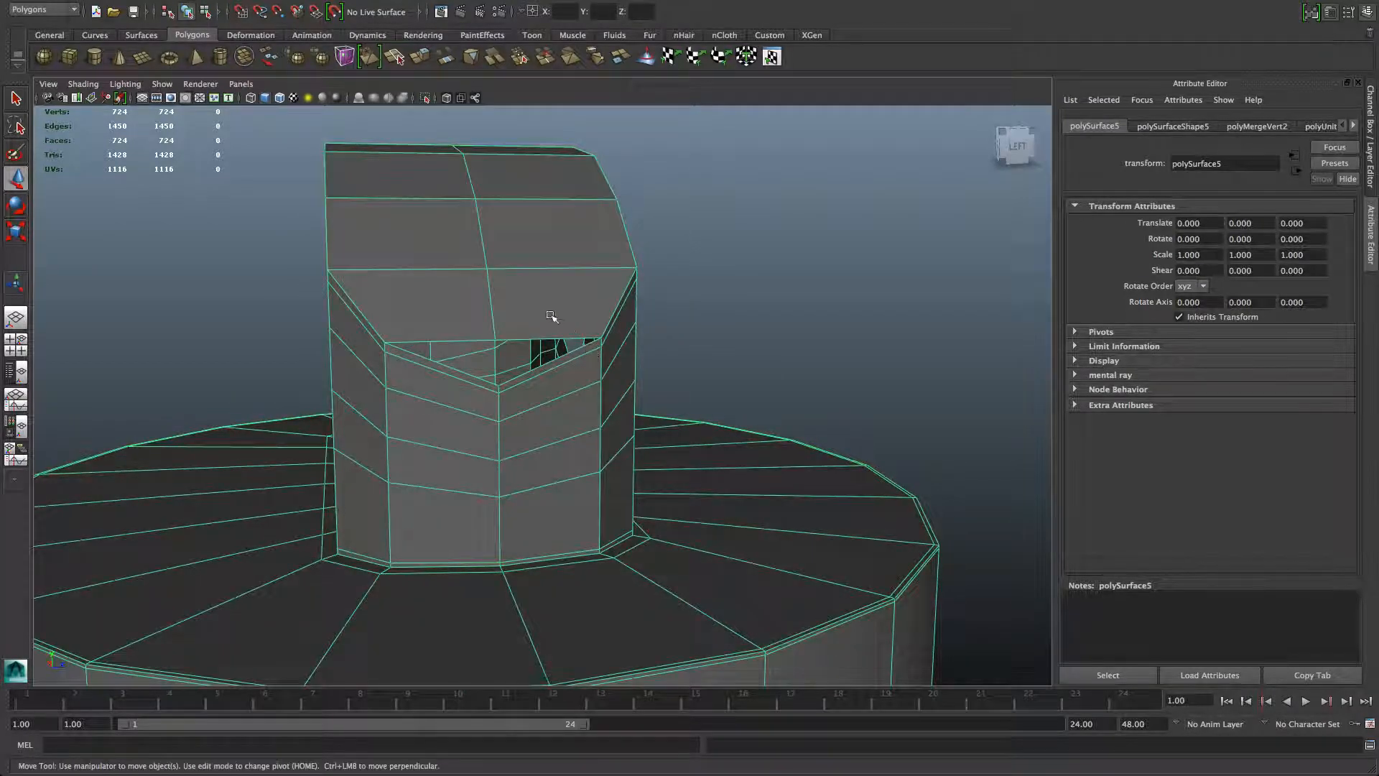
pyautogui.moveTo(555, 275); pyautogui.dragTo(540, 330, button='right')
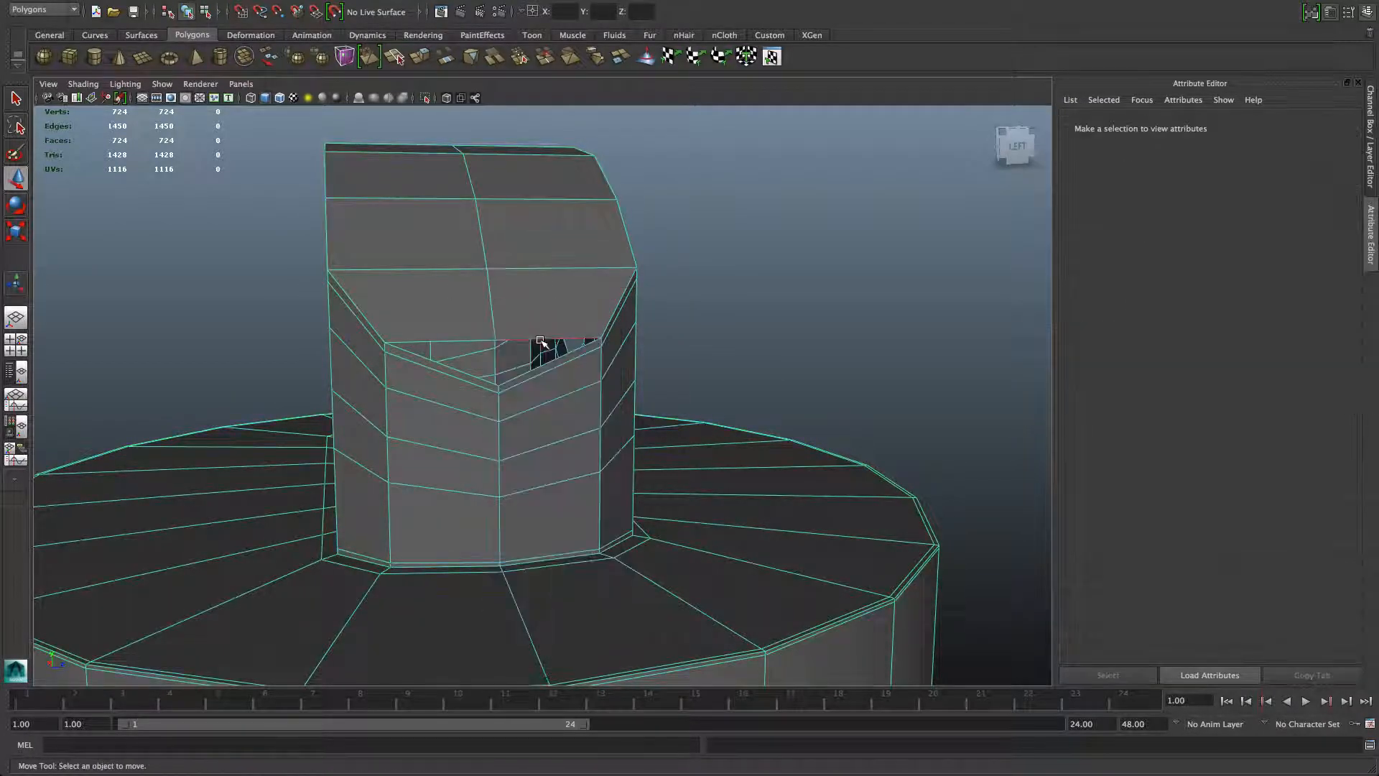
pyautogui.doubleClick(540, 339)
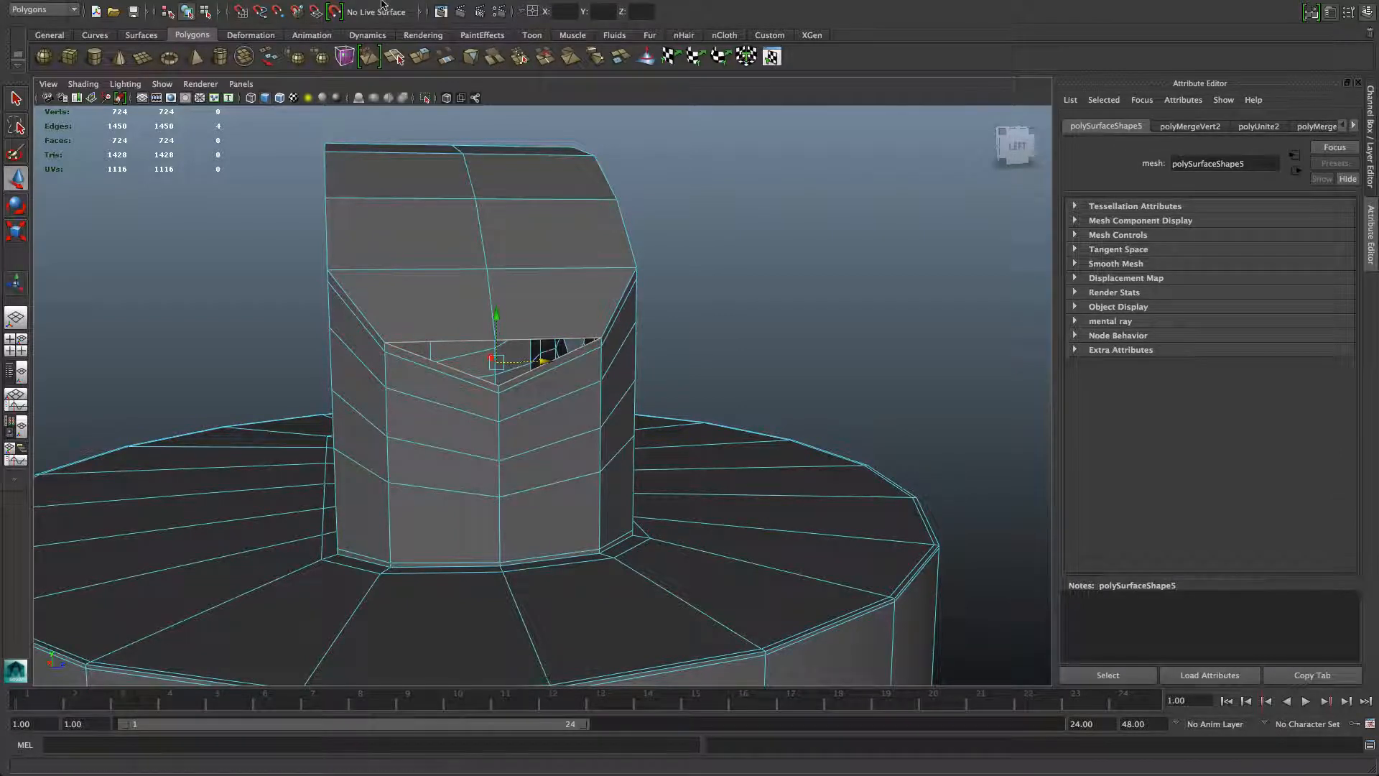
pyautogui.moveTo(386, 4)
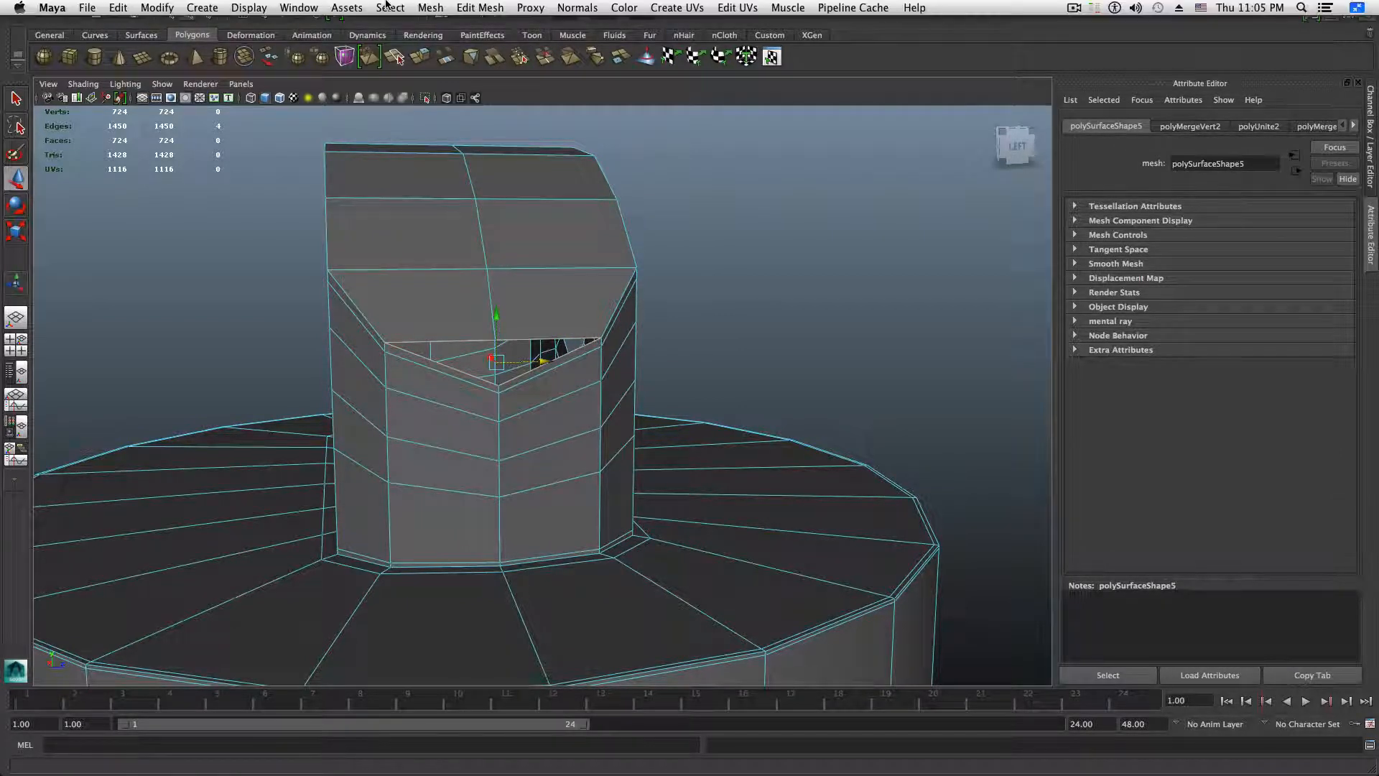
pyautogui.click(475, 8)
pyautogui.moveTo(443, 6)
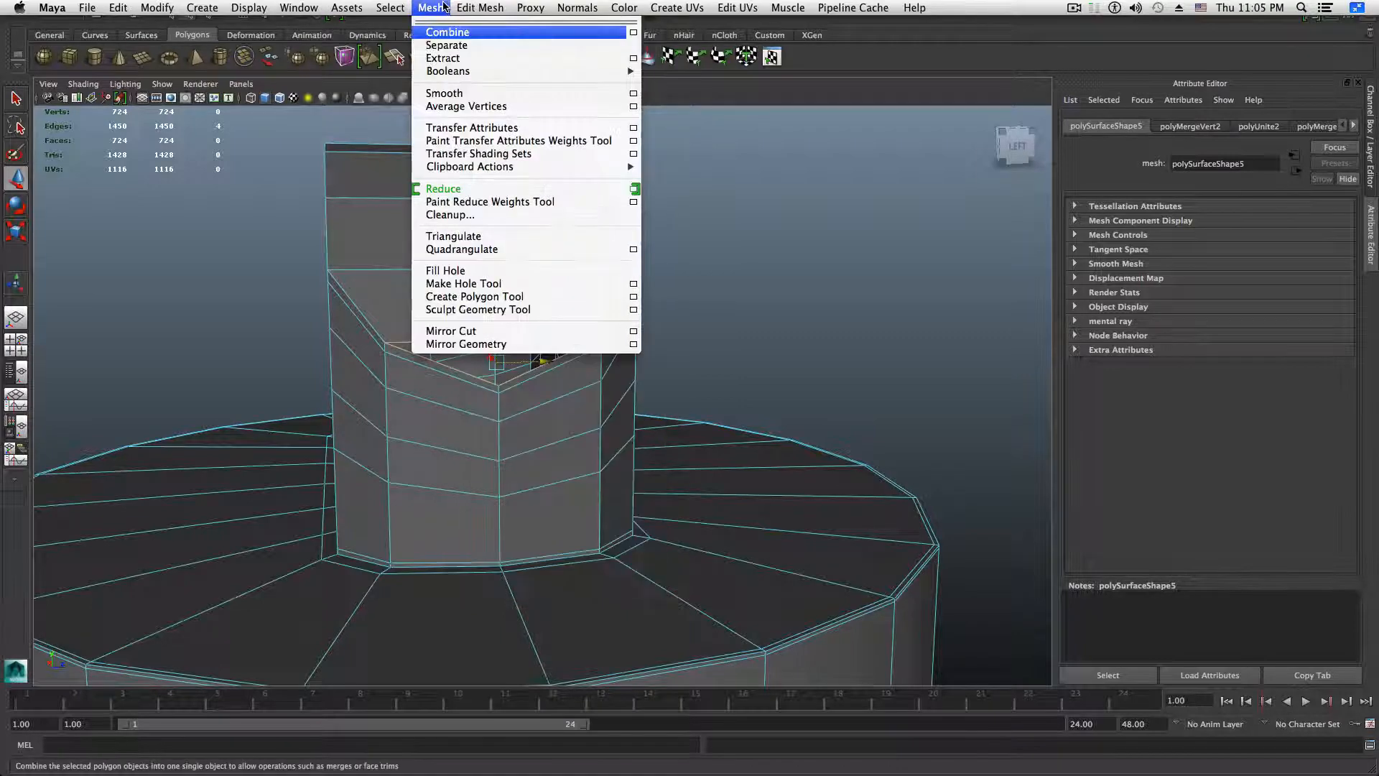
pyautogui.click(446, 270)
# Select the border edges of the matching opening on the block's opposite end and fill that hole too
pyautogui.keyDown('alt'); pyautogui.moveTo(307, 321); pyautogui.dragTo(569, 312); pyautogui.keyUp('alt')
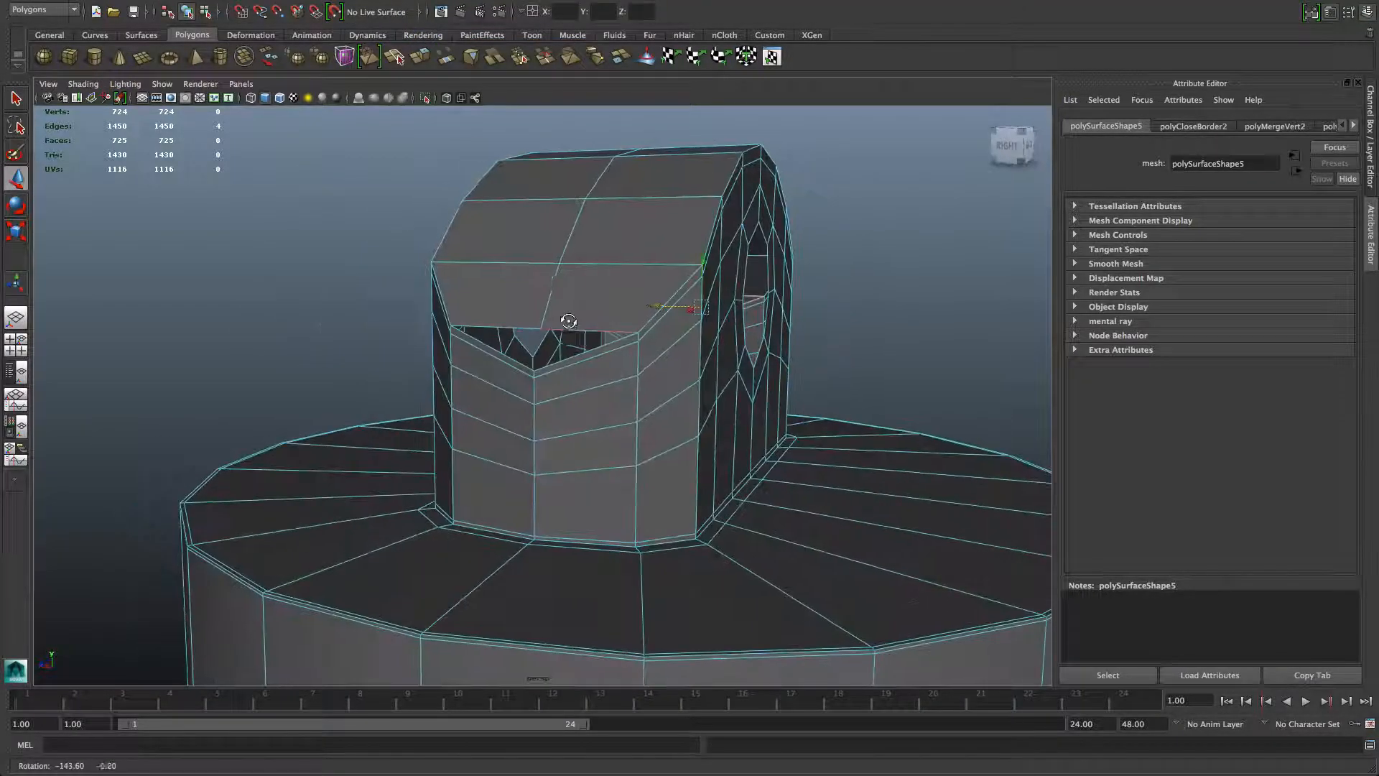
pyautogui.keyDown('alt'); pyautogui.moveTo(555, 415); pyautogui.dragTo(556, 420); pyautogui.keyUp('alt')
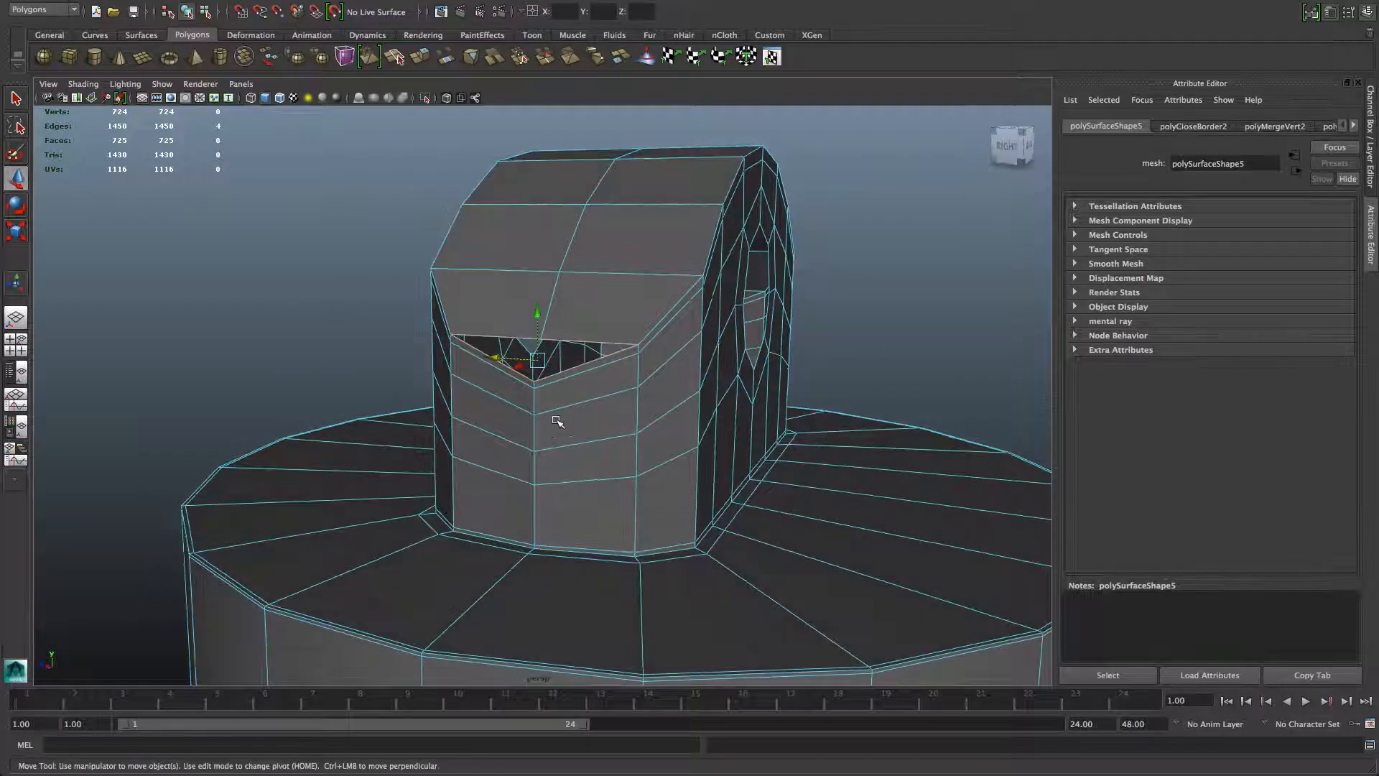
pyautogui.press('t')
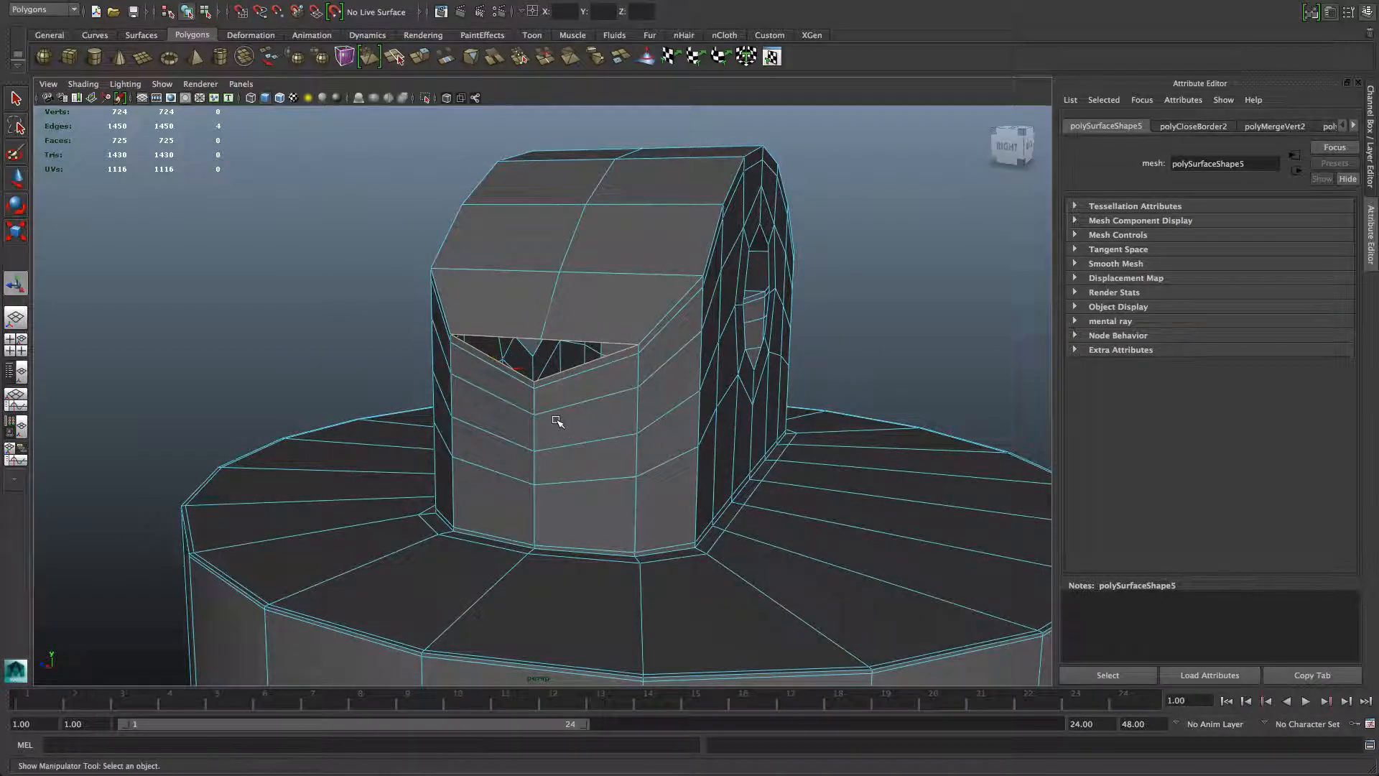
pyautogui.press('g')
pyautogui.keyDown('alt'); pyautogui.moveTo(564, 351); pyautogui.dragTo(462, 214); pyautogui.keyUp('alt')
pyautogui.scroll(-5, 702, 391)
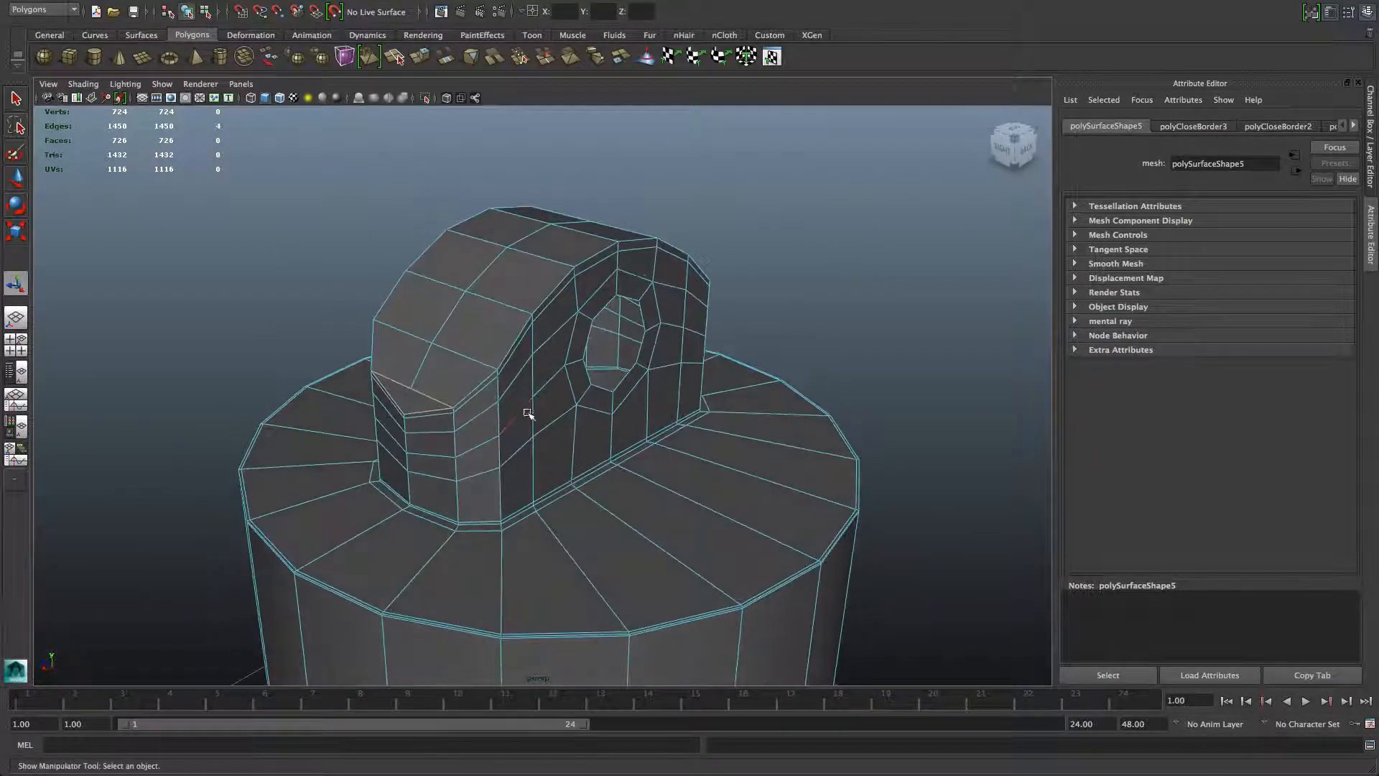
# Select the border edge loops of the round hole on both faces of the arched block
pyautogui.keyDown('alt'); pyautogui.moveTo(528, 415); pyautogui.dragTo(576, 325); pyautogui.keyUp('alt')
pyautogui.keyDown('alt'); pyautogui.moveTo(576, 325); pyautogui.dragTo(669, 356, button='right'); pyautogui.keyUp('alt')
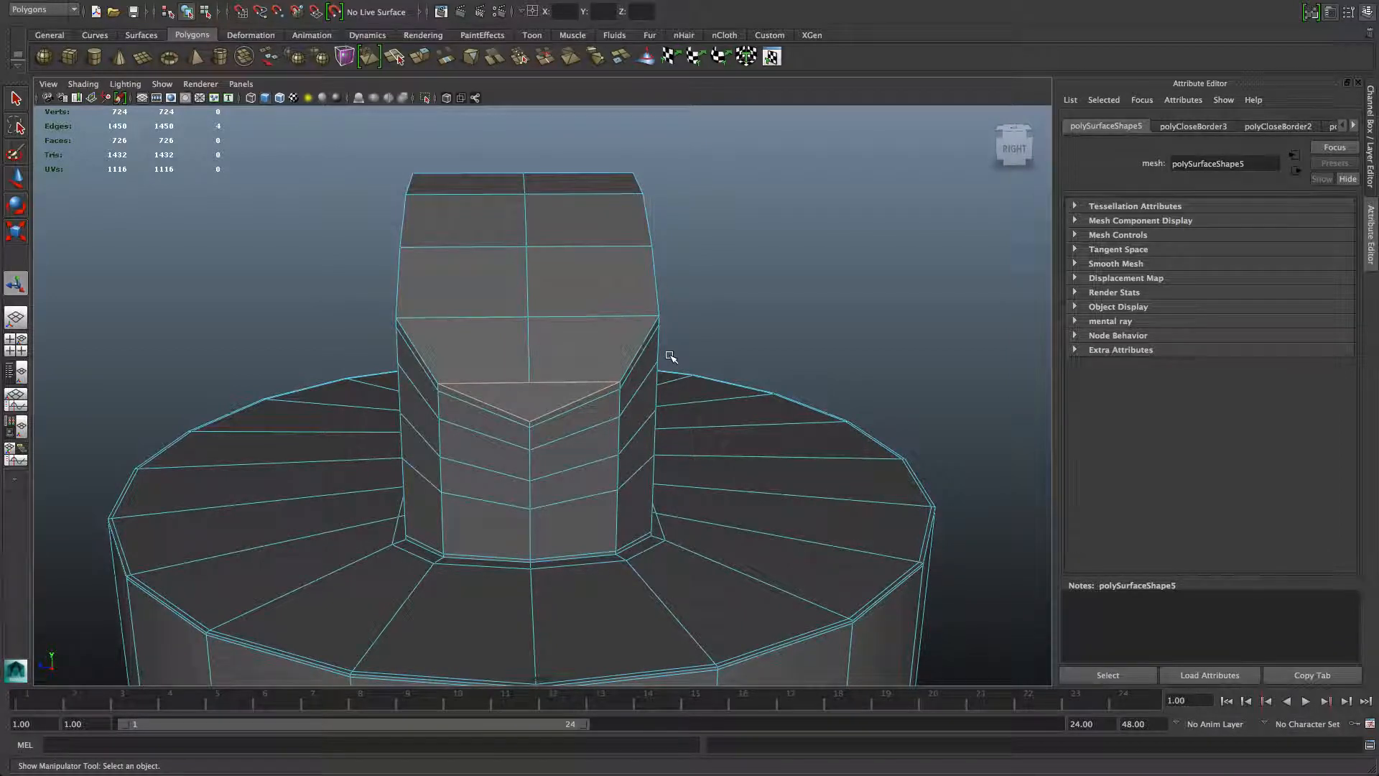
pyautogui.keyDown('alt'); pyautogui.moveTo(659, 351); pyautogui.dragTo(672, 489); pyautogui.keyUp('alt')
pyautogui.press('F8')
pyautogui.moveTo(593, 466)
pyautogui.keyDown('alt'); pyautogui.mouseDown()
pyautogui.moveTo(708, 455)
pyautogui.moveTo(599, 454)
pyautogui.mouseUp(); pyautogui.keyUp('alt')
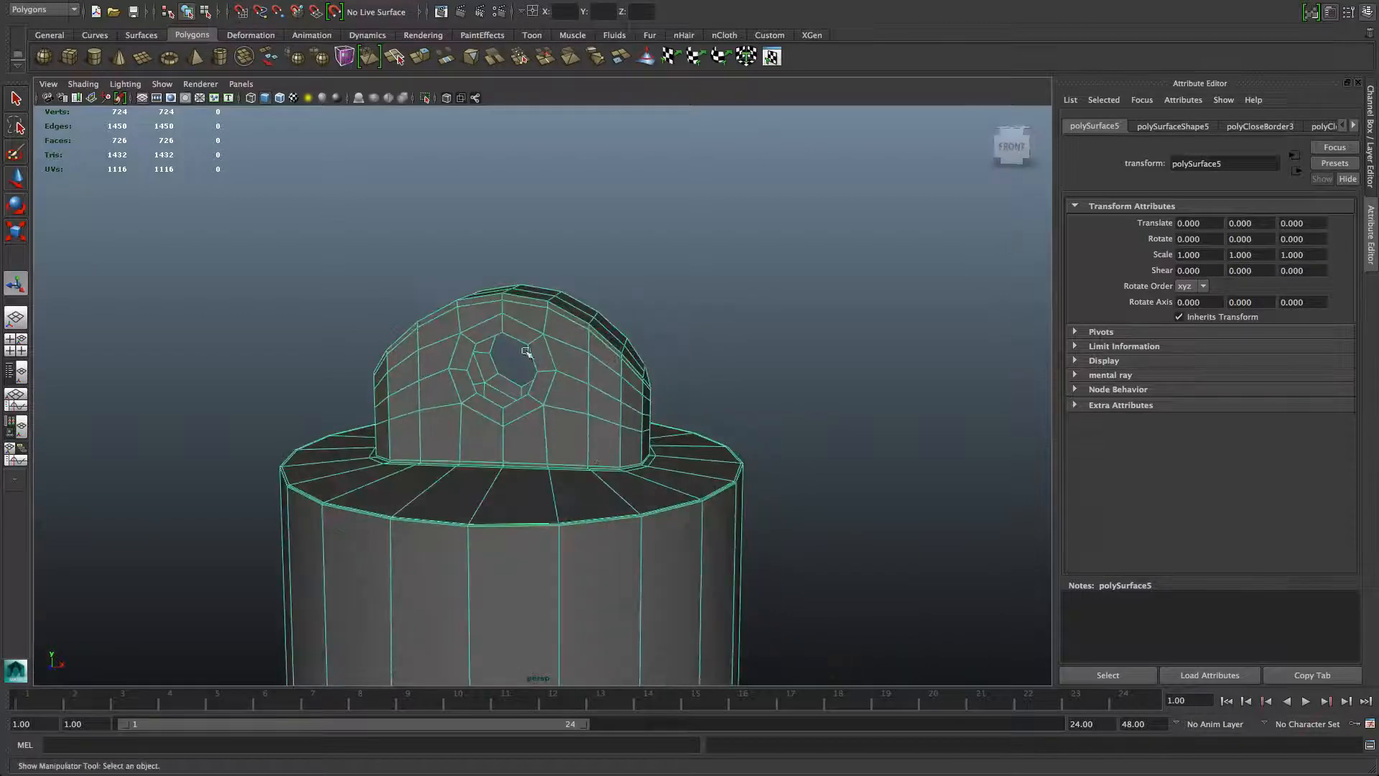
pyautogui.keyDown('alt'); pyautogui.moveTo(520, 368); pyautogui.dragTo(745, 422, button='right'); pyautogui.keyUp('alt')
pyautogui.keyDown('alt'); pyautogui.moveTo(566, 386); pyautogui.dragTo(673, 481, button='middle'); pyautogui.keyUp('alt')
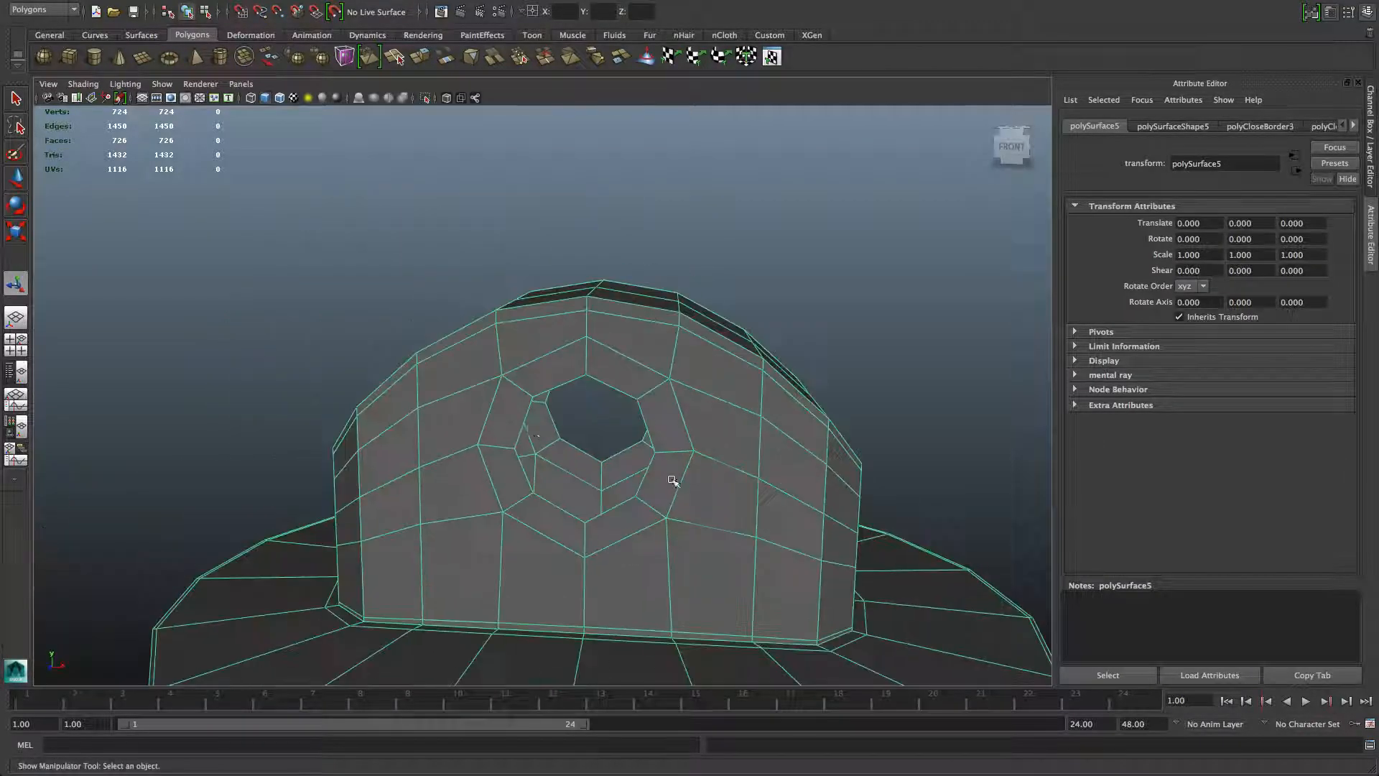
pyautogui.moveTo(572, 435)
pyautogui.keyDown('alt'); pyautogui.mouseDown()
pyautogui.moveTo(591, 431)
pyautogui.moveTo(551, 425)
pyautogui.mouseUp(); pyautogui.keyUp('alt')
pyautogui.moveTo(537, 416); pyautogui.dragTo(502, 384, button='right')
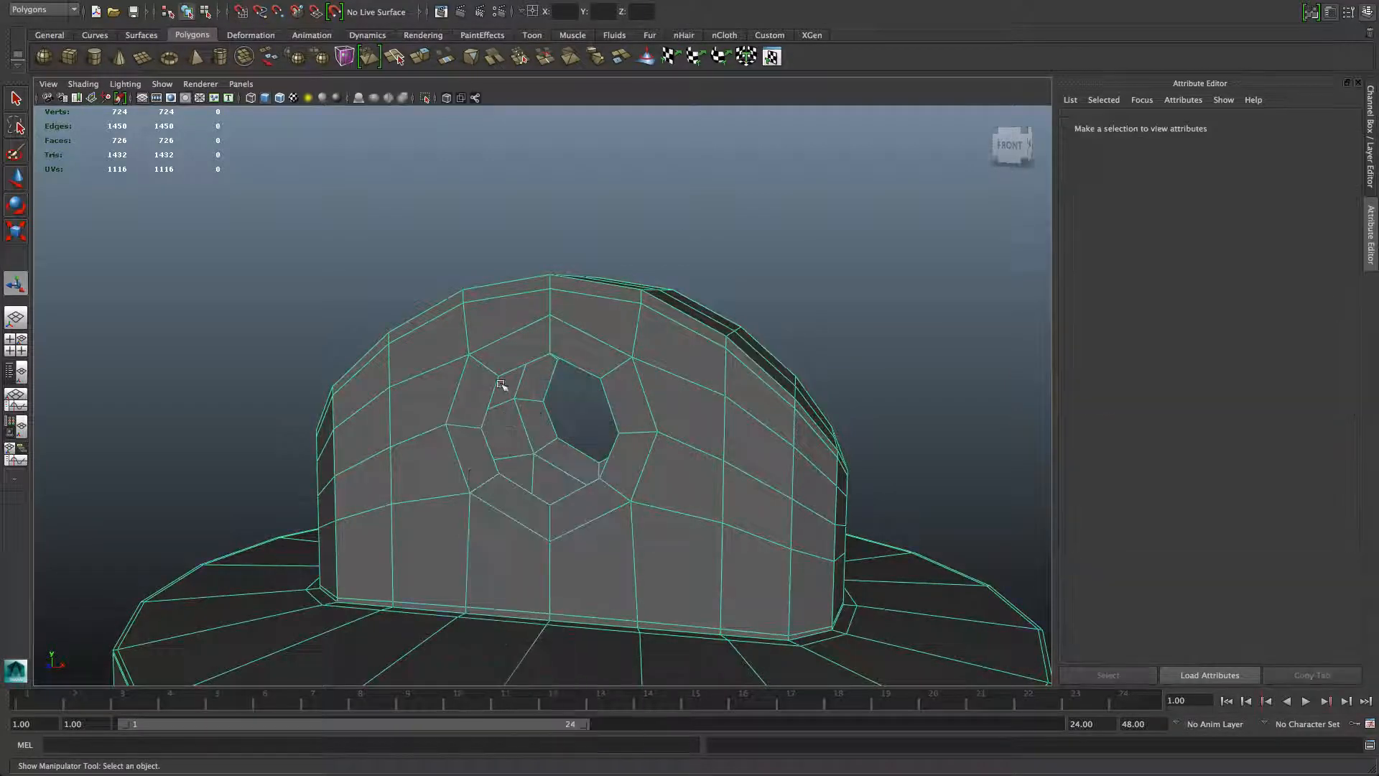
pyautogui.doubleClick(540, 443)
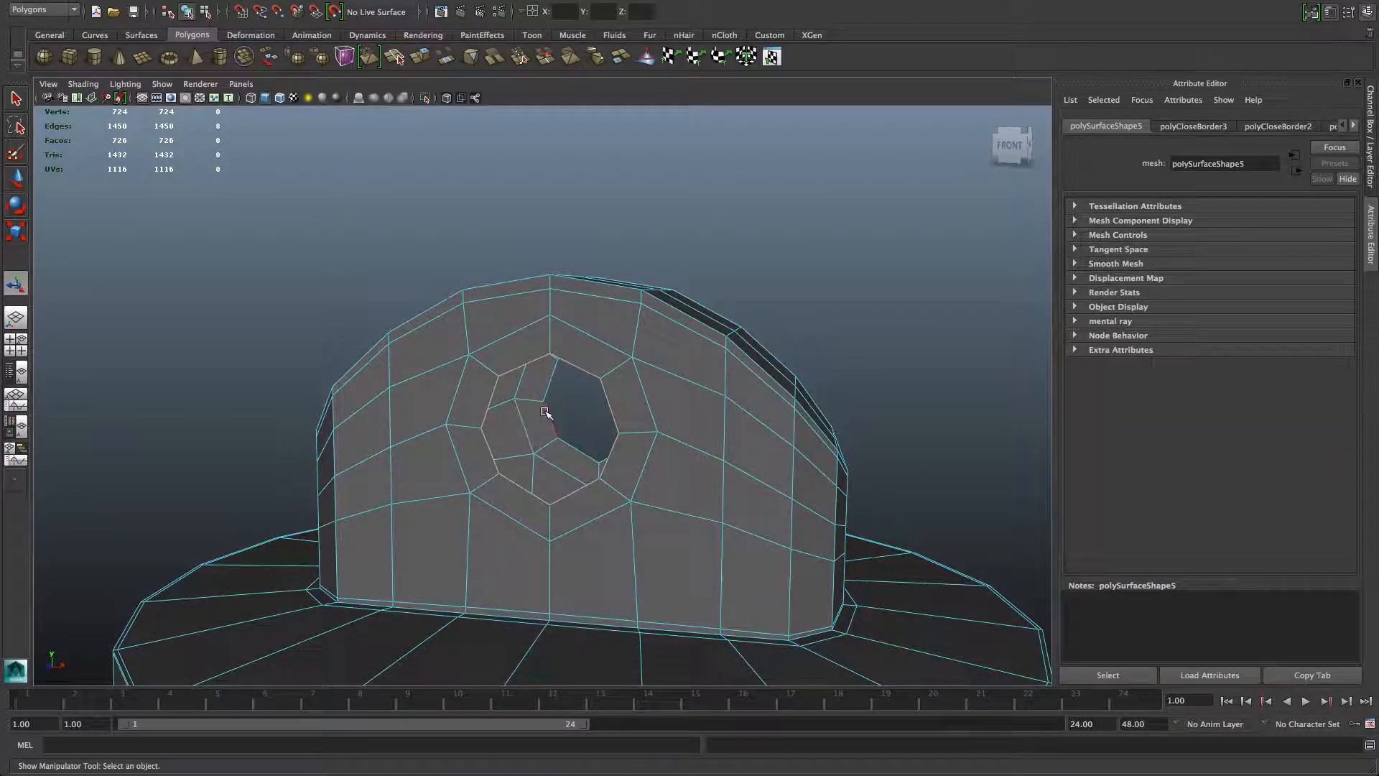
pyautogui.keyDown('shift'); pyautogui.doubleClick(546, 412); pyautogui.keyUp('shift')
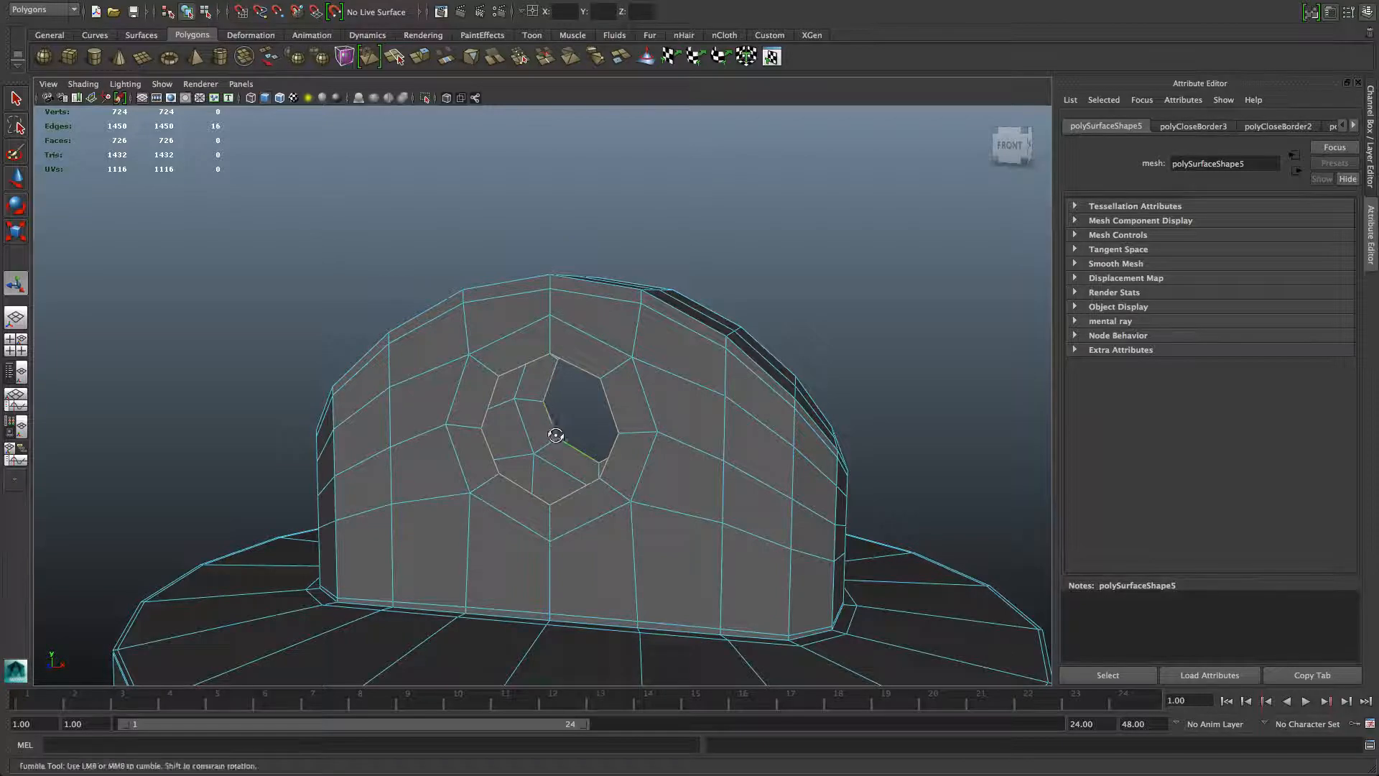
pyautogui.moveTo(554, 433)
pyautogui.keyDown('alt'); pyautogui.mouseDown()
pyautogui.moveTo(582, 428)
pyautogui.moveTo(369, 440)
pyautogui.moveTo(400, 461)
pyautogui.moveTo(579, 431)
pyautogui.moveTo(567, 416)
pyautogui.mouseUp(); pyautogui.keyUp('alt')
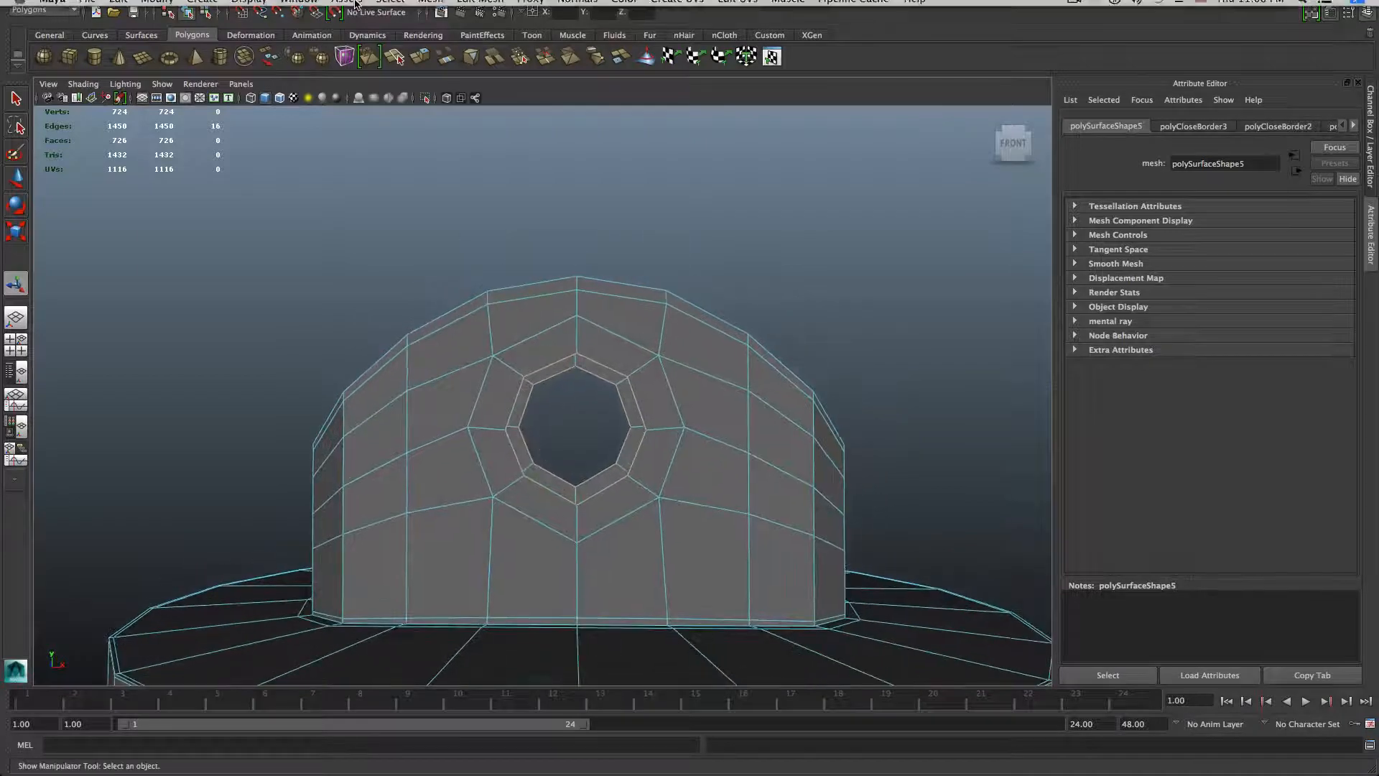
# Try to bridge the two selected hole borders and clear the edge selection
pyautogui.click(480, 8)
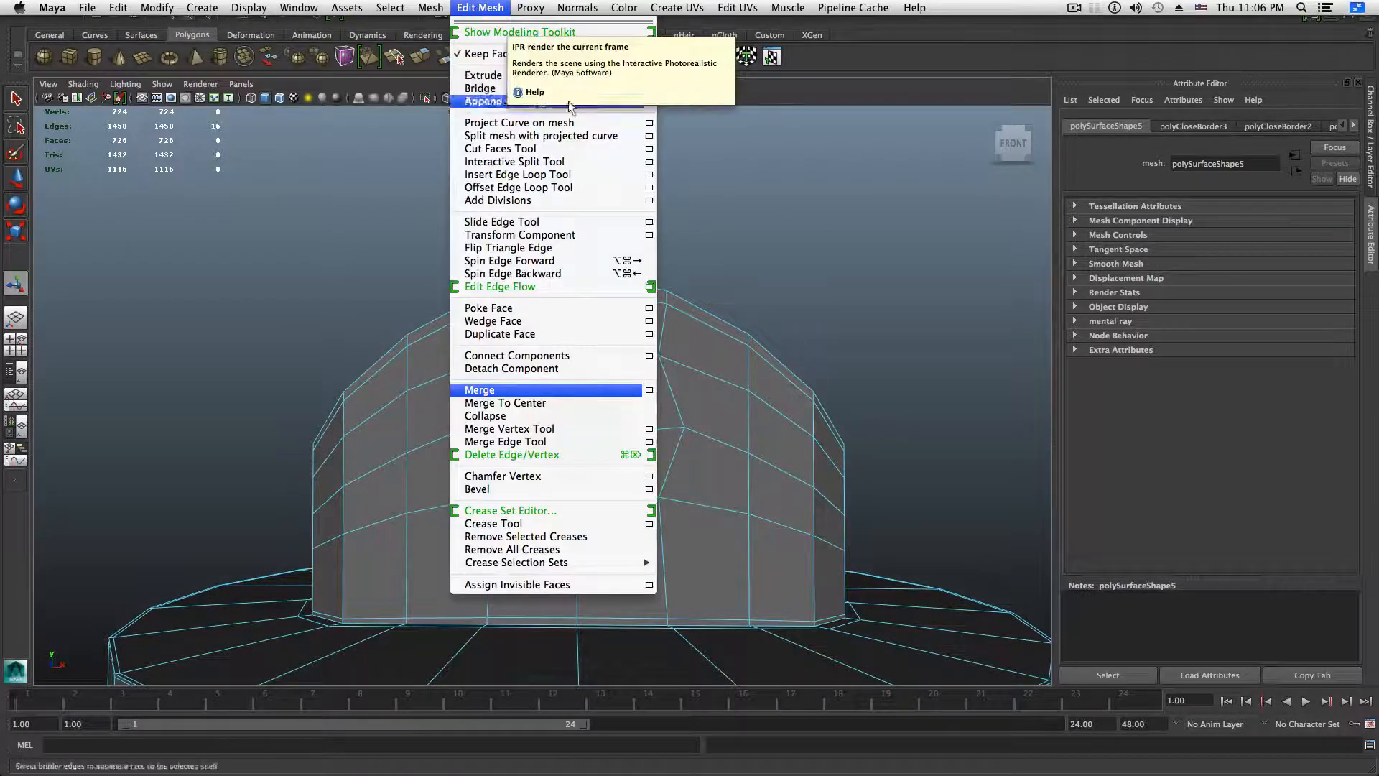
pyautogui.click(480, 89)
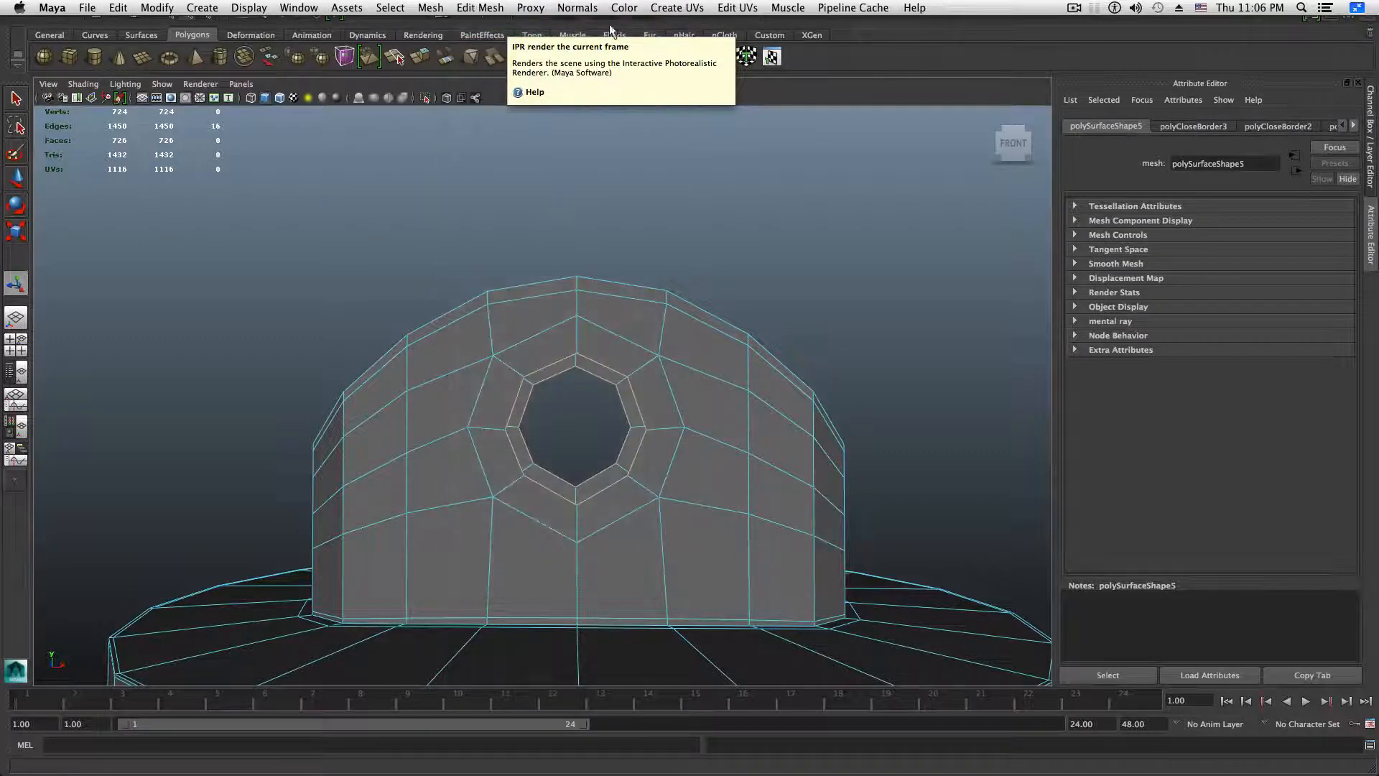
pyautogui.click(682, 204)
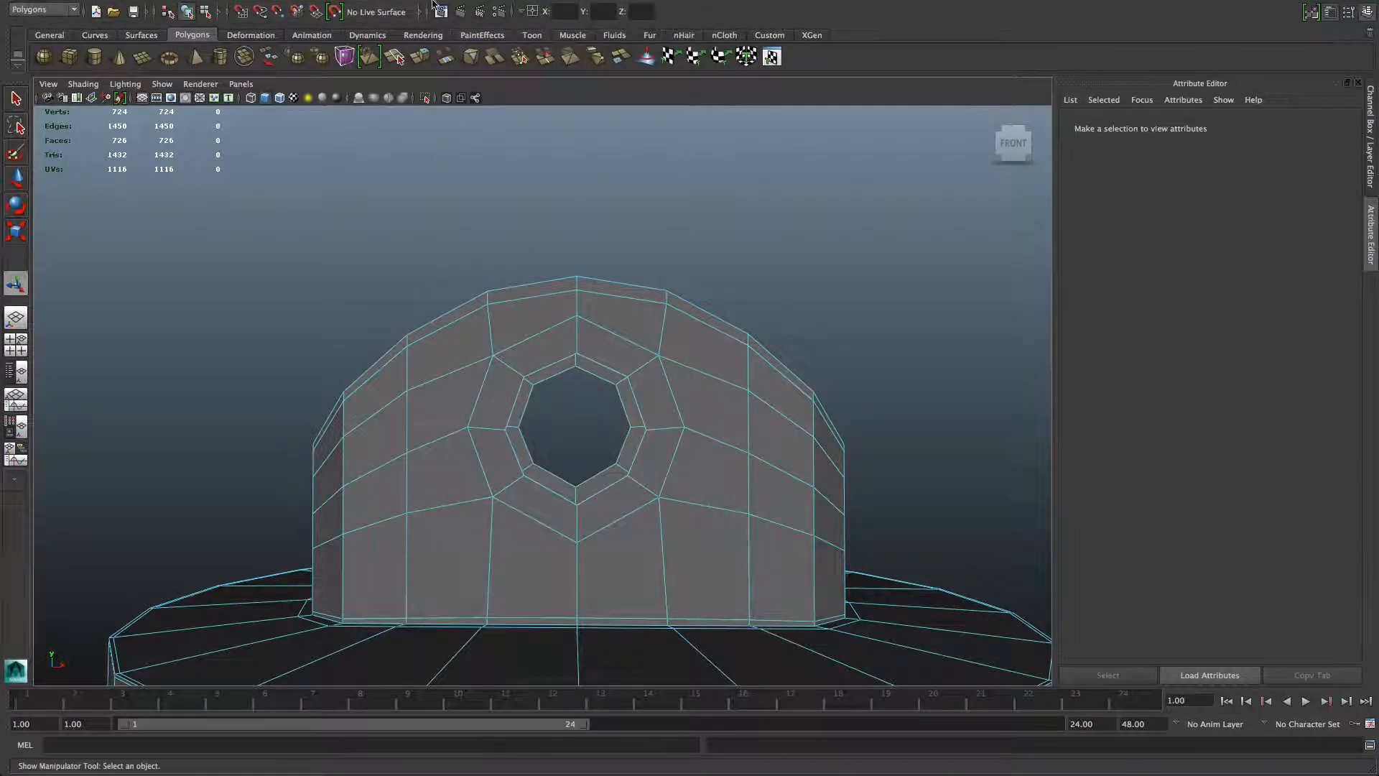
# Set the Bridge options to 1 division and a smoothing angle of 0, and select both round-hole border loops again
pyautogui.click(480, 8)
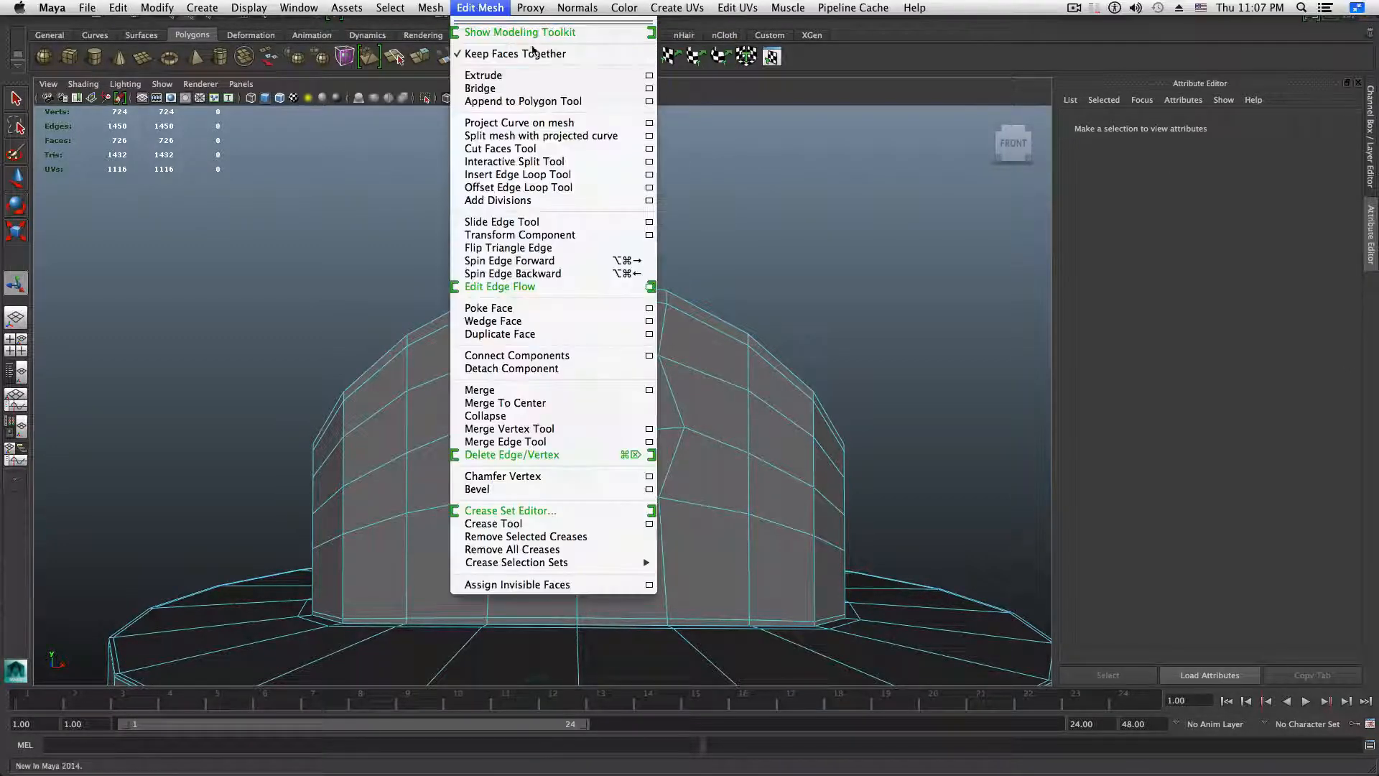
pyautogui.click(649, 89)
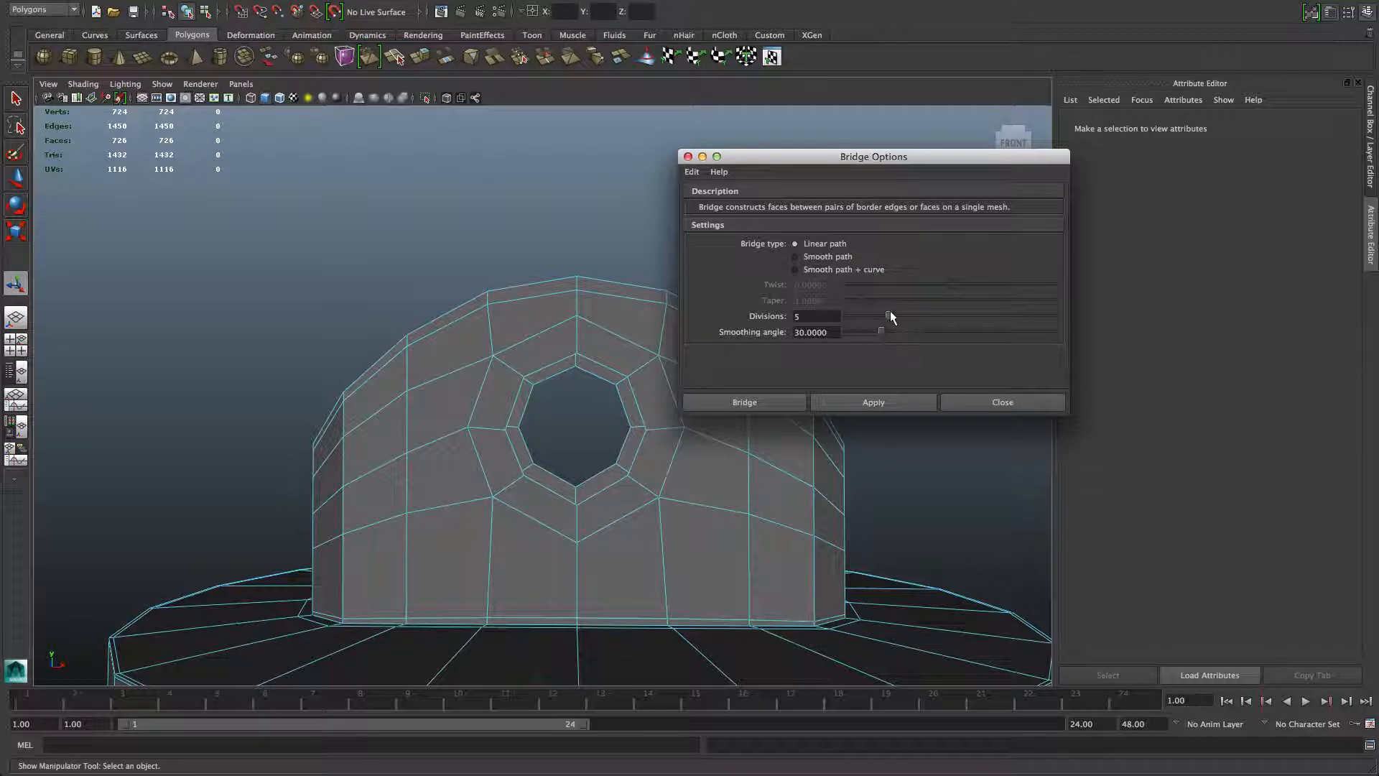
pyautogui.moveTo(881, 331); pyautogui.dragTo(821, 338)
pyautogui.doubleClick(631, 452)
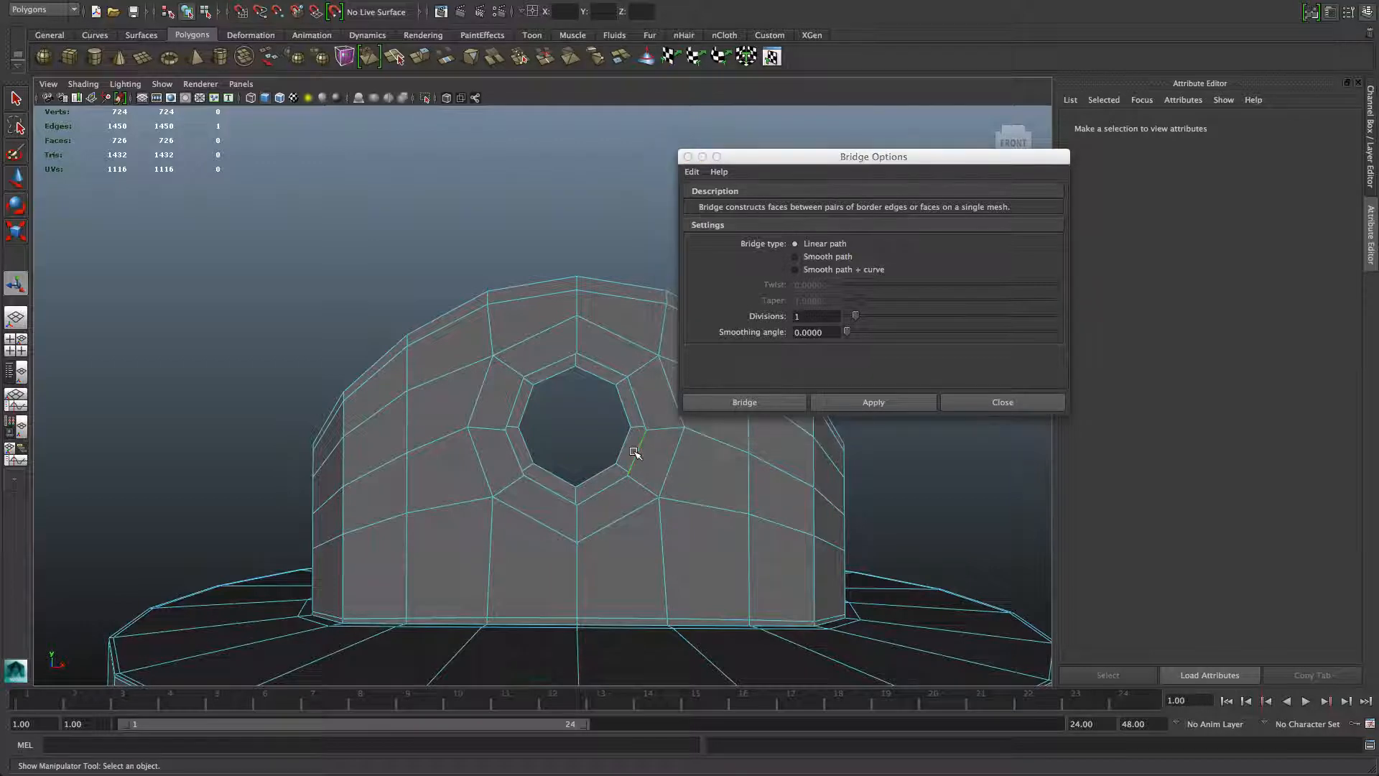
pyautogui.keyDown('alt'); pyautogui.moveTo(631, 447); pyautogui.dragTo(631, 467); pyautogui.keyUp('alt')
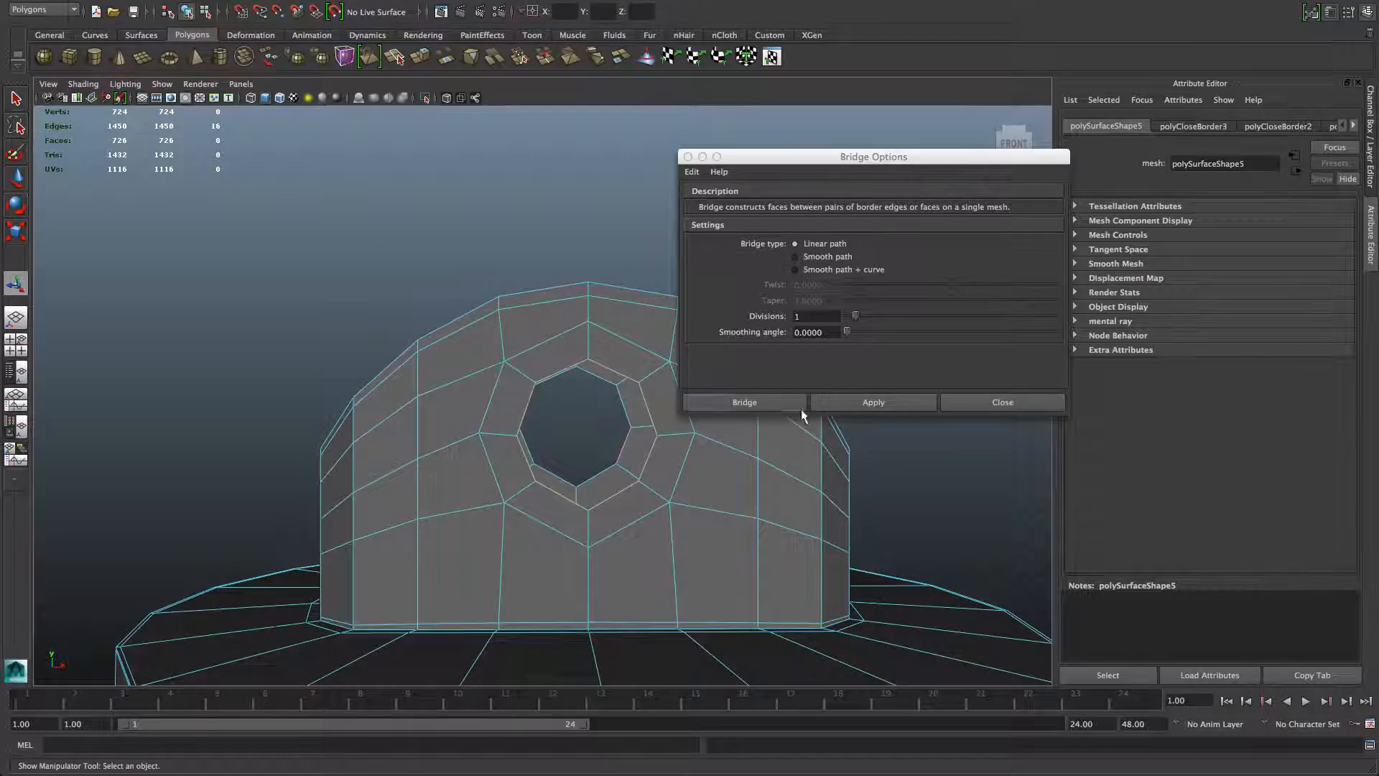
# Try bridging the two hole borders along a linear path, inspect the inner walls, and undo the bridge
pyautogui.click(859, 403)
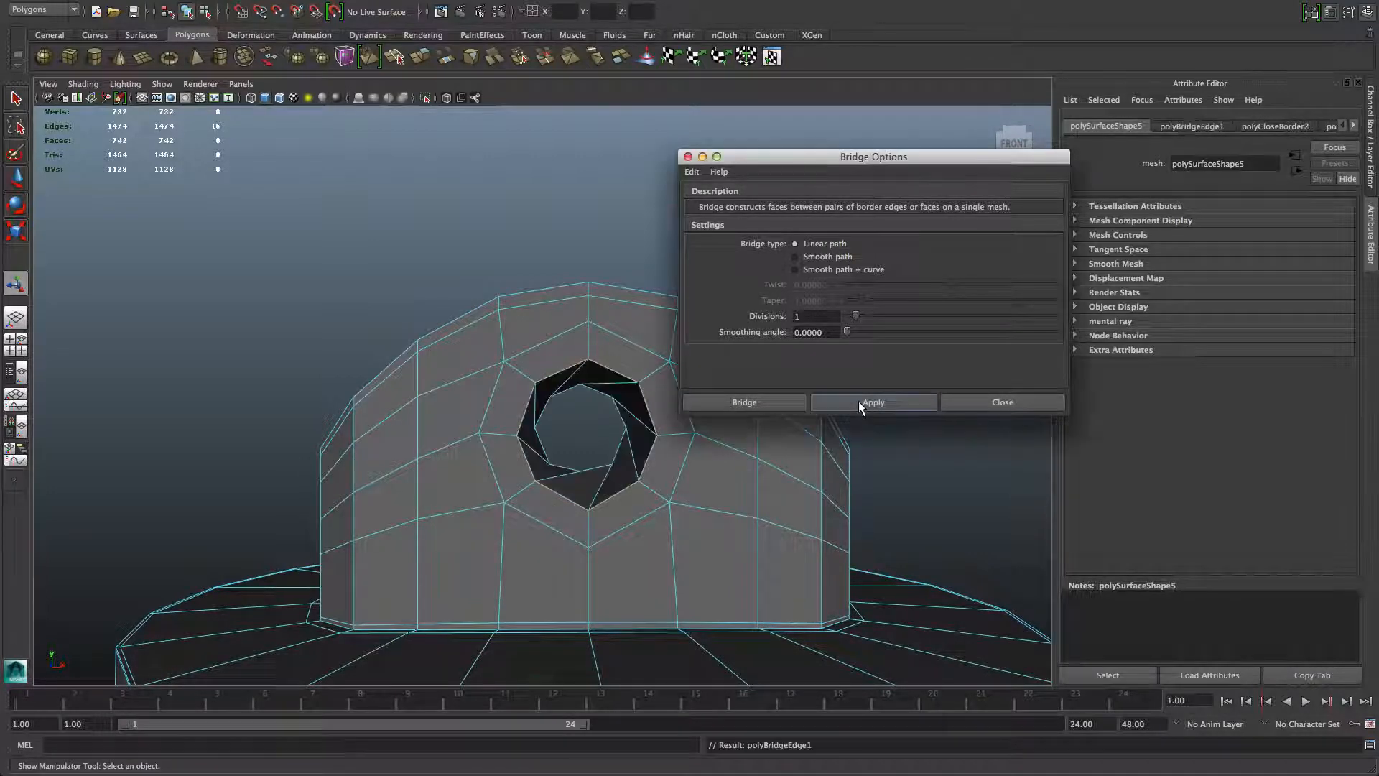
pyautogui.keyDown('alt'); pyautogui.moveTo(671, 428); pyautogui.dragTo(625, 455); pyautogui.keyUp('alt')
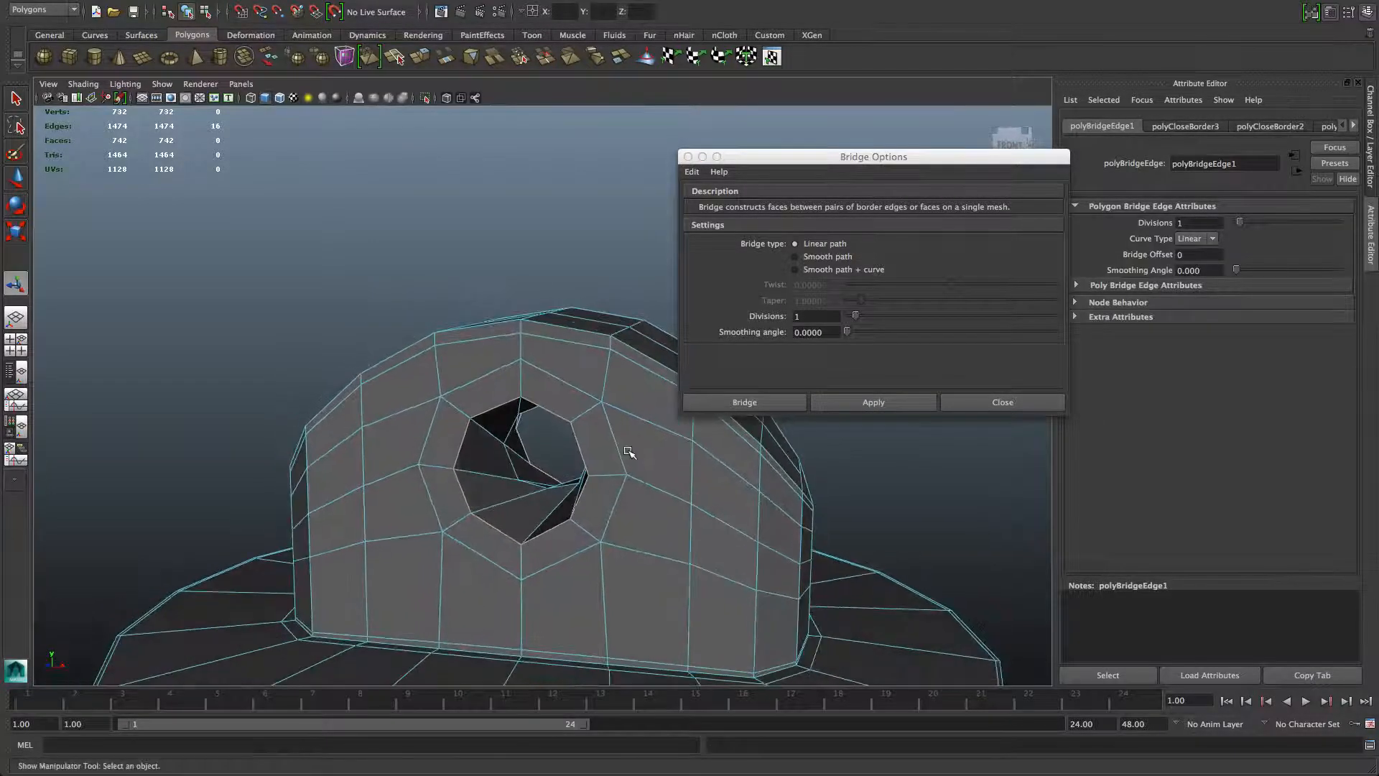
pyautogui.hotkey('ctrl', 'z')
# Switch the bridge type to Smooth path, try bridging the hole borders, and undo it
pyautogui.click(795, 256)
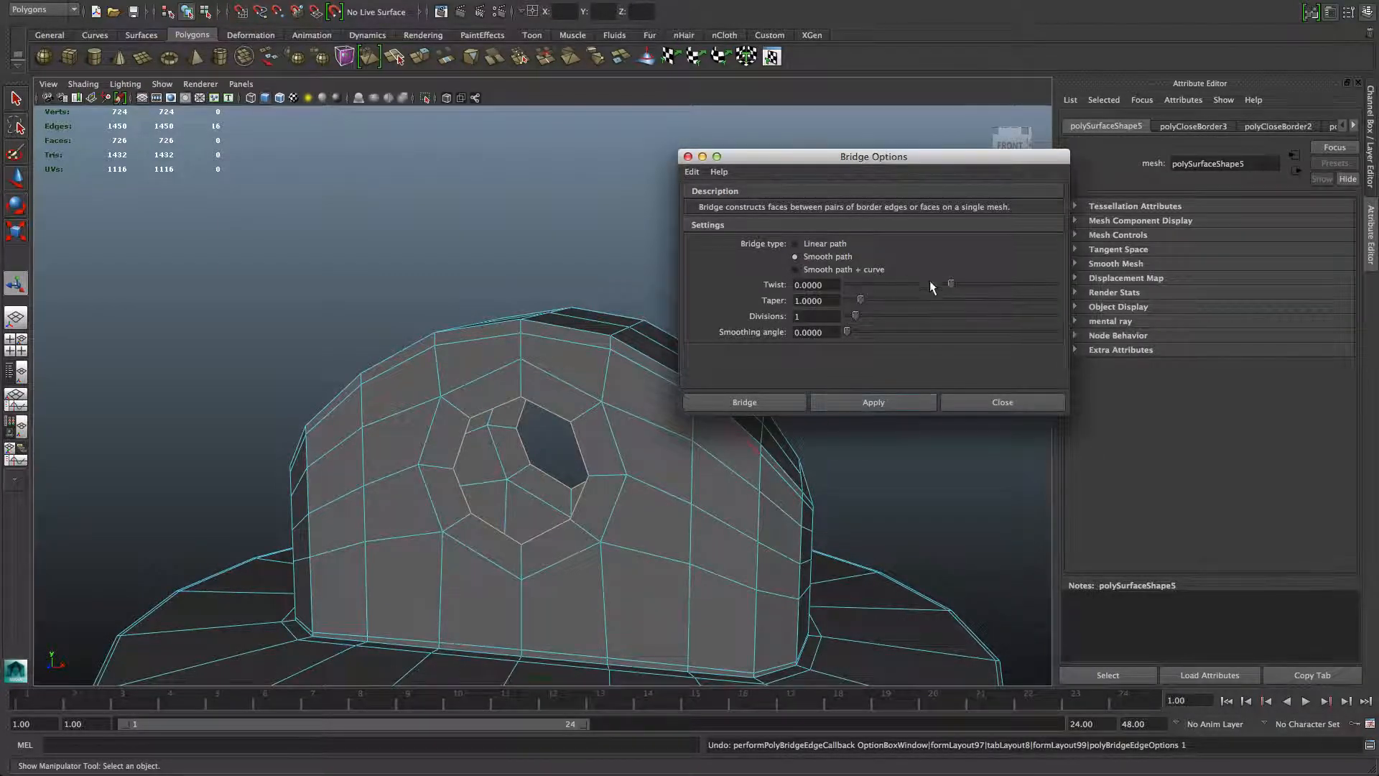
pyautogui.click(846, 403)
pyautogui.hotkey('ctrl', 'z')
pyautogui.hotkey('ctrl', 'z')
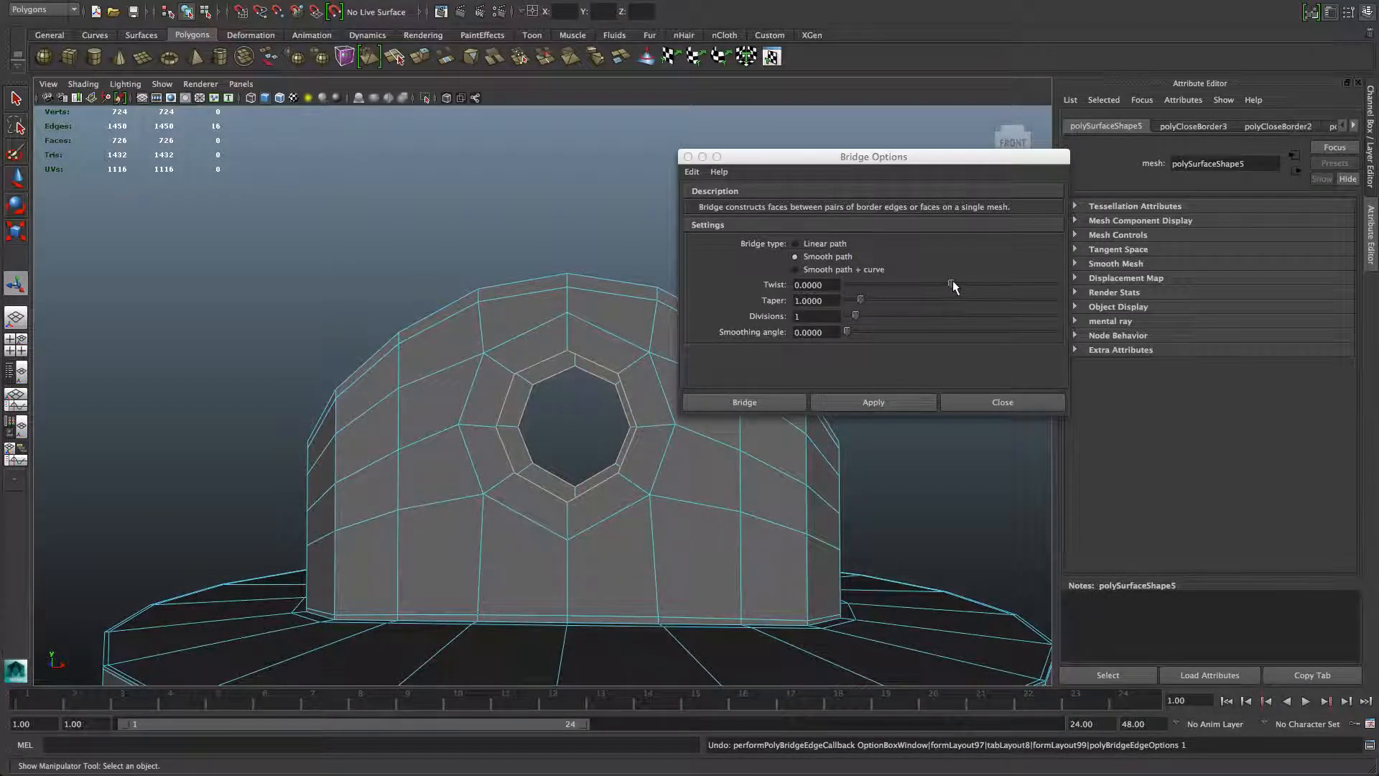
# Try a smooth-path bridge between the hole borders with a twist of -180 and undo it
pyautogui.moveTo(948, 283); pyautogui.dragTo(849, 291)
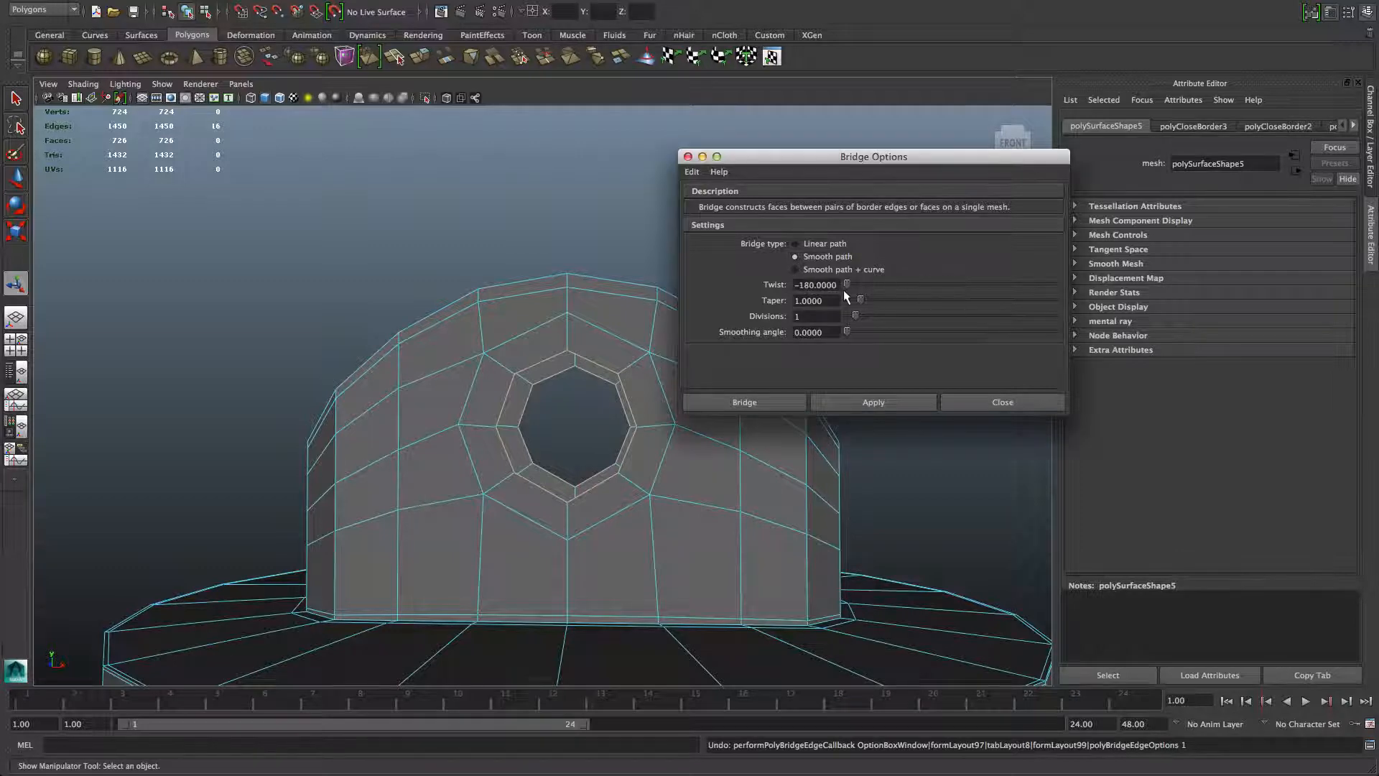
pyautogui.click(865, 400)
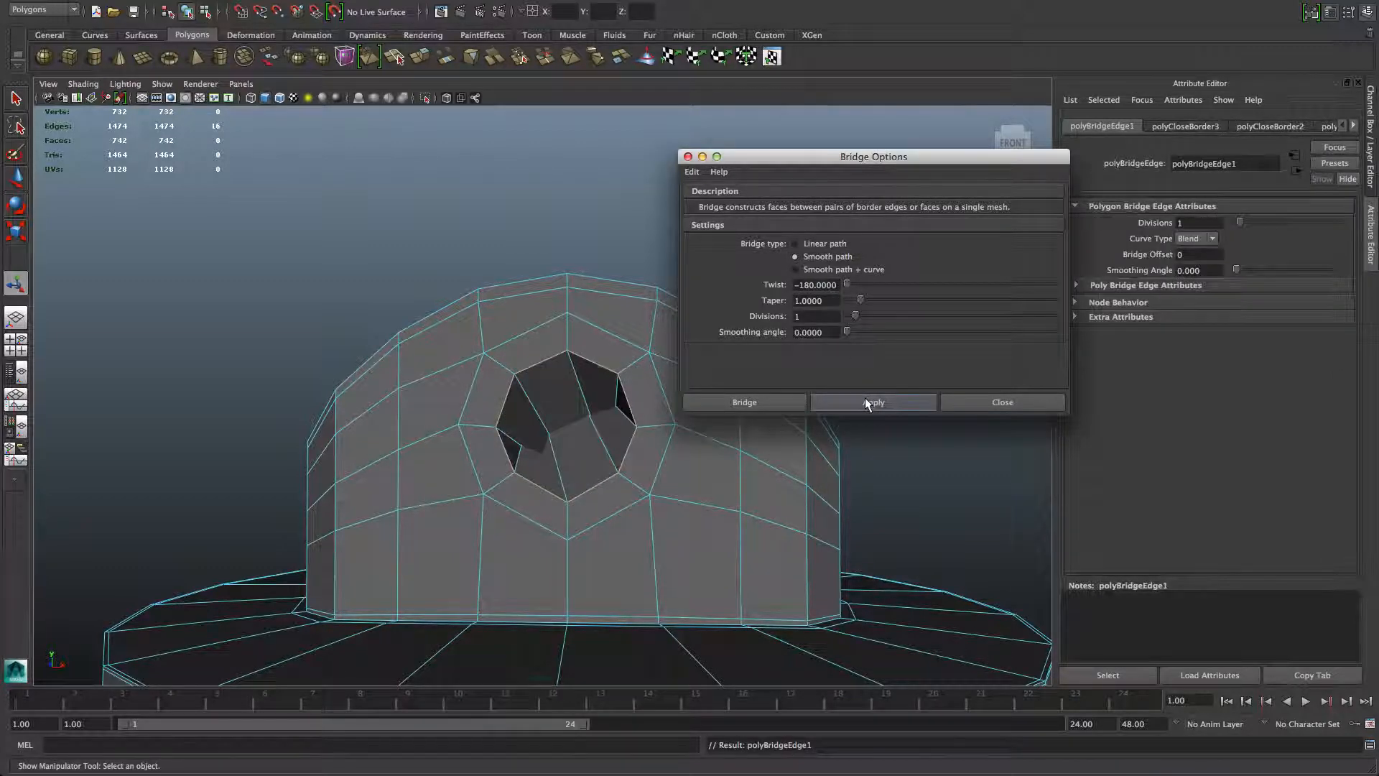
pyautogui.hotkey('ctrl', 'z')
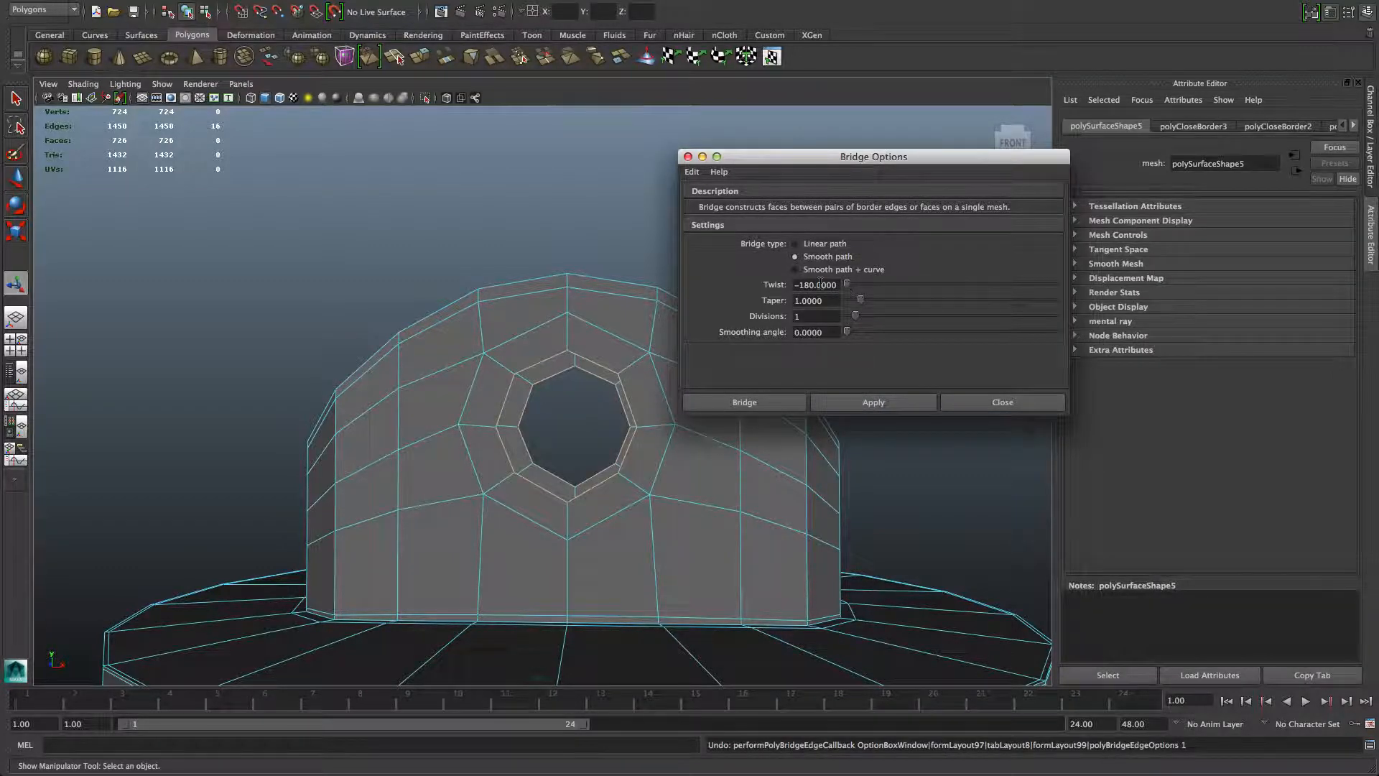
# Set the bridge twist to 0, reset the Bridge options to their defaults, and close them
pyautogui.doubleClick(821, 284)
pyautogui.write('0')
pyautogui.press('Return')
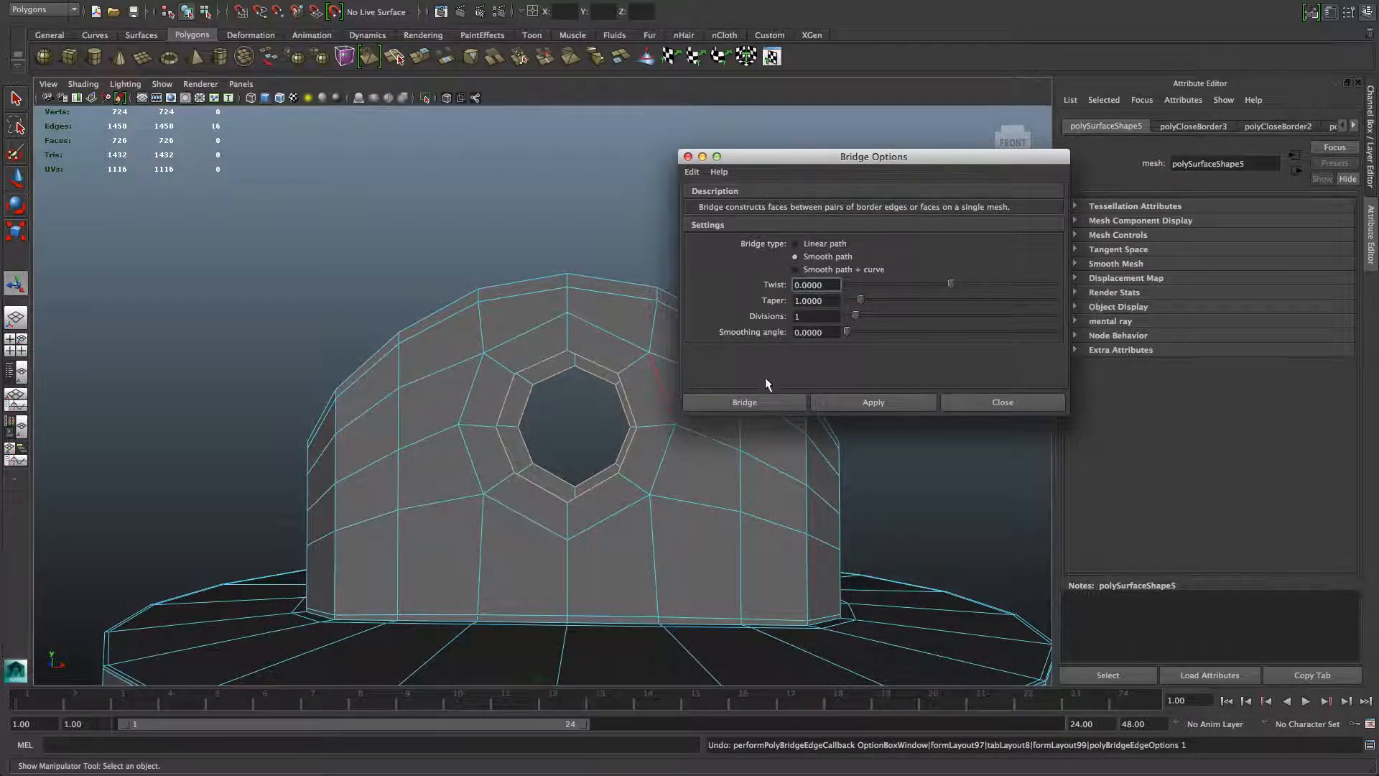
pyautogui.click(691, 172)
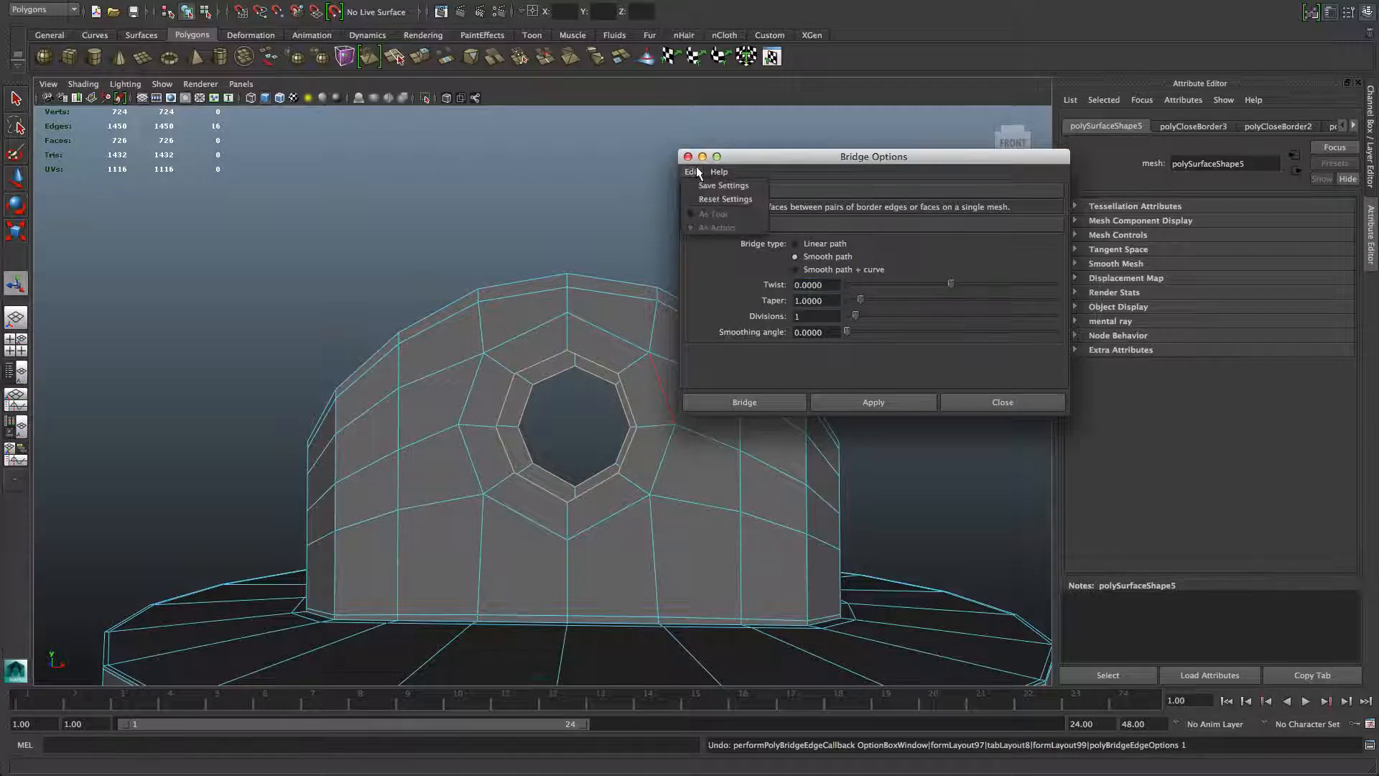
pyautogui.click(712, 202)
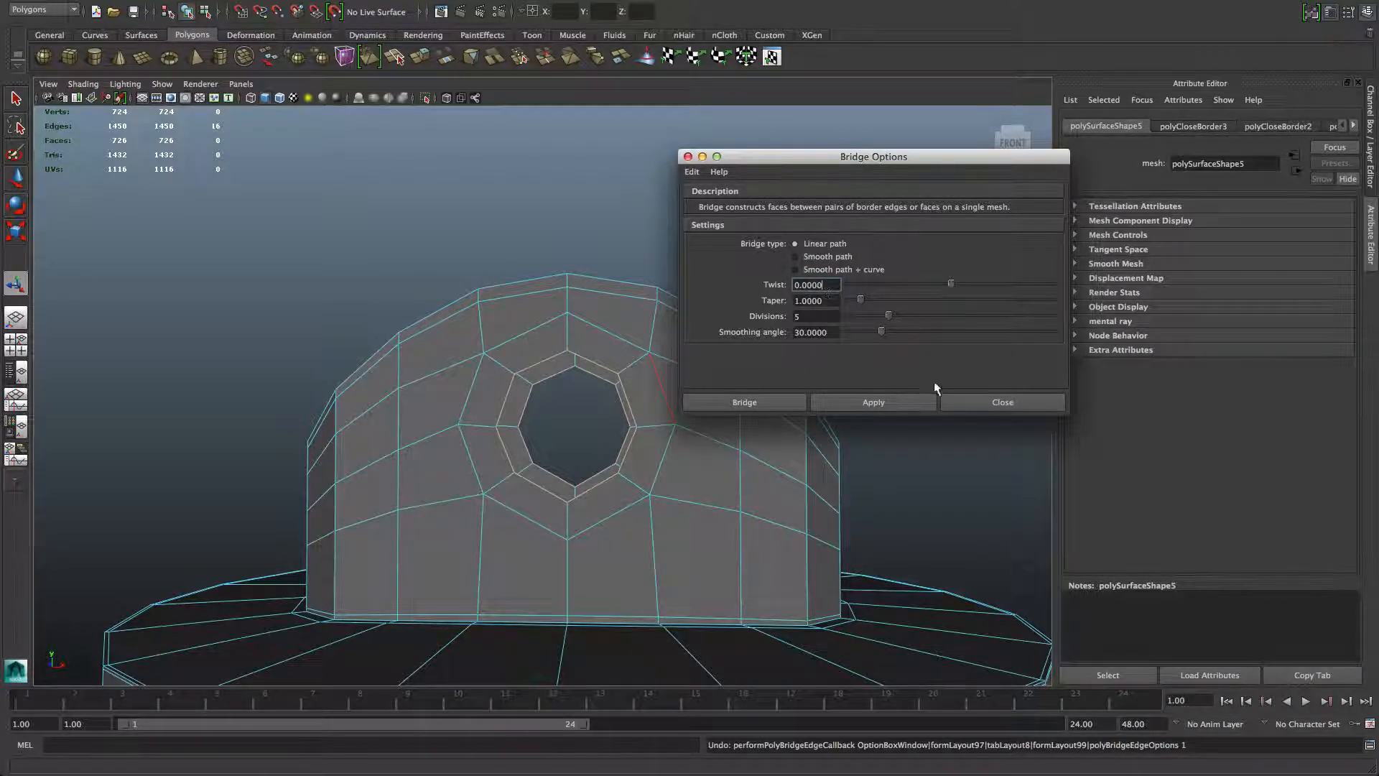
pyautogui.click(981, 403)
# Extrude both round-hole border loops and scale them toward each other along the block's depth, leaving a narrow gap midway inside
pyautogui.press('F8')
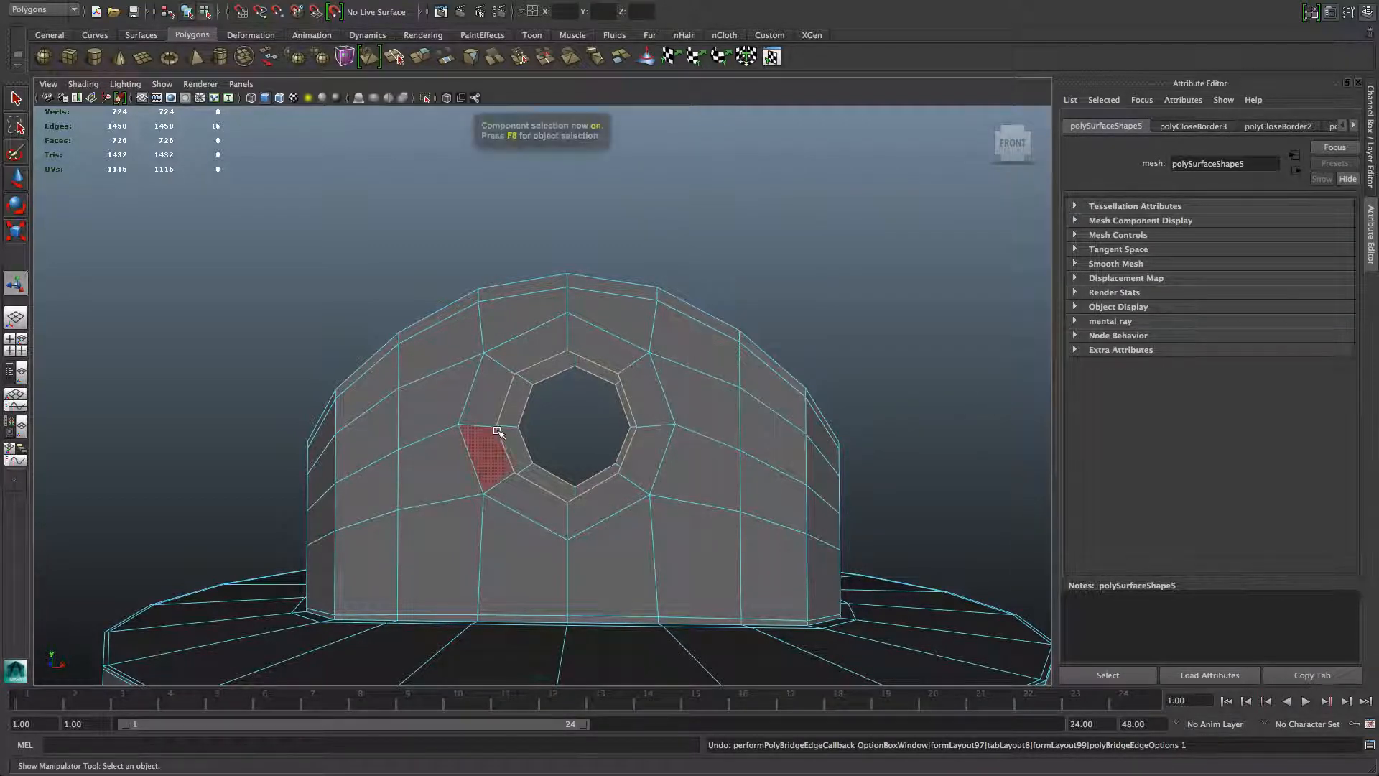
pyautogui.moveTo(561, 375); pyautogui.dragTo(560, 343, button='right')
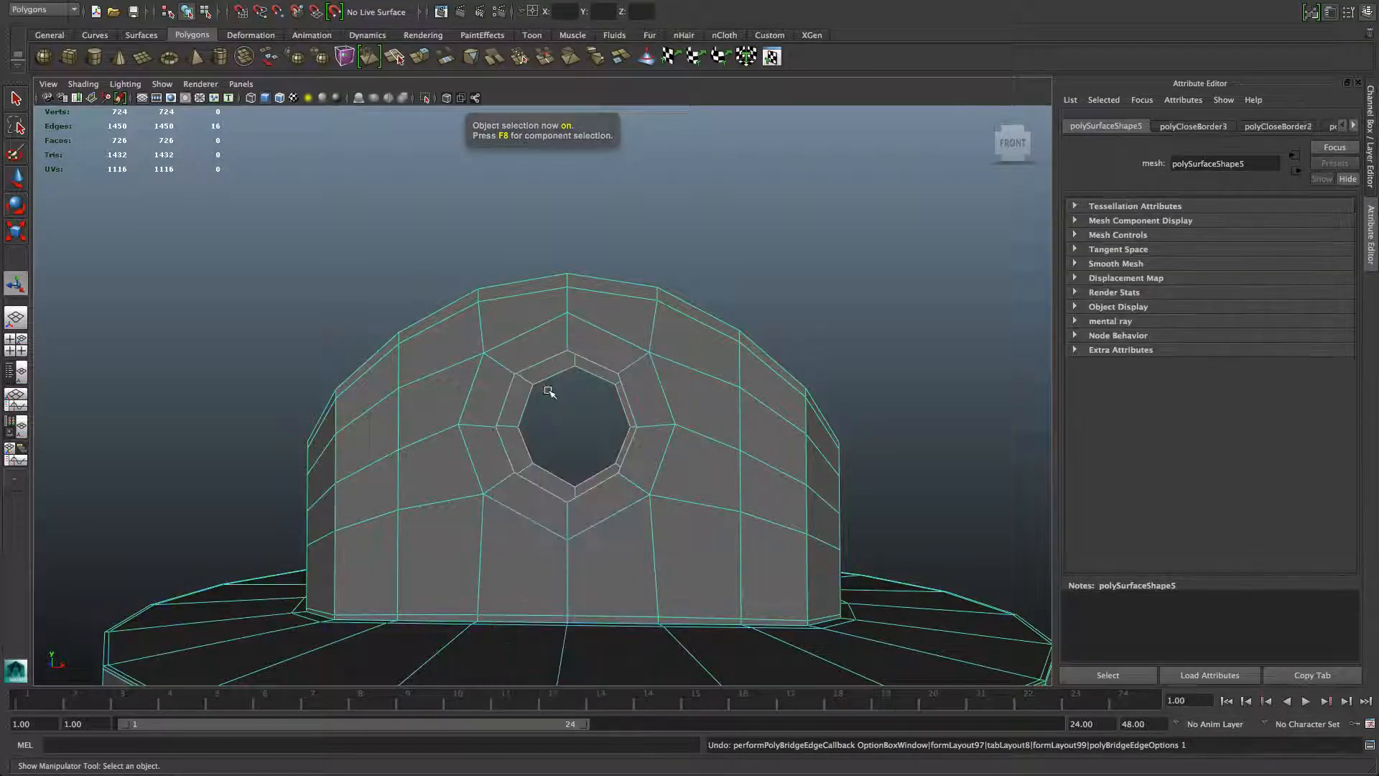
pyautogui.keyDown('alt'); pyautogui.moveTo(562, 426); pyautogui.dragTo(543, 446); pyautogui.keyUp('alt')
pyautogui.click(420, 56)
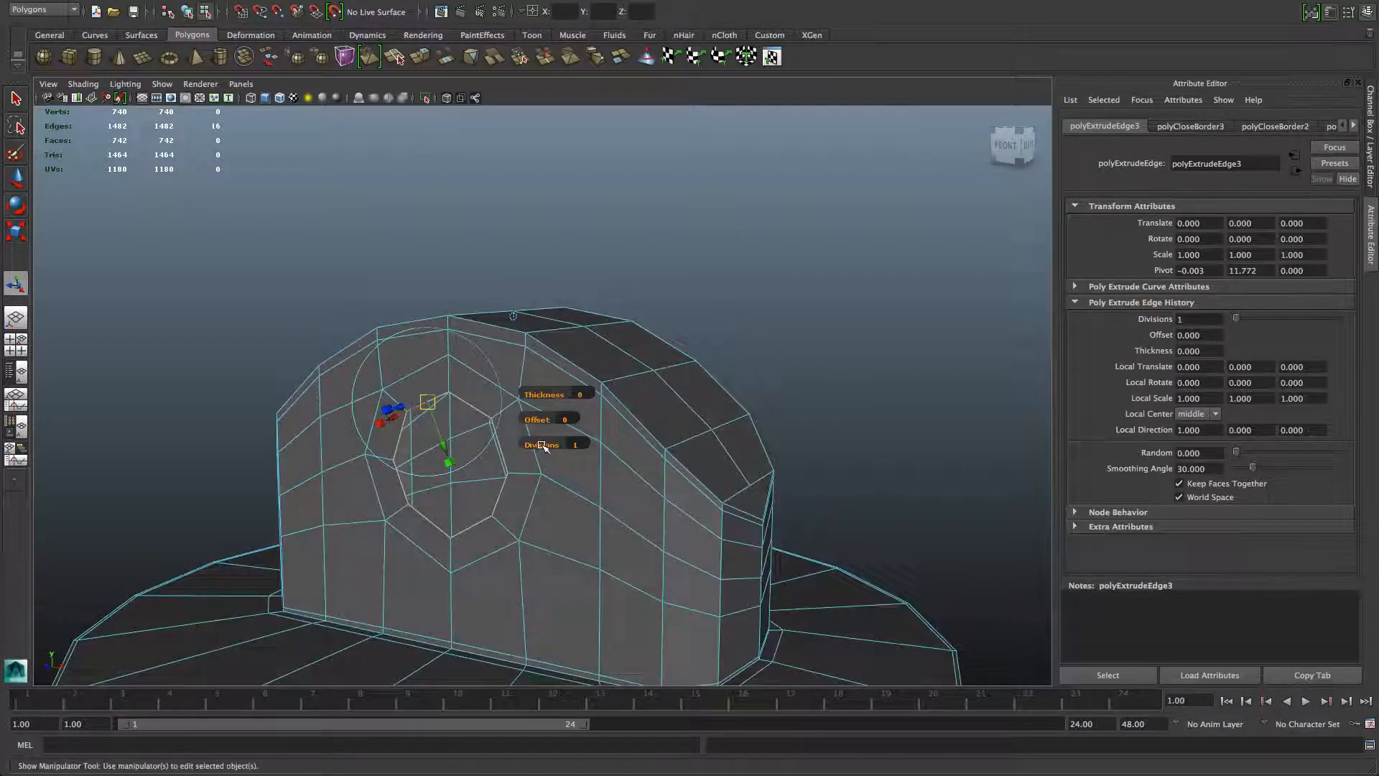
pyautogui.press('r')
pyautogui.moveTo(475, 456); pyautogui.dragTo(525, 457)
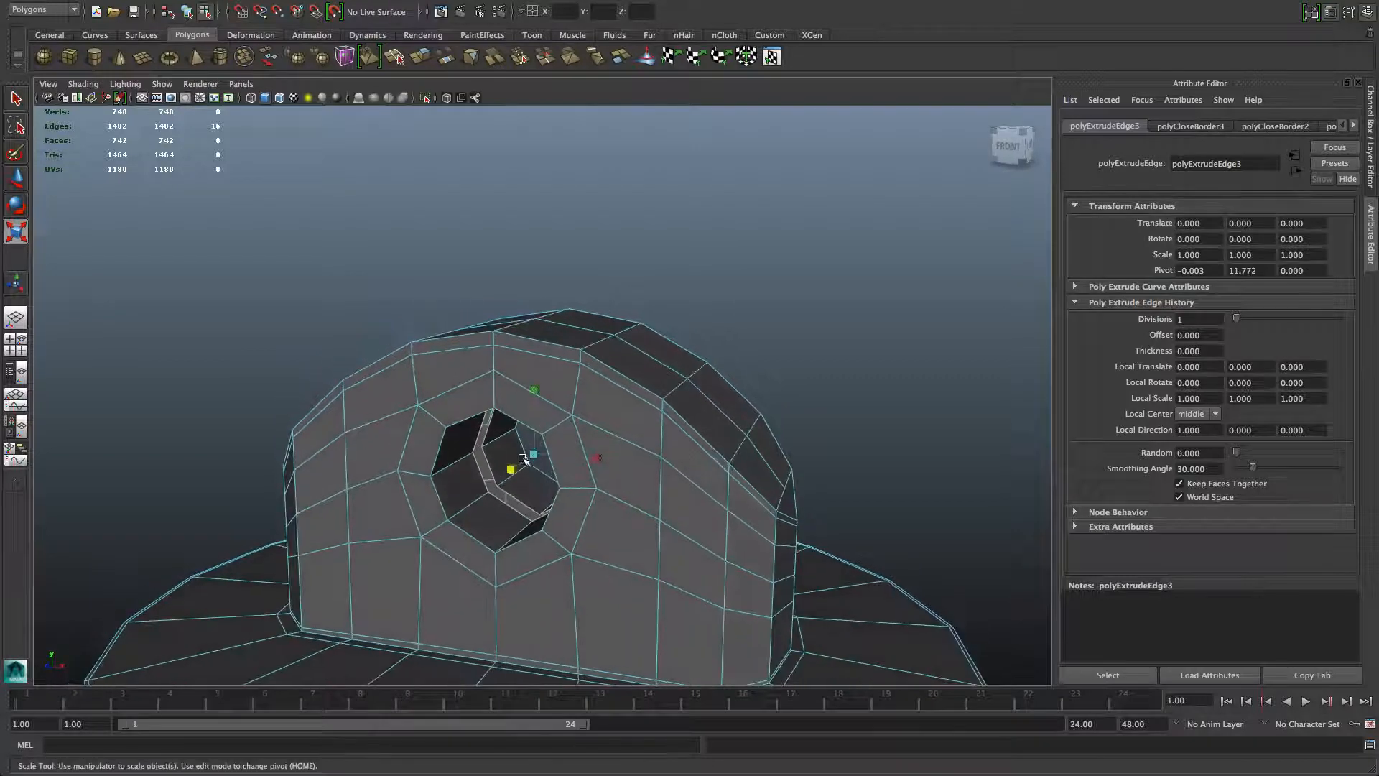
# Activate the Merge Vertex Tool for the mesh with its settings displayed
pyautogui.keyDown('alt'); pyautogui.moveTo(526, 457); pyautogui.dragTo(610, 469, button='right'); pyautogui.keyUp('alt')
pyautogui.keyDown('alt'); pyautogui.moveTo(610, 469); pyautogui.dragTo(649, 468); pyautogui.keyUp('alt')
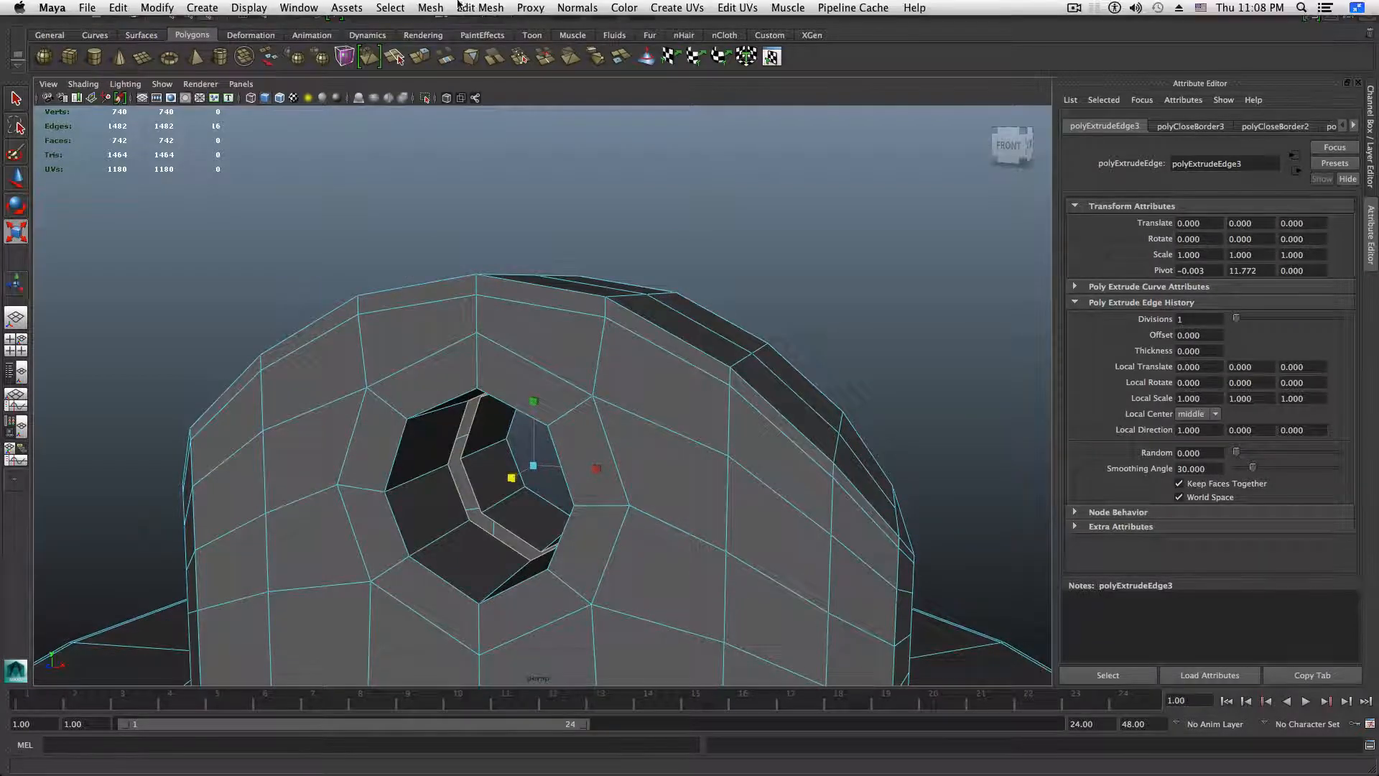
pyautogui.click(474, 7)
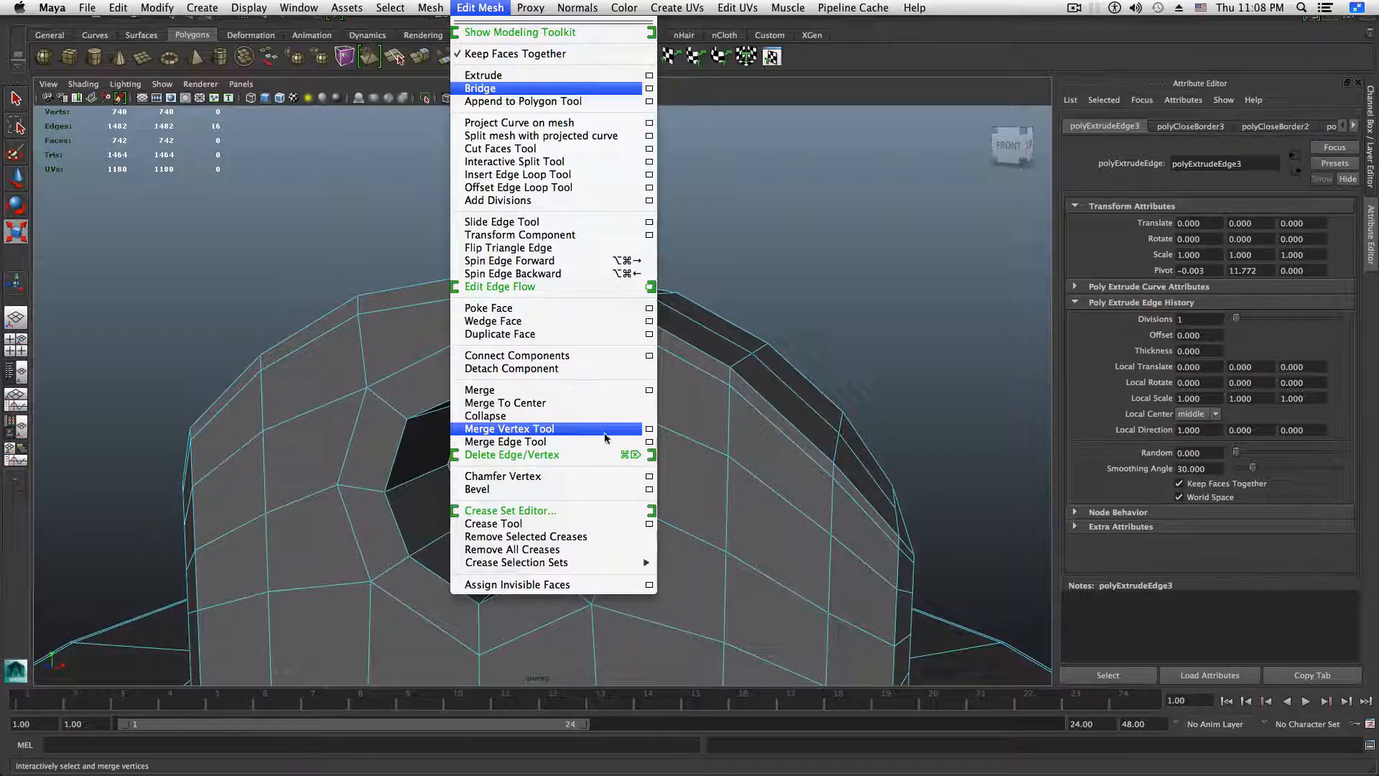
pyautogui.click(649, 429)
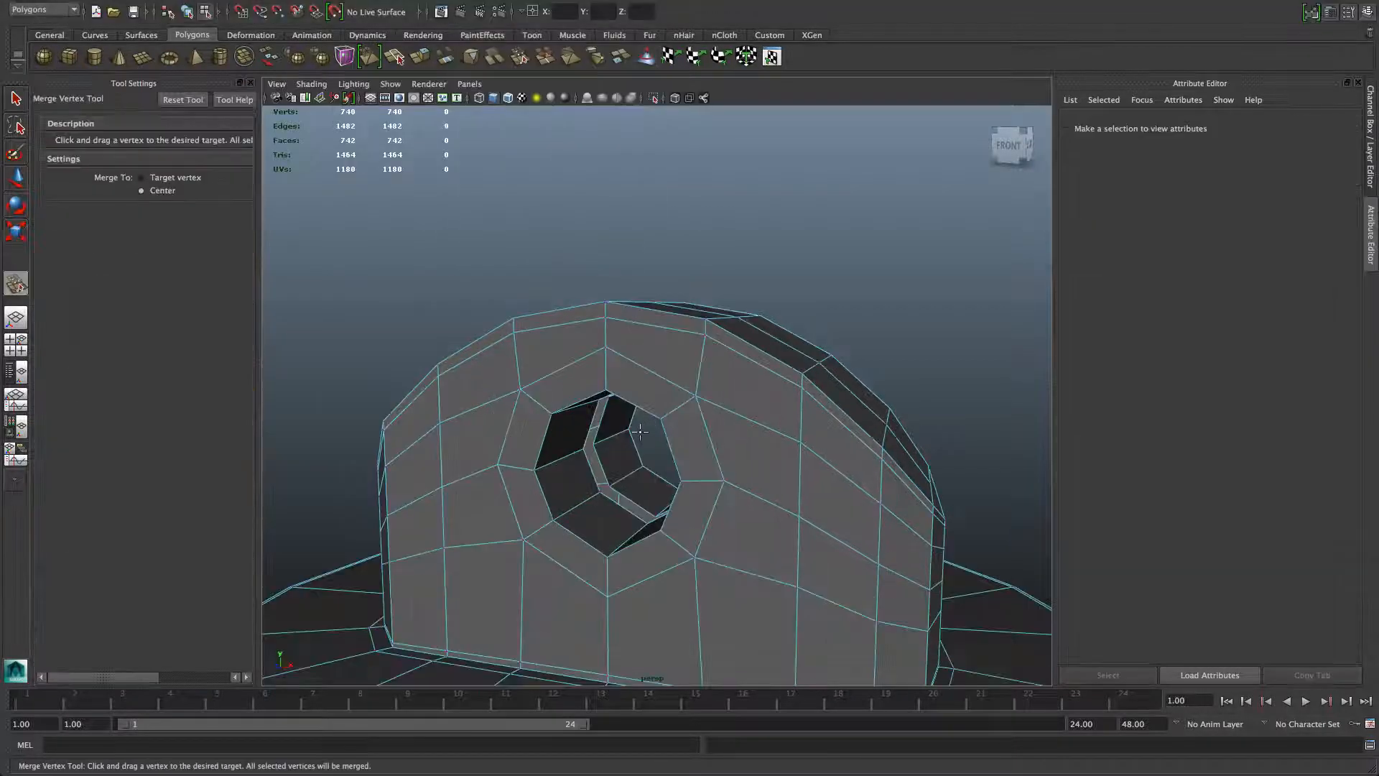
# Try merging two vertex pairs across the gap inside the round hole using the Target vertex option, and undo both merges
pyautogui.click(179, 99)
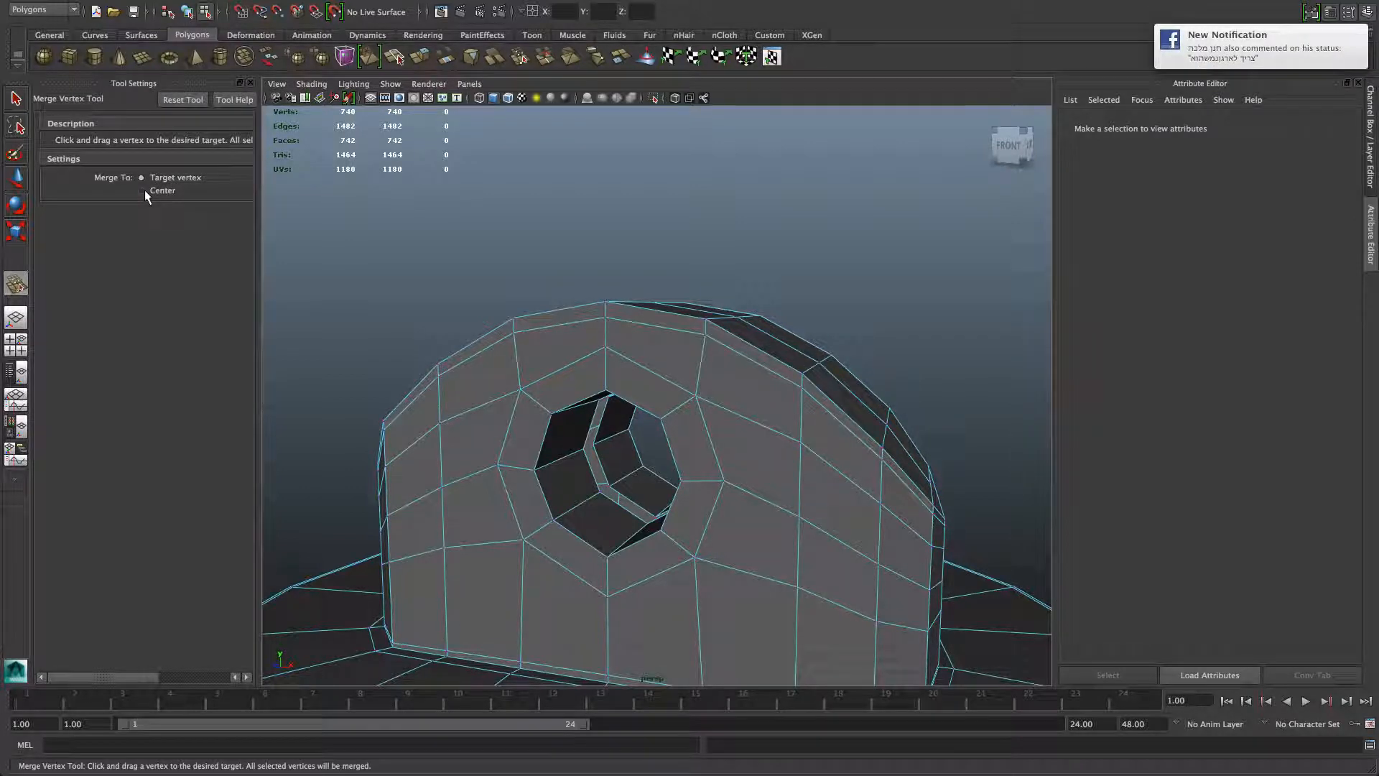
pyautogui.scroll(5, 565, 451)
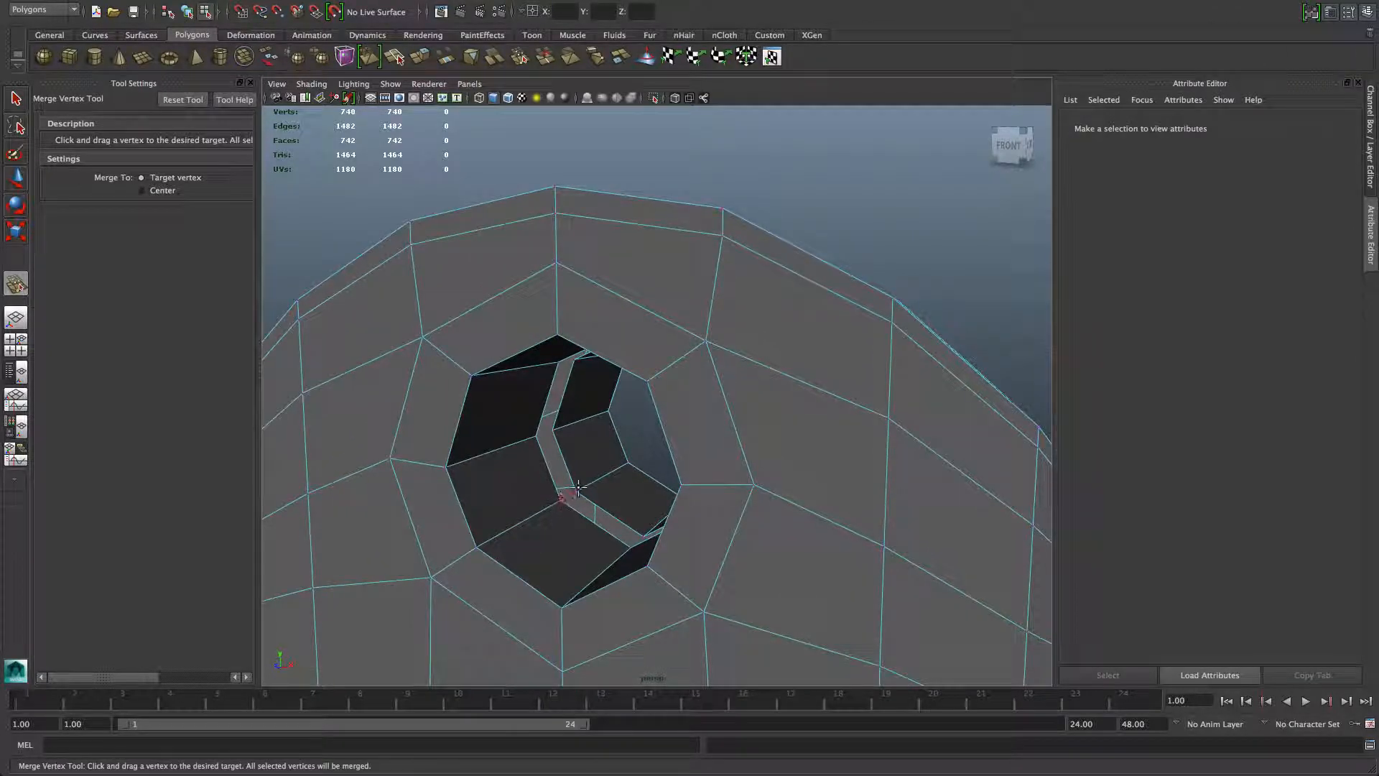
pyautogui.moveTo(578, 487); pyautogui.dragTo(578, 487)
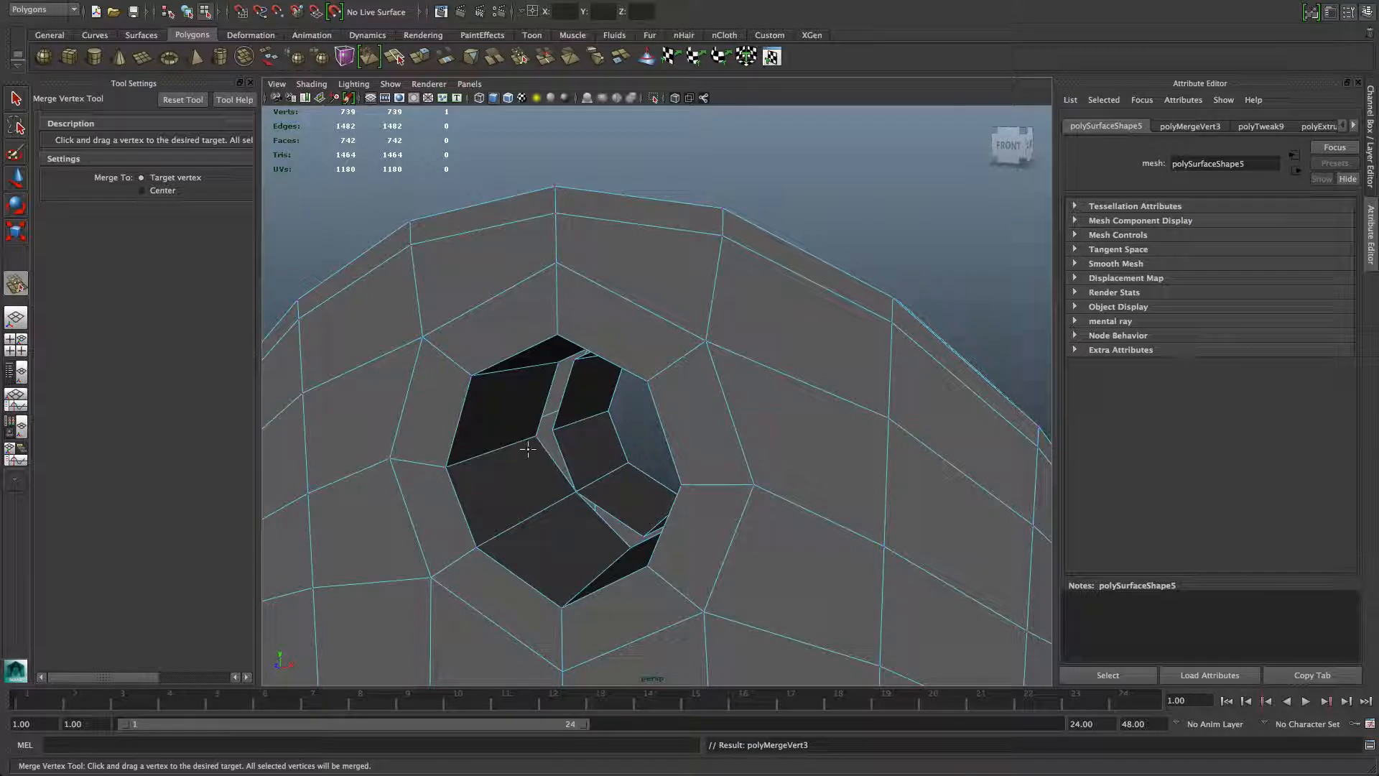
pyautogui.moveTo(536, 436); pyautogui.dragTo(553, 429)
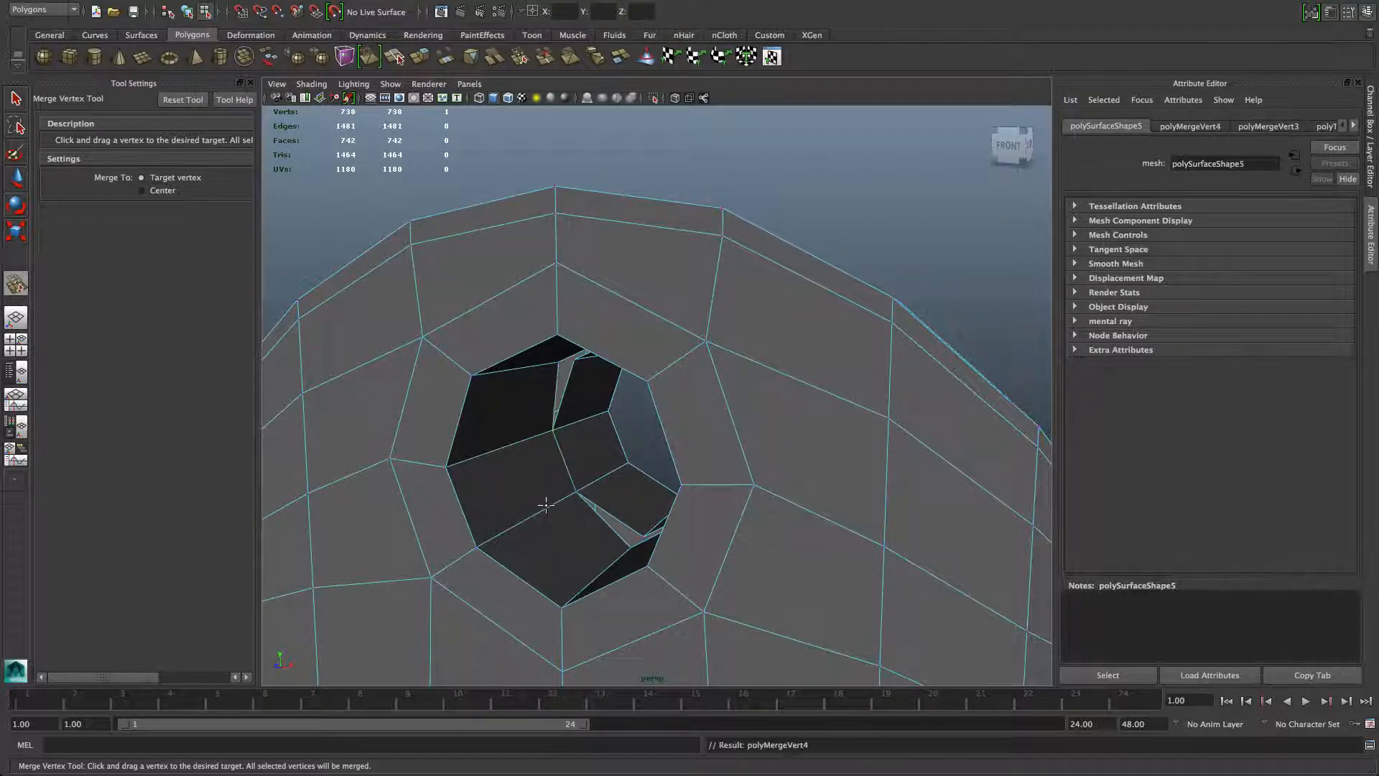
pyautogui.hotkey('ctrl', 'z')
pyautogui.hotkey('ctrl', 'z')
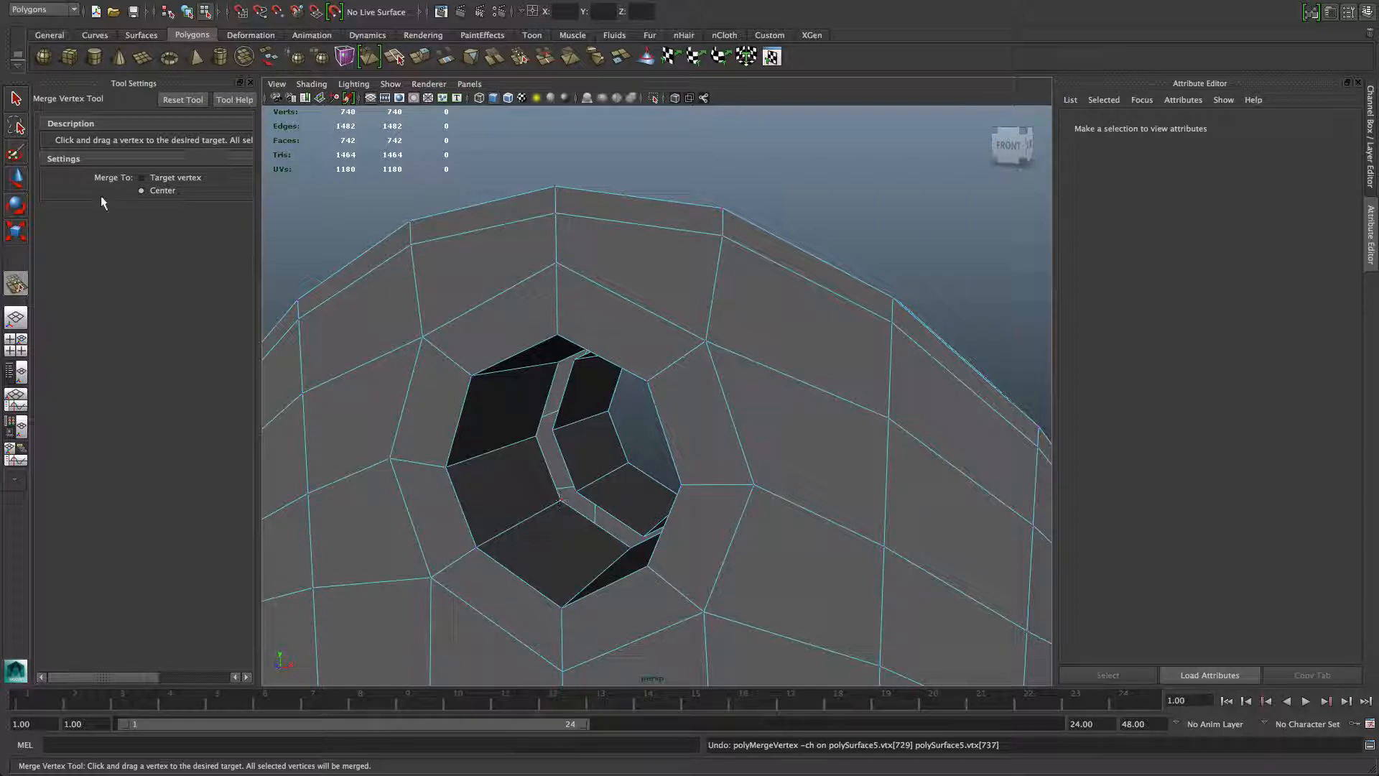
# Set the merging to Center and merge the facing vertex pairs along the lower part of the gap inside the hole
pyautogui.moveTo(560, 504); pyautogui.dragTo(571, 493)
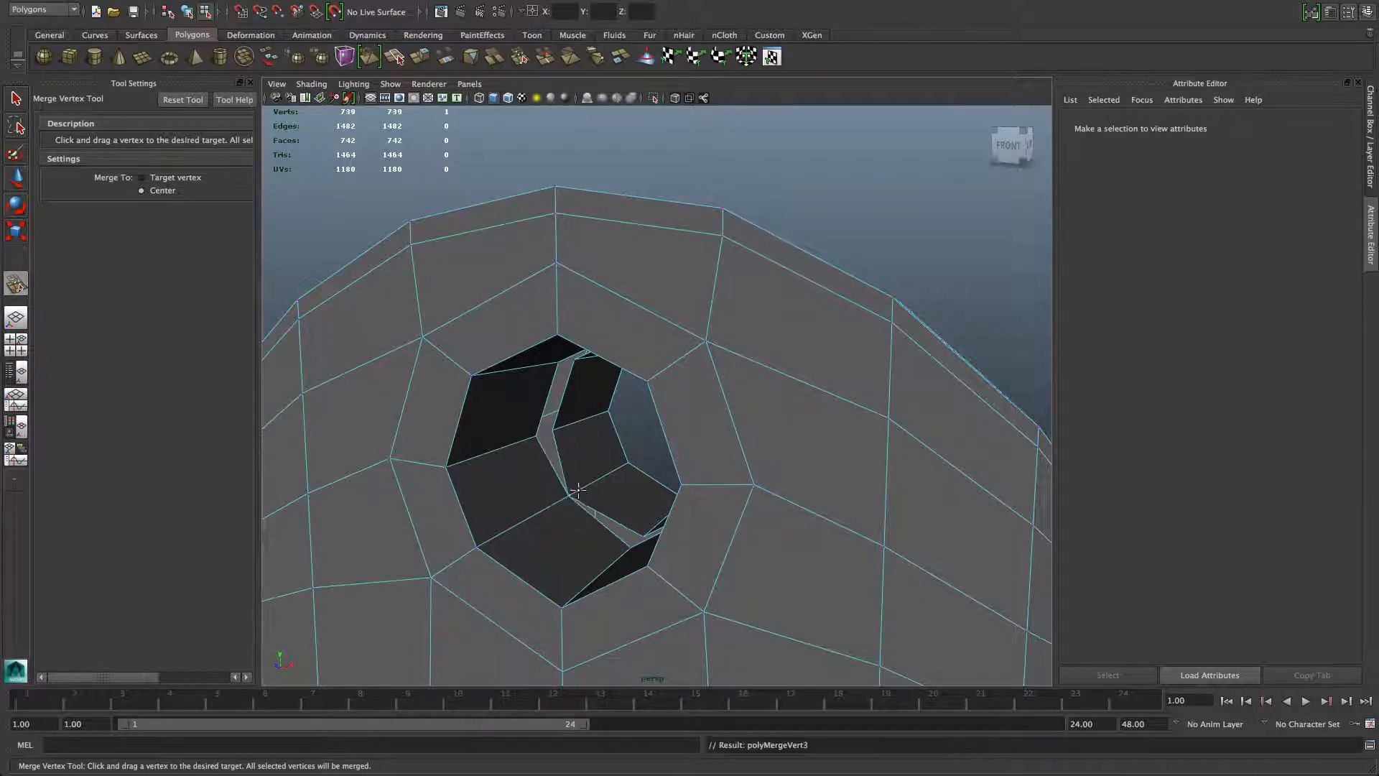
pyautogui.keyDown('alt'); pyautogui.moveTo(528, 456); pyautogui.dragTo(821, 477, button='right'); pyautogui.keyUp('alt')
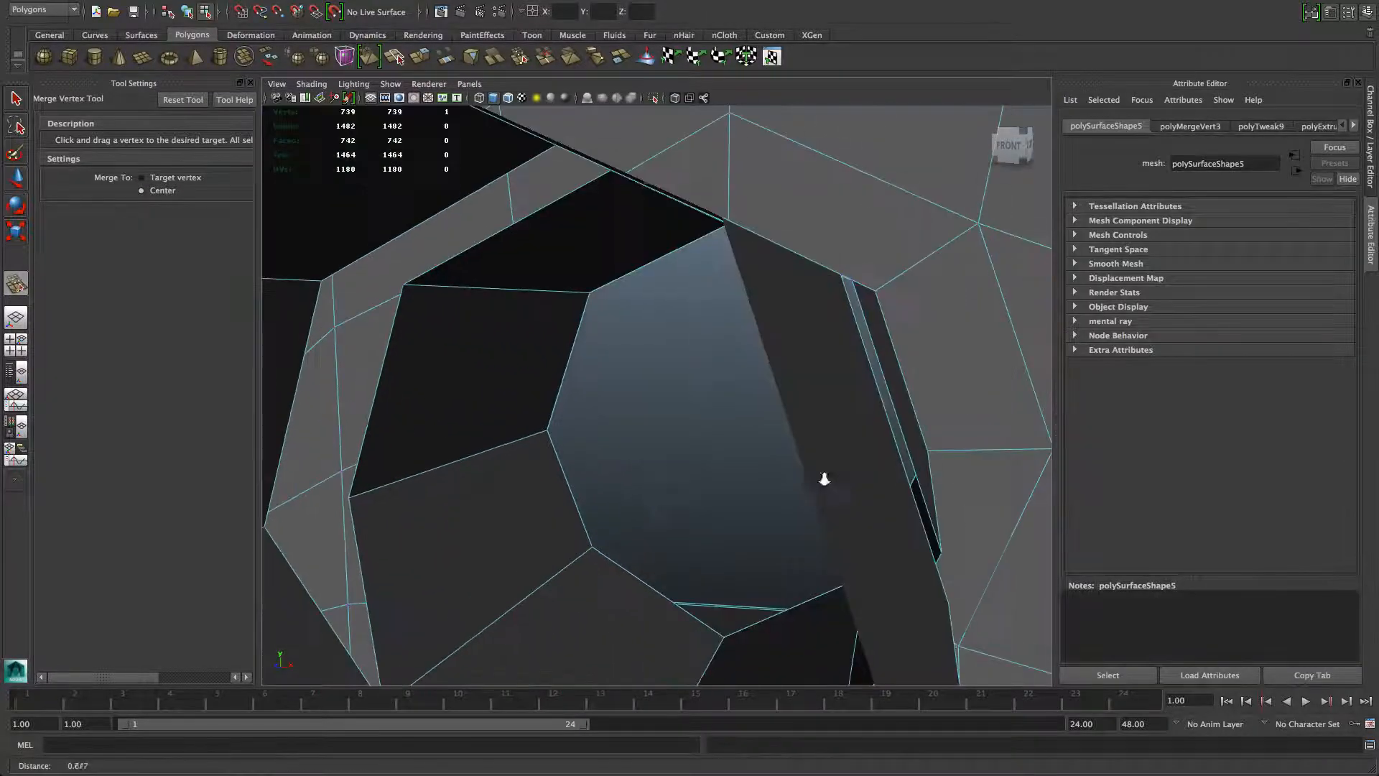
pyautogui.keyDown('alt'); pyautogui.moveTo(604, 495); pyautogui.dragTo(742, 455, button='middle'); pyautogui.keyUp('alt')
pyautogui.keyDown('alt'); pyautogui.moveTo(742, 456); pyautogui.dragTo(695, 452, button='right'); pyautogui.keyUp('alt')
pyautogui.keyDown('alt'); pyautogui.moveTo(695, 452); pyautogui.dragTo(872, 486); pyautogui.keyUp('alt')
pyautogui.moveTo(890, 436); pyautogui.dragTo(890, 436)
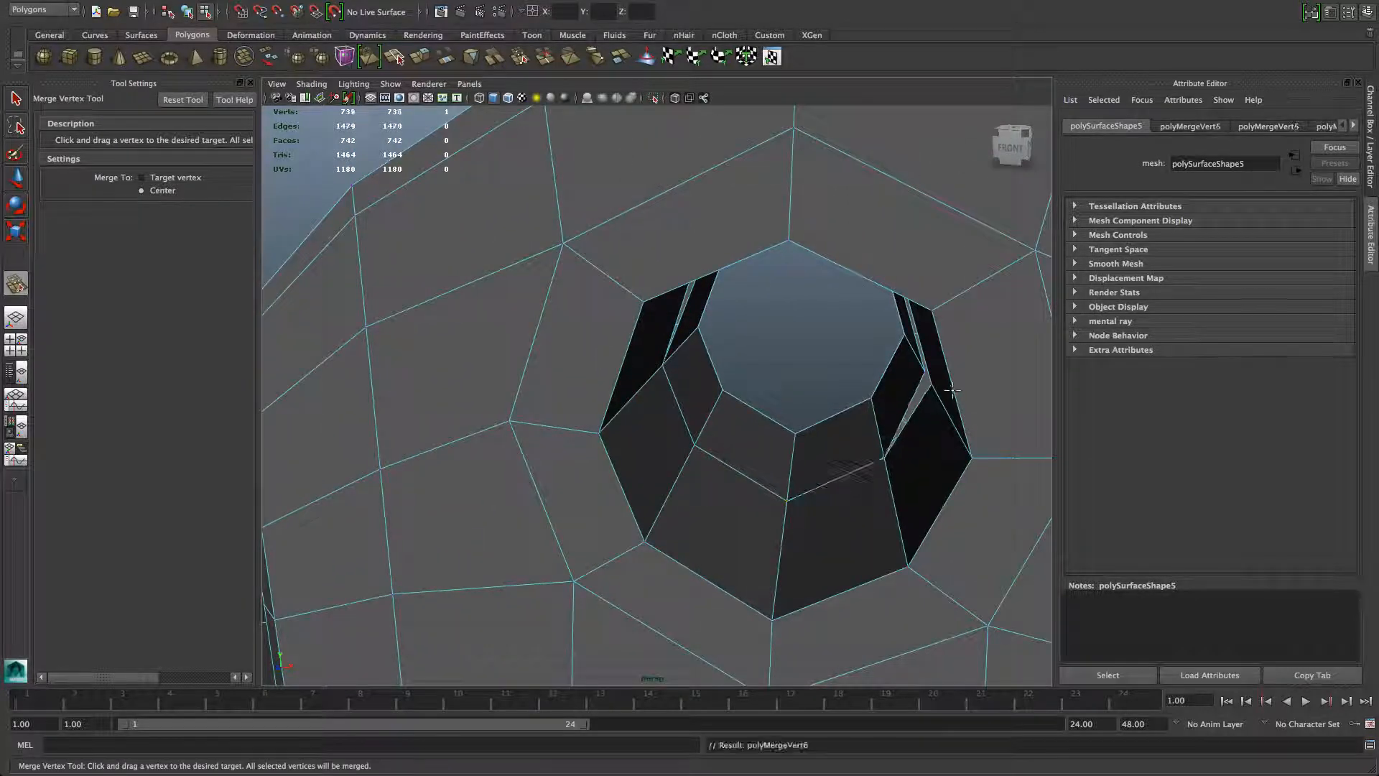
# Merge the remaining facing vertex pairs up the side and across the top of the hole's inner gap to close the wall
pyautogui.keyDown('alt'); pyautogui.moveTo(936, 397); pyautogui.dragTo(954, 400); pyautogui.keyUp('alt')
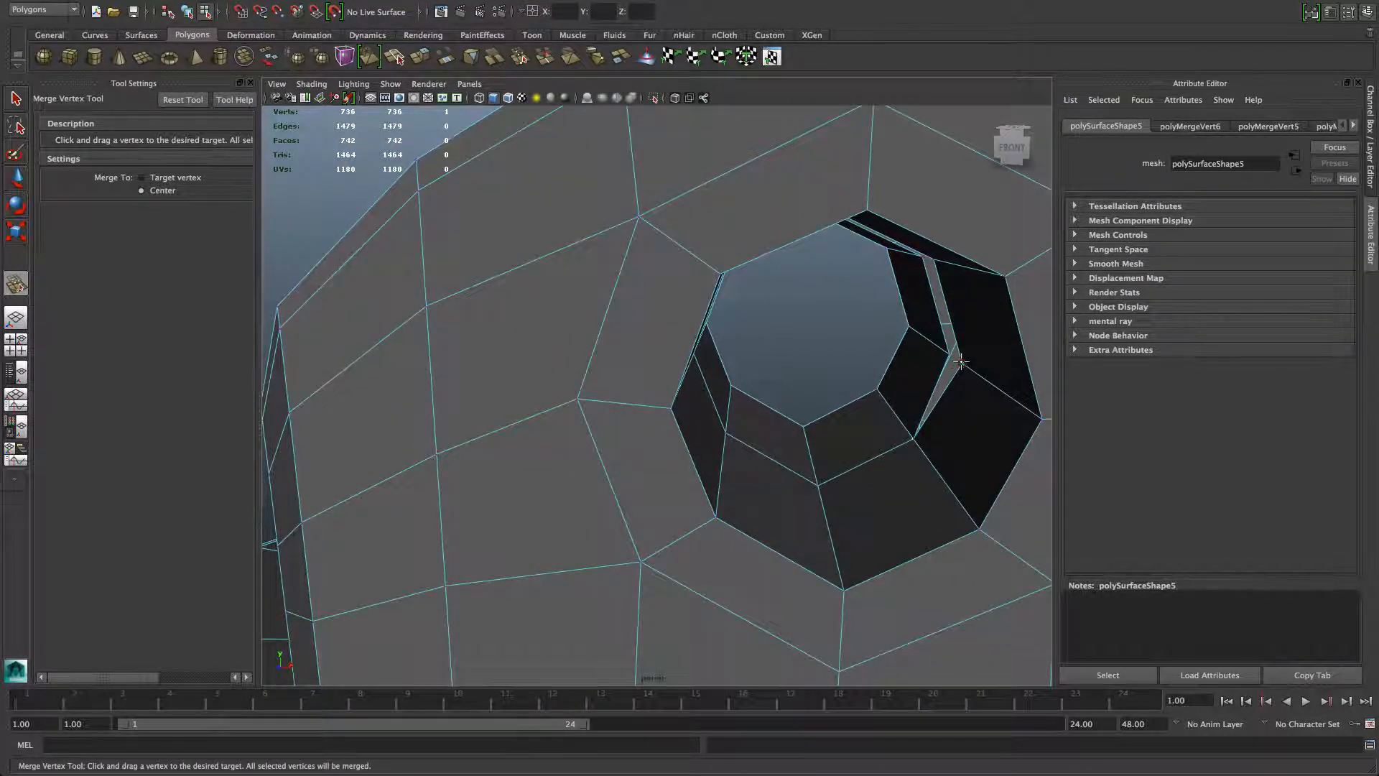
pyautogui.moveTo(943, 352); pyautogui.dragTo(941, 349)
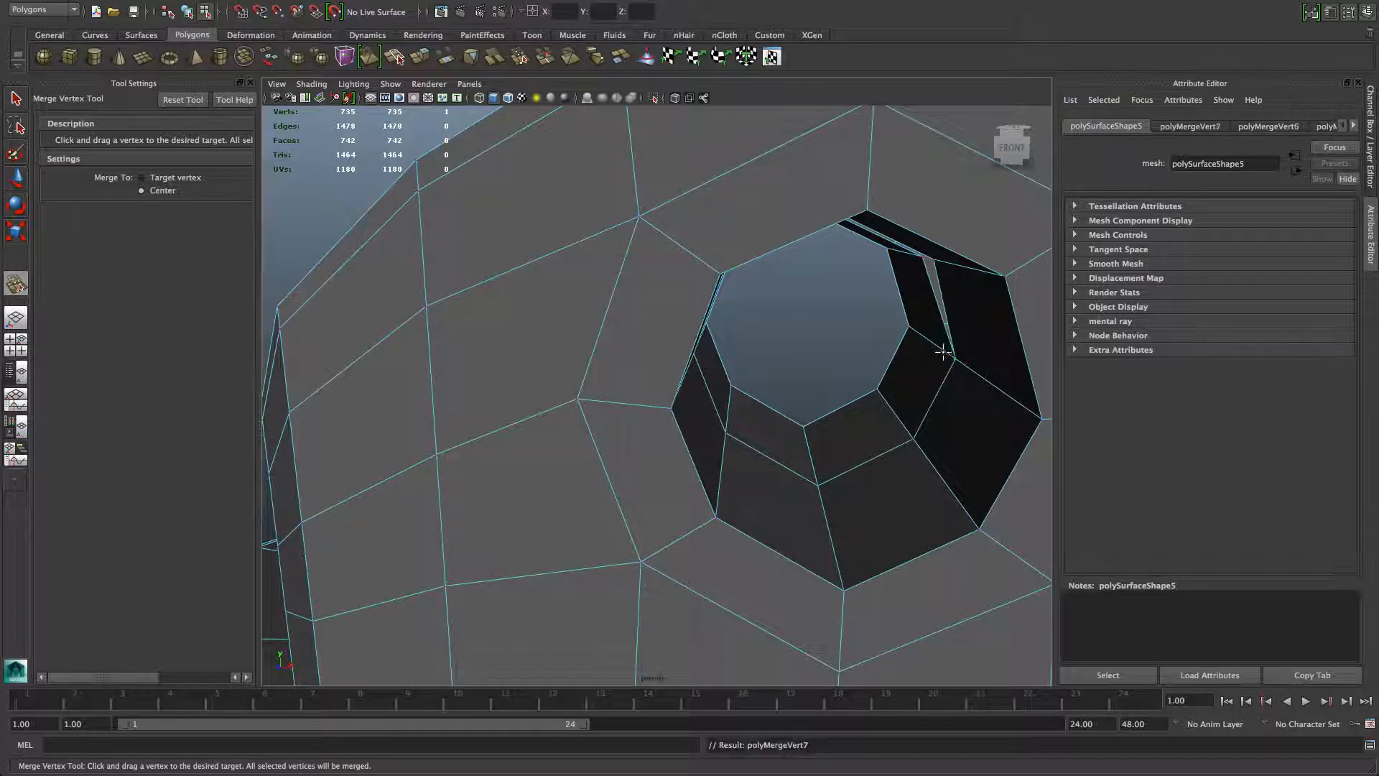
pyautogui.moveTo(934, 261); pyautogui.dragTo(920, 257)
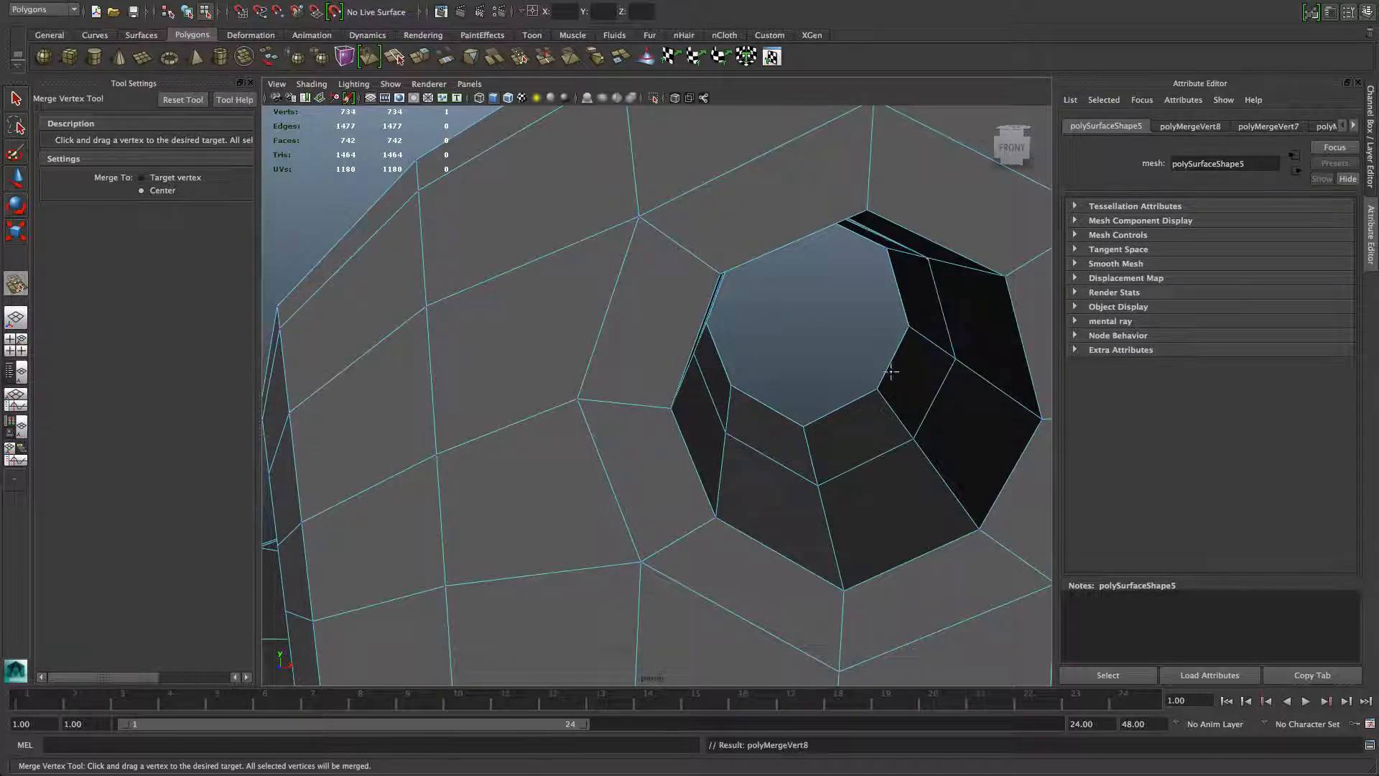
pyautogui.keyDown('alt'); pyautogui.moveTo(892, 373); pyautogui.dragTo(871, 351); pyautogui.keyUp('alt')
pyautogui.keyDown('alt'); pyautogui.moveTo(848, 290); pyautogui.dragTo(835, 451, button='middle'); pyautogui.keyUp('alt')
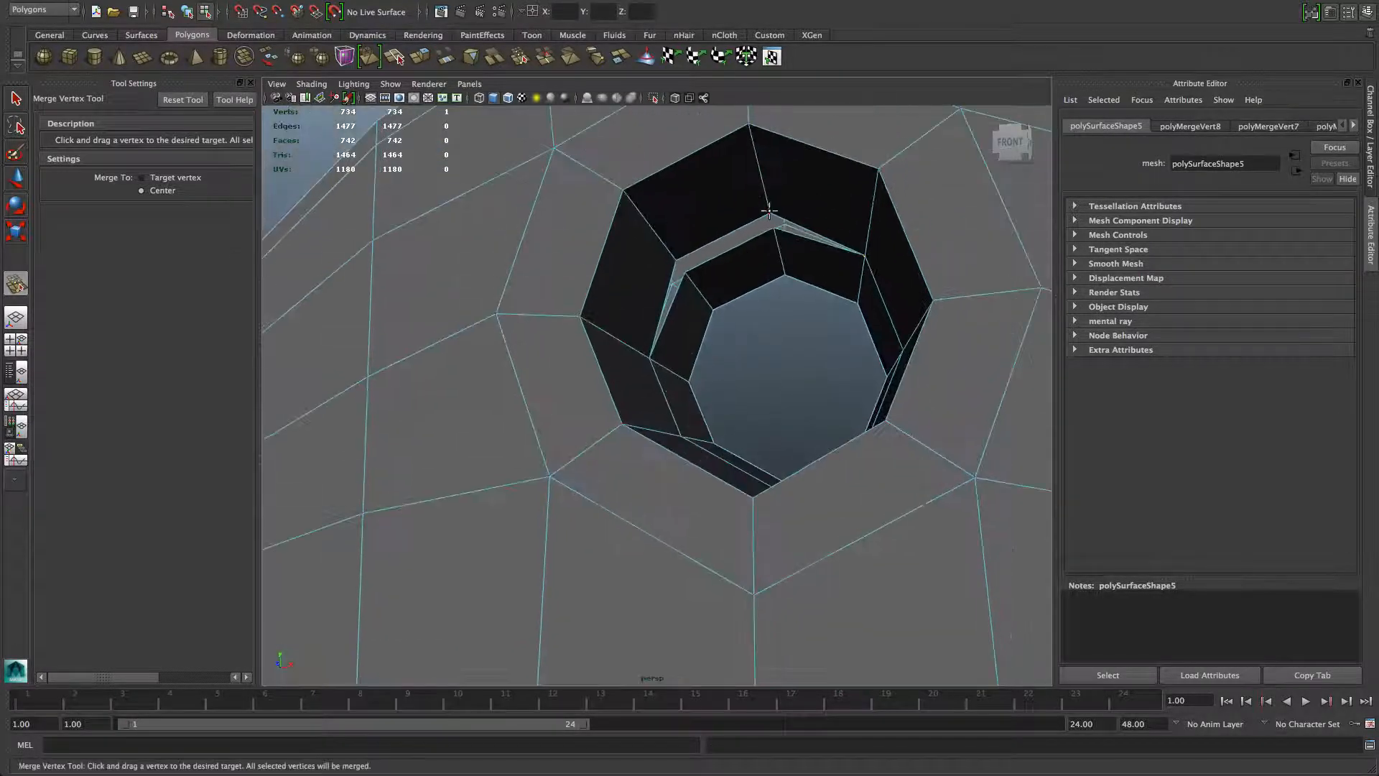
pyautogui.moveTo(770, 211); pyautogui.dragTo(770, 228)
pyautogui.moveTo(677, 250); pyautogui.dragTo(683, 268)
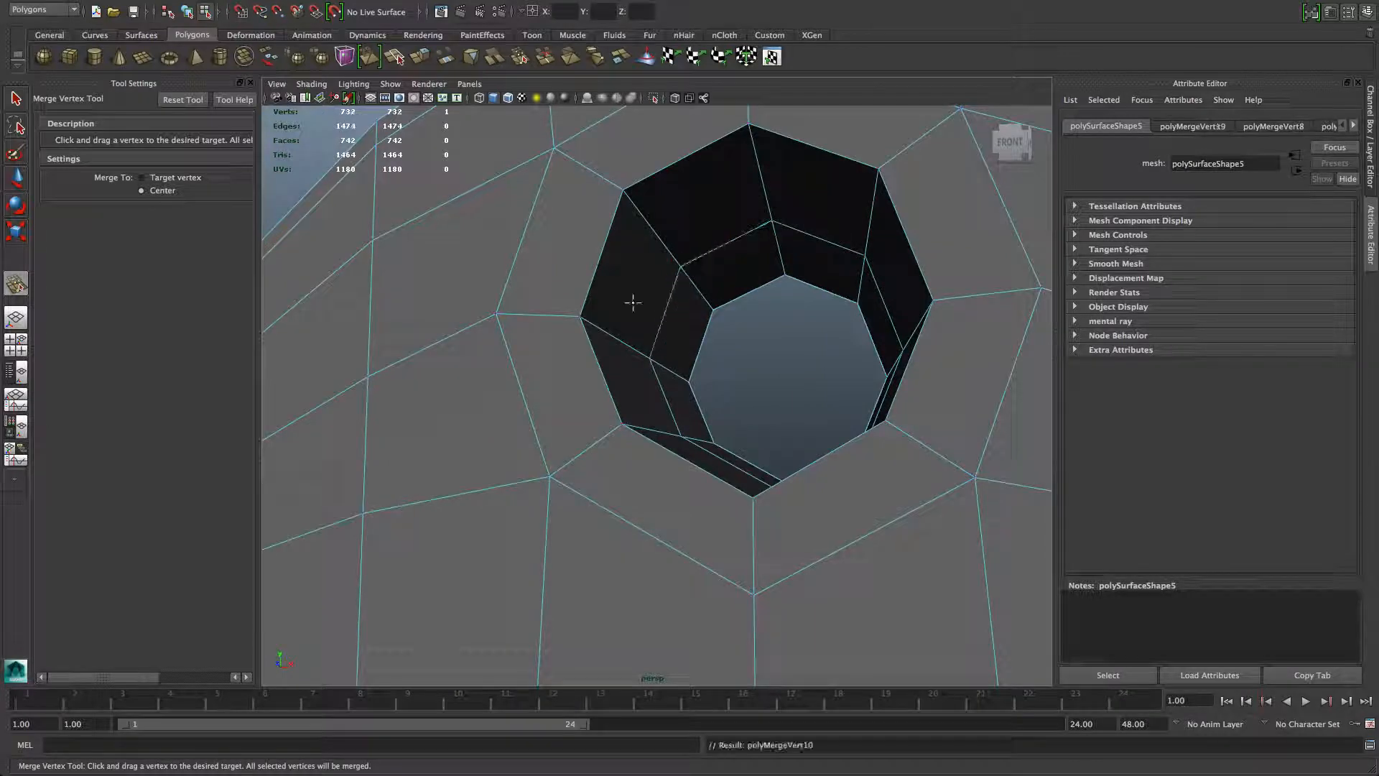
# Leave the Merge Vertex Tool and return the mesh to object selection with the Select Tool
pyautogui.press('F8')
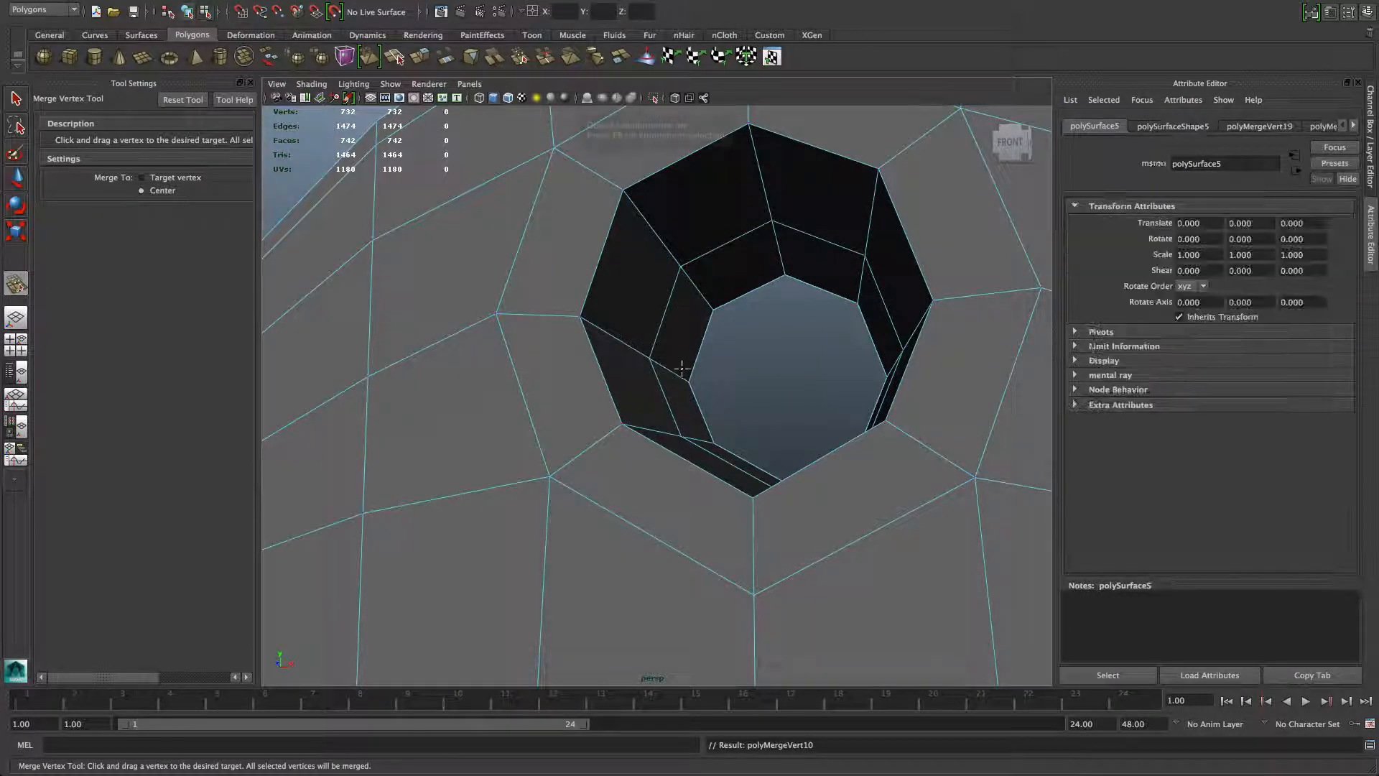
pyautogui.press('F8')
pyautogui.keyDown('alt'); pyautogui.moveTo(683, 385); pyautogui.dragTo(662, 399); pyautogui.keyUp('alt')
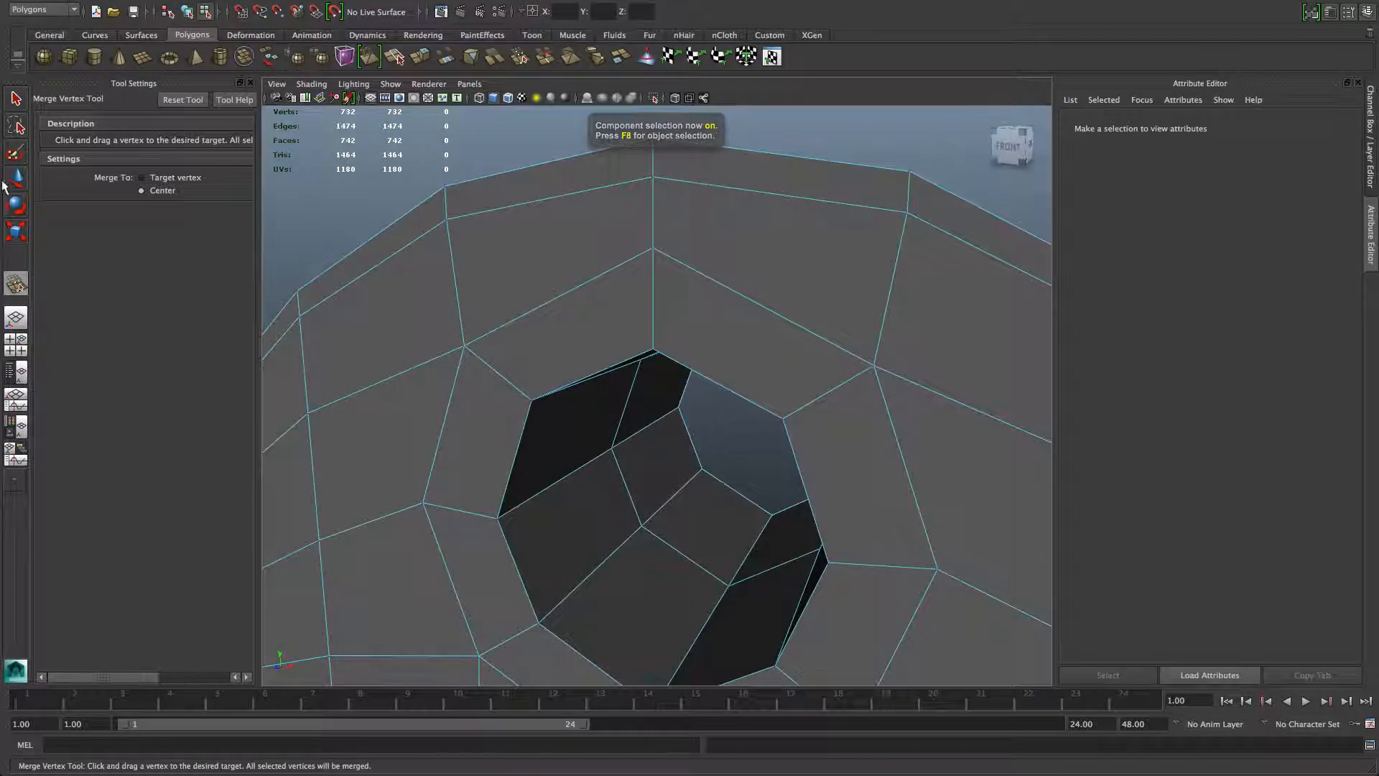
pyautogui.press('F8')
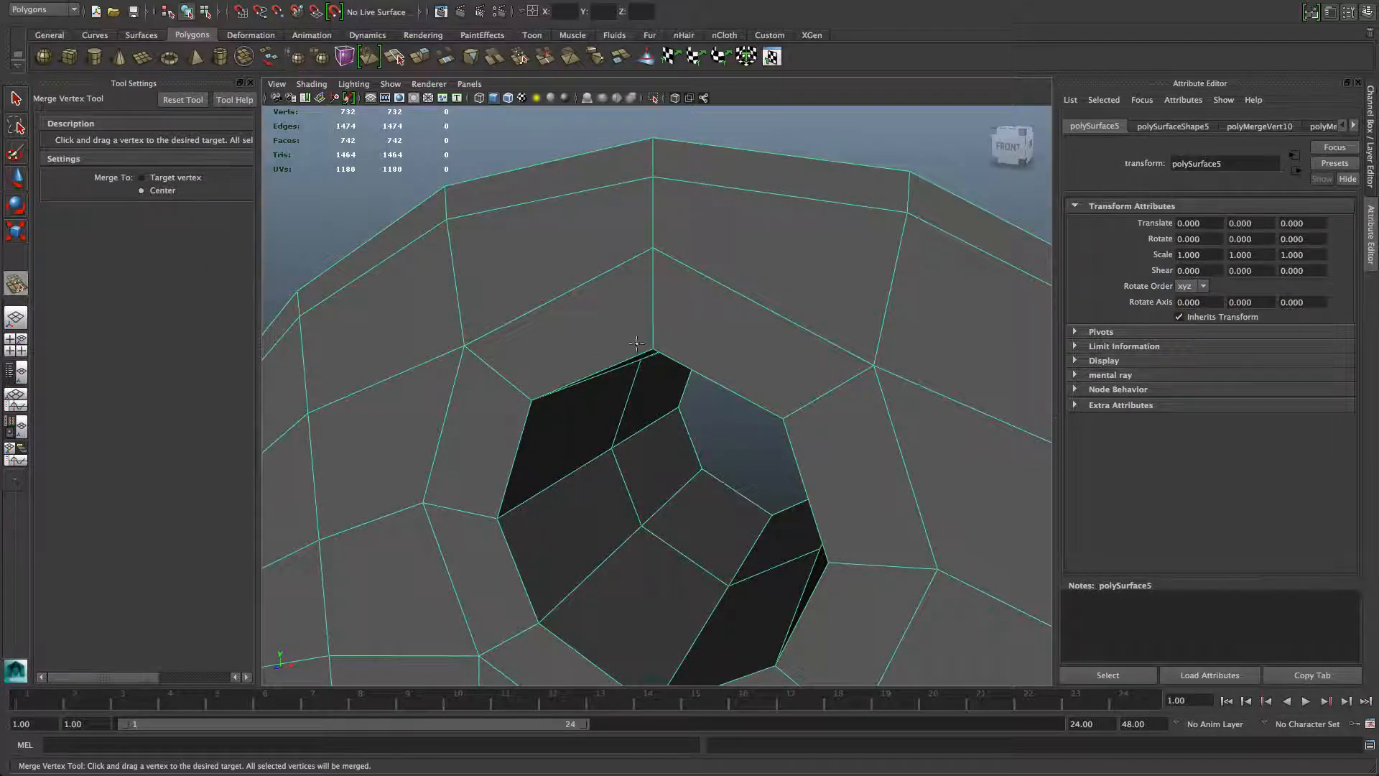
pyautogui.click(22, 100)
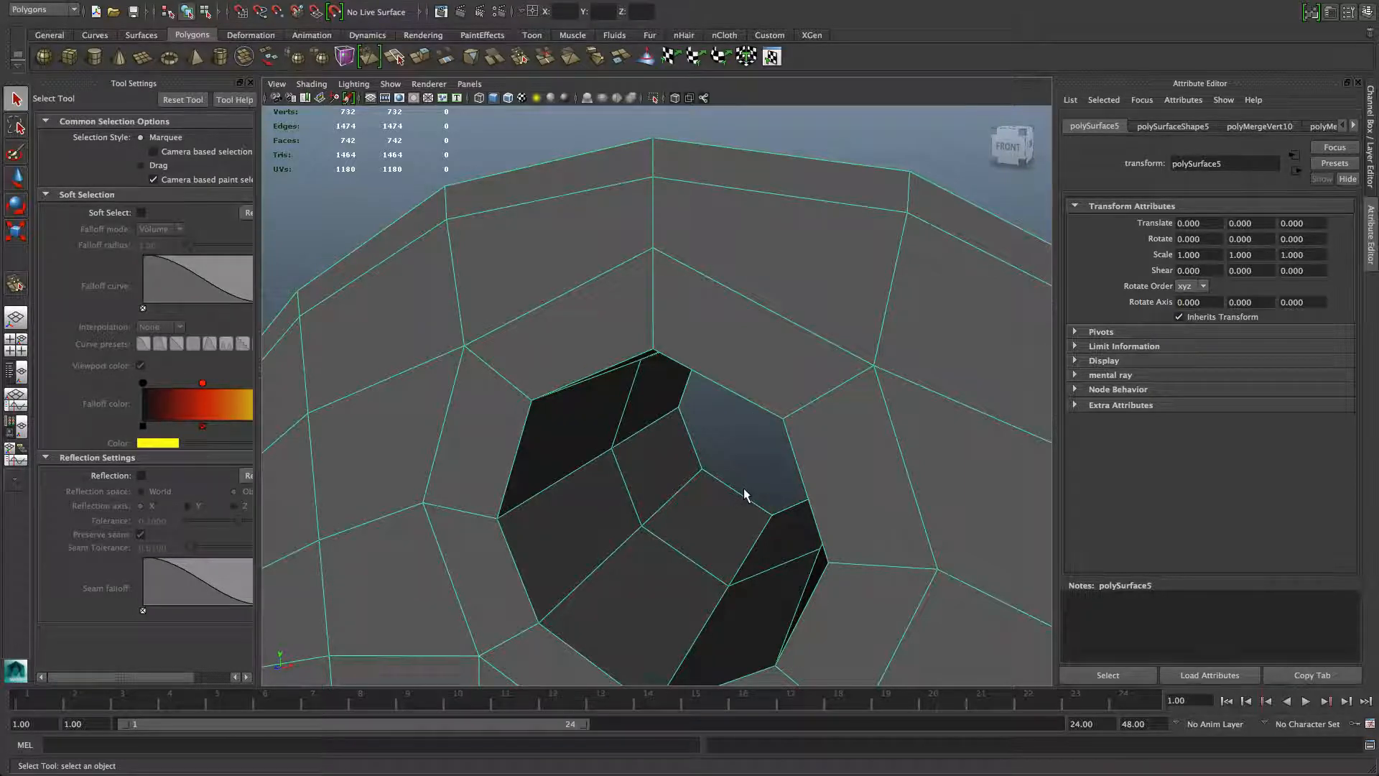
# Use the Offset Edge Loop Tool on the hole's middle seam to add two edge loops close to the front and back rims
pyautogui.moveTo(745, 494)
pyautogui.keyDown('shift'); pyautogui.mouseDown(button='right')
pyautogui.moveTo(646, 531)
pyautogui.moveTo(661, 511)
pyautogui.moveTo(744, 492)
pyautogui.mouseUp(button='right'); pyautogui.keyUp('shift')
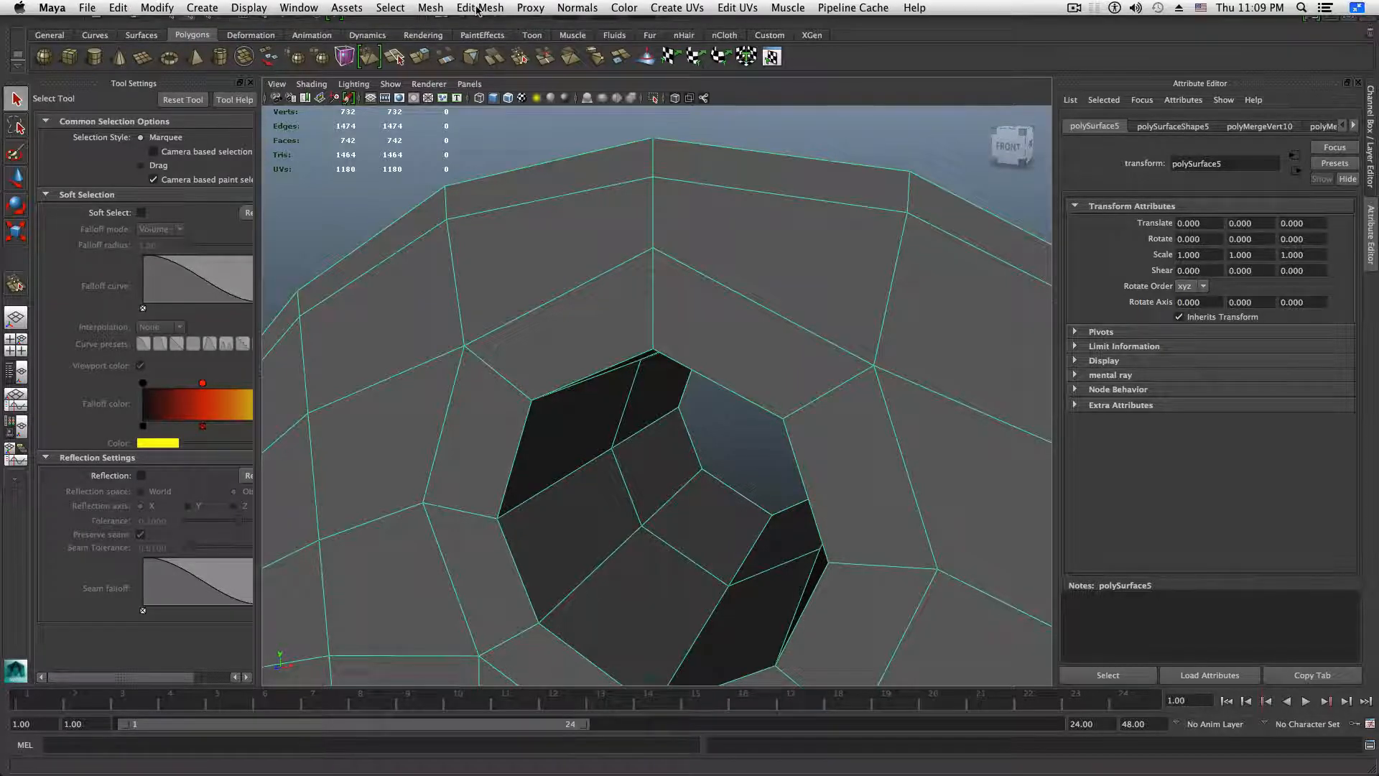
pyautogui.click(478, 8)
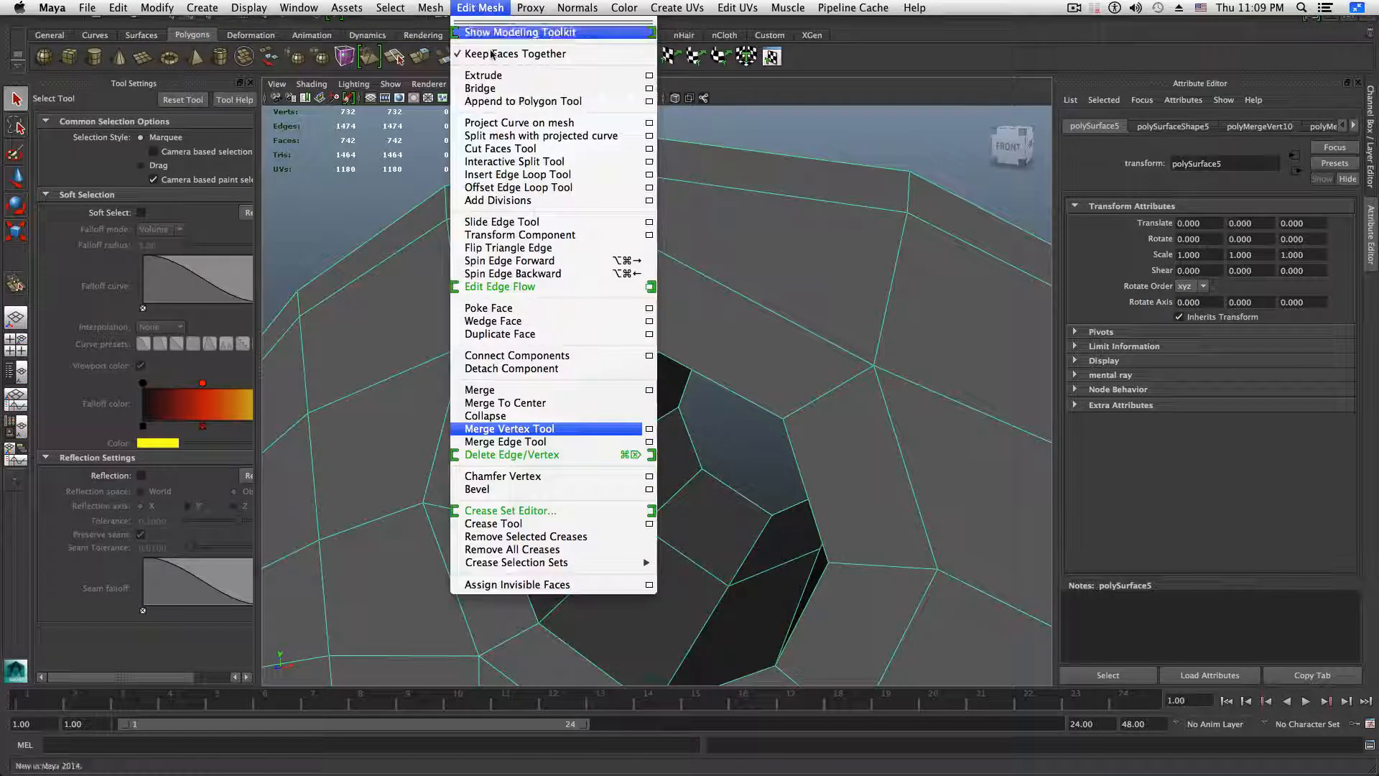
pyautogui.click(494, 190)
pyautogui.keyDown('alt'); pyautogui.moveTo(689, 539); pyautogui.dragTo(557, 407); pyautogui.keyUp('alt')
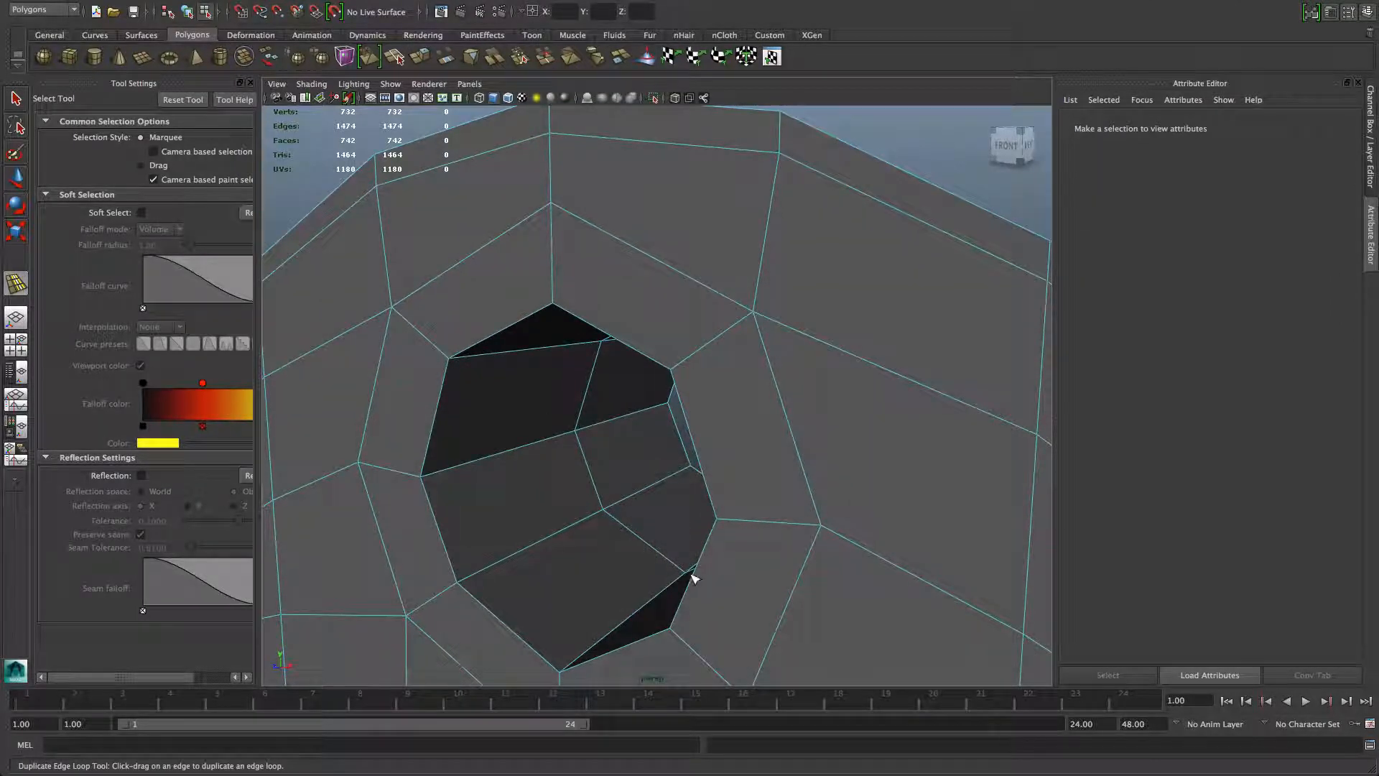
pyautogui.moveTo(585, 462); pyautogui.dragTo(622, 517)
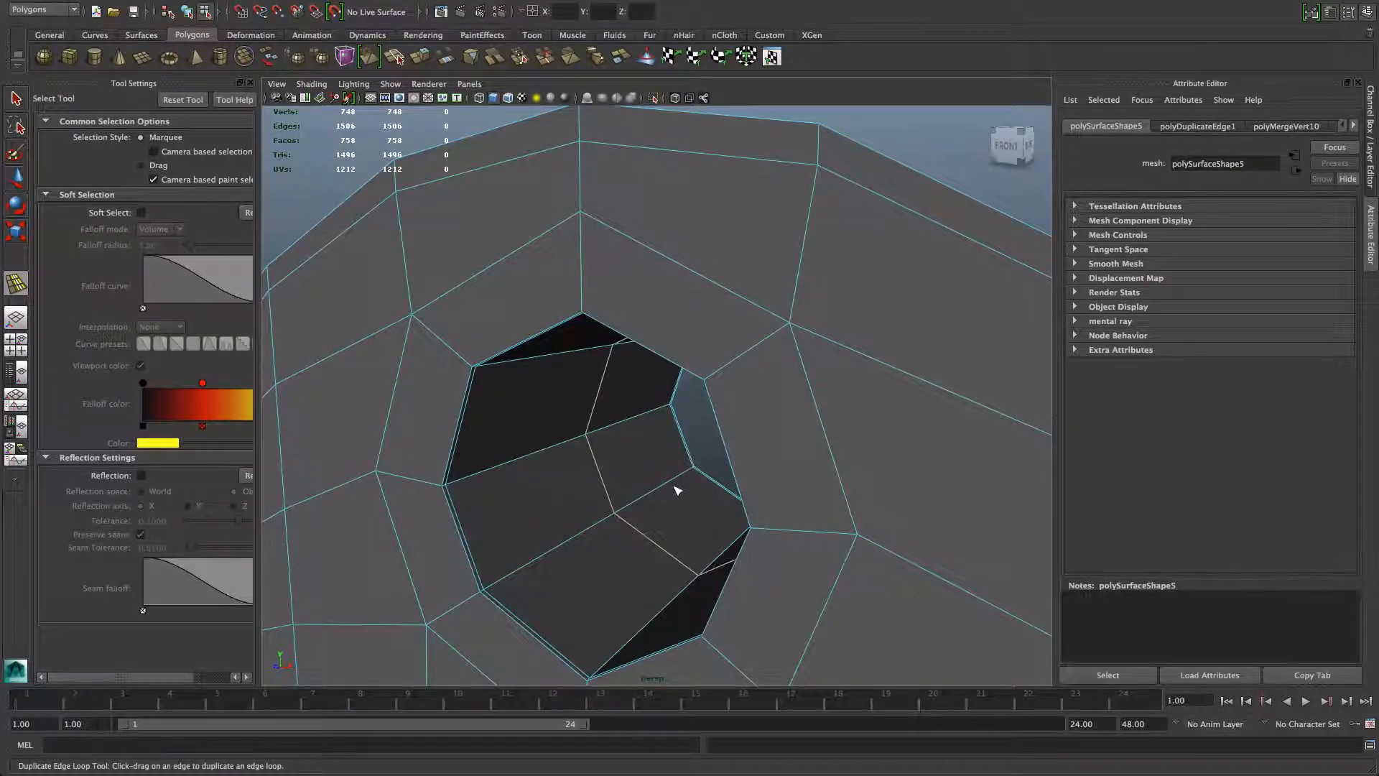
# Turn on smooth mesh preview, return to object selection, and inspect the block and whole handle from several sides
pyautogui.scroll(-6, 606, 496)
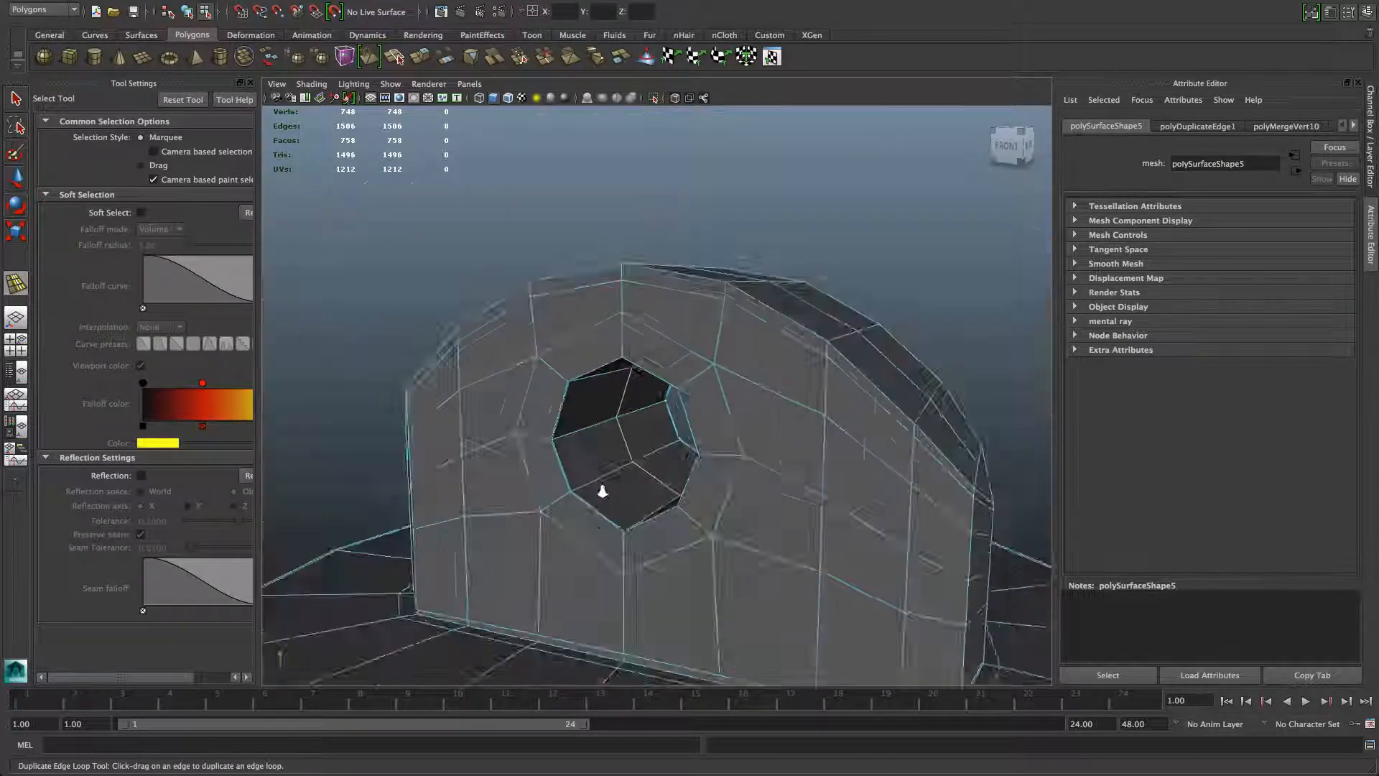
pyautogui.press('3')
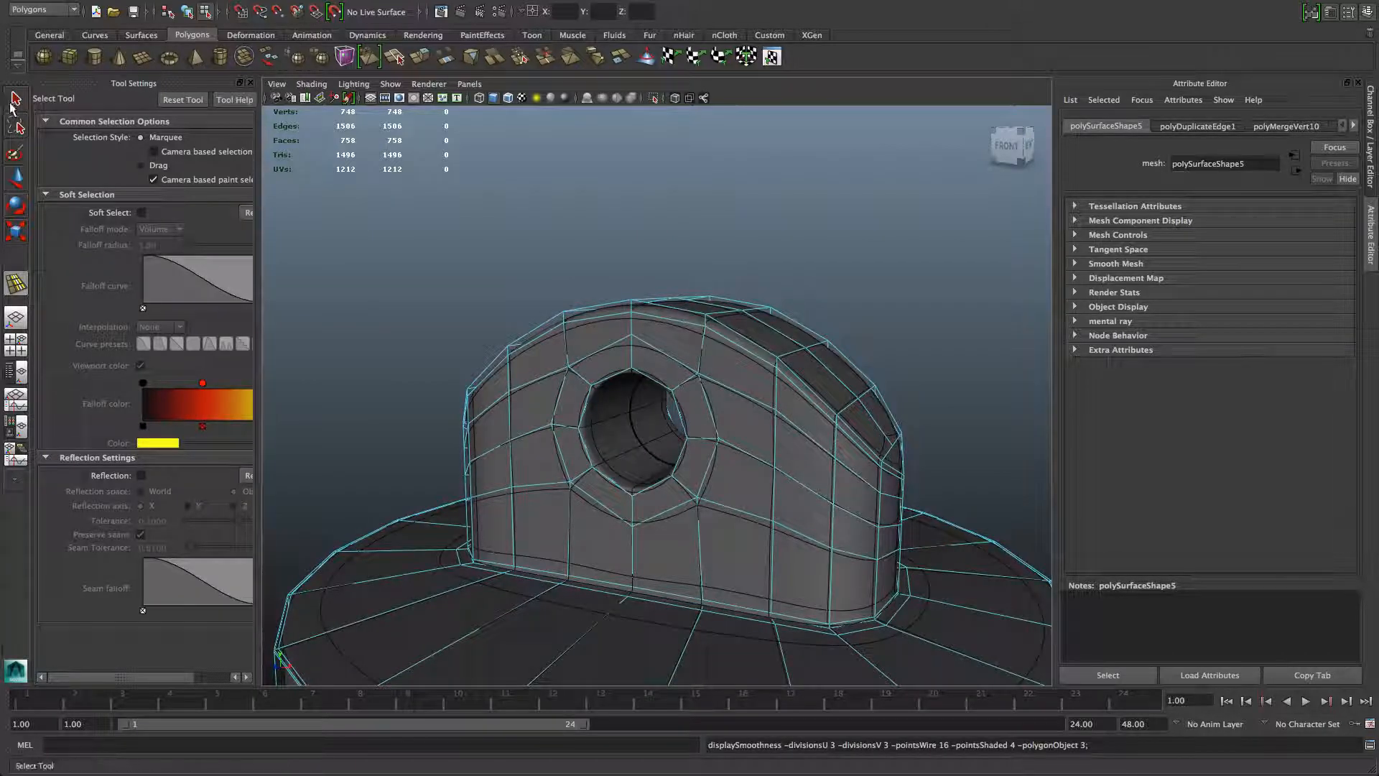
pyautogui.click(15, 101)
pyautogui.press('F8')
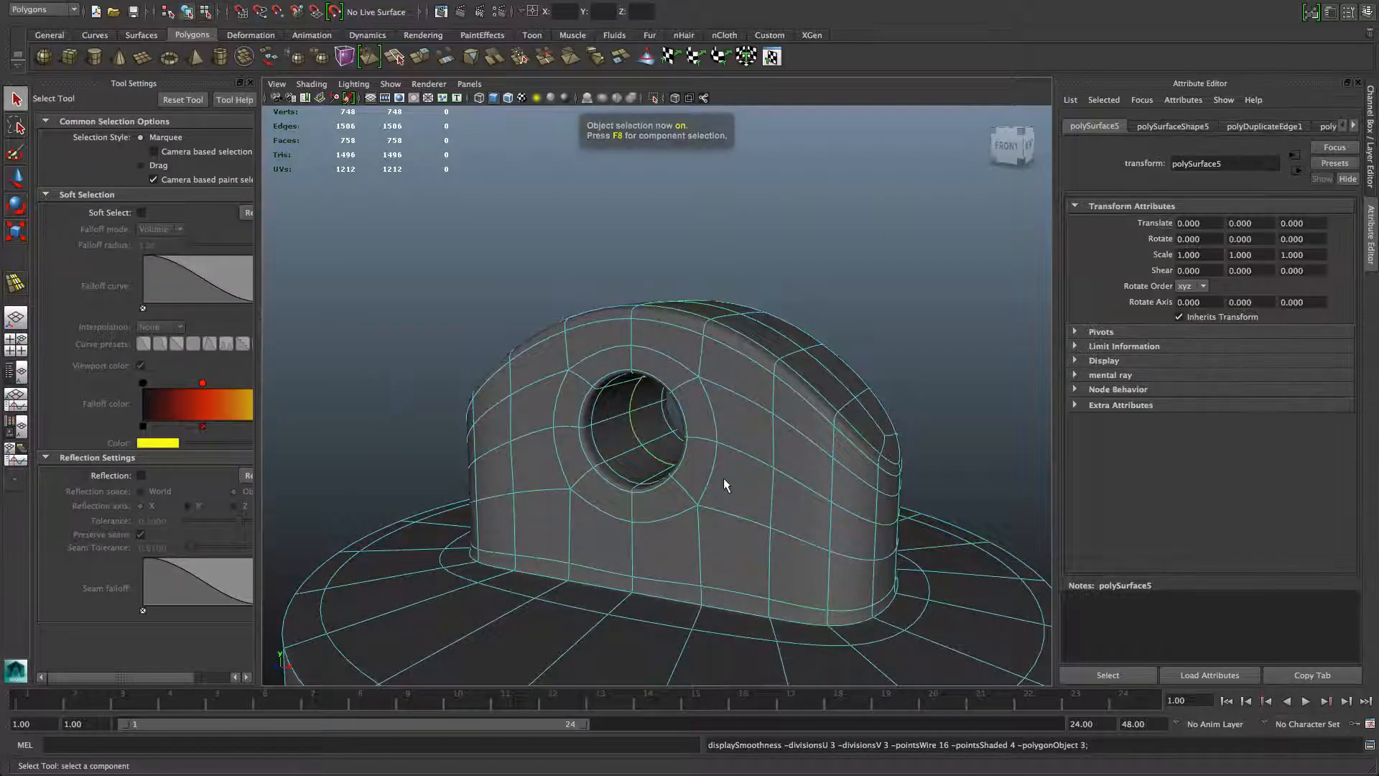
pyautogui.keyDown('alt'); pyautogui.moveTo(723, 483); pyautogui.dragTo(629, 502); pyautogui.keyUp('alt')
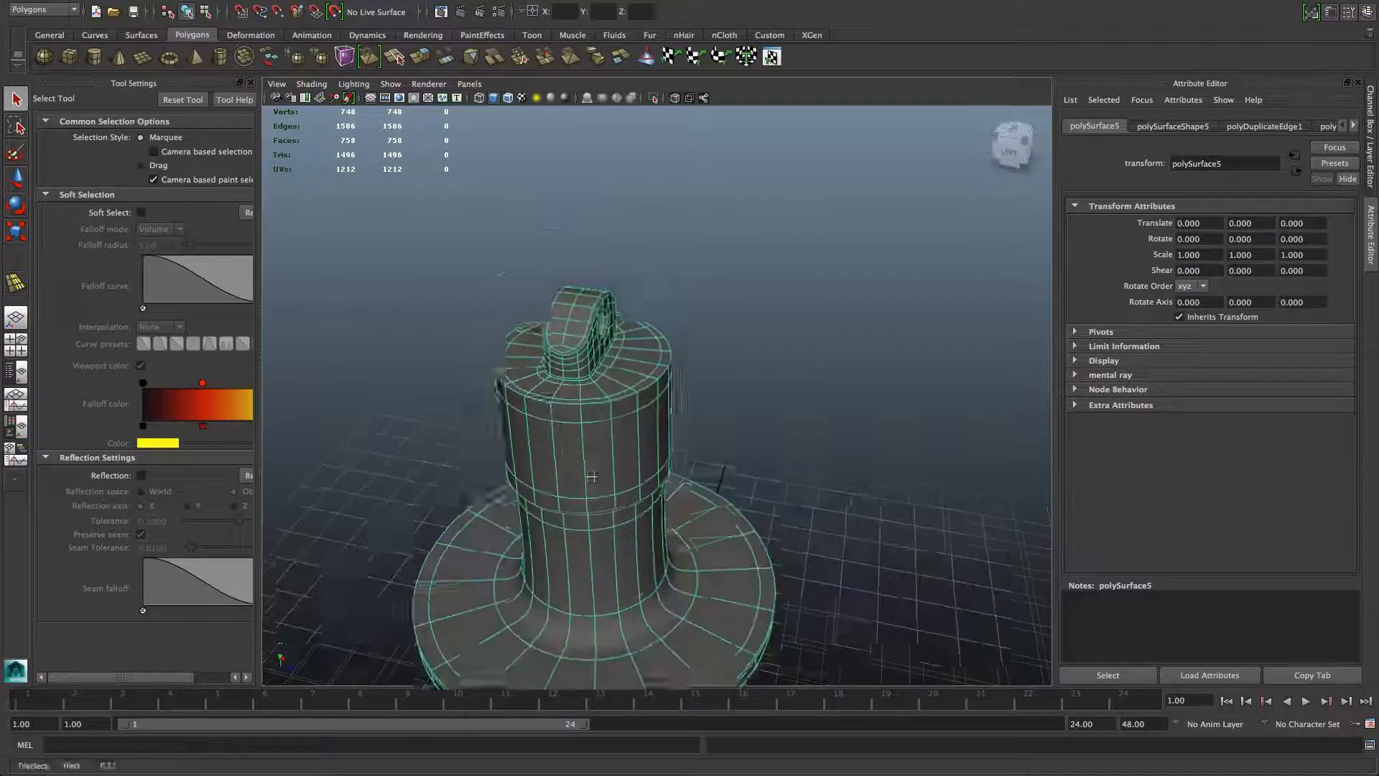
pyautogui.keyDown('alt'); pyautogui.moveTo(630, 503); pyautogui.dragTo(779, 486, button='right'); pyautogui.keyUp('alt')
pyautogui.keyDown('alt'); pyautogui.moveTo(778, 486); pyautogui.dragTo(408, 540); pyautogui.keyUp('alt')
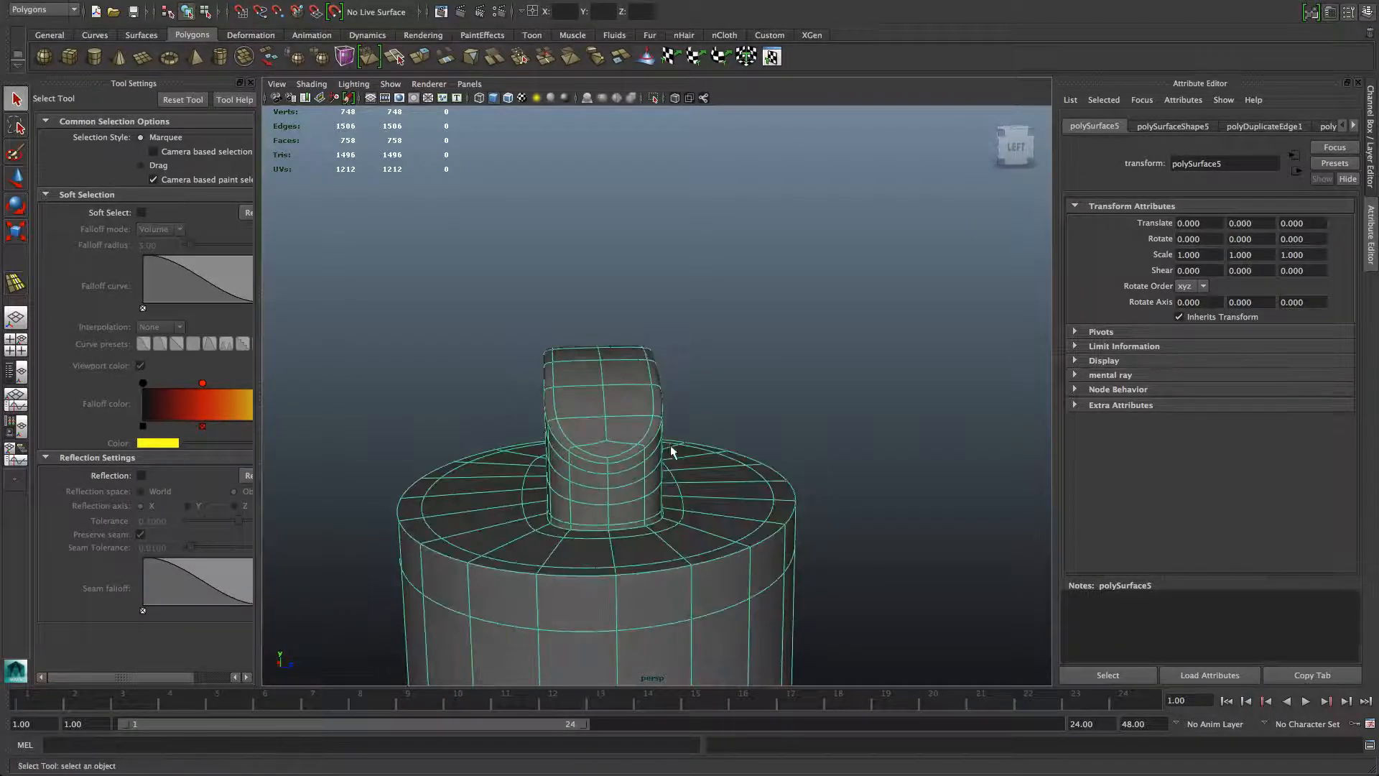
# Review the current project's folder locations in the Project Window and close it without accepting
pyautogui.moveTo(81, 3)
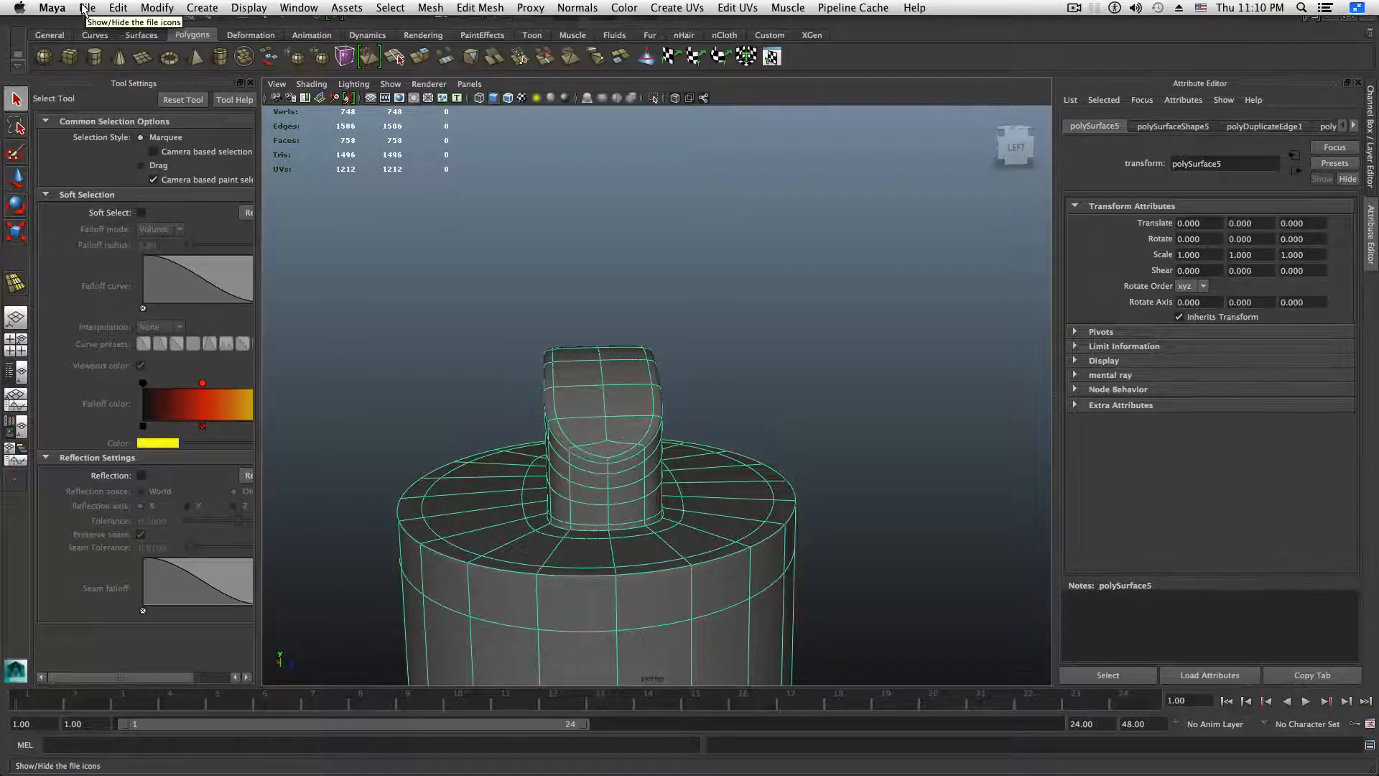
pyautogui.click(85, 8)
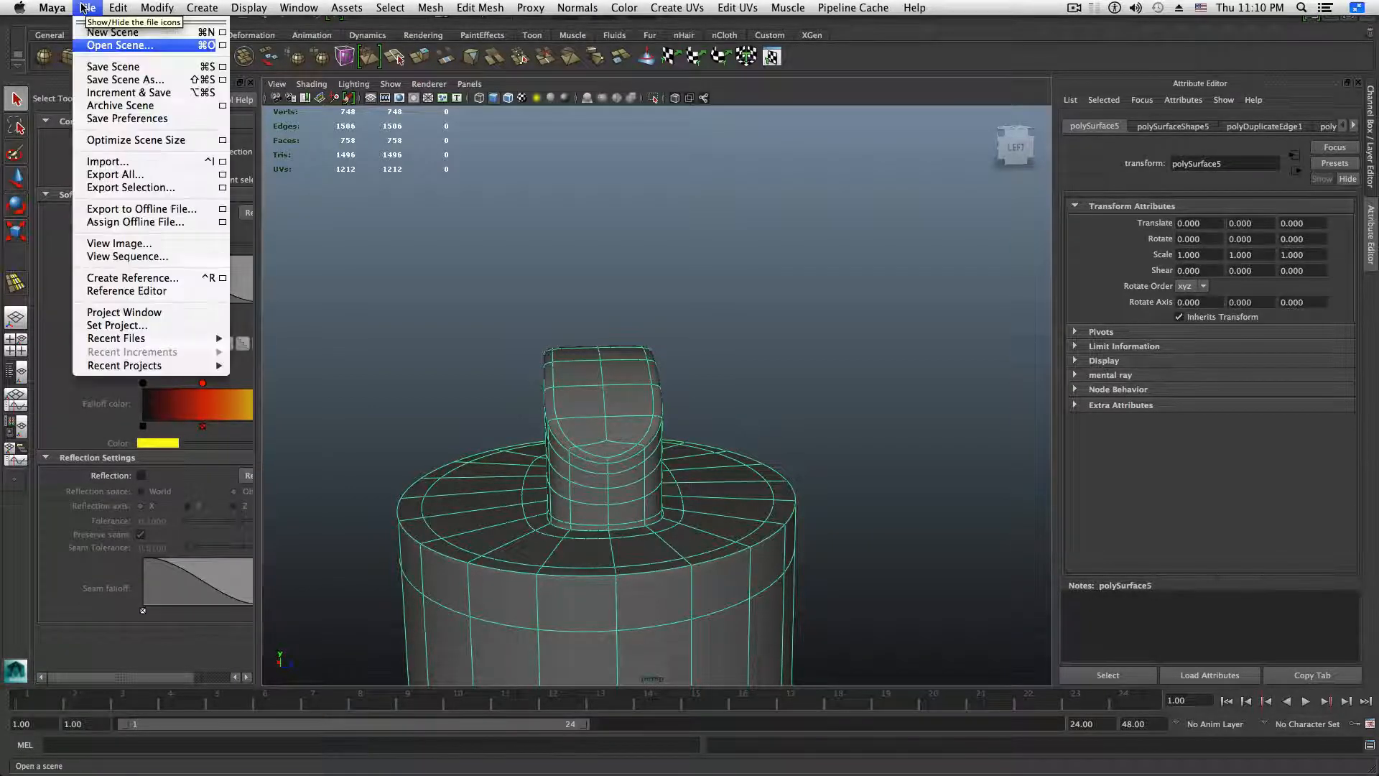
pyautogui.click(126, 314)
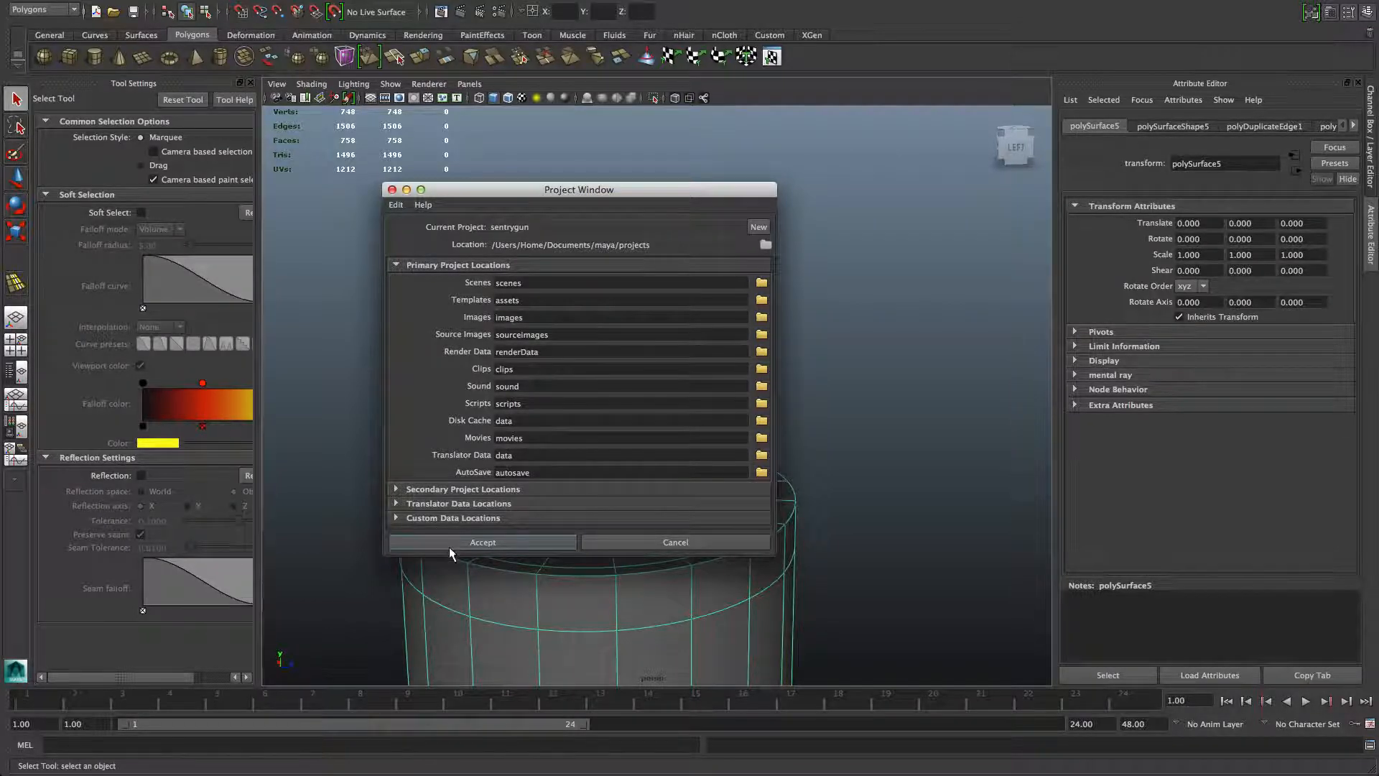
pyautogui.click(636, 542)
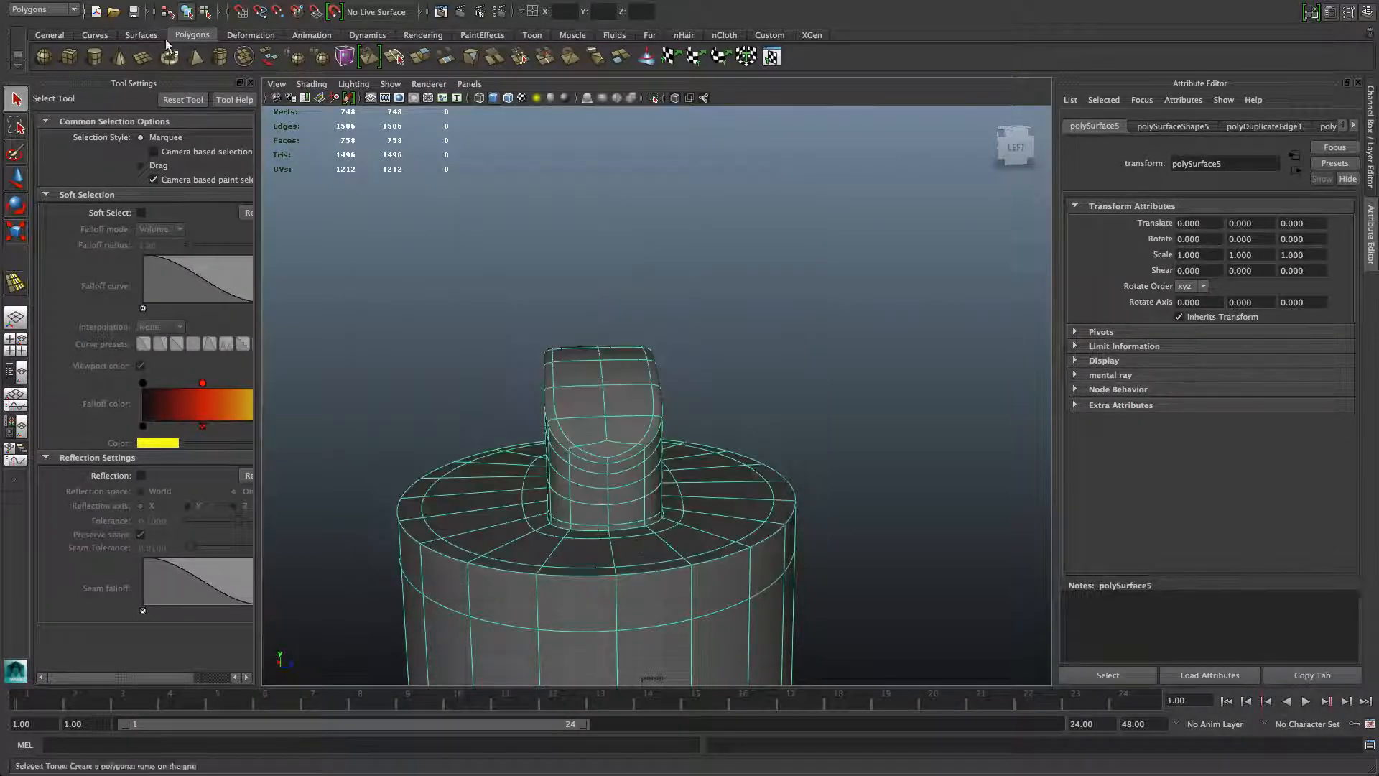
# Set the current project to the sentrygun folder inside Documents/maya/projects
pyautogui.click(86, 7)
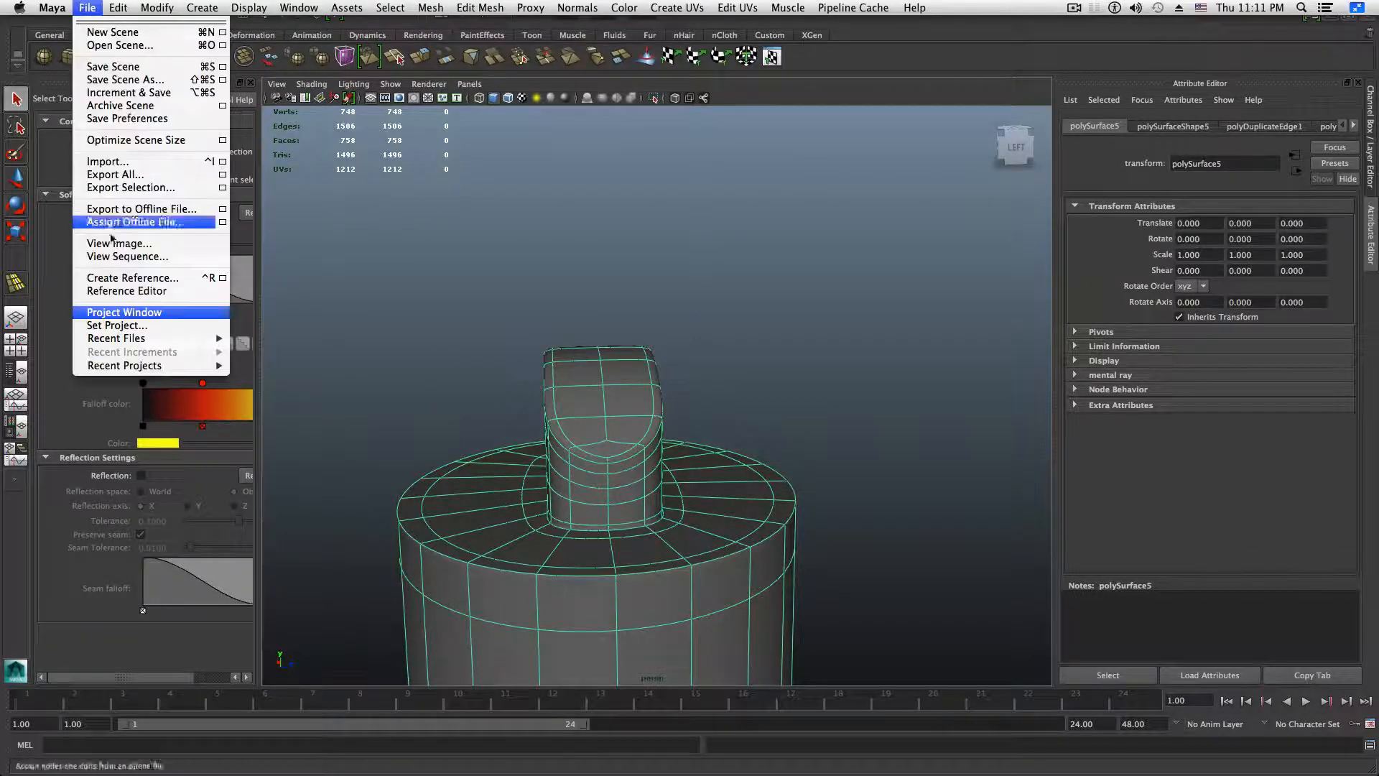
pyautogui.click(113, 327)
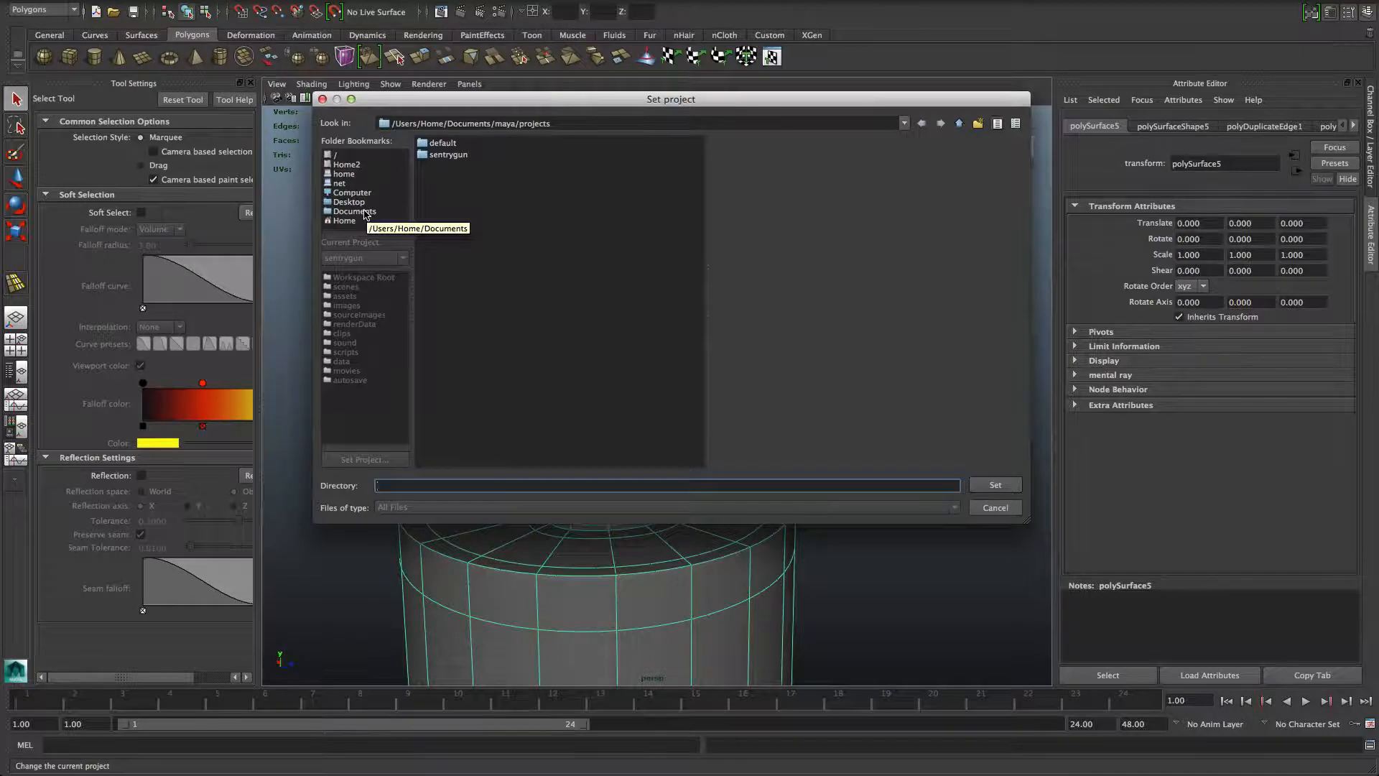
pyautogui.click(366, 213)
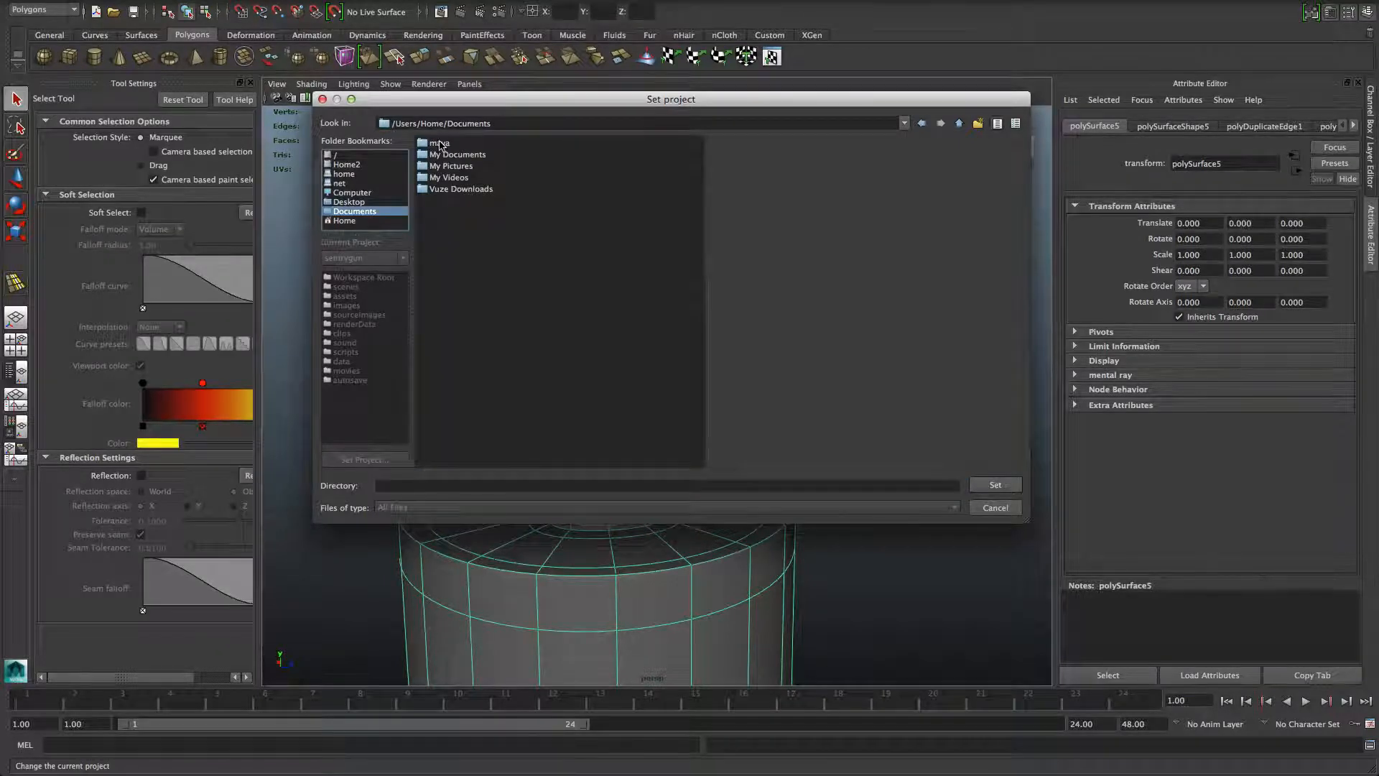
pyautogui.doubleClick(440, 145)
pyautogui.click(440, 143)
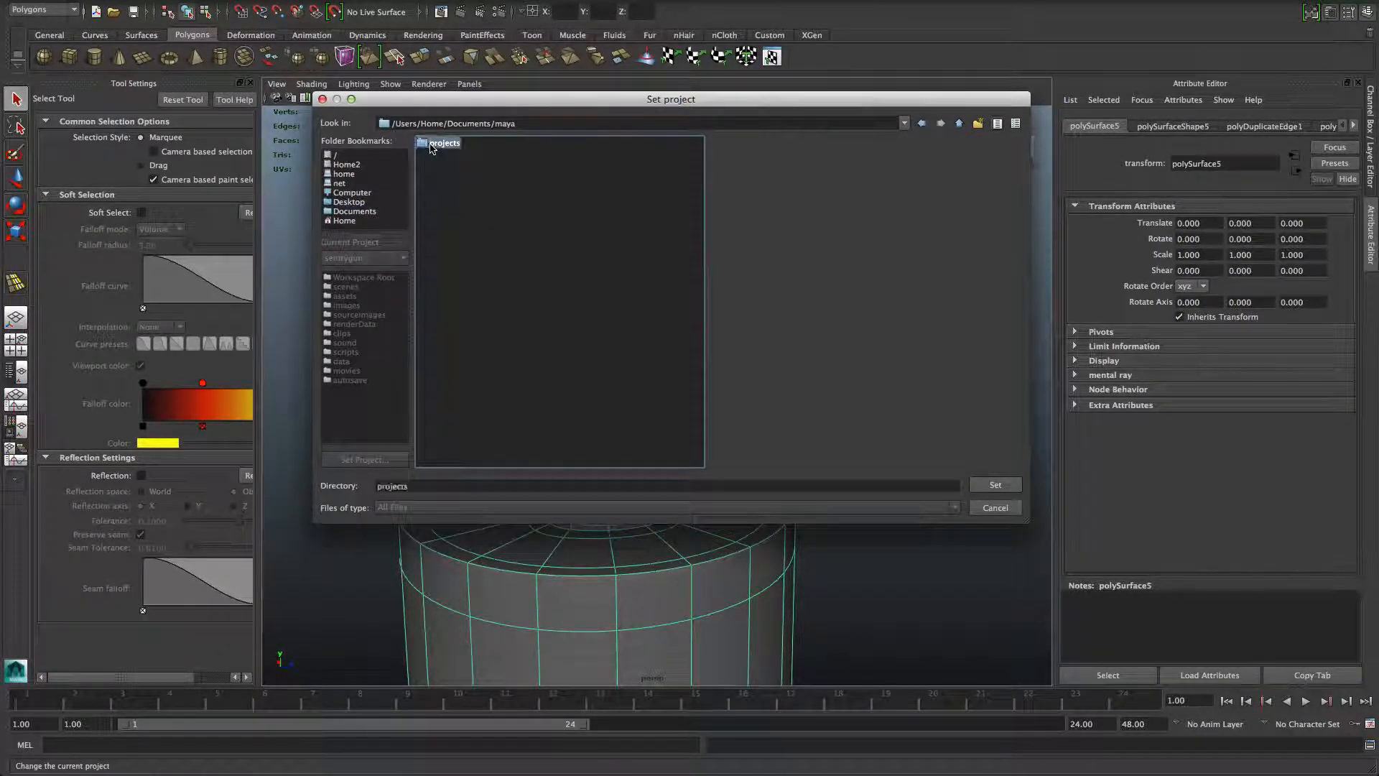
pyautogui.doubleClick(441, 143)
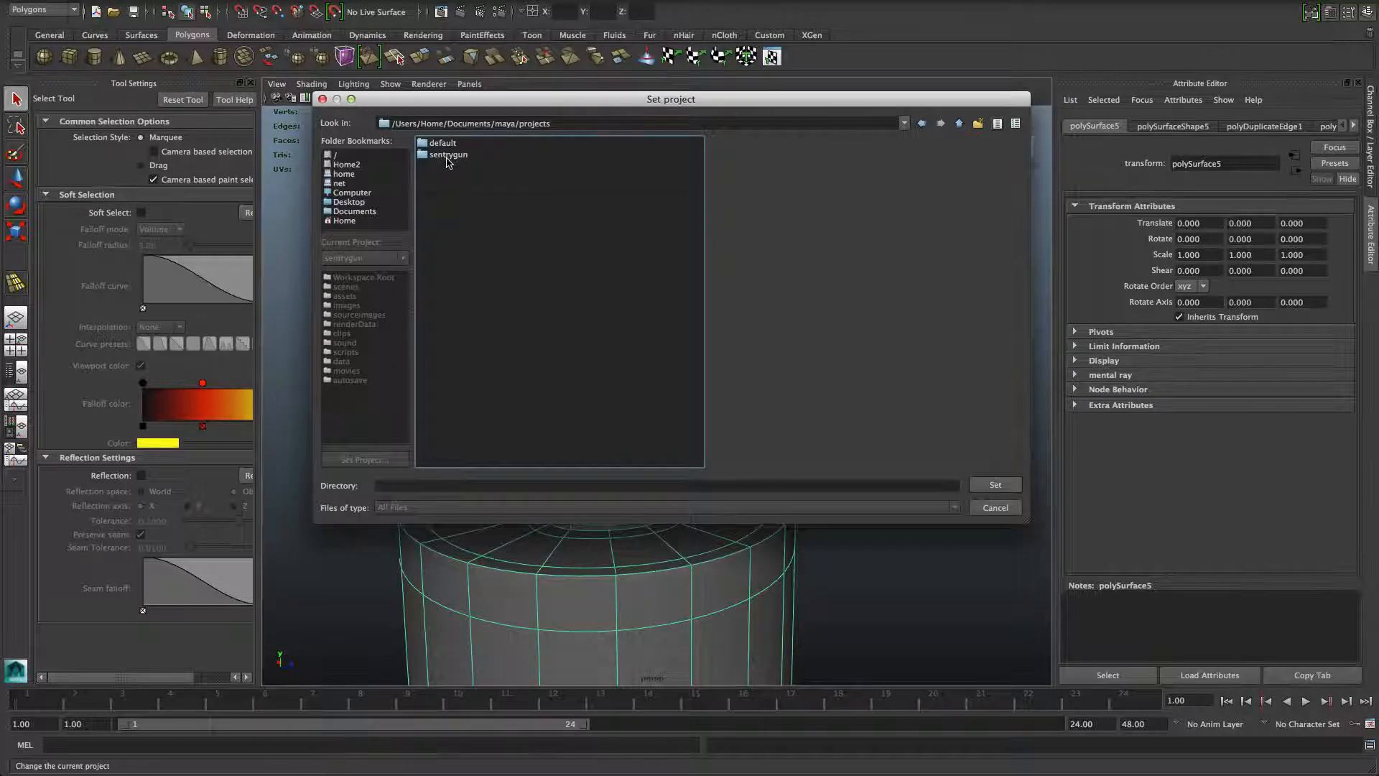
pyautogui.click(442, 155)
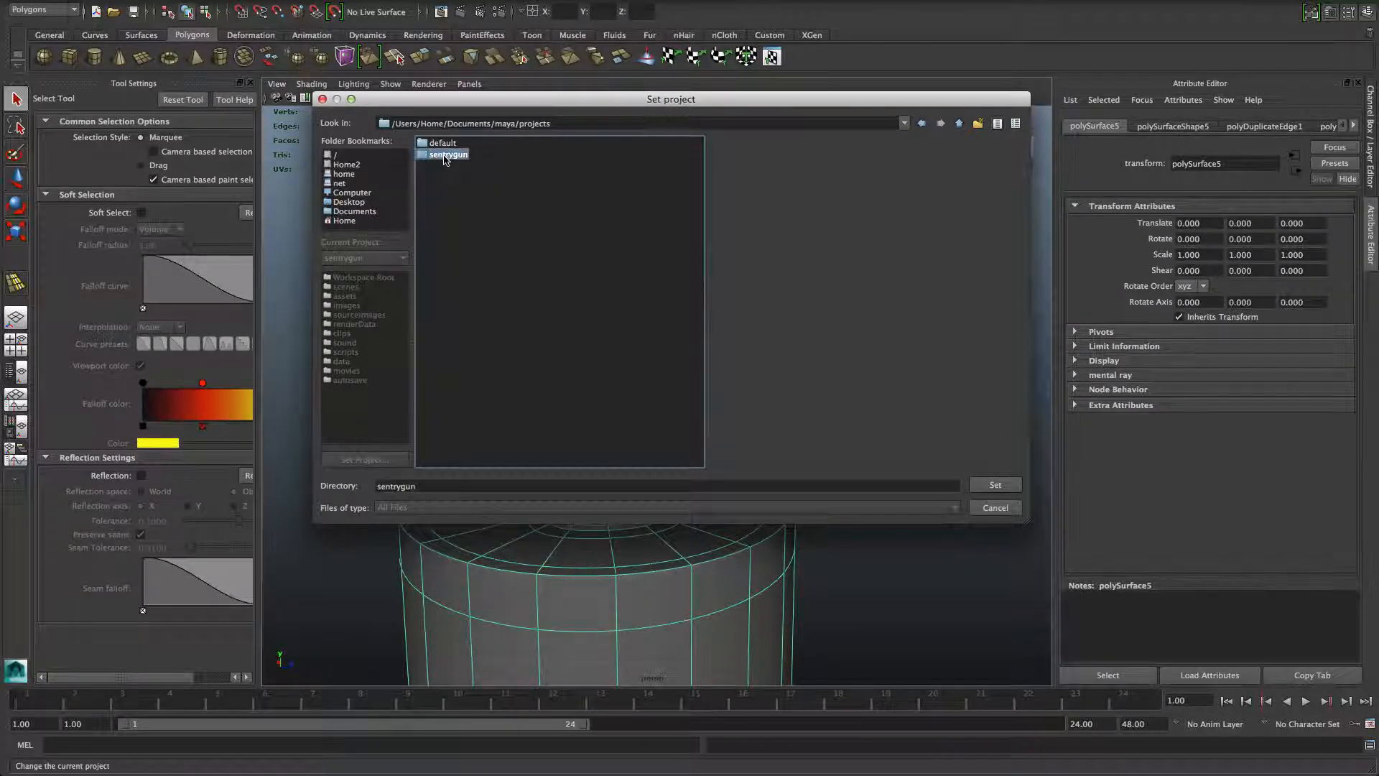
pyautogui.click(991, 485)
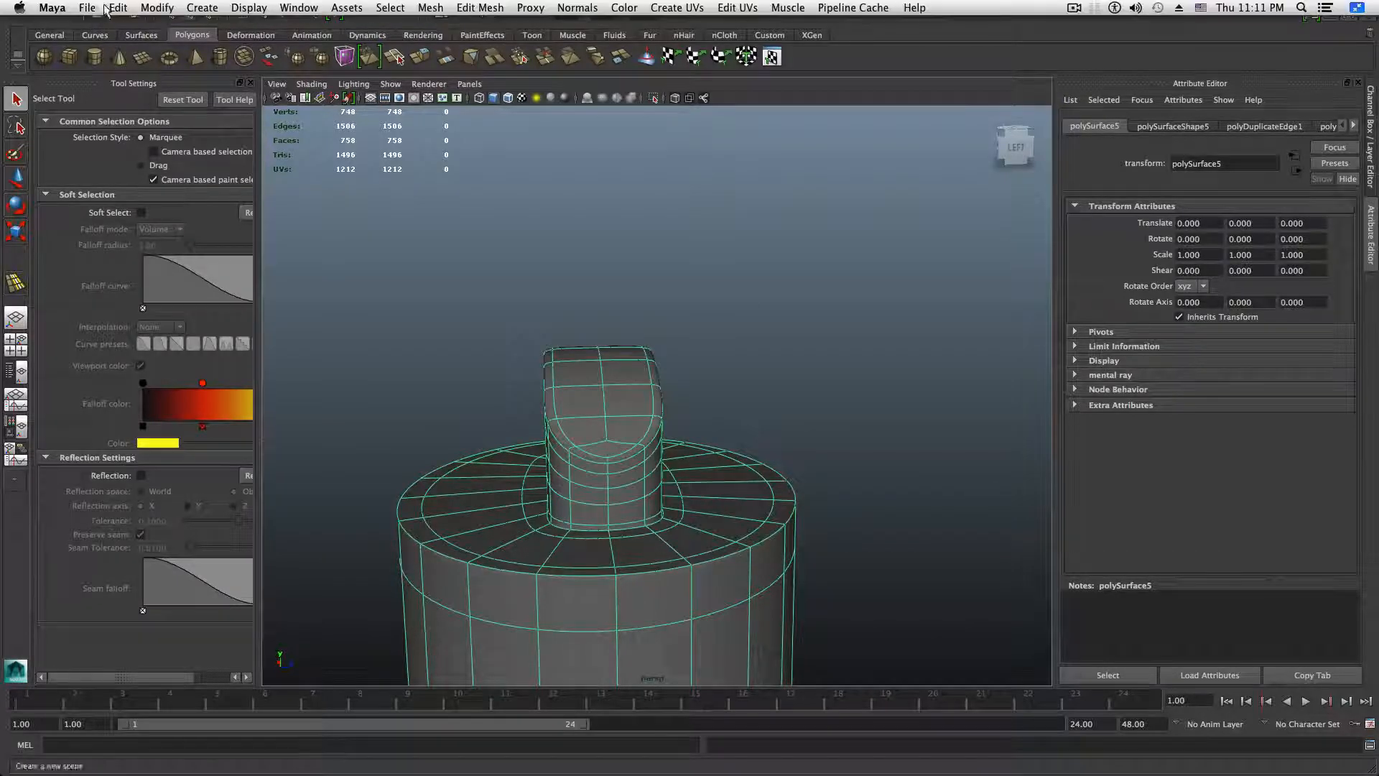
# Review the sentrygun project's scenes folder and the file name sentrygun_part_1.mb for saving the scene under a new name, and cancel without saving
pyautogui.click(97, 7)
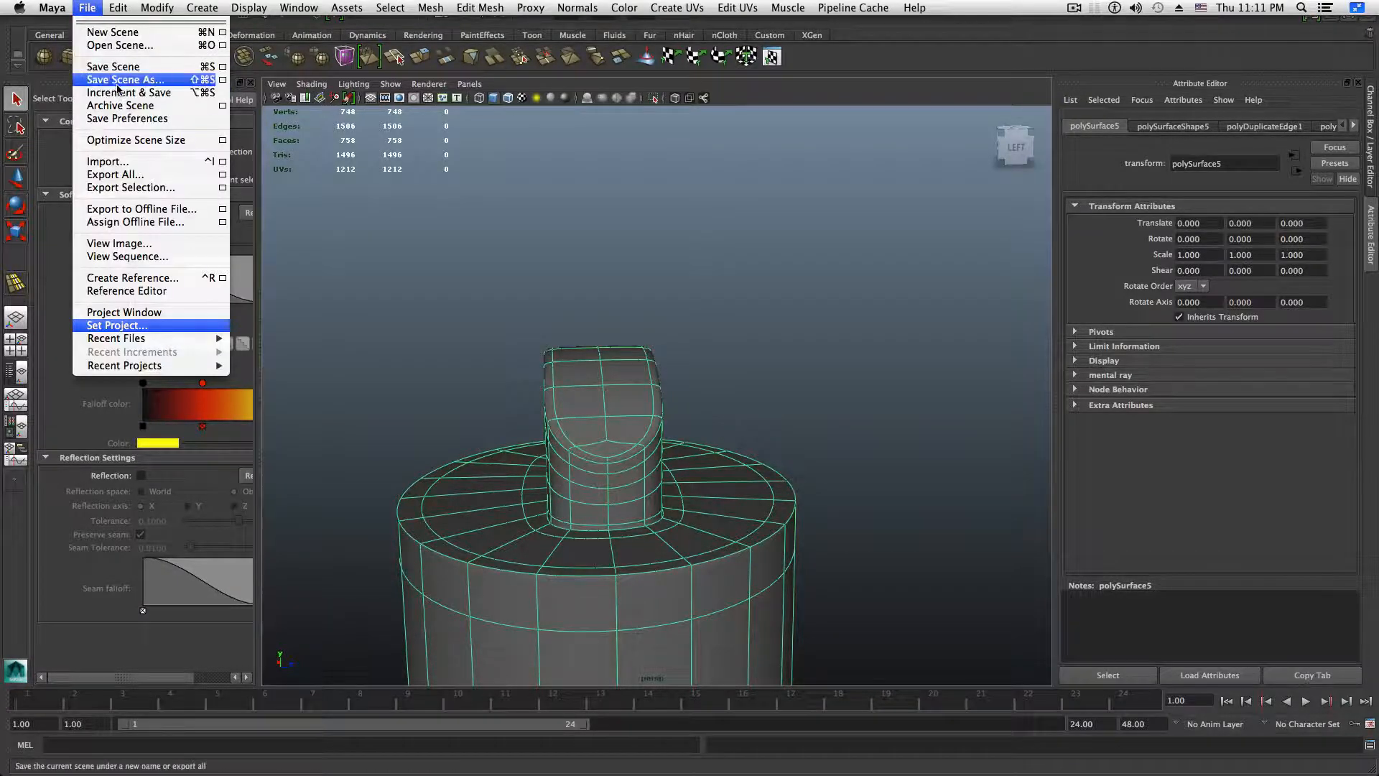
pyautogui.click(118, 80)
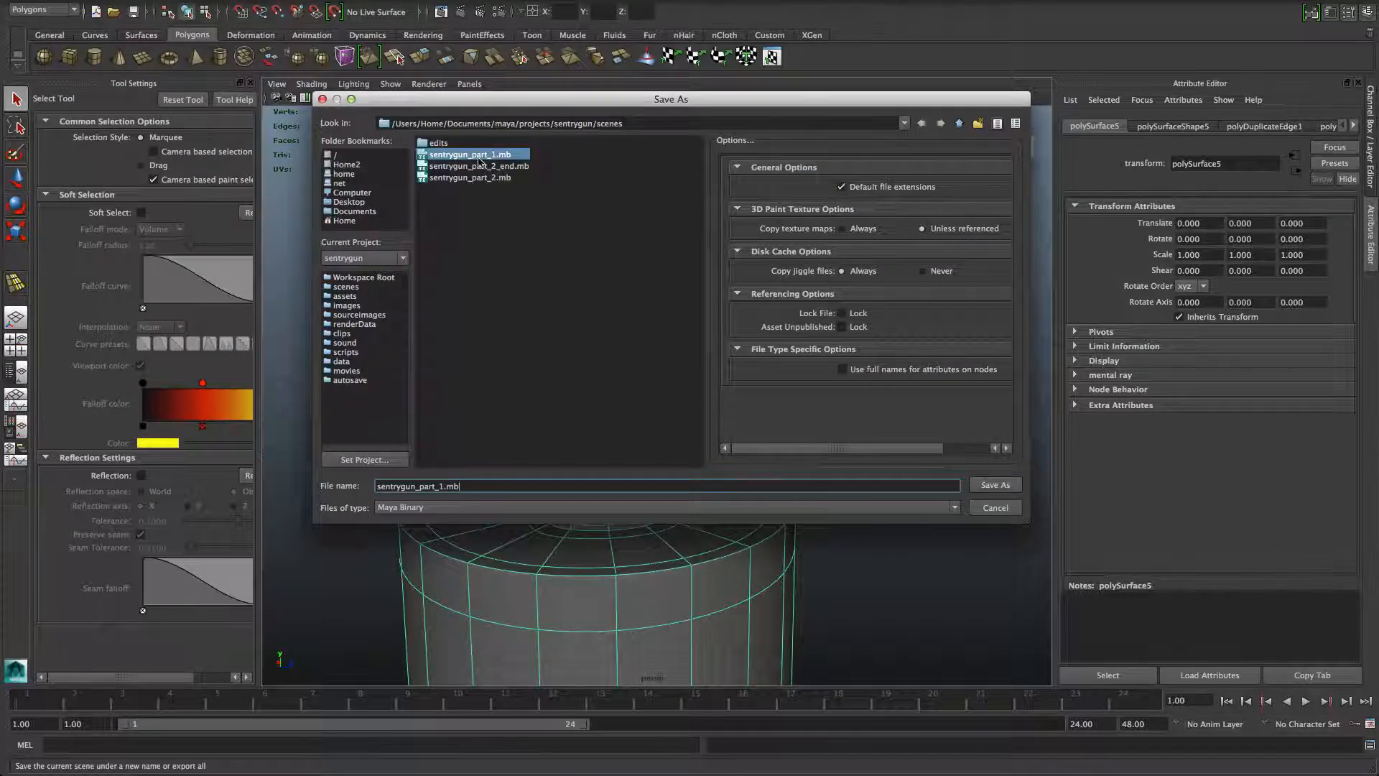
pyautogui.moveTo(471, 487); pyautogui.dragTo(382, 487)
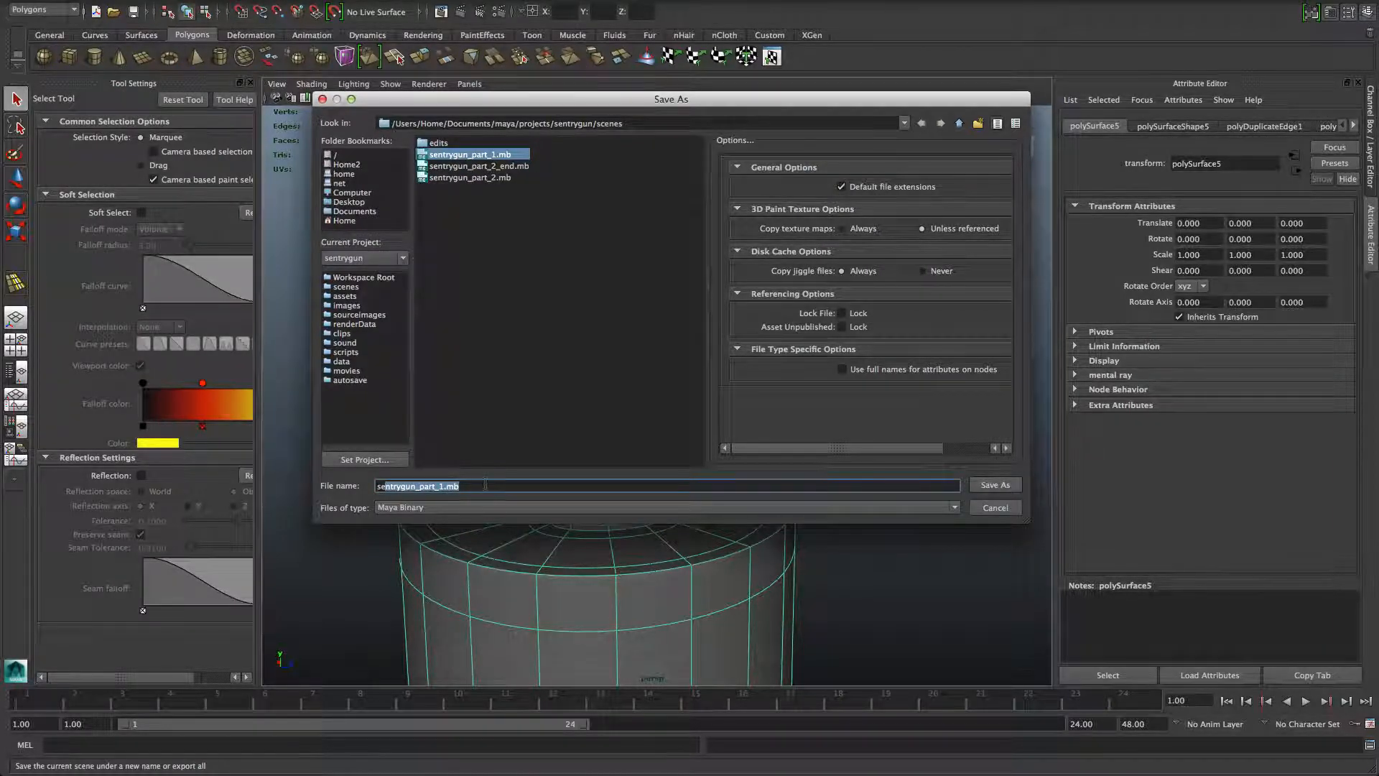
pyautogui.moveTo(486, 485); pyautogui.dragTo(369, 480)
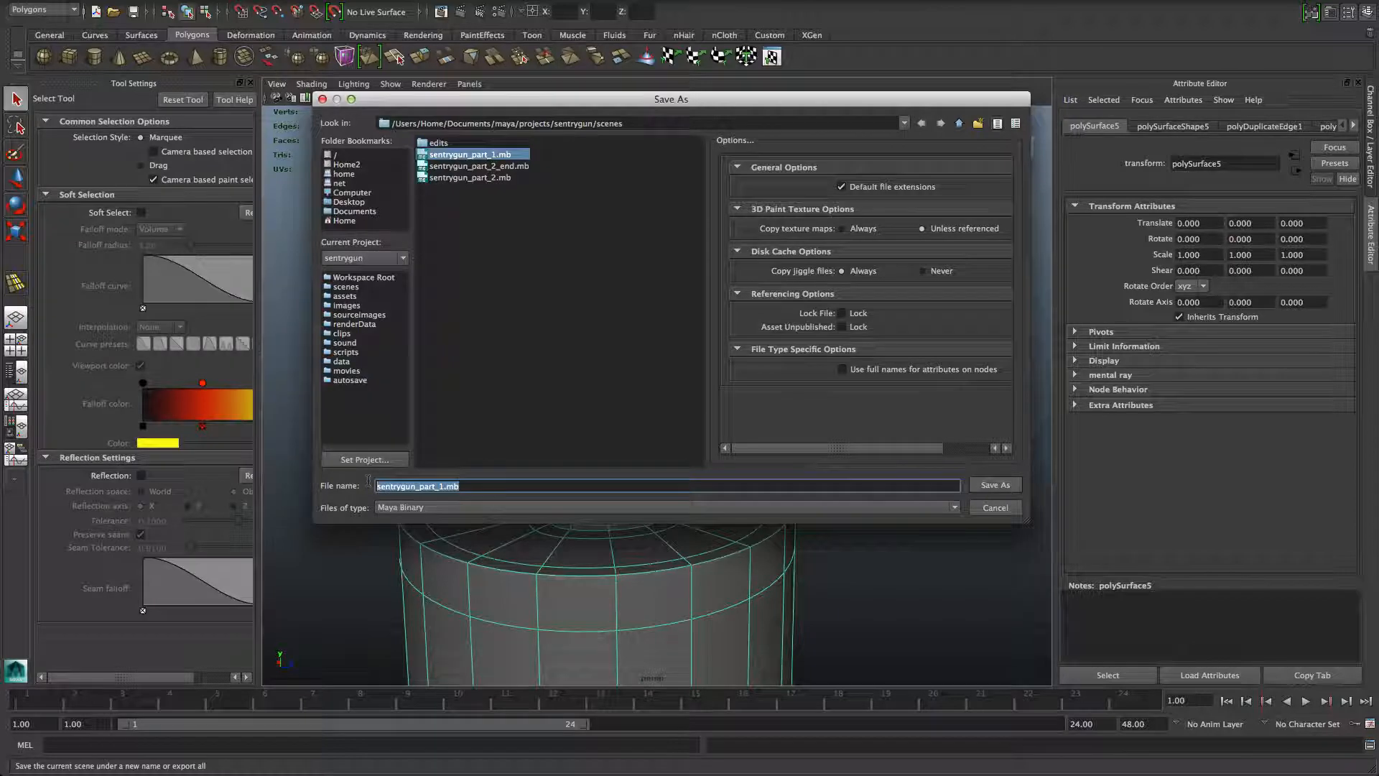
pyautogui.click(457, 486)
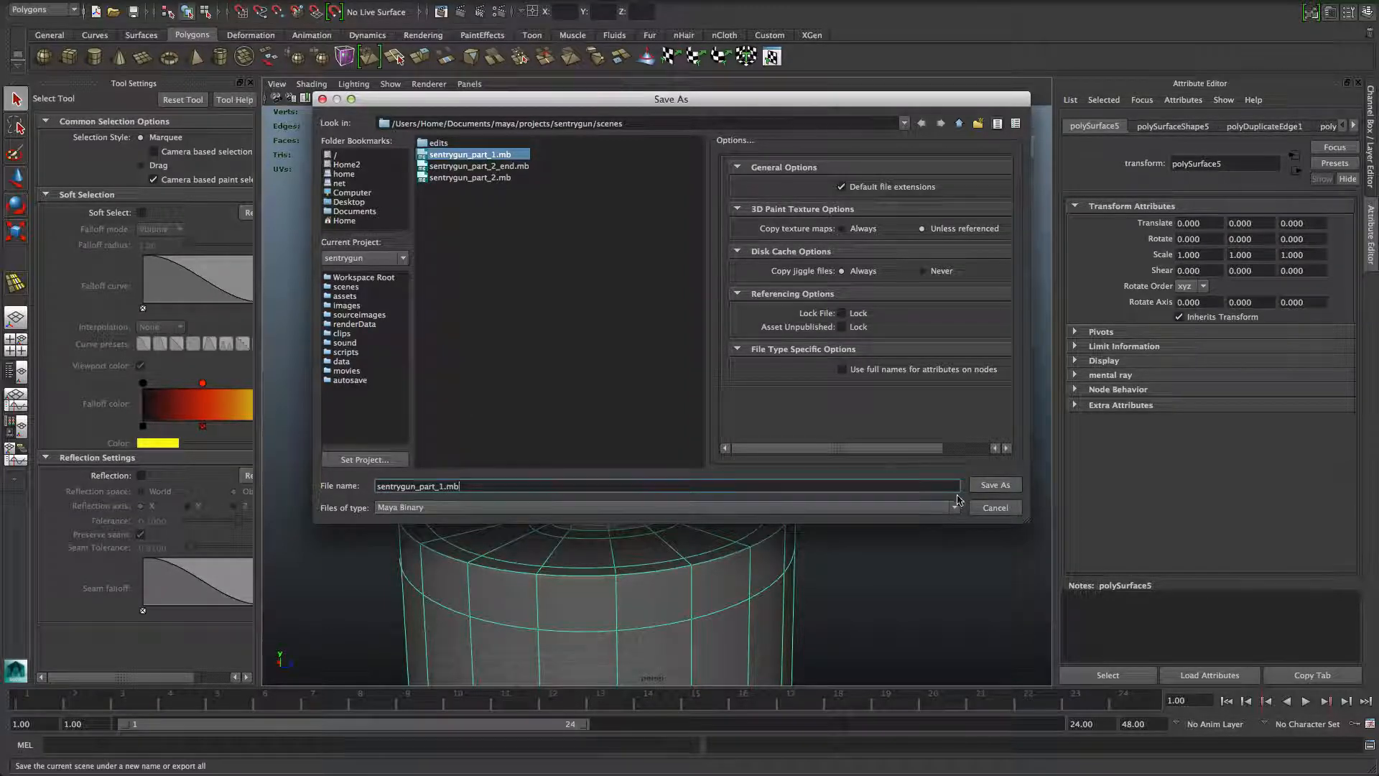
pyautogui.click(995, 507)
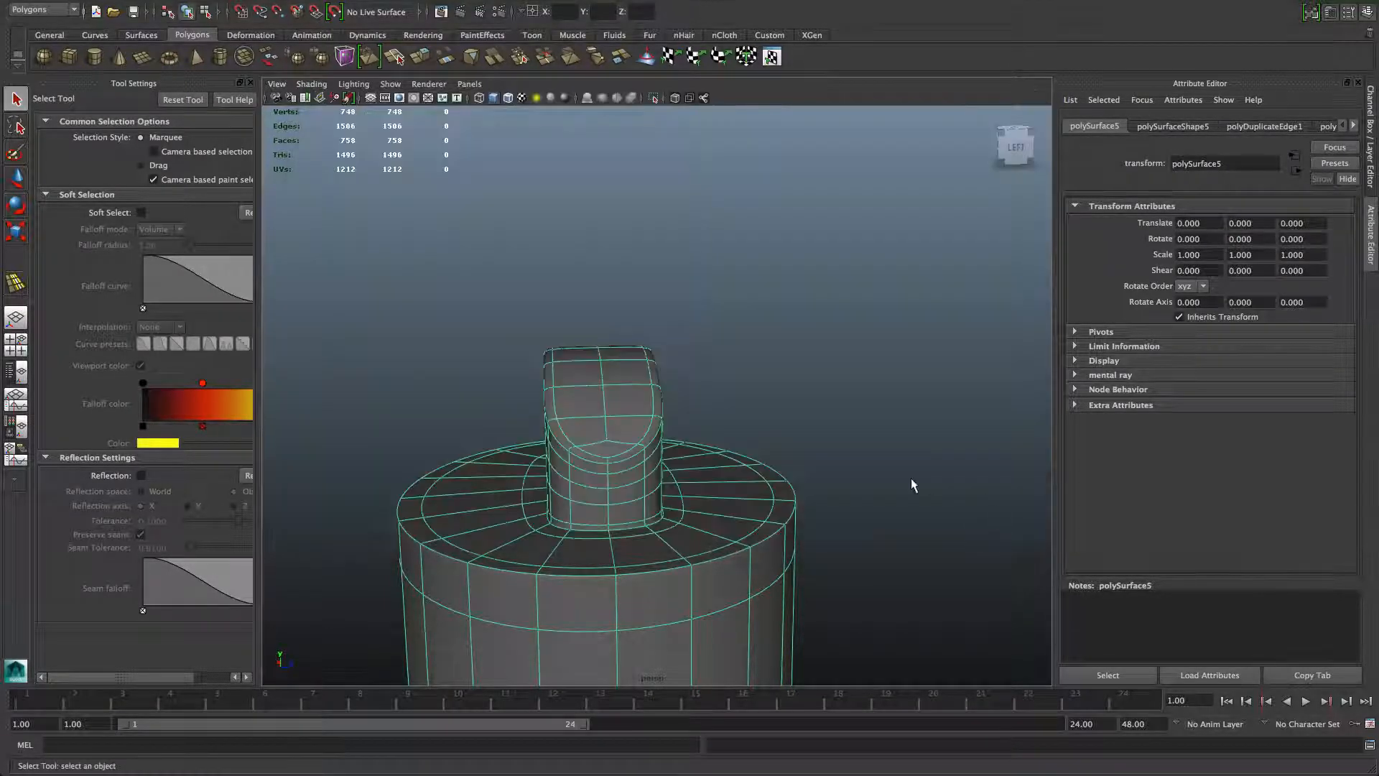
pyautogui.keyDown('alt'); pyautogui.moveTo(911, 483); pyautogui.dragTo(866, 477); pyautogui.keyUp('alt')
pyautogui.moveTo(1138, 6)
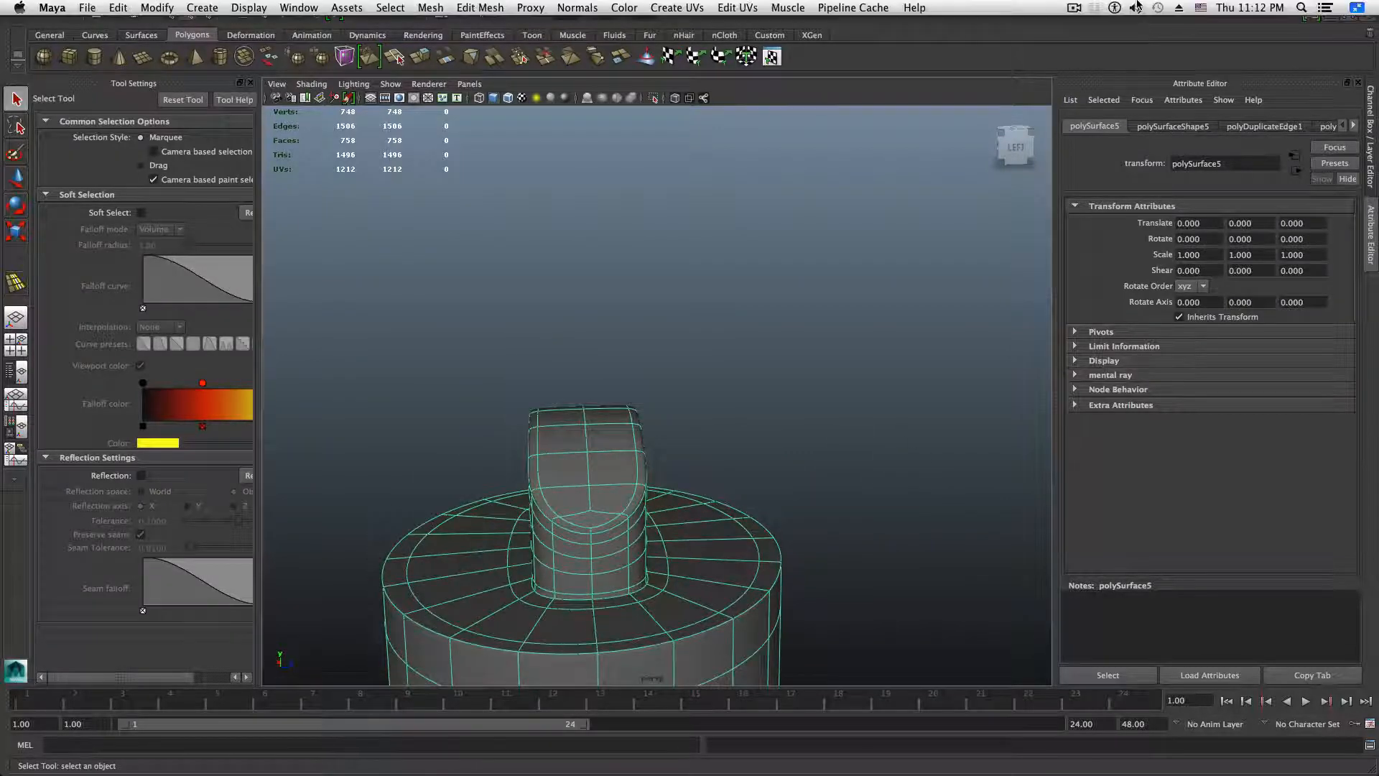
pyautogui.click(1073, 9)
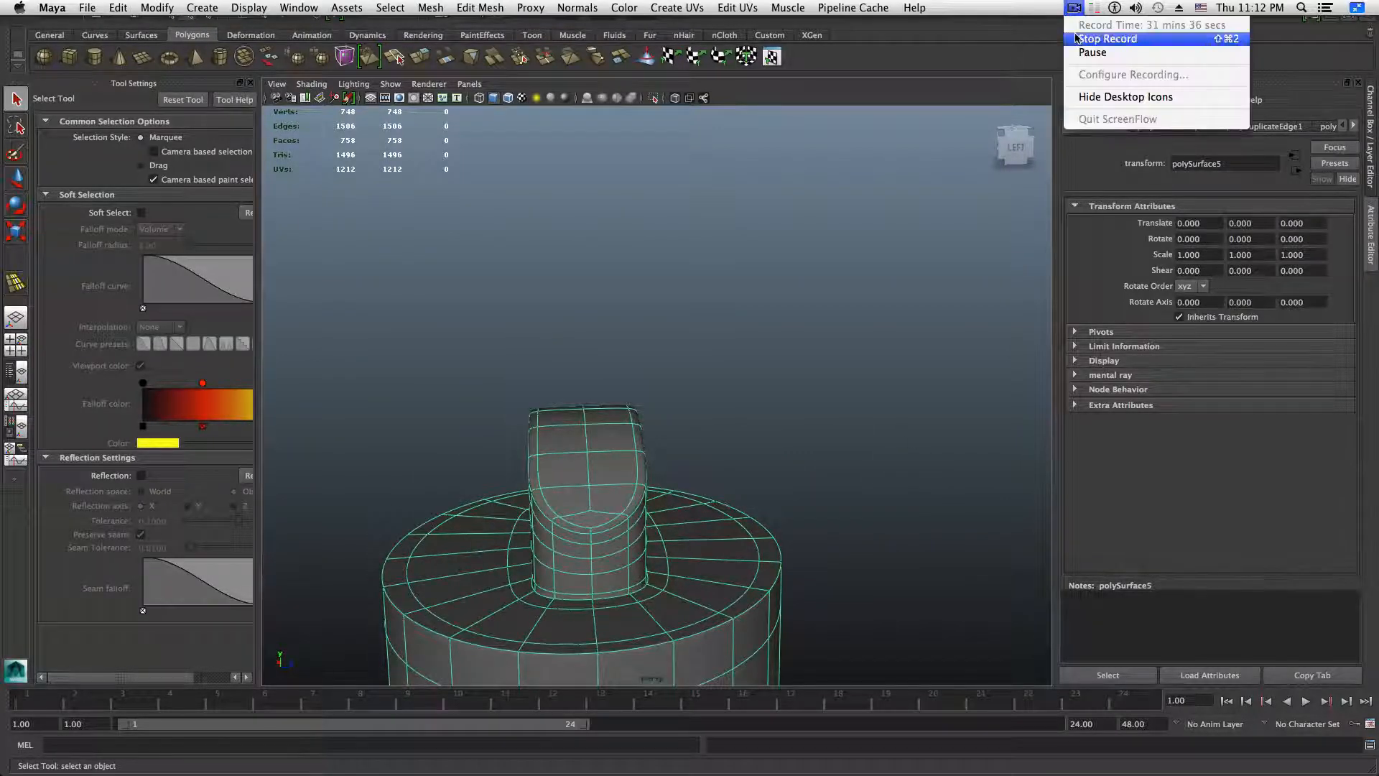